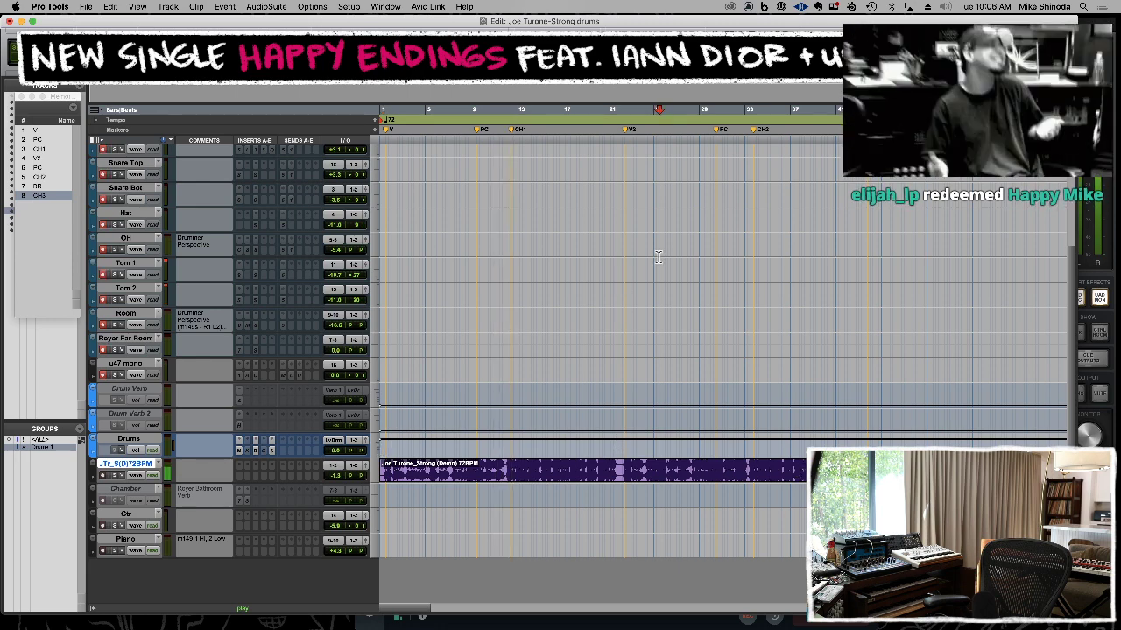
# Switch to Streamlabs OBS and hide the Main Cam source in the Corner Cam group so R Webcam shows.
pyautogui.press('super+equal')
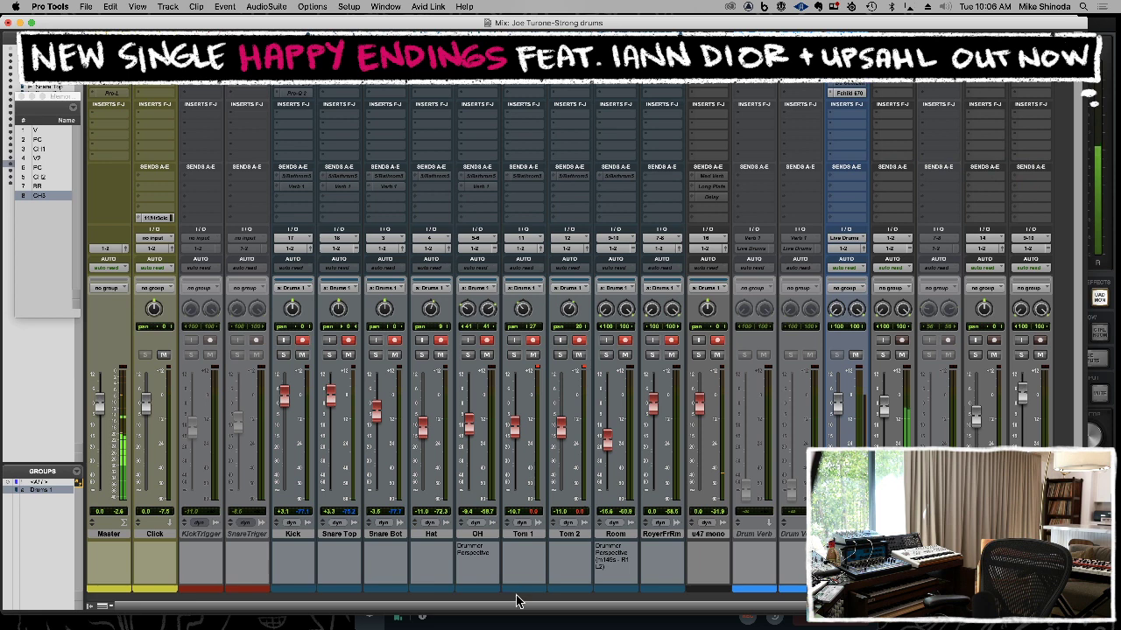
pyautogui.click(519, 623)
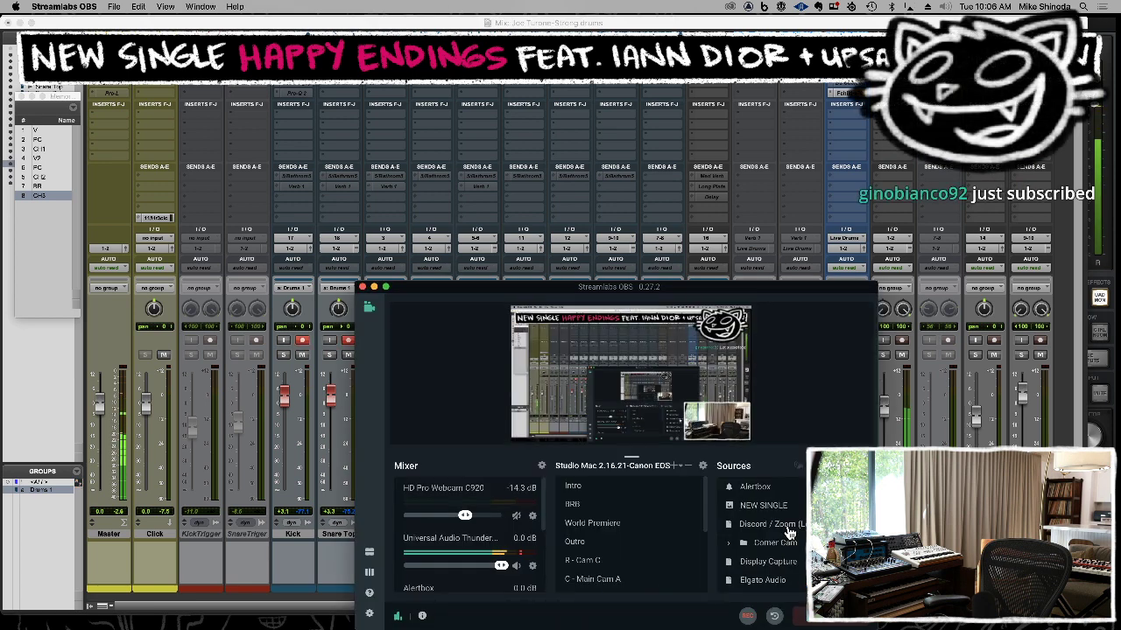
pyautogui.click(730, 544)
pyautogui.click(730, 544)
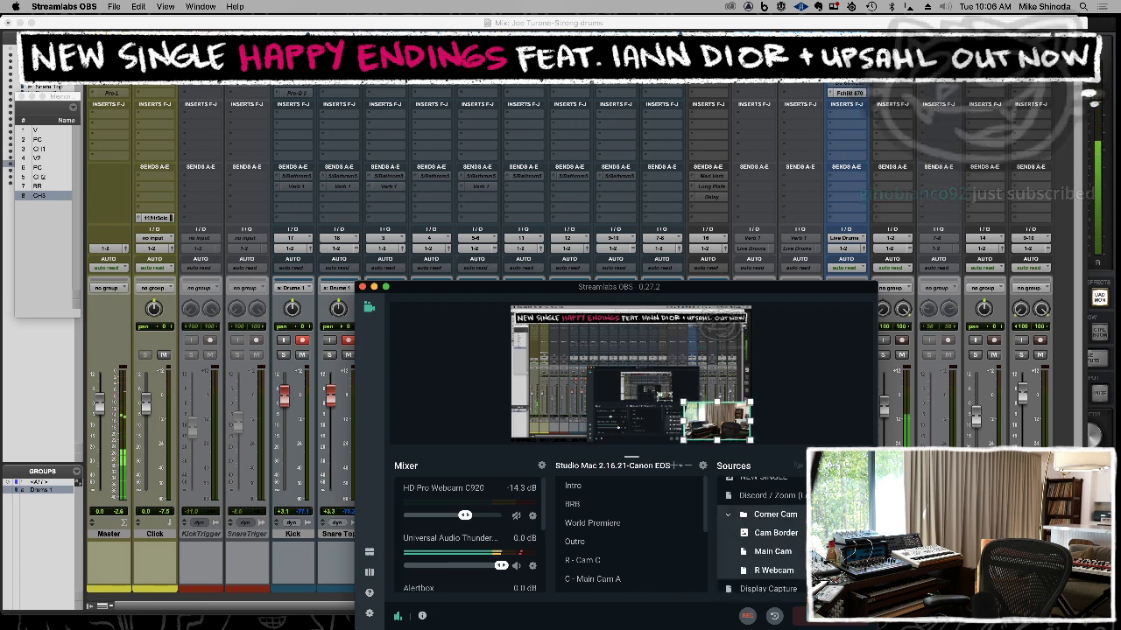
pyautogui.click(853, 552)
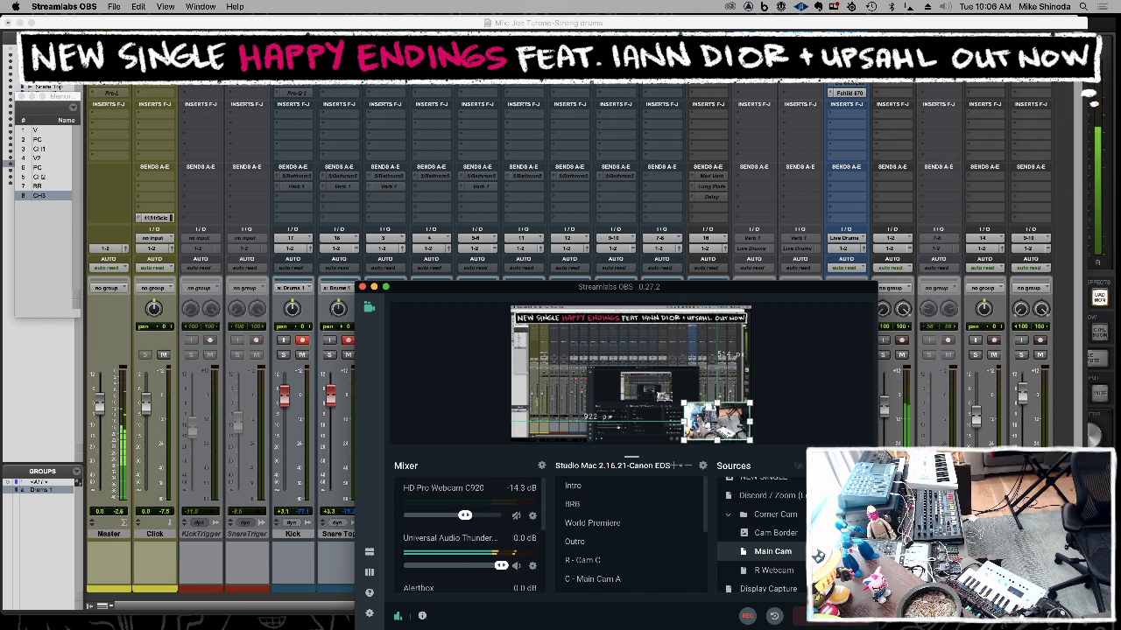
pyautogui.click(774, 570)
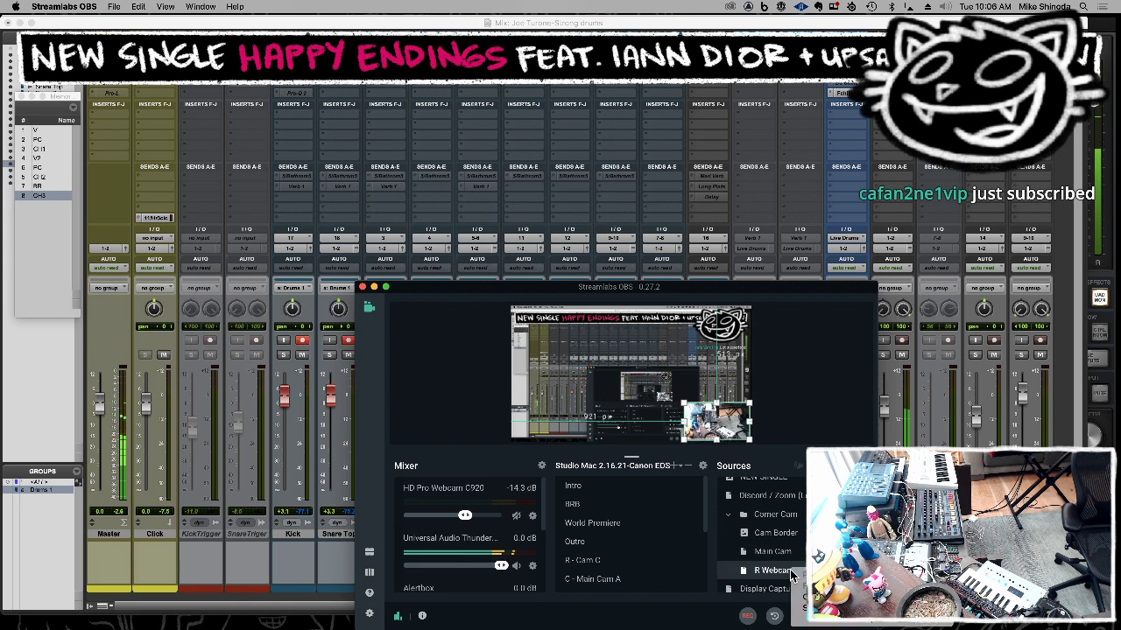
# Set the R Webcam source's video capture device to HD Pro Webcam C920.
pyautogui.moveTo(769, 289); pyautogui.dragTo(609, 237)
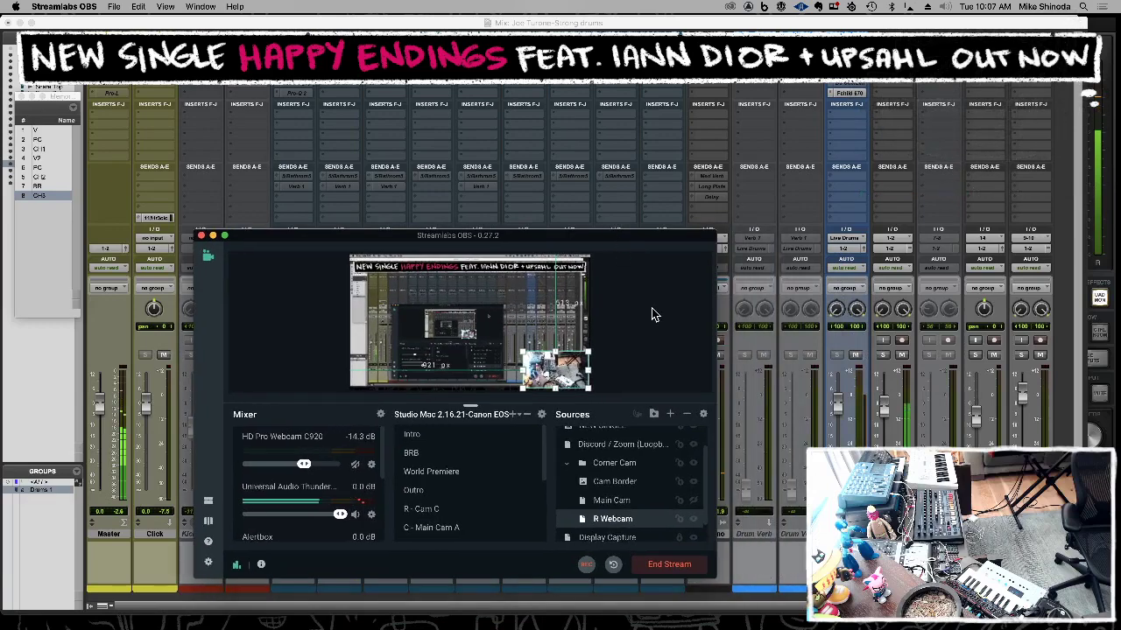
pyautogui.rightClick(634, 522)
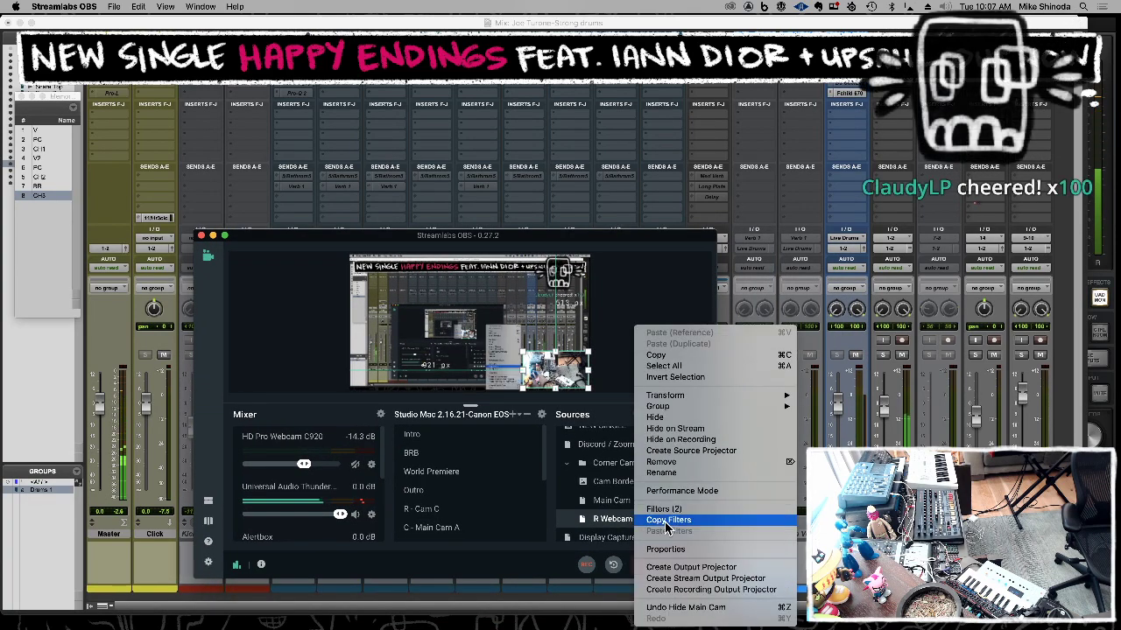
pyautogui.click(672, 550)
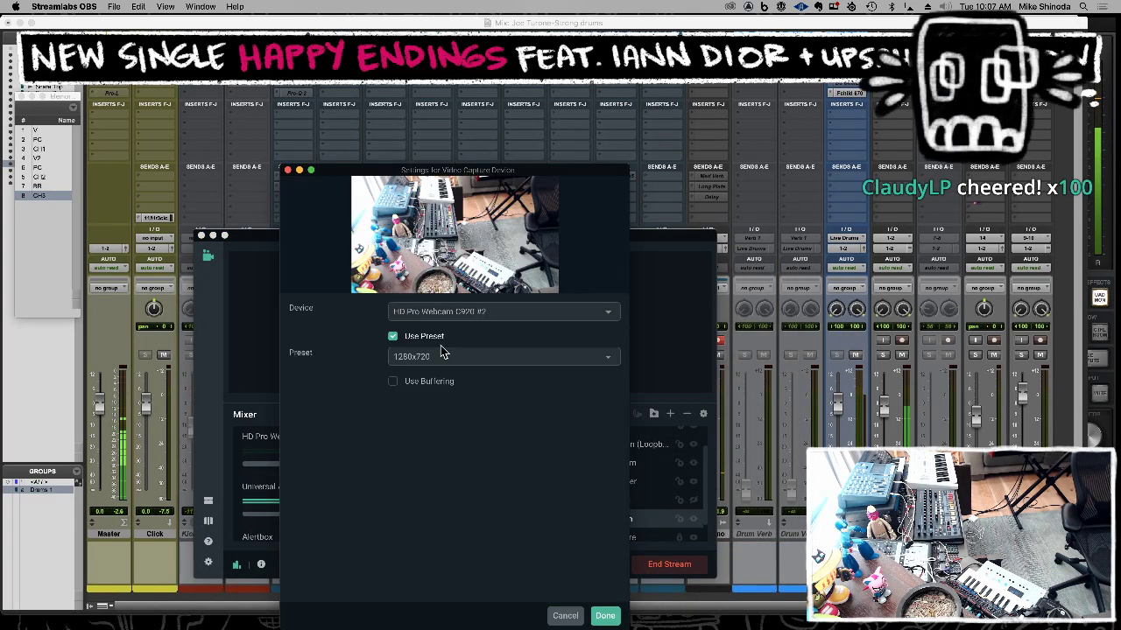
pyautogui.click(443, 318)
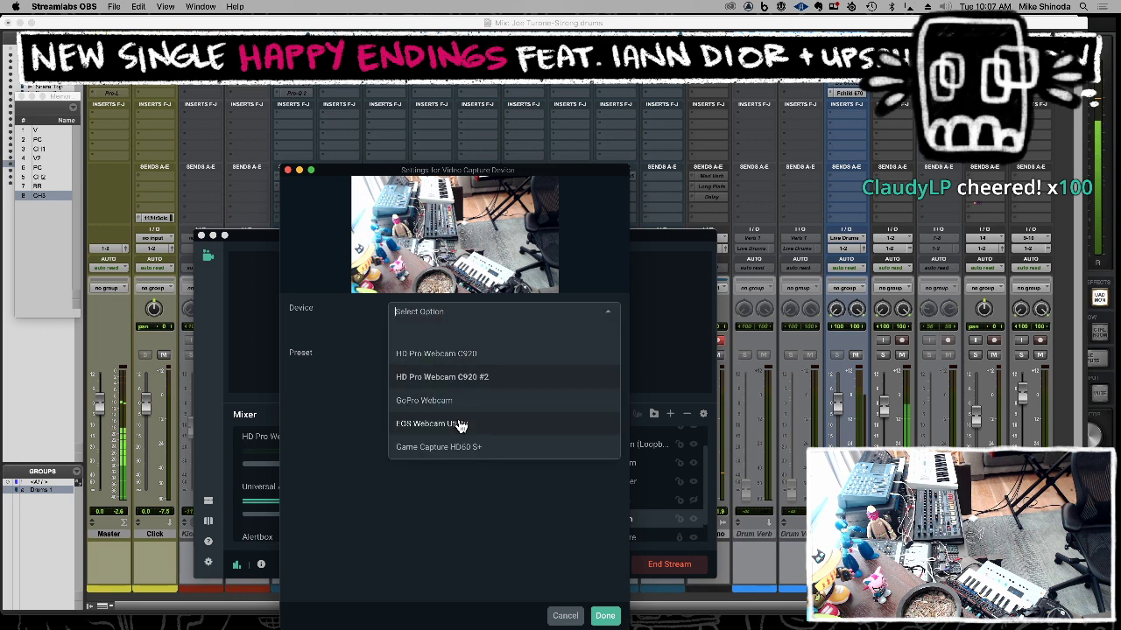
pyautogui.click(455, 359)
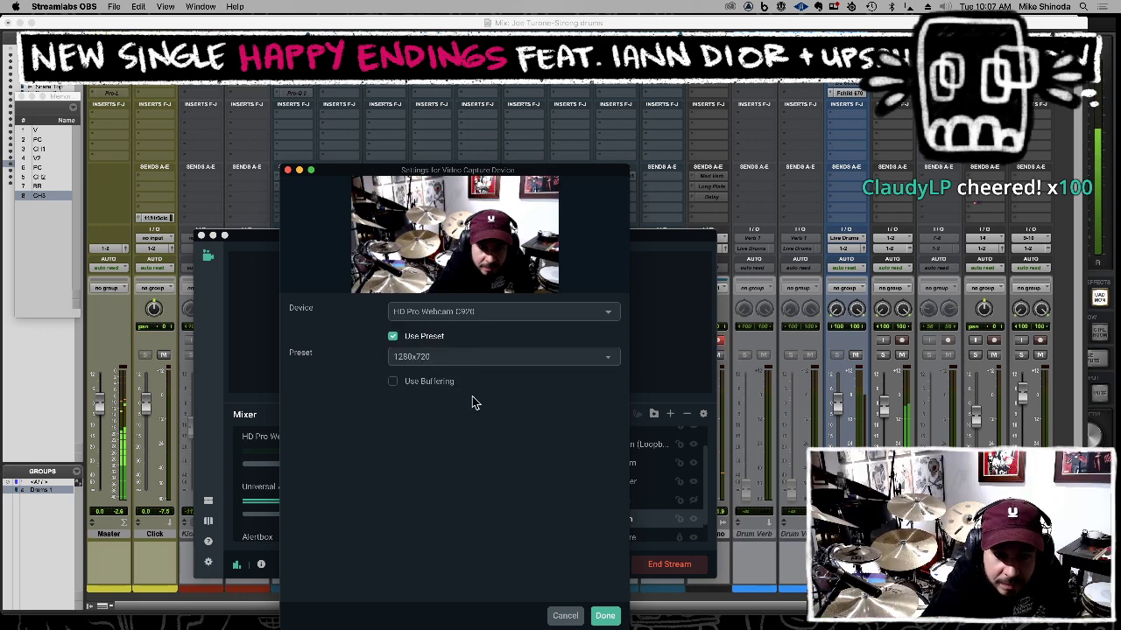
pyautogui.click(606, 615)
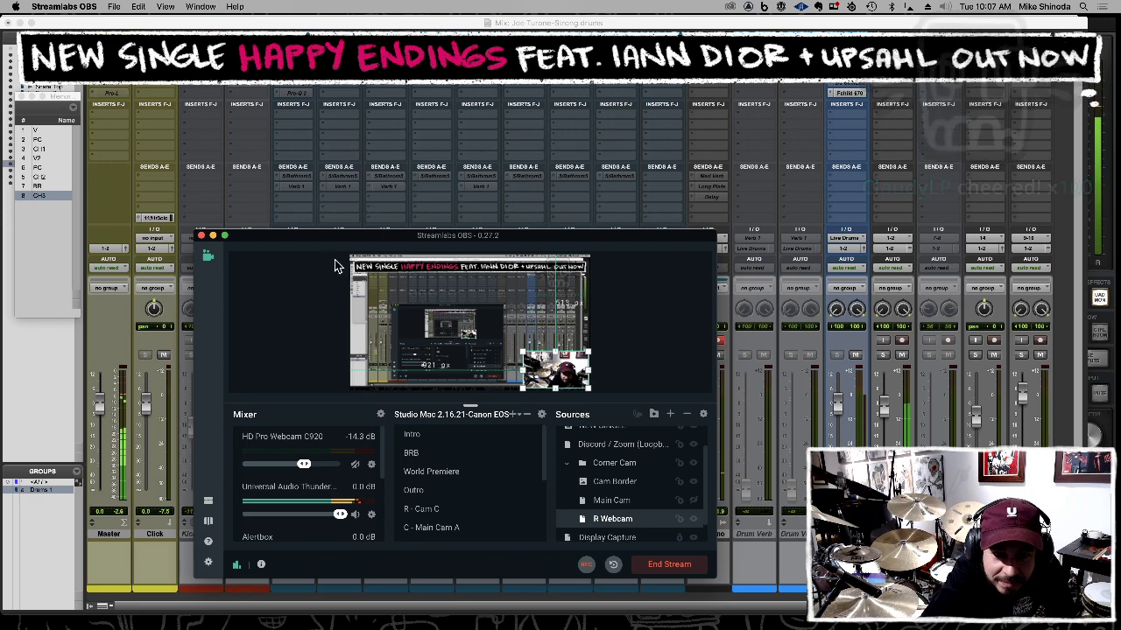
# Move the Streamlabs OBS window out of the way and return to the Pro Tools Edit window.
pyautogui.moveTo(283, 240); pyautogui.dragTo(706, 315)
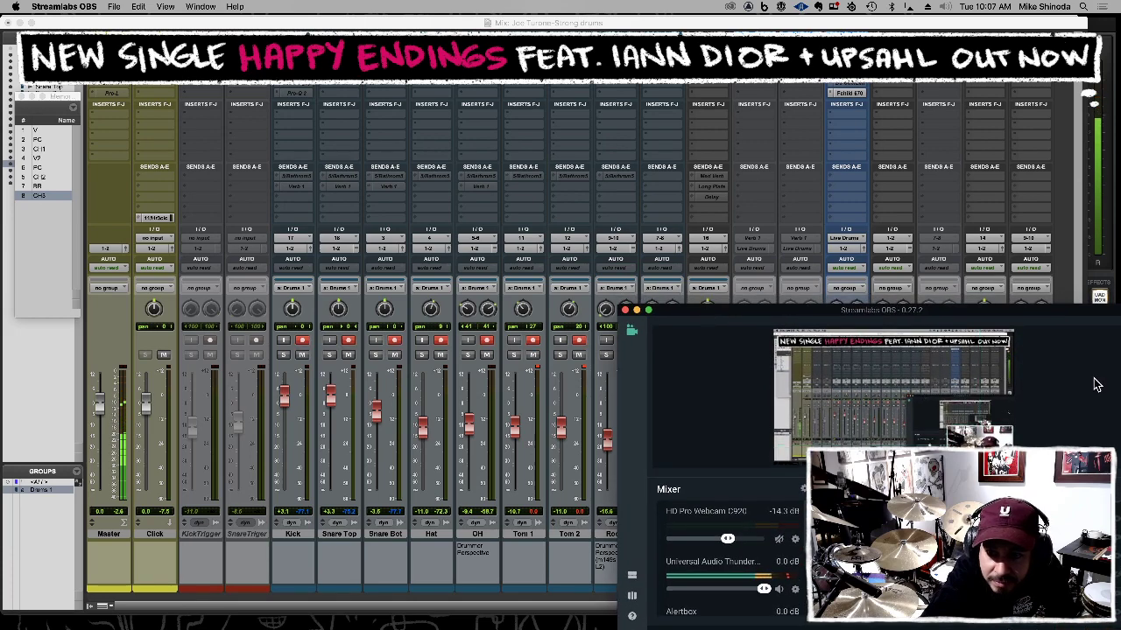
pyautogui.click(886, 26)
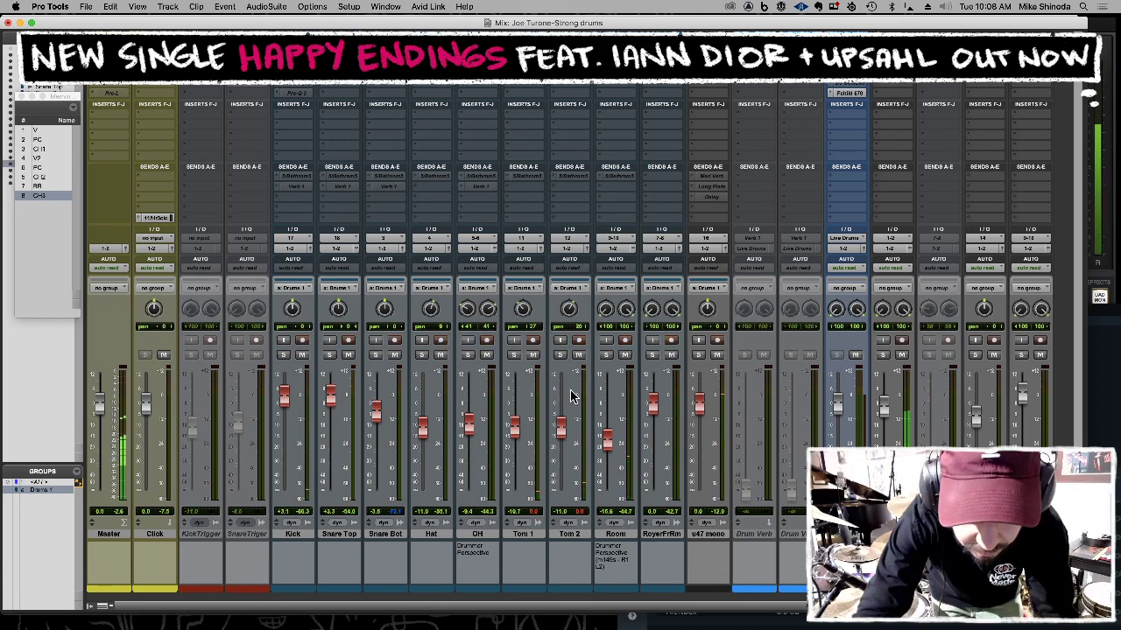
pyautogui.press('super+equal')
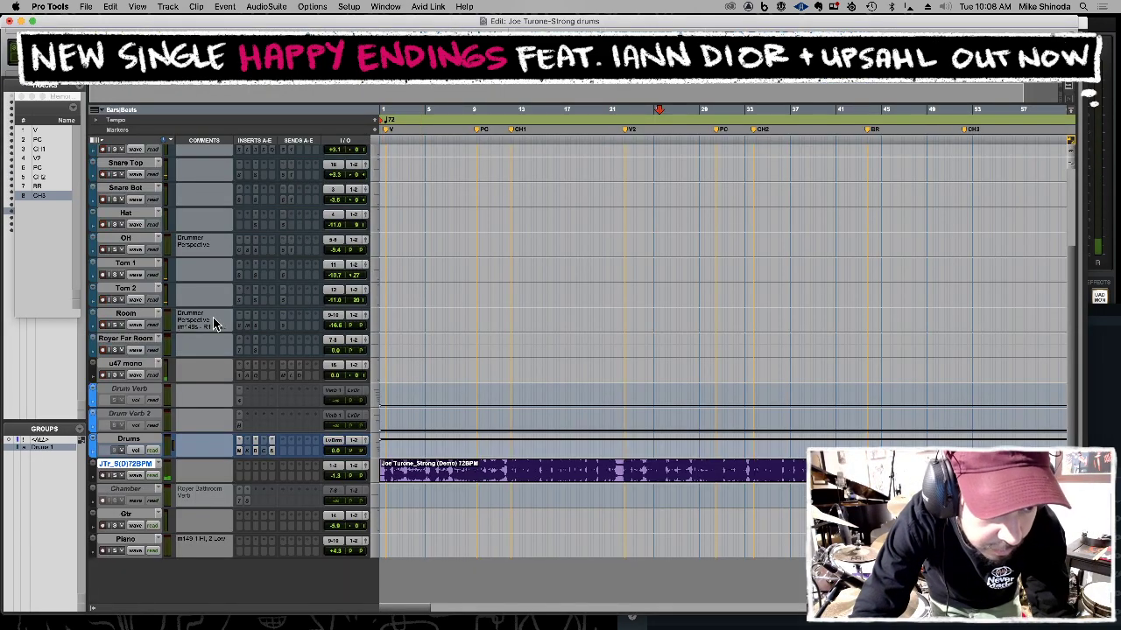
pyautogui.press('super+equal')
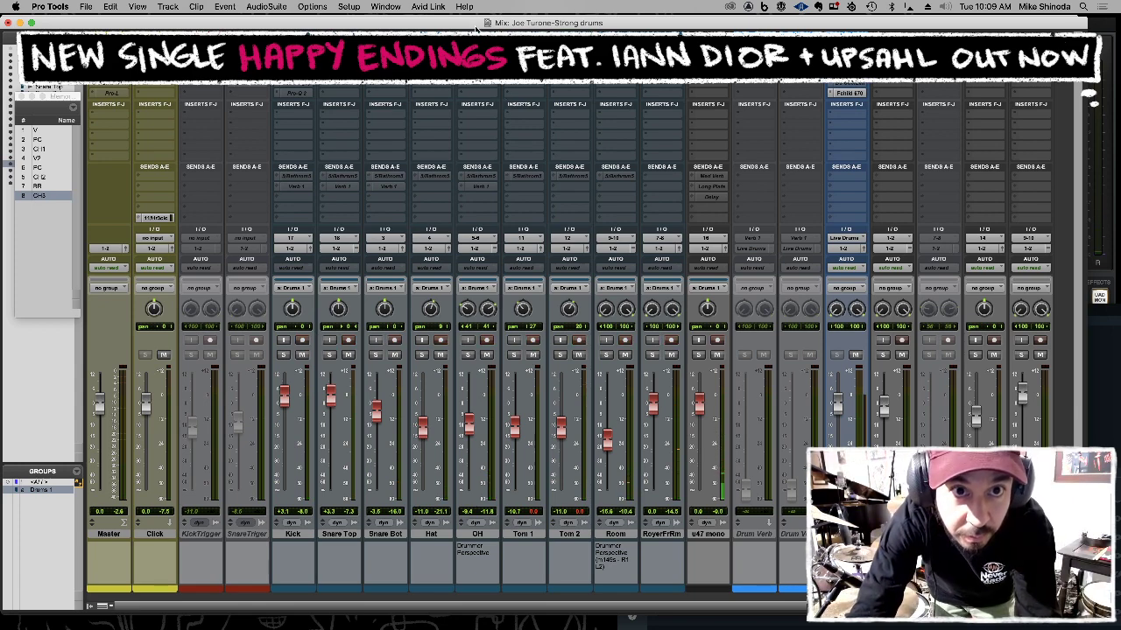
pyautogui.press('super+equal')
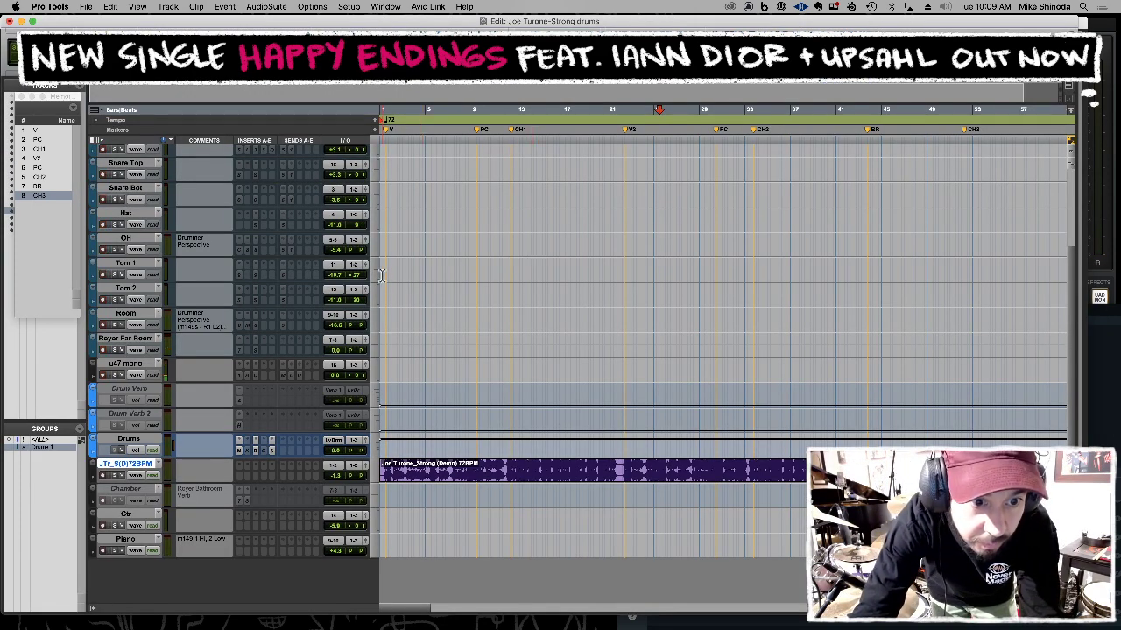
# Record a drum take on the armed tracks from bar 1 until just past the V2 marker.
pyautogui.press('t')
pyautogui.press('t')
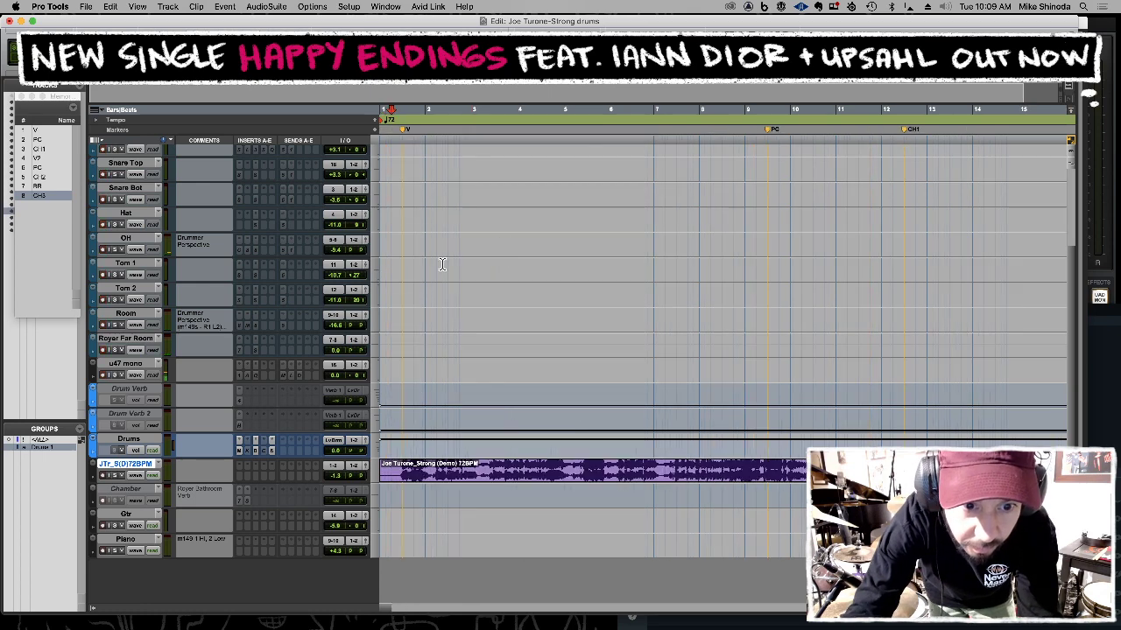
pyautogui.press('super+bracketleft')
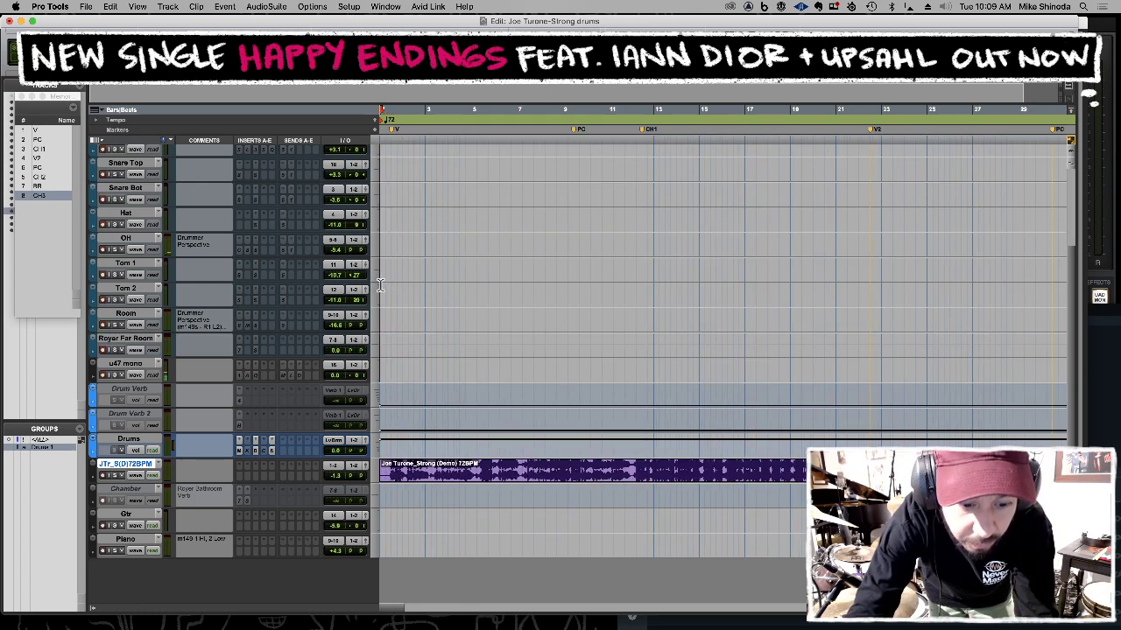
pyautogui.press('super+space')
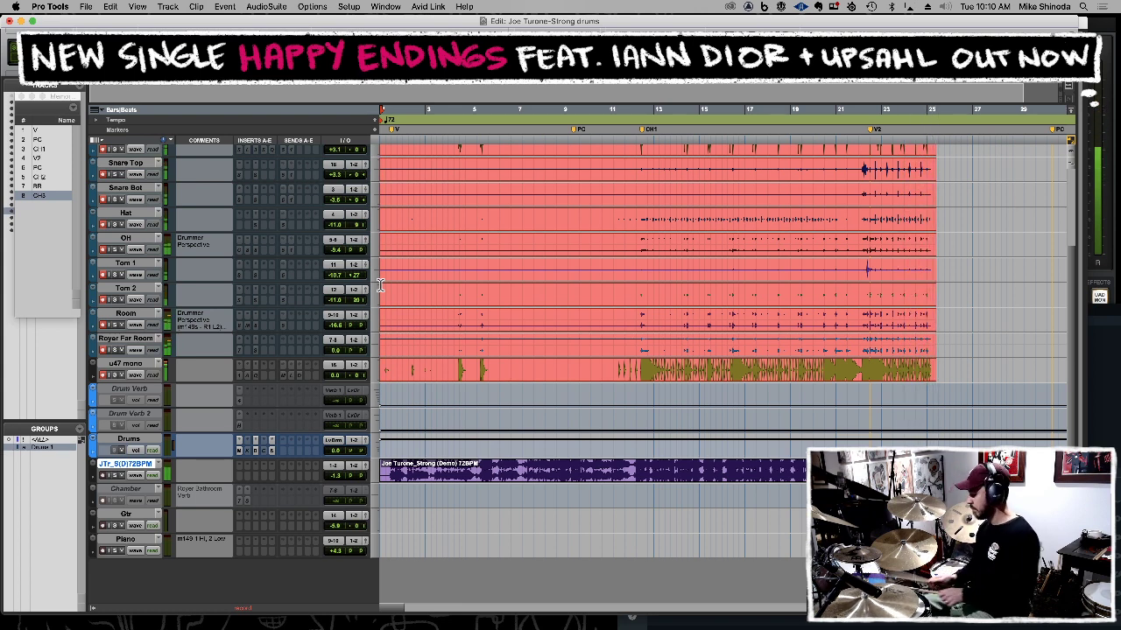
pyautogui.press('space')
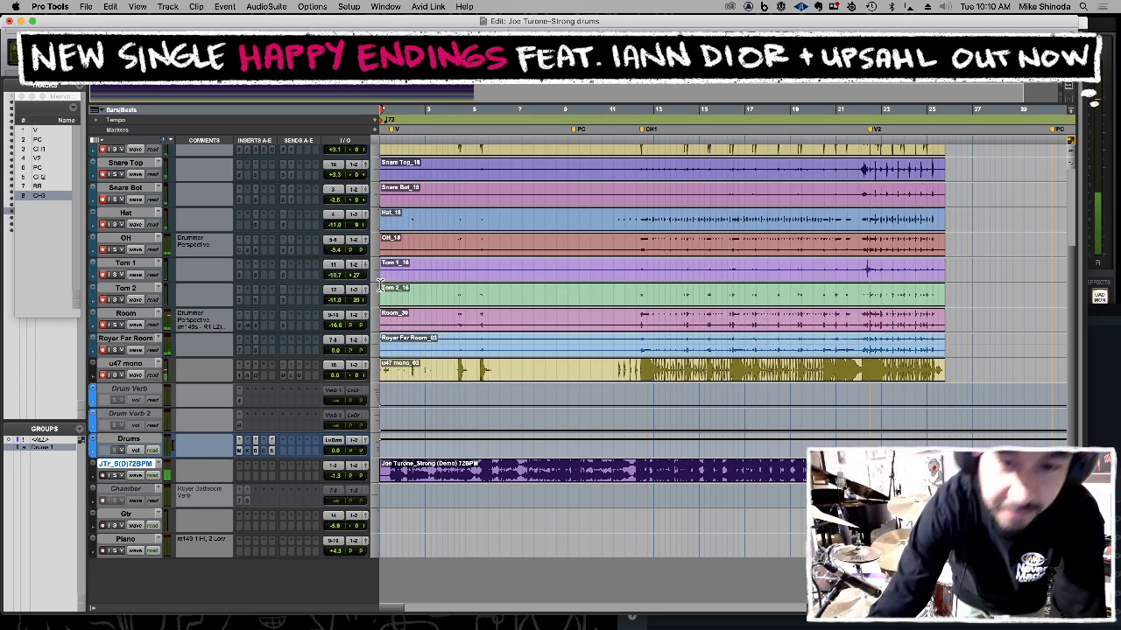
# Record another drum take on the armed tracks starting from the first PC marker at bar 9.
pyautogui.click(578, 260)
pyautogui.press('super+space')
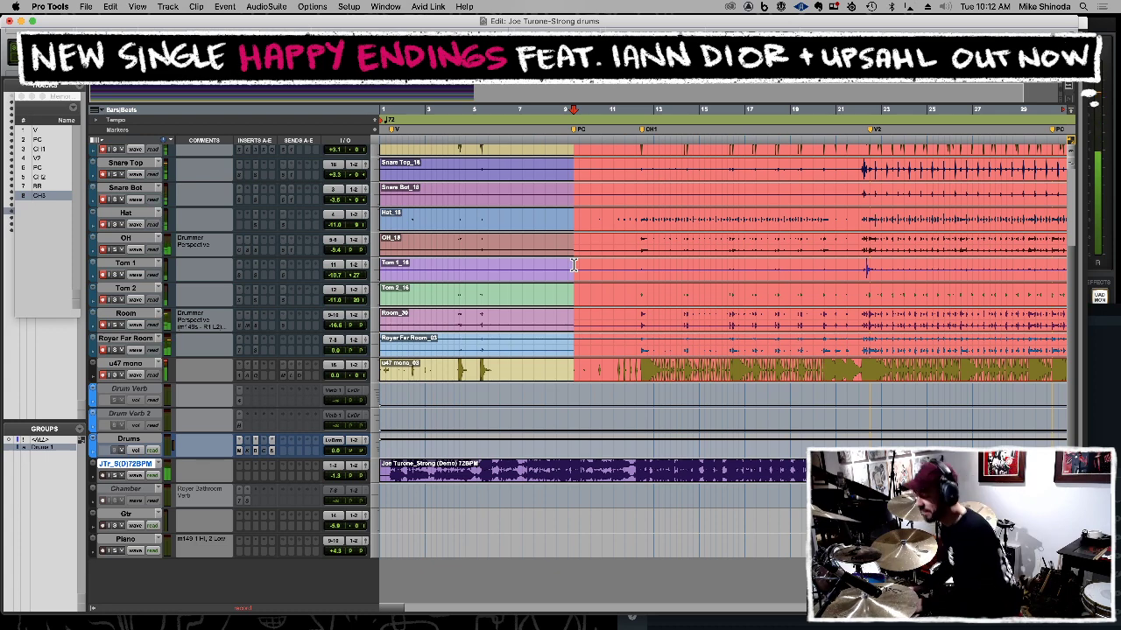
pyautogui.press('space')
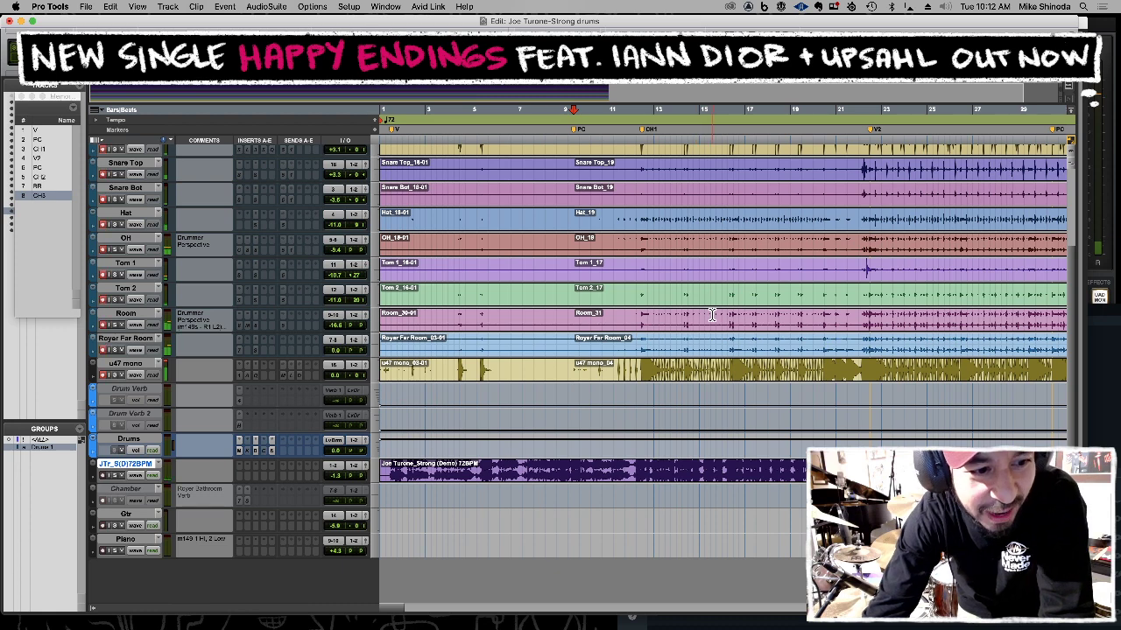
# Select the 72BPM demo clip and open the SoundShifter Parametric Stereo AudioSuite plug-in for it.
pyautogui.press('r')
pyautogui.press('r')
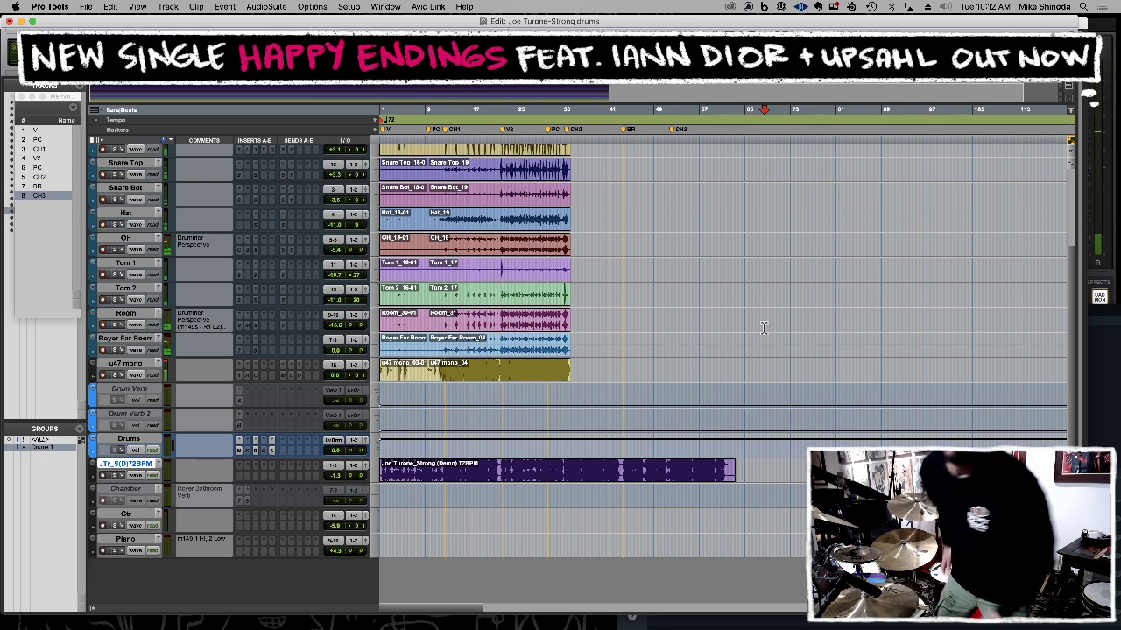
pyautogui.doubleClick(545, 472)
pyautogui.click(266, 6)
pyautogui.moveTo(289, 43)
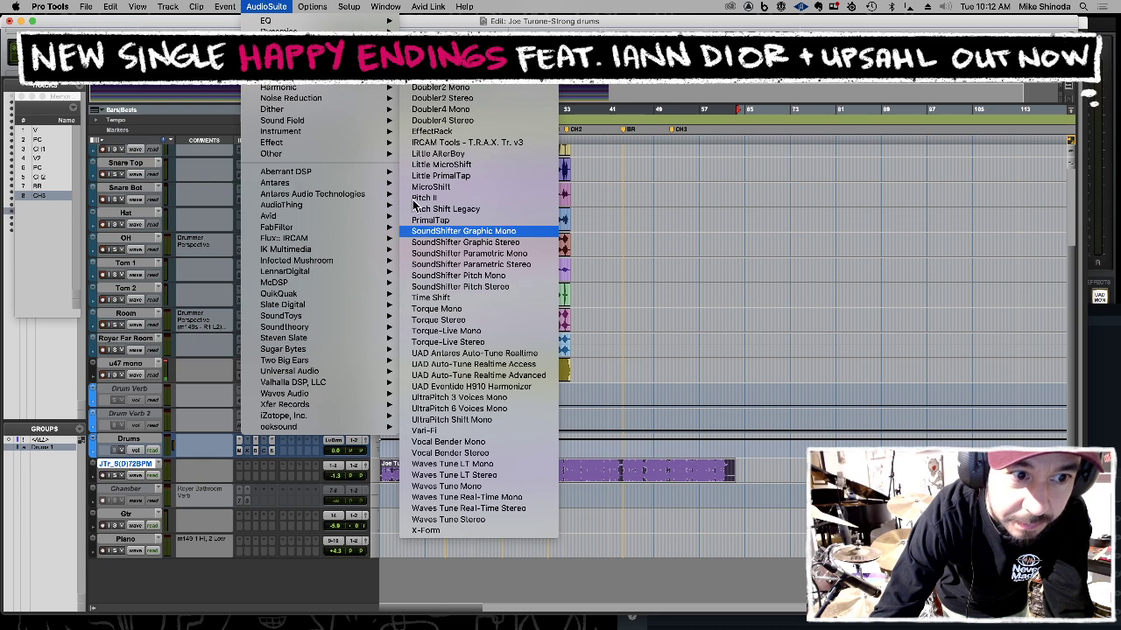
pyautogui.click(500, 265)
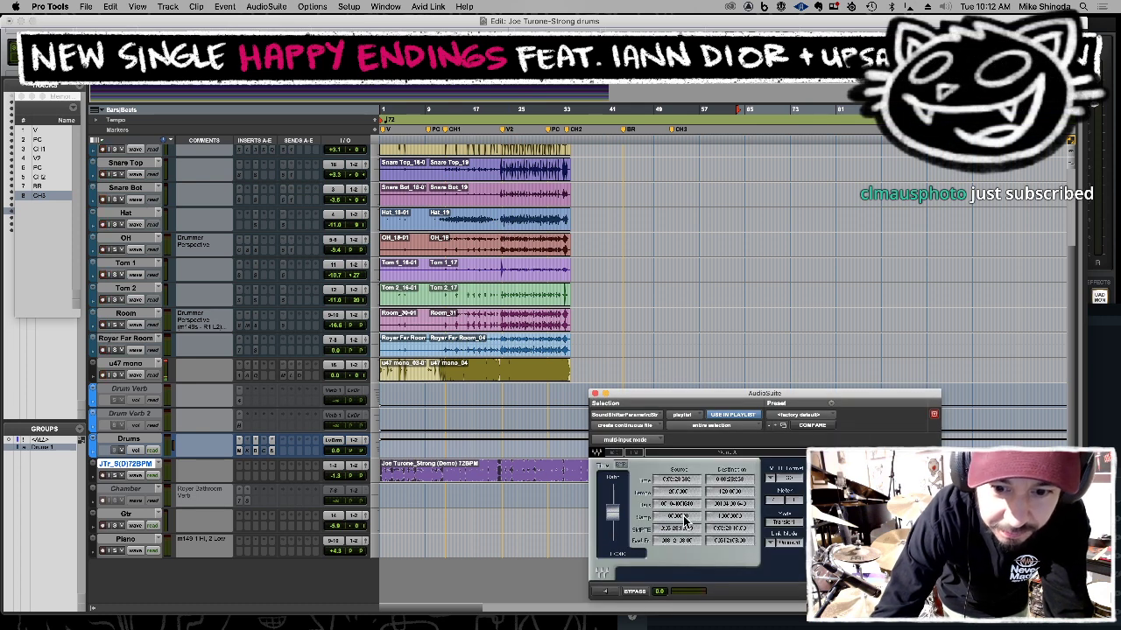
# Try to set the SoundShifter source tempo to 72 BPM.
pyautogui.click(682, 492)
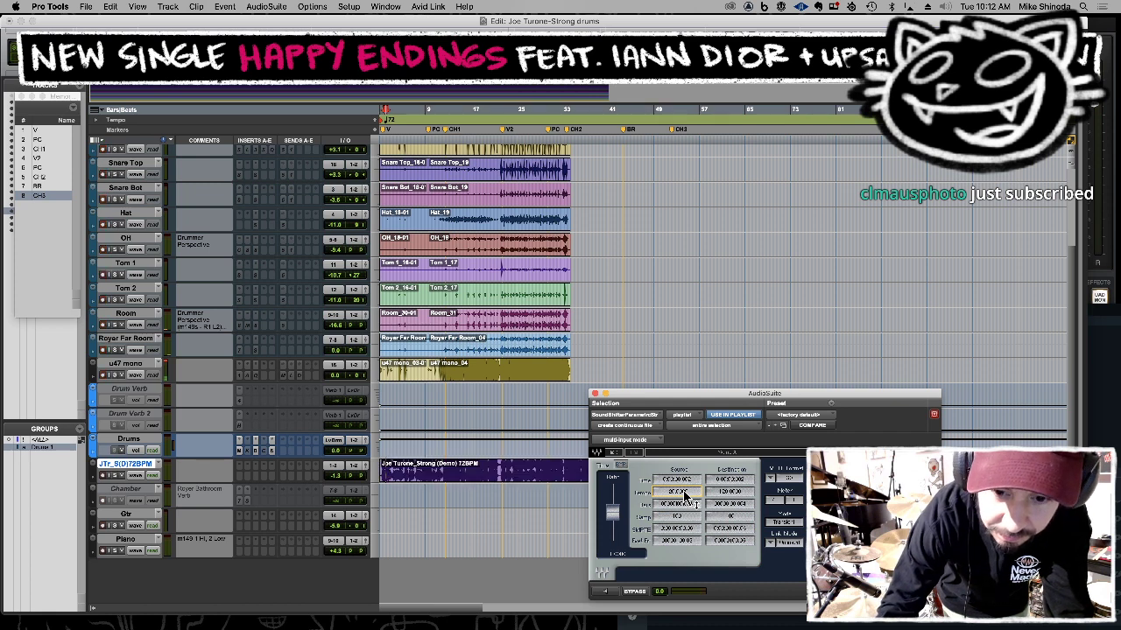
pyautogui.click(684, 494)
pyautogui.write('7')
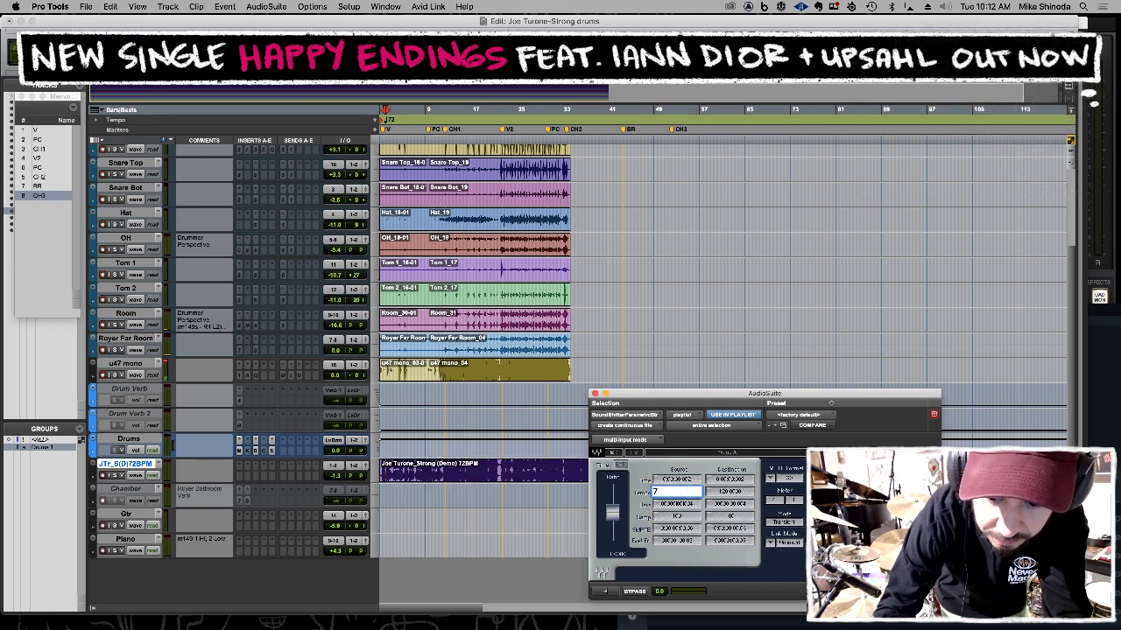
pyautogui.write('2')
pyautogui.press('Return')
# Reselect the whole demo clip and set the SoundShifter source tempo to 72 BPM.
pyautogui.doubleClick(556, 468)
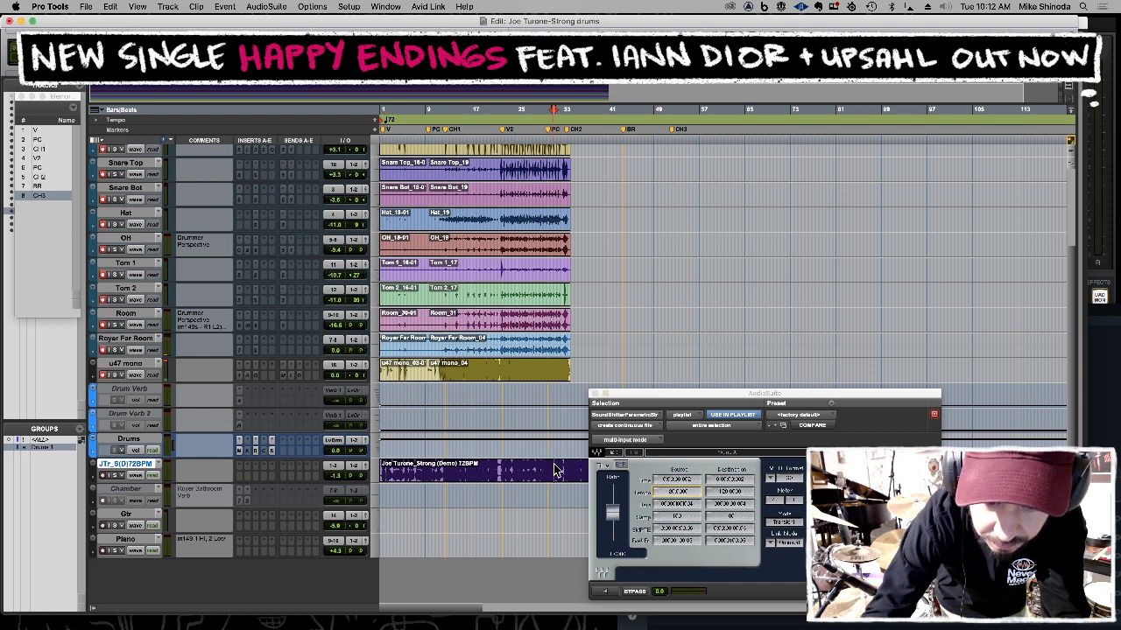
pyautogui.click(680, 501)
pyautogui.click(679, 495)
pyautogui.doubleClick(679, 495)
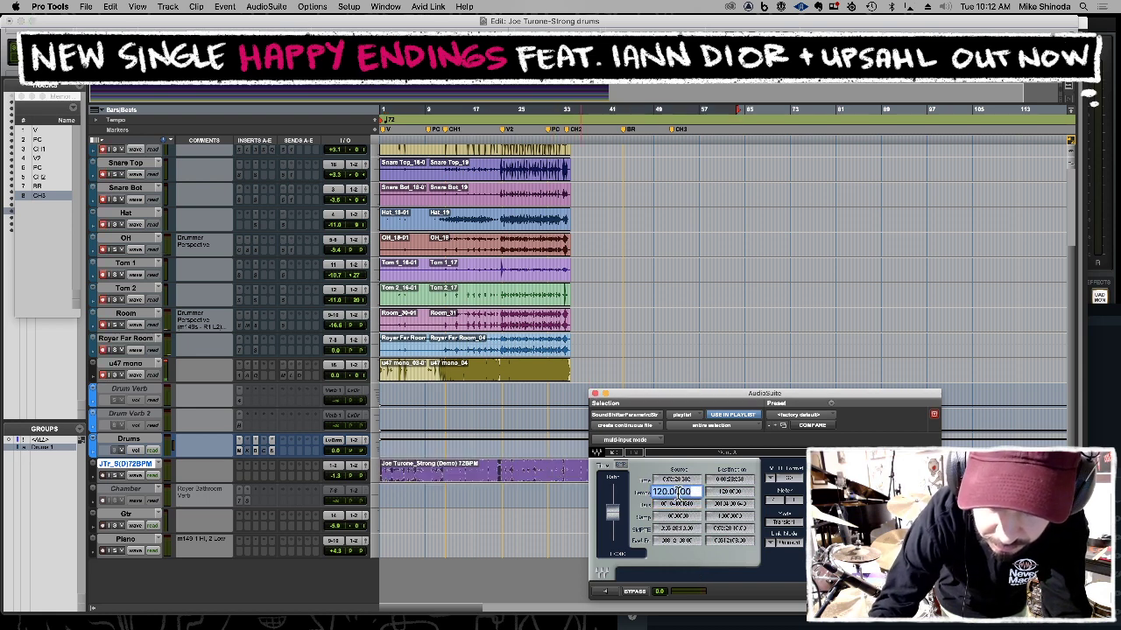
pyautogui.click(727, 491)
pyautogui.doubleClick(680, 493)
pyautogui.write('72')
pyautogui.press('Return')
# Set the SoundShifter destination tempo to 76 BPM and preview the time-stretched demo clip.
pyautogui.click(720, 492)
pyautogui.write('76')
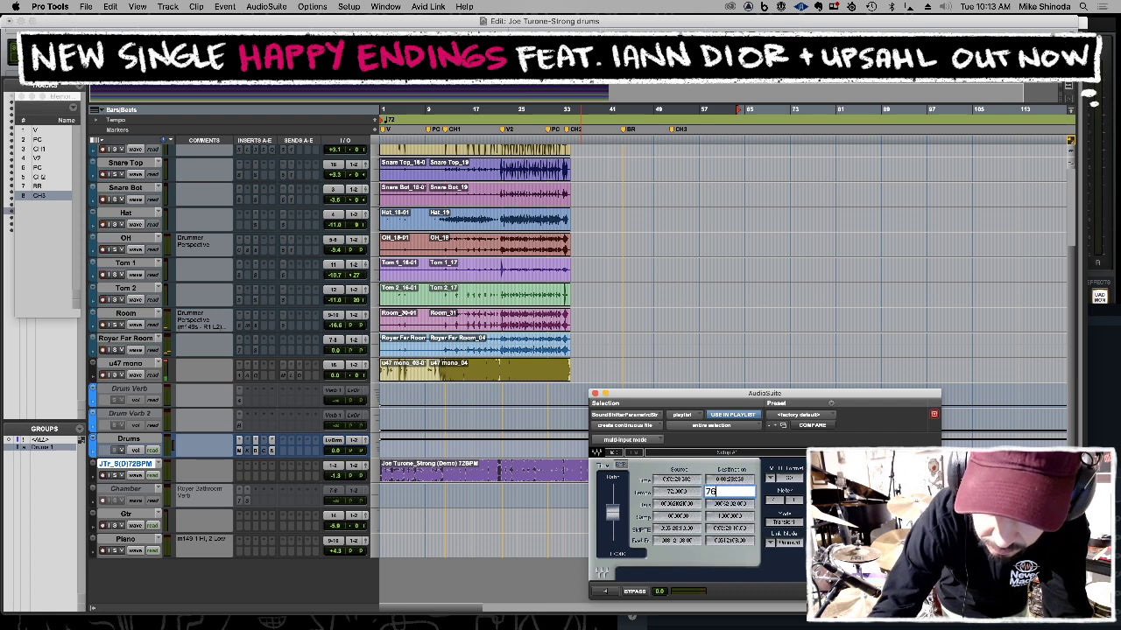
pyautogui.press('Return')
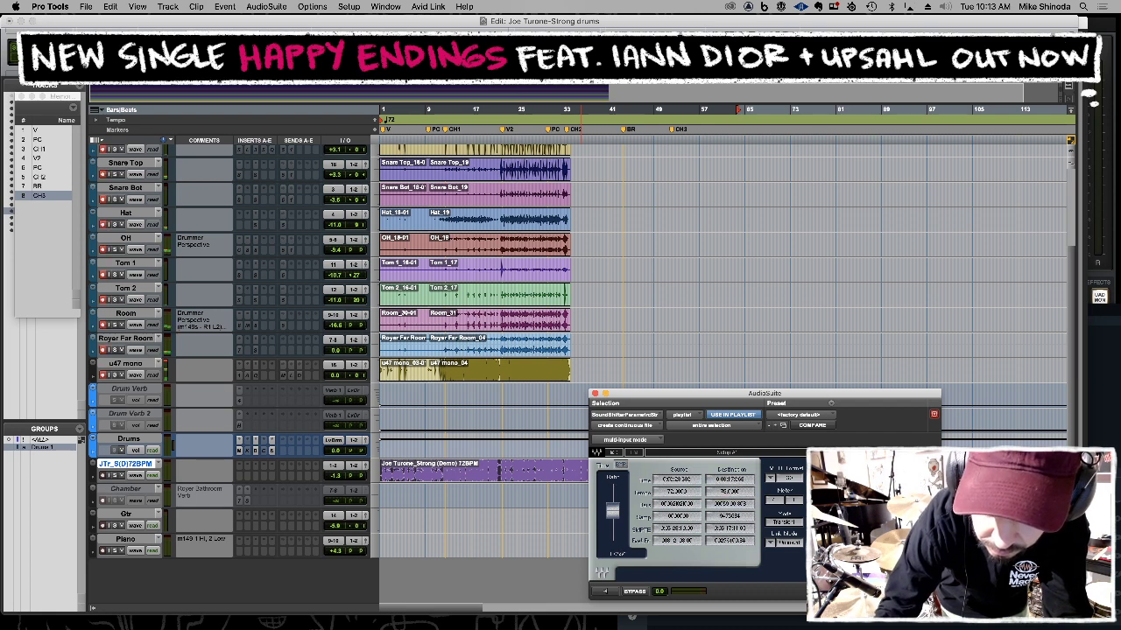
pyautogui.click(604, 592)
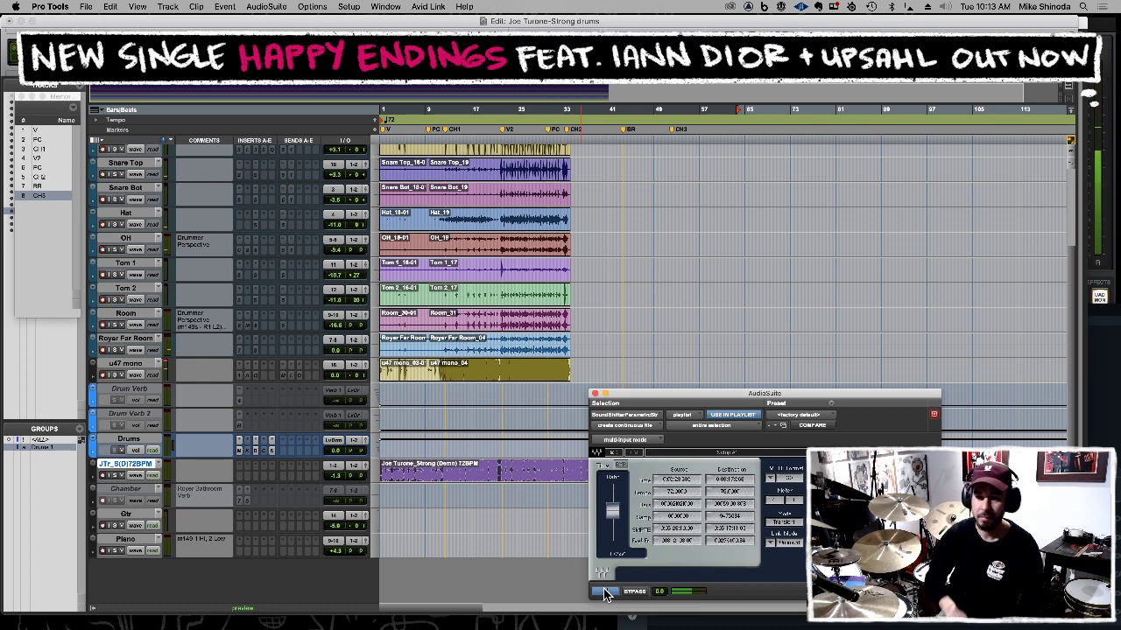
# Raise the SoundShifter destination tempo to 78 BPM and render the time-stretch onto the demo clip.
pyautogui.click(727, 493)
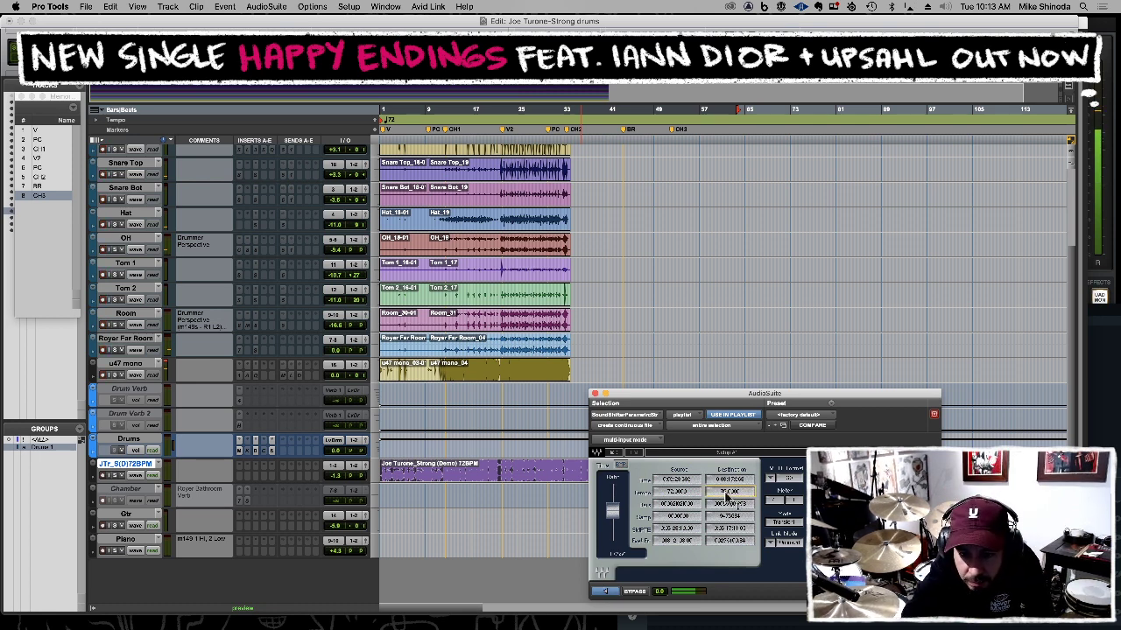
pyautogui.moveTo(734, 493); pyautogui.dragTo(734, 487)
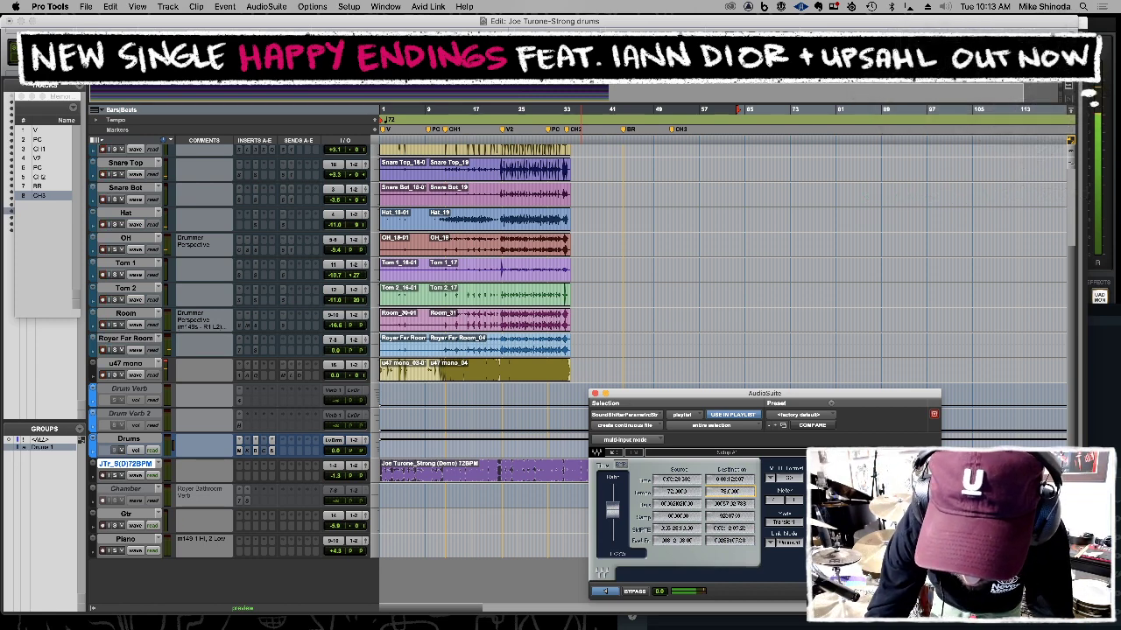
pyautogui.click(915, 592)
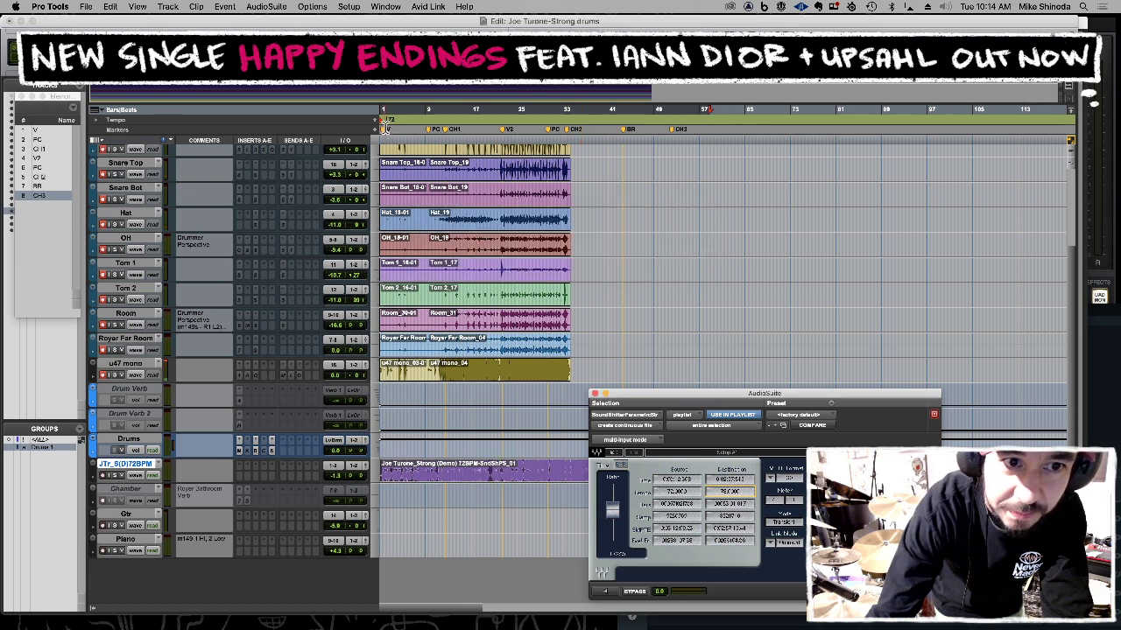
# Set the session tempo at bar 1 to 78 BPM.
pyautogui.doubleClick(385, 122)
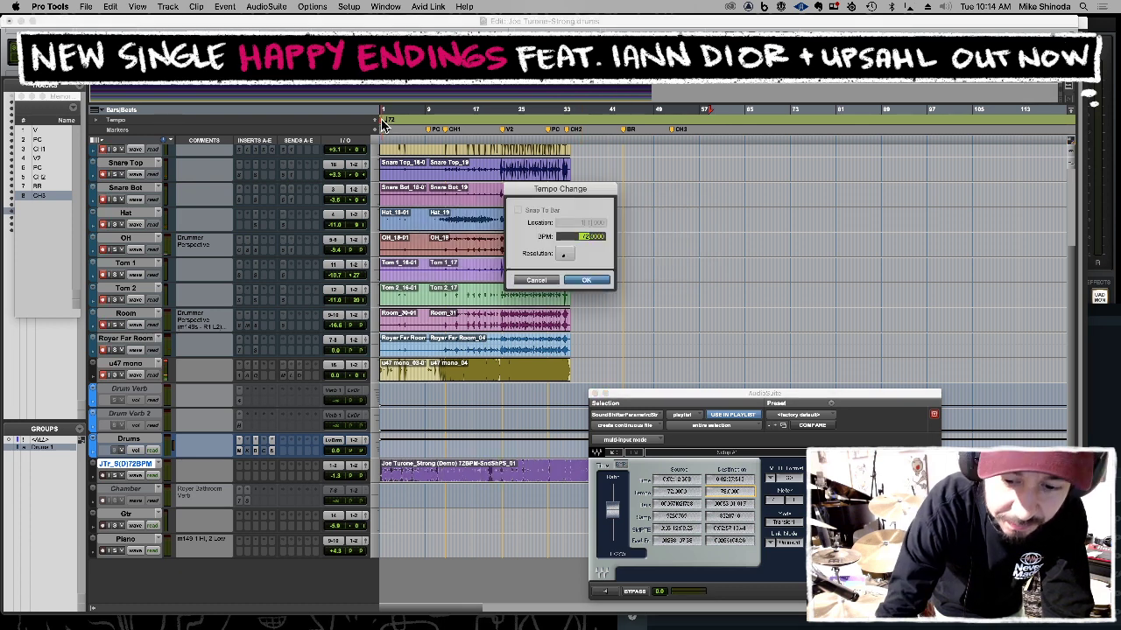
pyautogui.write('78')
pyautogui.press('Return')
# Delete the existing drum clips and record a new drum take over the stretched demo from about bar 8.
pyautogui.moveTo(591, 280); pyautogui.dragTo(380, 281)
pyautogui.press('Delete')
pyautogui.click(416, 281)
pyautogui.press('super+space')
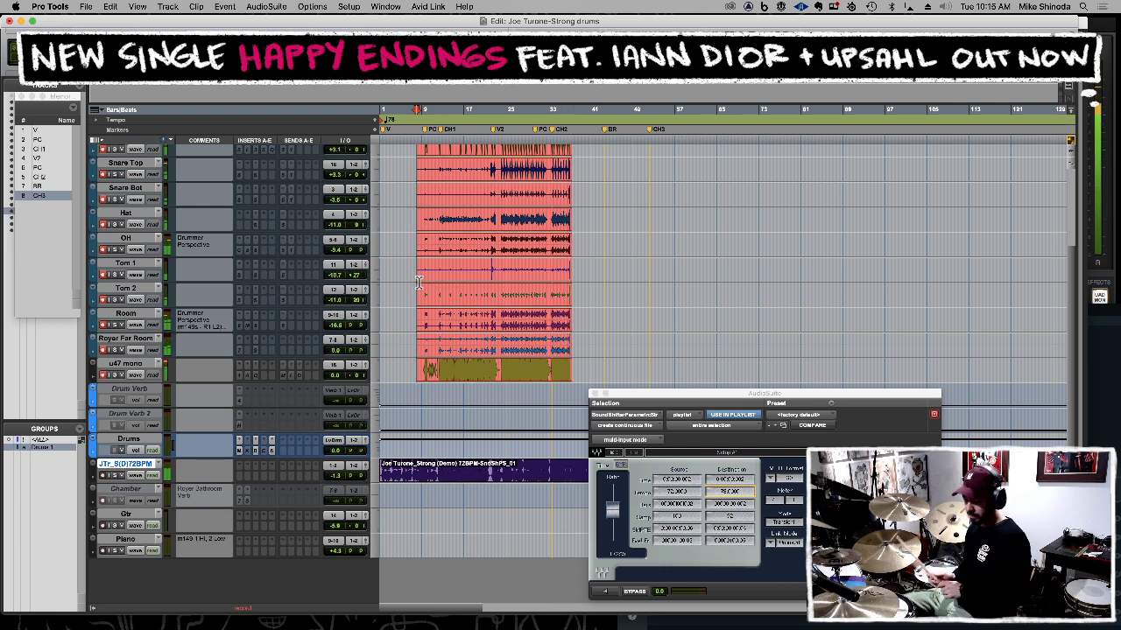
pyautogui.press('space')
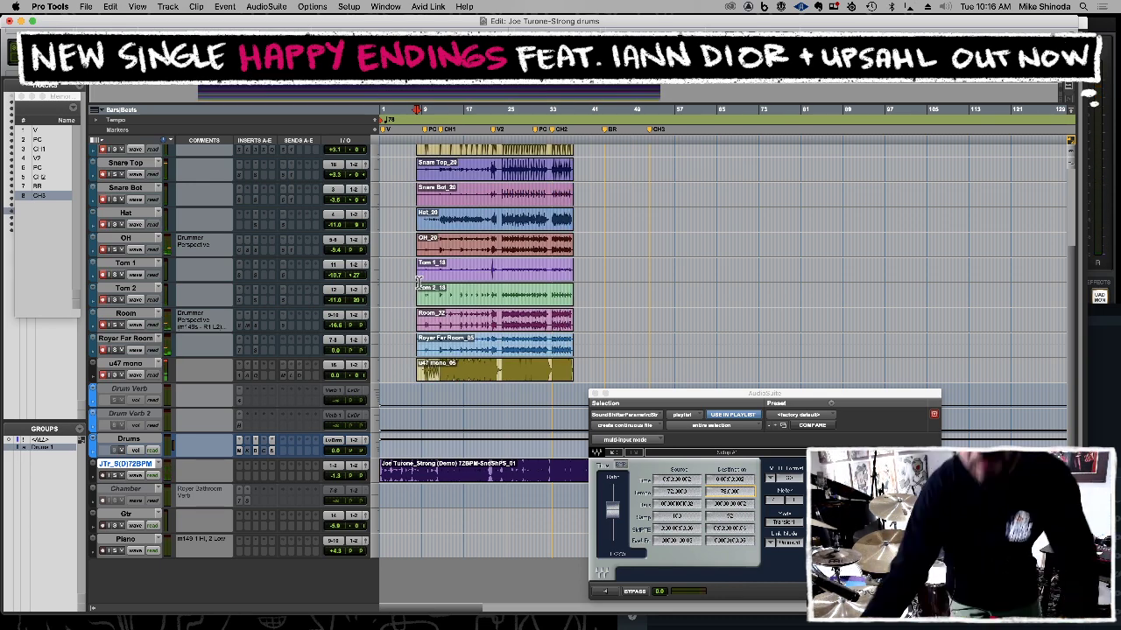
# Play back the new take and lower Royer Far Room to -17.7 dB and u47 mono to -13.7 dB.
pyautogui.click(464, 251)
pyautogui.press('space')
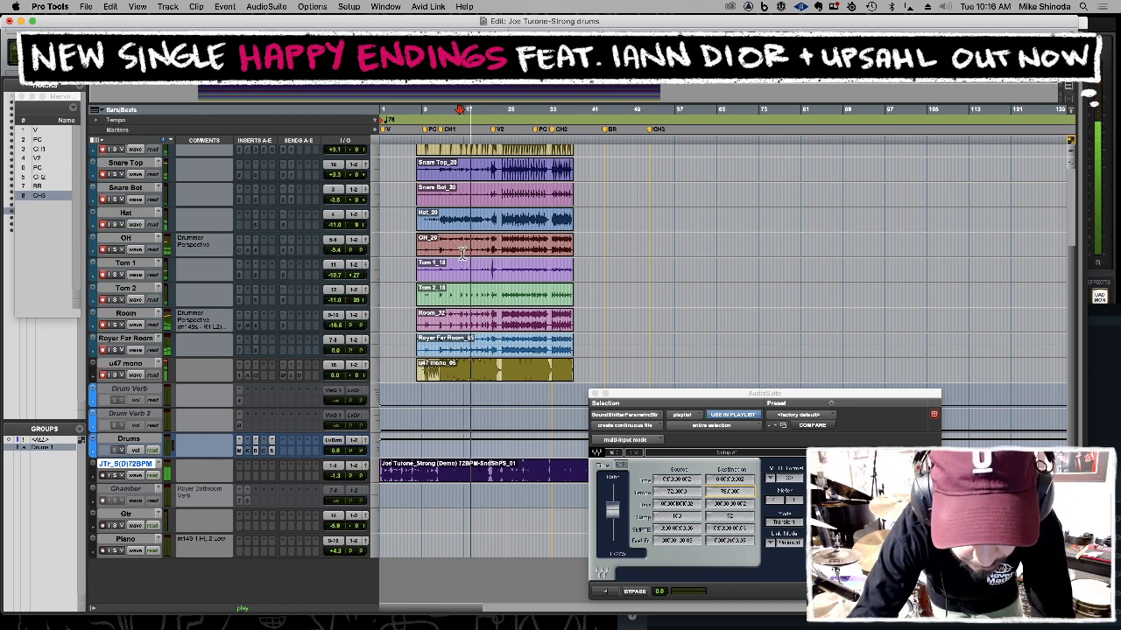
pyautogui.press('super+equal')
pyautogui.moveTo(691, 392); pyautogui.dragTo(706, 484)
pyautogui.moveTo(697, 412); pyautogui.dragTo(697, 449)
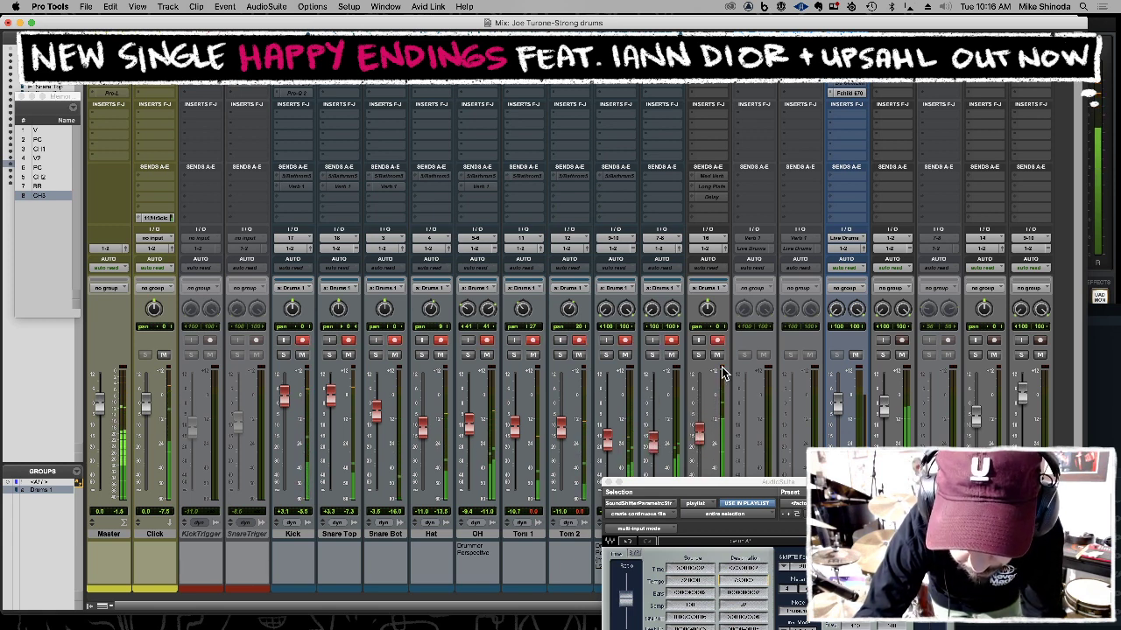
pyautogui.press('super+equal')
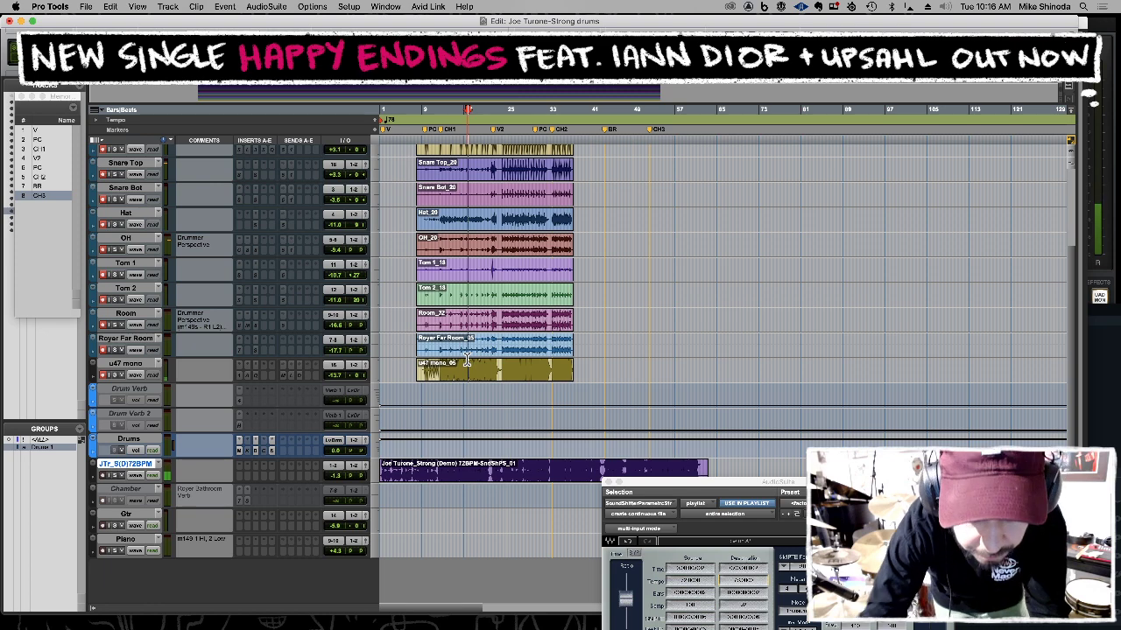
# Record drums from about bar 18 to just past the CH3 marker and make a short punch-in at the BR marker.
pyautogui.press('super+space')
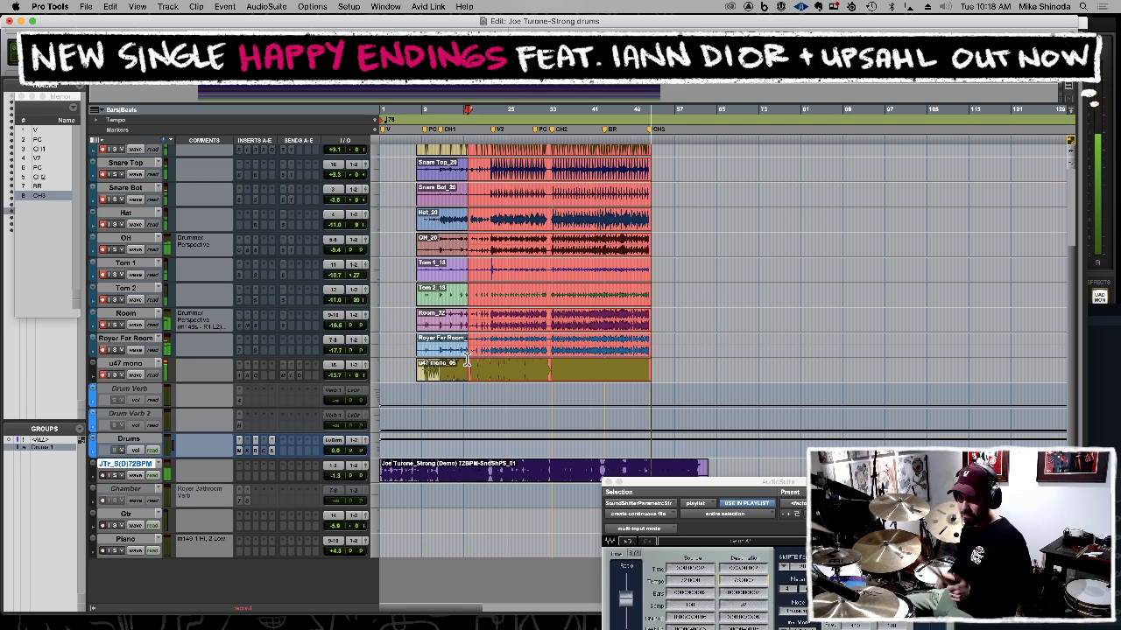
pyautogui.press('space')
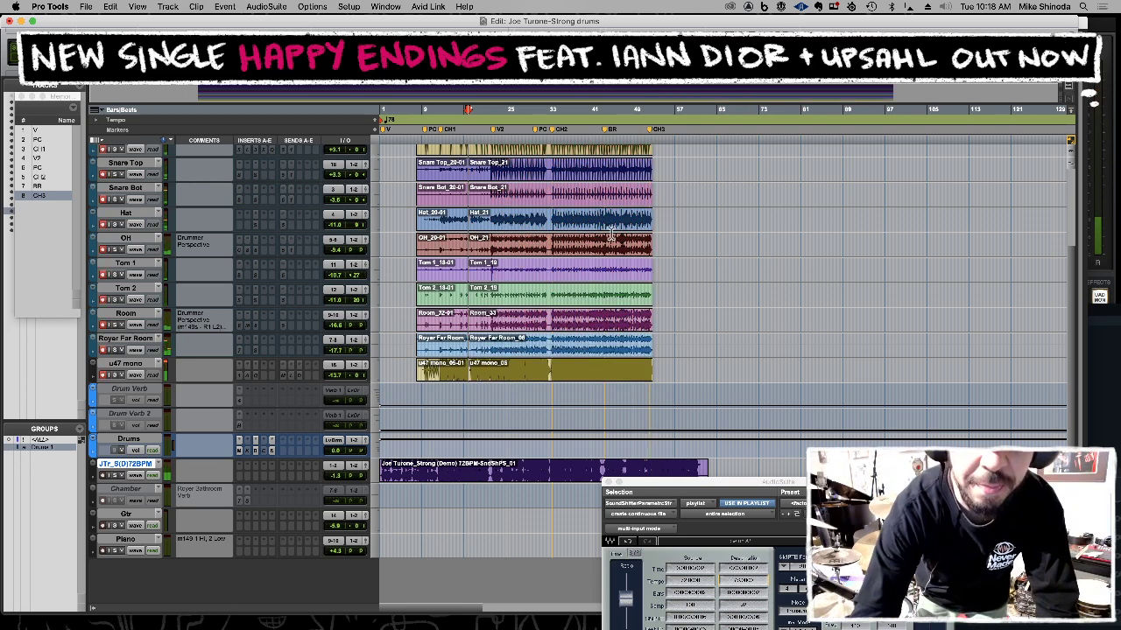
pyautogui.press('super+space')
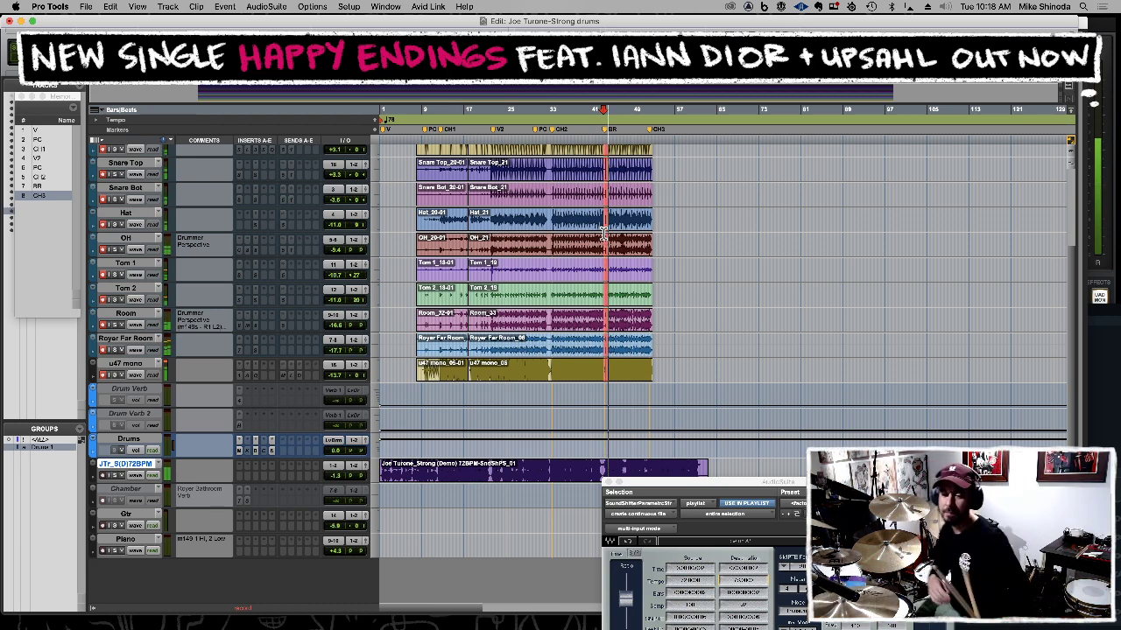
pyautogui.press('space')
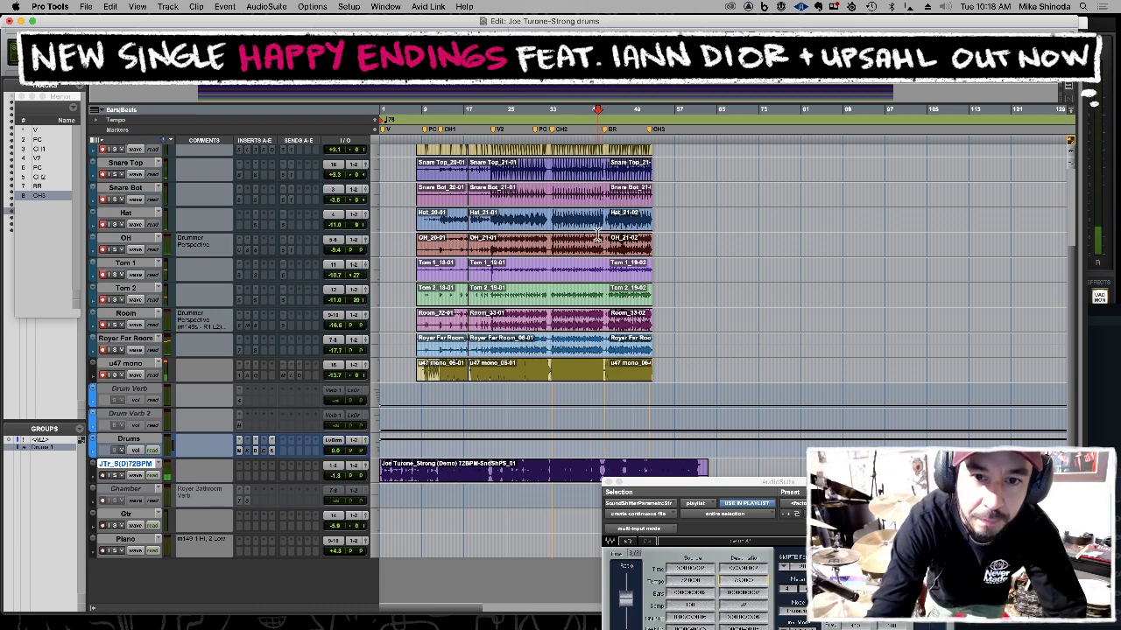
# Punch in the drums again from shortly before the BR marker and switch to Streamlabs OBS.
pyautogui.press('space')
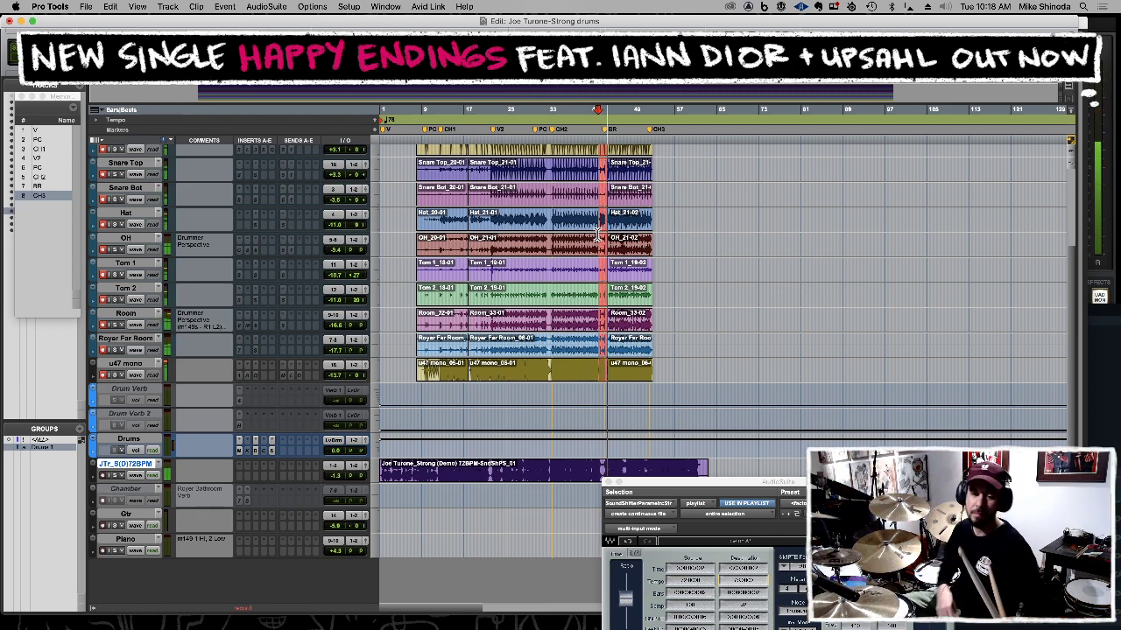
pyautogui.hotkey('alt', 'space')
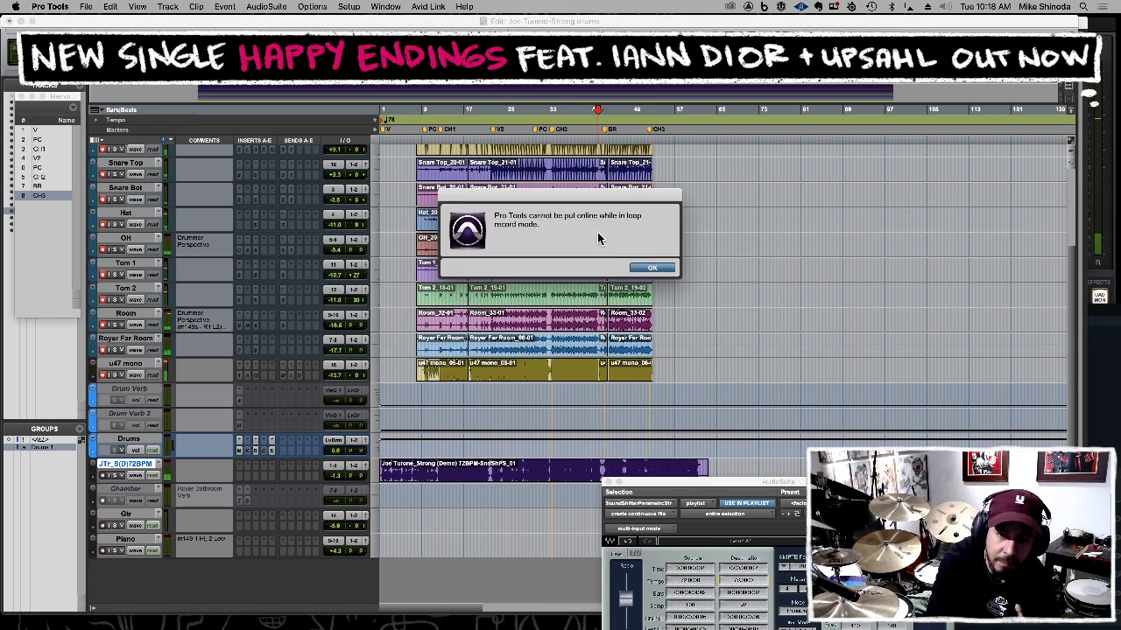
pyautogui.press('Return')
pyautogui.press('F12')
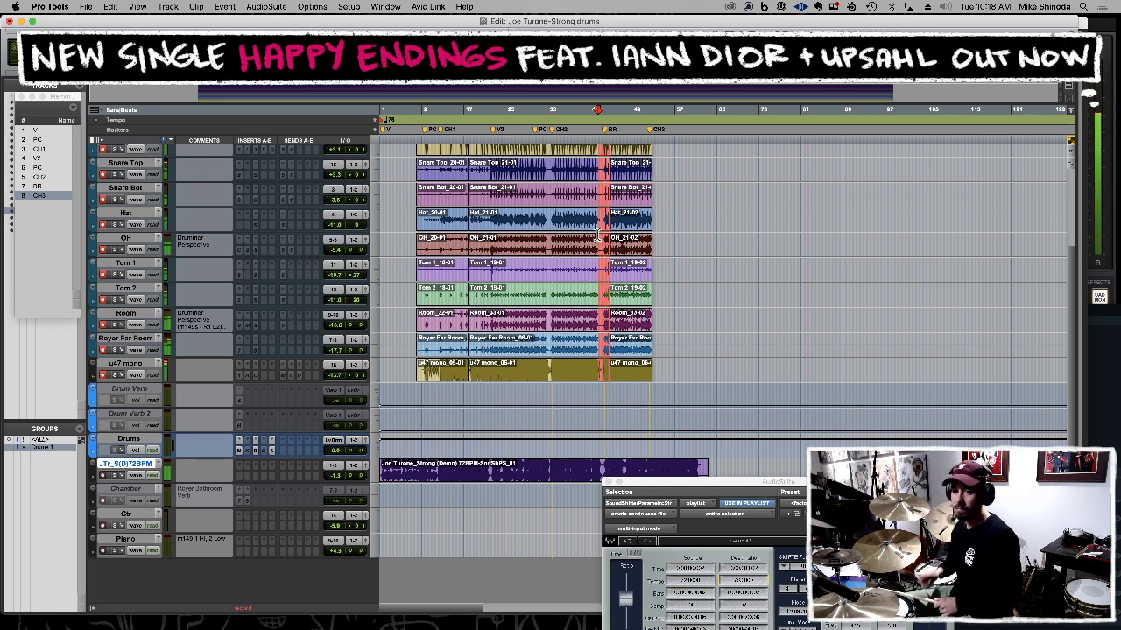
pyautogui.press('space')
pyautogui.press('super+Tab')
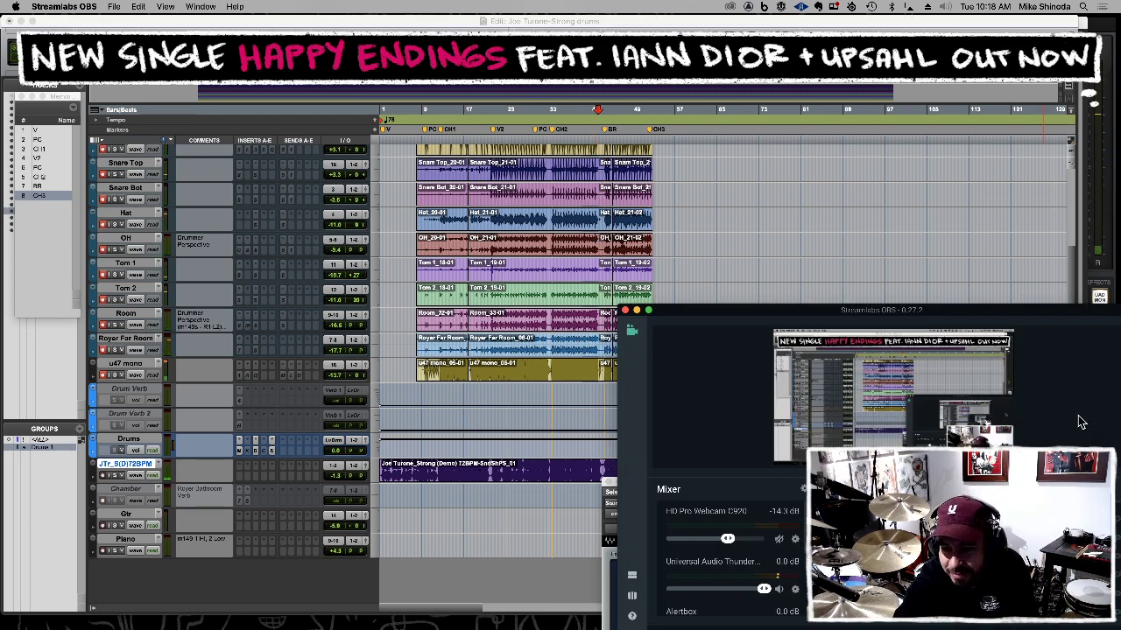
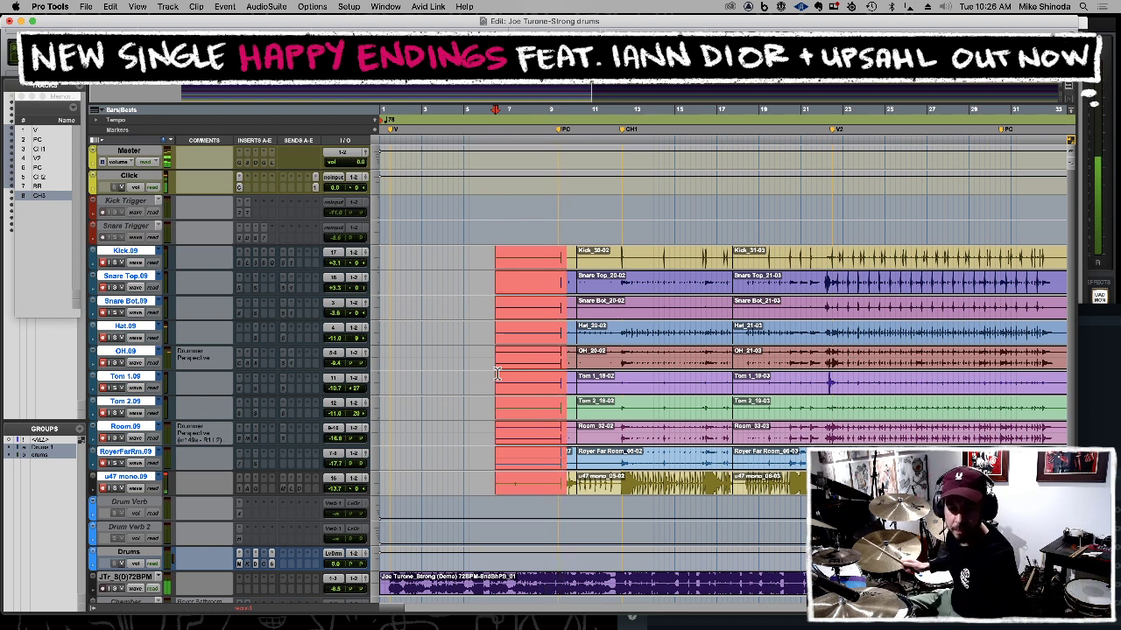
# Record a drum take from about bar 6.5 to just past the CH1 marker.
pyautogui.press('space')
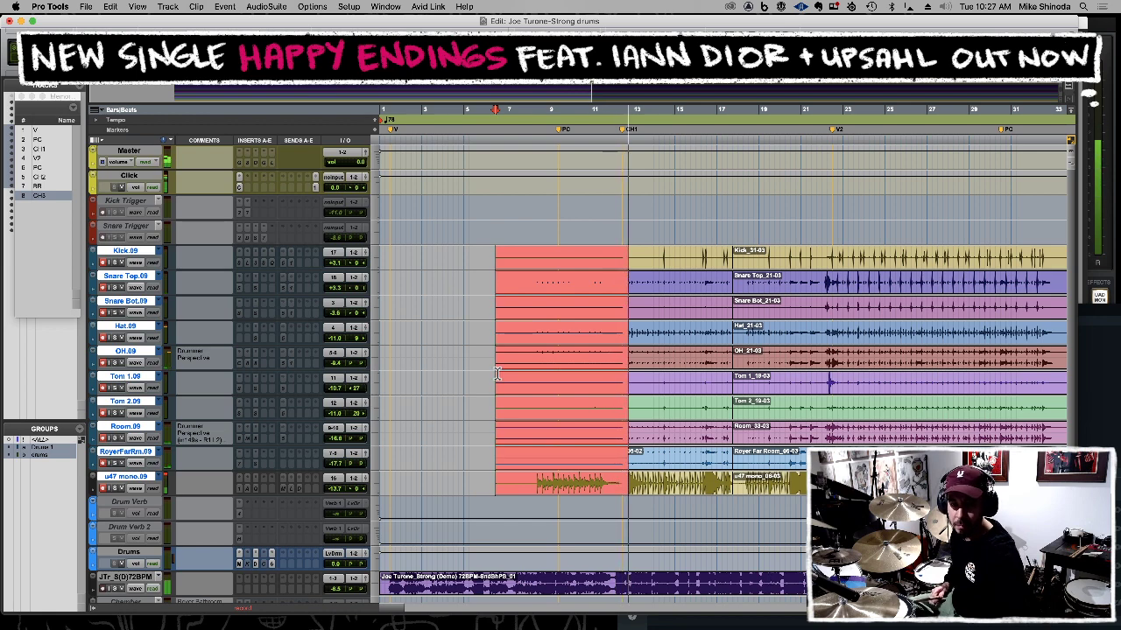
pyautogui.press('space')
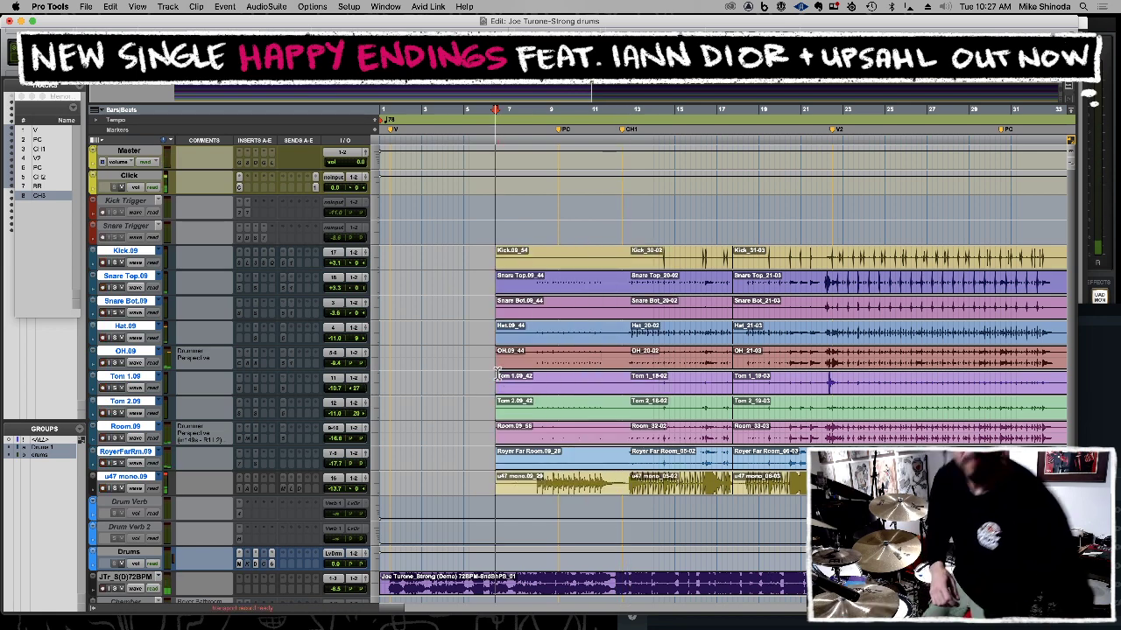
# Move a short section of the new drum take to the PC marker and clear the drum audio before it.
pyautogui.moveTo(531, 486); pyautogui.dragTo(563, 486)
pyautogui.press('super+x')
pyautogui.click(553, 484)
pyautogui.press('super+v')
pyautogui.moveTo(548, 466); pyautogui.dragTo(463, 468)
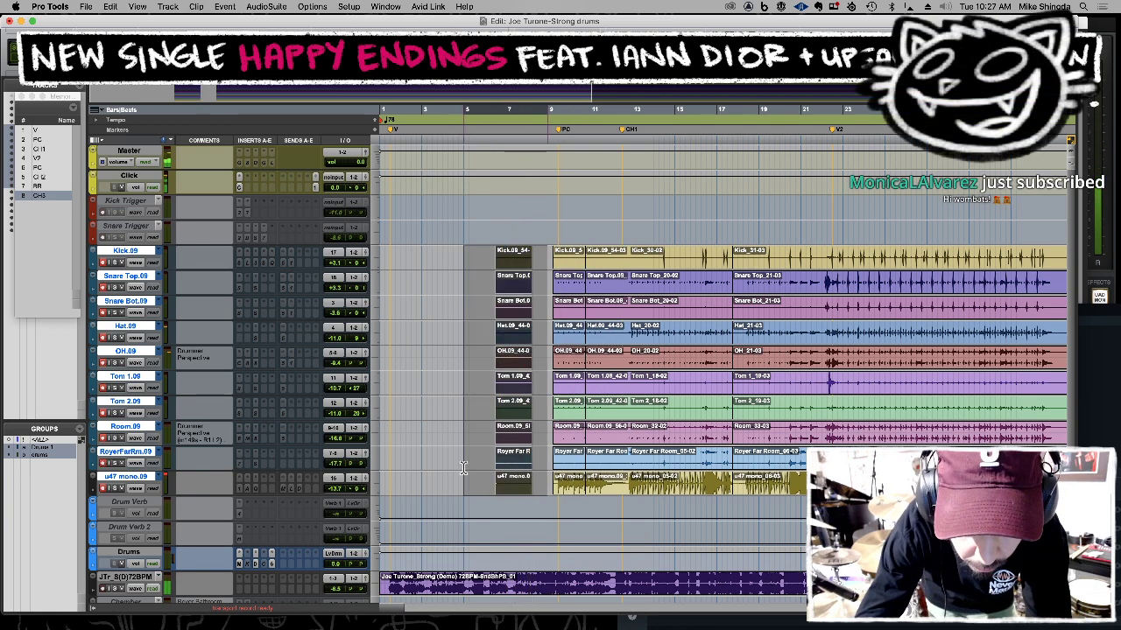
pyautogui.press('BackSpace')
# Play back the pre-chorus edit and extend the start of the chorus drum clips back to the CH1 marker.
pyautogui.click(603, 459)
pyautogui.press('t')
pyautogui.press('space')
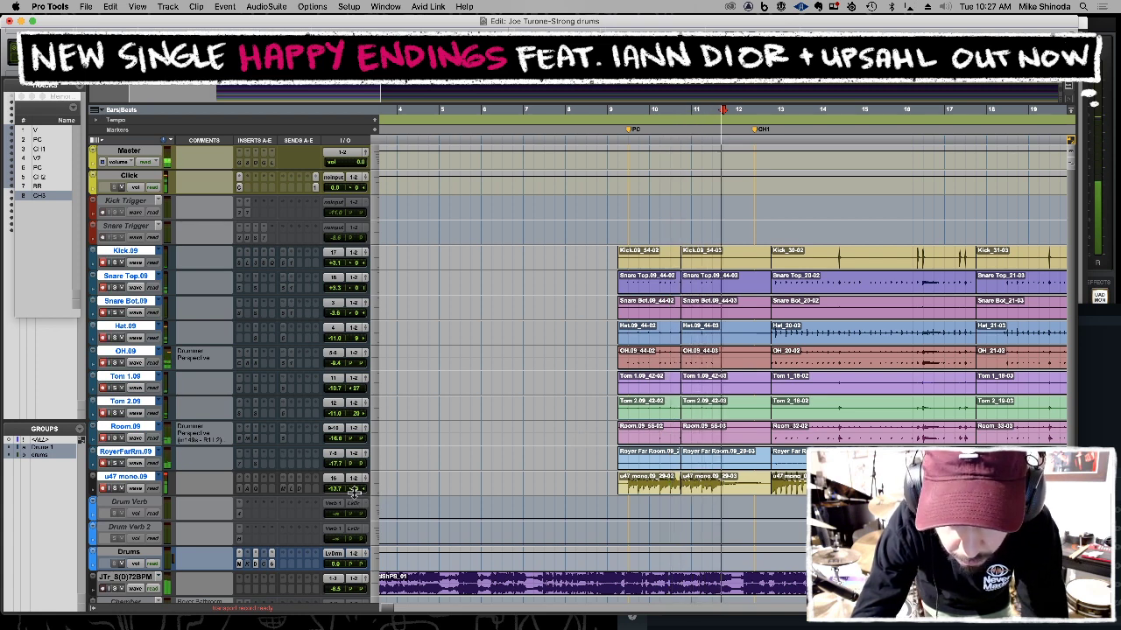
pyautogui.moveTo(759, 327); pyautogui.dragTo(750, 325)
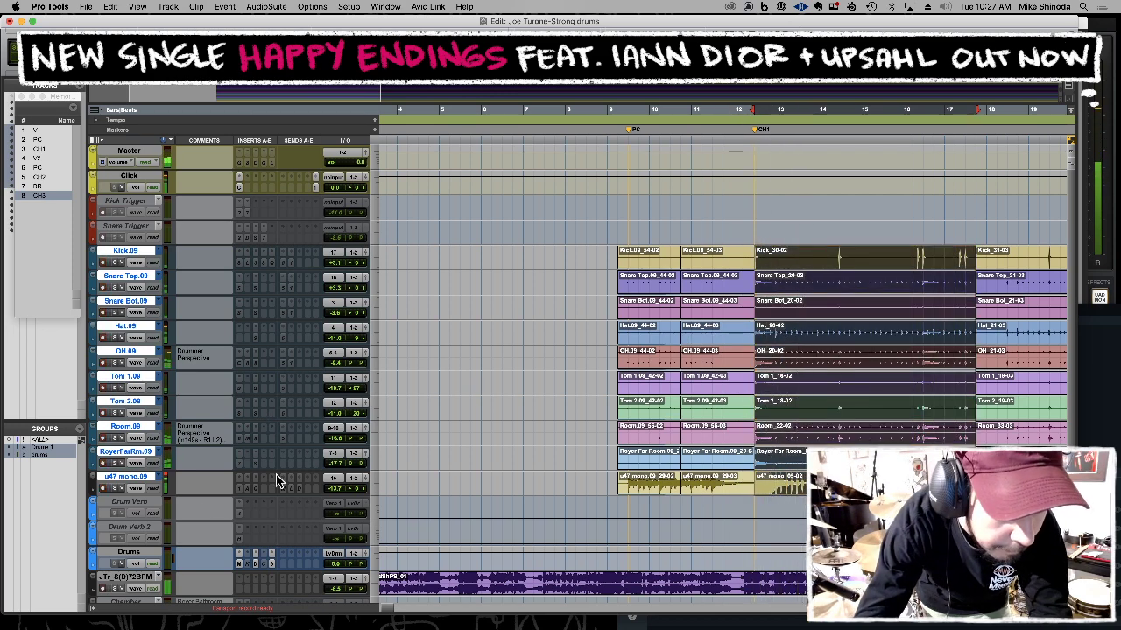
# Lower the Room and u47 mono tracks, set Royer Far Room to -34.7 dB and raise OH to -1.1 dB.
pyautogui.press('super+equal')
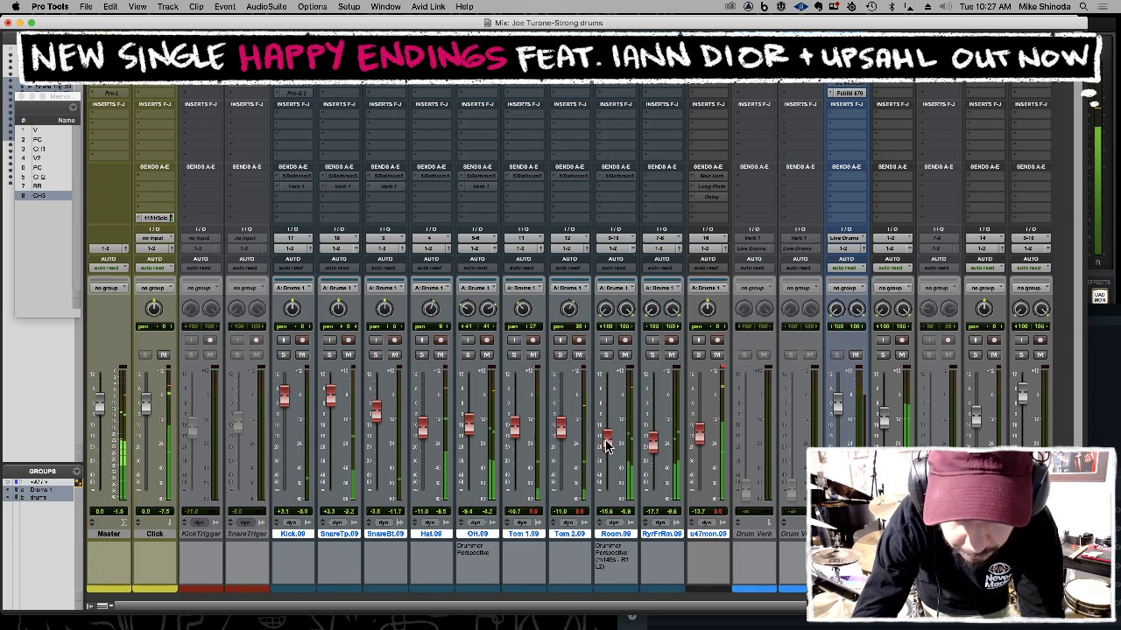
pyautogui.moveTo(611, 445); pyautogui.dragTo(652, 473)
pyautogui.moveTo(697, 431); pyautogui.dragTo(691, 480)
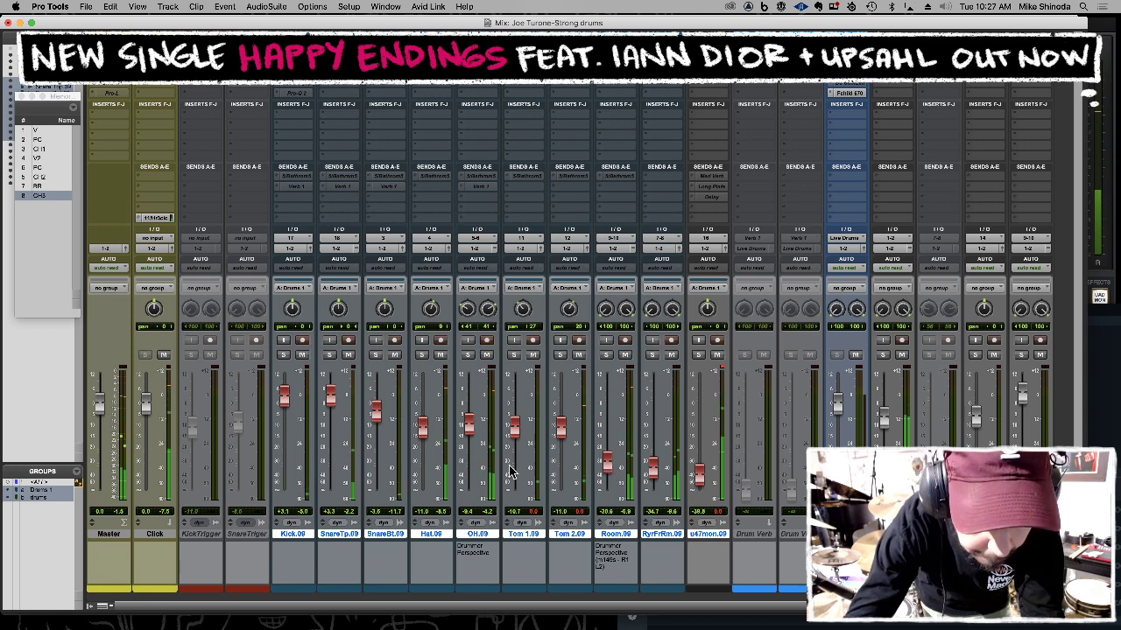
pyautogui.moveTo(464, 435); pyautogui.dragTo(468, 417)
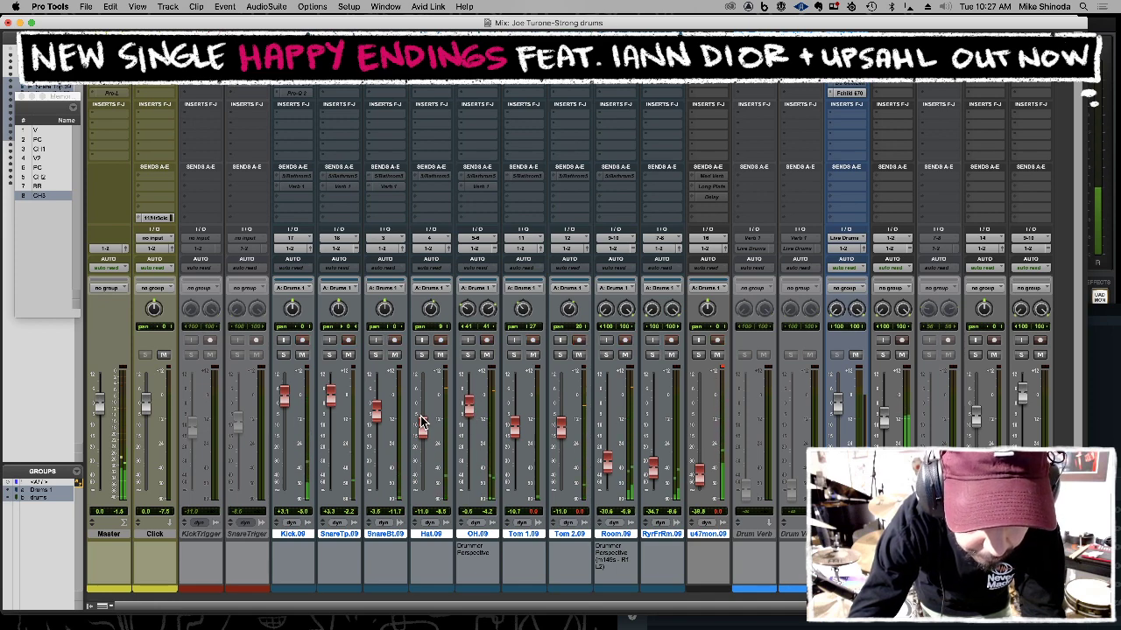
pyautogui.press('super+equal')
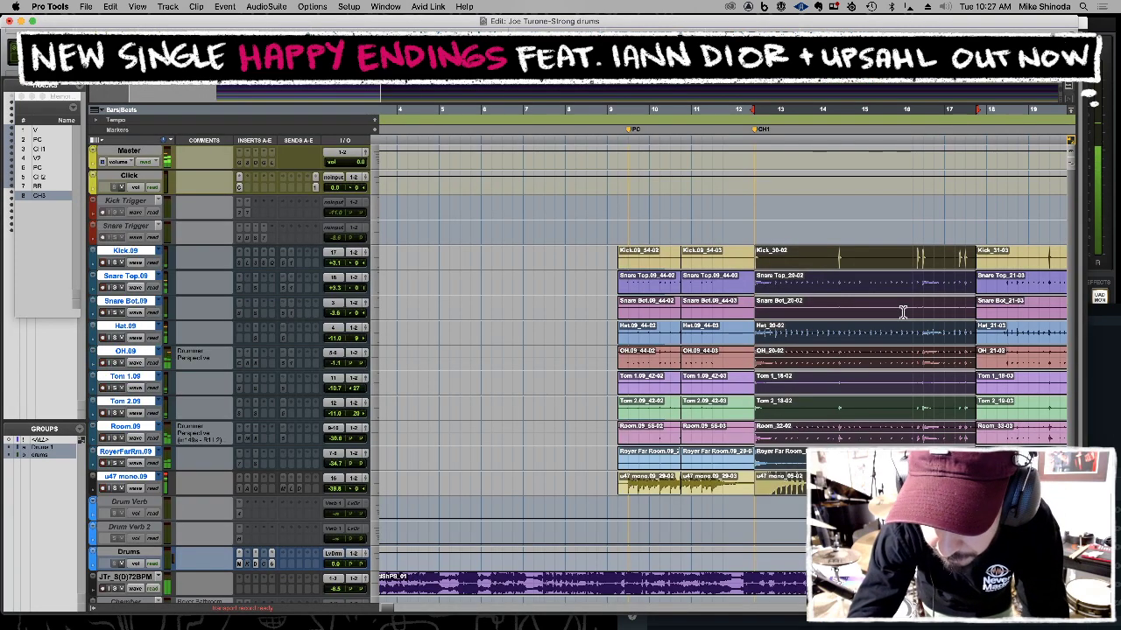
# Record another drum take from about bar 7 to just past the V2 marker.
pyautogui.hscroll(2, 781, 384)
pyautogui.click(782, 383)
pyautogui.press('t')
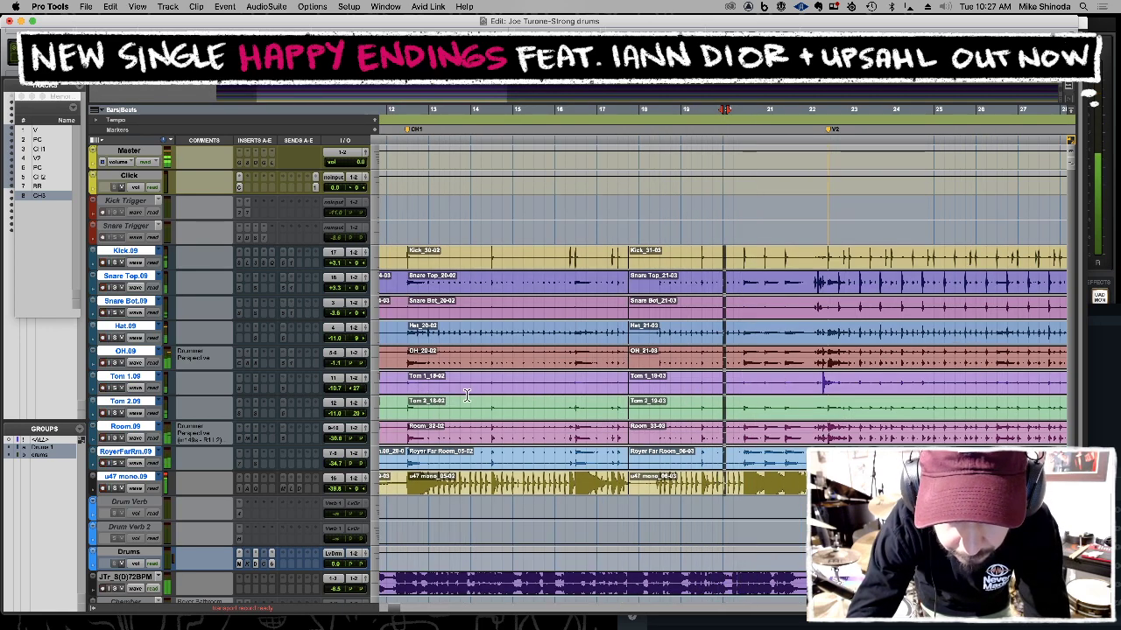
pyautogui.press('super+bracketleft')
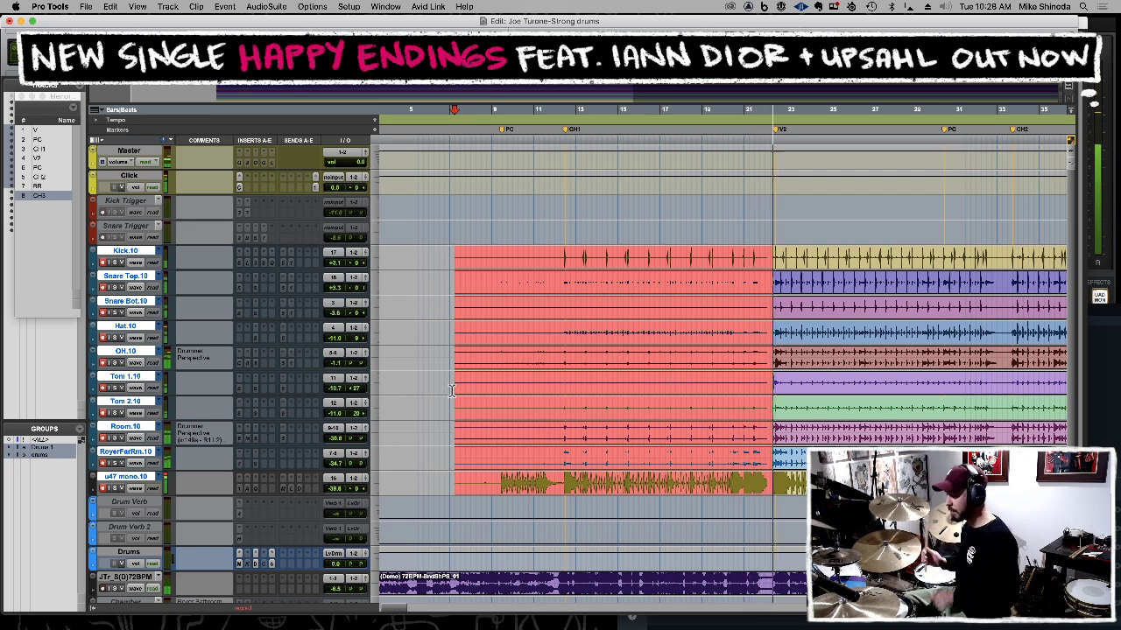
pyautogui.press('space')
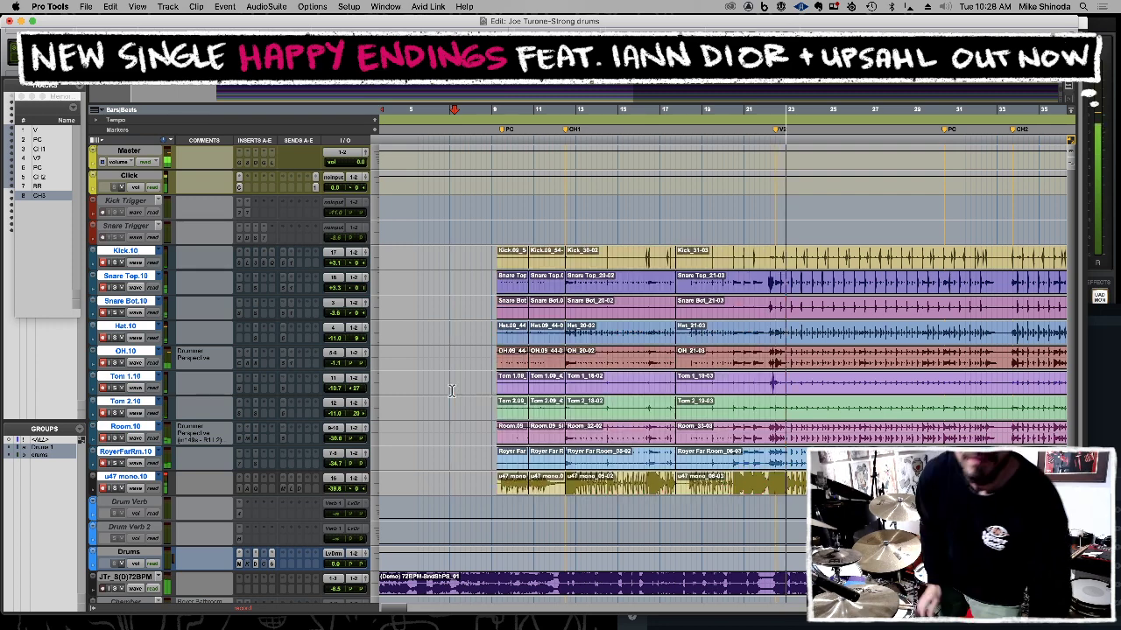
# Extend the verse 2 drum clips back from bar 23 to bar 22, ahead of the V2 marker, and play the transition.
pyautogui.press('t')
pyautogui.press('t')
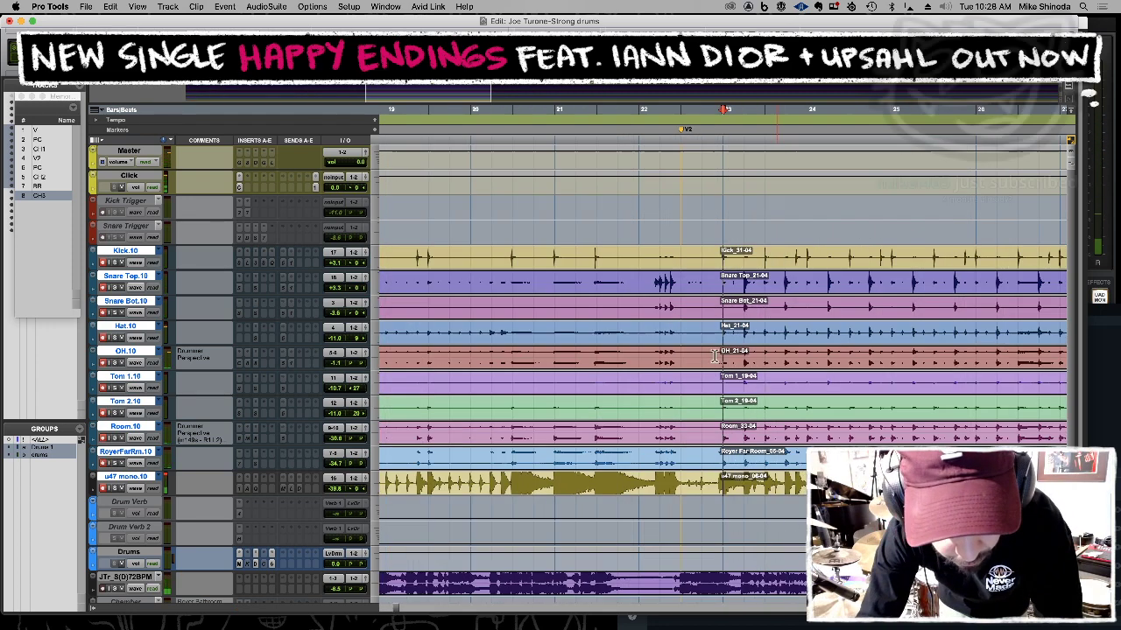
pyautogui.moveTo(722, 337); pyautogui.dragTo(639, 346)
pyautogui.click(619, 351)
pyautogui.press('space')
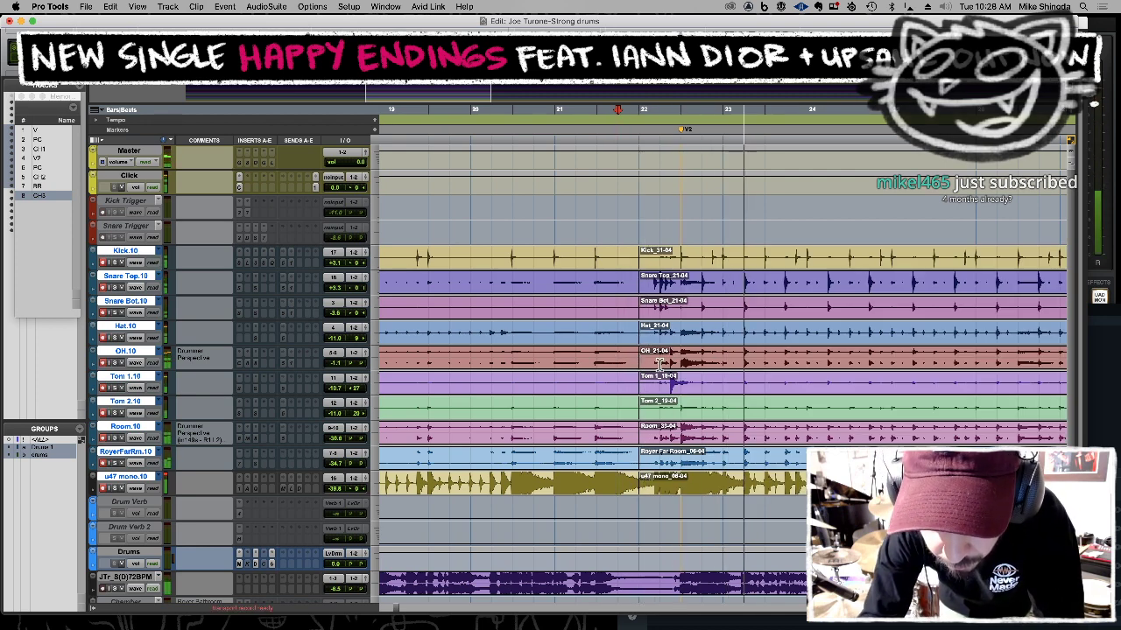
# Raise the u47 mono track to -23.5 dB in the mix.
pyautogui.press('super+bracketleft')
pyautogui.press('super+bracketleft')
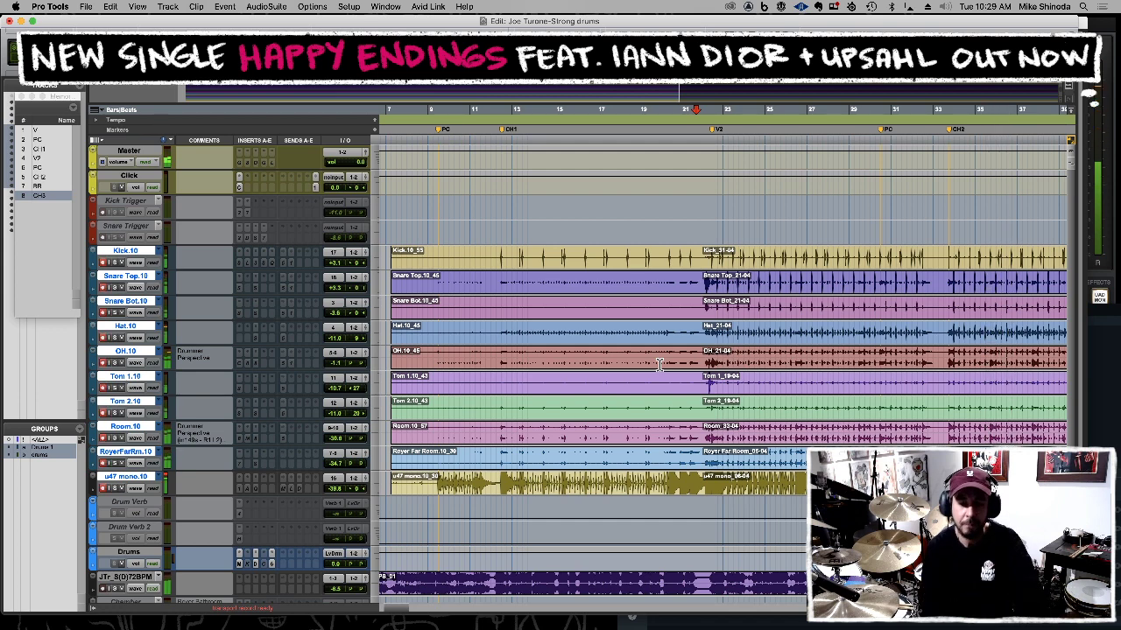
pyautogui.press('super+equal')
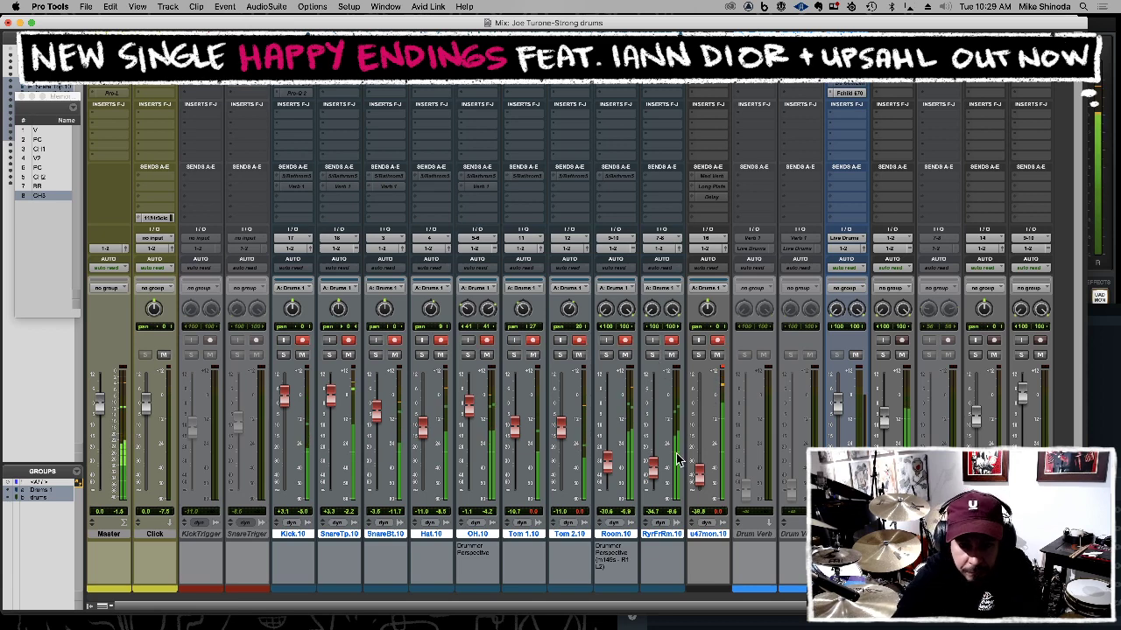
pyautogui.moveTo(698, 477); pyautogui.dragTo(701, 459)
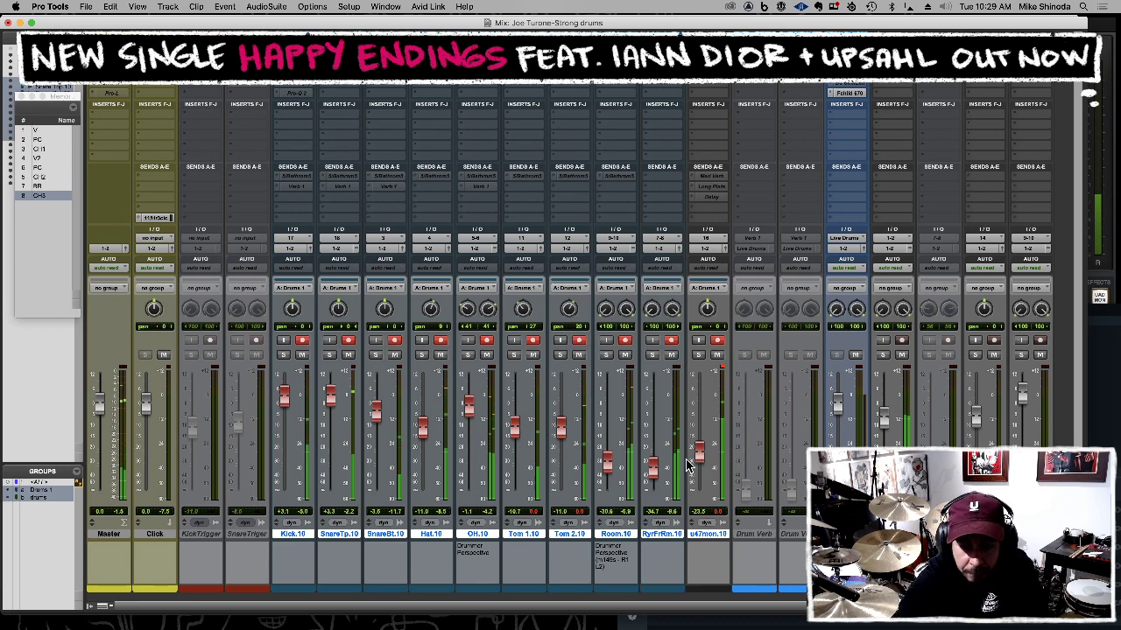
pyautogui.press('super+equal')
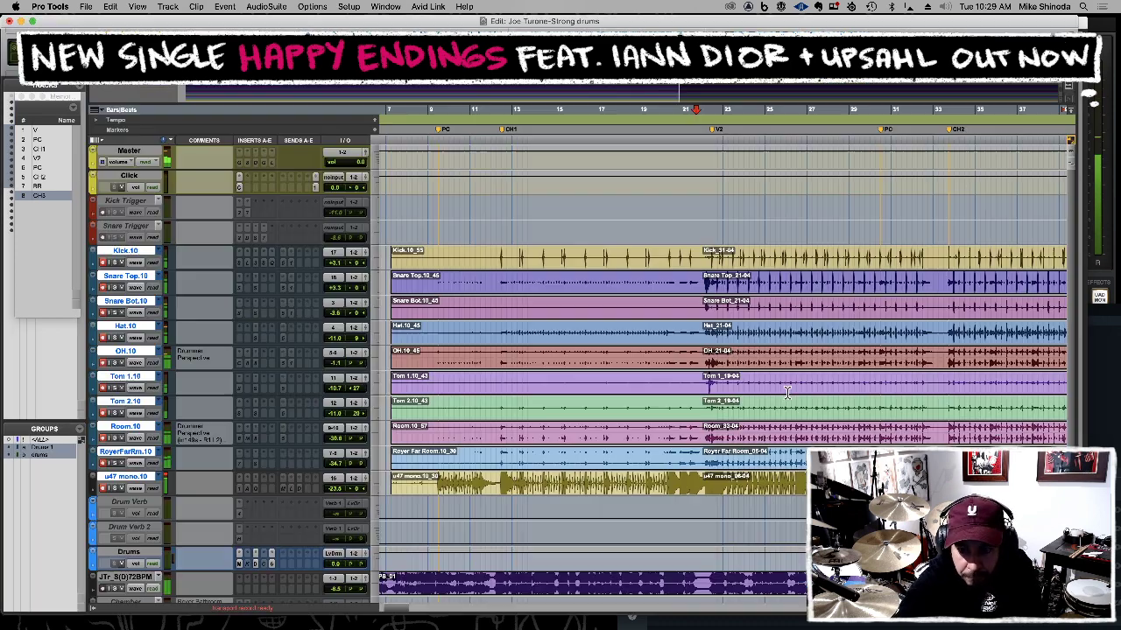
# Move the edit point between the drum clips at bar 42 to about bar 42.7, ahead of the BR marker.
pyautogui.press('r')
pyautogui.click(821, 338)
pyautogui.press('t')
pyautogui.press('t')
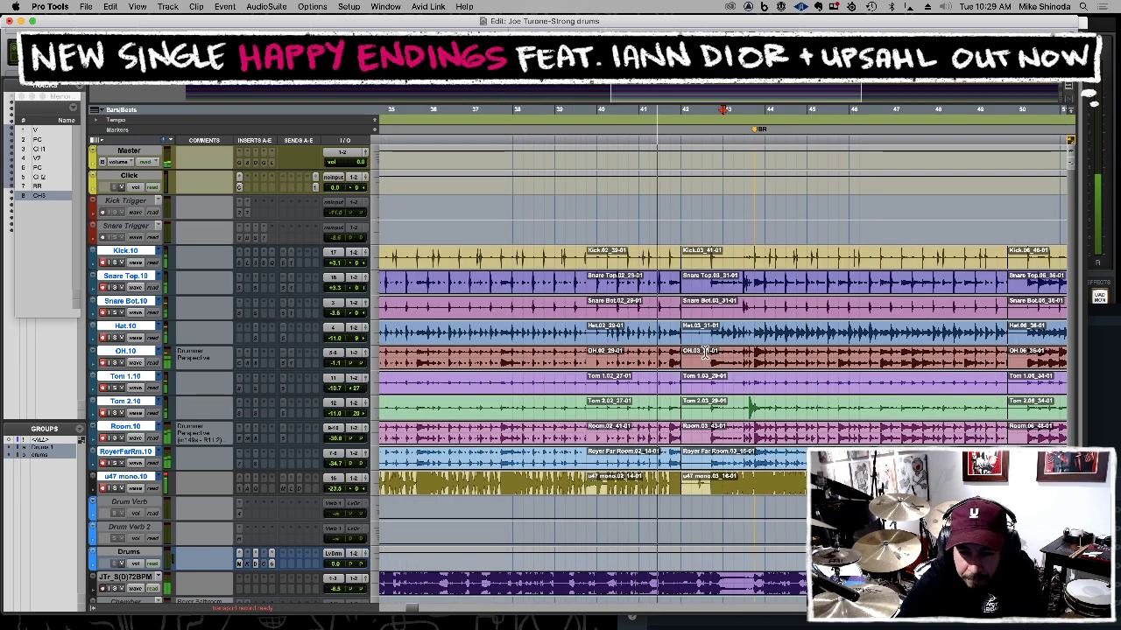
pyautogui.moveTo(678, 354); pyautogui.dragTo(708, 353)
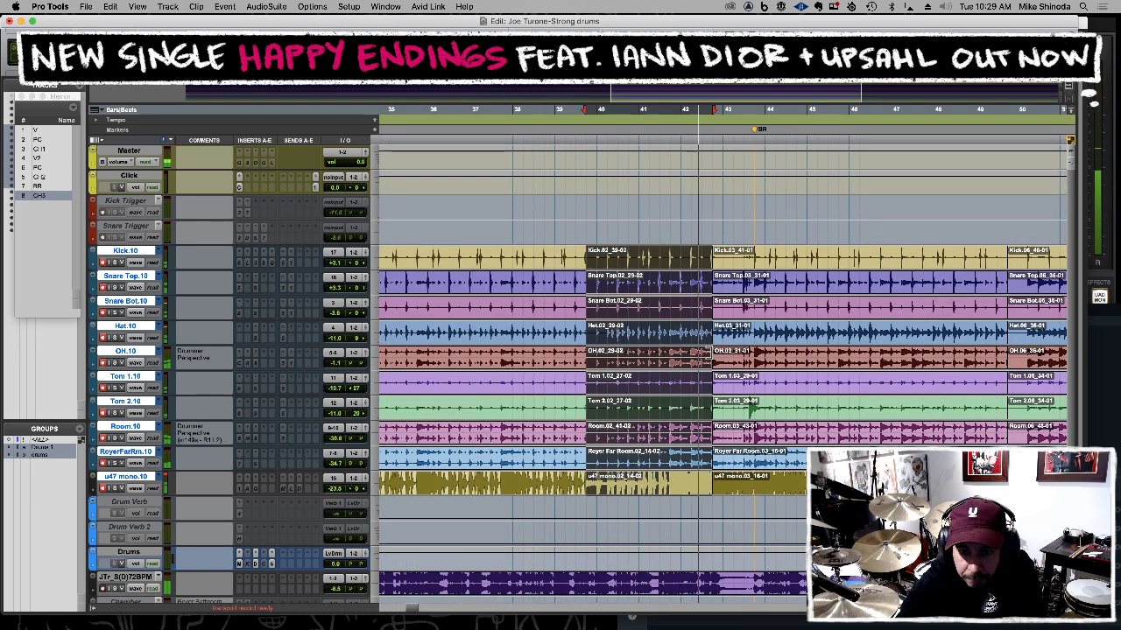
# Move the edit point between the drum clips from about bar 42.7 to about beat 43|3, just ahead of the BR marker.
pyautogui.press('r')
pyautogui.click(755, 352)
pyautogui.press('t')
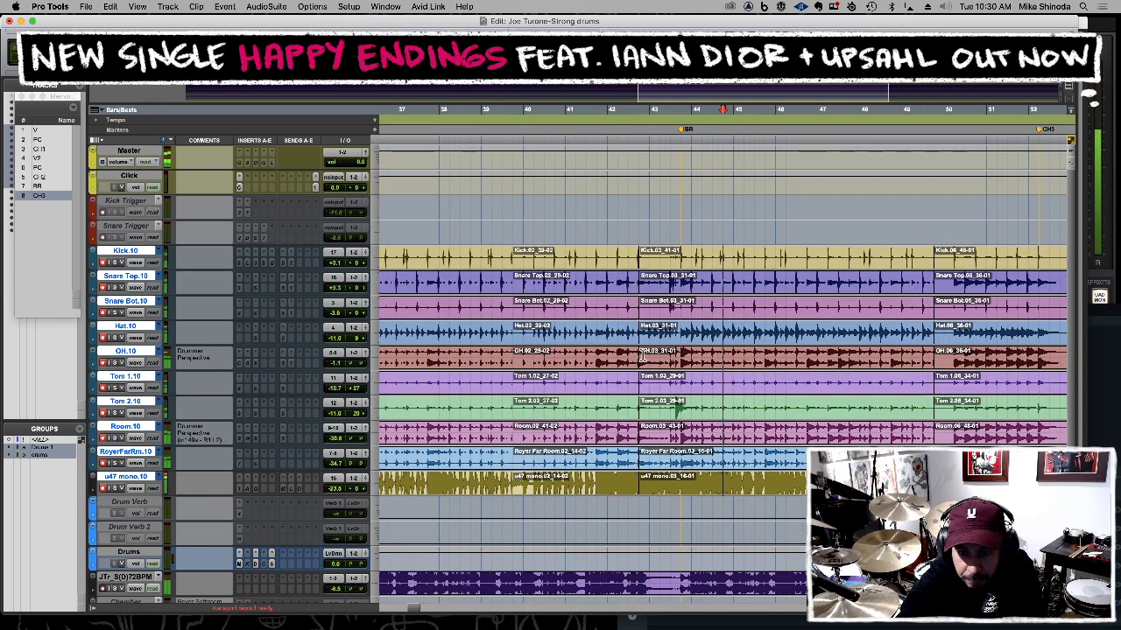
pyautogui.moveTo(641, 356); pyautogui.dragTo(670, 359)
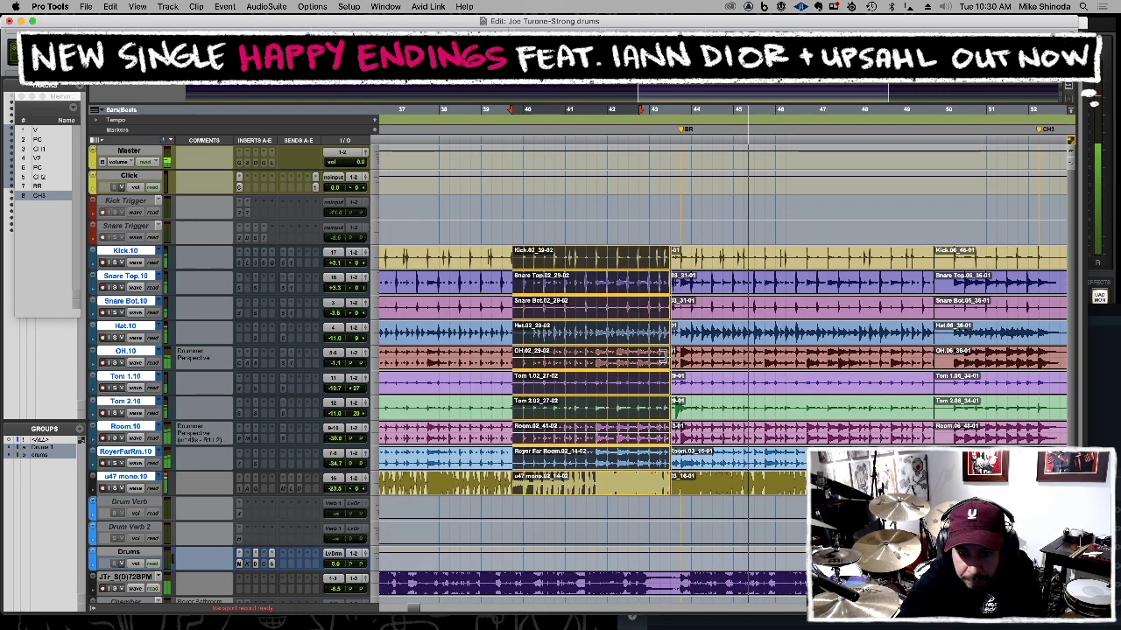
pyautogui.click(649, 357)
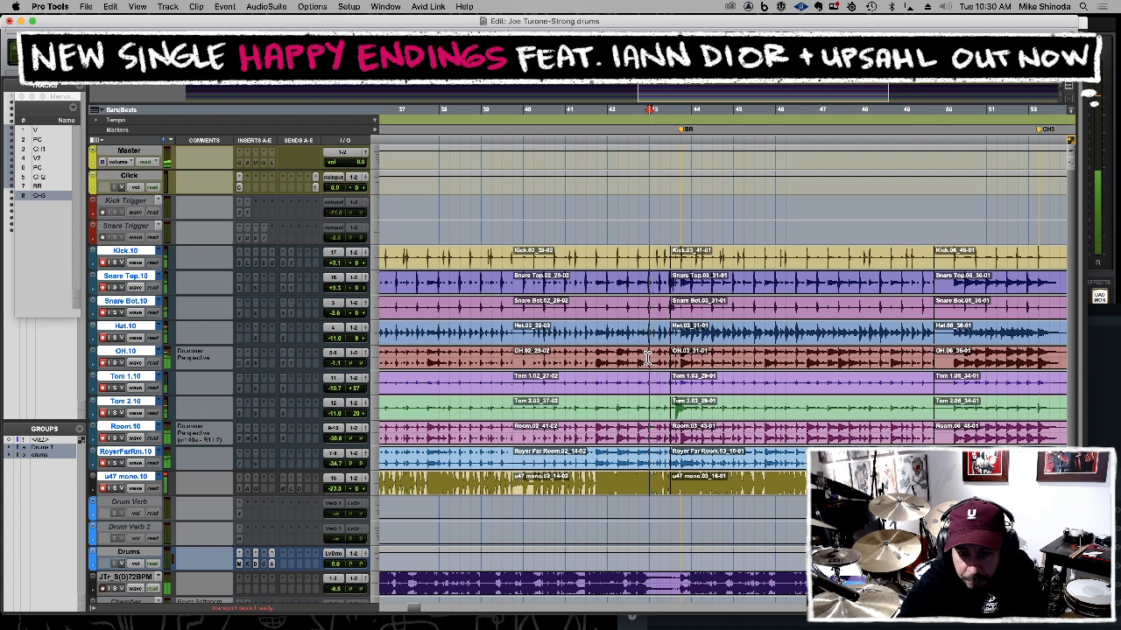
pyautogui.press('t')
pyautogui.press('t')
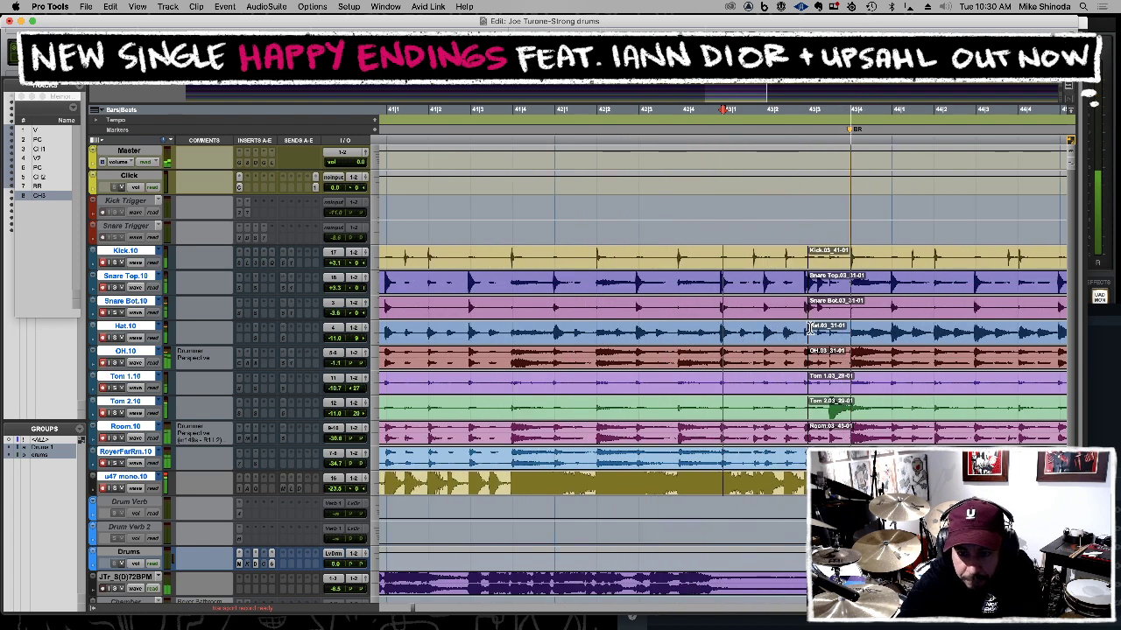
# Move the drum edit point at about bar 49.6 to about bar 50.4, ahead of the CH3 marker.
pyautogui.press('super+bracketleft')
pyautogui.press('super+bracketleft')
pyautogui.press('super+bracketleft')
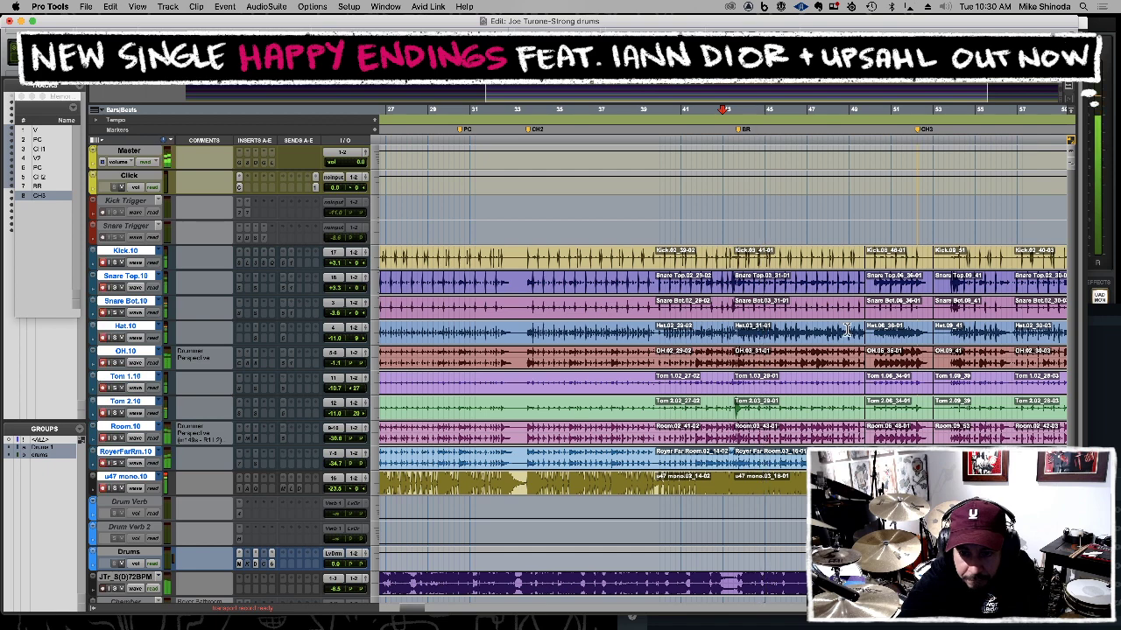
pyautogui.moveTo(732, 330); pyautogui.dragTo(885, 326)
pyautogui.click(884, 326)
pyautogui.press('super+bracketright')
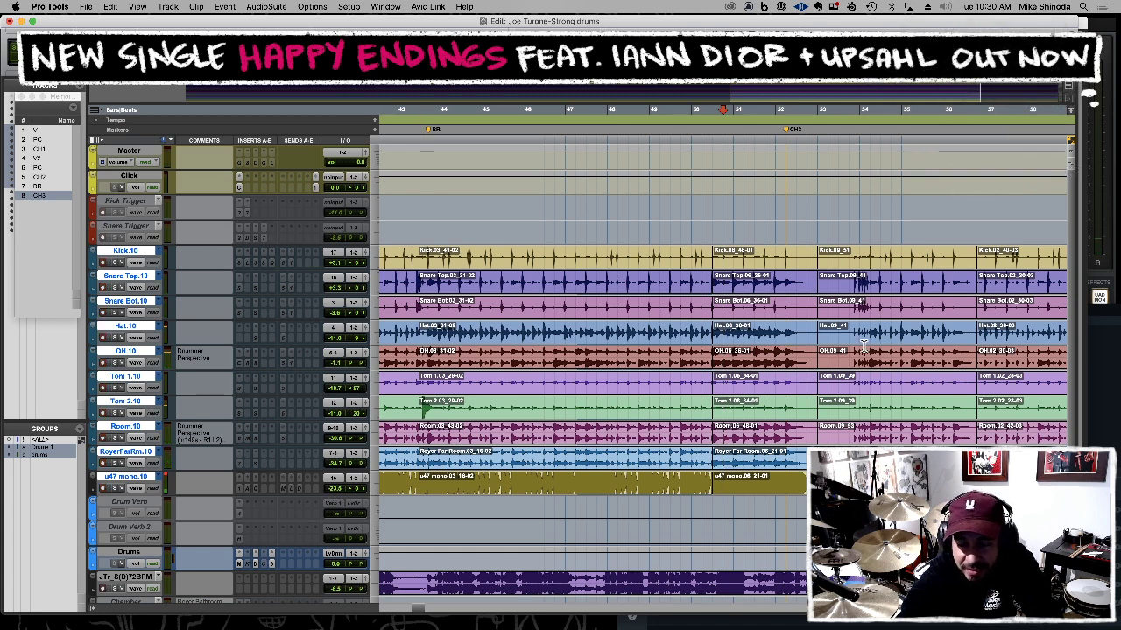
pyautogui.click(1112, 403)
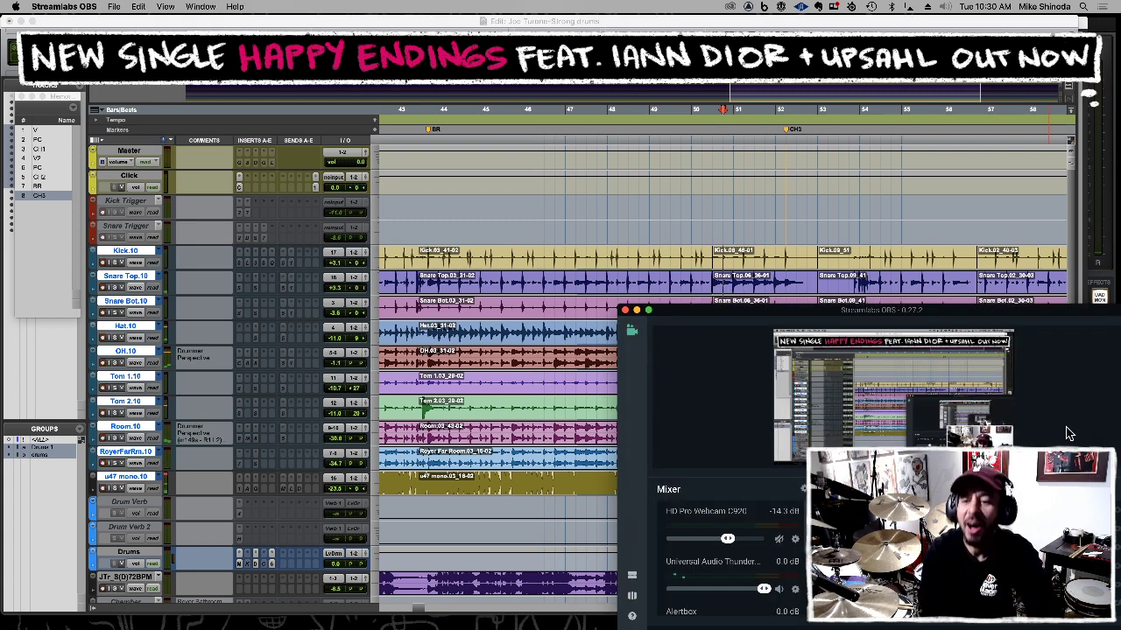
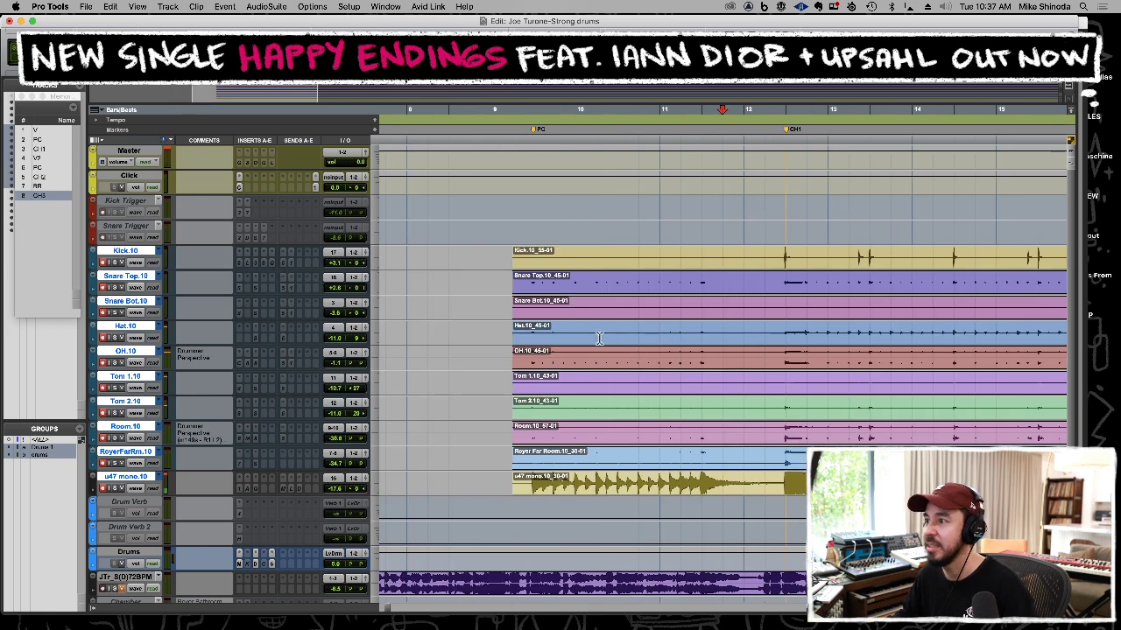
# Play the first chorus drums and raise the u47 mono to -11.8 dB and the bottom snare mic to +2.3 dB in the mix.
pyautogui.press('space')
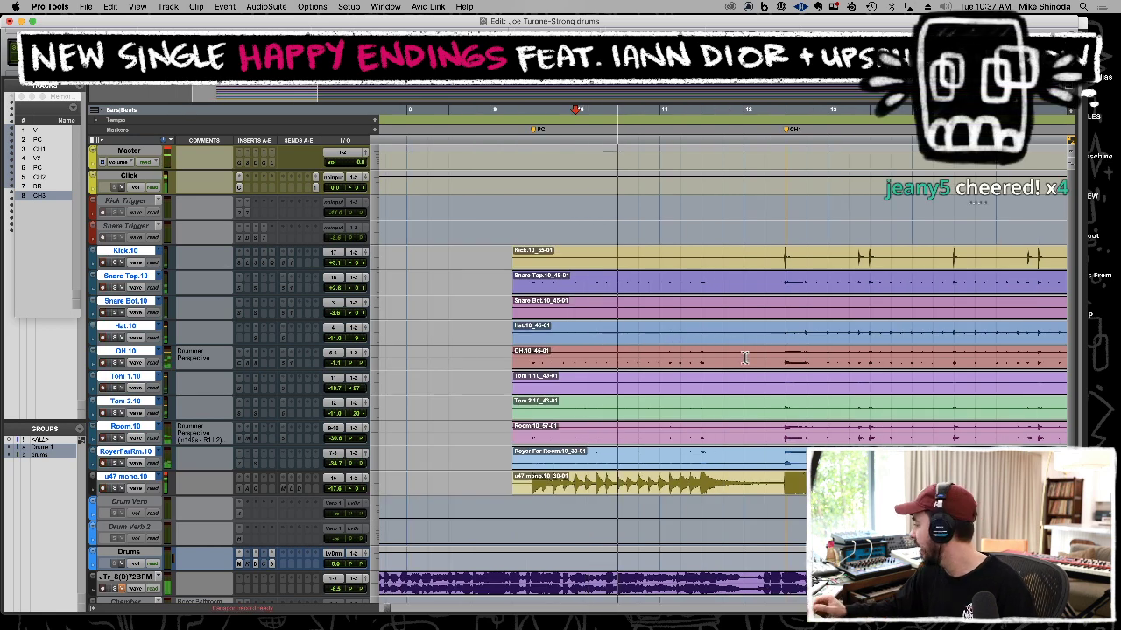
pyautogui.press('super+equal')
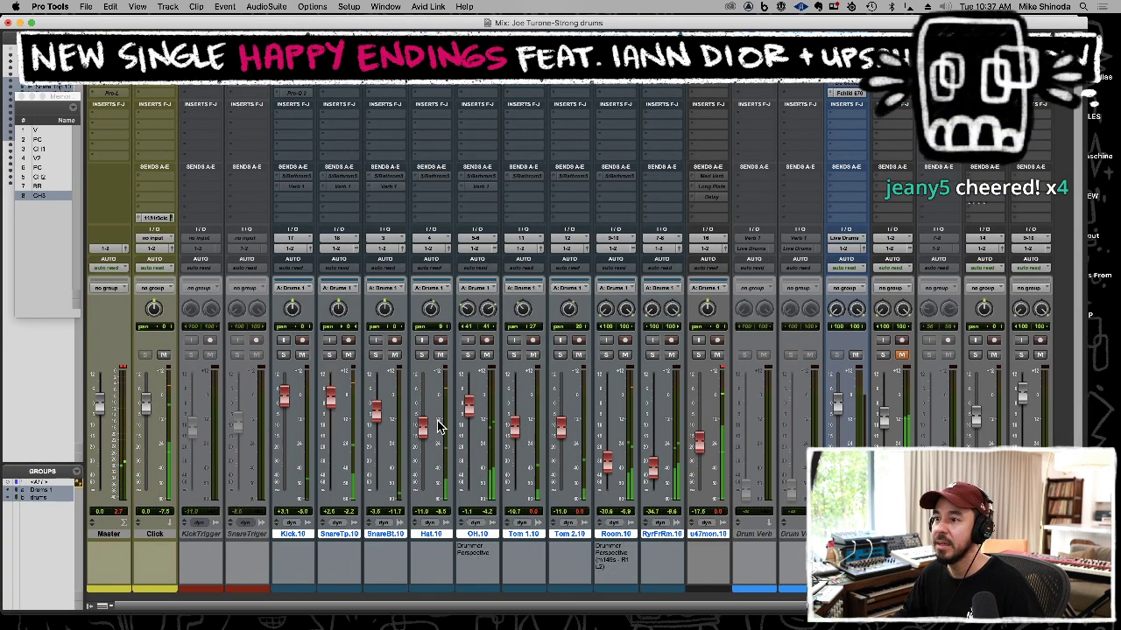
pyautogui.moveTo(698, 450); pyautogui.dragTo(698, 439)
pyautogui.moveTo(374, 418); pyautogui.dragTo(375, 408)
# Lower the overheads to -7.0 dB, hat to -17.4 dB, room to -37.7 dB and Royer far room to -39.4 dB.
pyautogui.moveTo(469, 408); pyautogui.dragTo(427, 447)
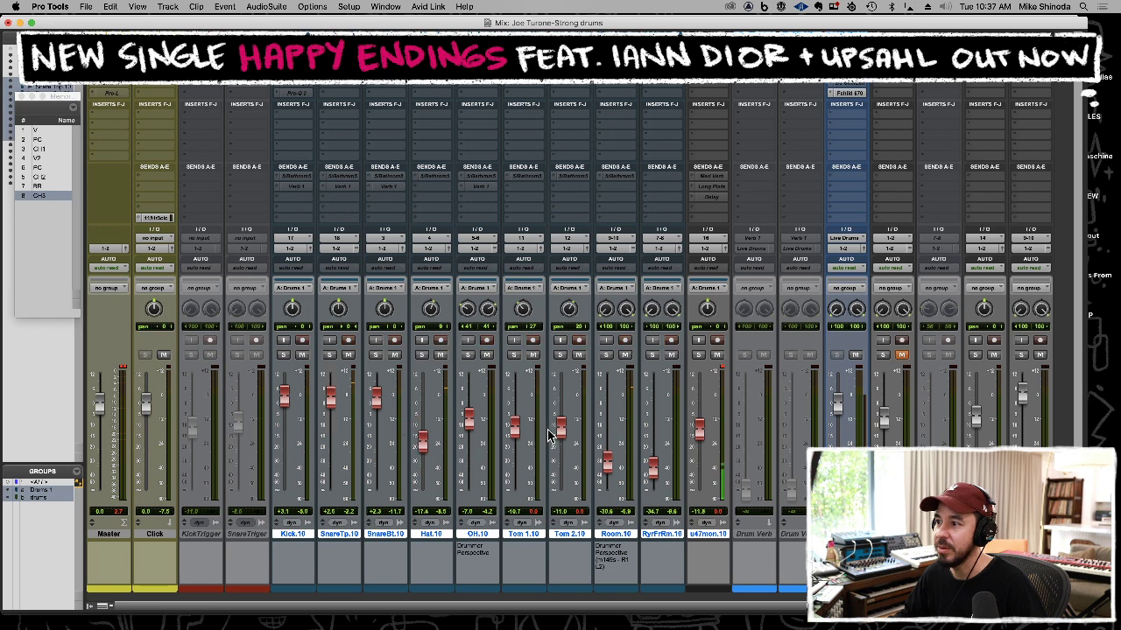
pyautogui.moveTo(607, 469); pyautogui.dragTo(656, 483)
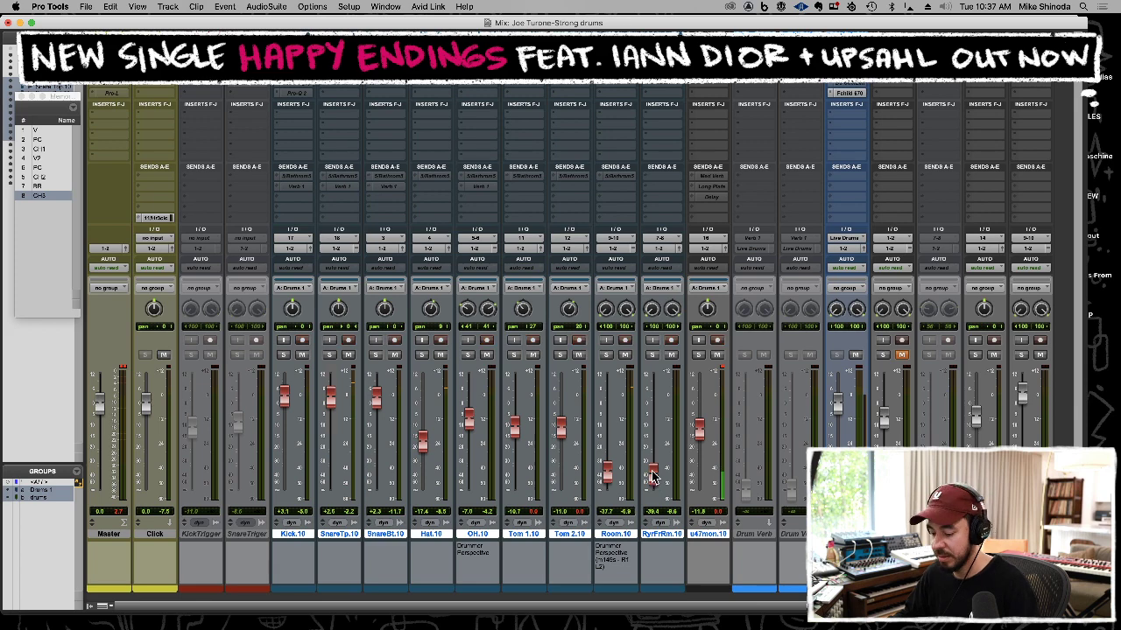
pyautogui.press('super+equal')
# Check the drums before the CH1 marker and select the clips on all drum tracks from about bar 9 to just before V2.
pyautogui.click(703, 329)
pyautogui.press('t')
pyautogui.press('t')
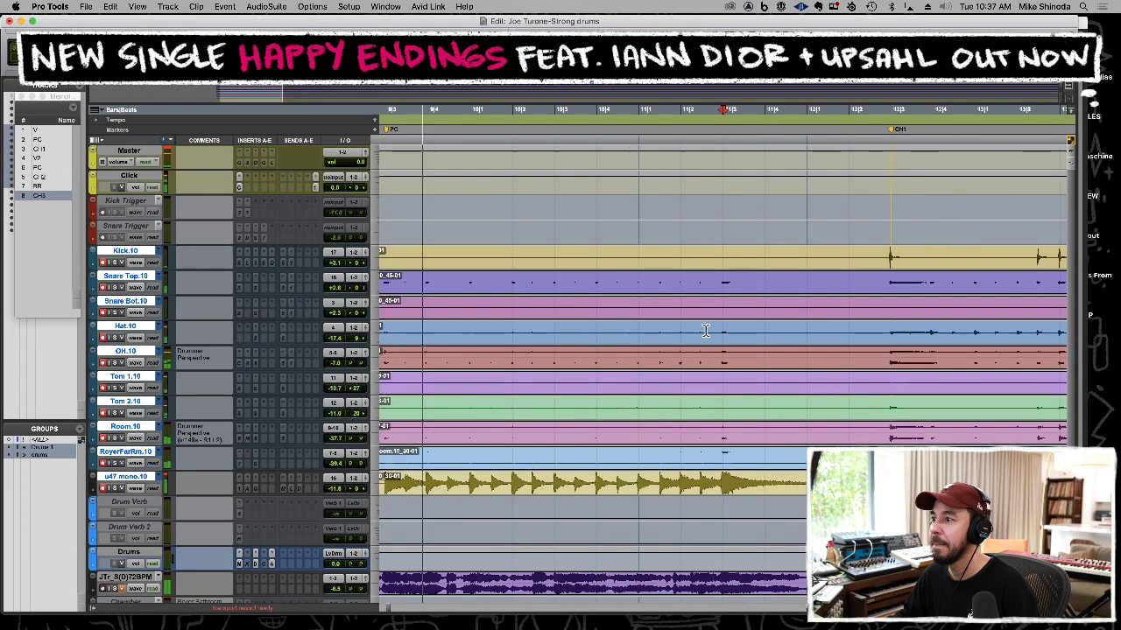
pyautogui.scroll(-2, 705, 328)
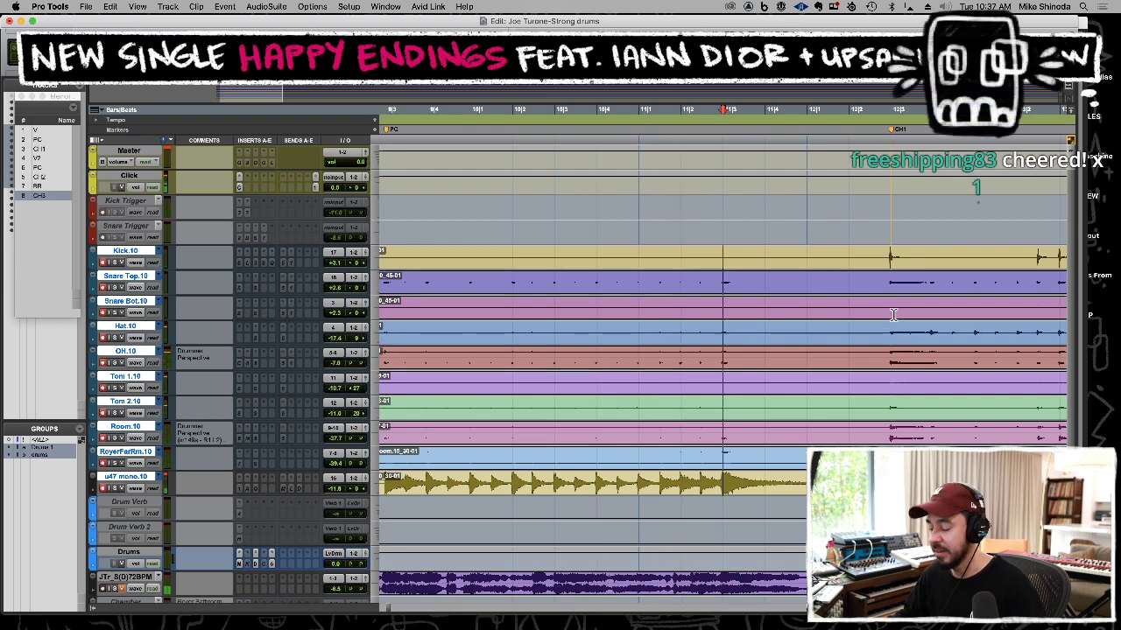
pyautogui.scroll(-6, 890, 319)
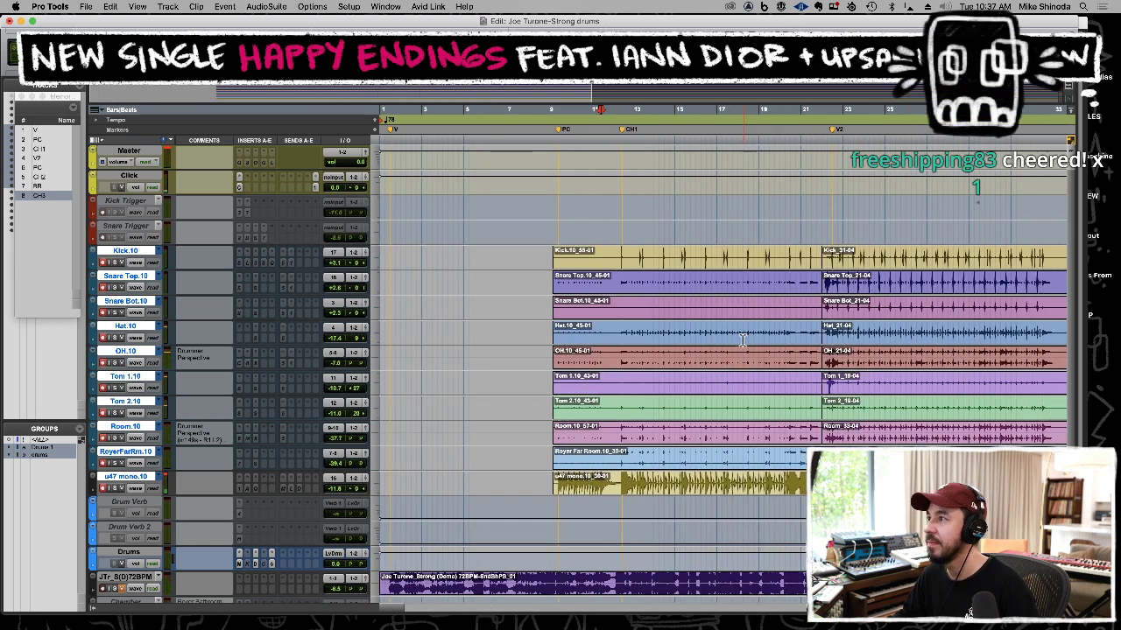
pyautogui.click(683, 340)
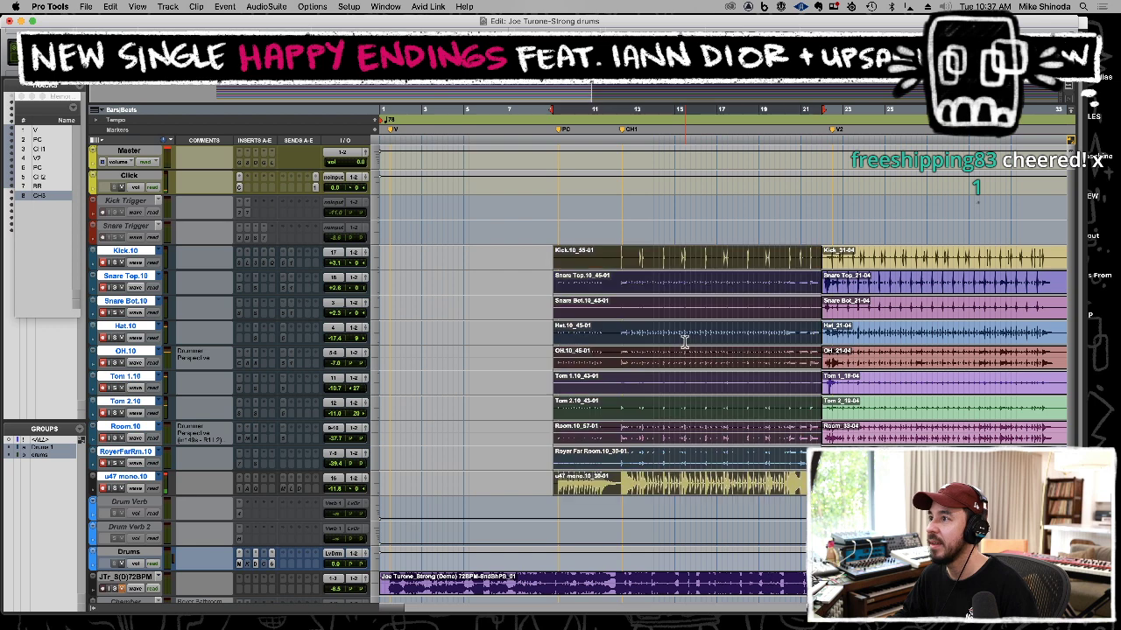
# Duplicate the playlists of the grouped drum tracks as a backup of the comped takes.
pyautogui.click(259, 7)
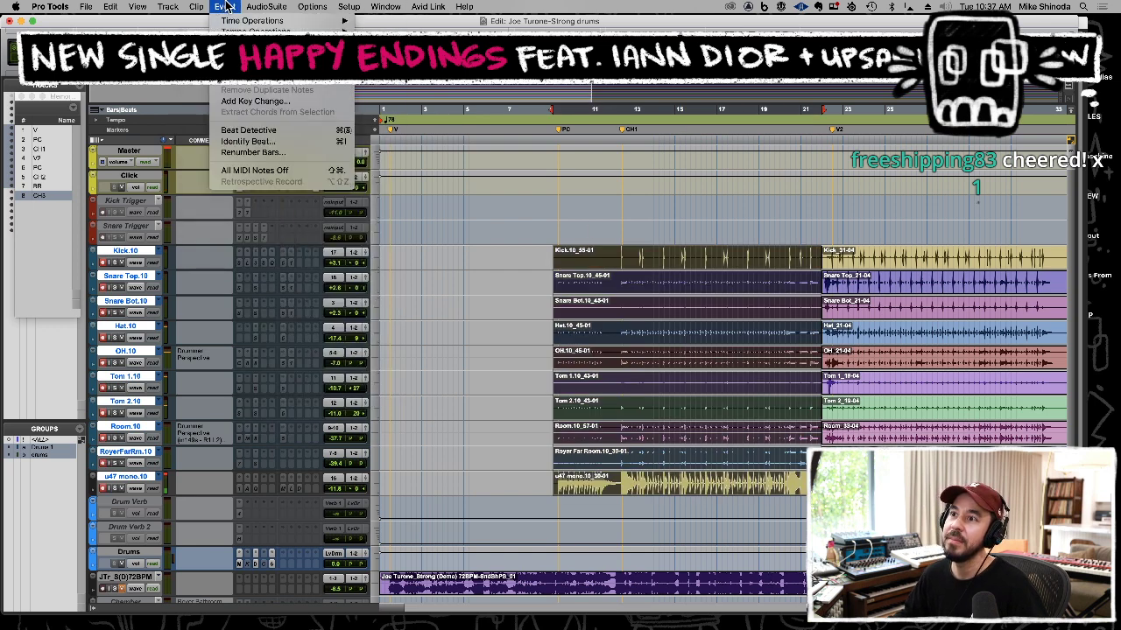
pyautogui.moveTo(184, 6)
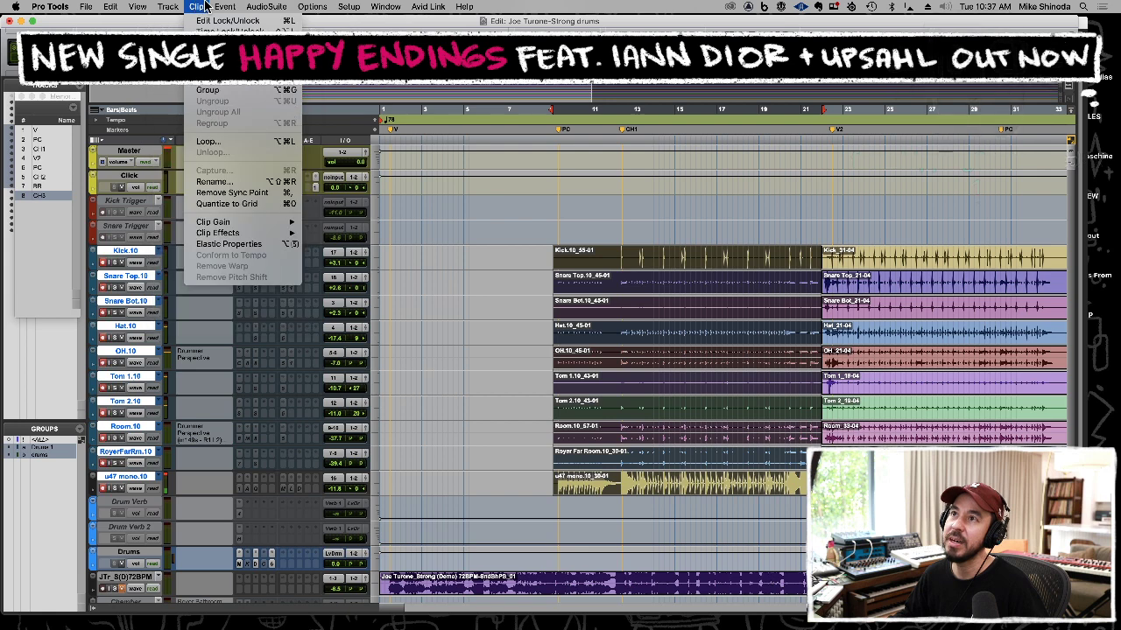
pyautogui.moveTo(225, 6)
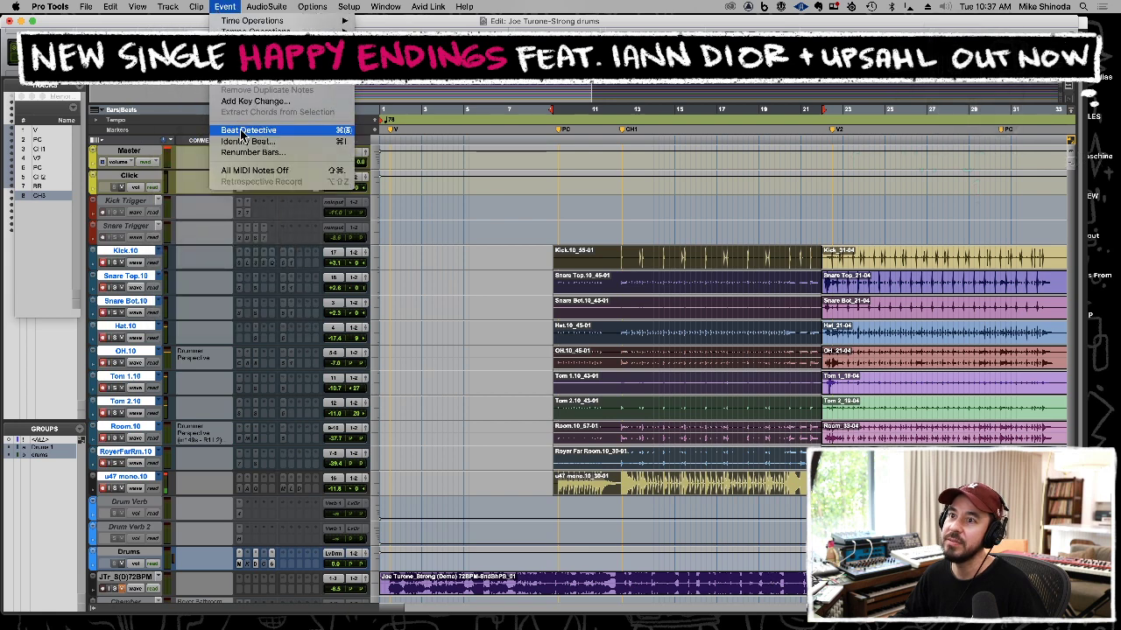
pyautogui.click(149, 257)
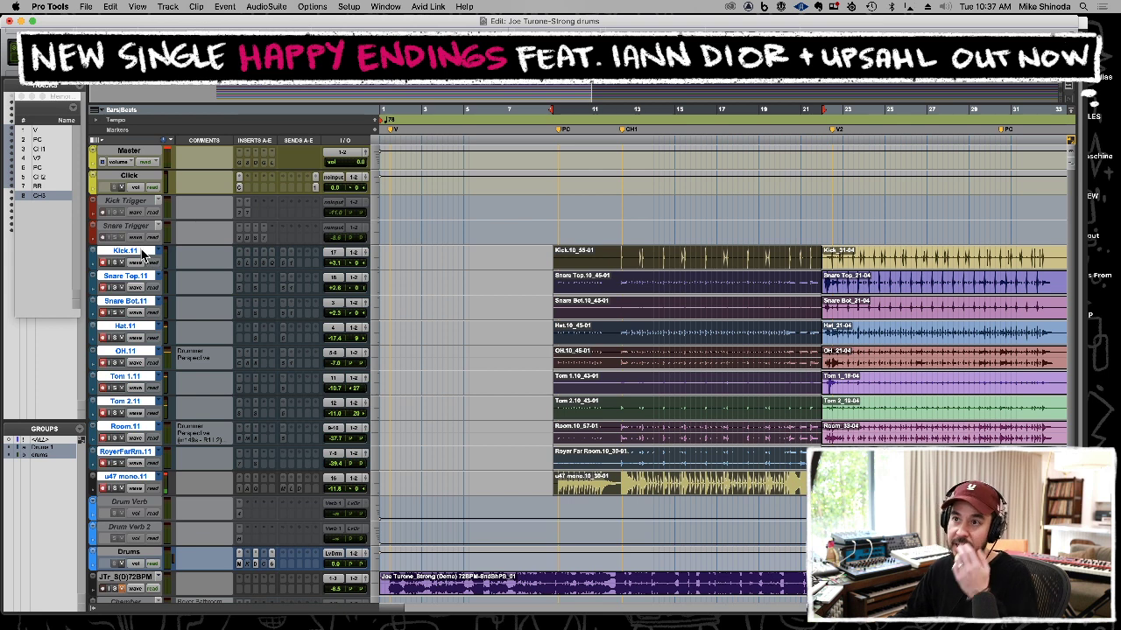
pyautogui.doubleClick(144, 256)
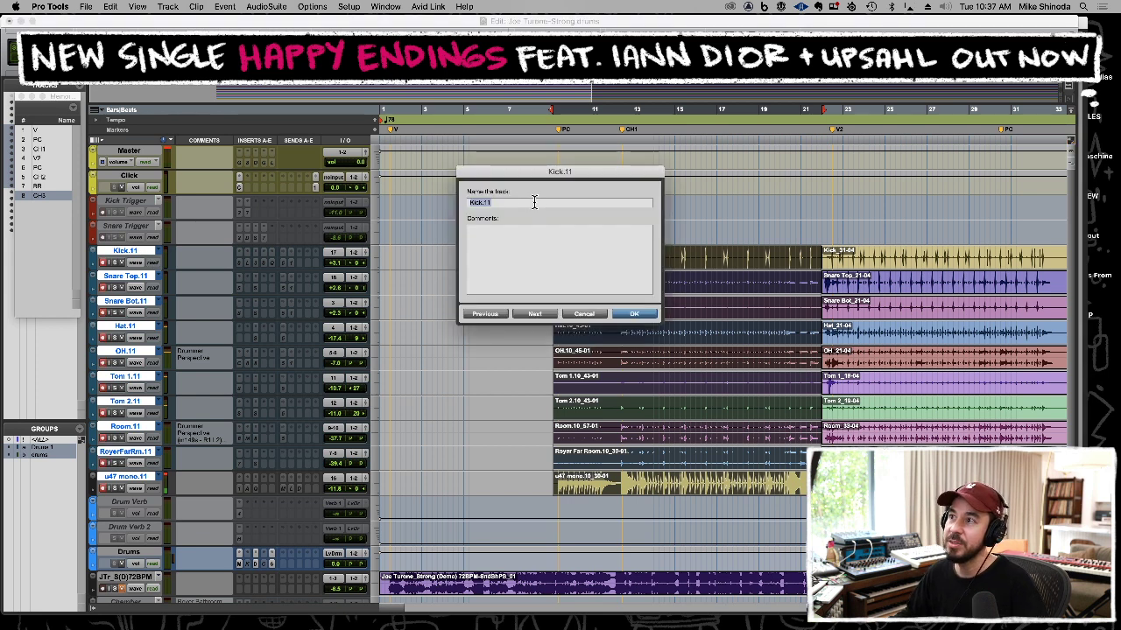
pyautogui.write('- comp')
pyautogui.press('Return')
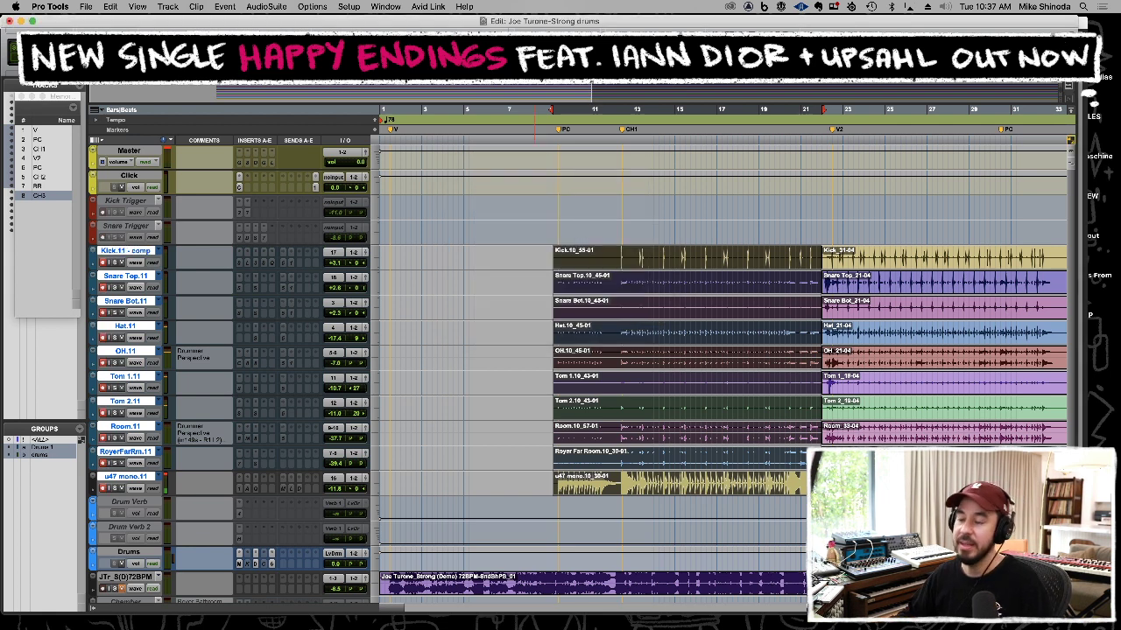
pyautogui.press('ctrl+super+backslash')
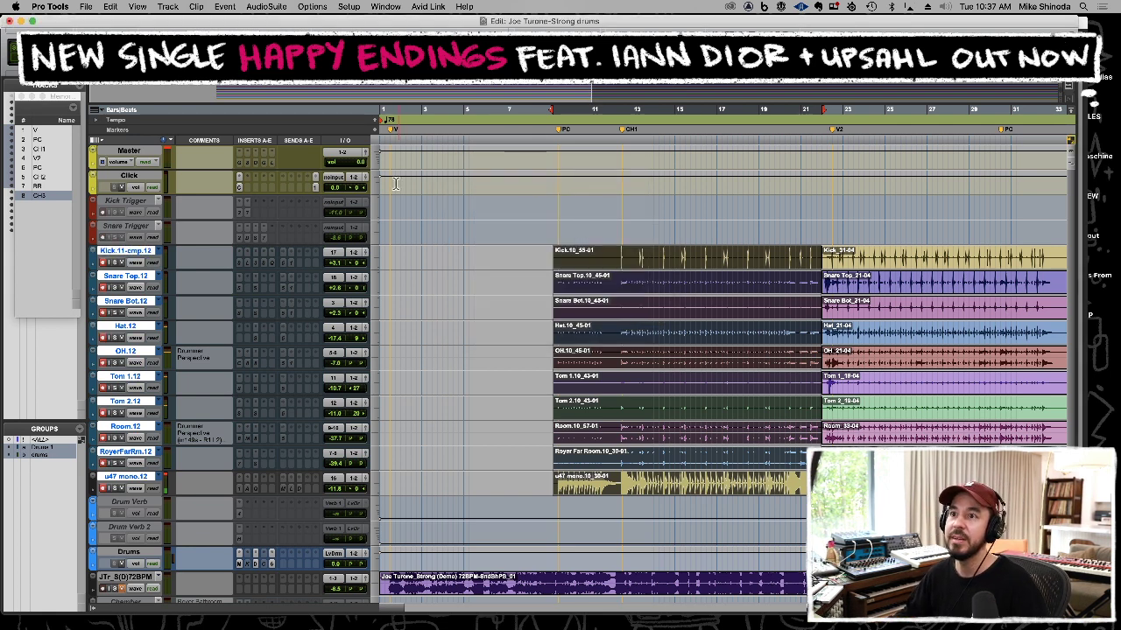
pyautogui.press('super+z')
pyautogui.press('super+z')
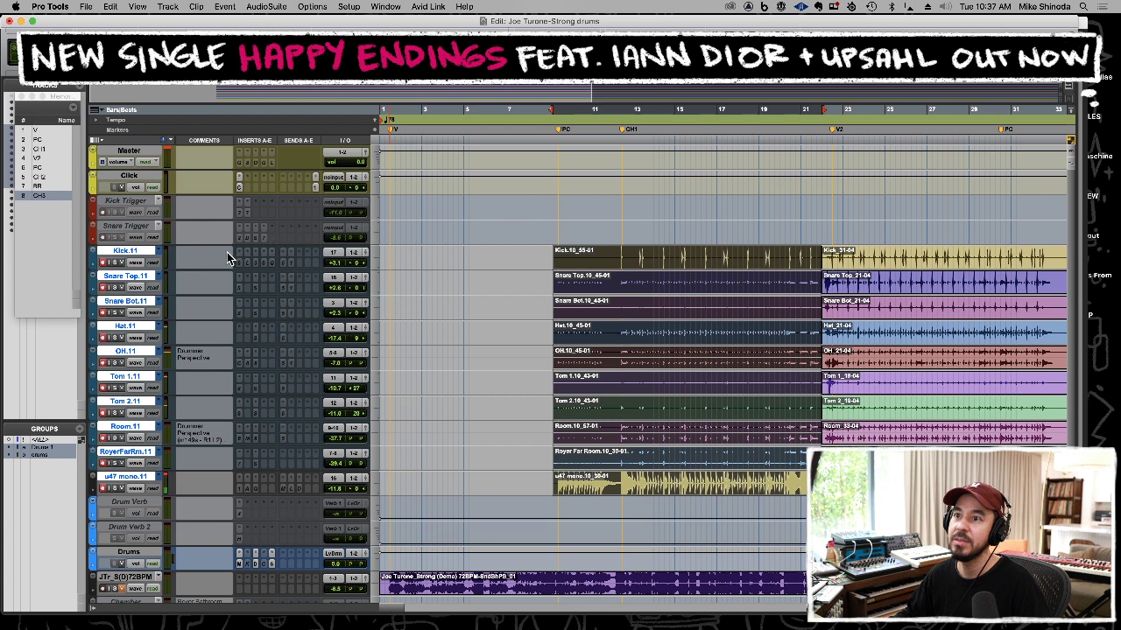
# Add the comment "11-raw comp" to the kick track and duplicate the grouped drum tracks' playlists once more.
pyautogui.click(227, 256)
pyautogui.write('11')
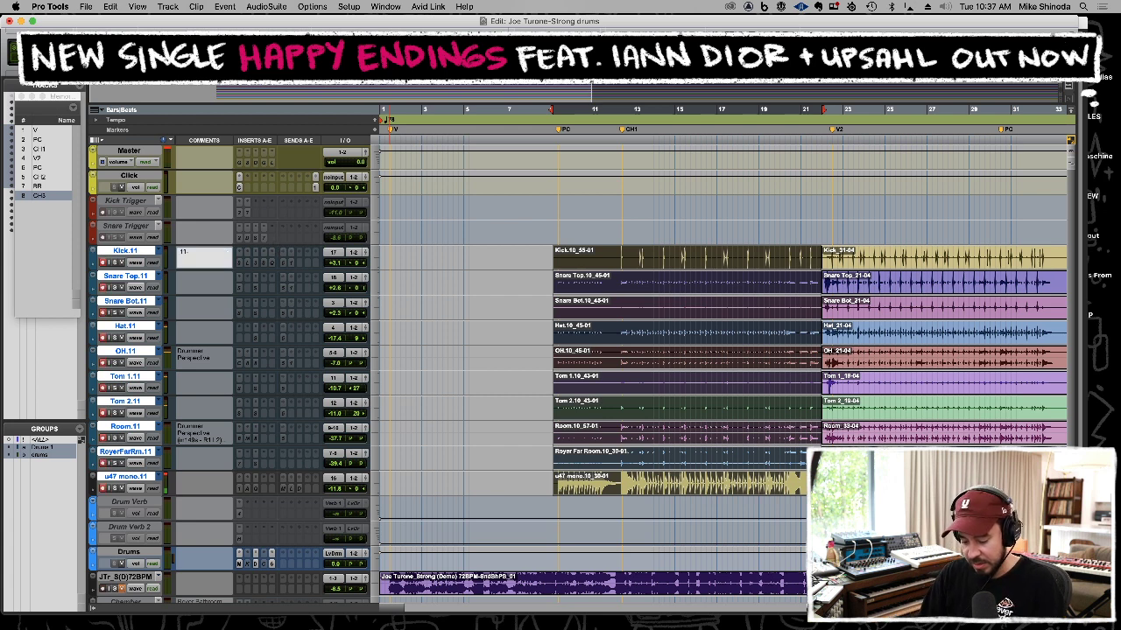
pyautogui.write('-comp')
pyautogui.press('Return')
pyautogui.hotkey('ctrl', '\\')
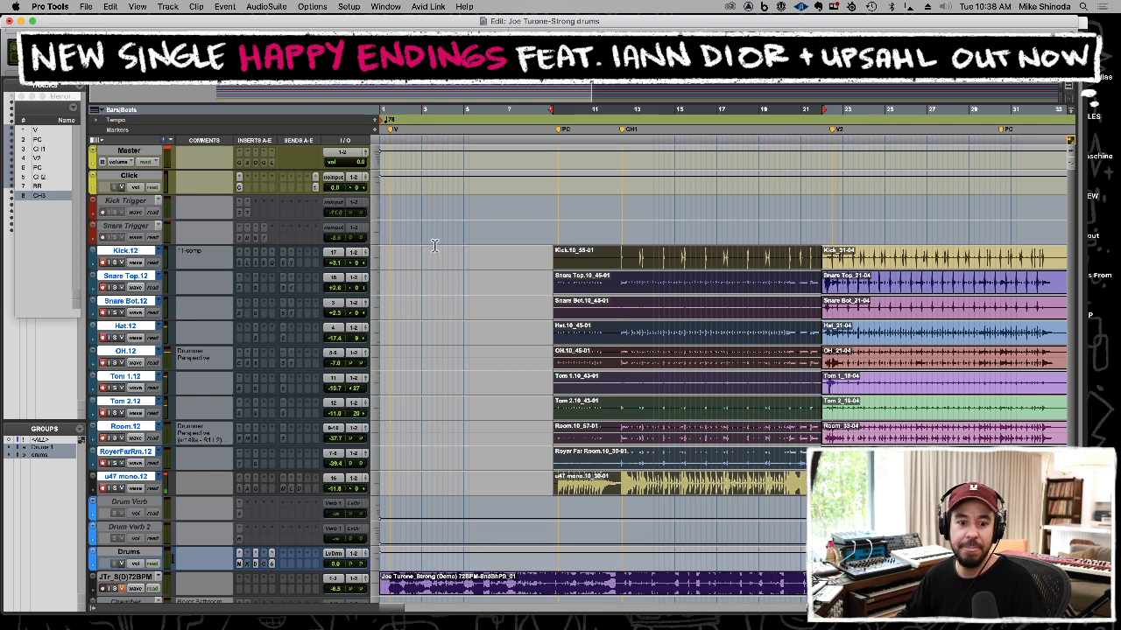
pyautogui.click(191, 253)
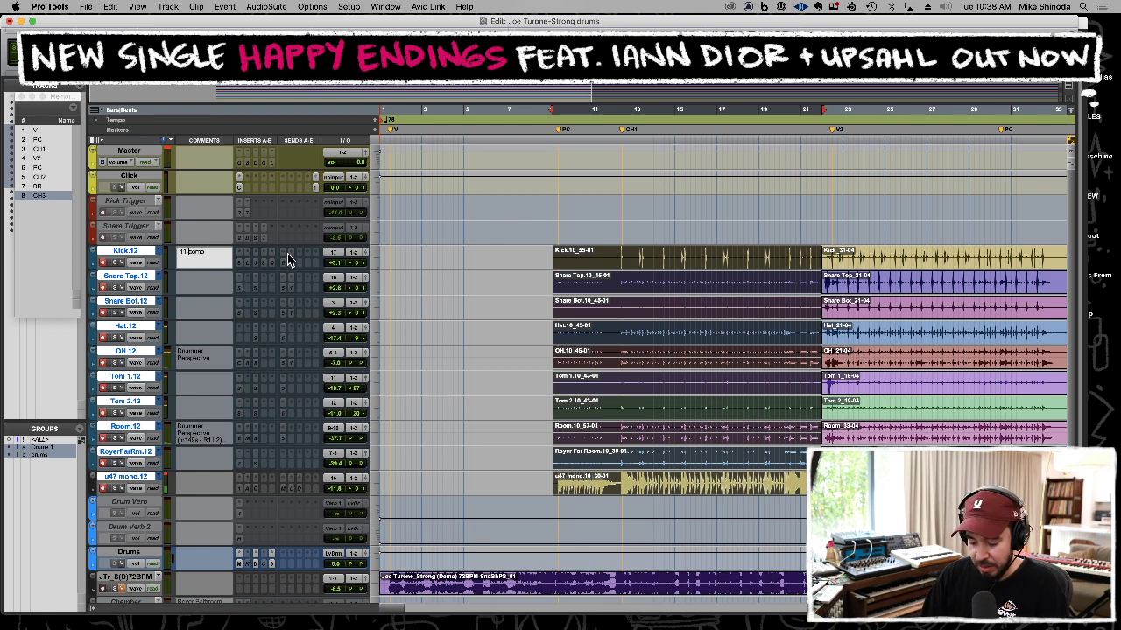
pyautogui.press('Return')
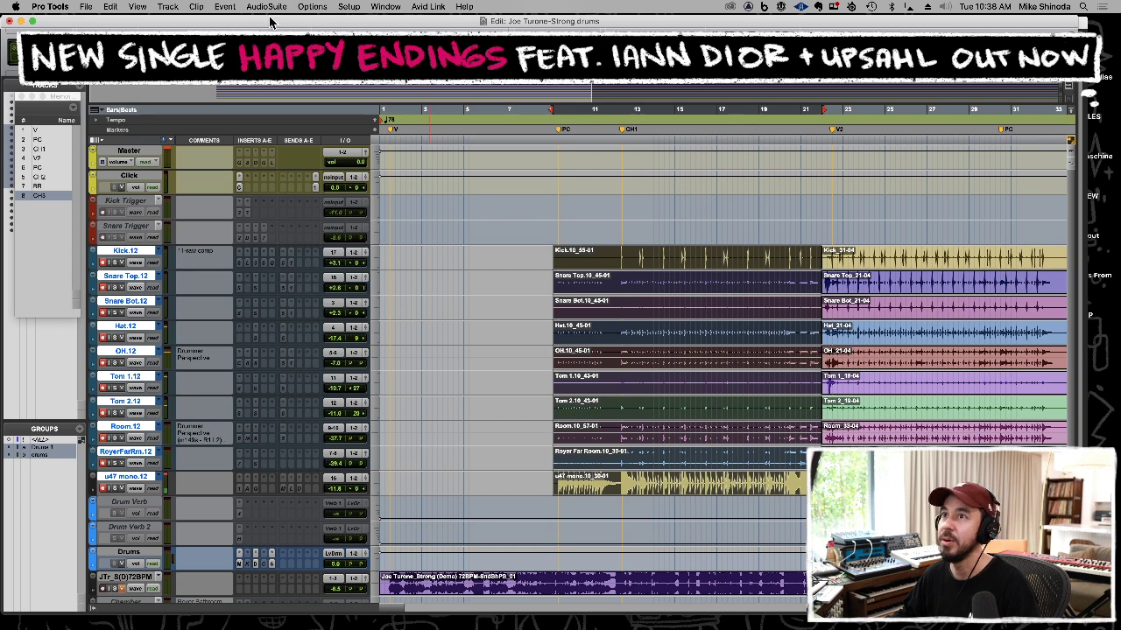
# Set Beat Detective to Clip Separation, capture the selected drum range and analyze it with Enhanced Resolution.
pyautogui.click(221, 7)
pyautogui.moveTo(192, 6)
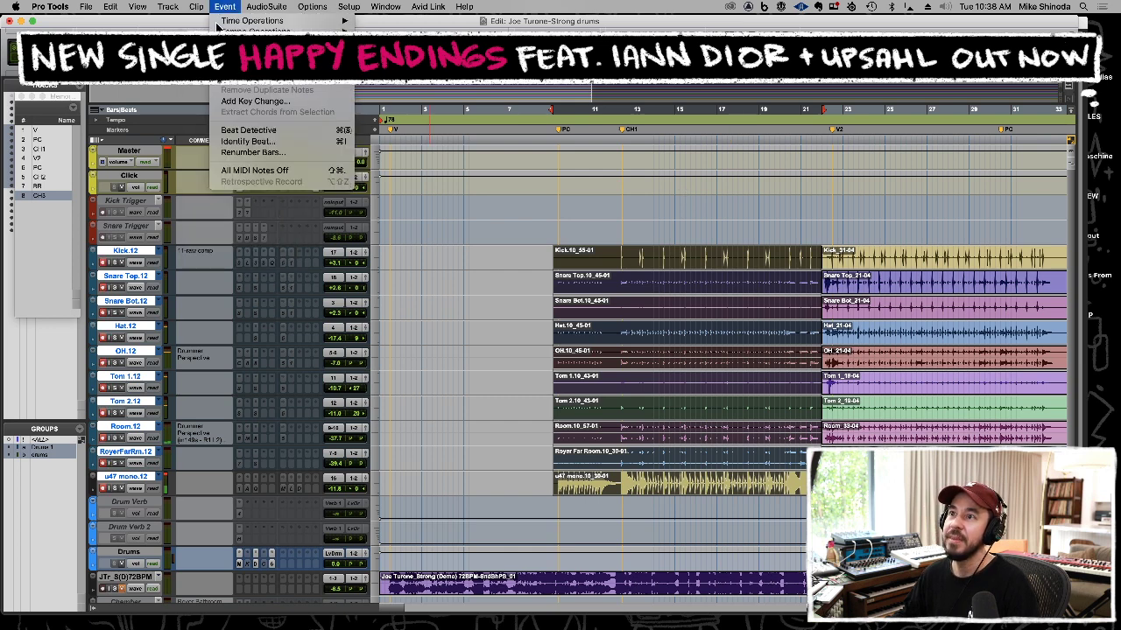
pyautogui.click(245, 131)
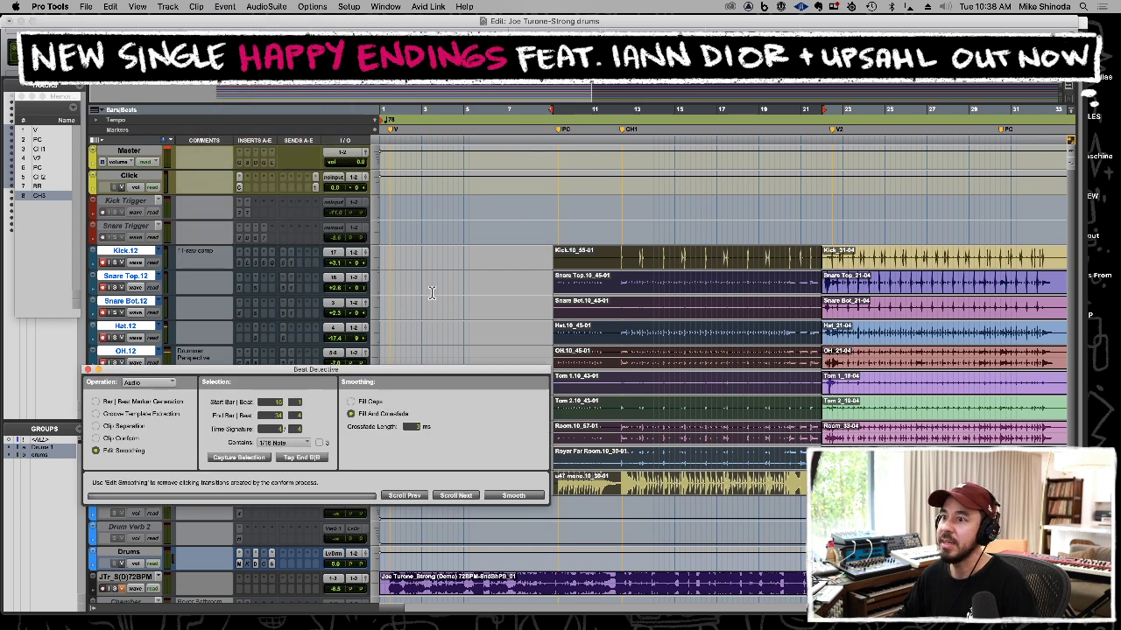
pyautogui.click(123, 428)
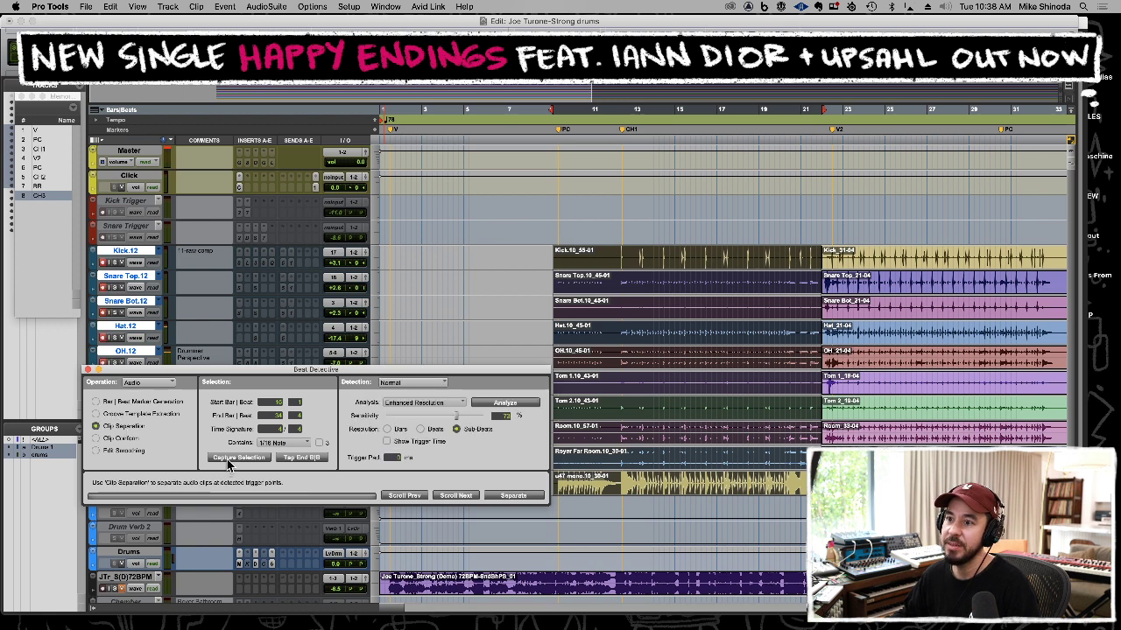
pyautogui.click(497, 404)
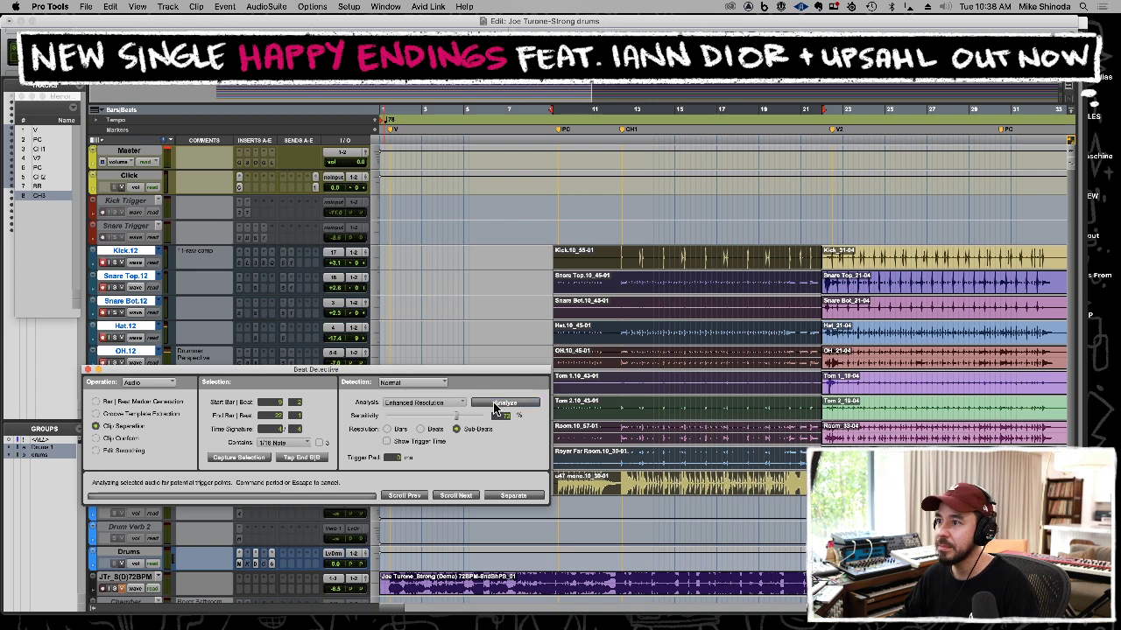
# Reduce the trigger detection sensitivity to under 30% and separate the selected drum clips at the trigger points.
pyautogui.click(638, 371)
pyautogui.press('t')
pyautogui.press('t')
pyautogui.press('alt+super+z')
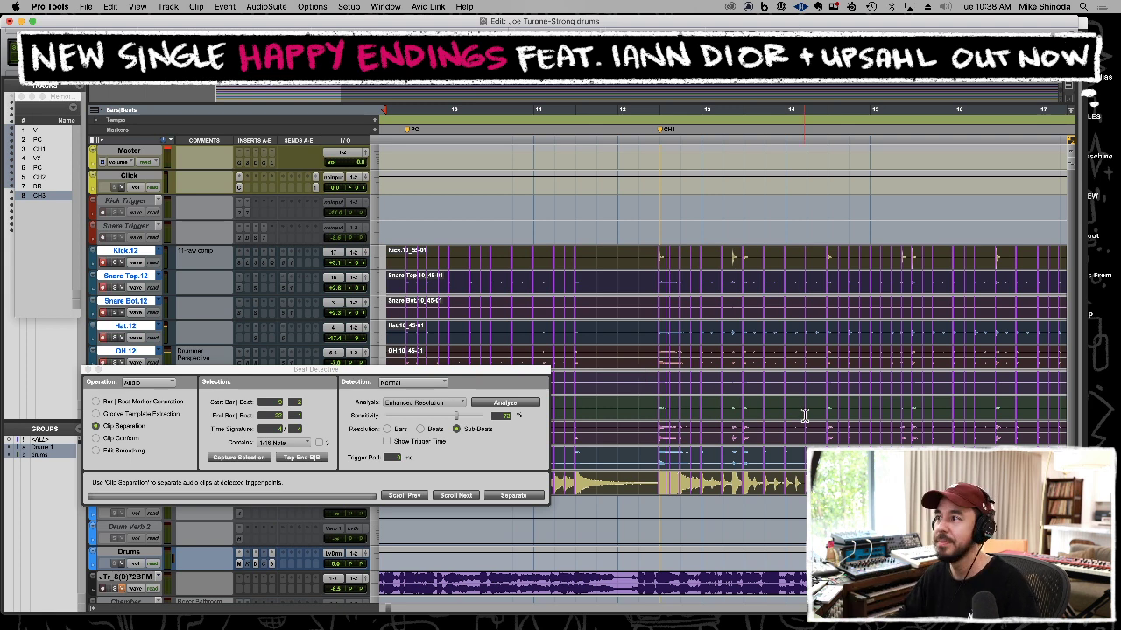
pyautogui.moveTo(463, 423); pyautogui.dragTo(414, 419)
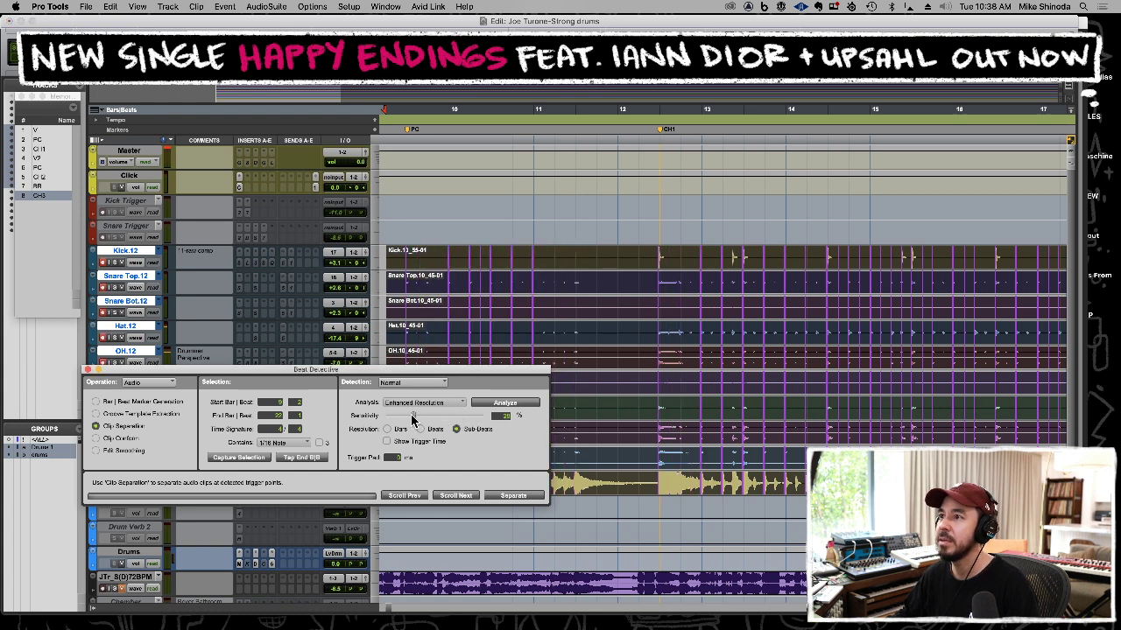
pyautogui.click(512, 496)
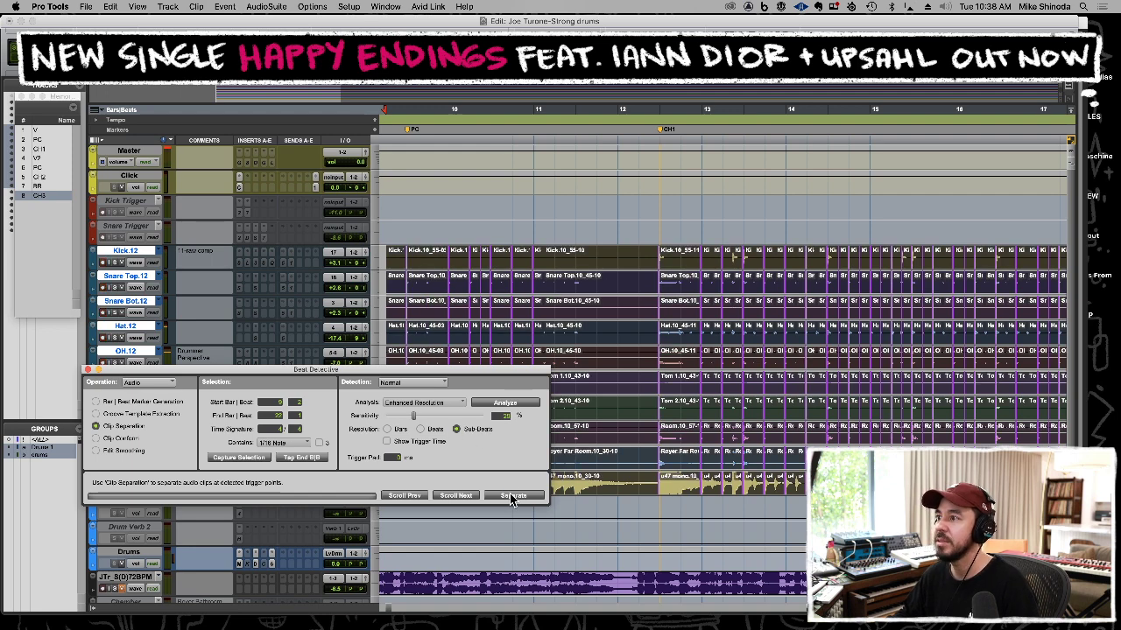
# Conform the separated drum clips in Standard mode at full strength, and smooth the edits with Fill And Crossfade.
pyautogui.press('r')
pyautogui.press('t')
pyautogui.press('r')
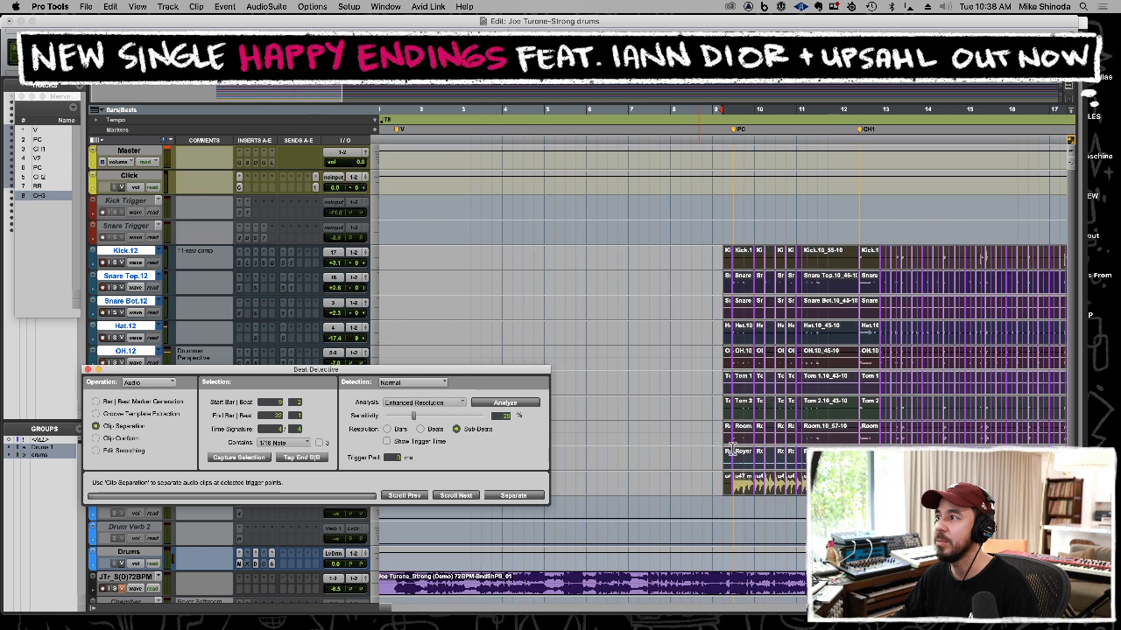
pyautogui.click(121, 439)
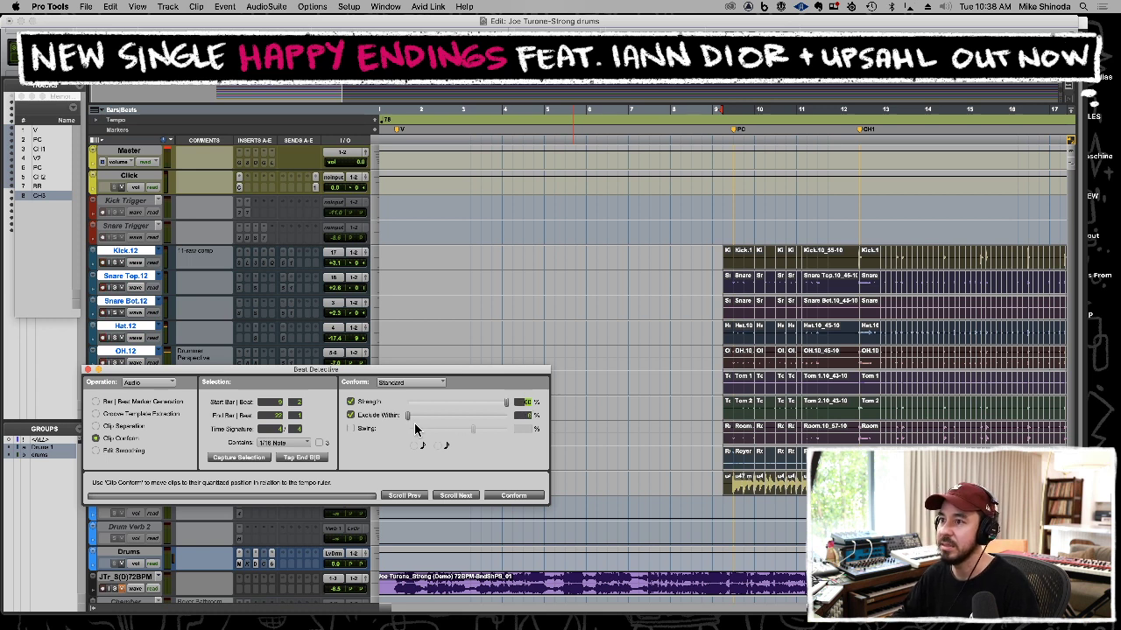
pyautogui.click(514, 495)
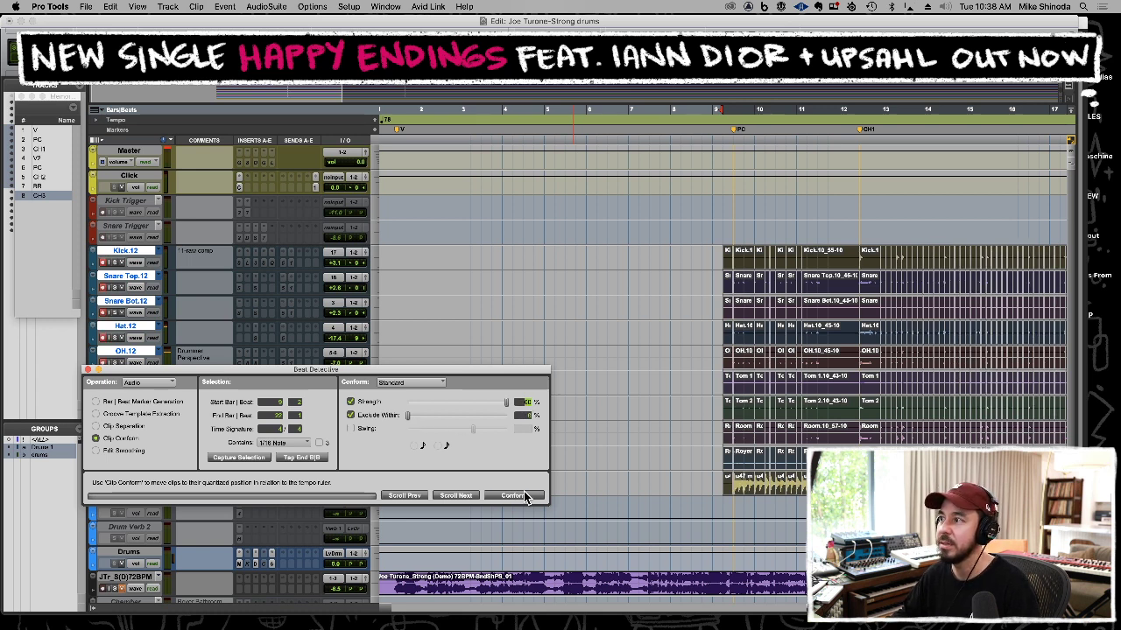
pyautogui.click(109, 452)
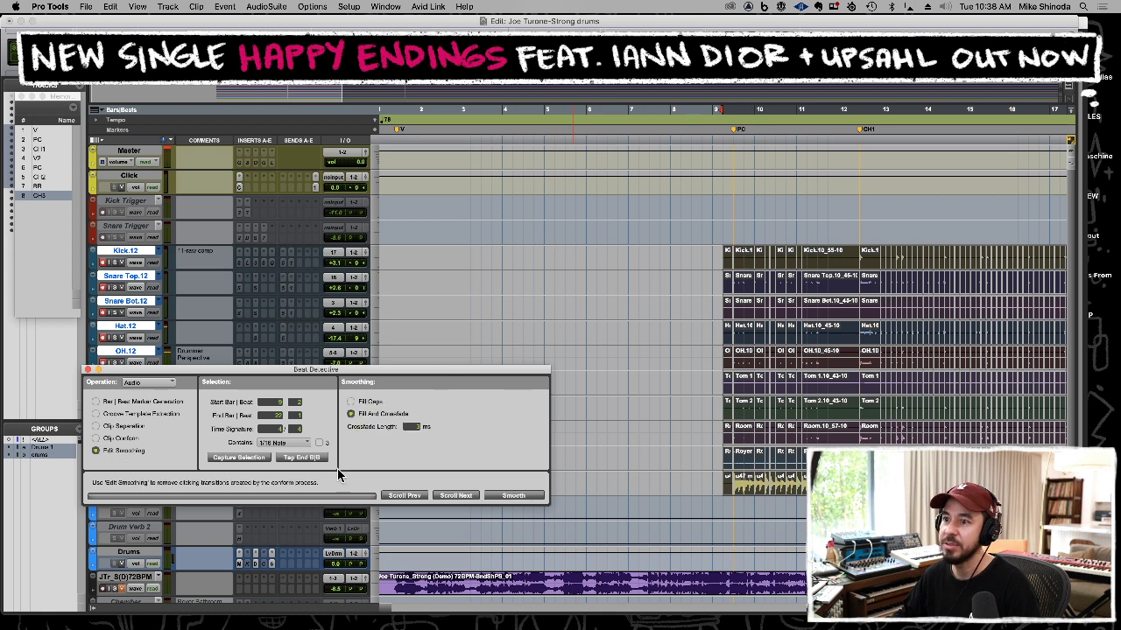
pyautogui.click(495, 497)
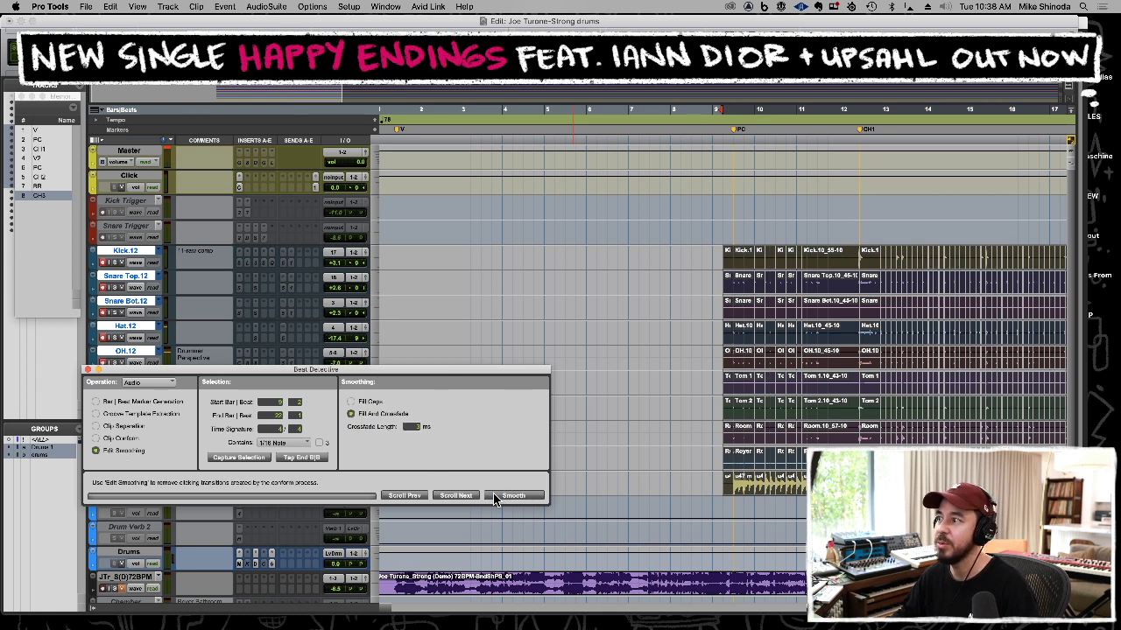
# Play back the conformed drums from just before the pre-chorus and around the CH1 marker to check the timing.
pyautogui.click(723, 383)
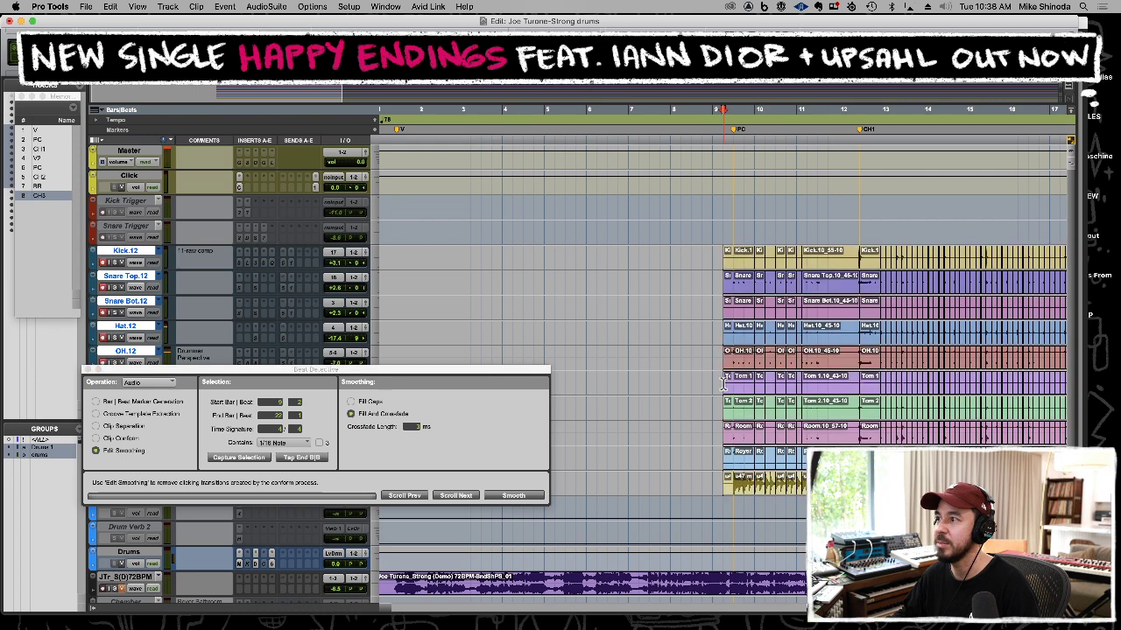
pyautogui.press('space')
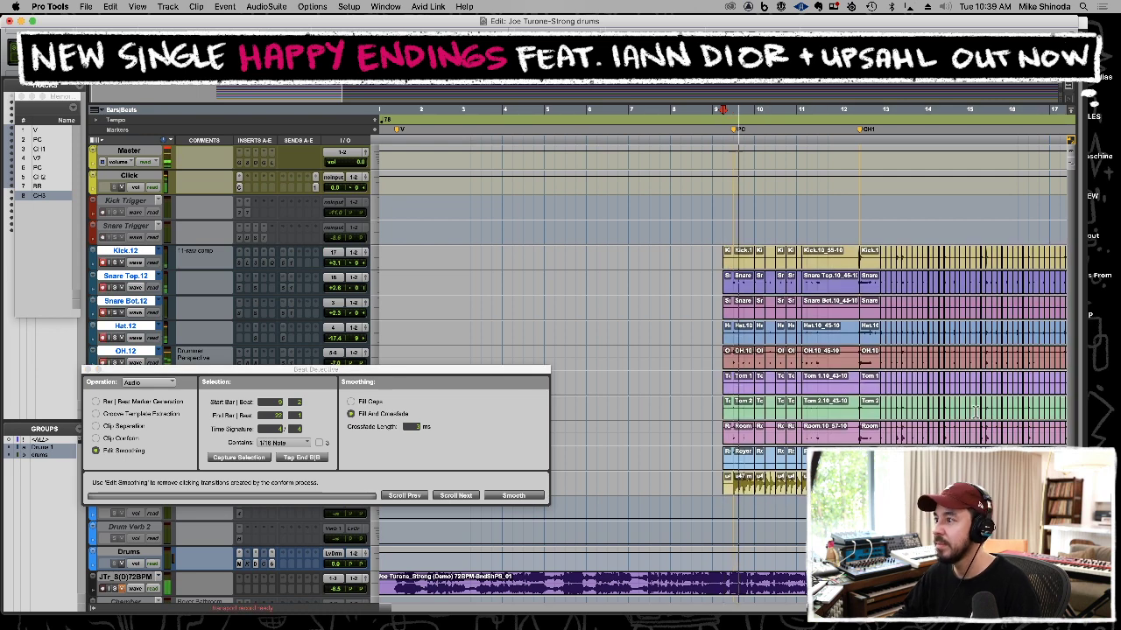
pyautogui.click(973, 388)
pyautogui.press('t')
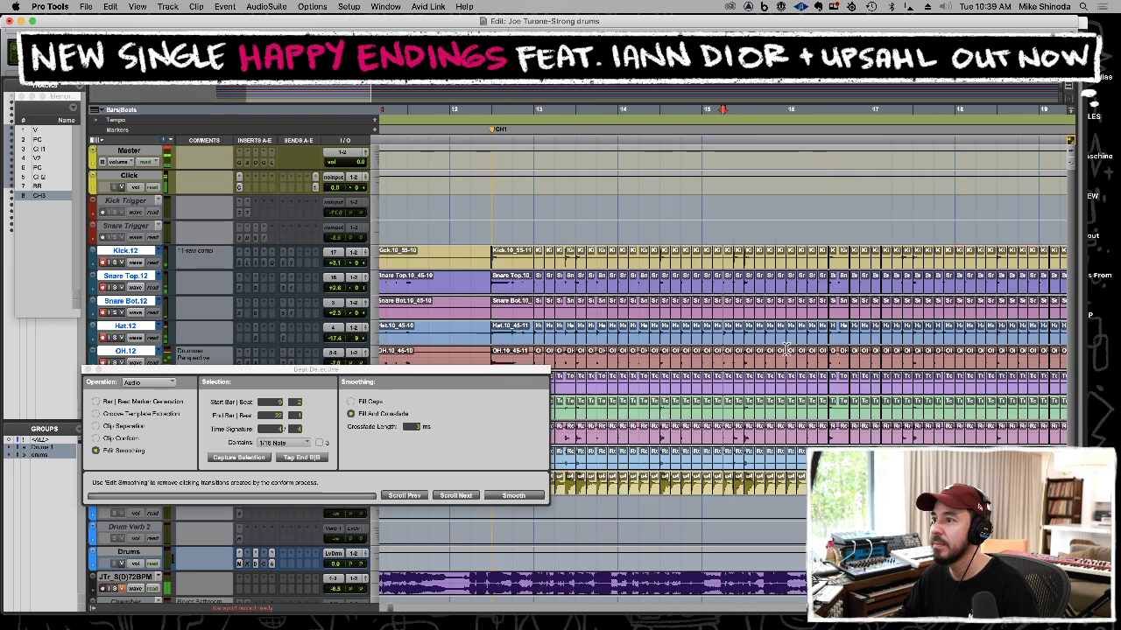
pyautogui.moveTo(522, 372); pyautogui.dragTo(587, 455)
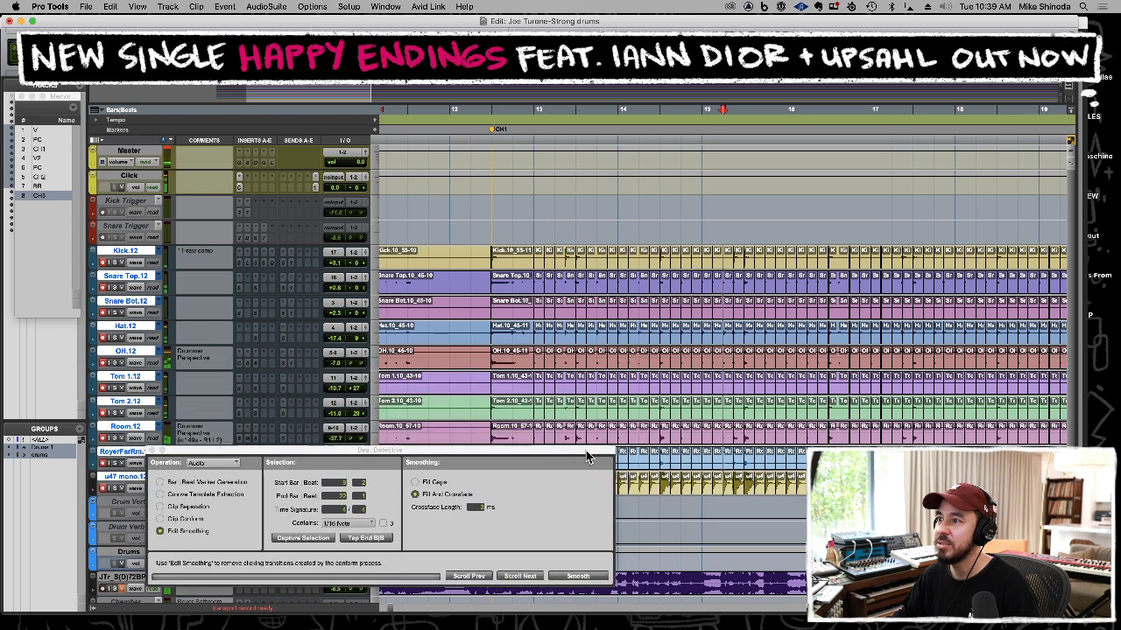
pyautogui.scroll(-5, 581, 372)
pyautogui.scroll(1, 593, 329)
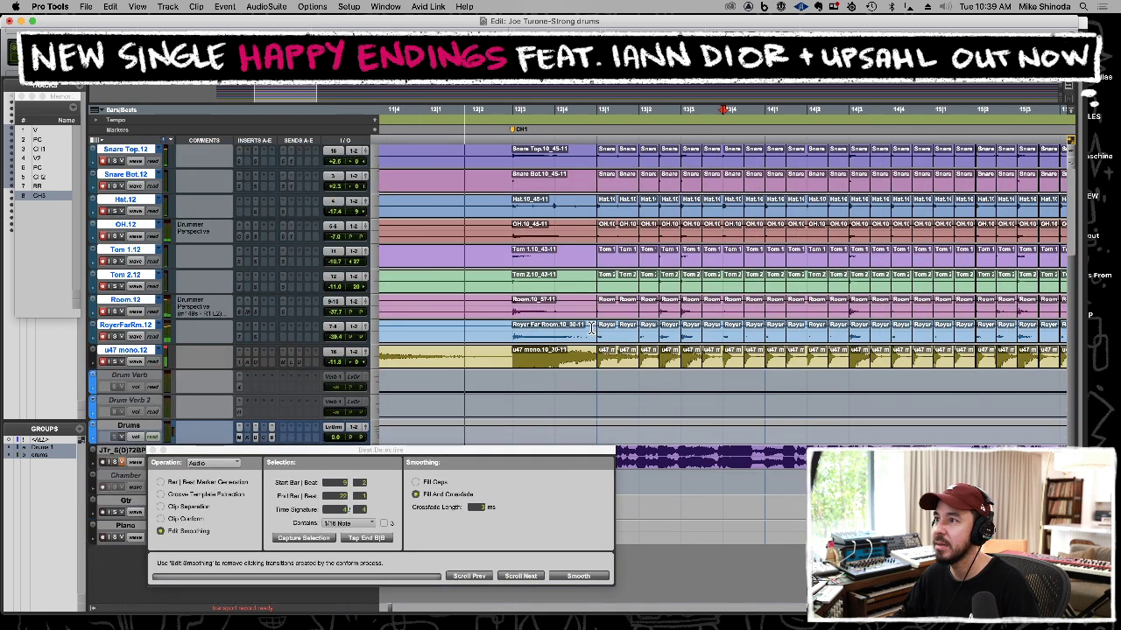
pyautogui.press('space')
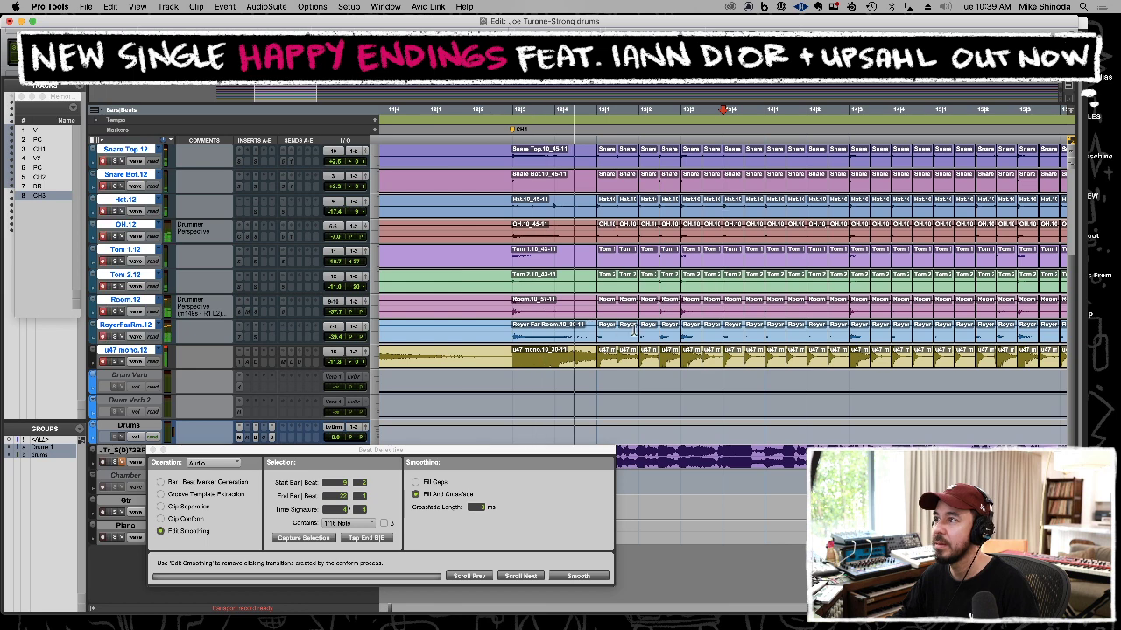
# Rebalance the drum mics in the mixer by lowering u47 mono to -25.2 dB and raising the hat to +5.5 dB.
pyautogui.press('super+equal')
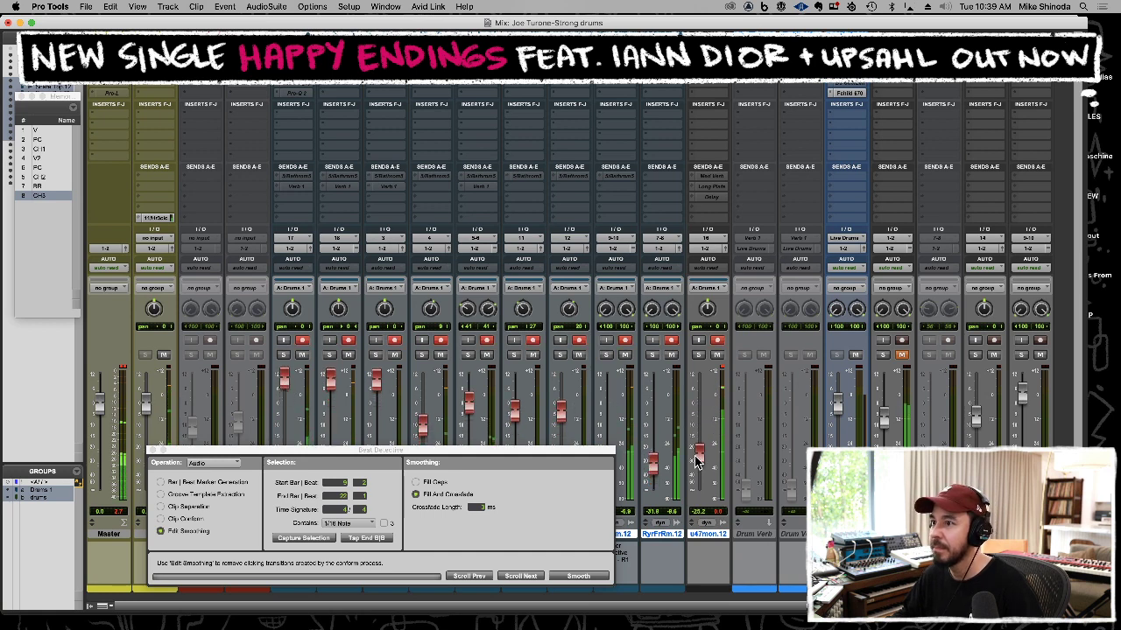
pyautogui.moveTo(424, 427); pyautogui.dragTo(427, 392)
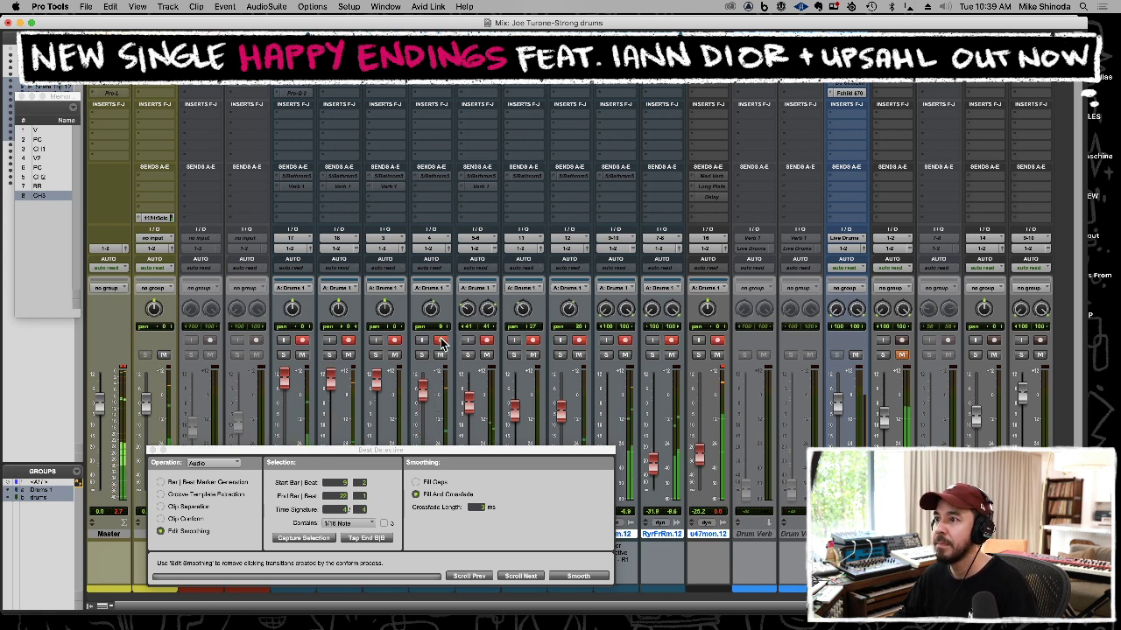
pyautogui.press('super+equal')
# Play back the end of the first chorus around bars 20 to 22, leading into V2, to check the edits.
pyautogui.press('r')
pyautogui.press('r')
pyautogui.press('r')
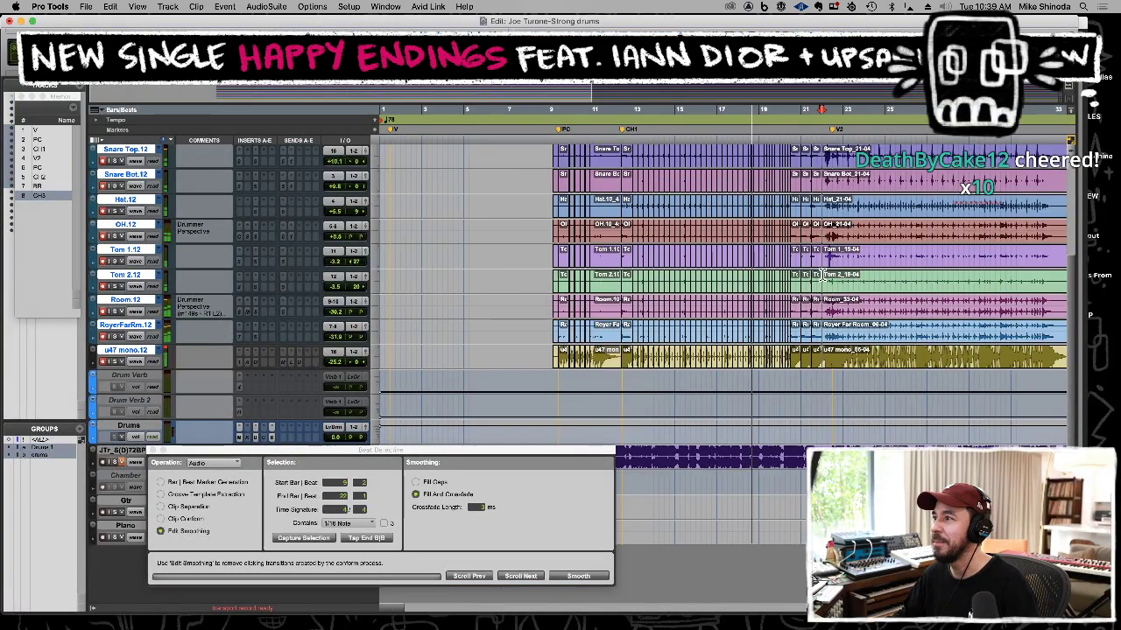
pyautogui.press('super+bracketright')
pyautogui.press('super+bracketright')
pyautogui.press('super+bracketright')
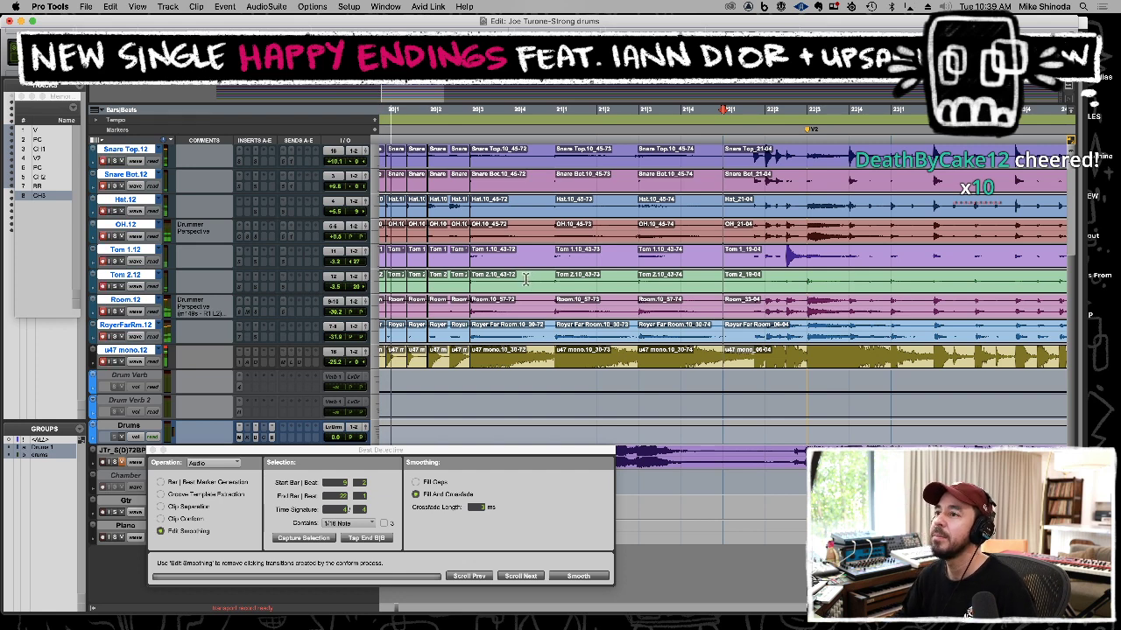
pyautogui.press('space')
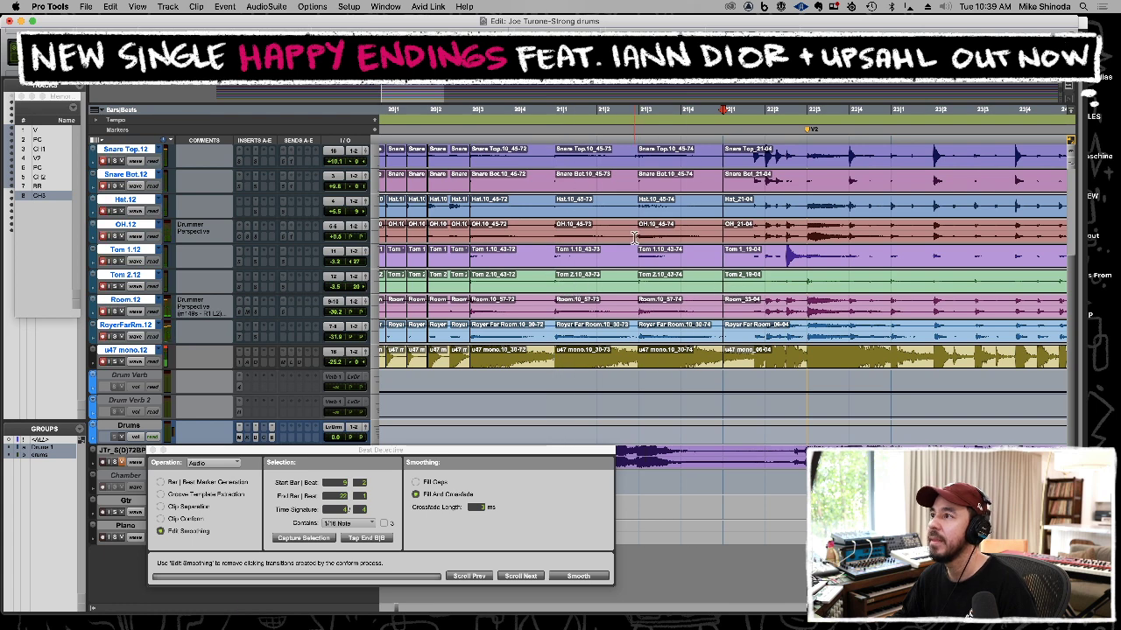
# Enlarge the drum tracks around bar 21 and switch to Slip mode.
pyautogui.press('super+bracketright')
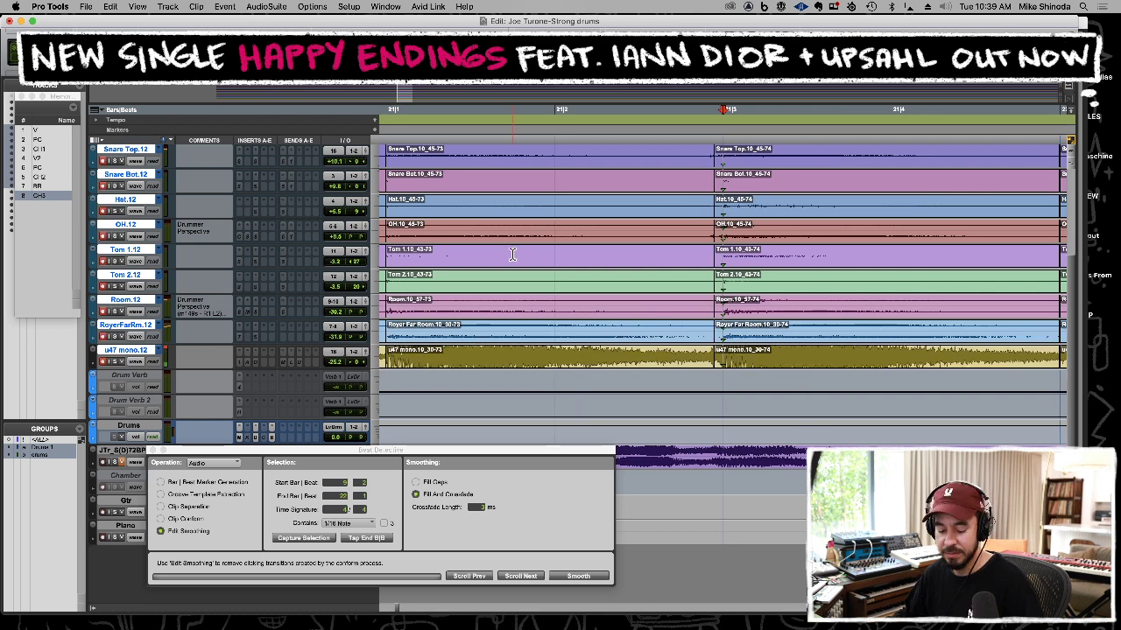
pyautogui.click(377, 230)
pyautogui.click(404, 263)
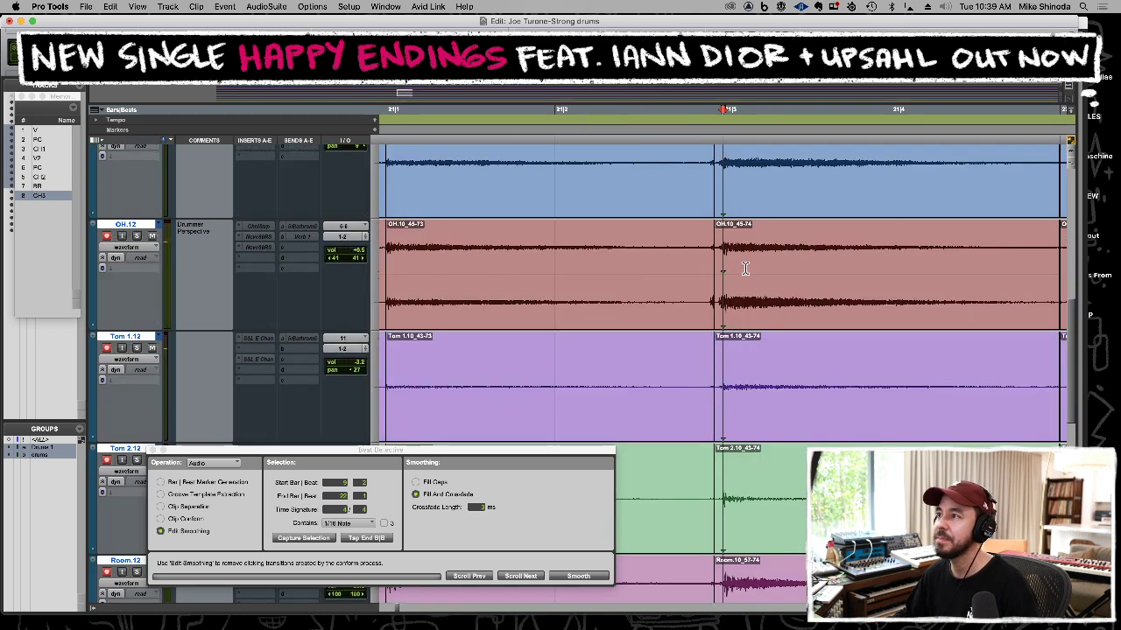
pyautogui.press('F2')
# Trim the start of the grouped drum clips just before bar 21 beat 3 earlier, and crossfade the edit.
pyautogui.click(713, 241)
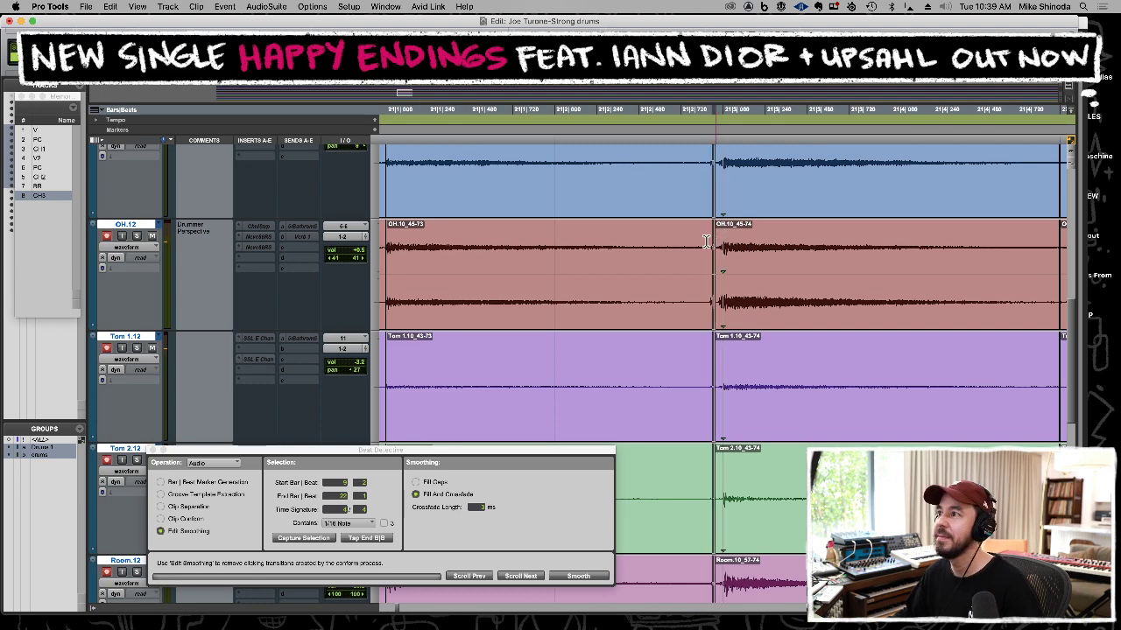
pyautogui.moveTo(713, 241); pyautogui.dragTo(703, 242)
pyautogui.click(739, 240)
pyautogui.press('t')
pyautogui.scroll(5, 746, 236)
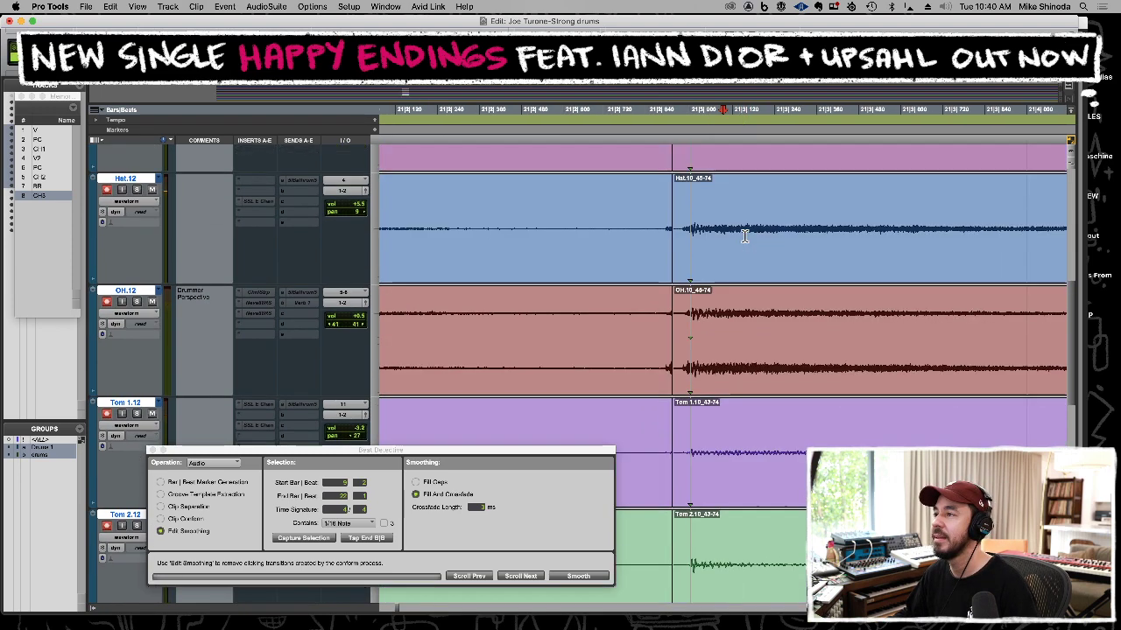
pyautogui.scroll(9, 748, 235)
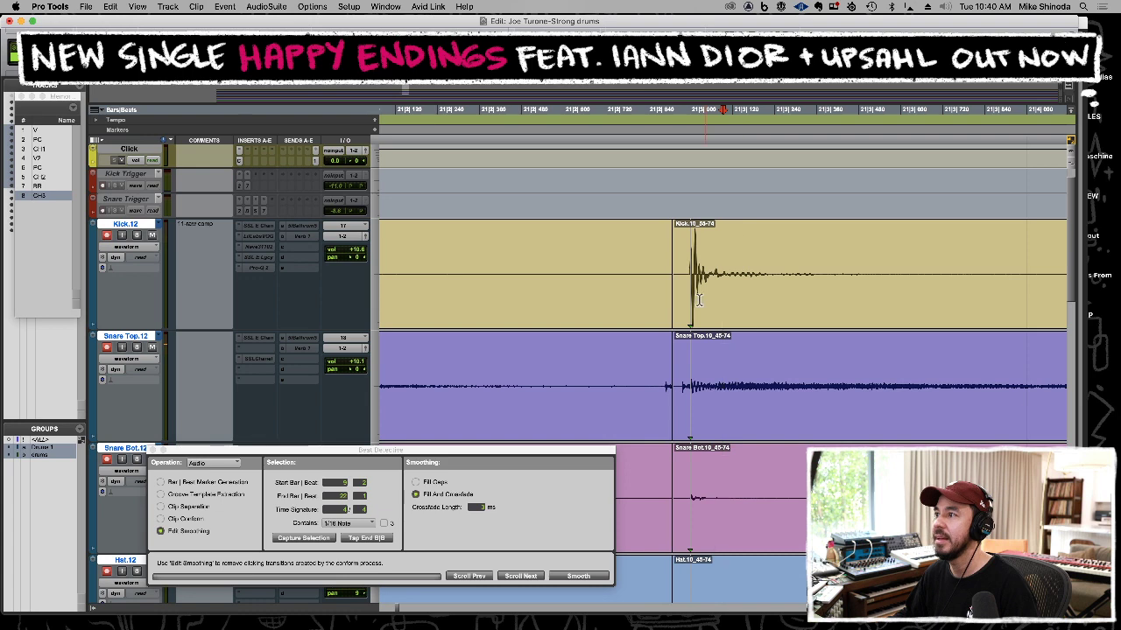
pyautogui.scroll(-8, 699, 345)
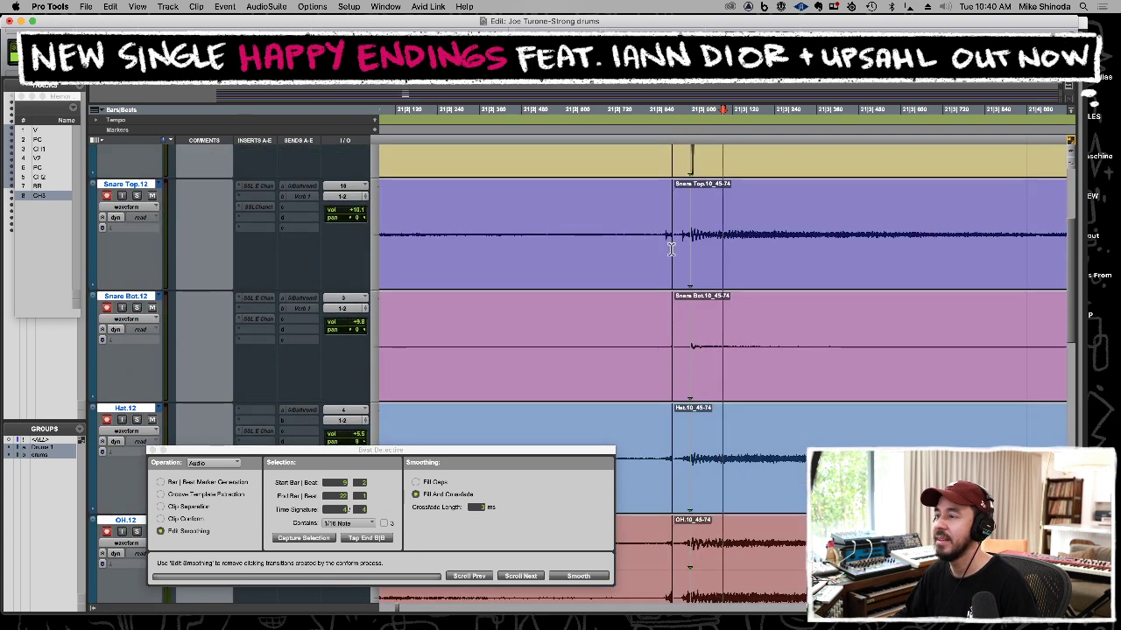
pyautogui.moveTo(668, 248)
pyautogui.mouseDown()
pyautogui.moveTo(713, 251)
pyautogui.moveTo(616, 260)
pyautogui.moveTo(680, 260)
pyautogui.moveTo(651, 260)
pyautogui.mouseUp()
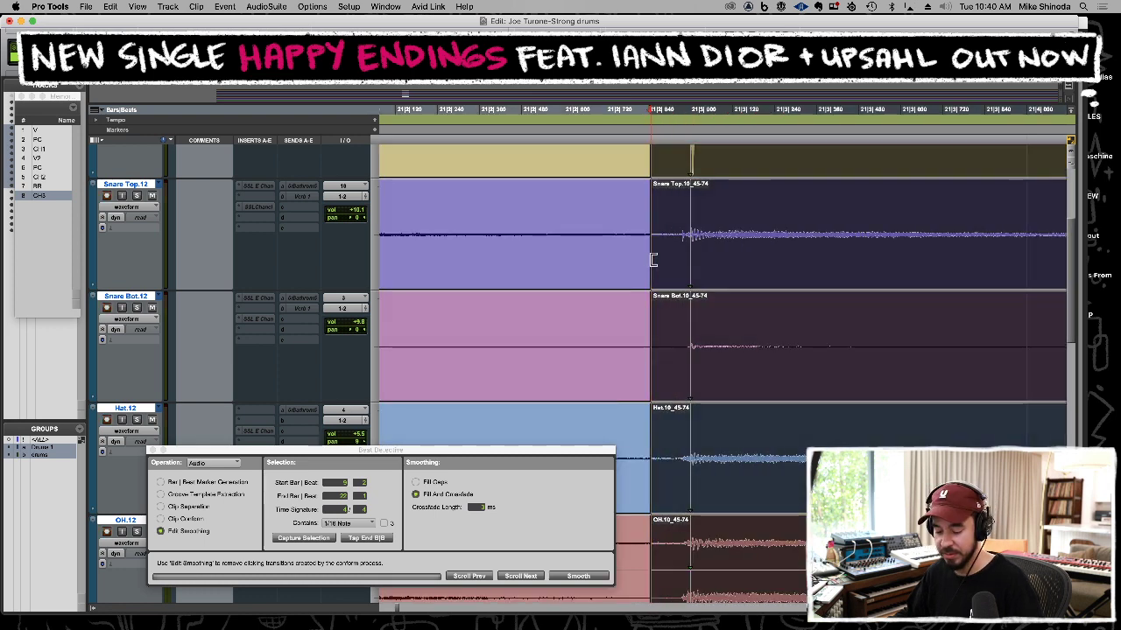
pyautogui.click(651, 261)
# Play back the crossfaded edit in bar 21 through the fill into V2.
pyautogui.click(481, 267)
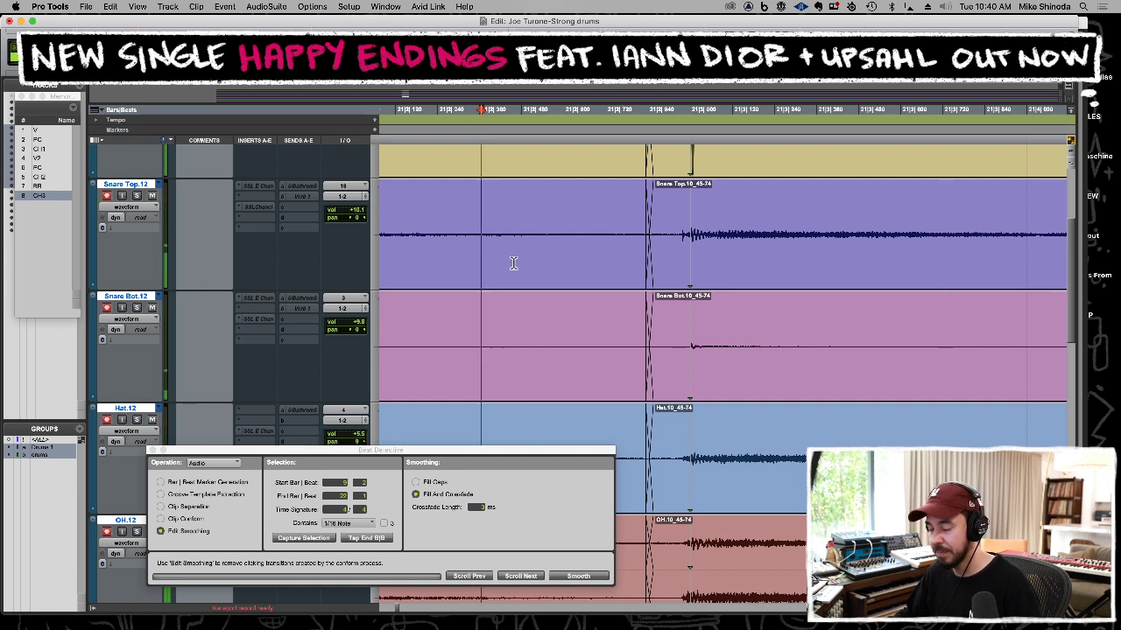
pyautogui.press('r')
pyautogui.press('r')
pyautogui.press('r')
pyautogui.press('r')
pyautogui.press('r')
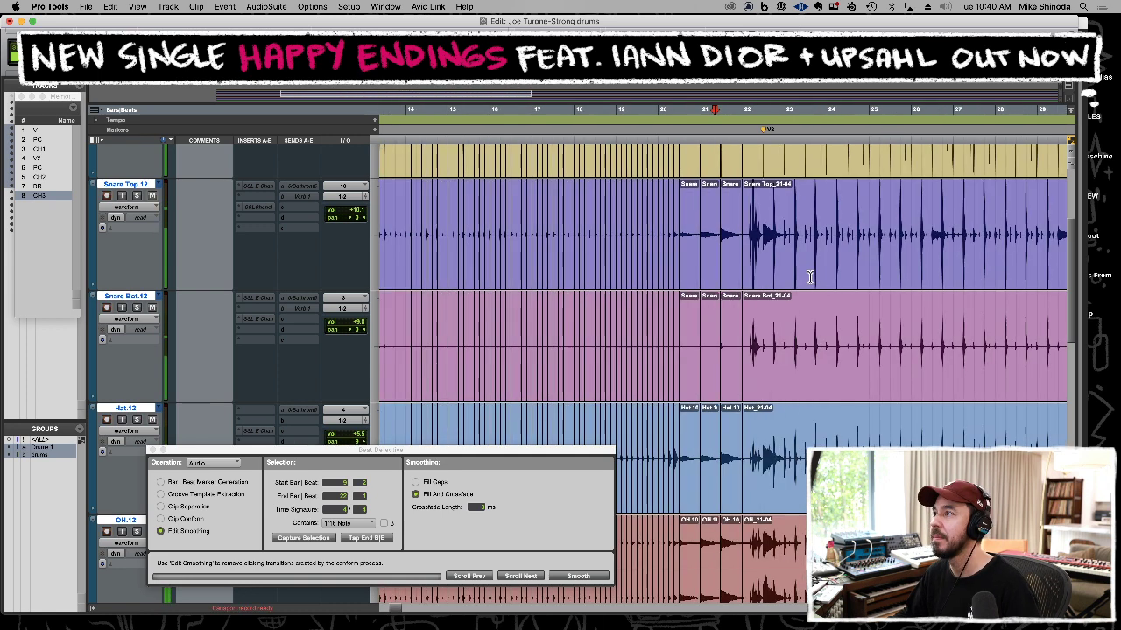
pyautogui.press('super+bracketright')
pyautogui.press('super+bracketright')
pyautogui.press('super+bracketright')
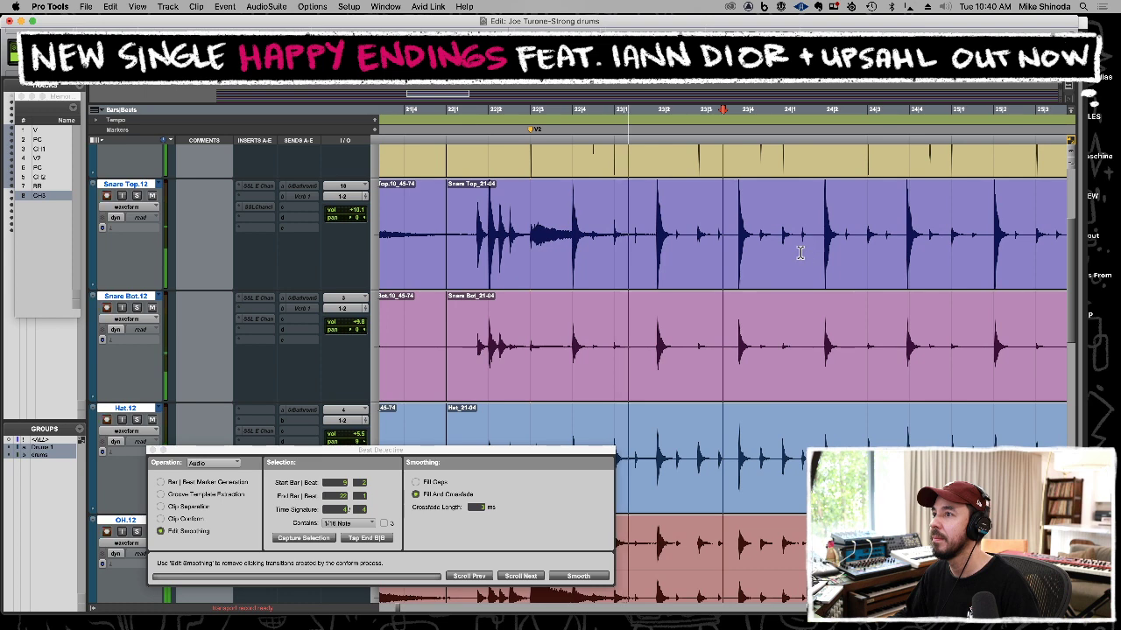
# Move the grouped drums' edit point at bar 22 later, to just before the first snare hit of the fill.
pyautogui.scroll(-1, 420, 358)
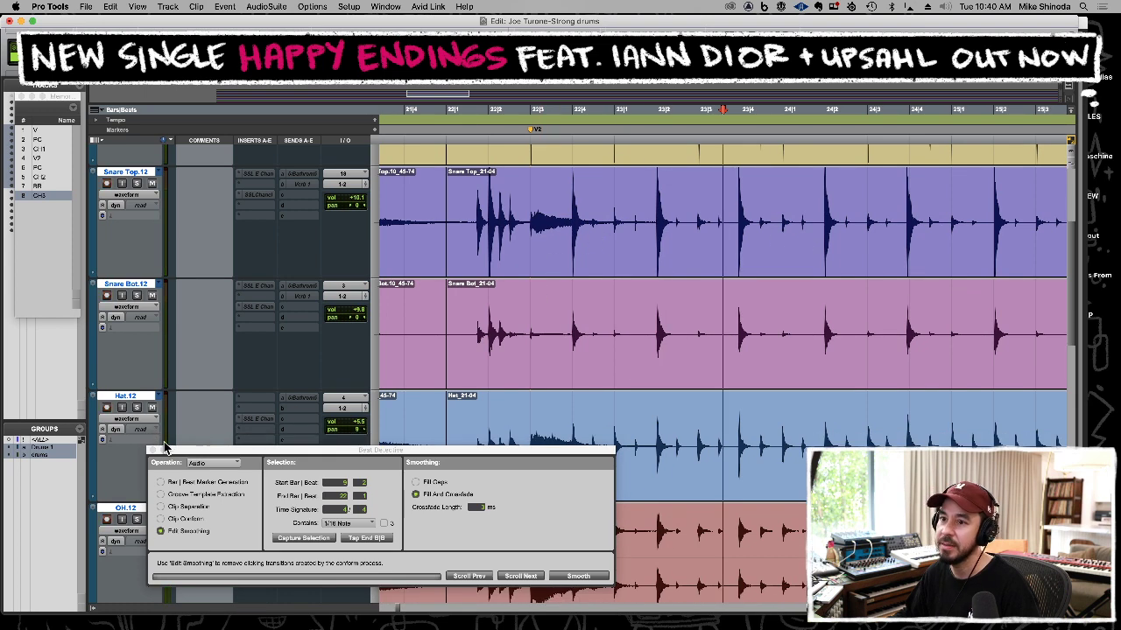
pyautogui.scroll(-1, 447, 325)
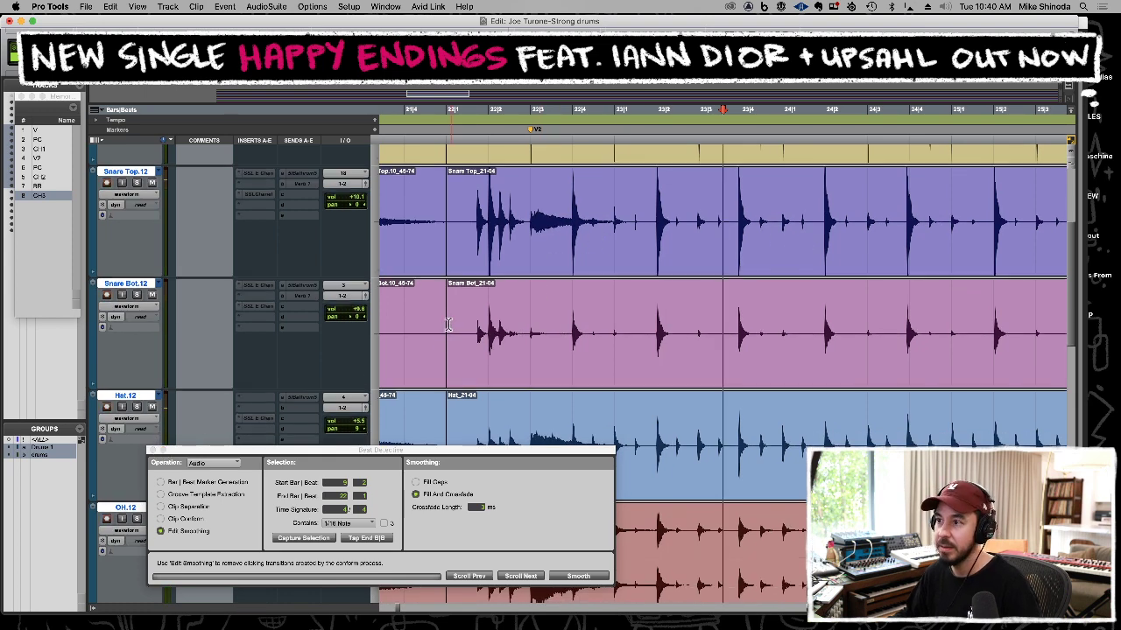
pyautogui.moveTo(442, 317); pyautogui.dragTo(486, 328)
pyautogui.click(485, 320)
pyautogui.moveTo(479, 321); pyautogui.dragTo(477, 327)
# Play back the moved edit point and the fill in bar 22 into the second verse.
pyautogui.click(459, 322)
pyautogui.press('space')
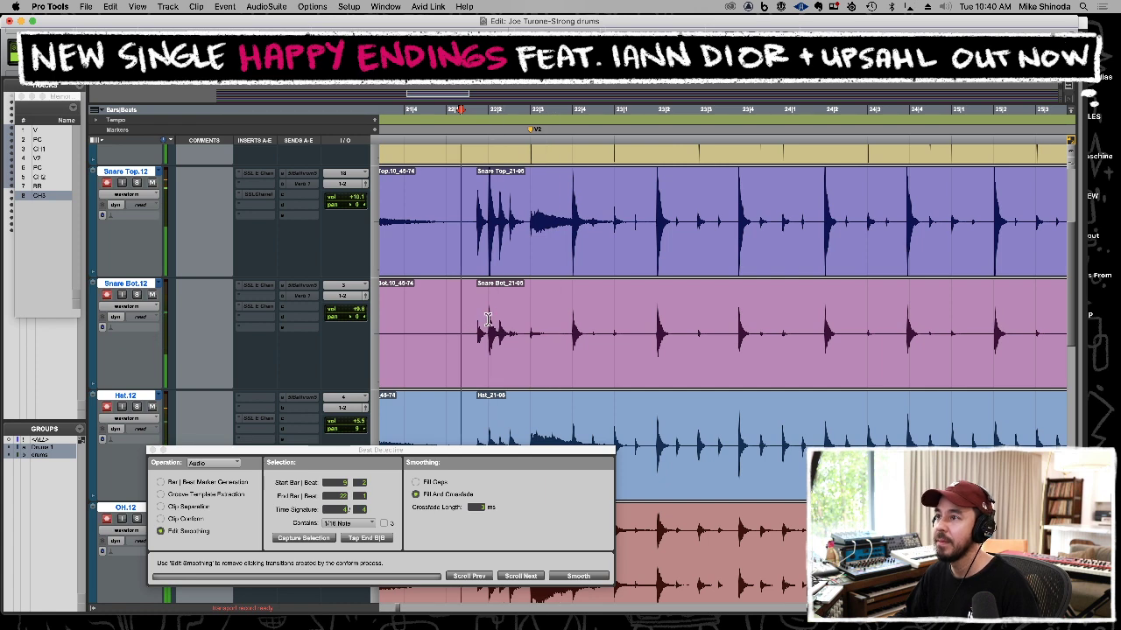
pyautogui.press('r')
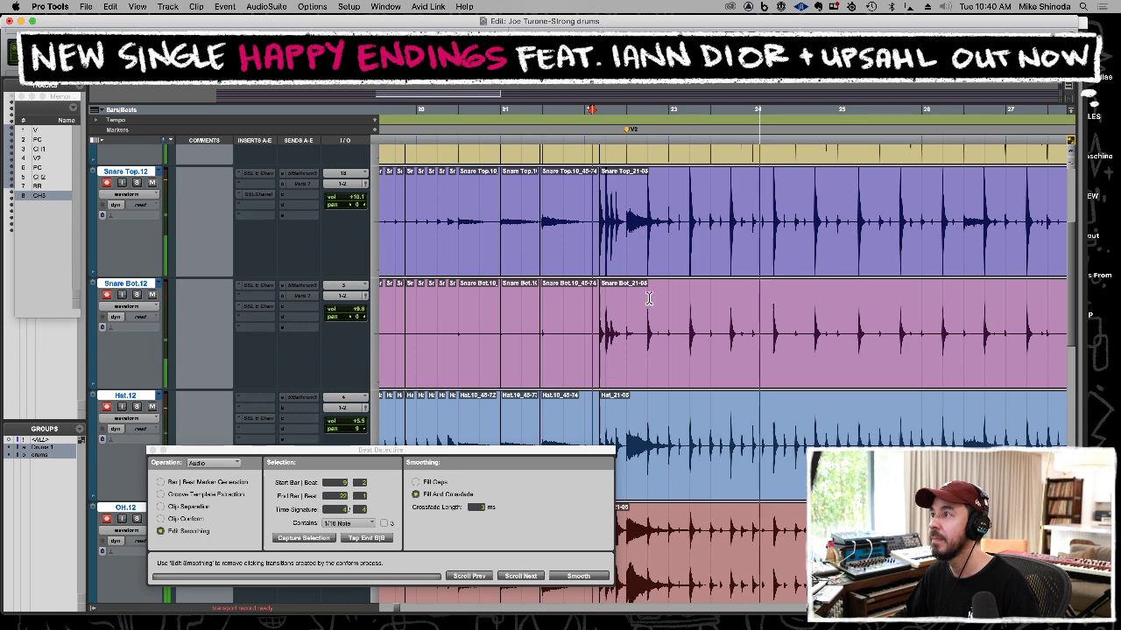
pyautogui.scroll(5, 718, 306)
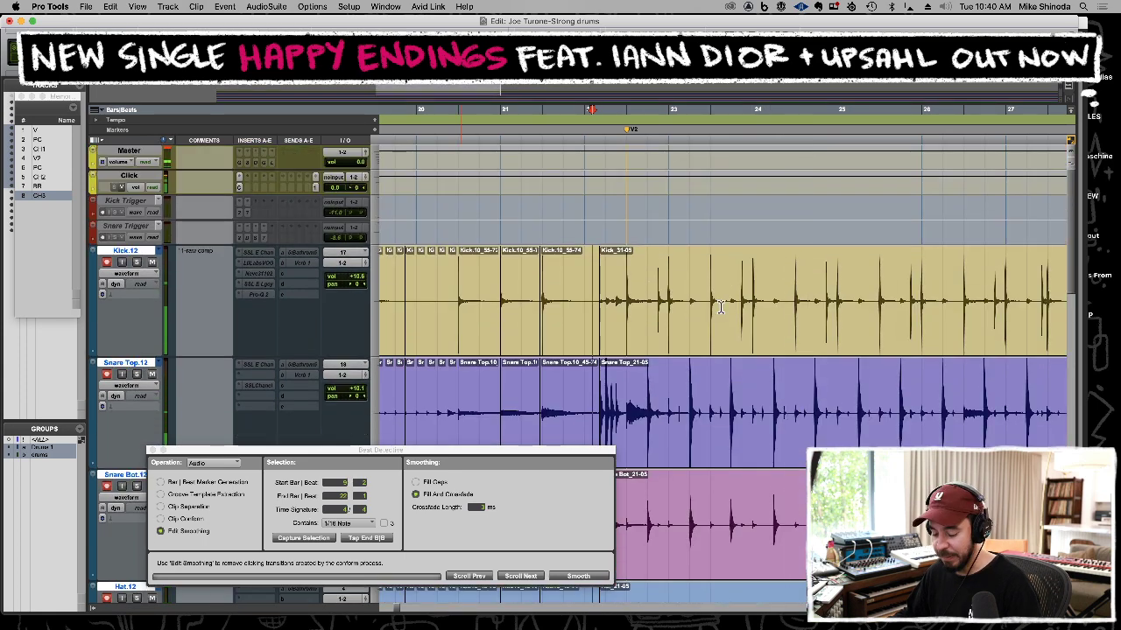
pyautogui.press('r')
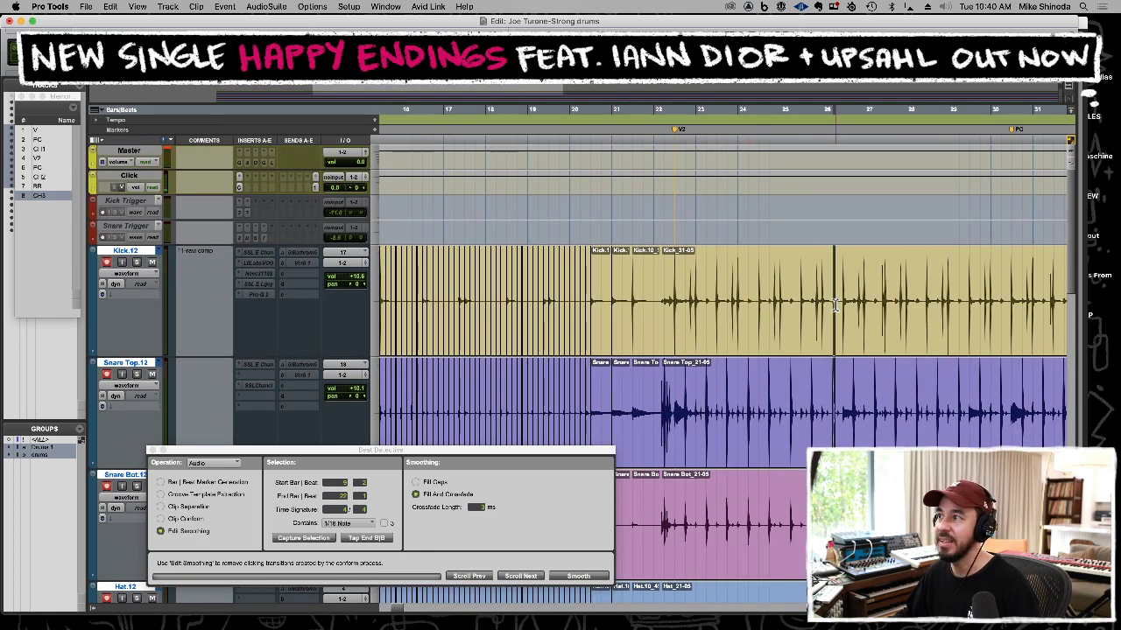
# Play back the second verse from the V2 marker and select the two beats from bar 27 beat 2 in the grouped drums.
pyautogui.press('t')
pyautogui.click(406, 296)
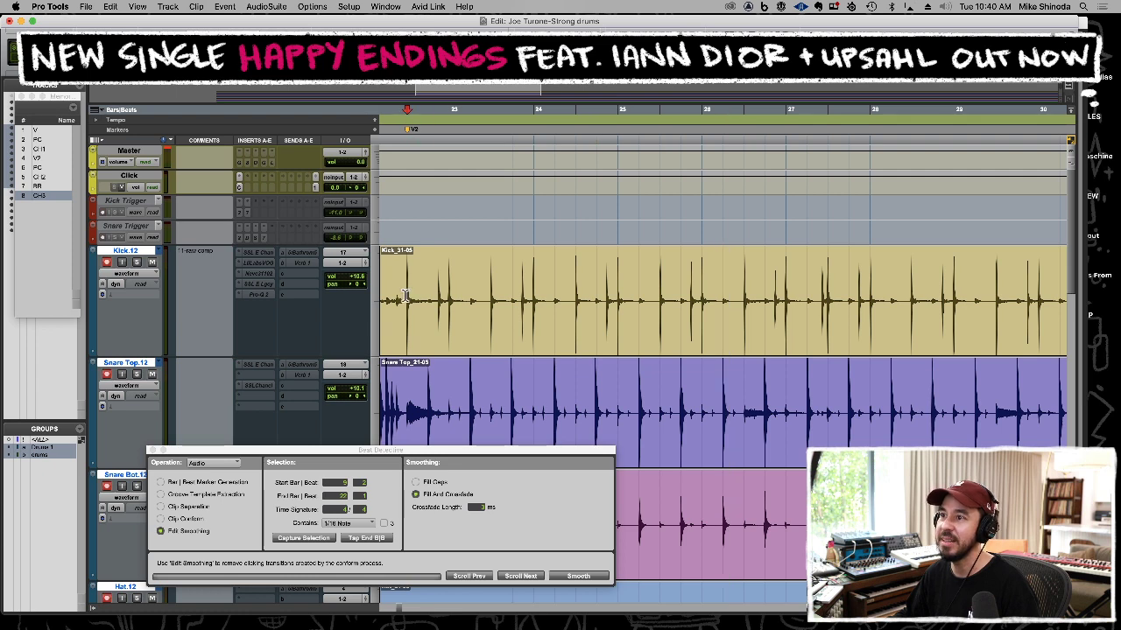
pyautogui.moveTo(416, 296); pyautogui.dragTo(528, 297)
pyautogui.click(408, 295)
pyautogui.press('space')
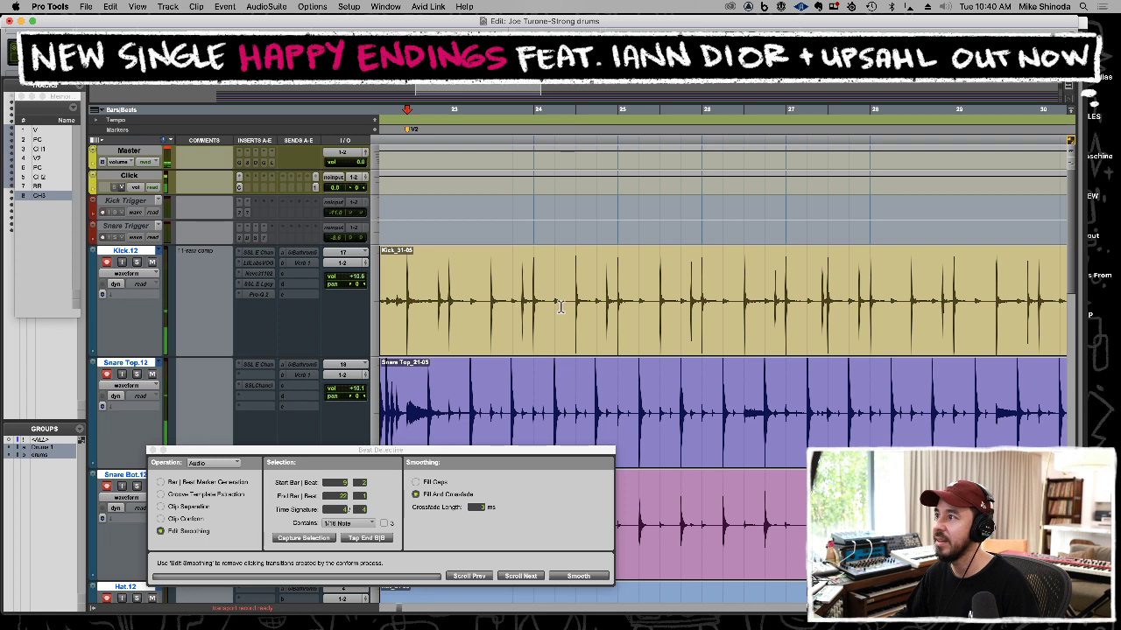
pyautogui.moveTo(806, 295); pyautogui.dragTo(847, 298)
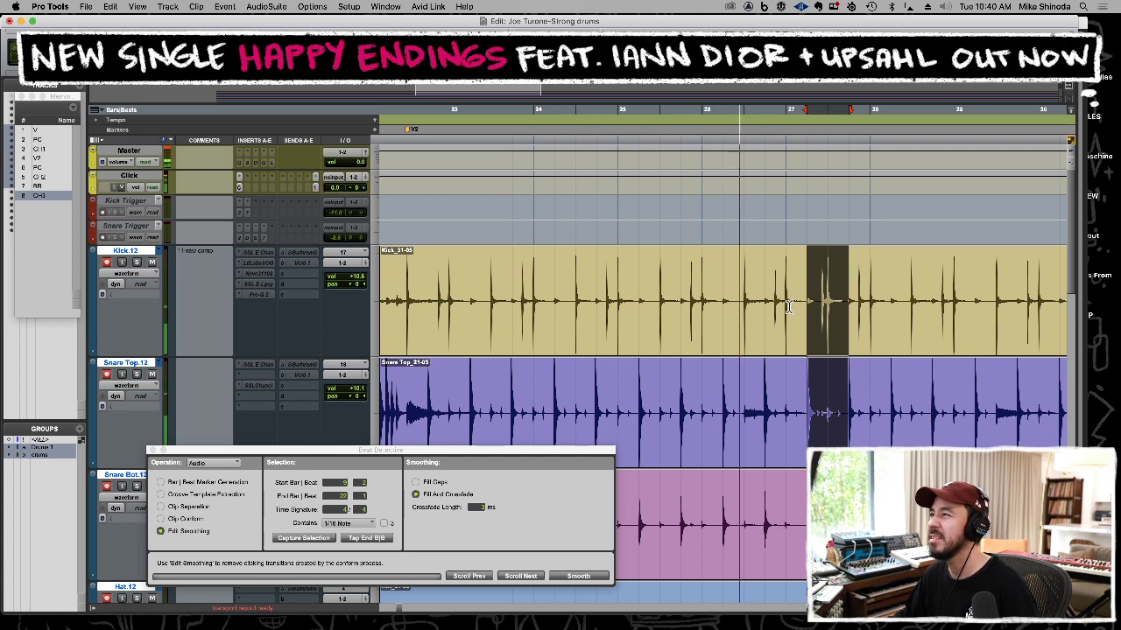
pyautogui.press('r')
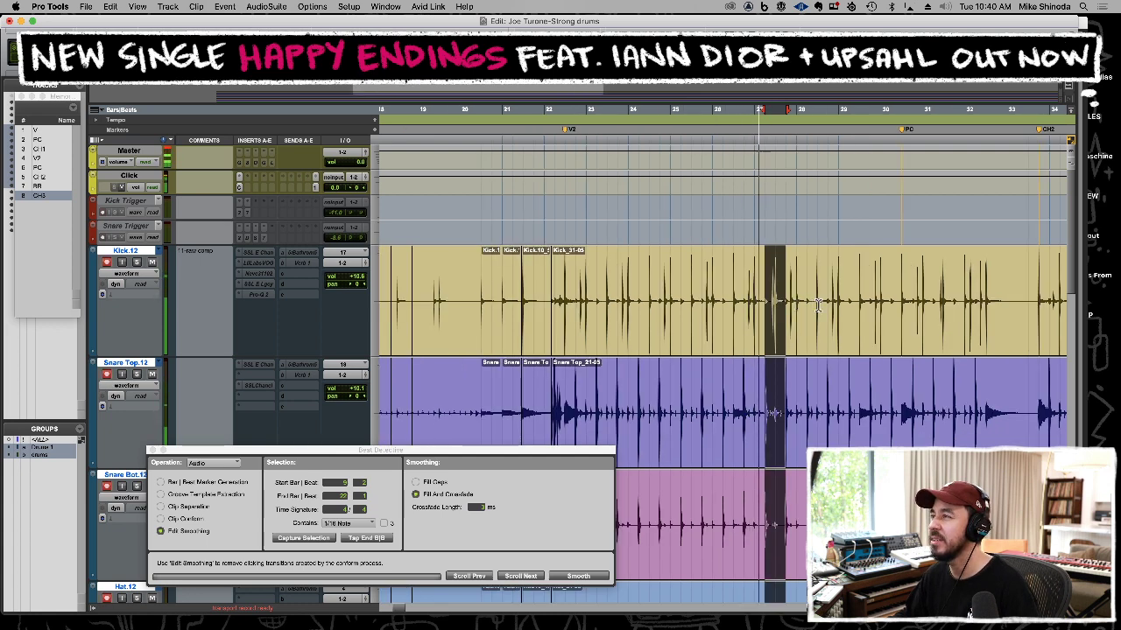
# Play back the fill into V2 from just before bar 22 and look through all the drum mic tracks.
pyautogui.moveTo(235, 449); pyautogui.dragTo(230, 434)
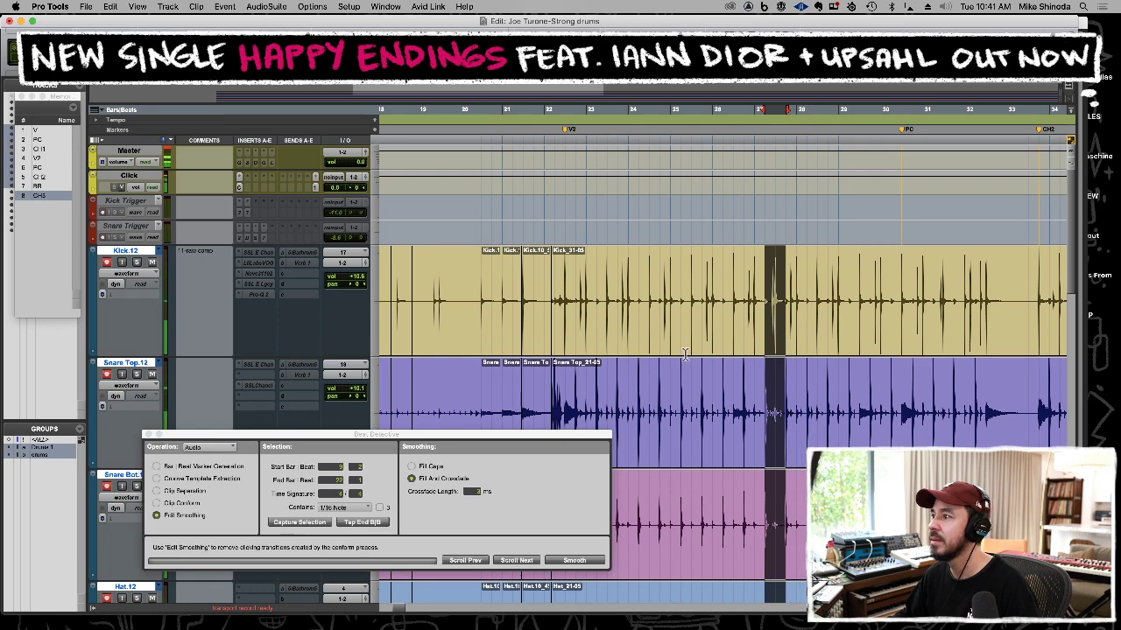
pyautogui.scroll(-5, 685, 352)
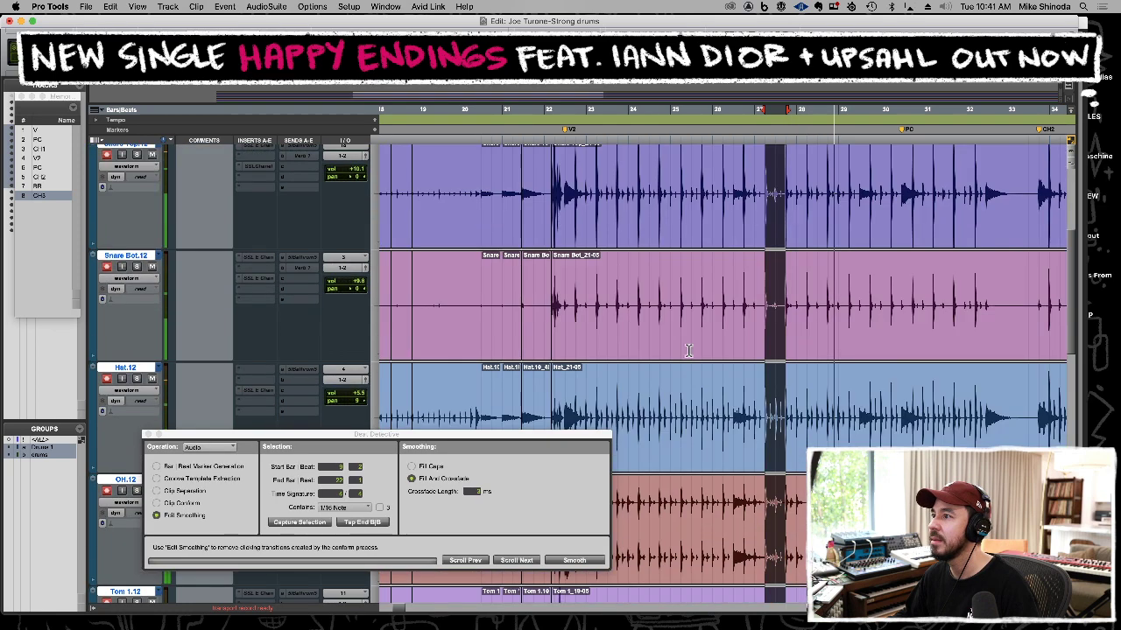
pyautogui.press('space')
pyautogui.click(544, 328)
pyautogui.scroll(-10, 217, 427)
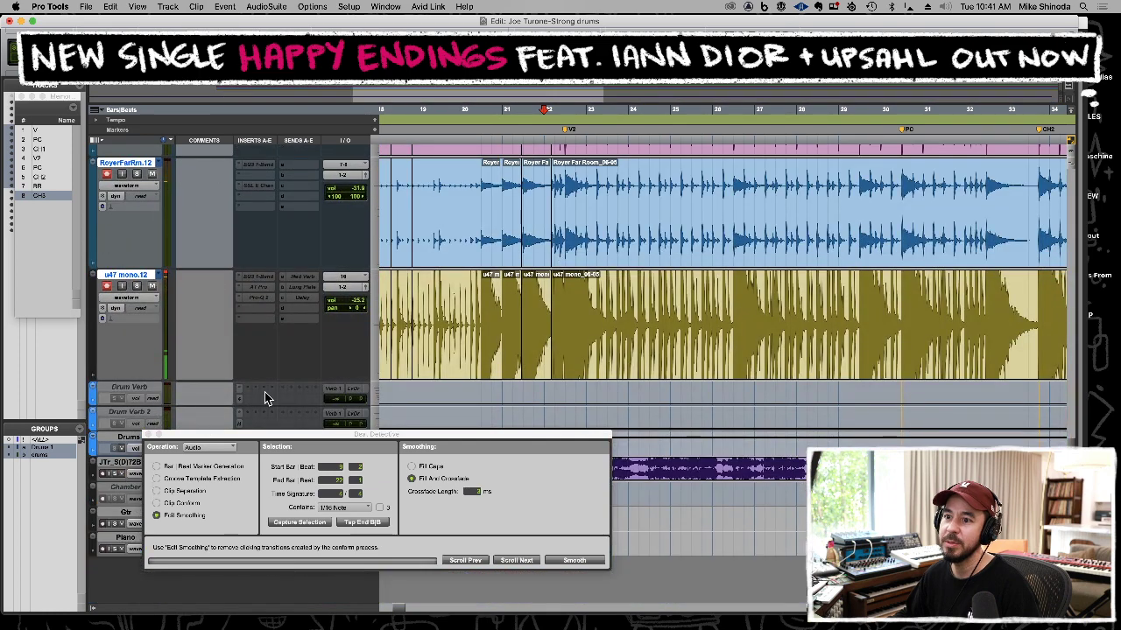
pyautogui.press('space')
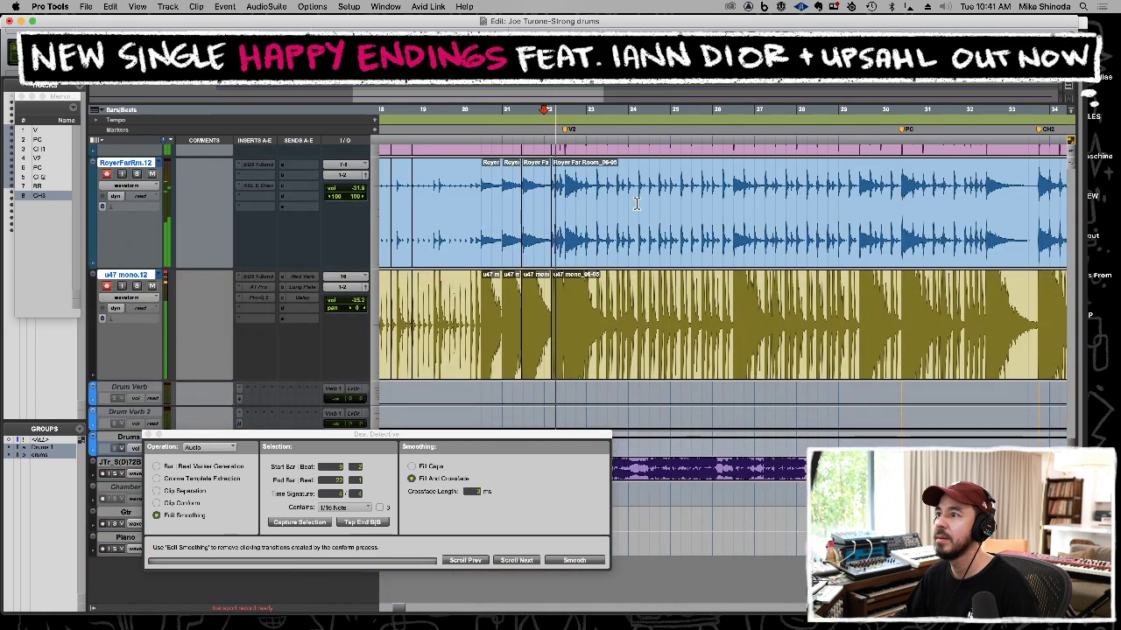
pyautogui.scroll(5, 669, 333)
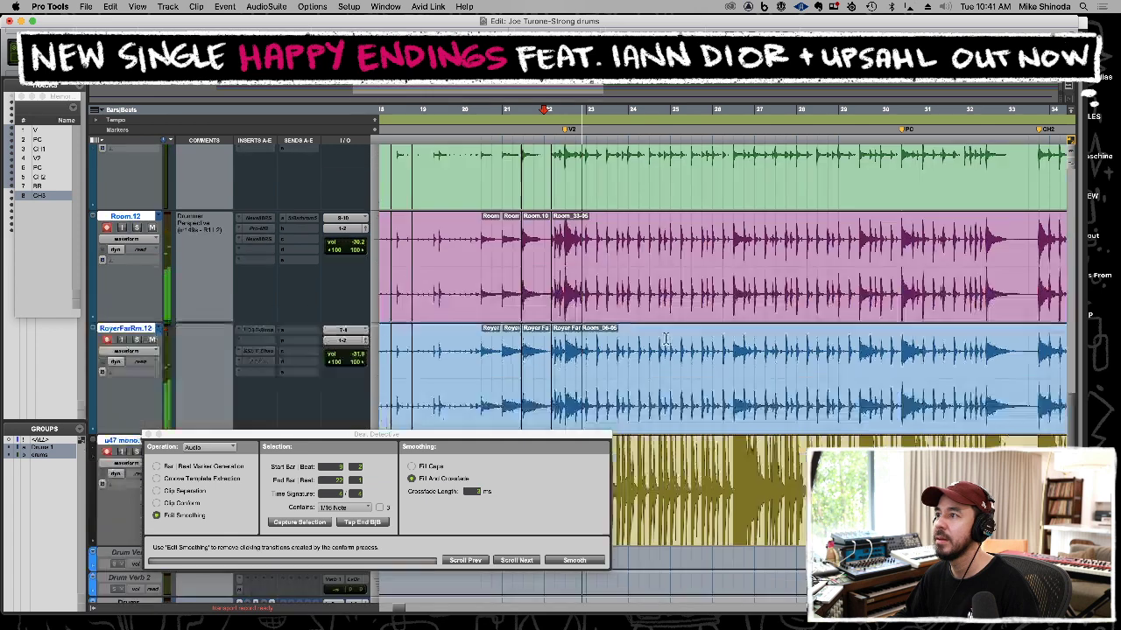
pyautogui.scroll(5, 674, 330)
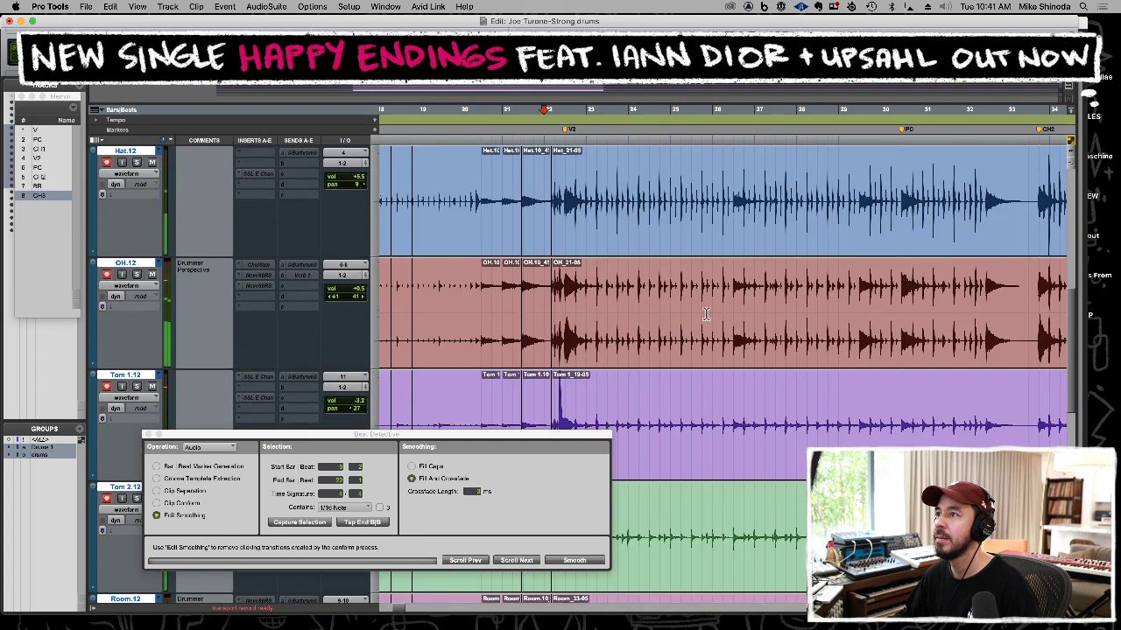
pyautogui.scroll(3, 727, 276)
# Separate the grouped drum clips at the V2 marker.
pyautogui.click(724, 269)
pyautogui.press('t')
pyautogui.scroll(3, 725, 269)
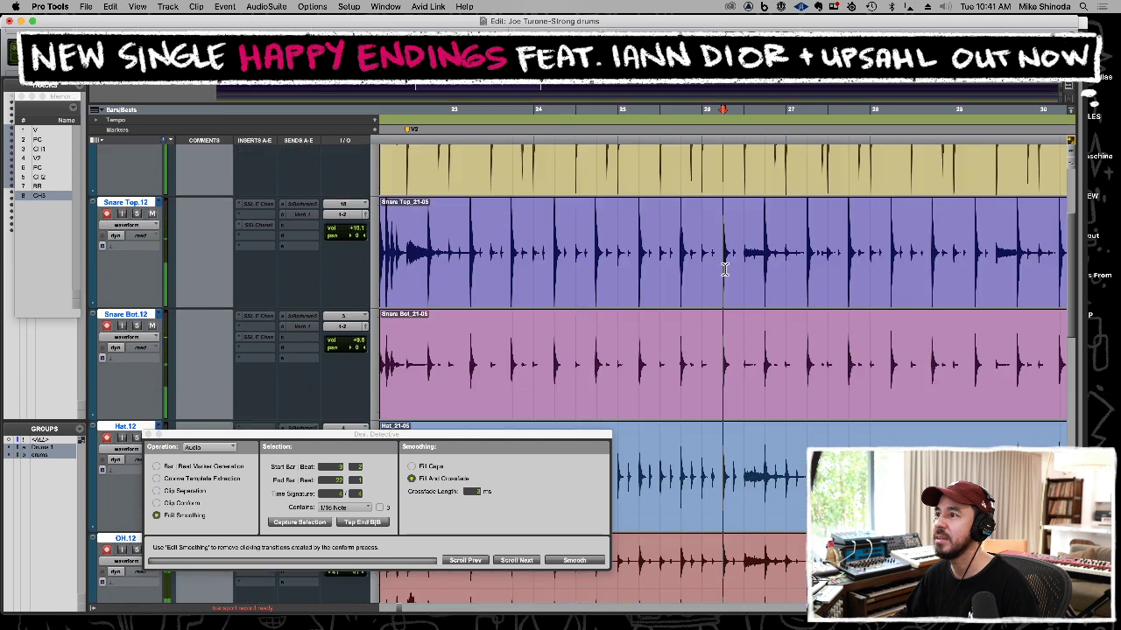
pyautogui.click(408, 299)
pyautogui.press('super+e')
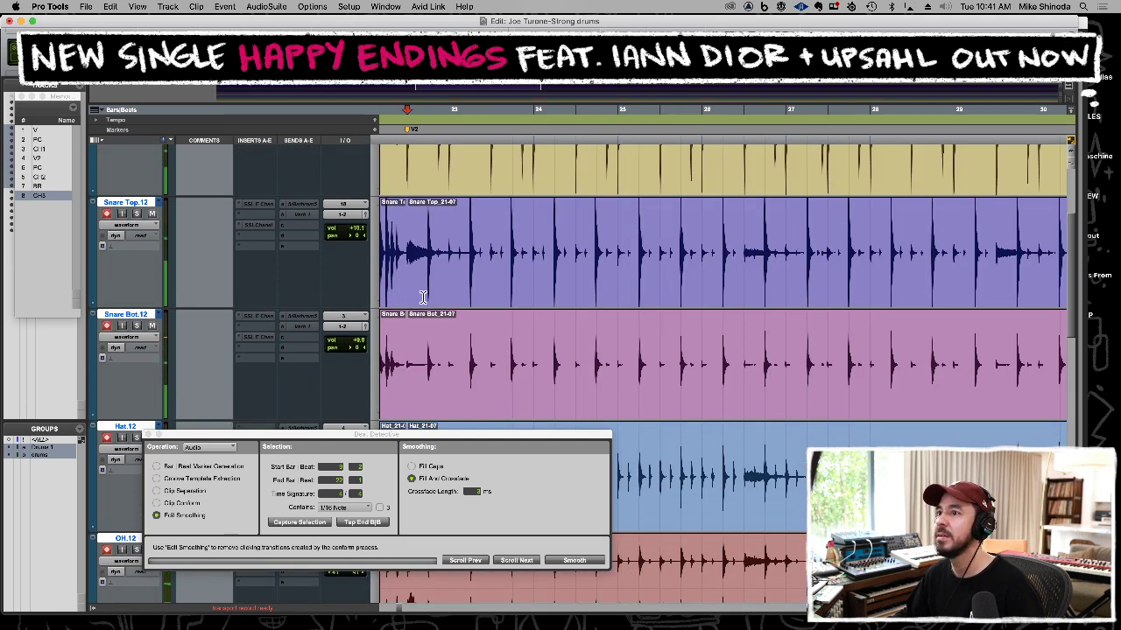
# Listen through the second verse up to CH2 and separate the grouped drum clips at the CH2 marker.
pyautogui.press('r')
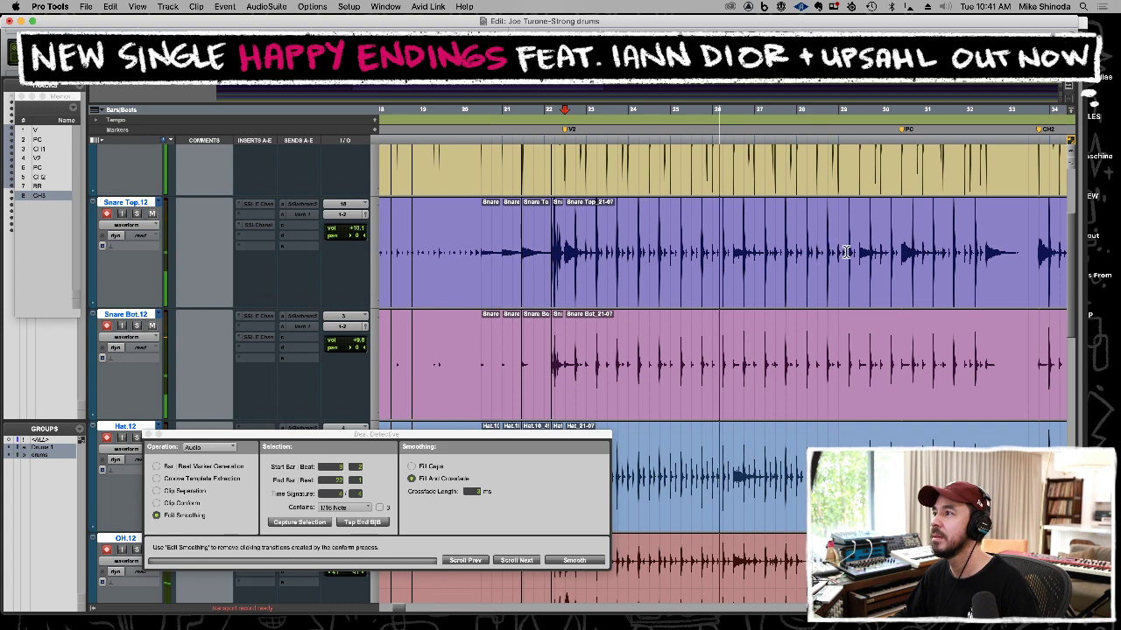
pyautogui.scroll(2, 841, 254)
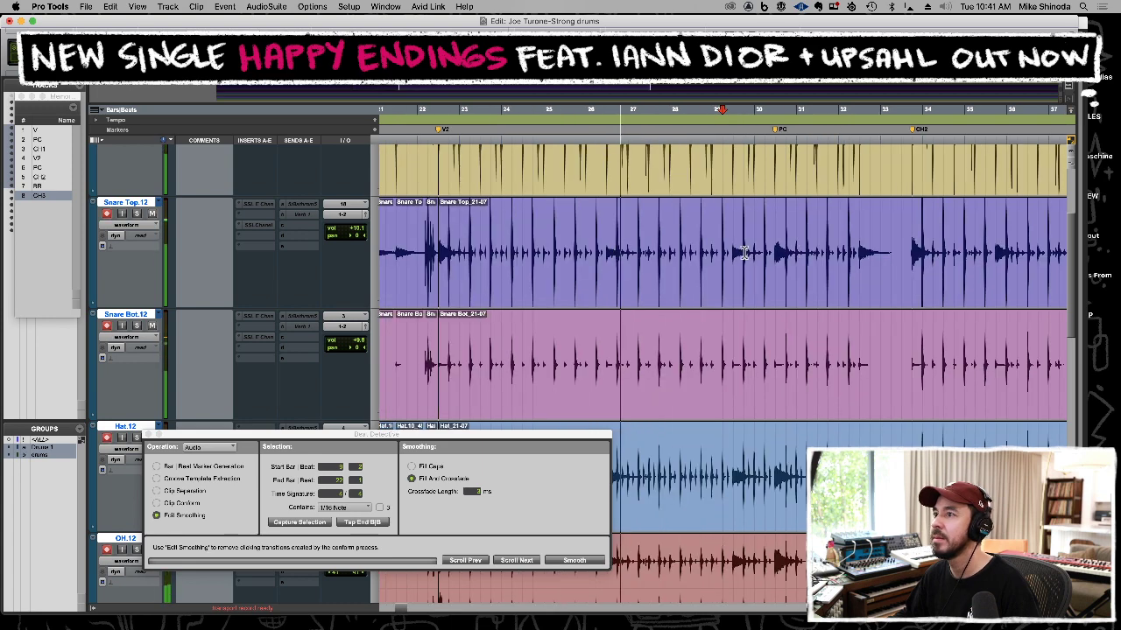
pyautogui.scroll(-2, 744, 253)
pyautogui.scroll(3, 743, 253)
pyautogui.moveTo(638, 292); pyautogui.dragTo(659, 292)
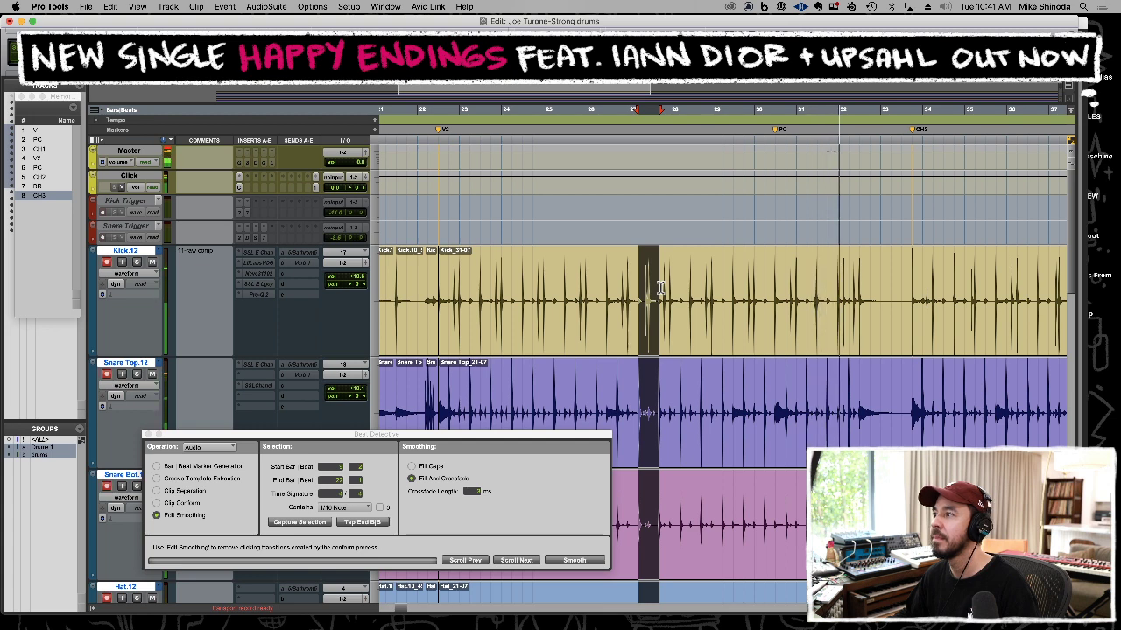
pyautogui.press('space')
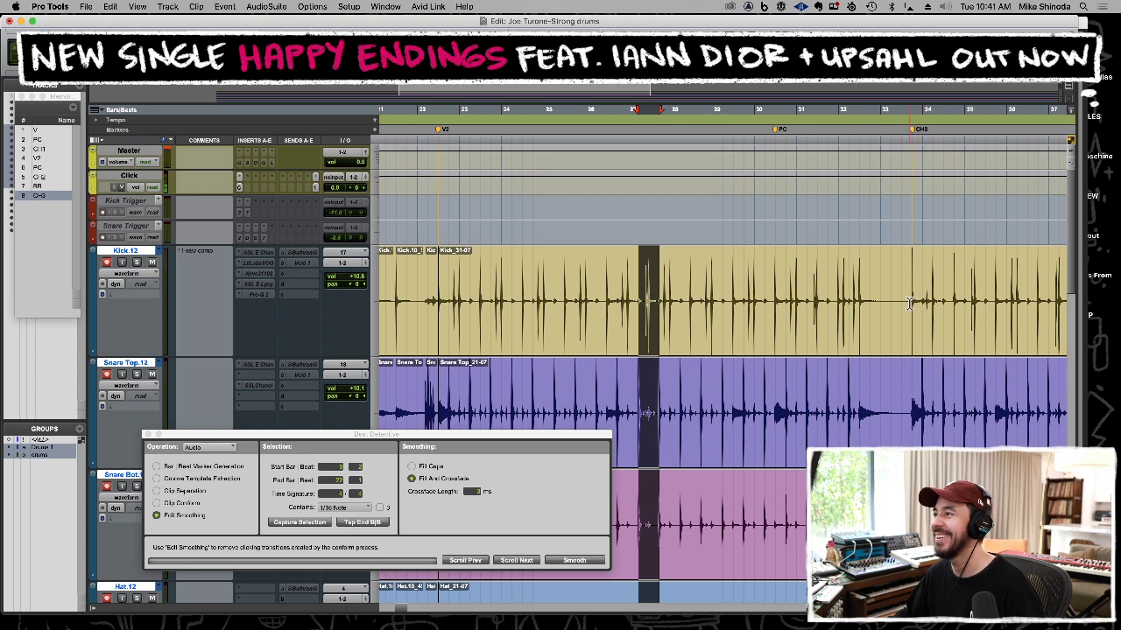
pyautogui.click(910, 303)
pyautogui.press('super+e')
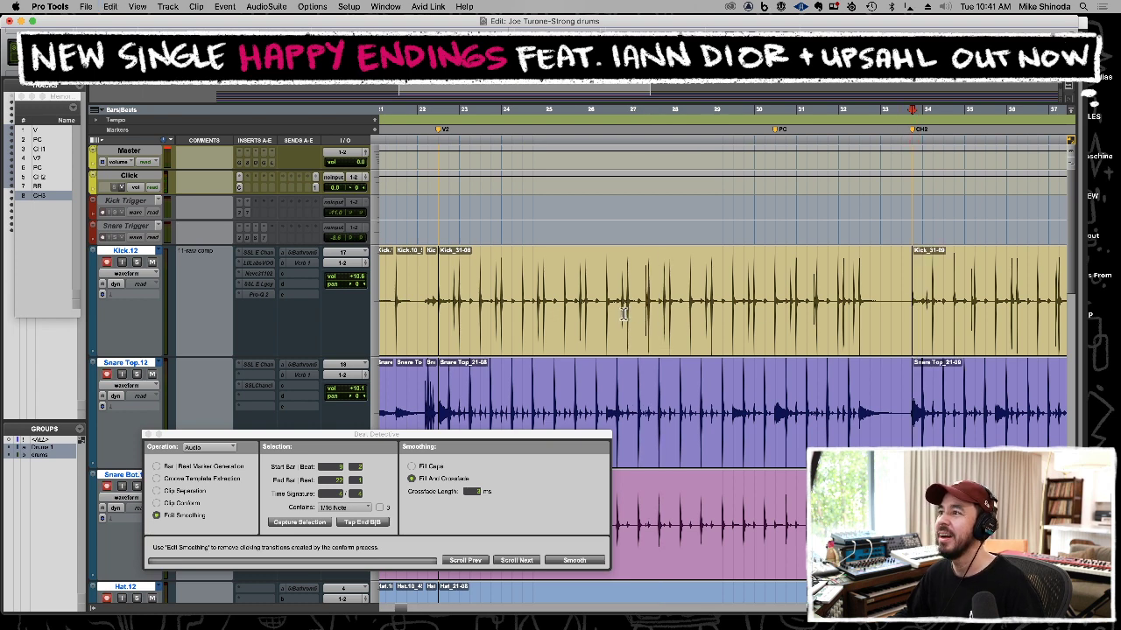
# Copy the grouped drums from bar 27 beat 2 to beat 4, paste them at bar 23 beat 4, and play back the edit.
pyautogui.moveTo(637, 320); pyautogui.dragTo(655, 321)
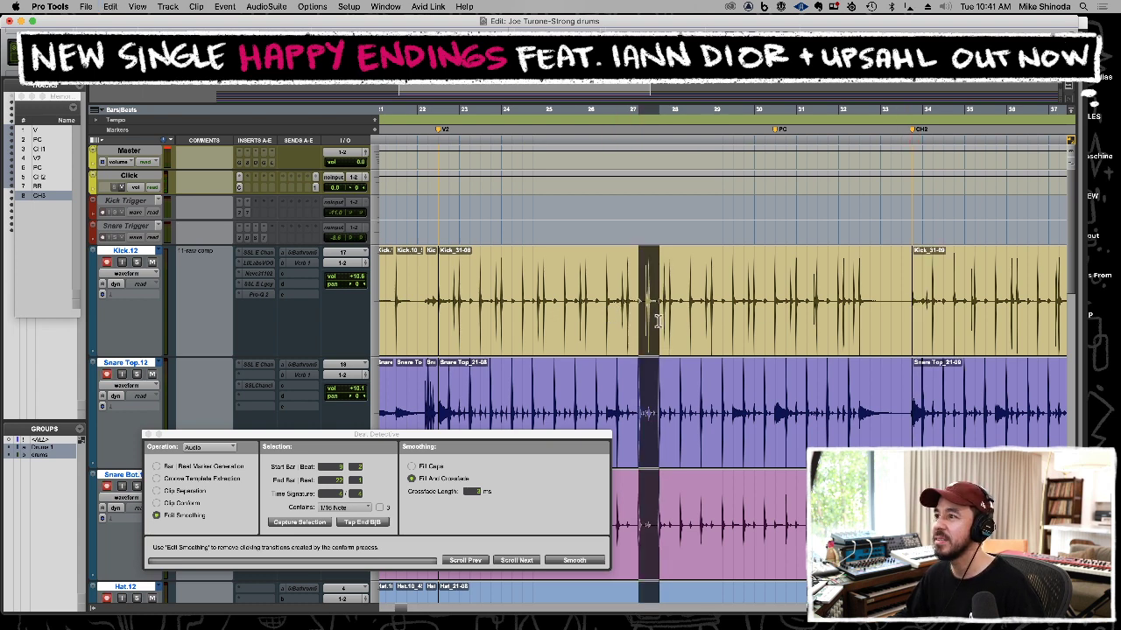
pyautogui.click(438, 327)
pyautogui.press('space')
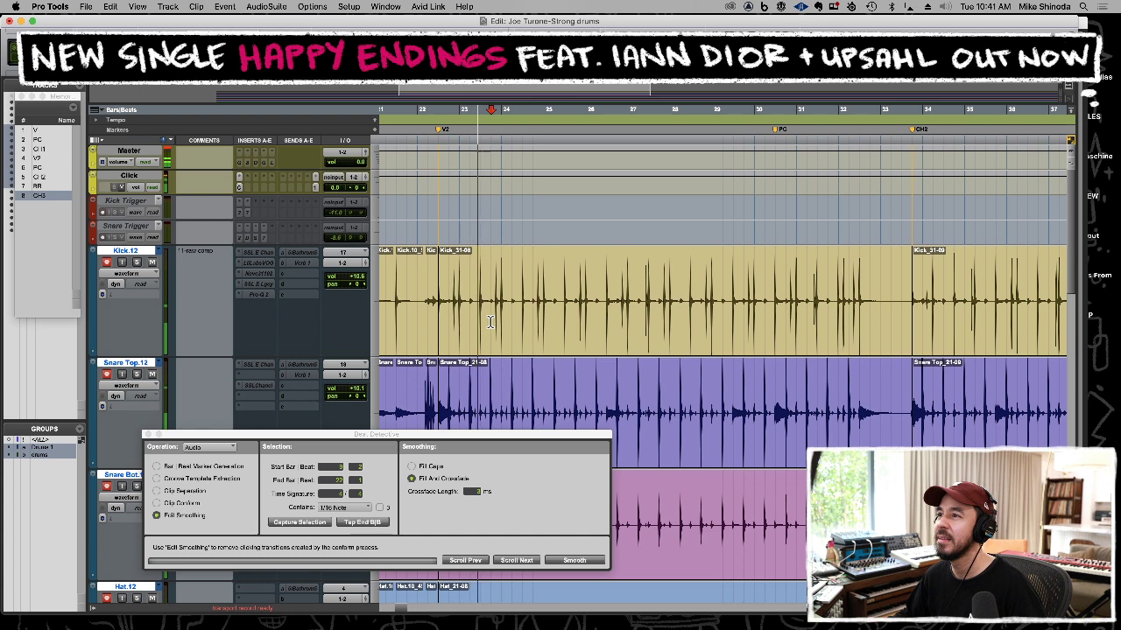
pyautogui.press('space')
pyautogui.press('super+s')
pyautogui.press('super+v')
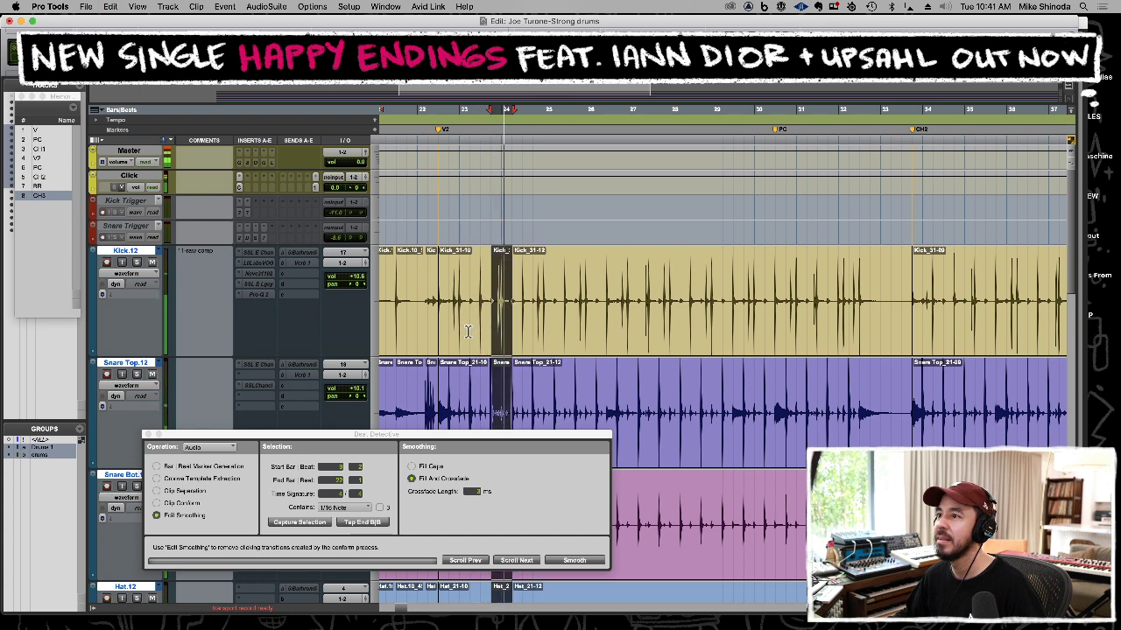
pyautogui.click(467, 331)
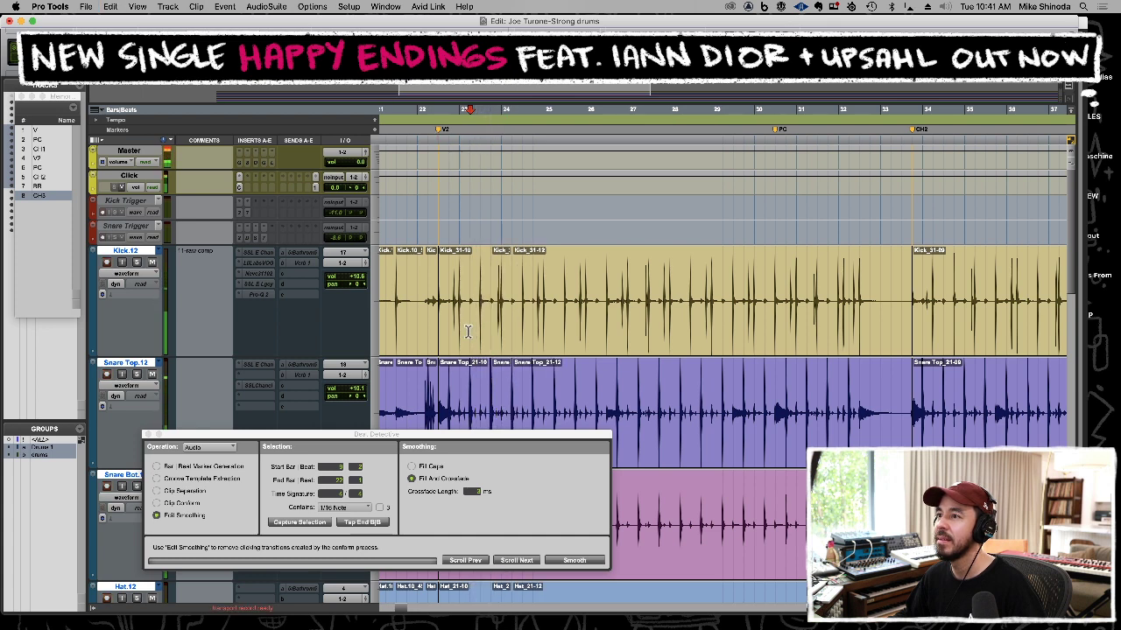
pyautogui.press('space')
# Look through drum playlists .01, .02 and .07 for comparison, and return to the .12 comp playlist.
pyautogui.click(158, 251)
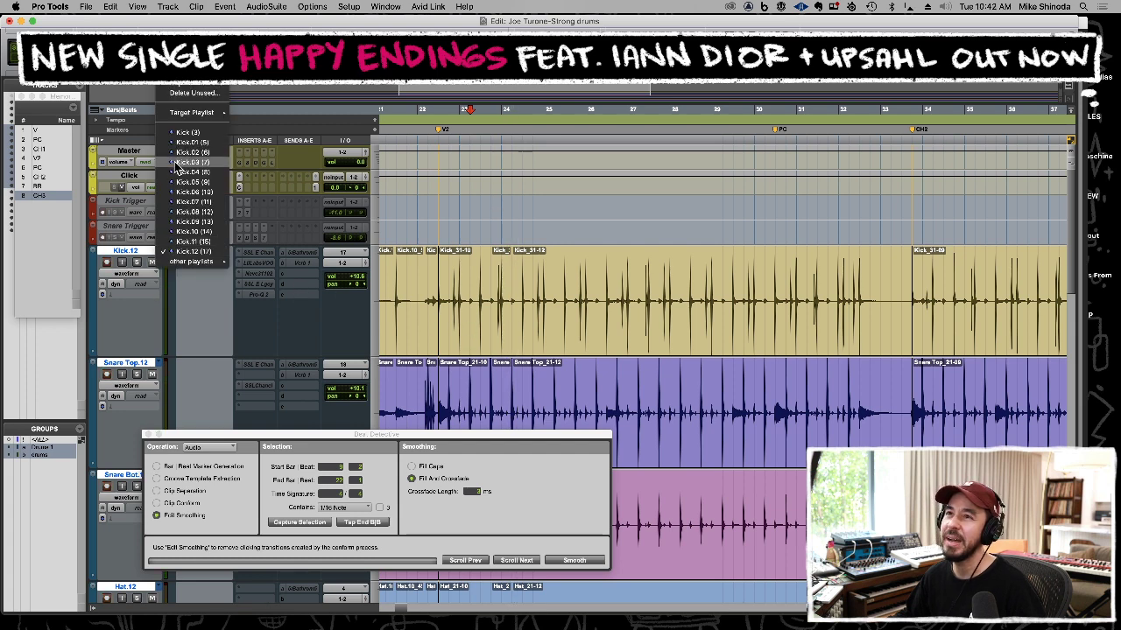
pyautogui.click(190, 141)
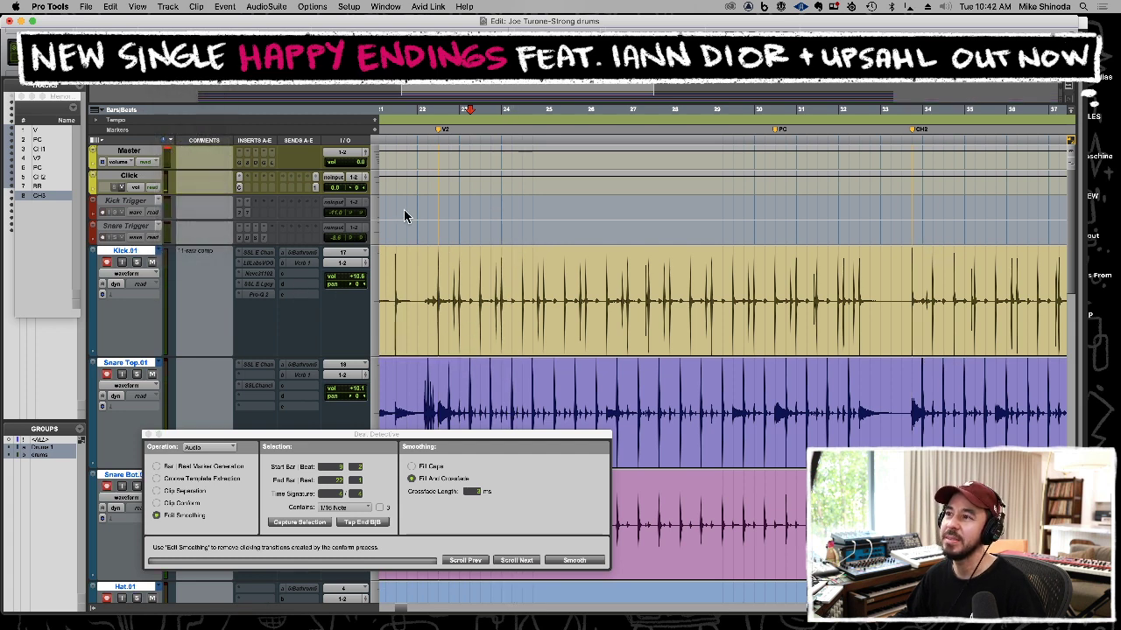
pyautogui.click(157, 254)
pyautogui.click(163, 261)
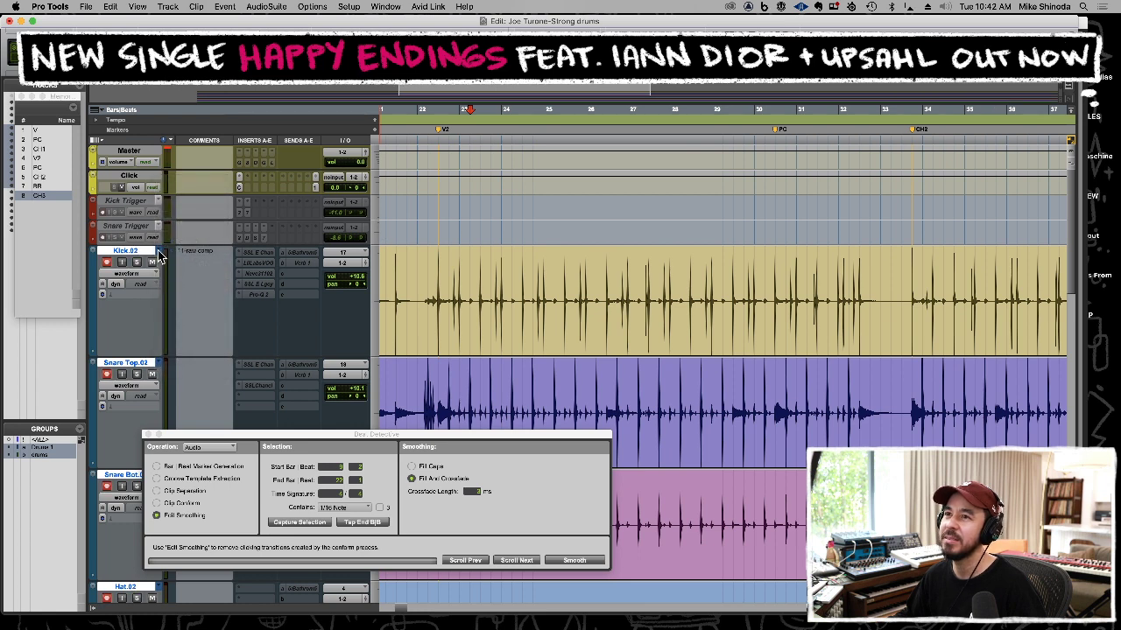
pyautogui.click(161, 259)
pyautogui.click(169, 301)
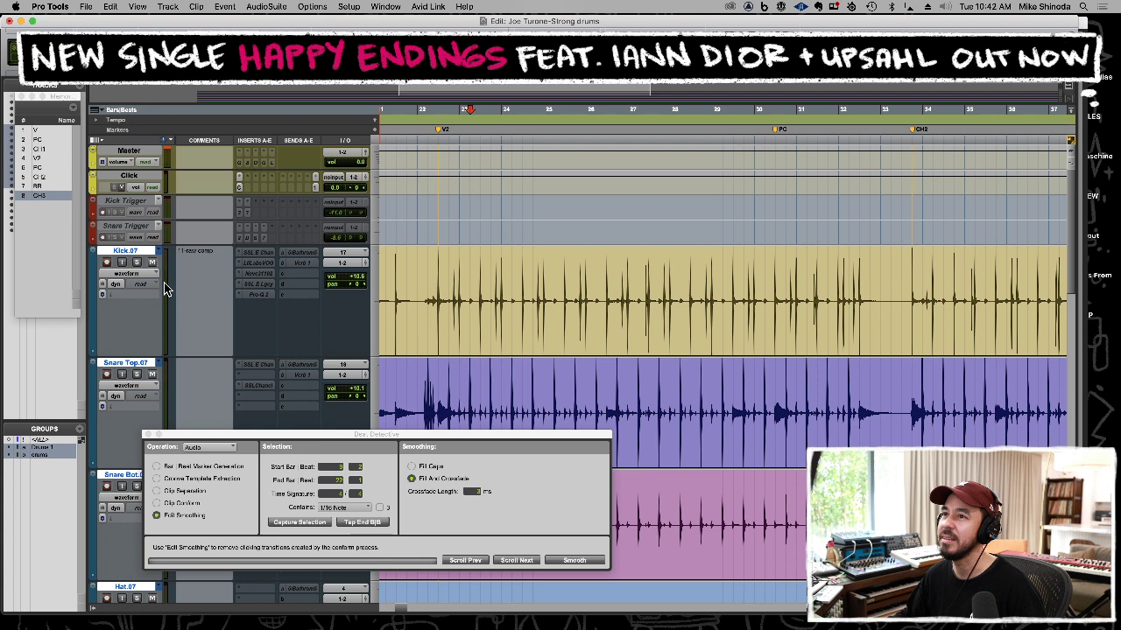
pyautogui.click(157, 257)
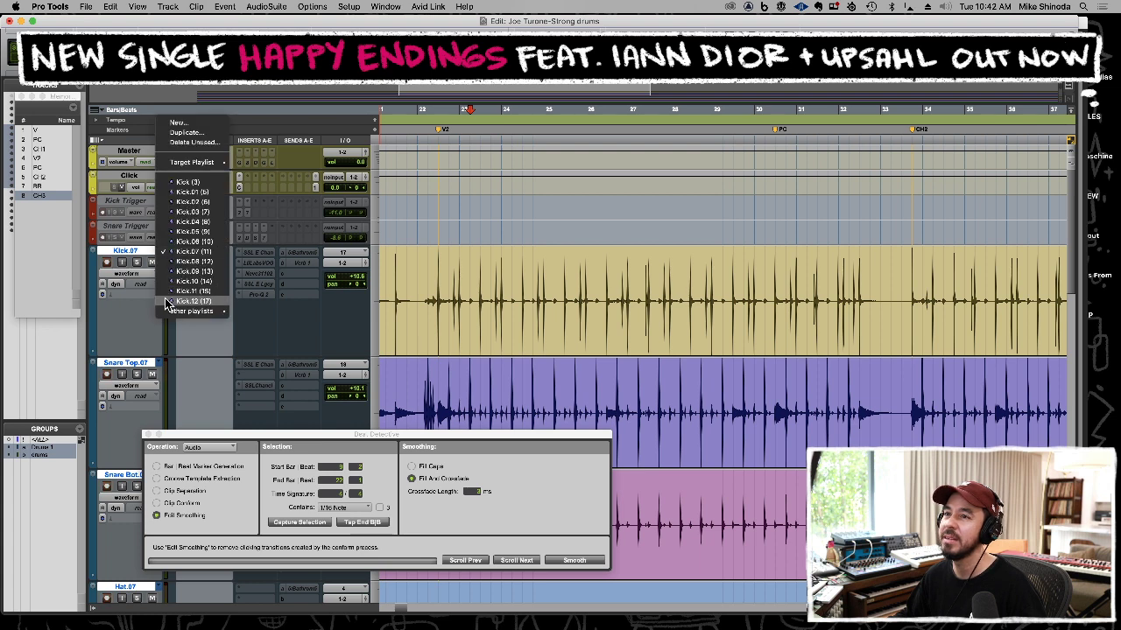
pyautogui.click(224, 303)
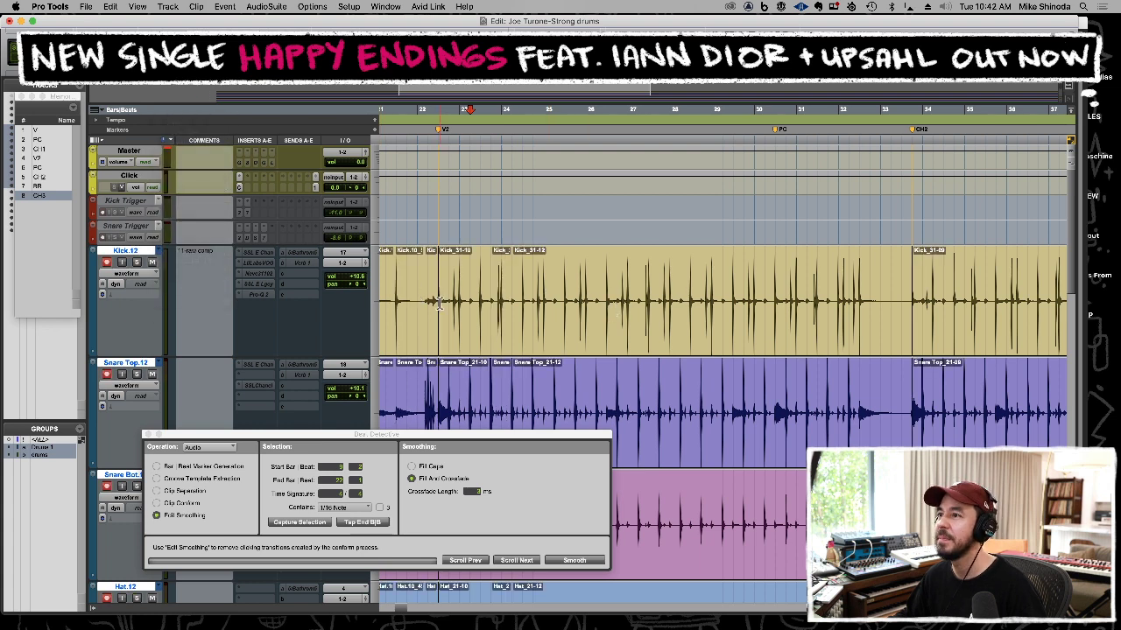
# Play back the drums from the fill in bar 22 into V2, and from the CH2 marker.
pyautogui.scroll(-2, 613, 304)
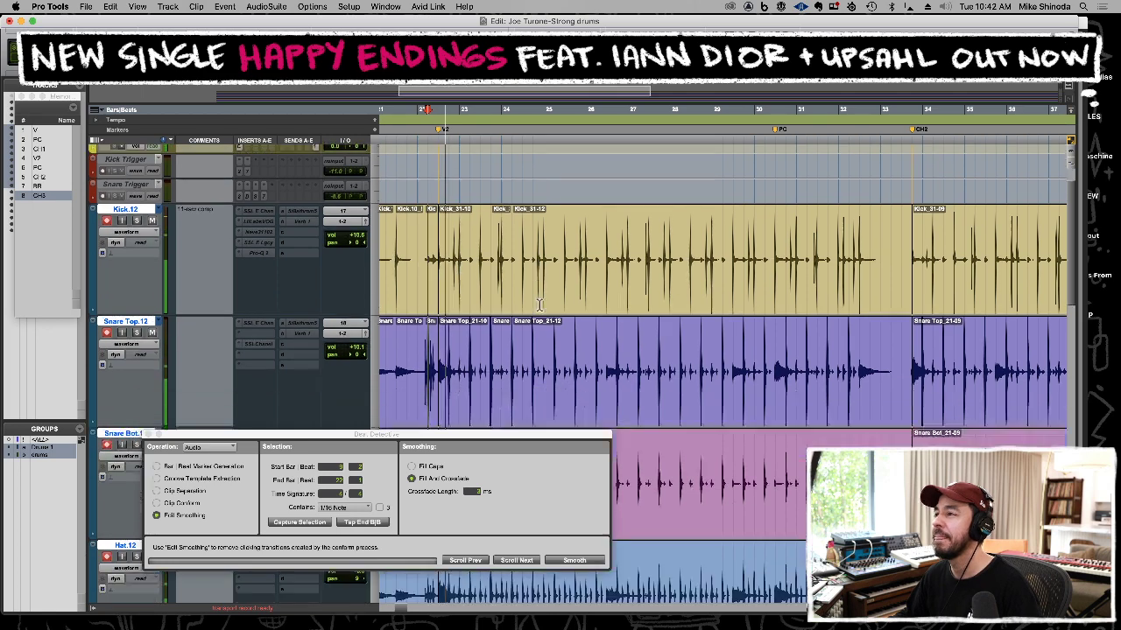
pyautogui.press('r')
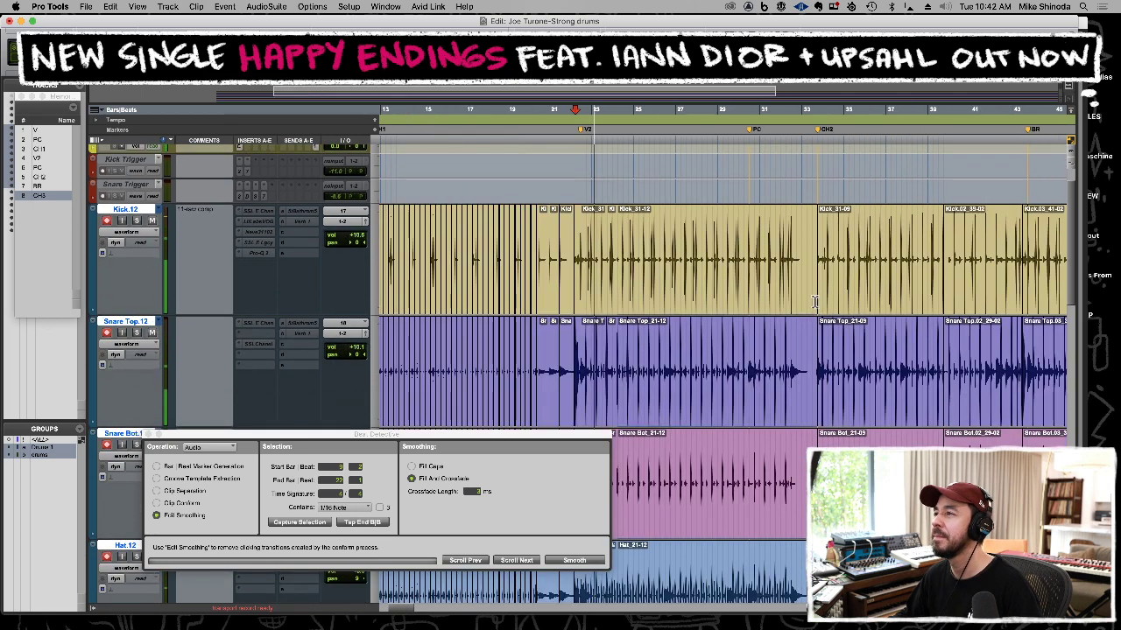
pyautogui.click(865, 259)
pyautogui.press('t')
pyautogui.press('t')
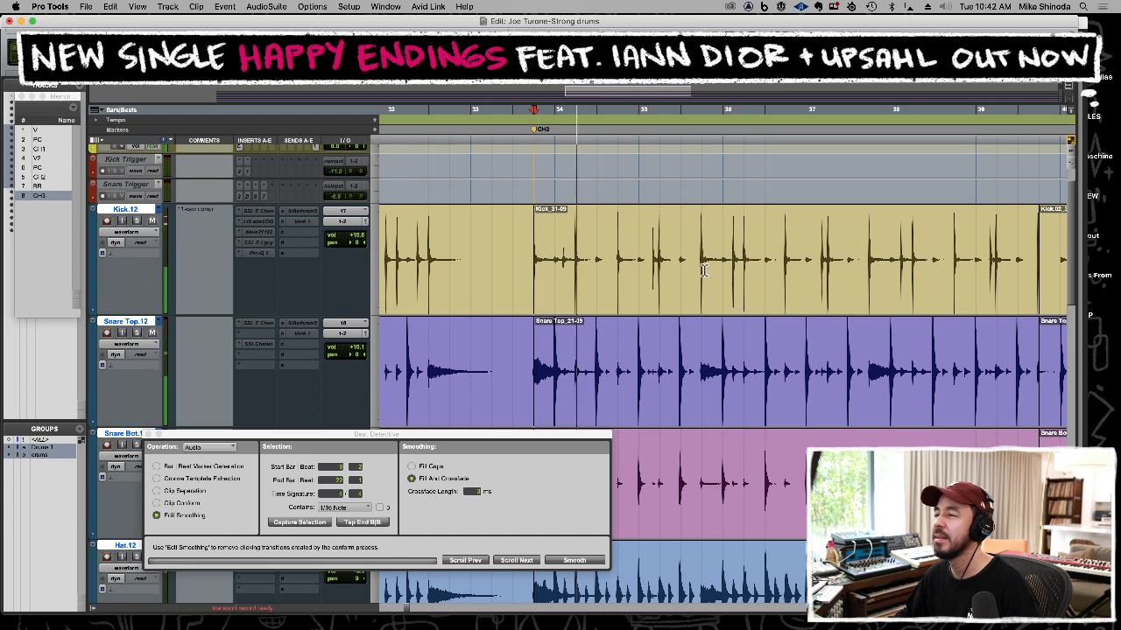
pyautogui.press('super+bracketleft')
pyautogui.press('super+bracketleft')
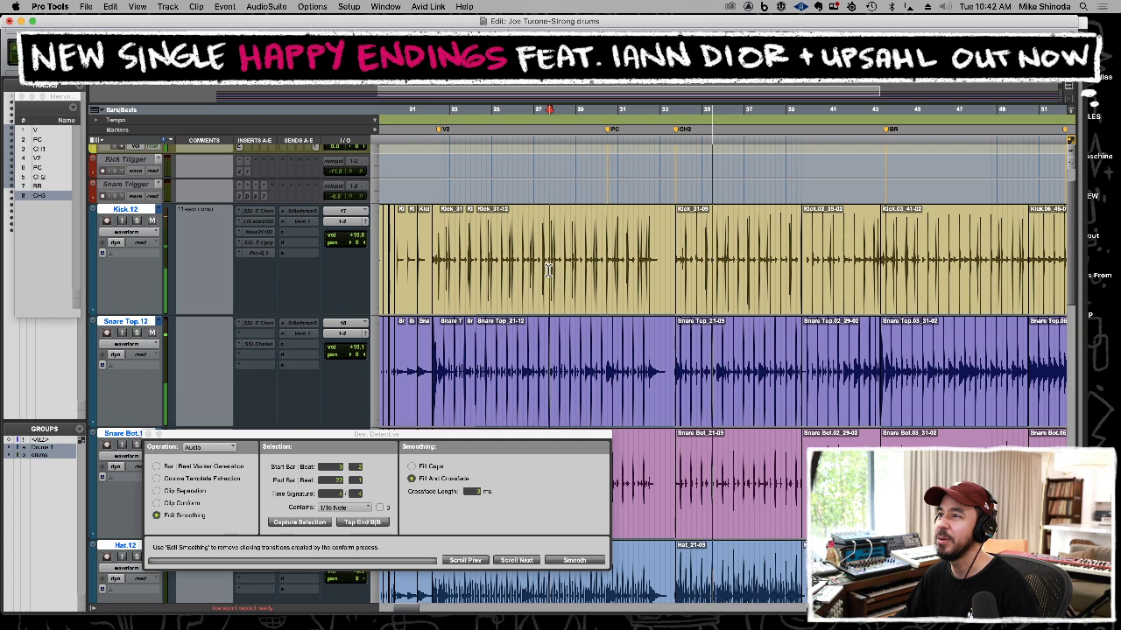
# Play back the second verse from V2 and examine the pasted section's edit points at bar 23 beat 4 and bar 24 beat 2.
pyautogui.press('super+bracketright')
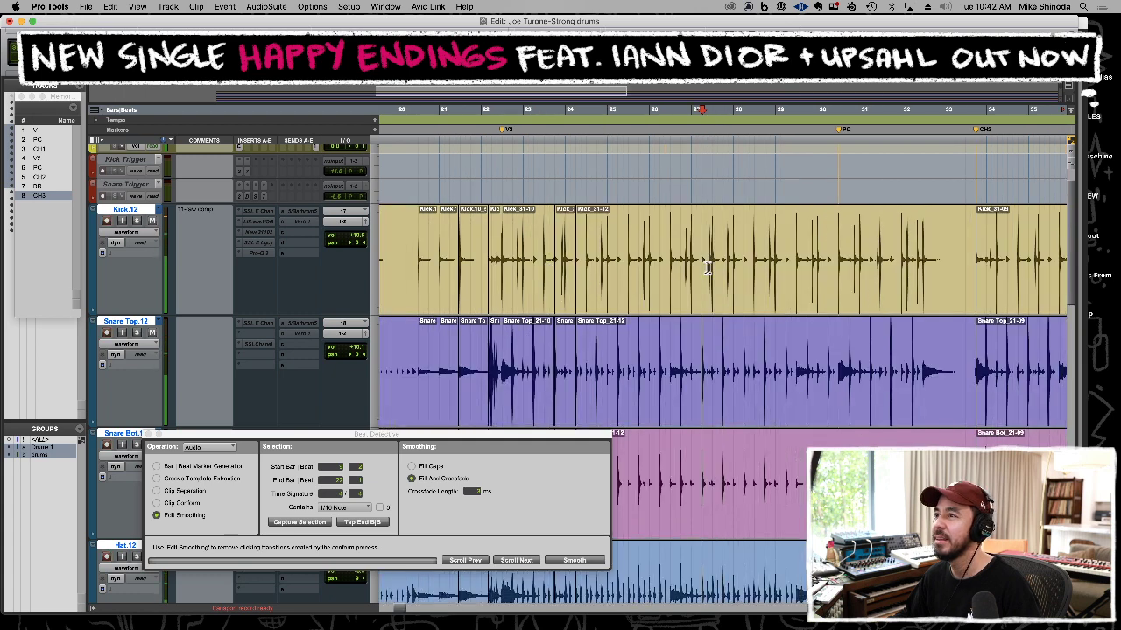
pyautogui.hscroll(-2, 708, 267)
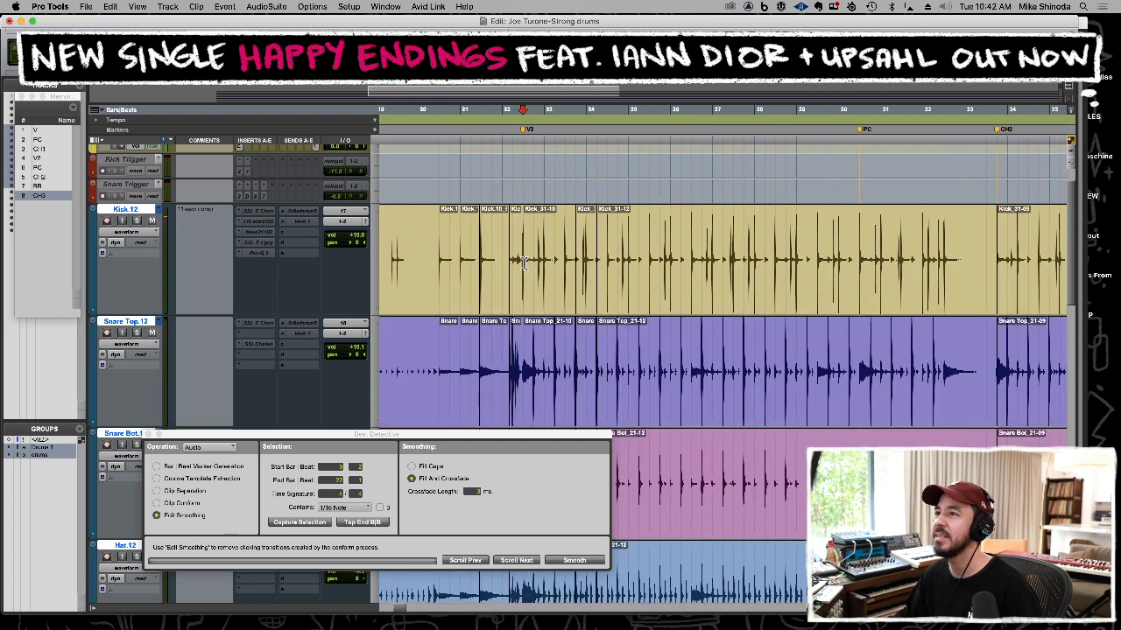
pyautogui.press('super+bracketright')
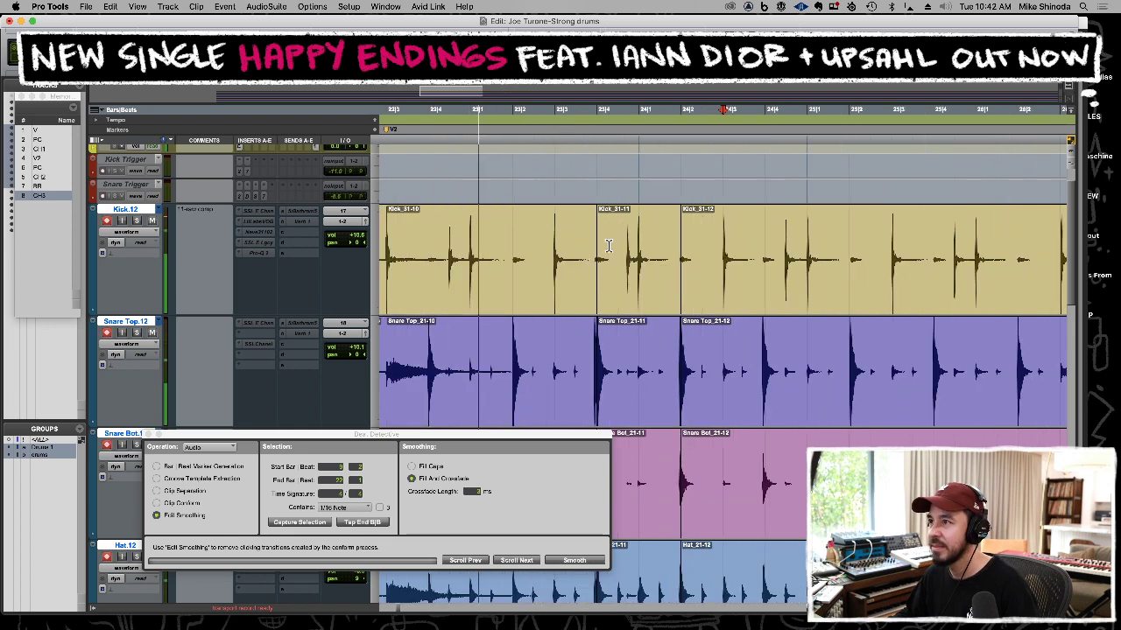
pyautogui.press('super+bracketright')
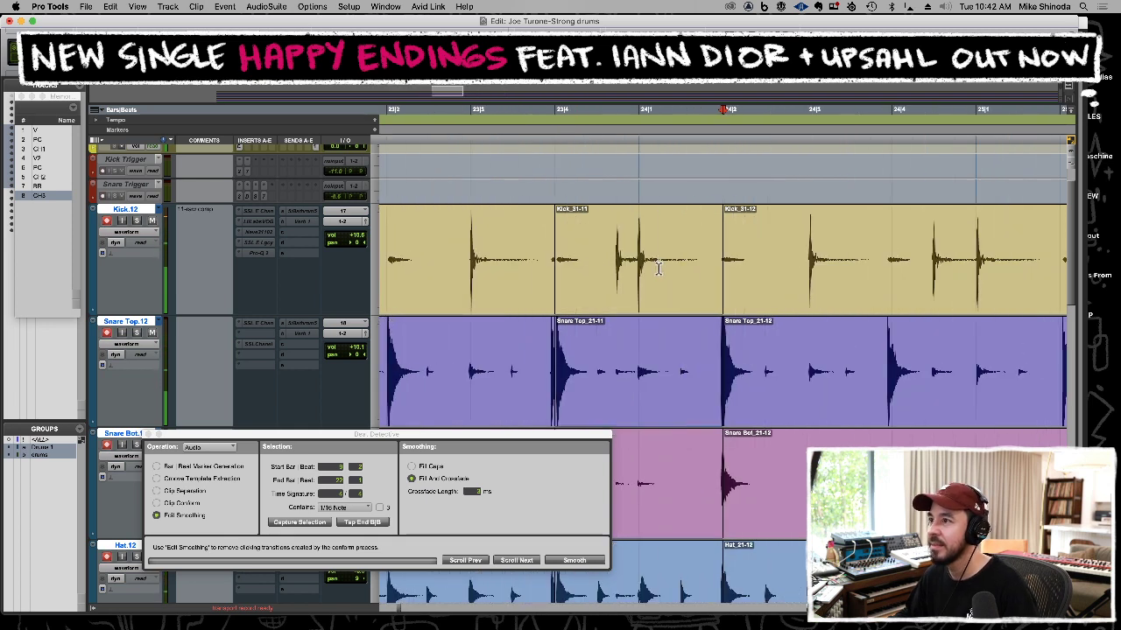
# Trim the grouped drum clips on both sides of the edit at bar 23 beat 4, leaving a short gap before the snare hit.
pyautogui.moveTo(547, 276)
pyautogui.mouseDown()
pyautogui.moveTo(605, 277)
pyautogui.moveTo(551, 277)
pyautogui.mouseUp()
pyautogui.press('Tab')
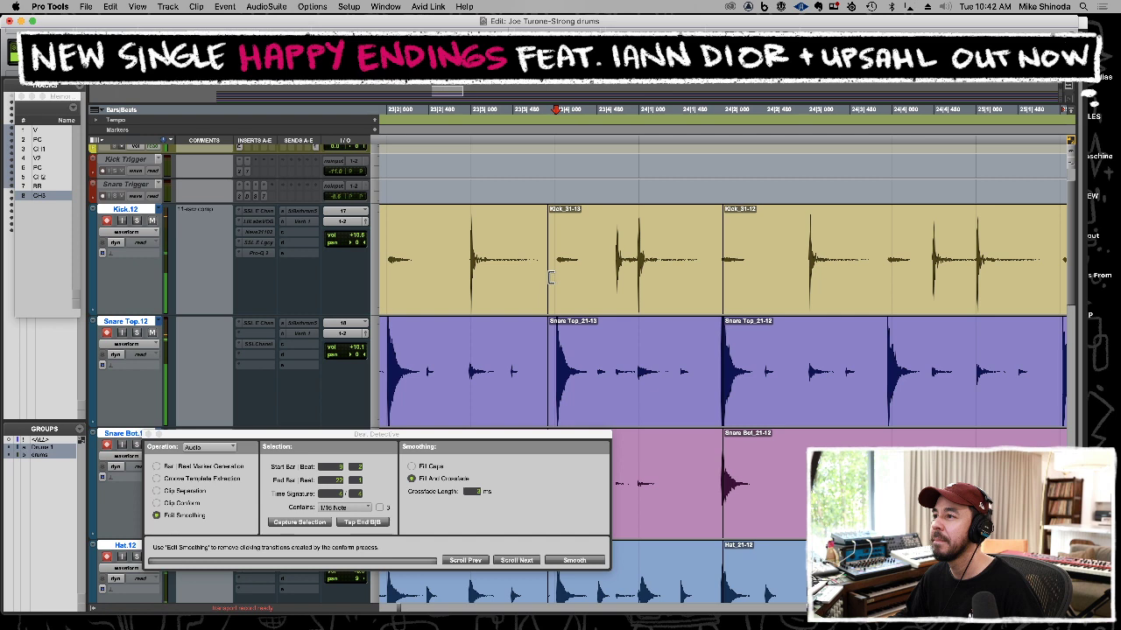
pyautogui.click(556, 277)
pyautogui.click(546, 278)
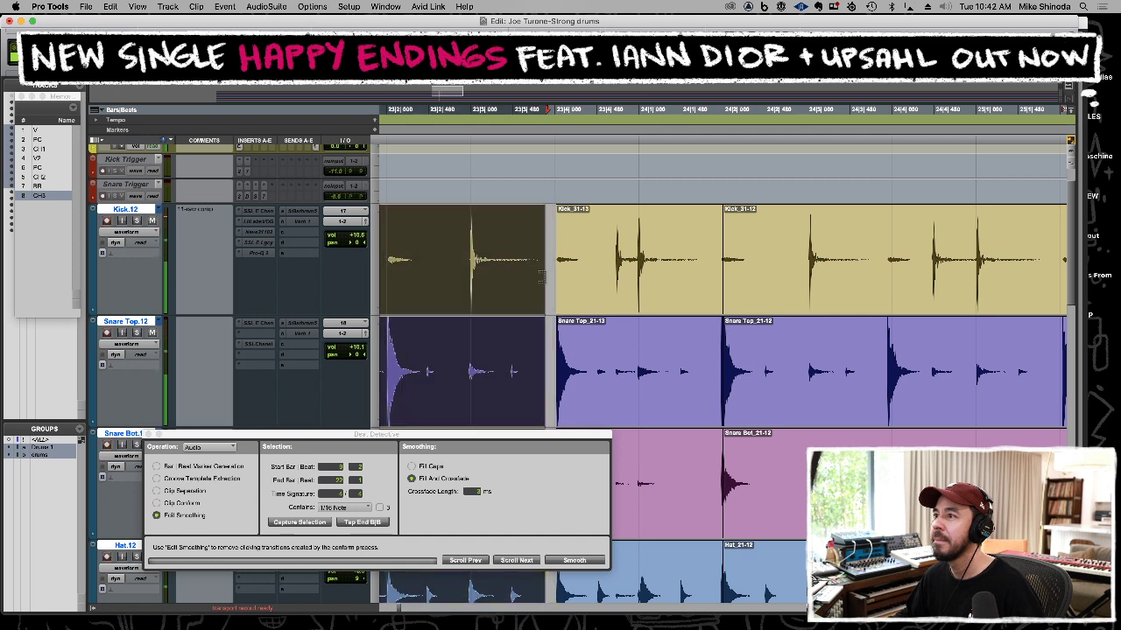
# Select the drums from V2 to CH2, capture and analyze them for Clip Separation, and separate them at 22% sensitivity.
pyautogui.press('r')
pyautogui.press('r')
pyautogui.press('r')
pyautogui.press('r')
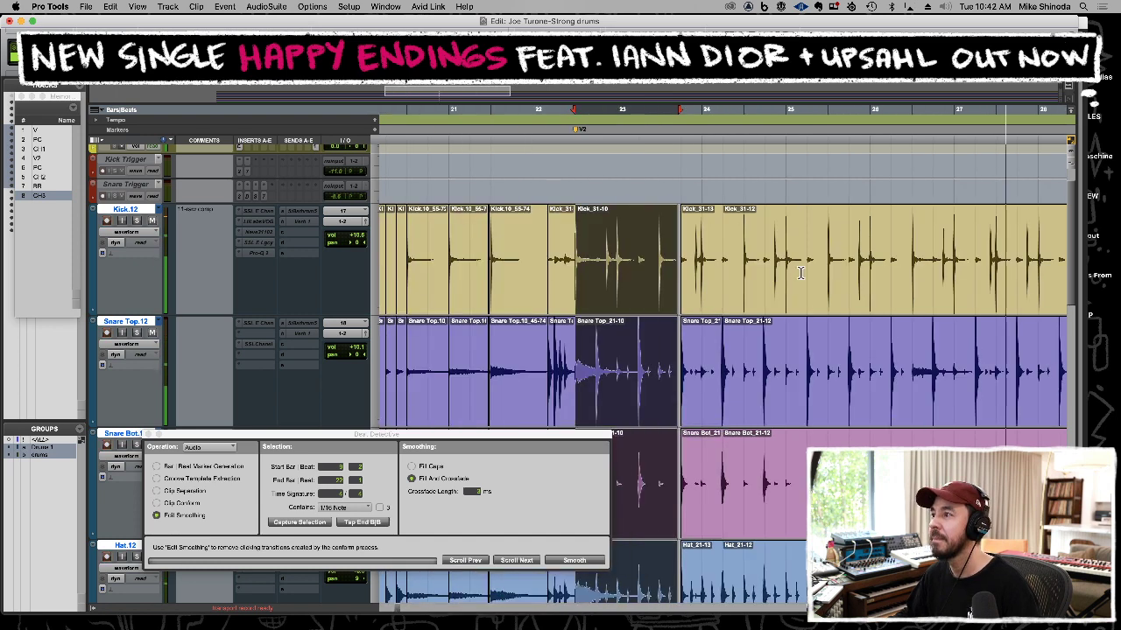
pyautogui.press('super+bracketright')
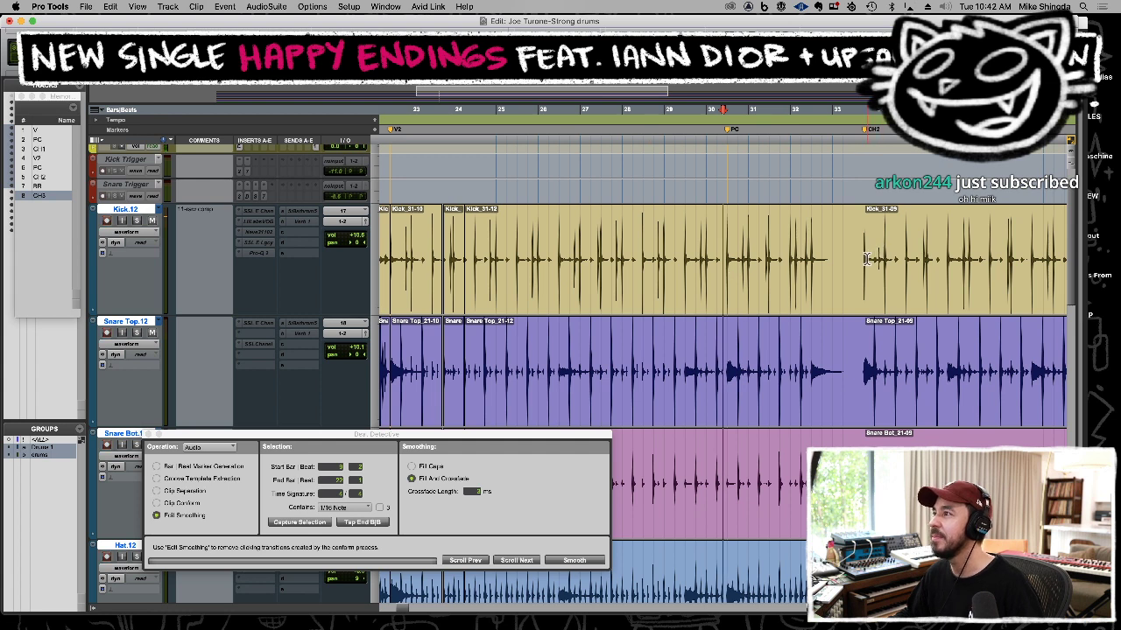
pyautogui.moveTo(864, 259); pyautogui.dragTo(388, 289)
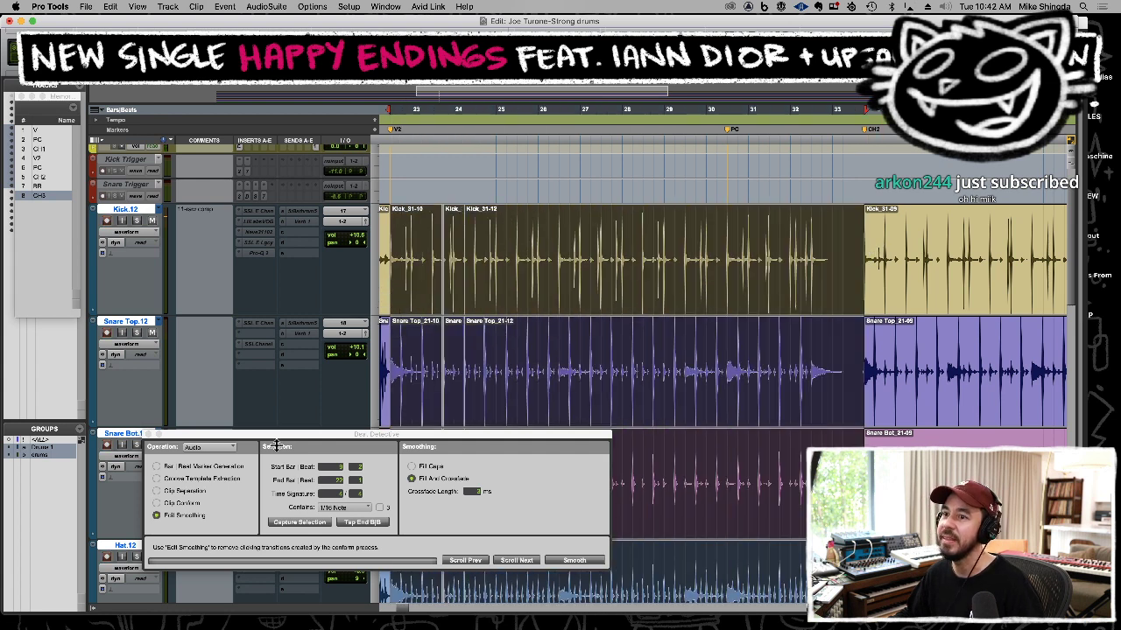
pyautogui.click(157, 492)
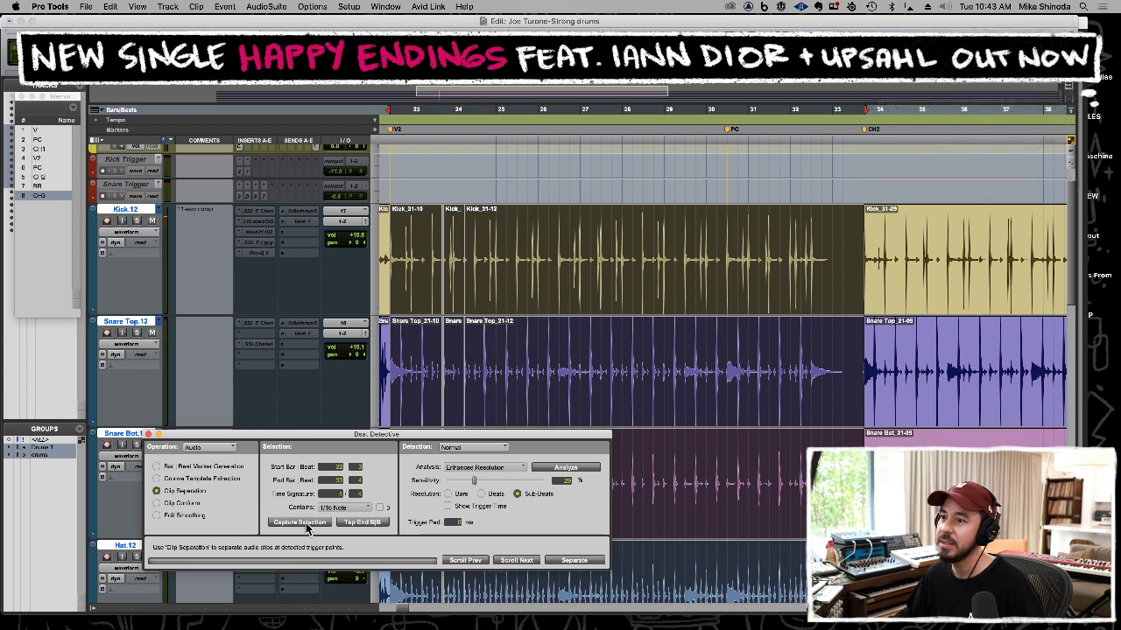
pyautogui.click(565, 468)
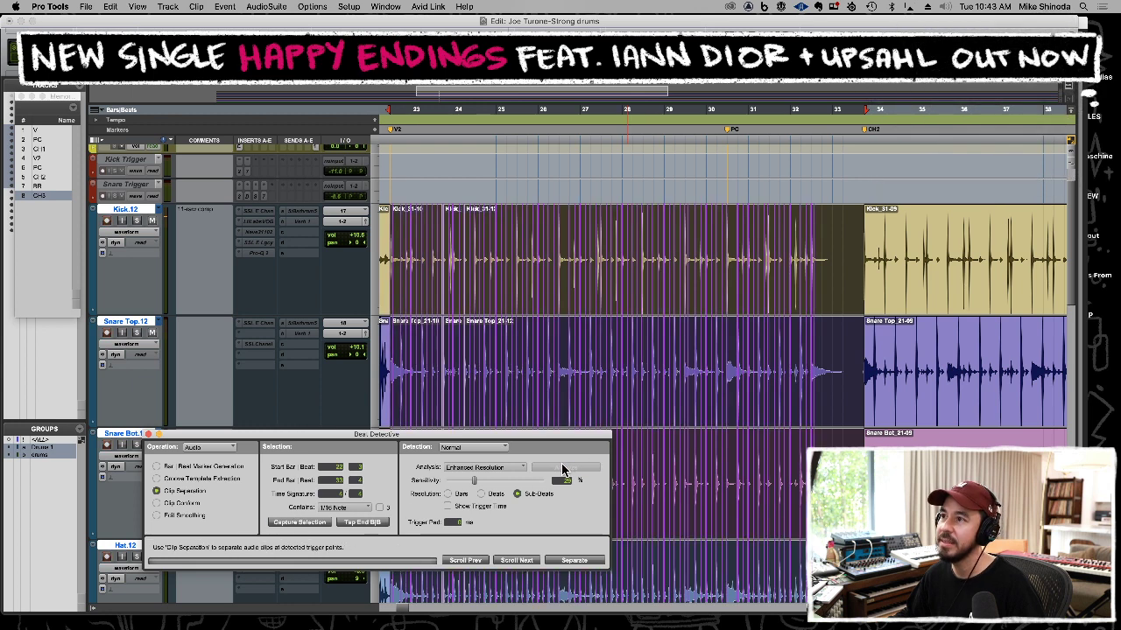
pyautogui.moveTo(473, 483); pyautogui.dragTo(469, 483)
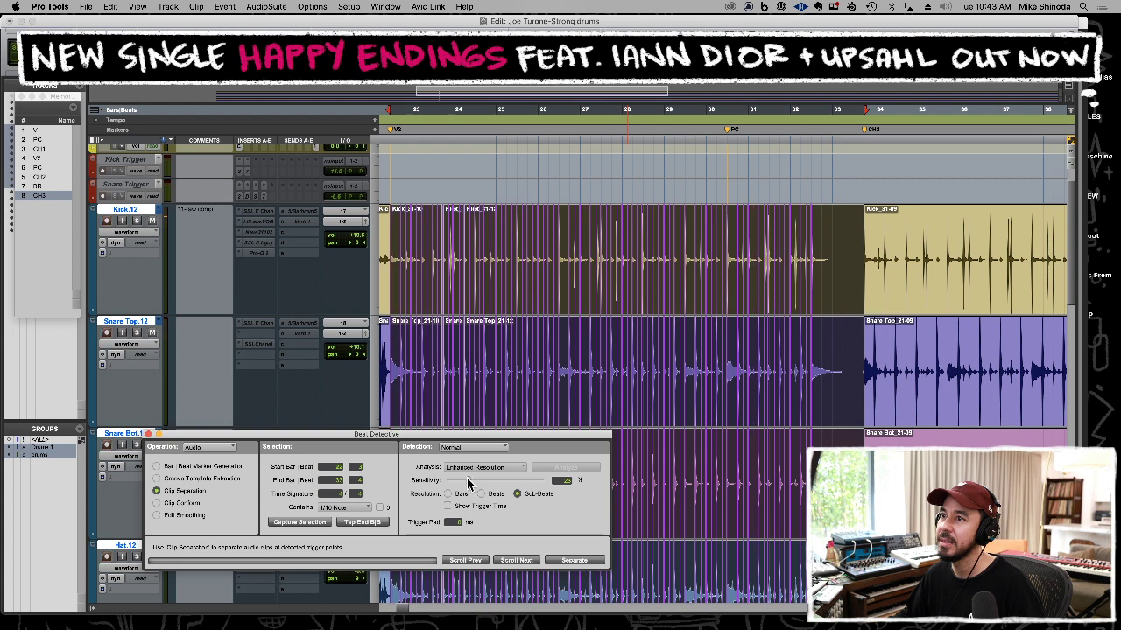
pyautogui.moveTo(469, 483); pyautogui.dragTo(467, 483)
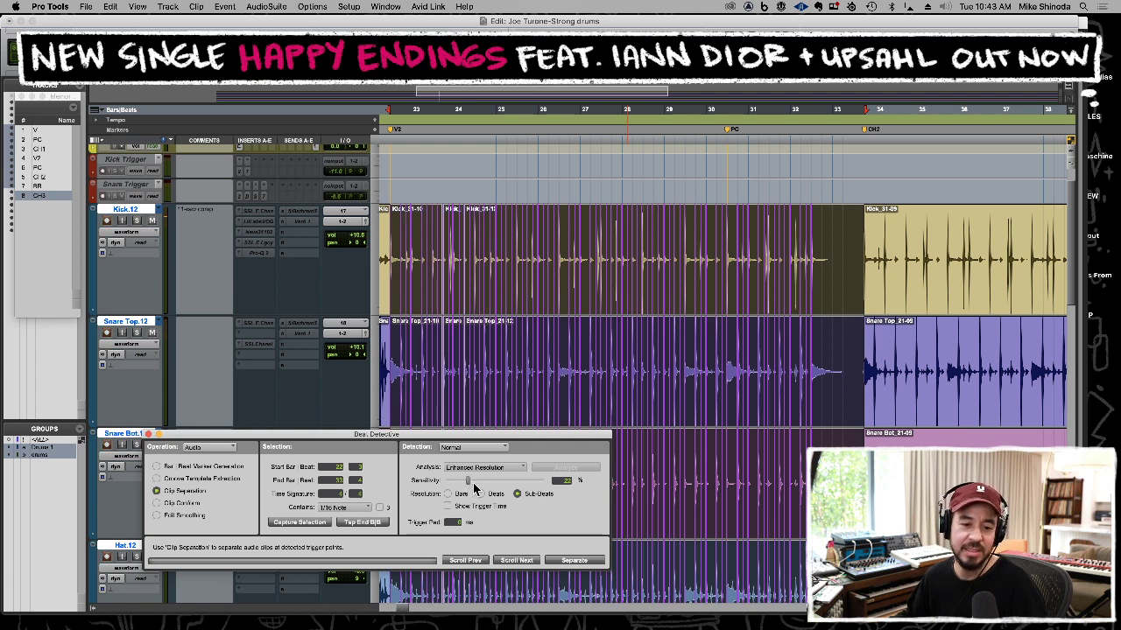
pyautogui.click(575, 560)
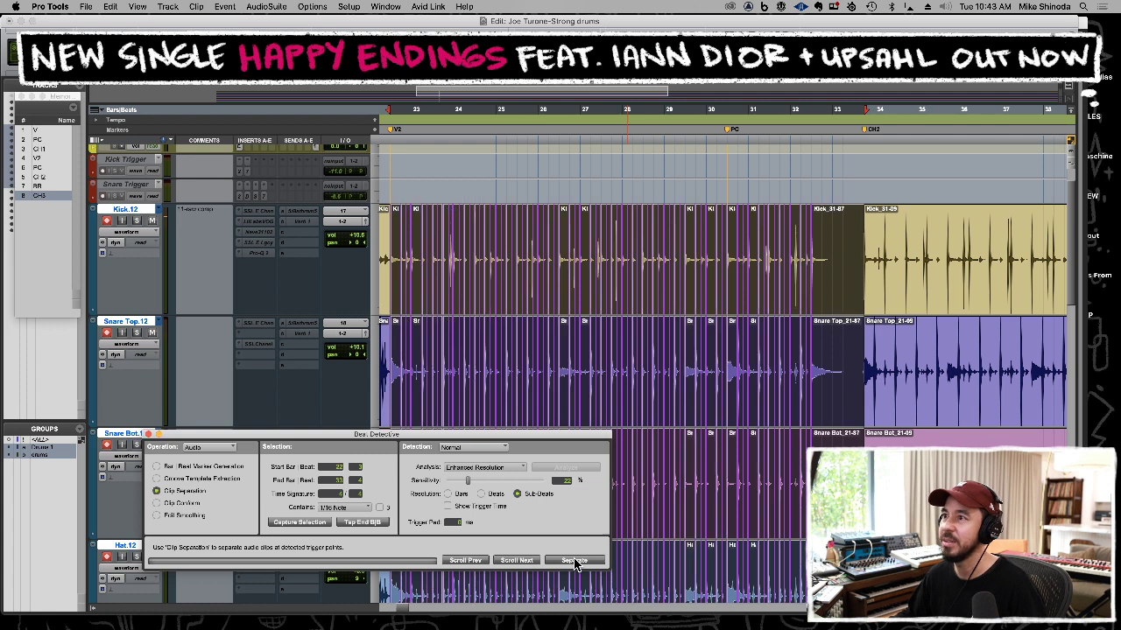
# Conform the separated V2 drum clips with Standard conform, and smooth the edits with Fill And Crossfade.
pyautogui.click(157, 503)
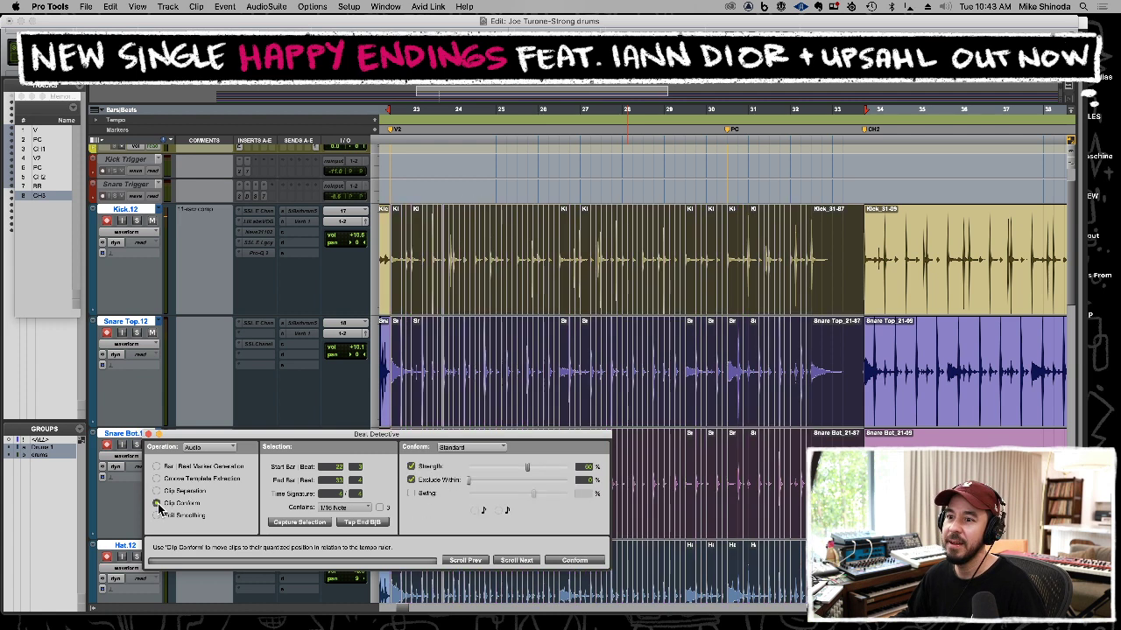
pyautogui.click(573, 561)
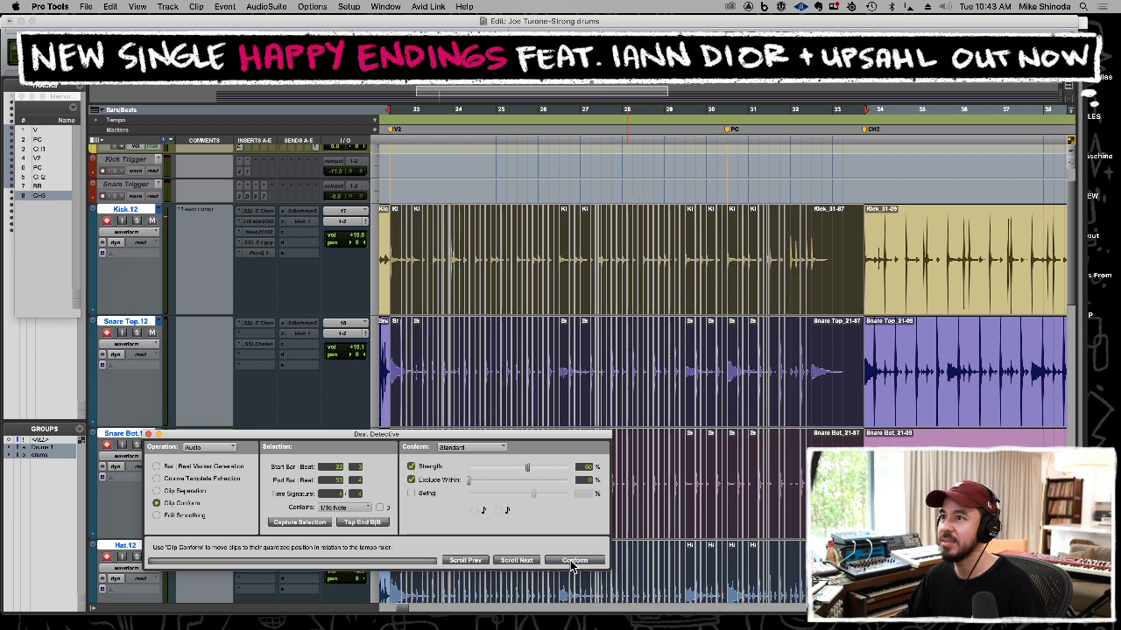
pyautogui.click(157, 515)
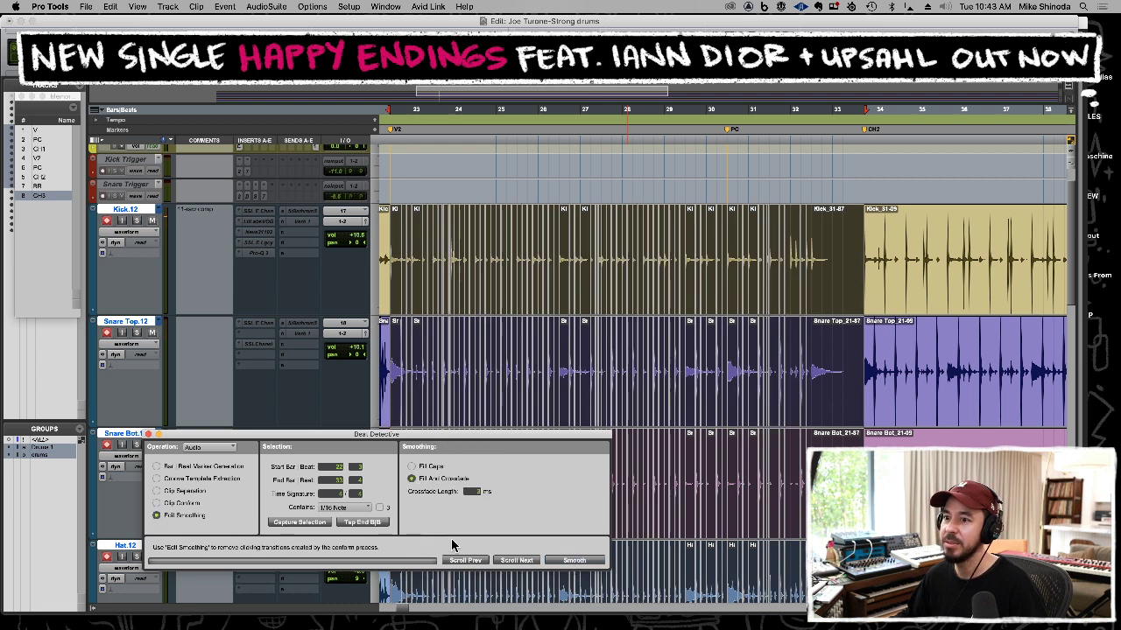
pyautogui.click(566, 561)
# Play back the conformed drums from the fill in bar 22 and look over the edits through bar 25.
pyautogui.click(397, 278)
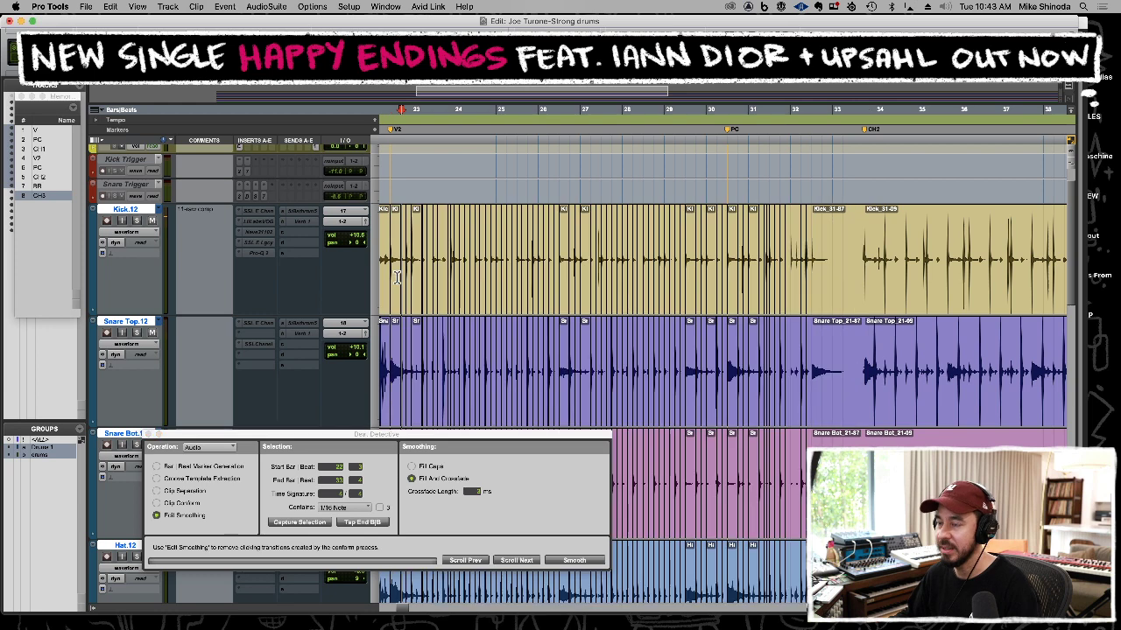
pyautogui.press('t')
pyautogui.press('t')
pyautogui.click(624, 272)
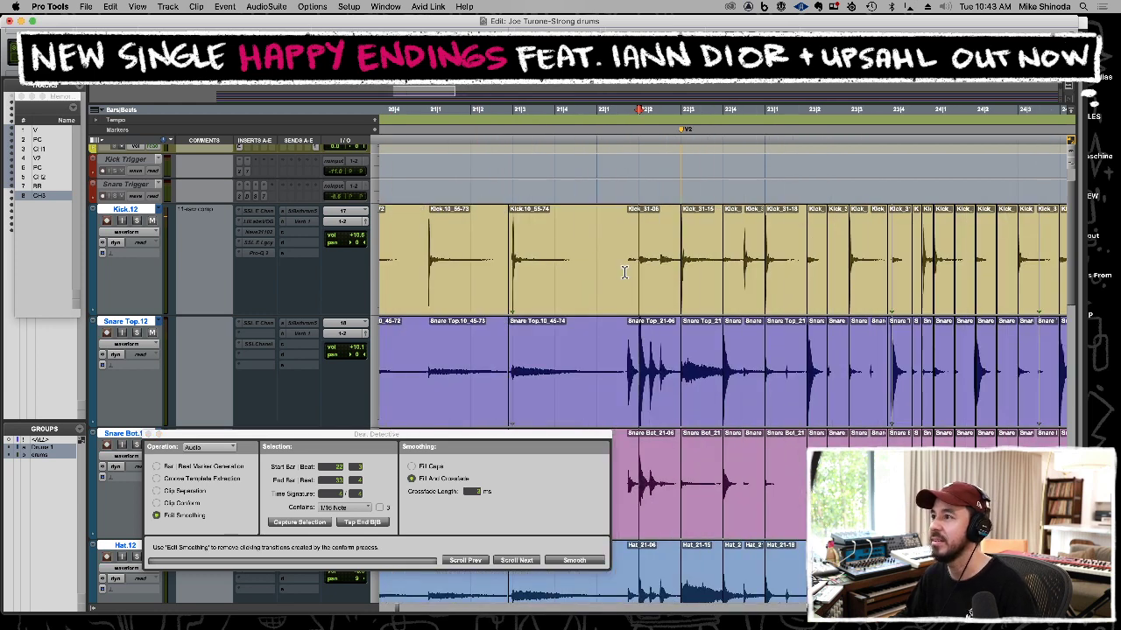
pyautogui.press('space')
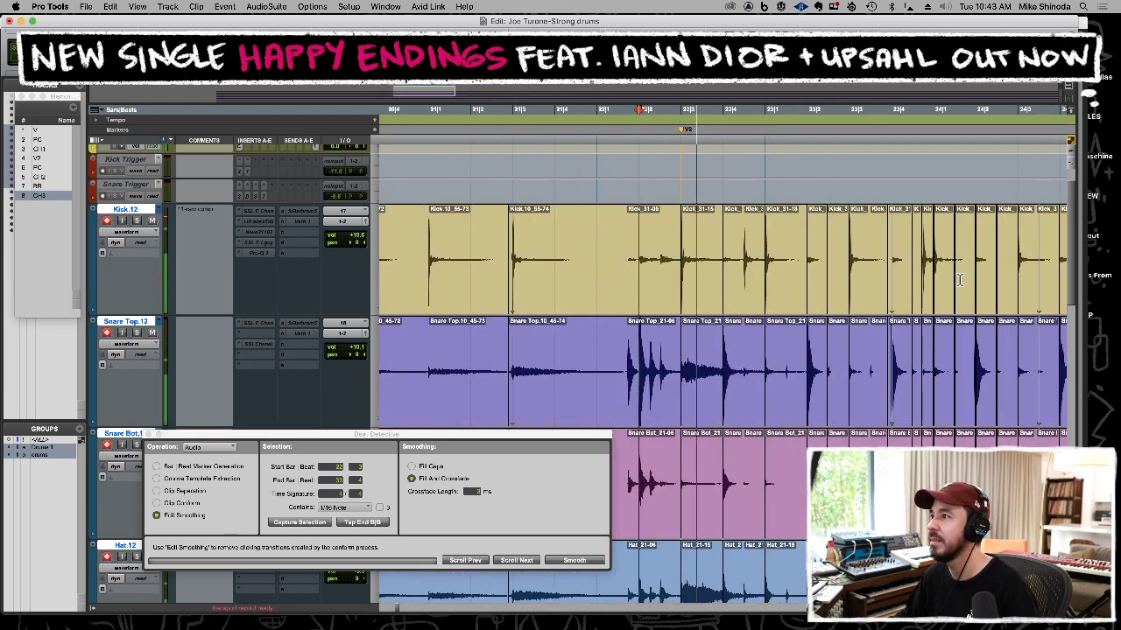
pyautogui.click(963, 279)
pyautogui.press('t')
pyautogui.press('super+bracketleft')
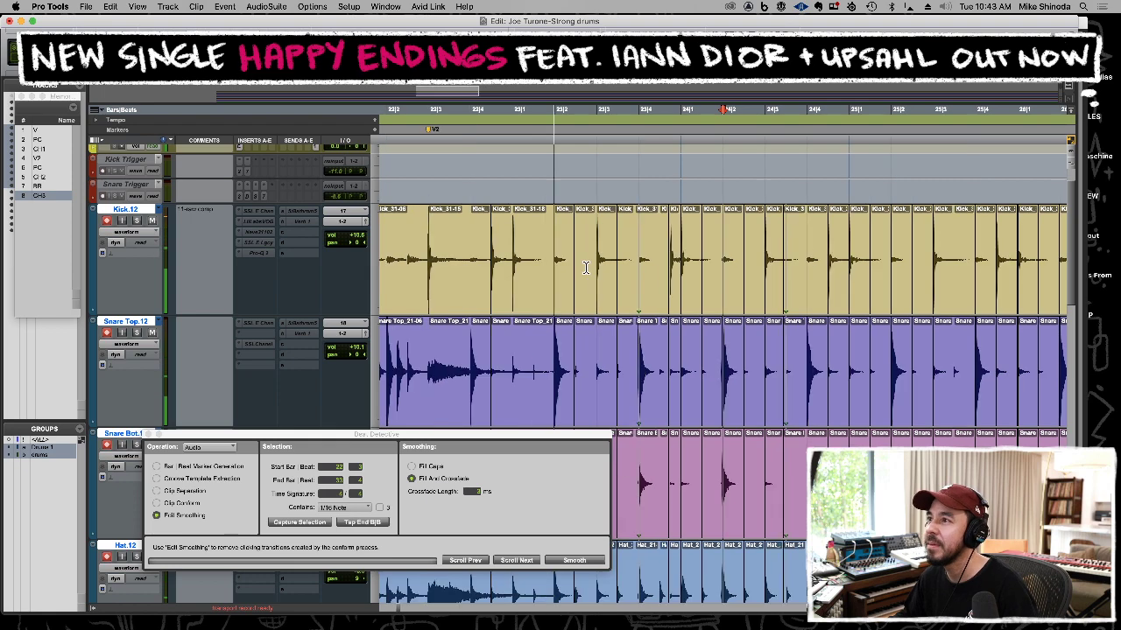
# Trim the start of the grouped drum clip halfway through bar 22 beat 4 slightly earlier, and play back from beat 4.
pyautogui.press('super+bracketright')
pyautogui.press('super+bracketright')
pyautogui.scroll(-3, 574, 260)
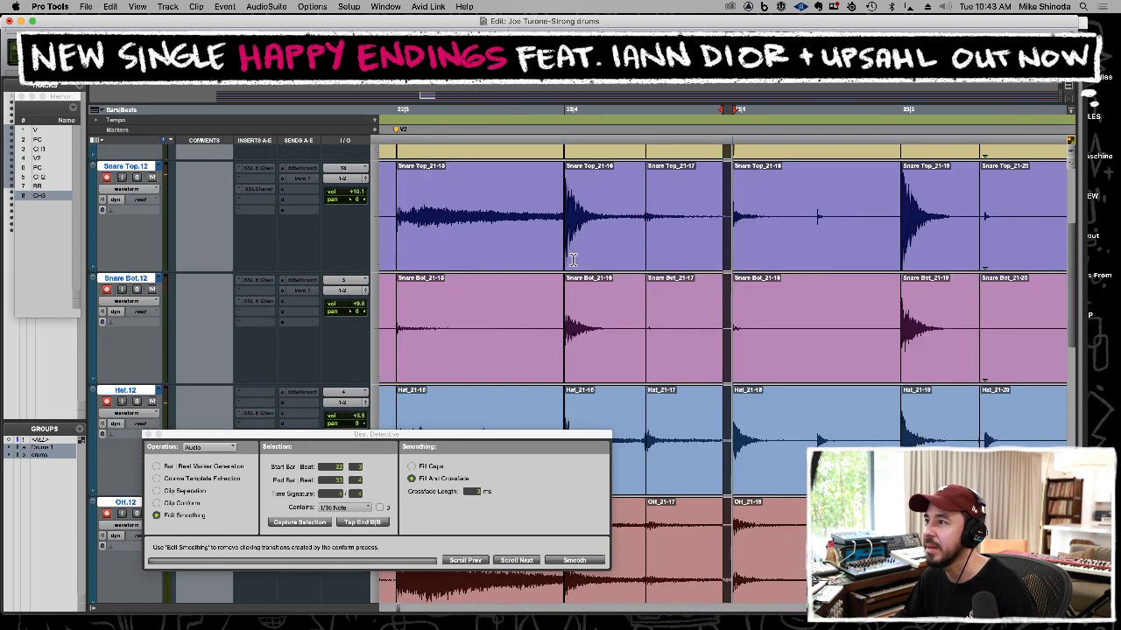
pyautogui.scroll(1, 573, 260)
pyautogui.press('super+bracketright')
pyautogui.press('super+bracketright')
pyautogui.press('super+bracketleft')
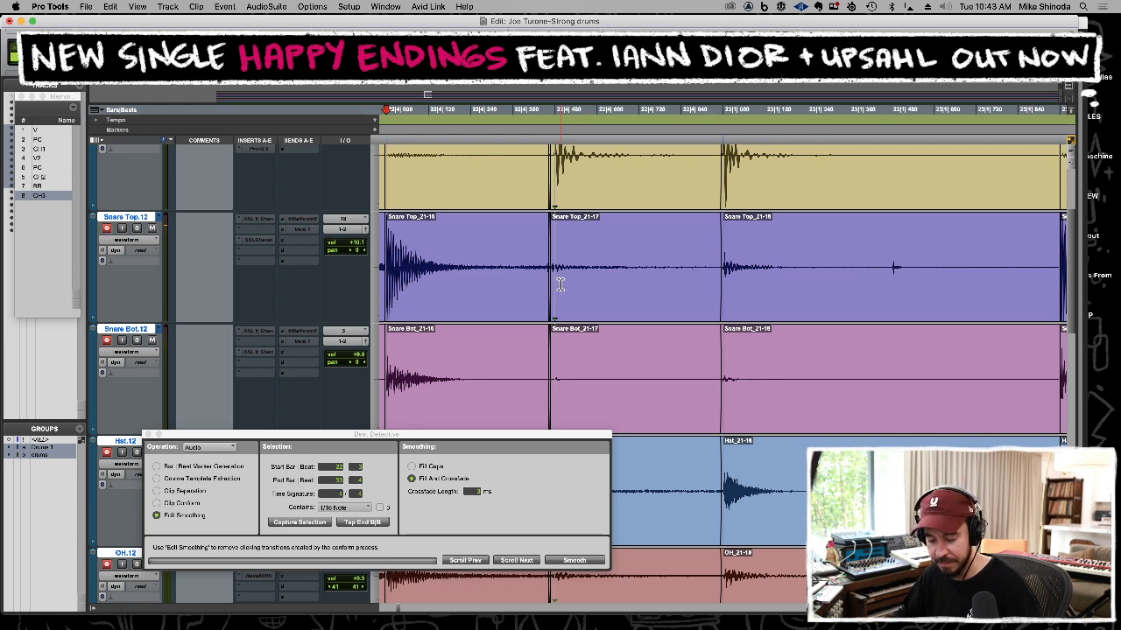
pyautogui.doubleClick(562, 282)
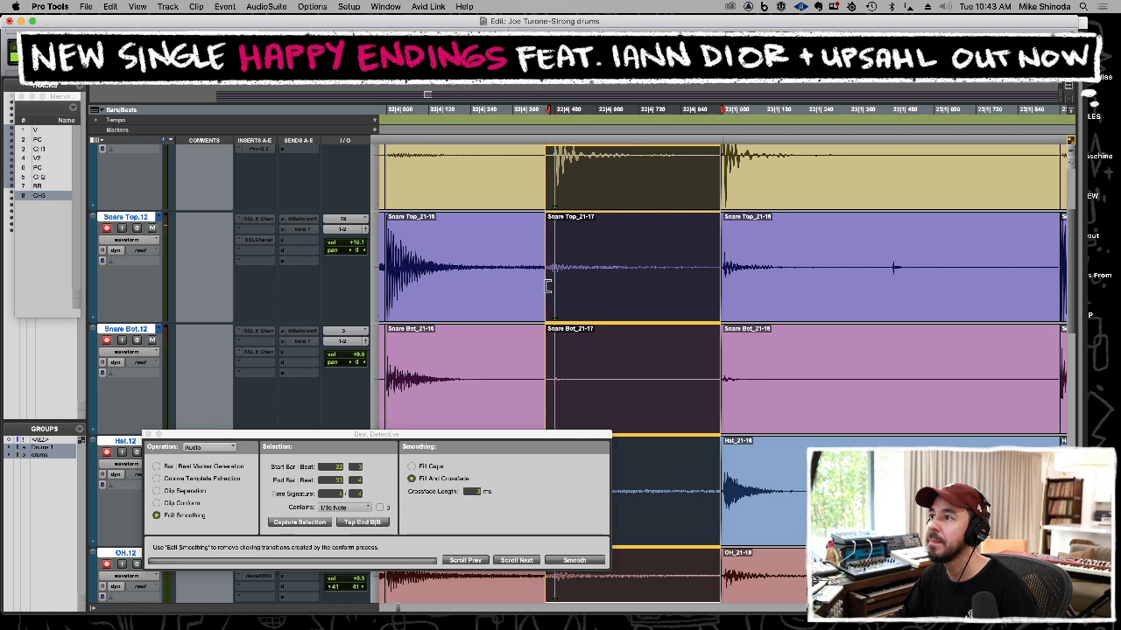
pyautogui.click(382, 288)
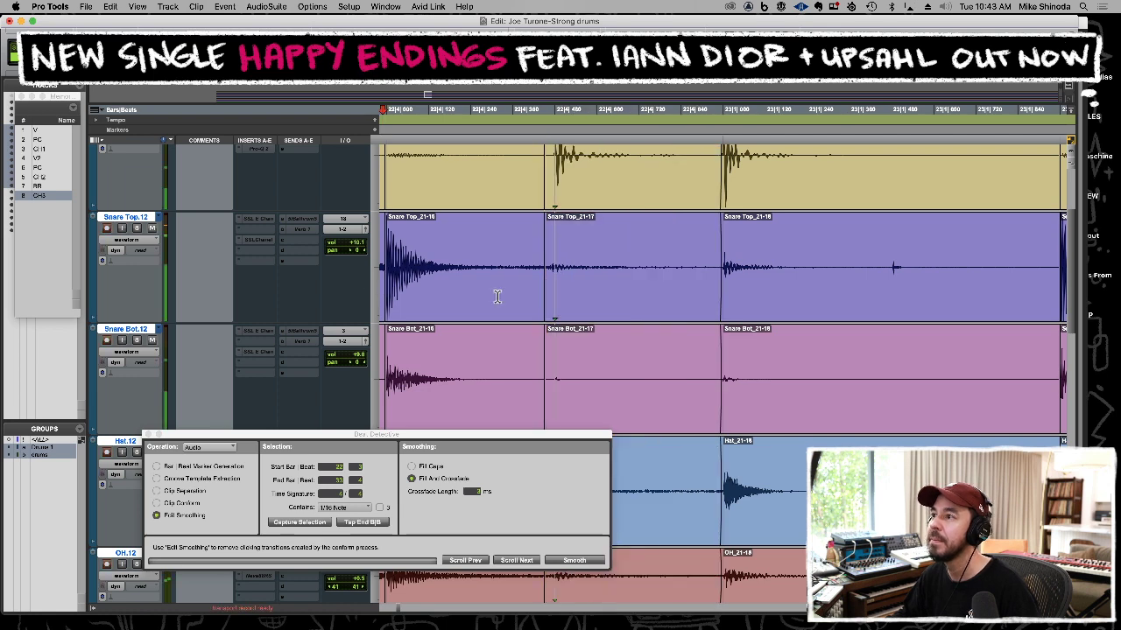
pyautogui.press('space')
# Trim the start of the grouped drum clip at bar 24 beat 2 to just before the snare hit.
pyautogui.press('r')
pyautogui.press('r')
pyautogui.press('r')
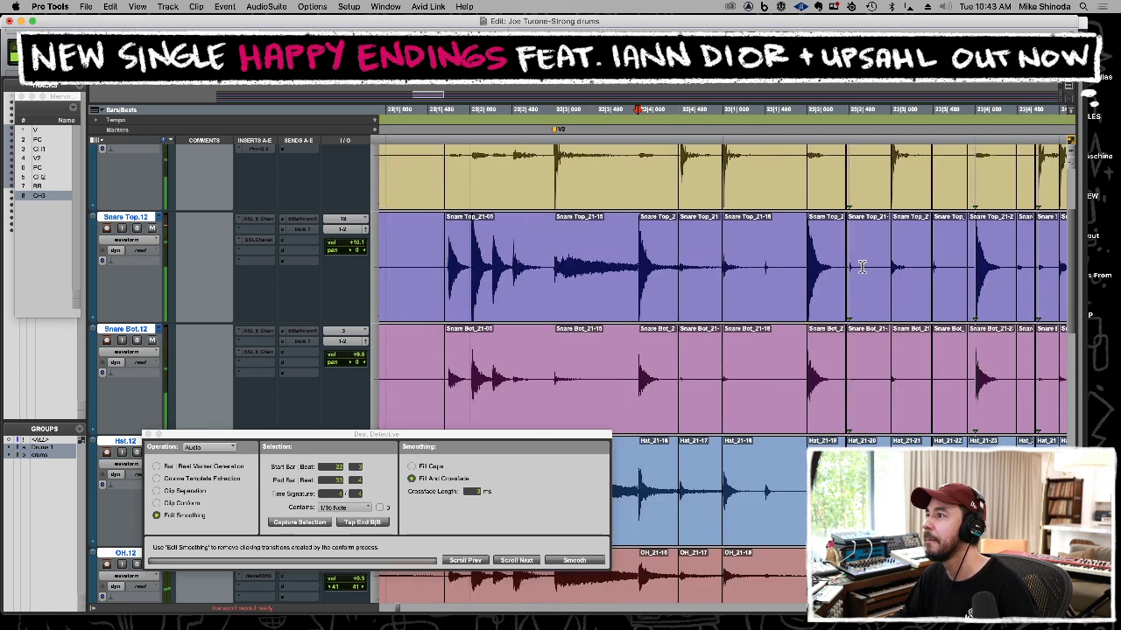
pyautogui.click(916, 264)
pyautogui.press('t')
pyautogui.press('t')
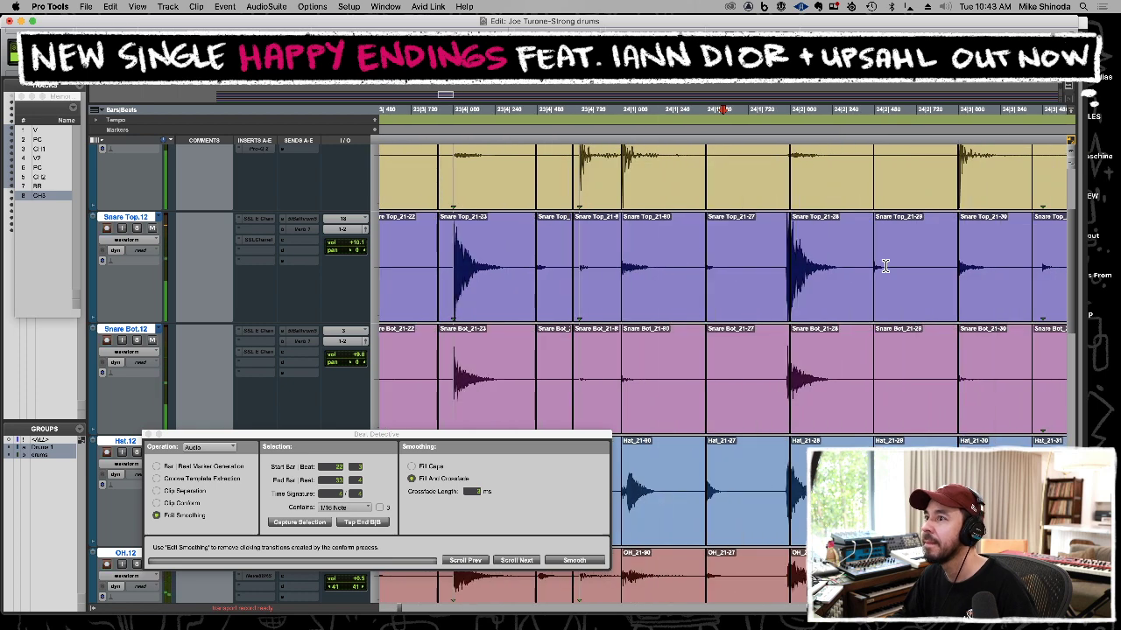
pyautogui.scroll(-1, 881, 260)
pyautogui.scroll(3, 727, 243)
pyautogui.moveTo(730, 244); pyautogui.dragTo(714, 249)
# Play back the drums from bar 24 beat 1 and look through the conformed edits up to bar 28.
pyautogui.click(483, 275)
pyautogui.press('space')
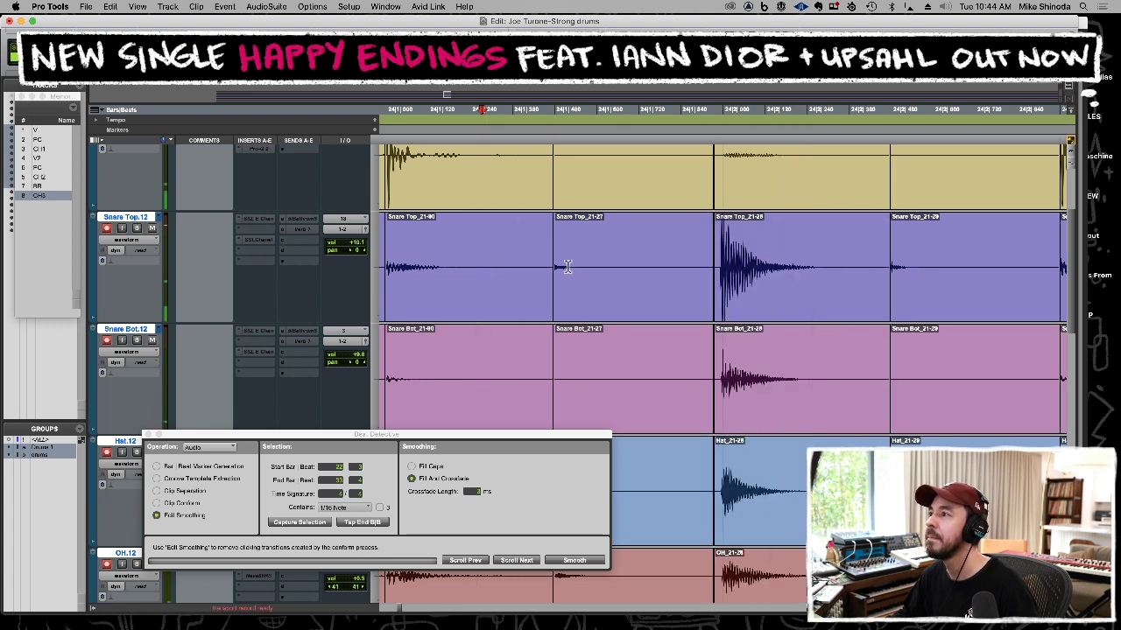
pyautogui.scroll(-2, 885, 251)
pyautogui.scroll(2, 937, 251)
pyautogui.press('r')
pyautogui.click(968, 250)
pyautogui.press('t')
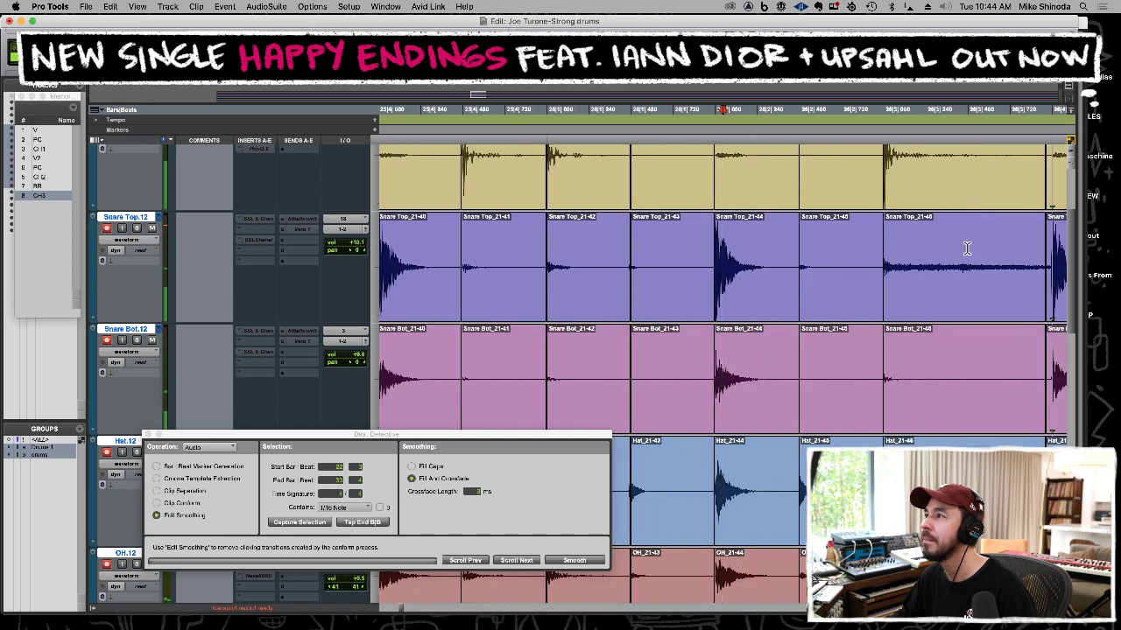
pyautogui.scroll(-1, 970, 245)
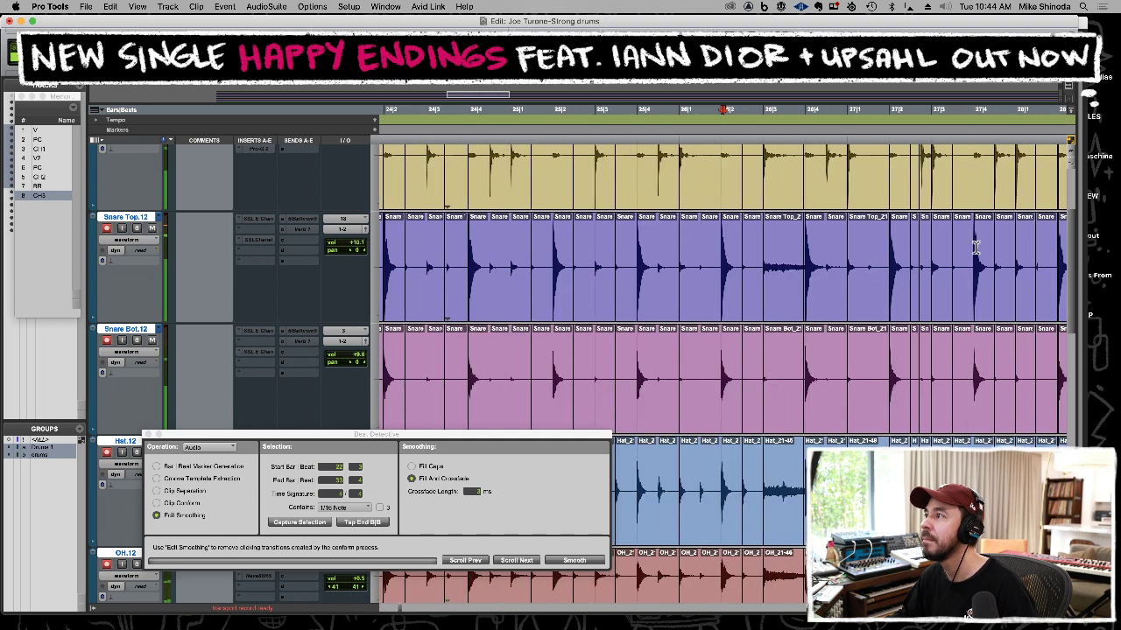
pyautogui.press('space')
# Trim the start of the grouped drum clip at bar 27 beat 1 slightly ahead of the kick hit.
pyautogui.click(489, 217)
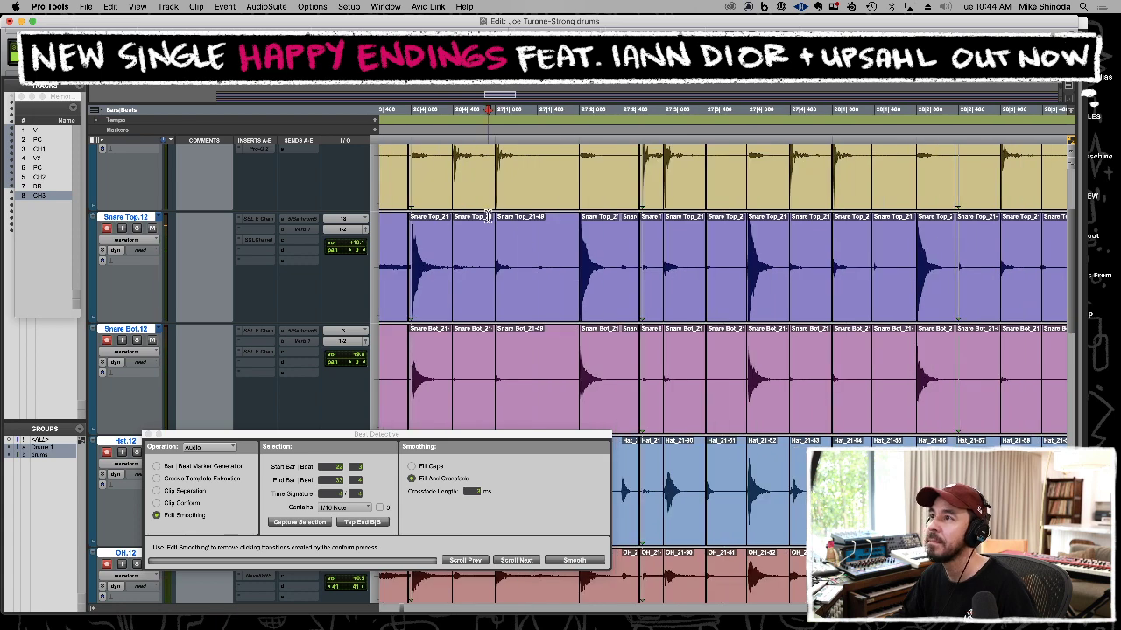
pyautogui.press('t')
pyautogui.press('t')
pyautogui.scroll(2, 792, 179)
pyautogui.moveTo(752, 213); pyautogui.dragTo(745, 215)
# Trim the starts of the grouped drum clips at bar 28 beat 3 and its following eighth note slightly earlier.
pyautogui.scroll(-5, 742, 213)
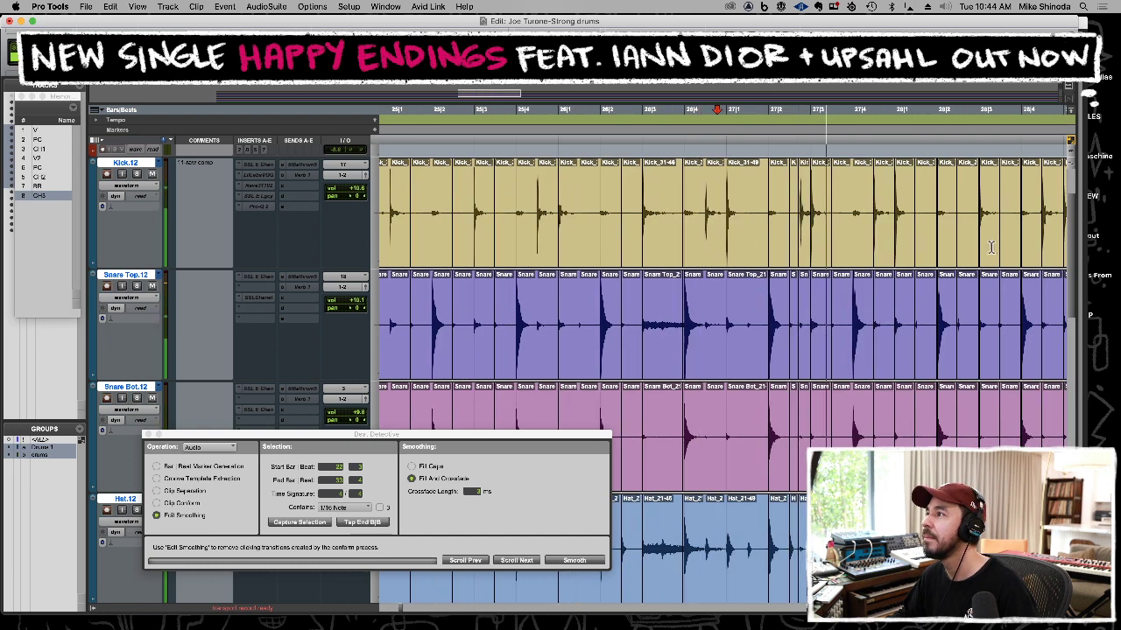
pyautogui.scroll(3, 990, 248)
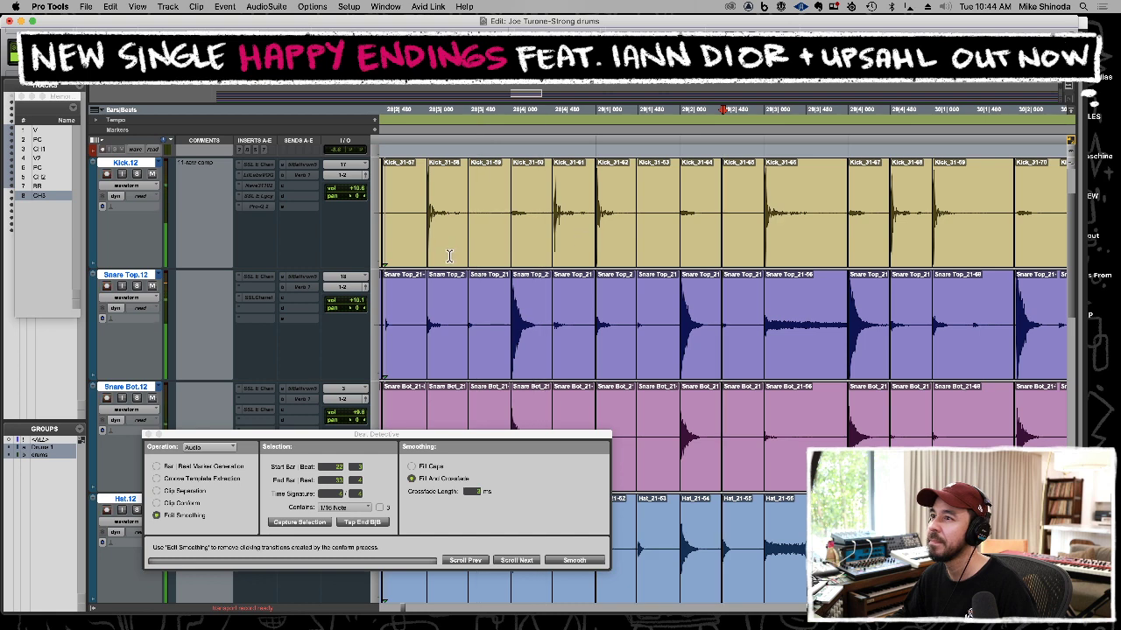
pyautogui.moveTo(457, 235); pyautogui.dragTo(427, 236)
pyautogui.press('t')
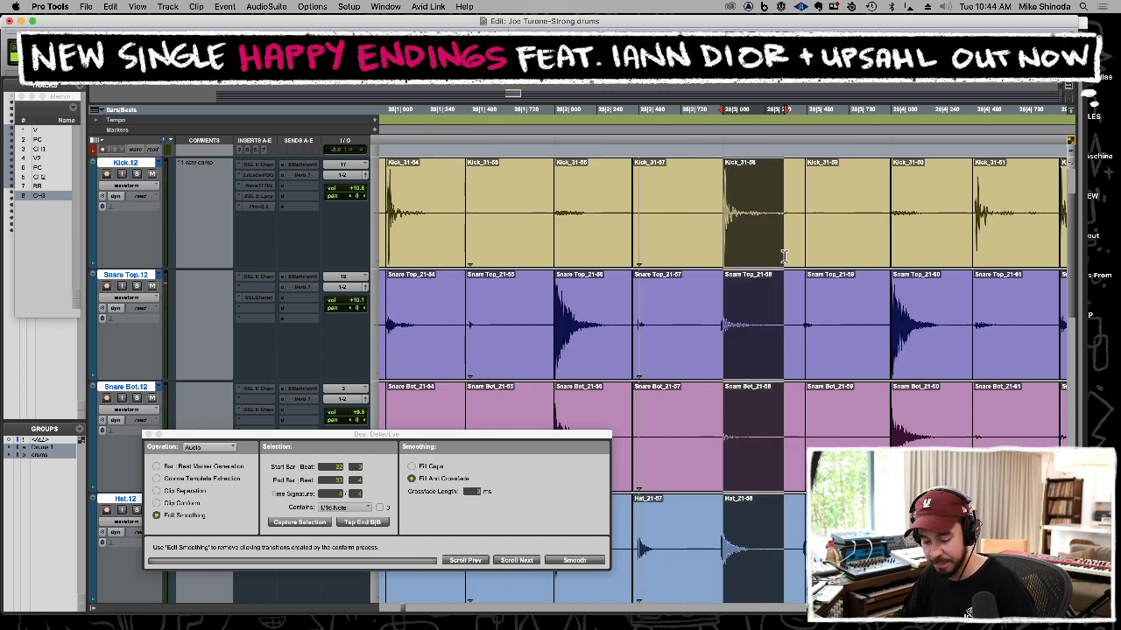
pyautogui.doubleClick(813, 253)
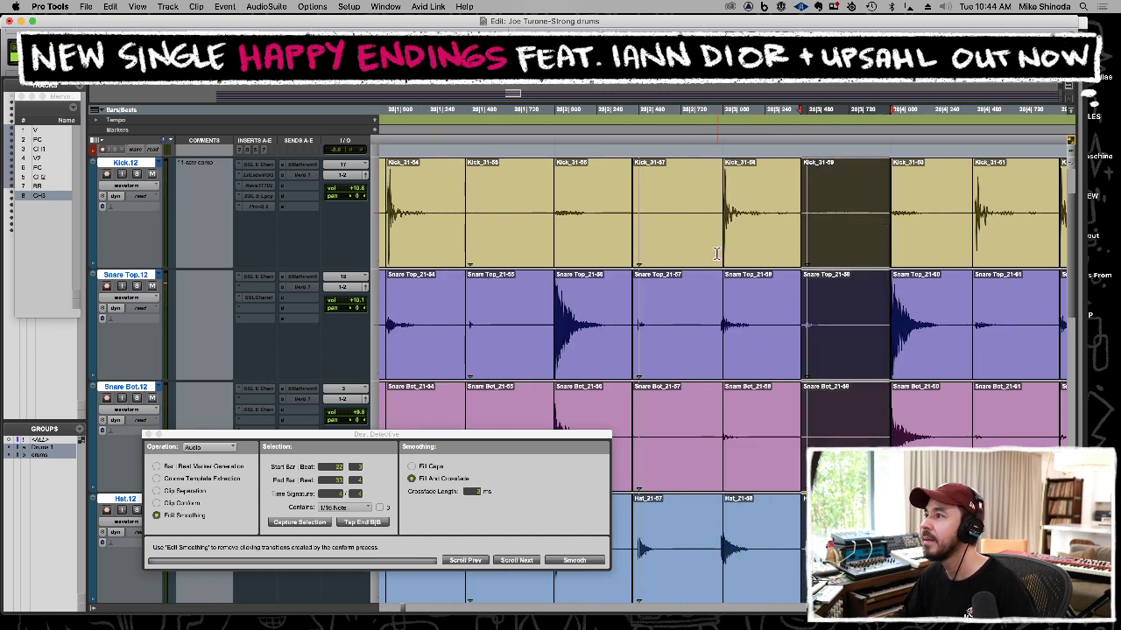
pyautogui.moveTo(728, 253); pyautogui.dragTo(724, 253)
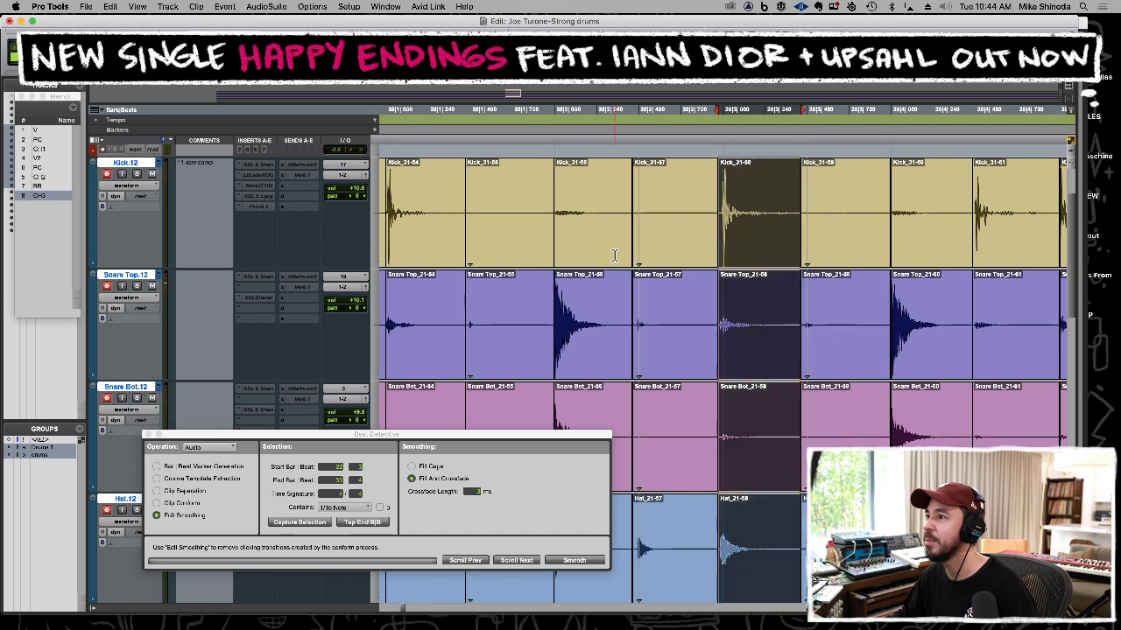
# Play back from bar 28 beat 2 and trim the start of the grouped drum clip at bar 29 beat 3 ahead of the kick hit.
pyautogui.click(603, 255)
pyautogui.press('r')
pyautogui.press('r')
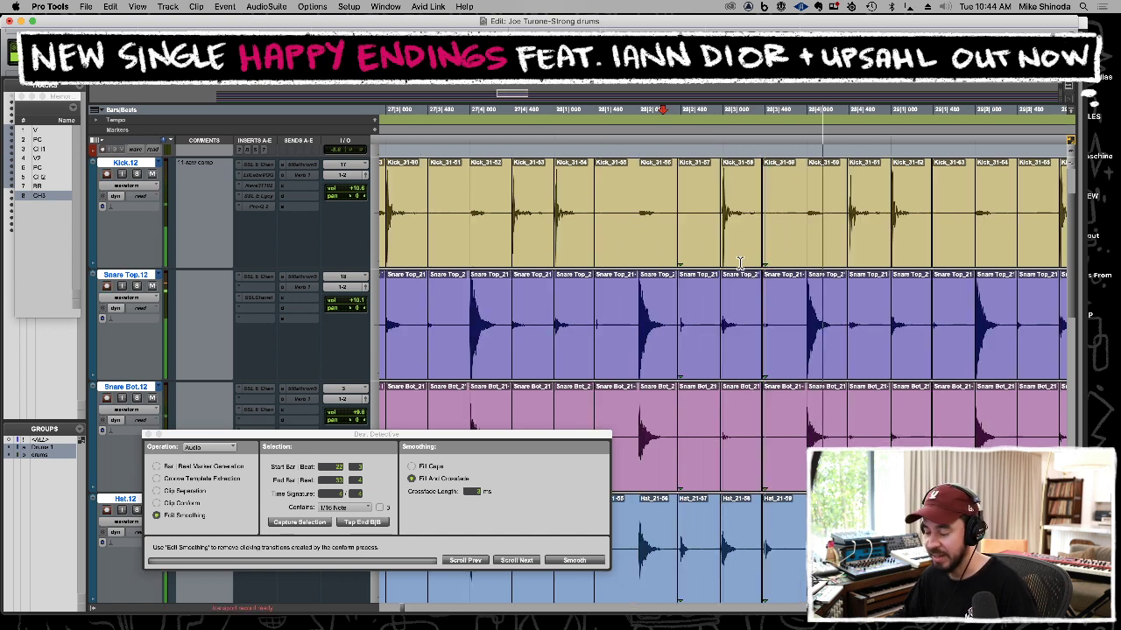
pyautogui.click(940, 246)
pyautogui.scroll(3, 939, 245)
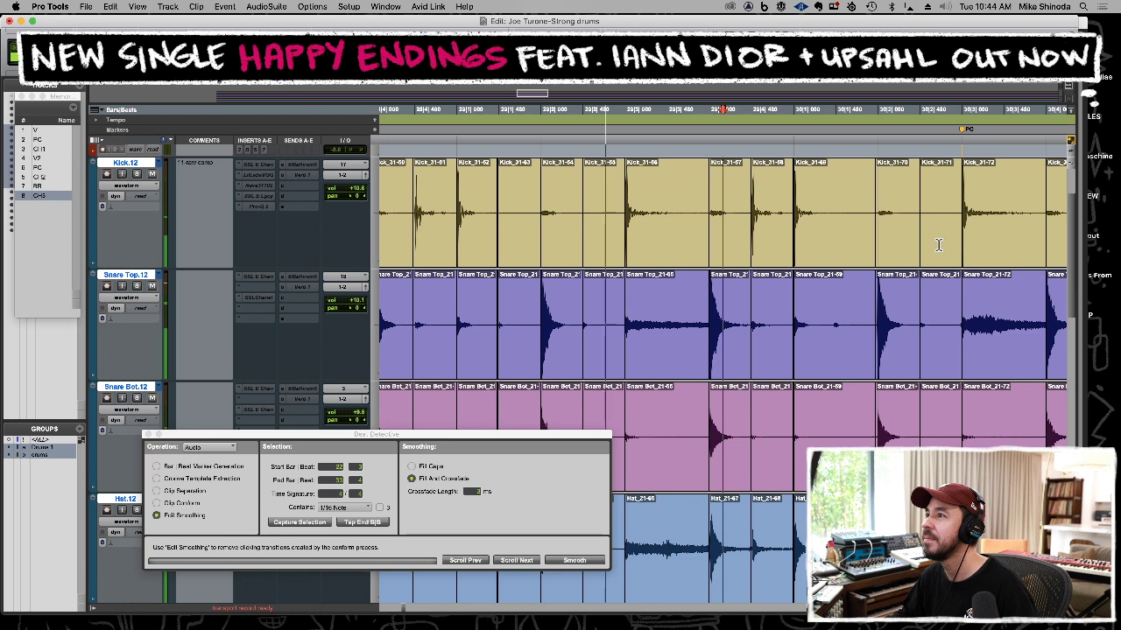
pyautogui.scroll(3, 714, 249)
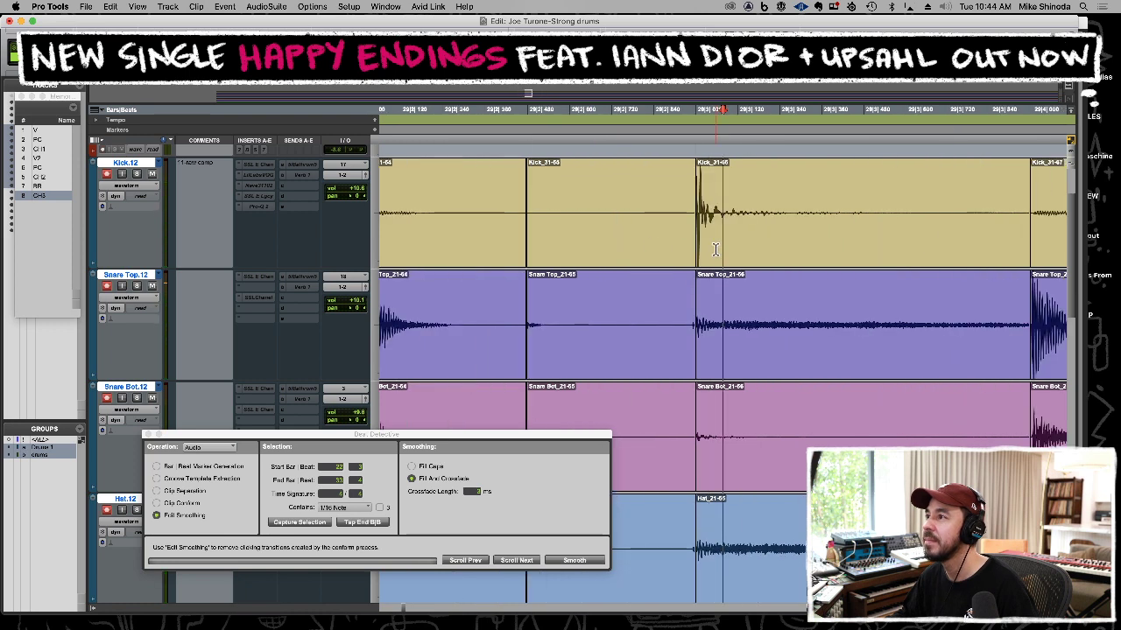
pyautogui.doubleClick(714, 251)
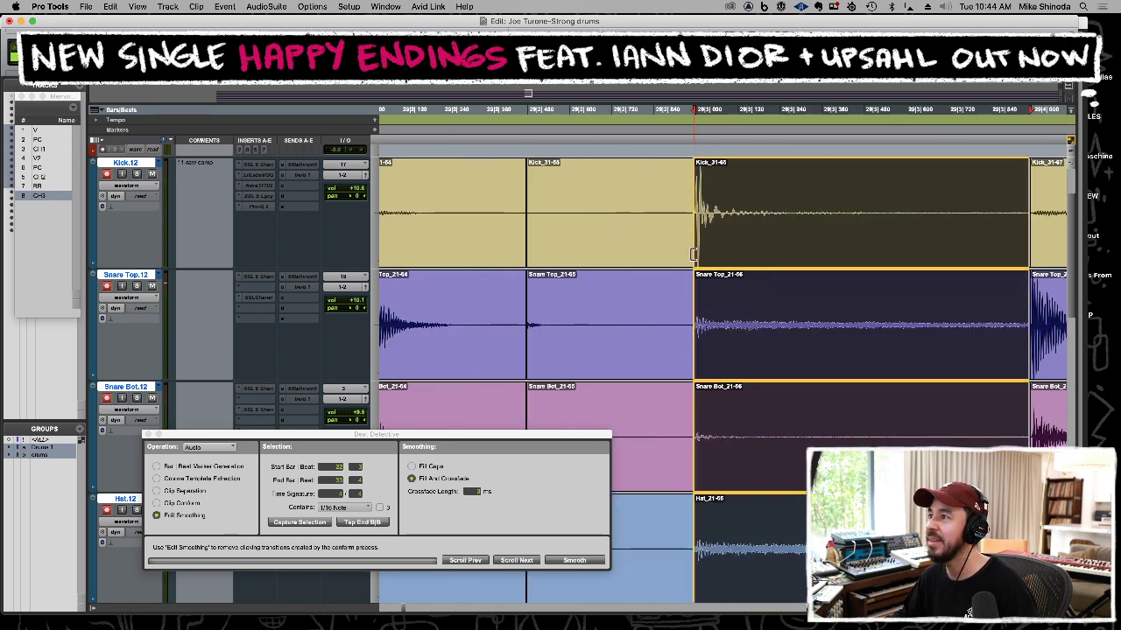
pyautogui.click(512, 257)
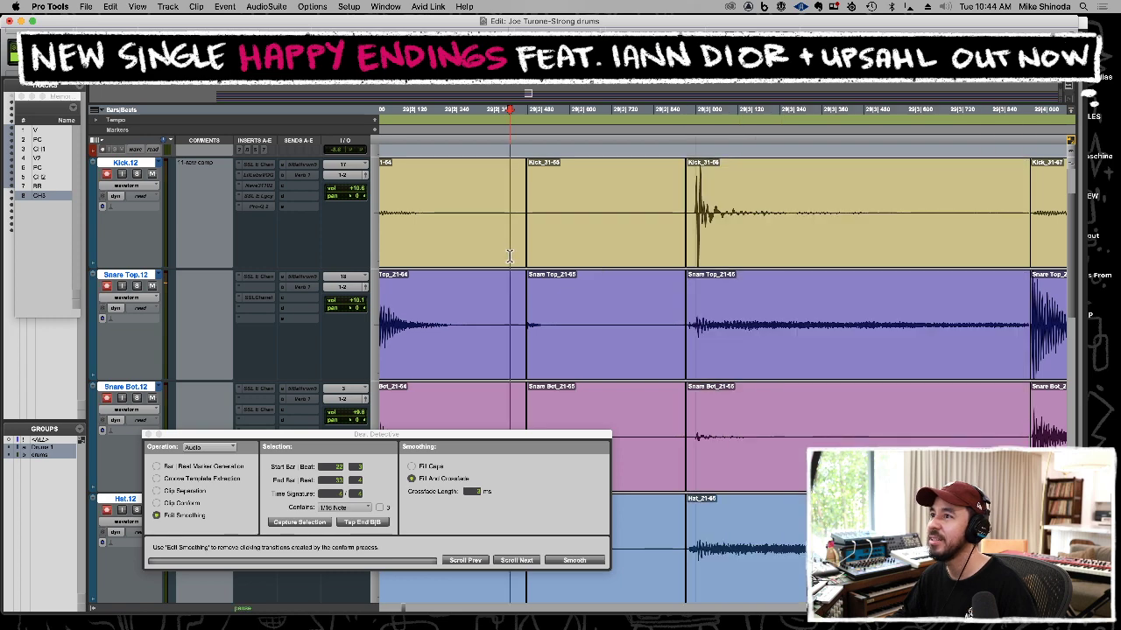
# Play back the drums from bar 29 beat 2 onward and examine the kick hits around bar 31 beat 3.
pyautogui.press('space')
pyautogui.press('r')
pyautogui.press('r')
pyautogui.press('r')
pyautogui.press('r')
pyautogui.scroll(5, 930, 273)
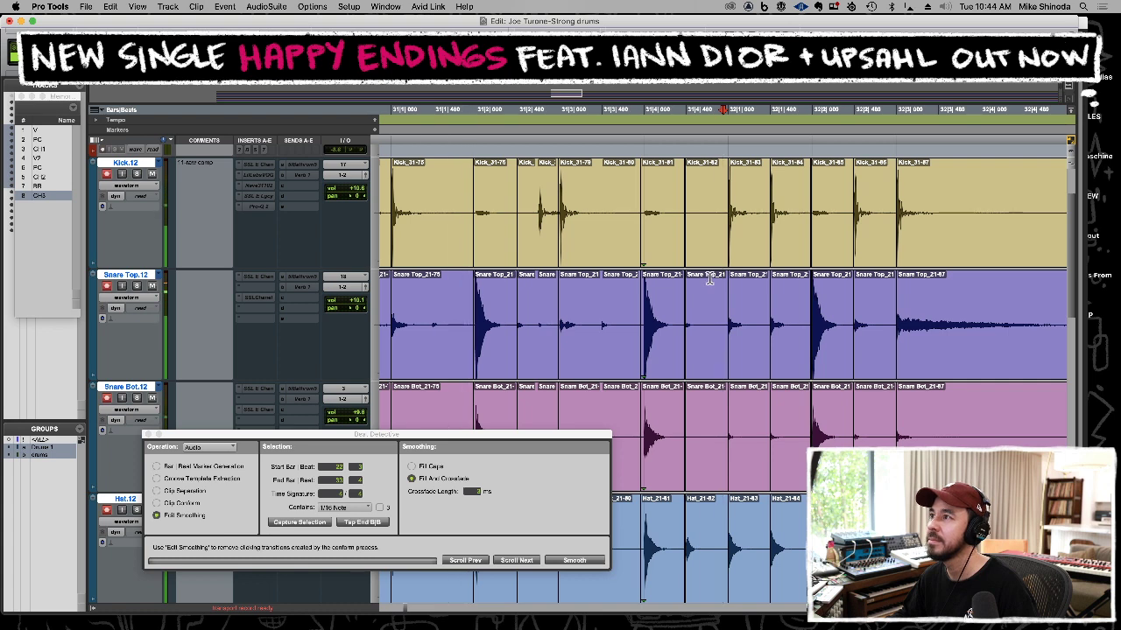
pyautogui.press('space')
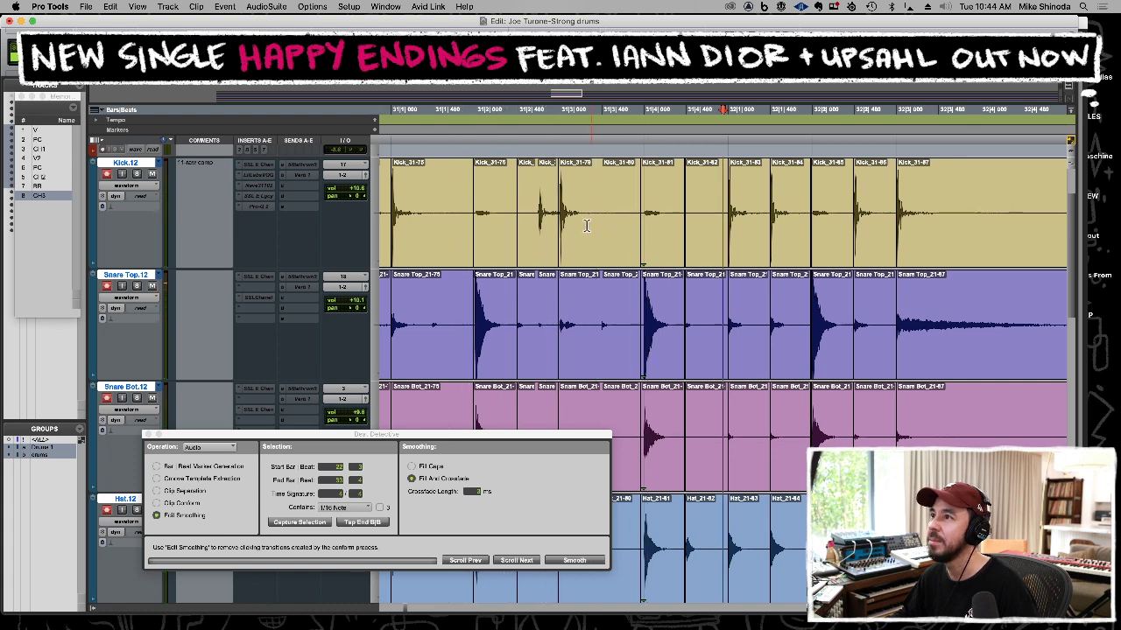
pyautogui.scroll(2, 560, 212)
pyautogui.click(630, 217)
pyautogui.press('space')
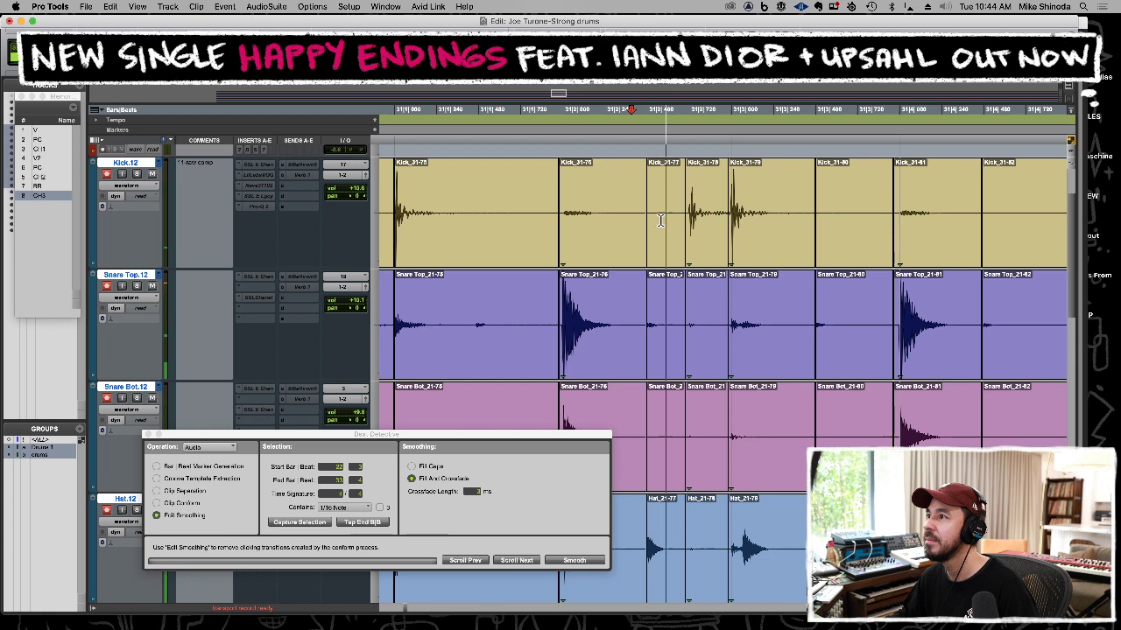
# Delete the grouped drum clip at bar 31 beat 3.
pyautogui.doubleClick(749, 254)
pyautogui.press('Delete')
pyautogui.scroll(-2, 747, 252)
pyautogui.scroll(3, 746, 251)
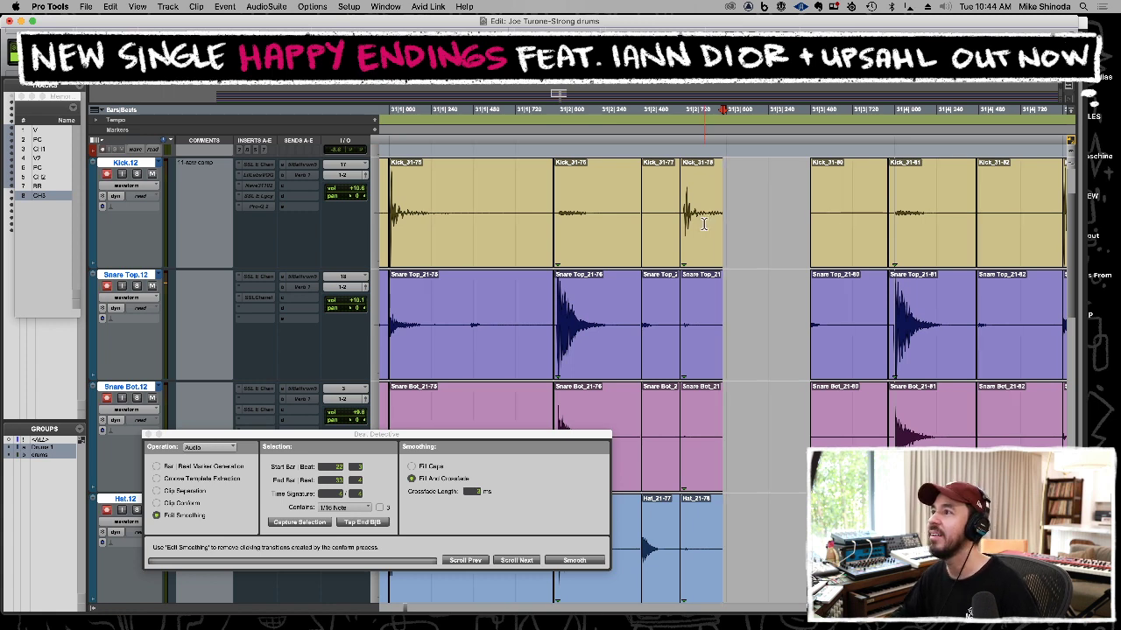
# Copy the grouped drum clip at bar 28 beat 3 into the gap at bar 31 beat 3 and extend its start to the preceding clip.
pyautogui.scroll(-3, 699, 239)
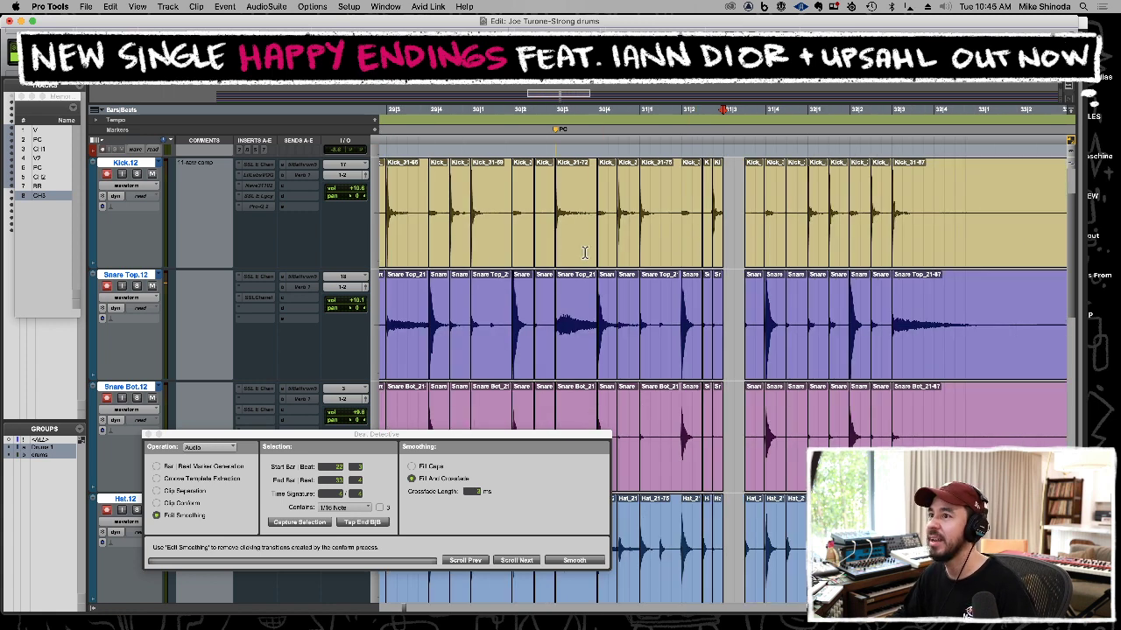
pyautogui.scroll(-2, 576, 265)
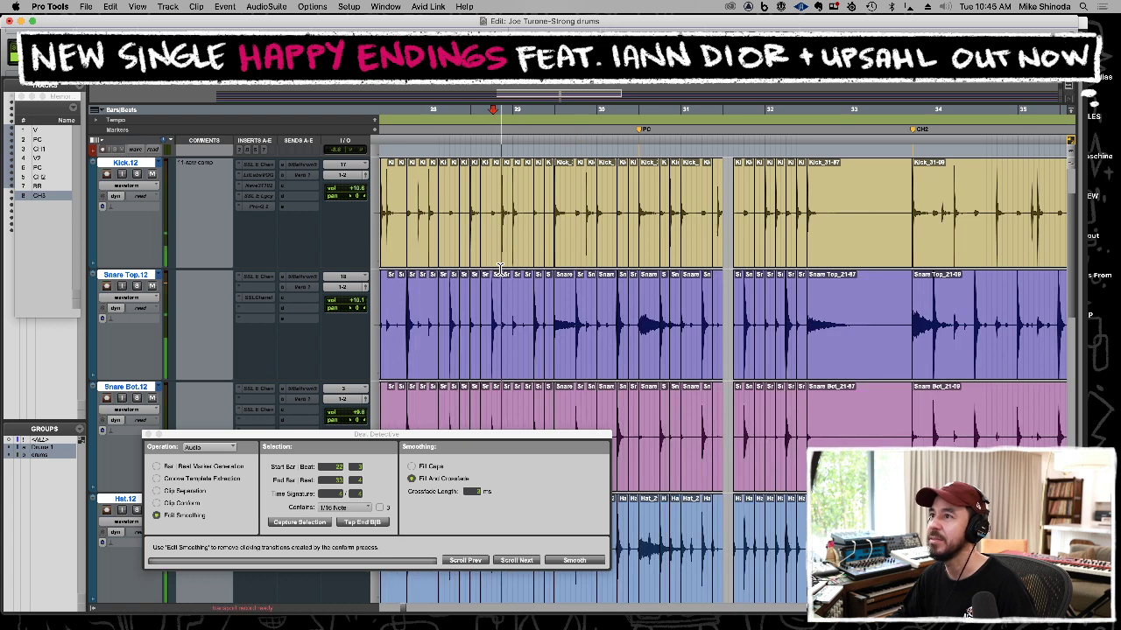
pyautogui.click(425, 259)
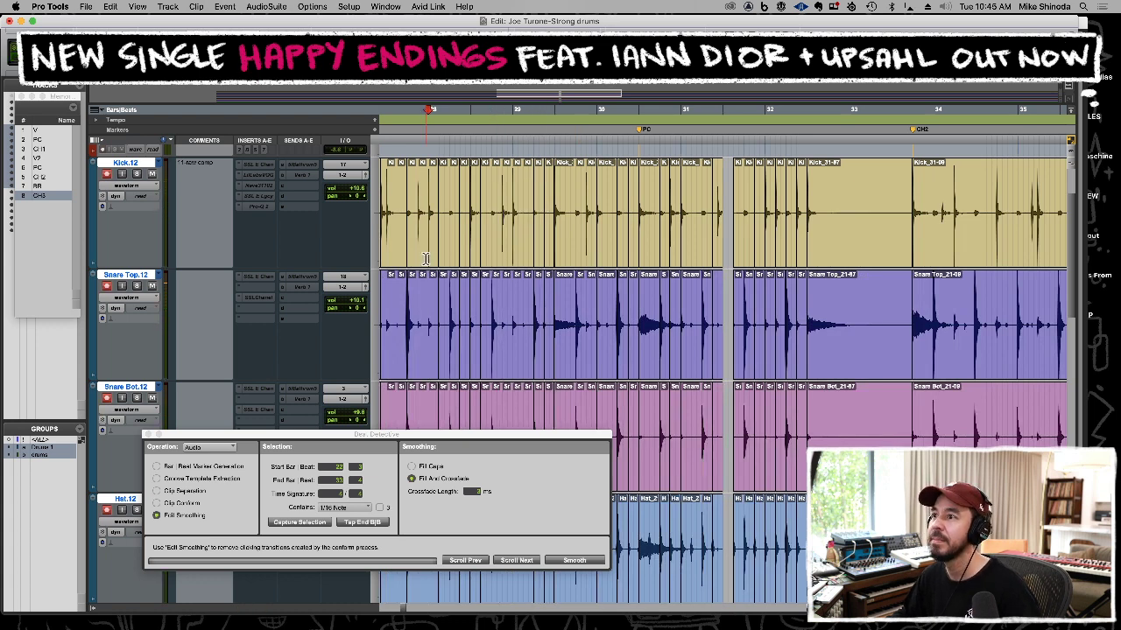
pyautogui.doubleClick(476, 249)
pyautogui.click(734, 241)
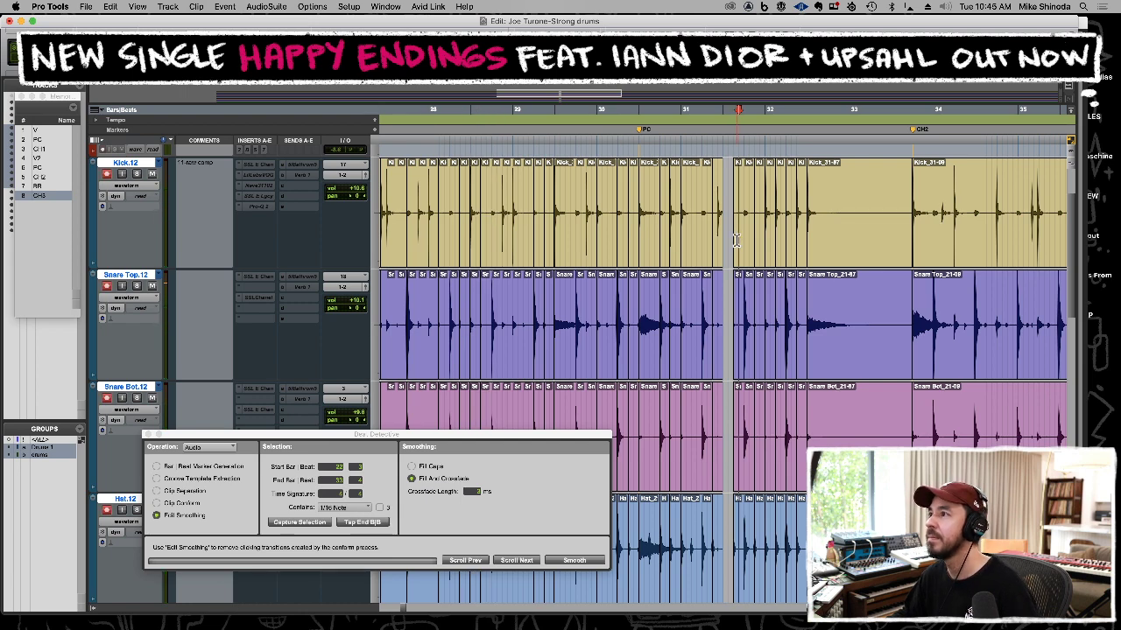
pyautogui.press('t')
pyautogui.press('t')
pyautogui.press('t')
pyautogui.press('super+v')
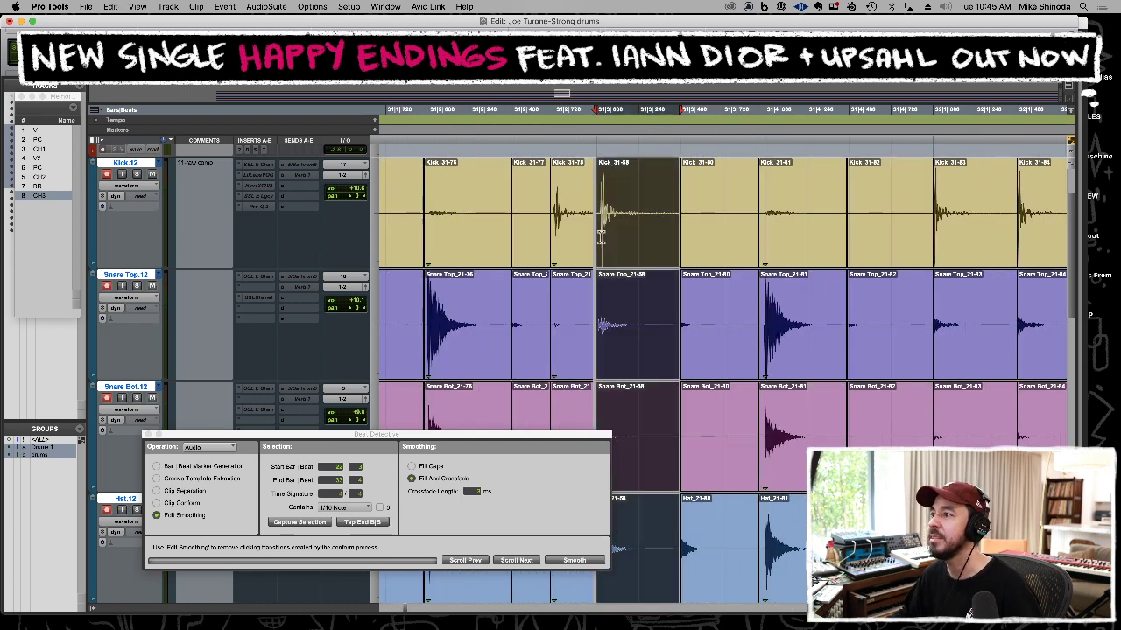
pyautogui.press('super+bracketright')
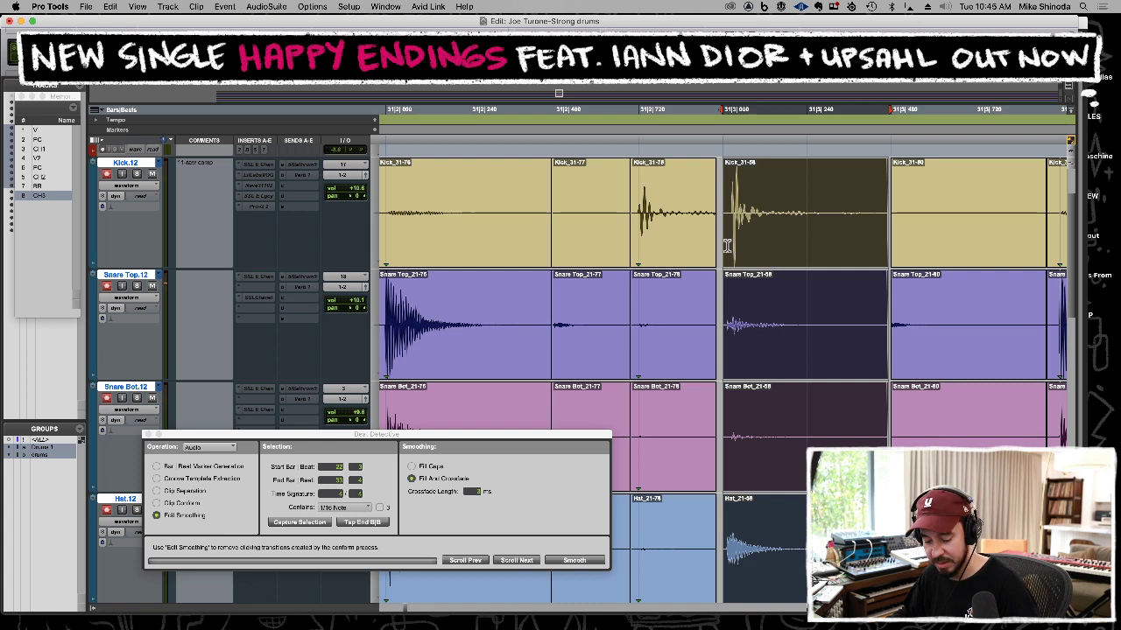
pyautogui.moveTo(712, 248)
pyautogui.mouseDown()
pyautogui.moveTo(735, 247)
pyautogui.moveTo(716, 251)
pyautogui.mouseUp()
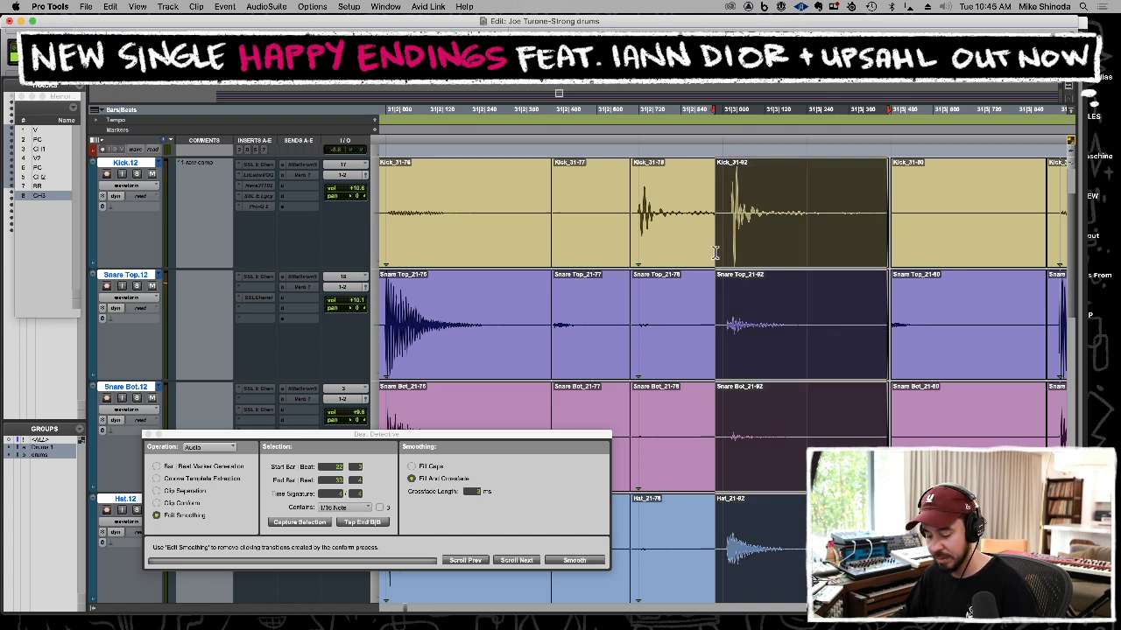
# Play back the drums from bar 30 beat 3 to check the replacement kick at bar 31 beat 3.
pyautogui.press('r')
pyautogui.press('r')
pyautogui.press('r')
pyautogui.click(577, 262)
pyautogui.press('space')
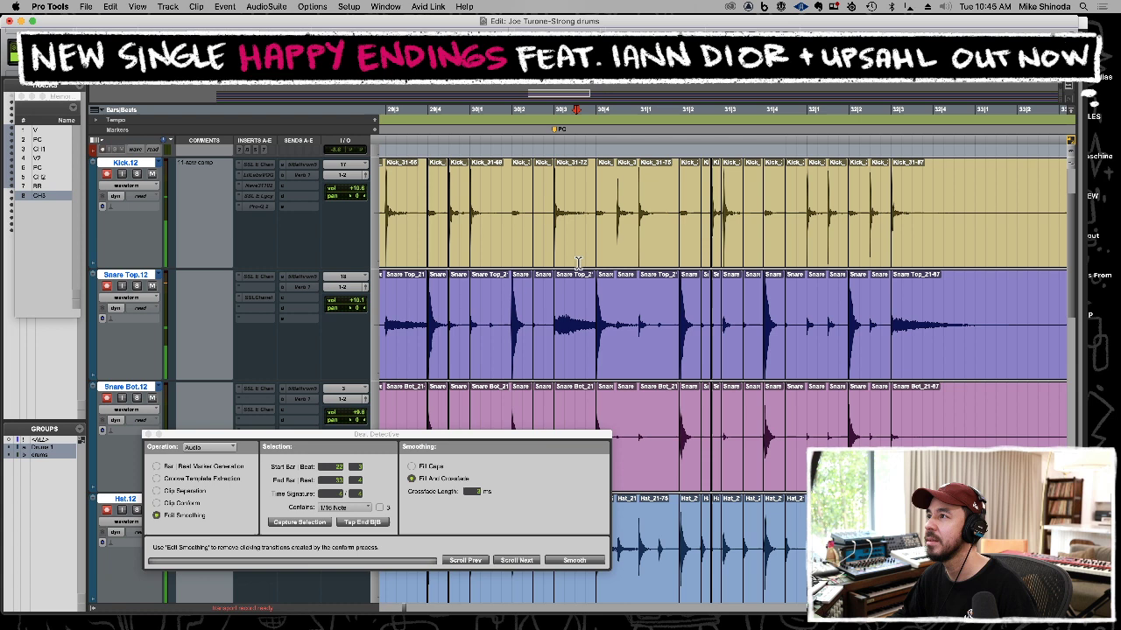
# Search bars 23 to 27 for a similar pair of kick hits and audition candidates in bars 23 and 24.
pyautogui.press('r')
pyautogui.press('r')
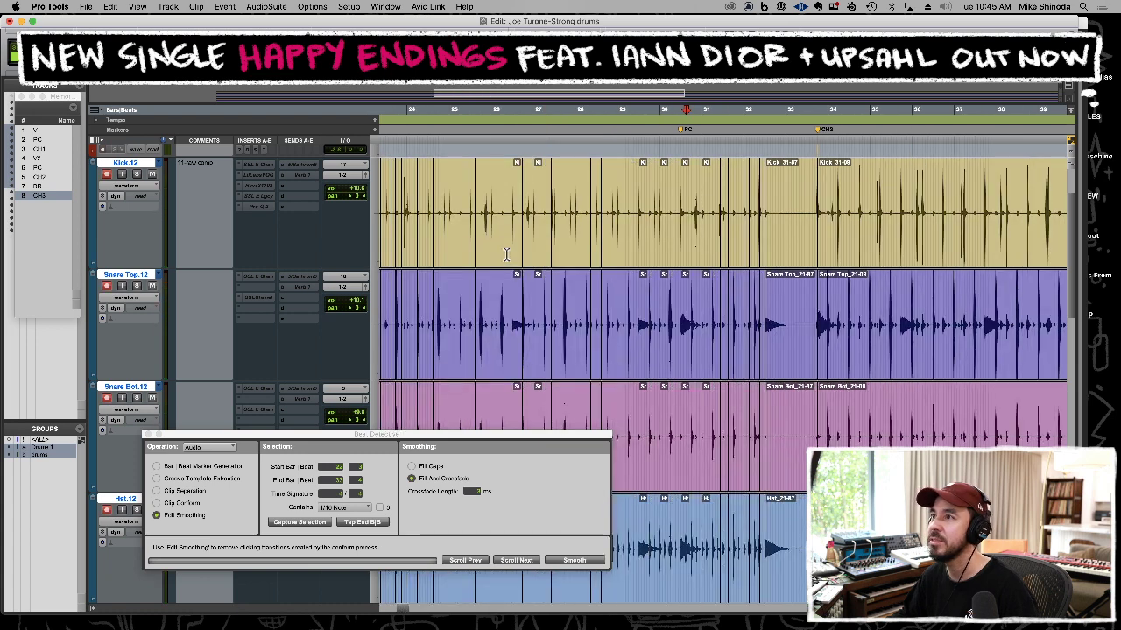
pyautogui.press('t')
pyautogui.press('t')
pyautogui.click(561, 236)
pyautogui.press('space')
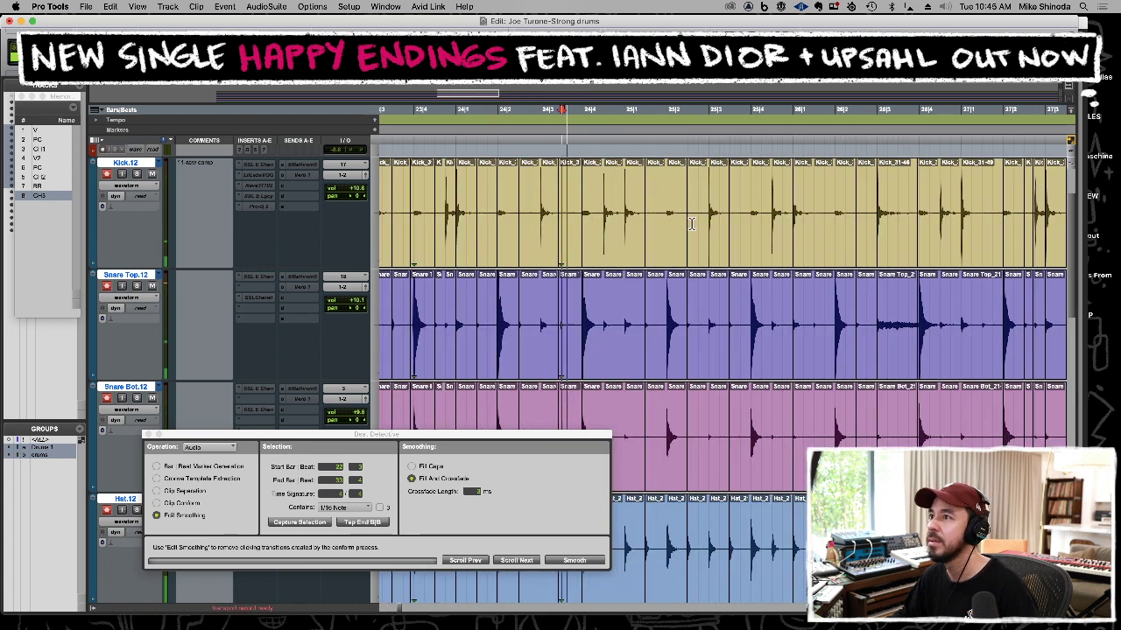
pyautogui.press('space')
pyautogui.click(407, 234)
pyautogui.press('space')
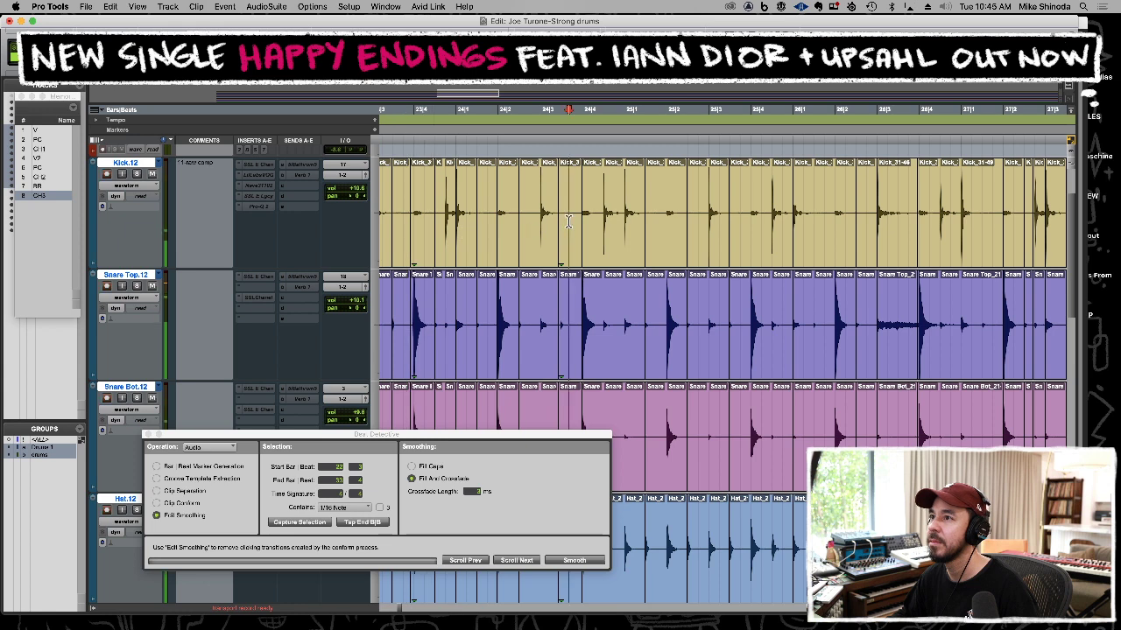
pyautogui.press('t')
pyautogui.press('t')
pyautogui.press('space')
# Copy the grouped drum clips with the kick pair leading into bar 24 beat 1 and paste them leading into bar 31 beat 3.
pyautogui.press('r')
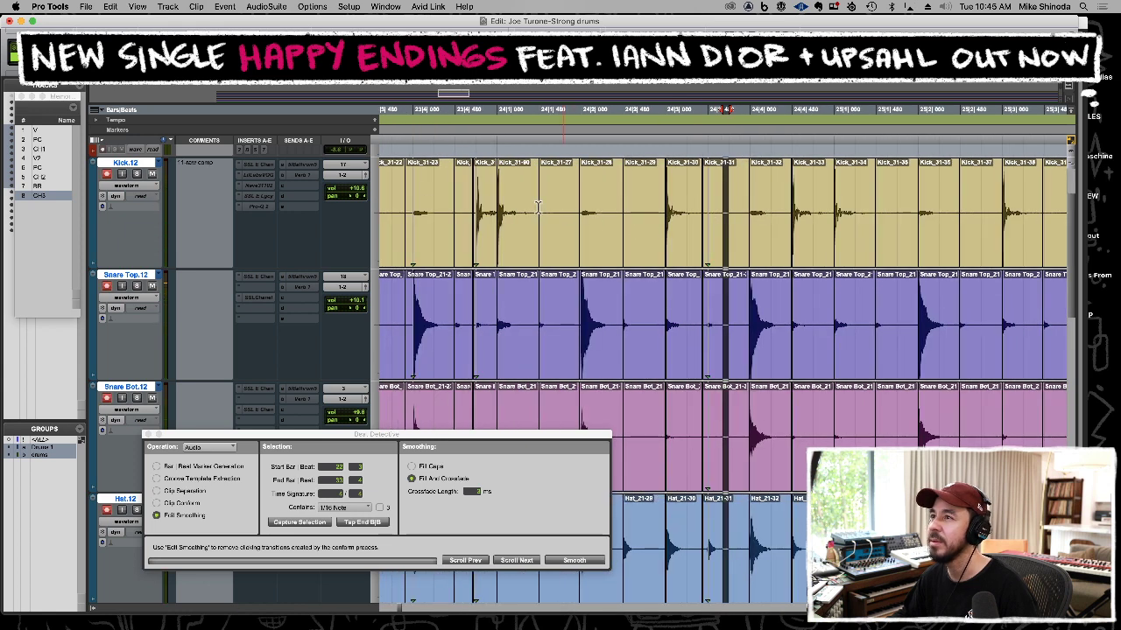
pyautogui.click(520, 202)
pyautogui.press('t')
pyautogui.moveTo(637, 200); pyautogui.dragTo(721, 198)
pyautogui.press('r')
pyautogui.press('r')
pyautogui.press('r')
pyautogui.press('r')
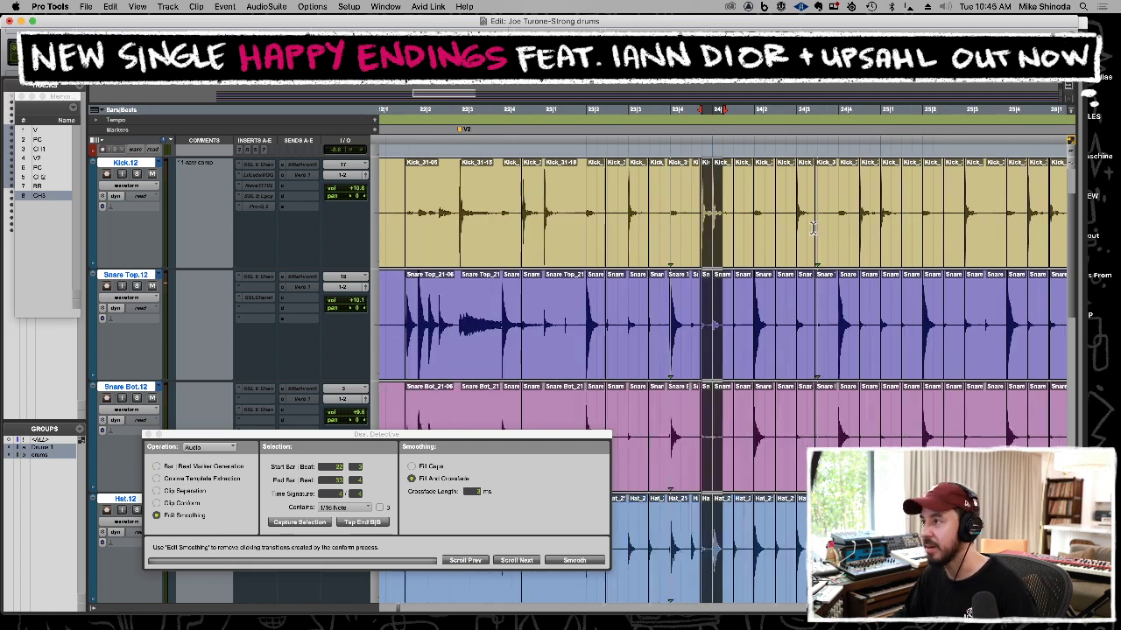
pyautogui.press('t')
pyautogui.press('t')
pyautogui.press('t')
pyautogui.press('t')
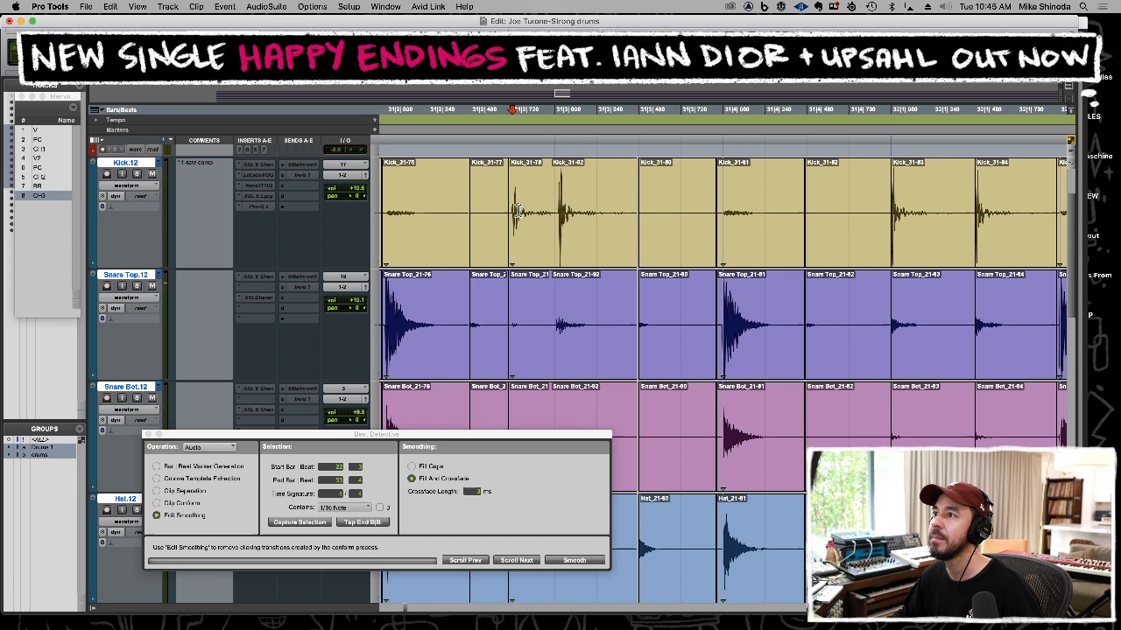
pyautogui.press('super+v')
# Extend the end of the pasted clips to the eighth note after bar 31 beat 3 and trim their start slightly earlier.
pyautogui.click(580, 203)
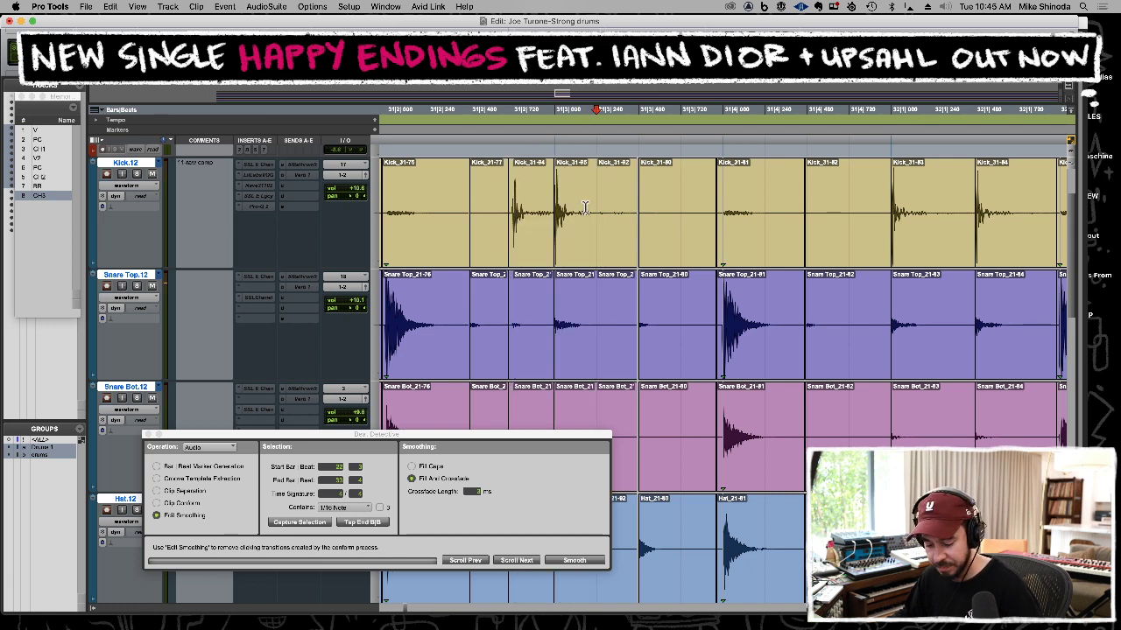
pyautogui.moveTo(589, 209); pyautogui.dragTo(639, 208)
pyautogui.moveTo(499, 212); pyautogui.dragTo(516, 213)
pyautogui.moveTo(527, 211)
pyautogui.mouseDown()
pyautogui.moveTo(457, 211)
pyautogui.moveTo(509, 211)
pyautogui.mouseUp()
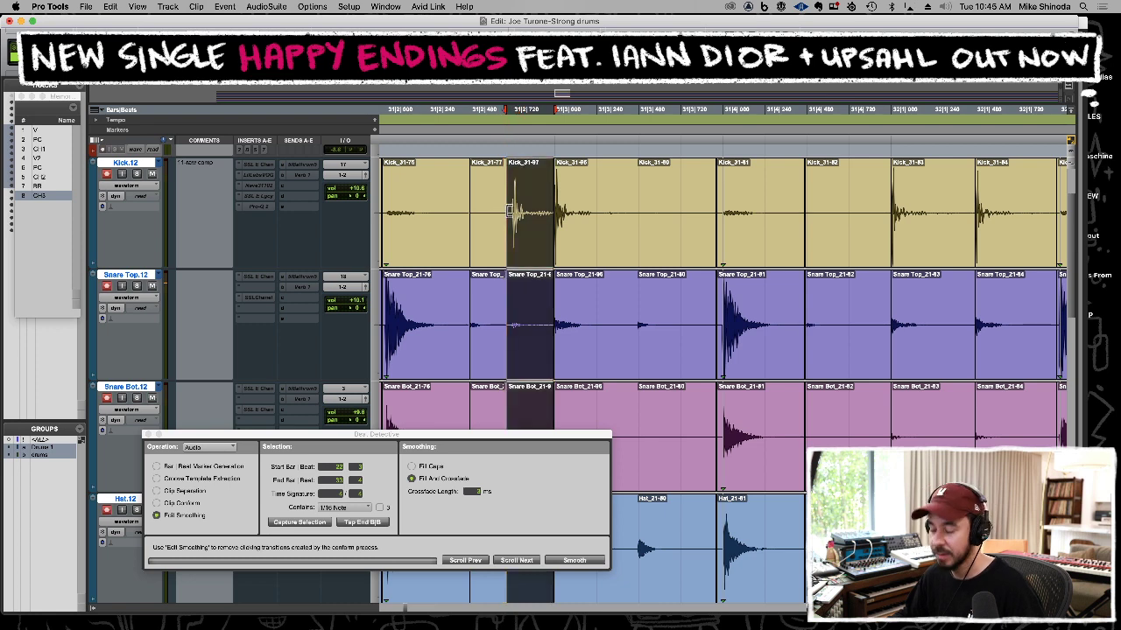
# Play back the pasted kick pair from bar 31 beat 2, and again from just before bar 31 beat 1.
pyautogui.click(433, 211)
pyautogui.press('space')
pyautogui.press('space')
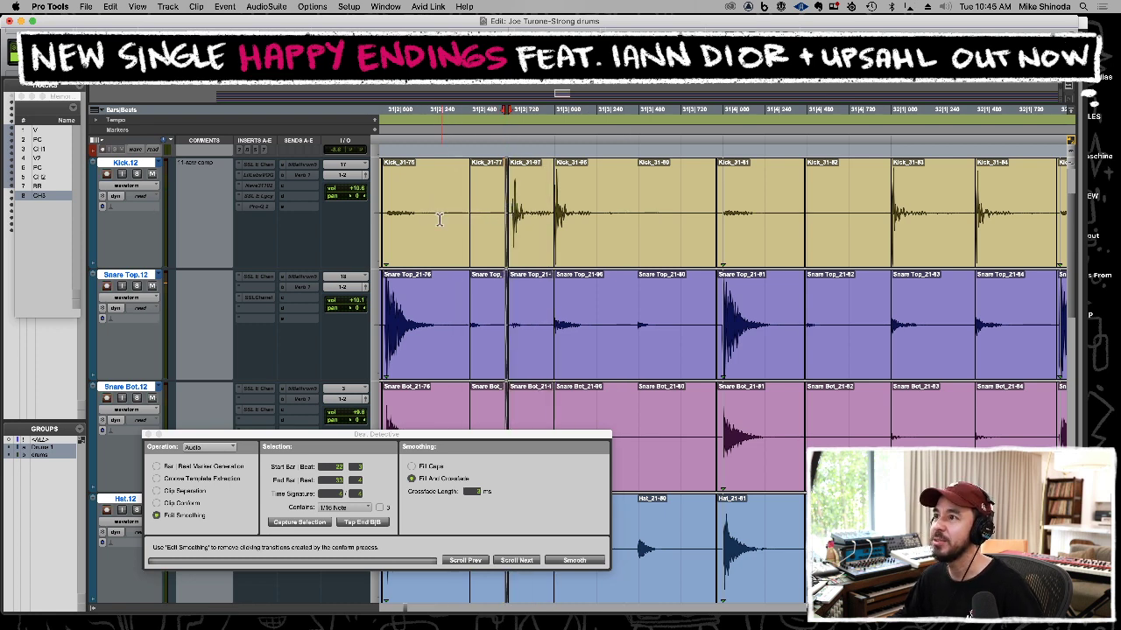
pyautogui.press('space')
pyautogui.click(637, 213)
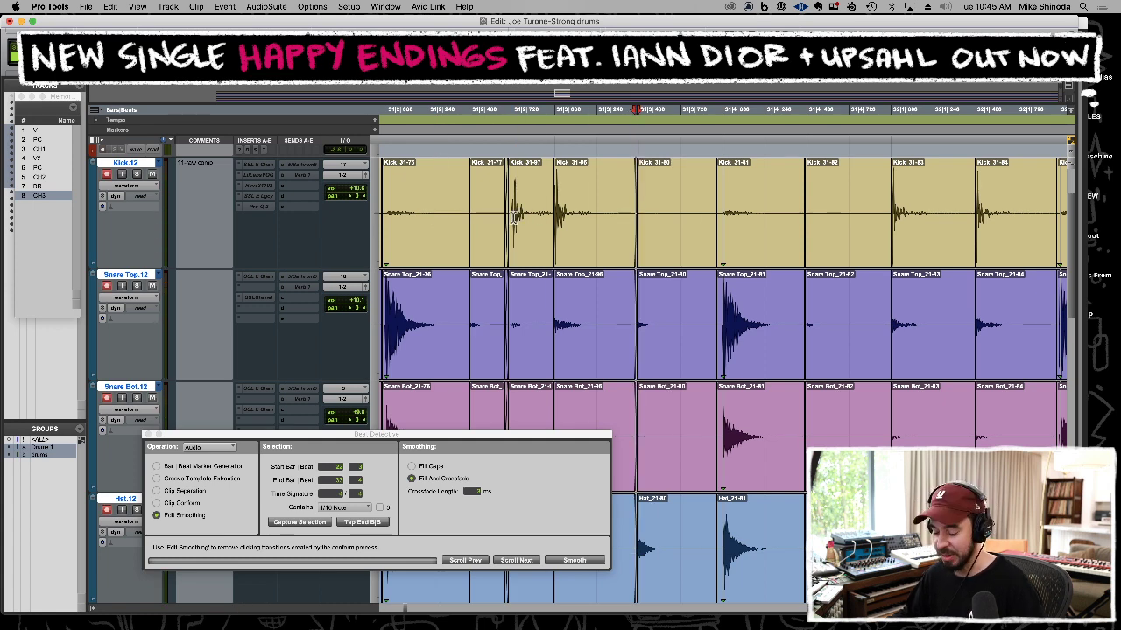
pyautogui.press('r')
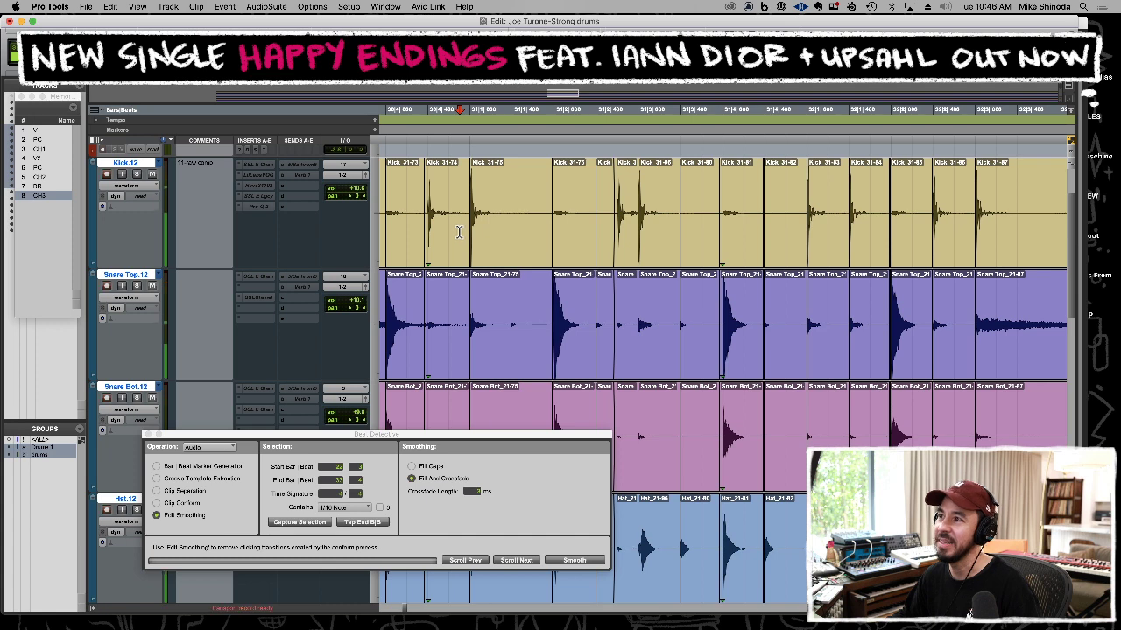
pyautogui.press('space')
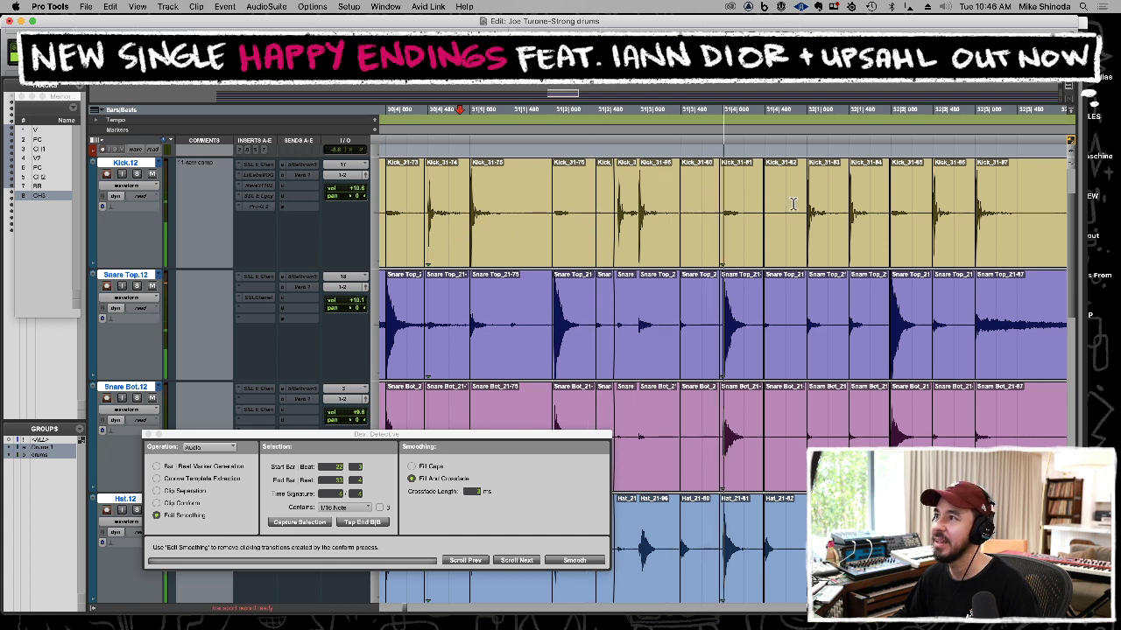
# Play back the drums from the second half of bar 31 beat 3 and continue into the CH2 section, examining the clips around bar 35.
pyautogui.press('super+bracketleft')
pyautogui.press('super+bracketright')
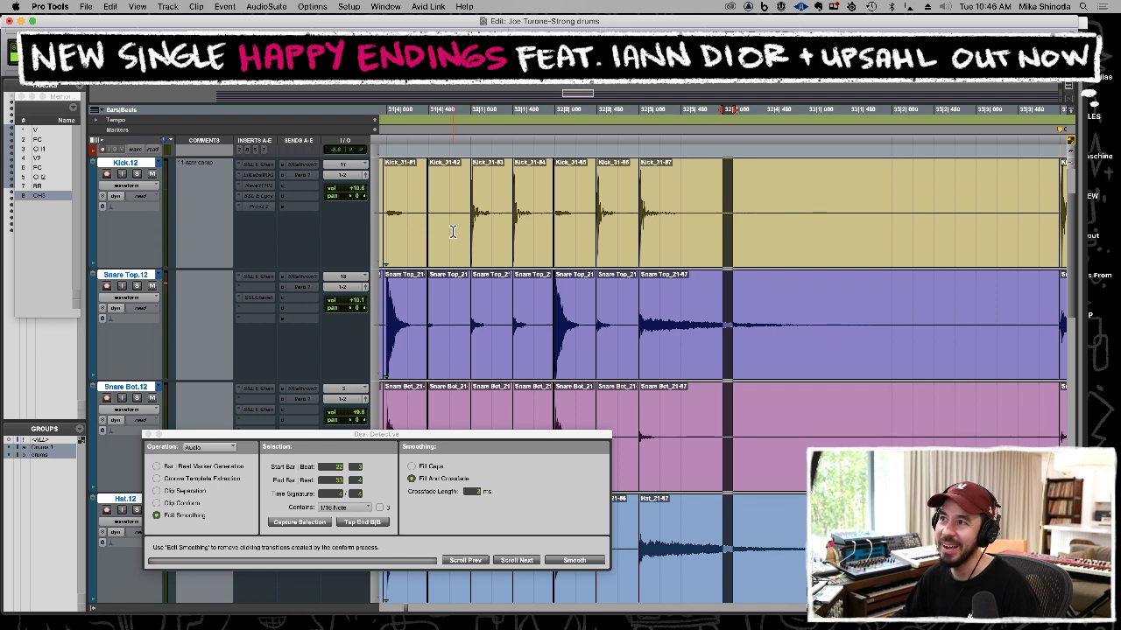
pyautogui.press('super+bracketleft')
pyautogui.press('space')
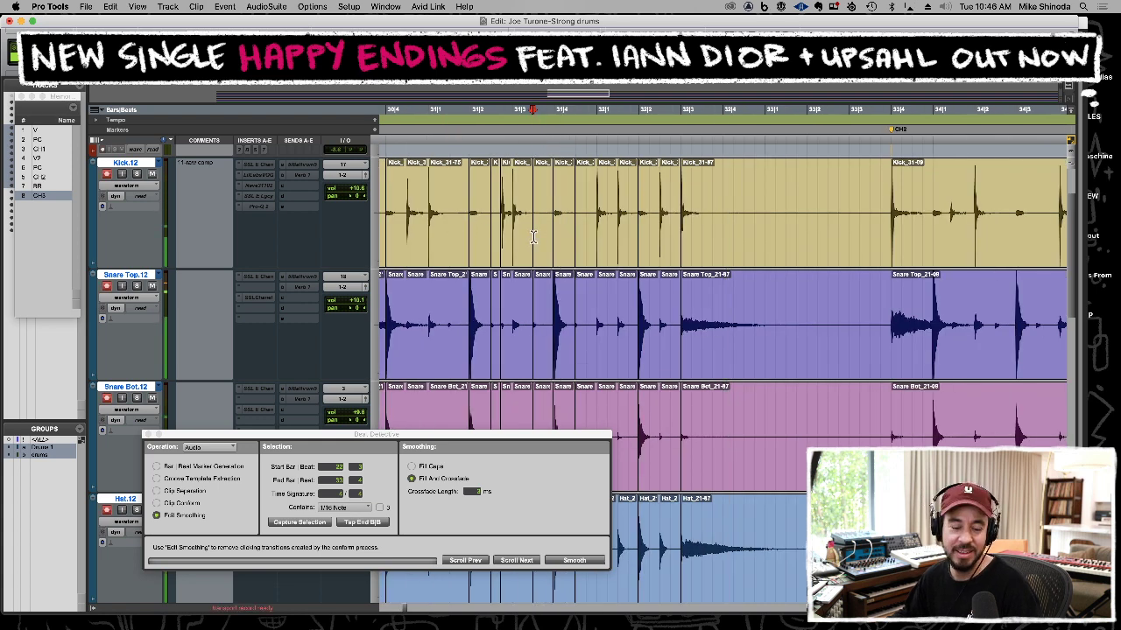
pyautogui.press('space')
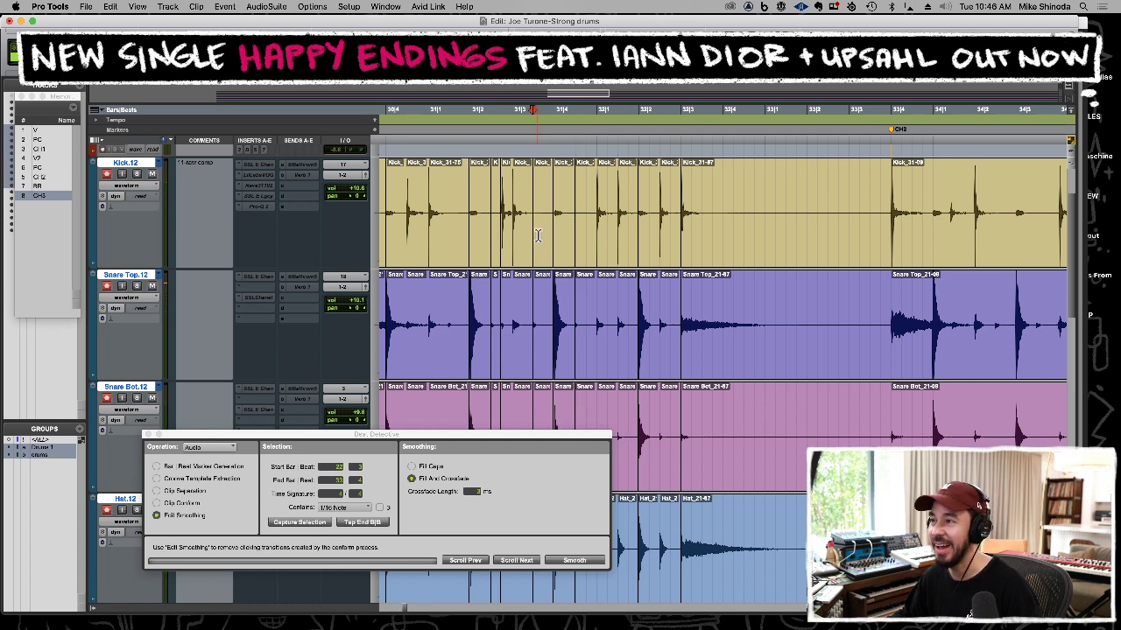
pyautogui.click(547, 246)
pyautogui.press('space')
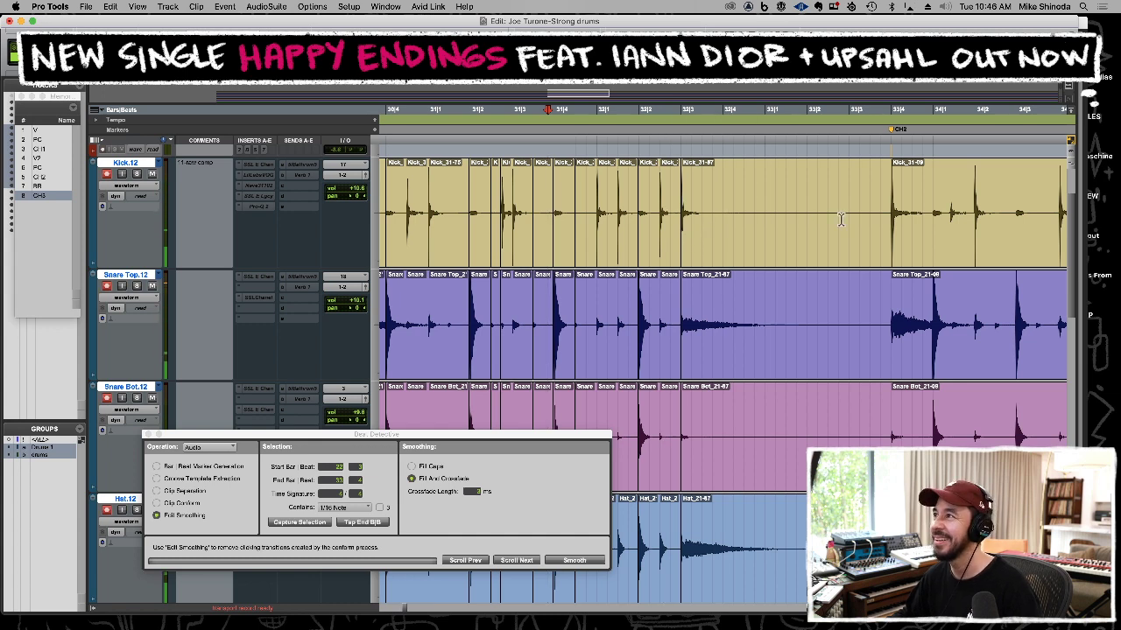
pyautogui.press('r')
pyautogui.press('r')
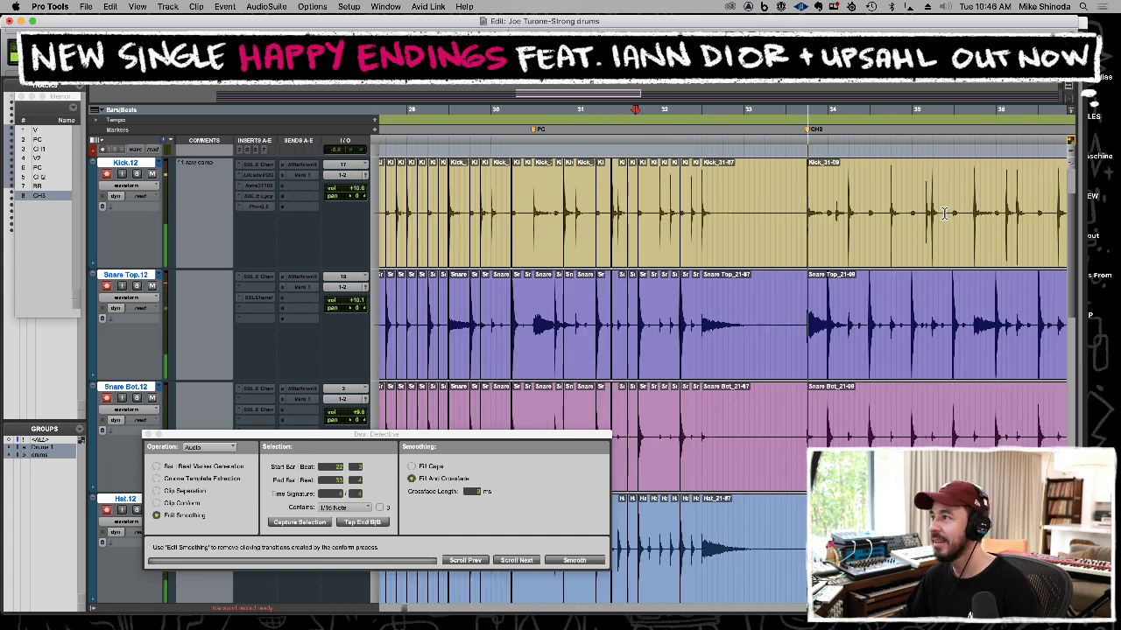
pyautogui.press('t')
pyautogui.press('t')
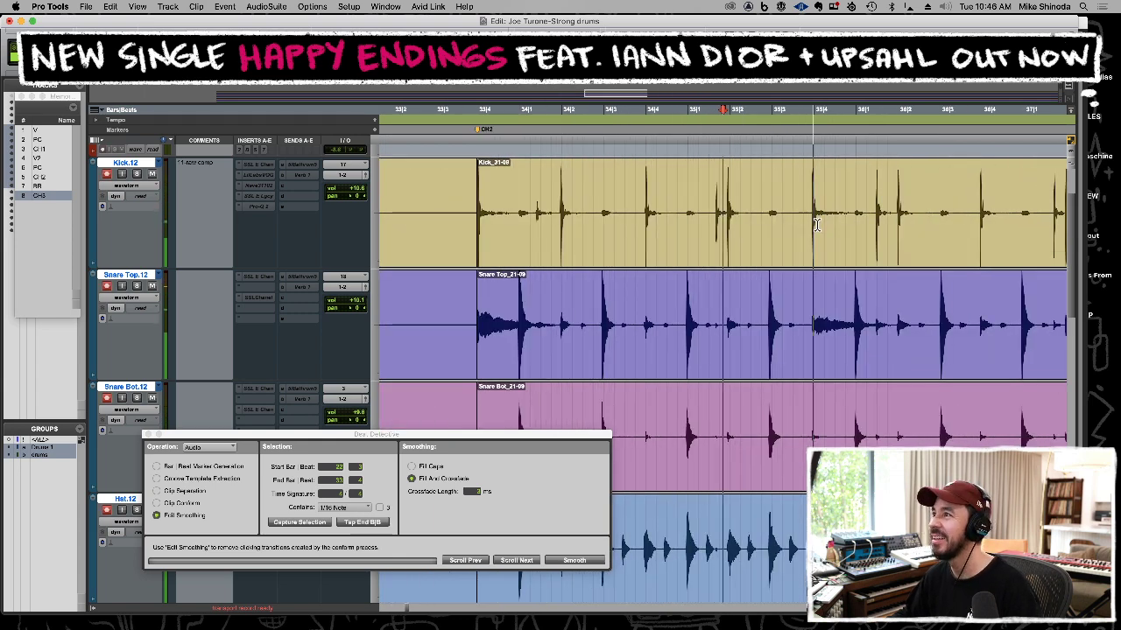
# Play back the CH2 drums through about bar 38 and examine the clips up to the BR section.
pyautogui.press('space')
pyautogui.press('super+bracketleft')
pyautogui.press('super+bracketleft')
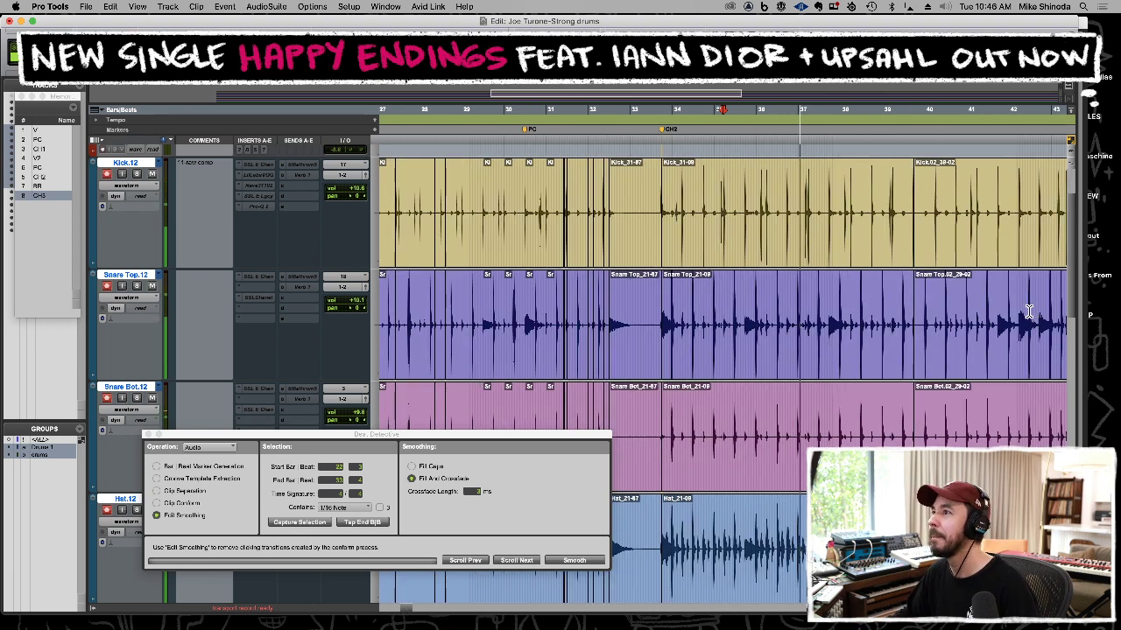
pyautogui.press('super+bracketleft')
pyautogui.press('super+bracketright')
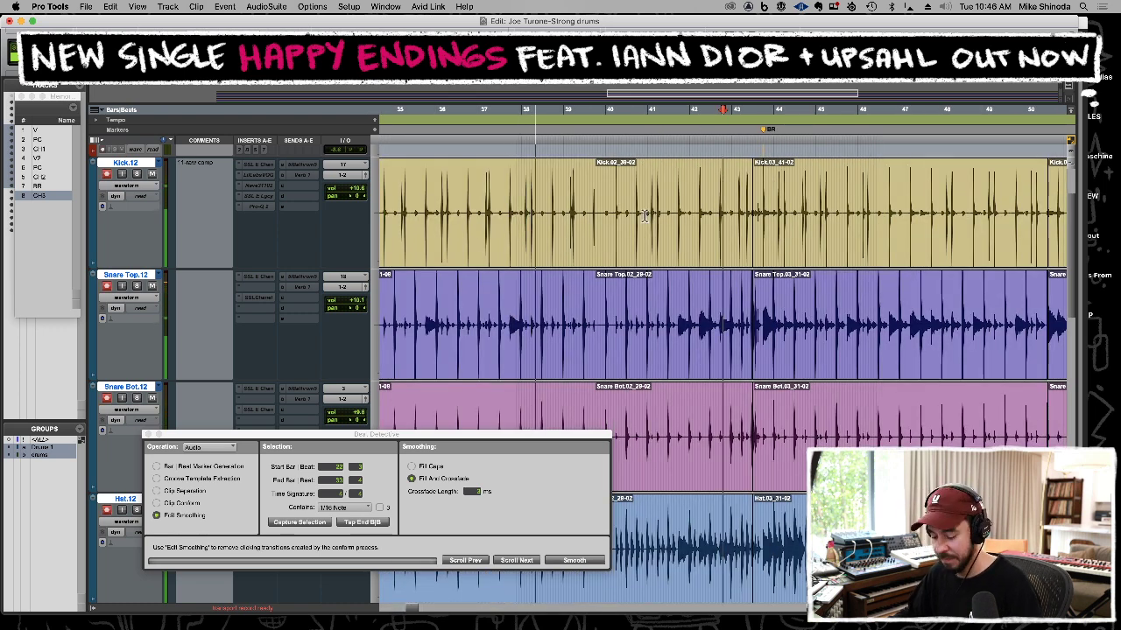
pyautogui.press('super+bracketleft')
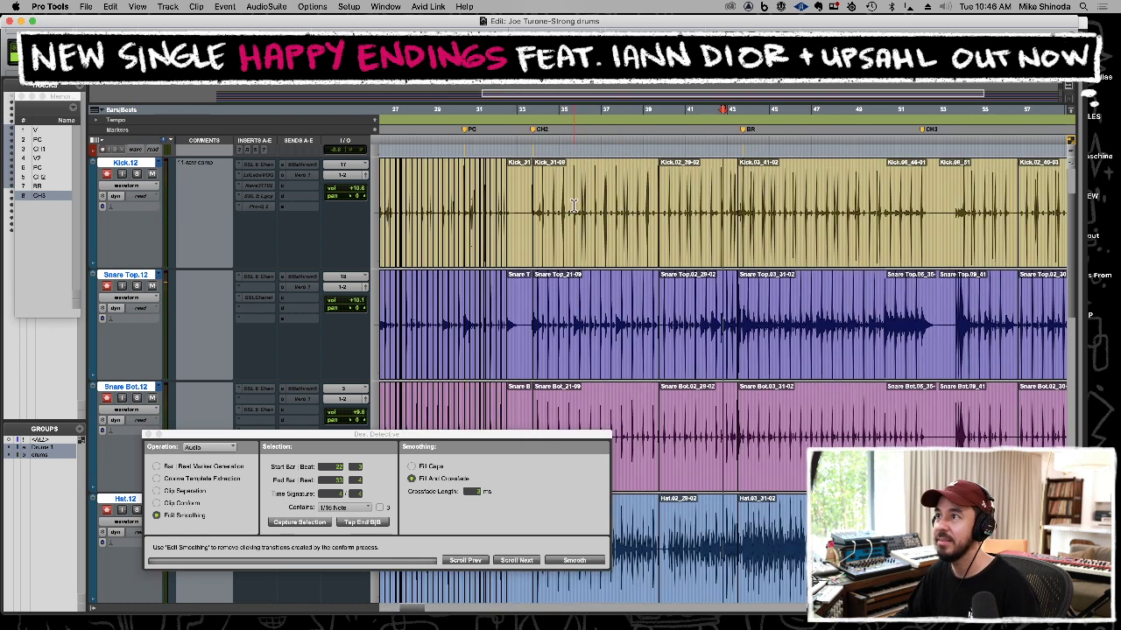
# Examine the drum clip boundary at bar 39 beat 4 and play back from bar 39 beat 2.
pyautogui.press('super+bracketright')
pyautogui.press('super+bracketright')
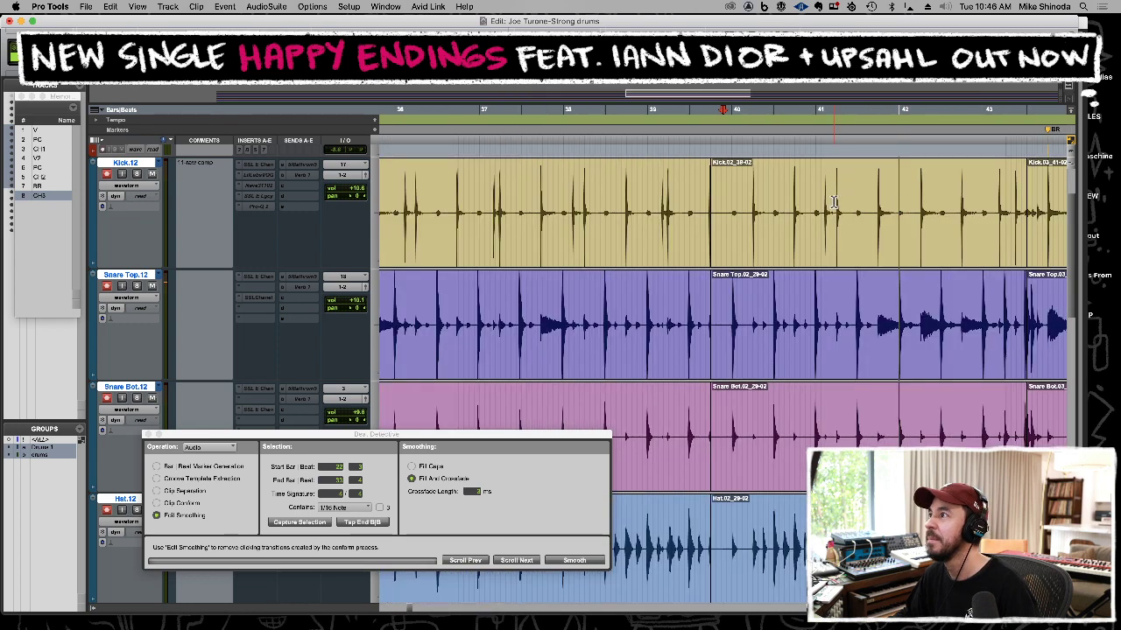
pyautogui.press('super+bracketleft')
pyautogui.press('super+bracketright')
pyautogui.press('super+bracketright')
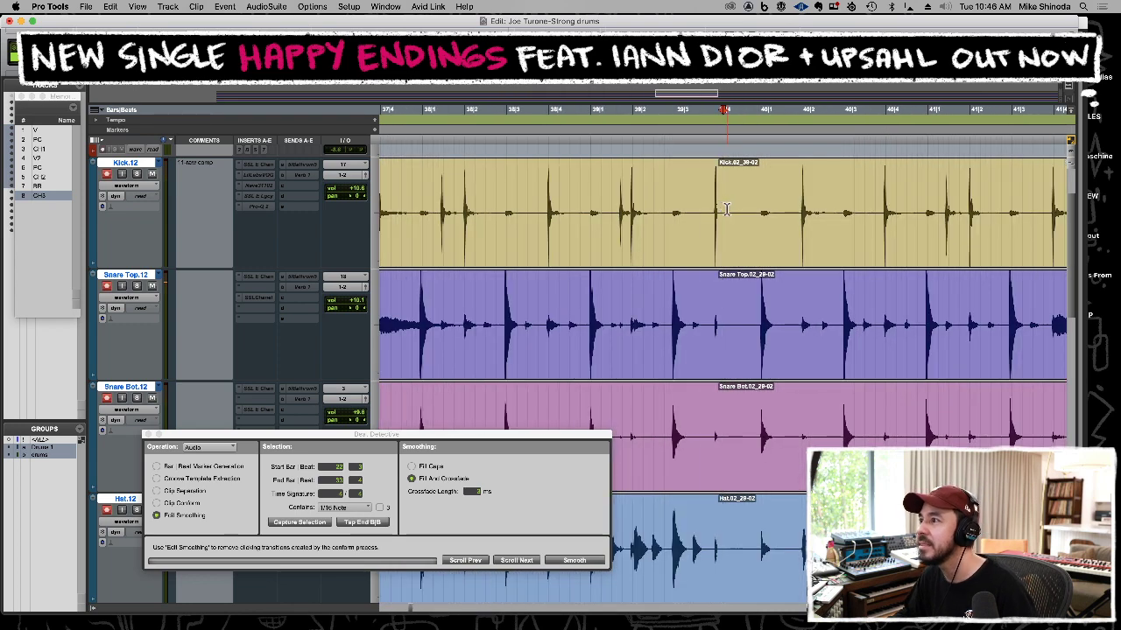
pyautogui.press('super+bracketright')
pyautogui.press('super+bracketleft')
pyautogui.press('space')
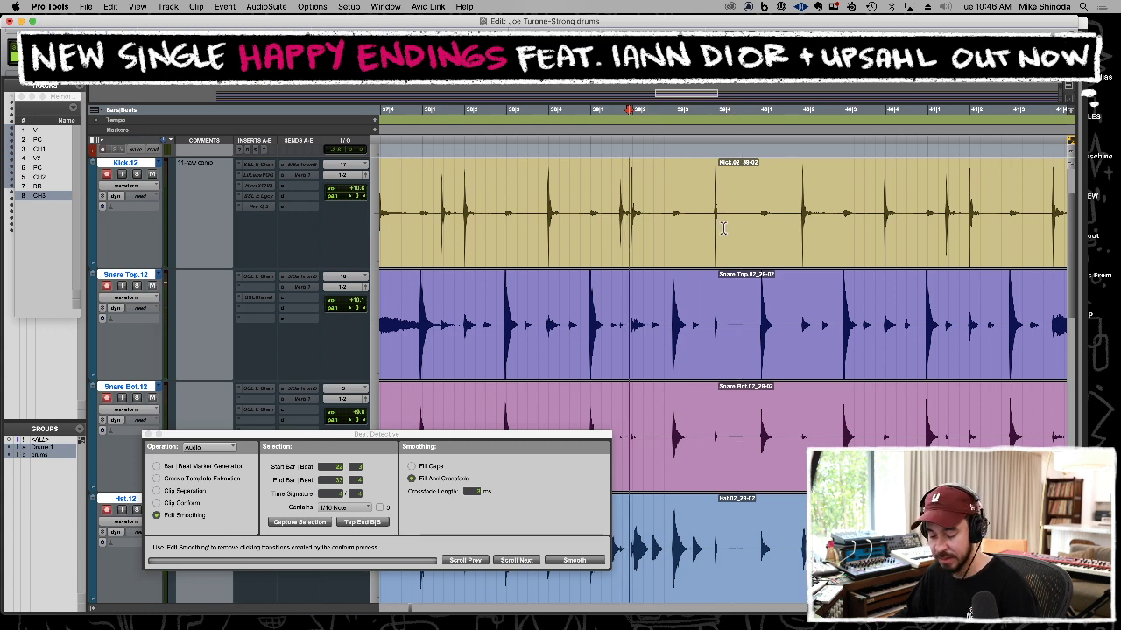
# Move the drum clip boundary at bar 39 beat 4 to bar 40 beat 4 and play back the passage.
pyautogui.moveTo(709, 226); pyautogui.dragTo(879, 221)
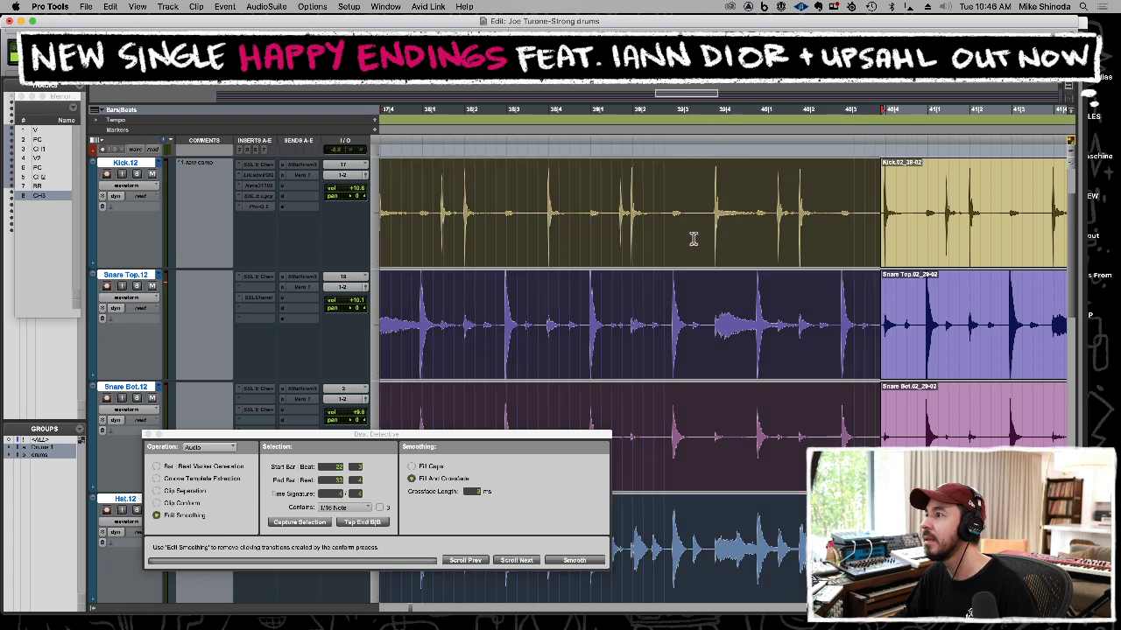
pyautogui.click(692, 237)
pyautogui.press('r')
pyautogui.press('r')
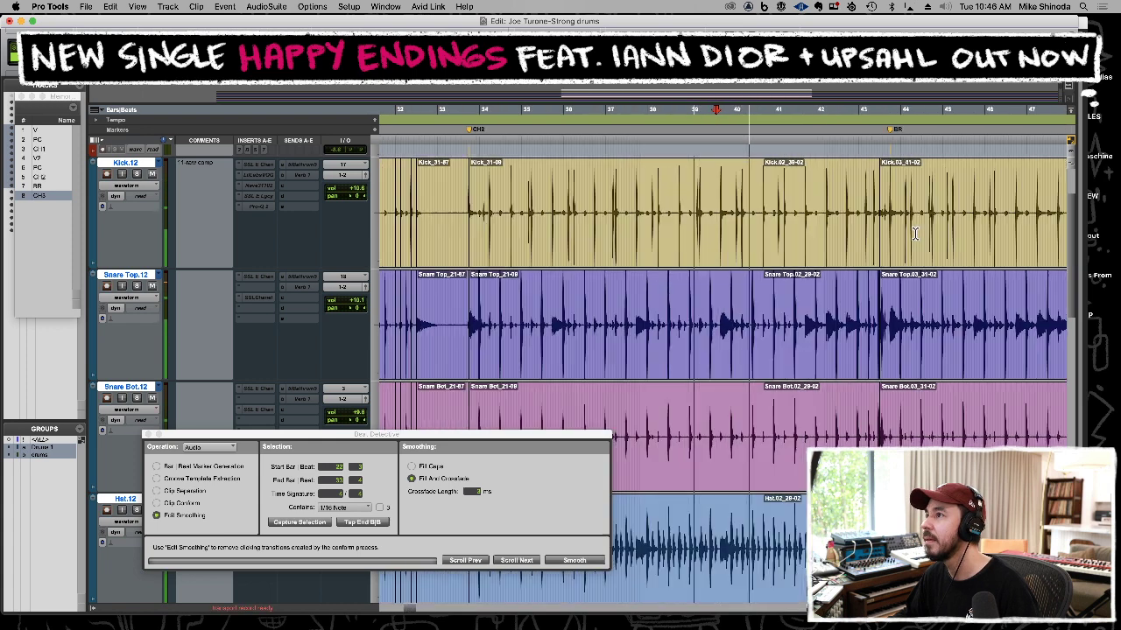
pyautogui.press('space')
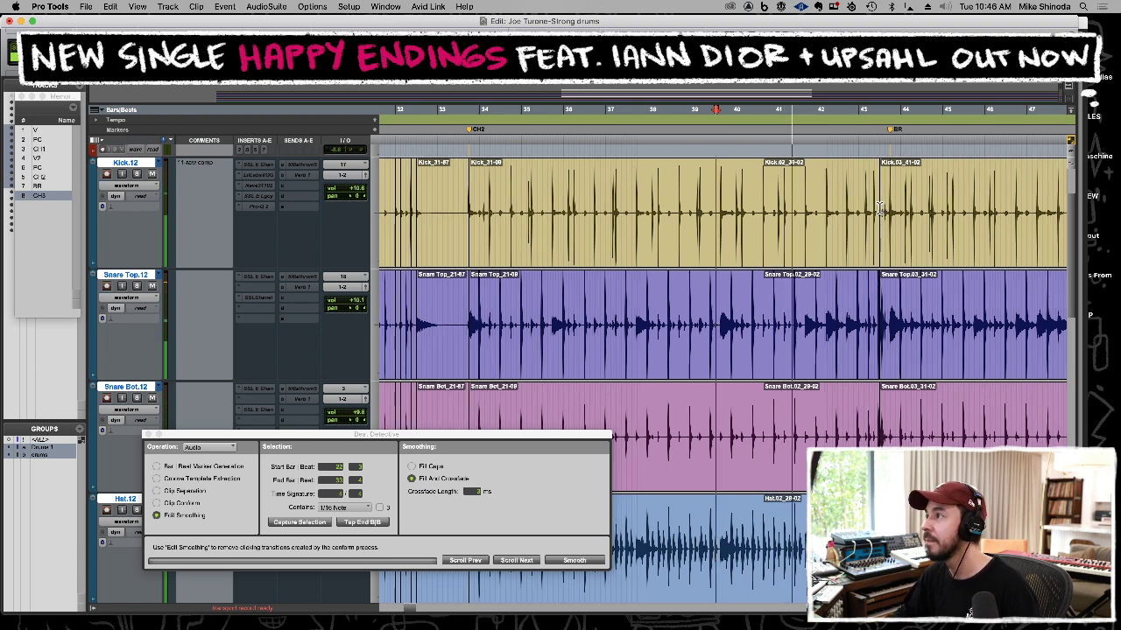
# Examine the clip boundary just before the BR marker and select the drums from bar 33 beat 4 to bar 43 beat 1.
pyautogui.click(881, 208)
pyautogui.press('t')
pyautogui.press('t')
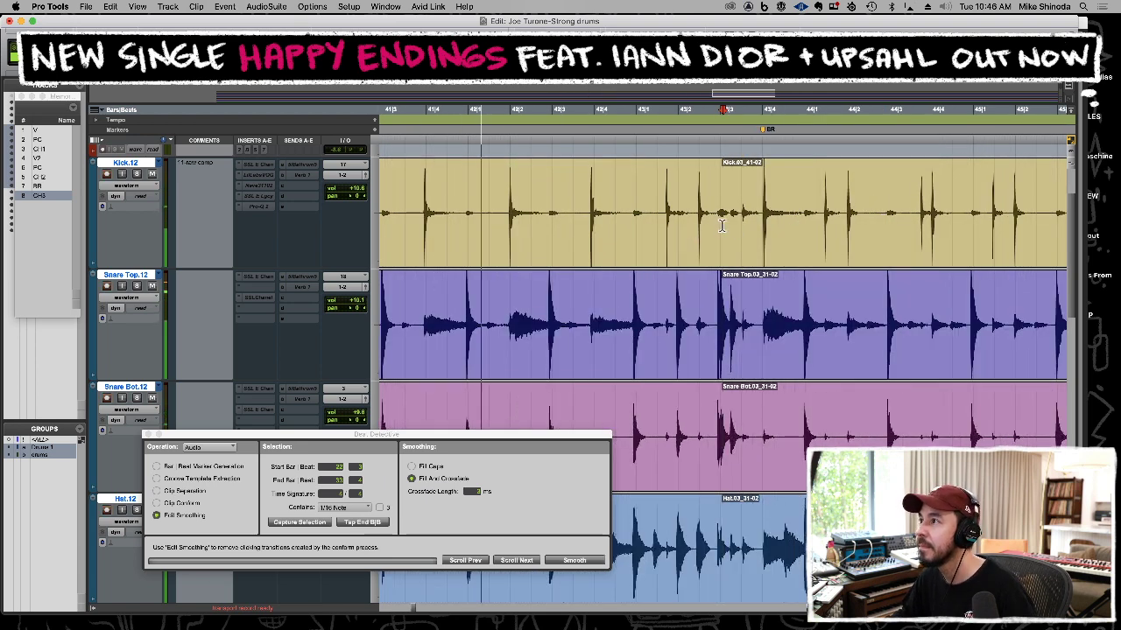
pyautogui.press('super+bracketright')
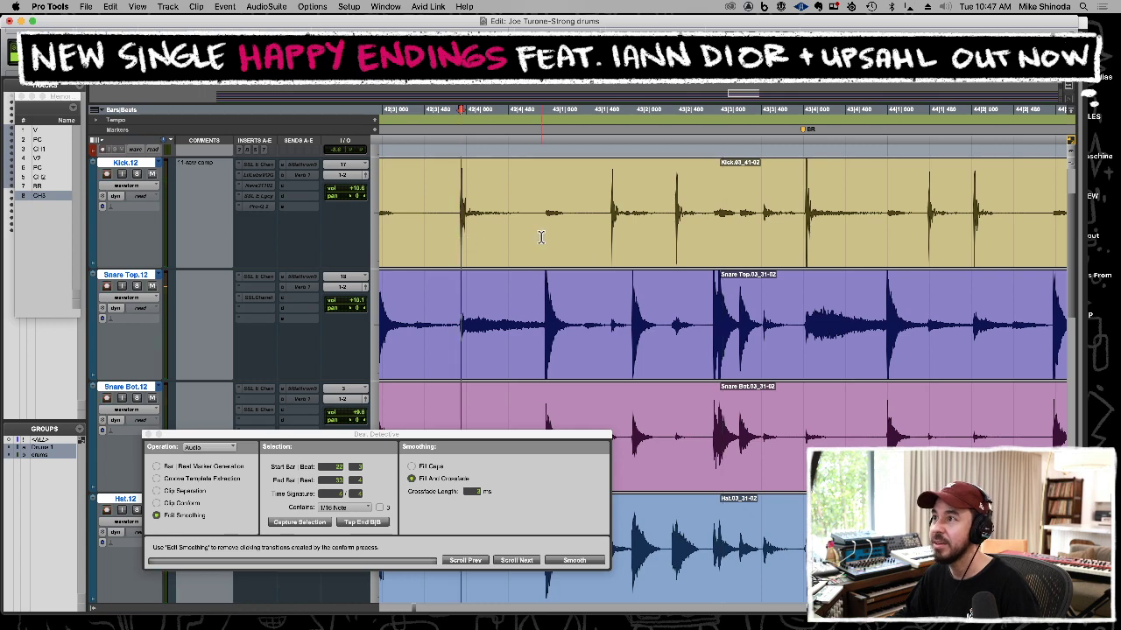
pyautogui.press('super+bracketleft')
pyautogui.press('super+bracketleft')
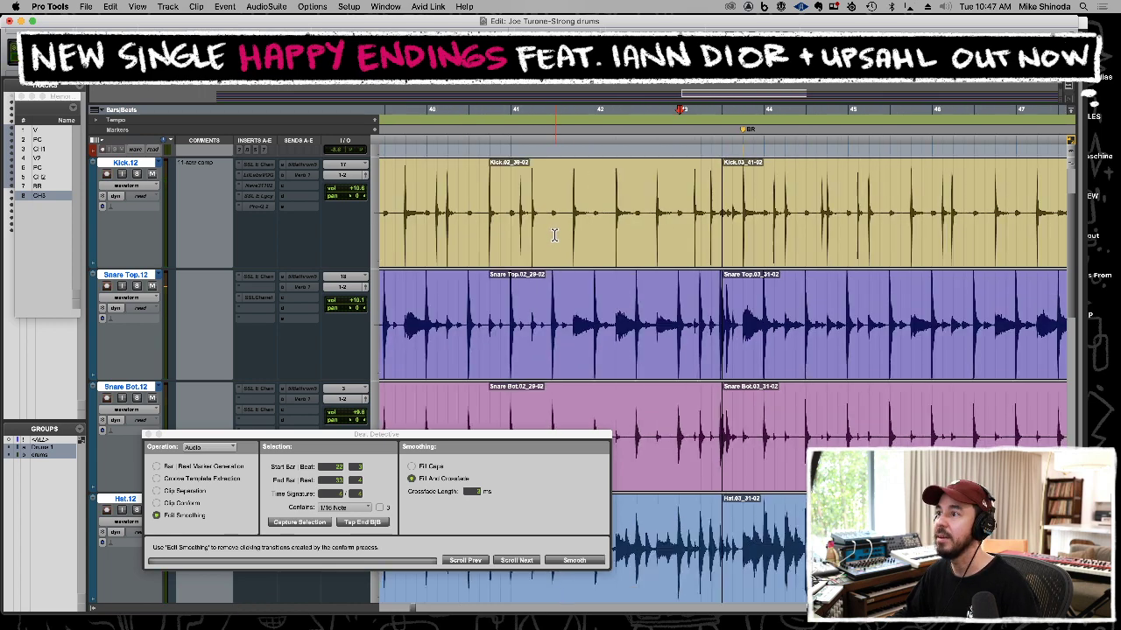
pyautogui.press('super+bracketleft')
pyautogui.press('super+bracketleft')
pyautogui.keyDown('shift'); pyautogui.click(524, 235); pyautogui.keyUp('shift')
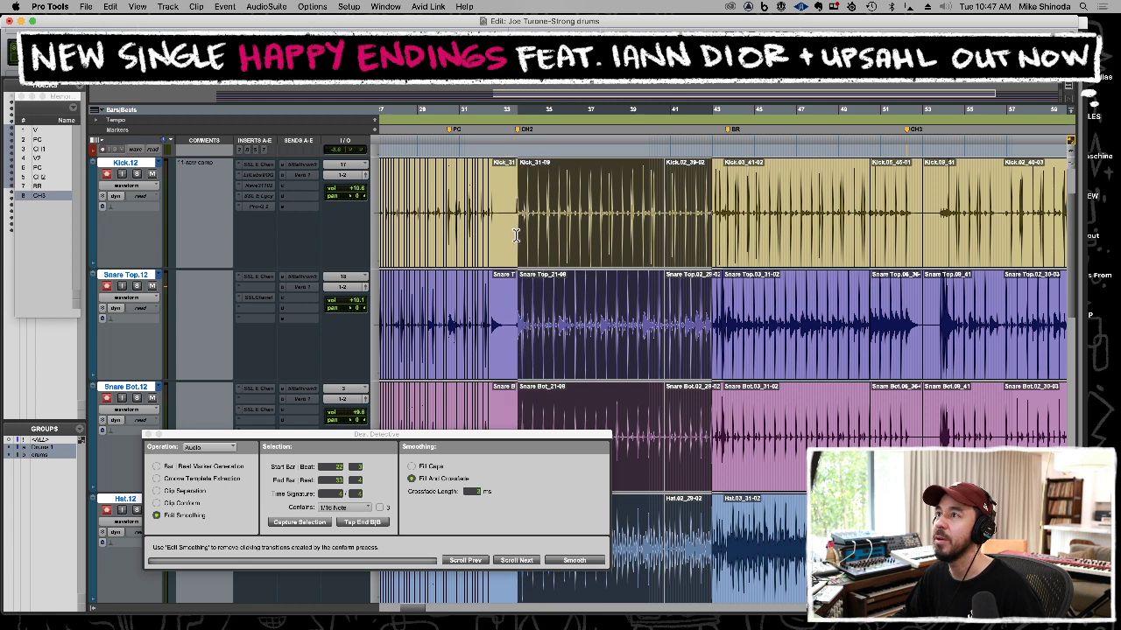
# Disarm the drum tracks and use Beat Detective's Clip Separation to separate bar 33 beat 4 to bar 43 beat 1 at sub-beat triggers.
pyautogui.click(157, 491)
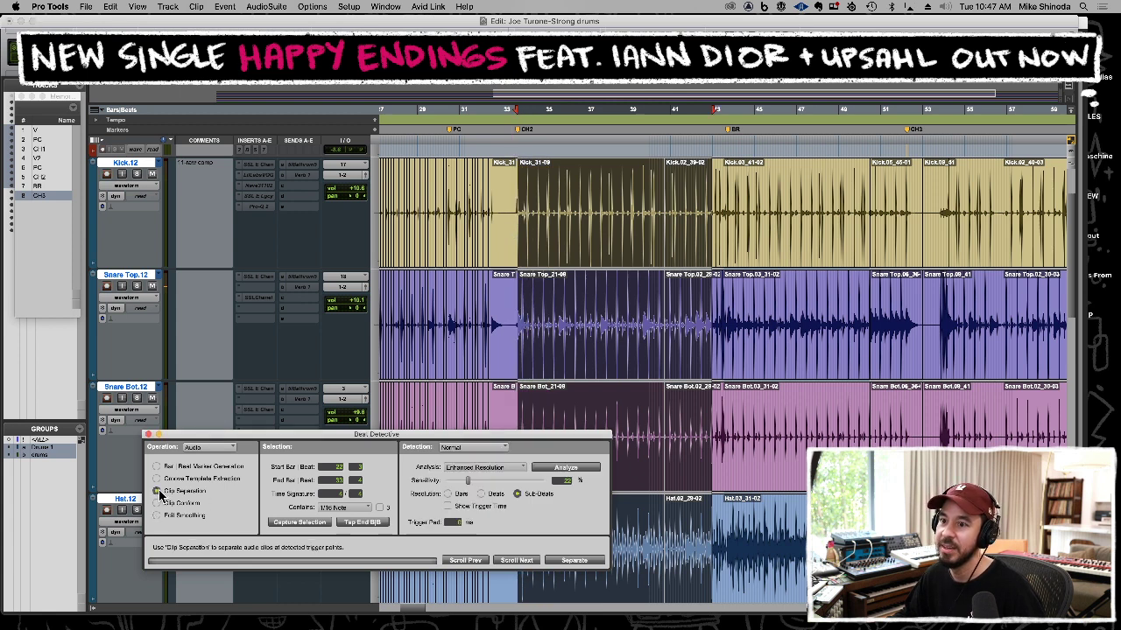
pyautogui.click(110, 399)
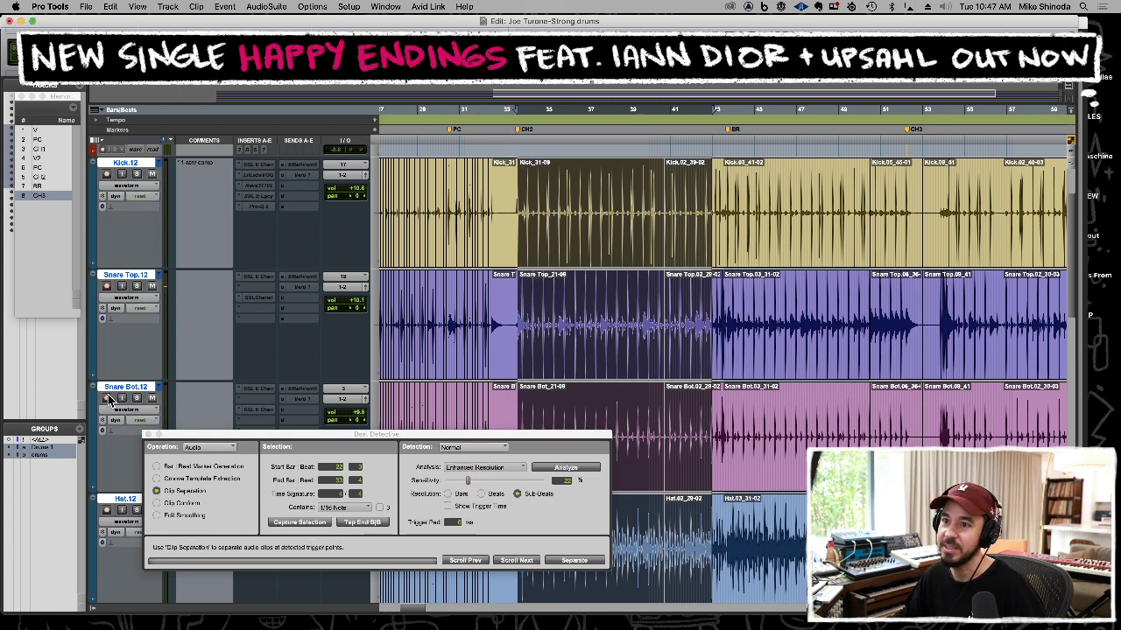
pyautogui.click(308, 520)
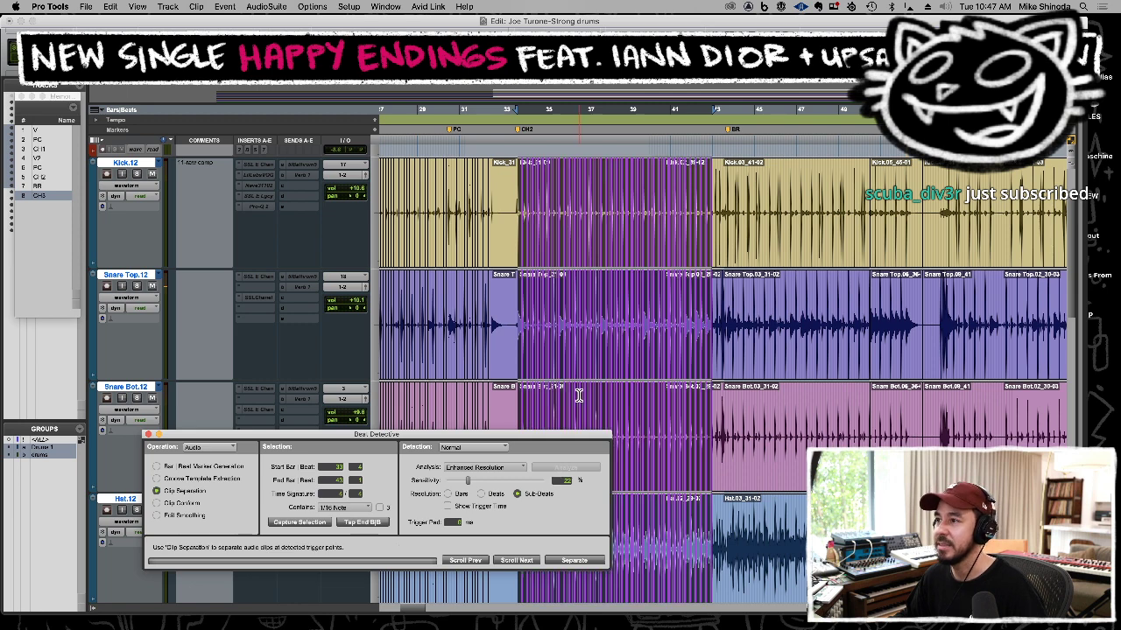
pyautogui.press('t')
pyautogui.press('t')
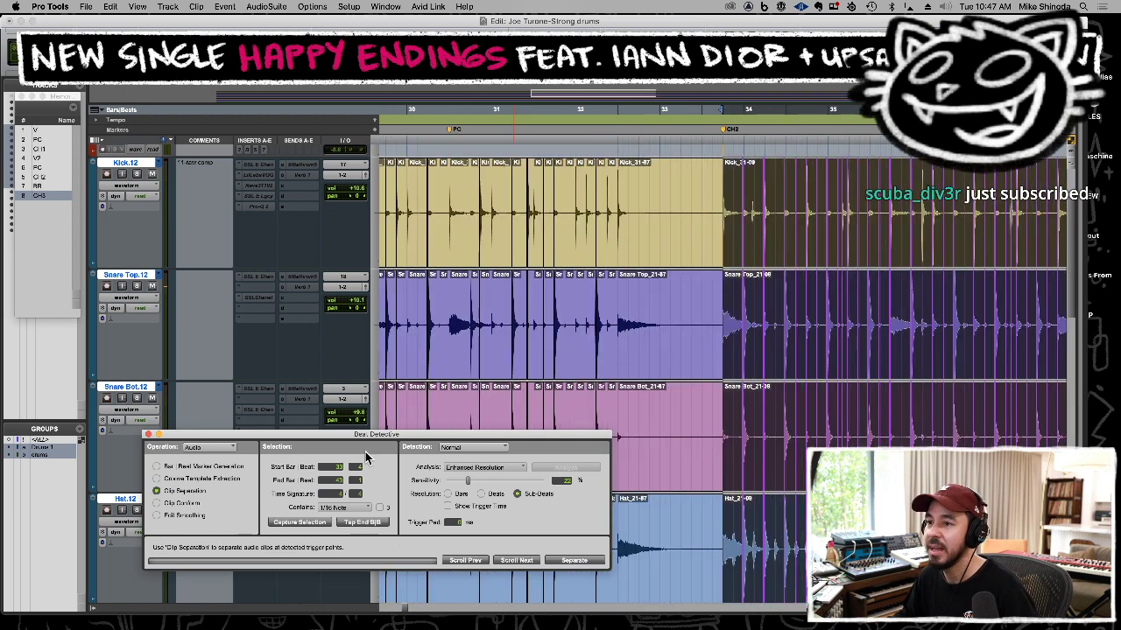
pyautogui.click(570, 563)
# Conform the separated CH2 drum clips and smooth their edits with Fill And Crossfade.
pyautogui.click(157, 504)
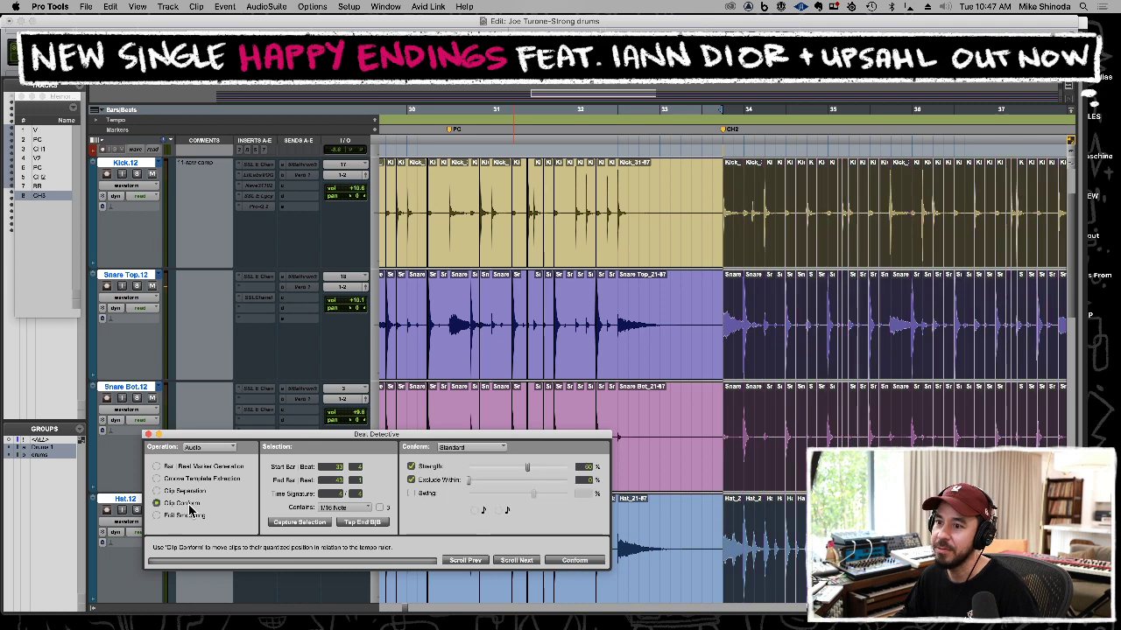
pyautogui.click(574, 561)
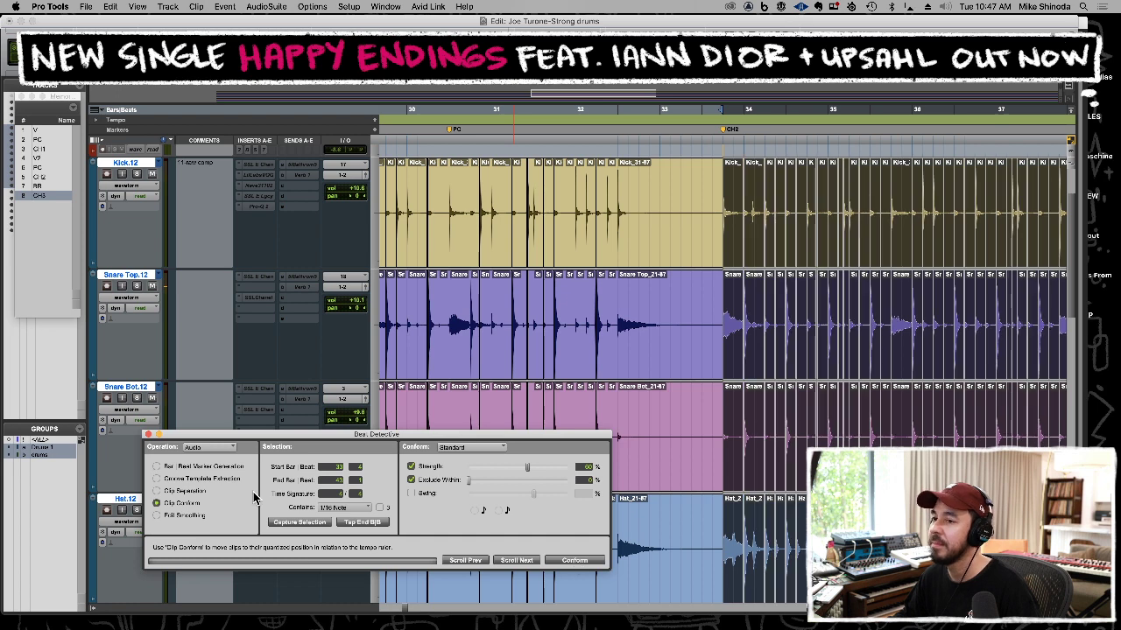
pyautogui.click(158, 515)
pyautogui.click(572, 560)
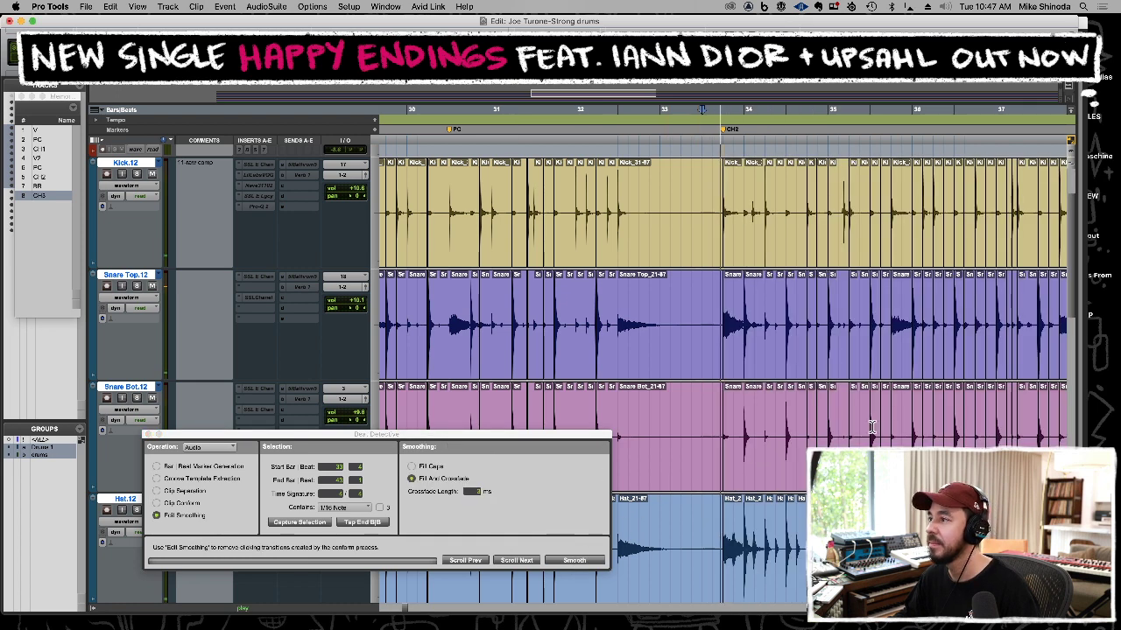
# Trim the start of the grouped drum clips at bar 34 beat 3 slightly earlier.
pyautogui.click(943, 397)
pyautogui.press('t')
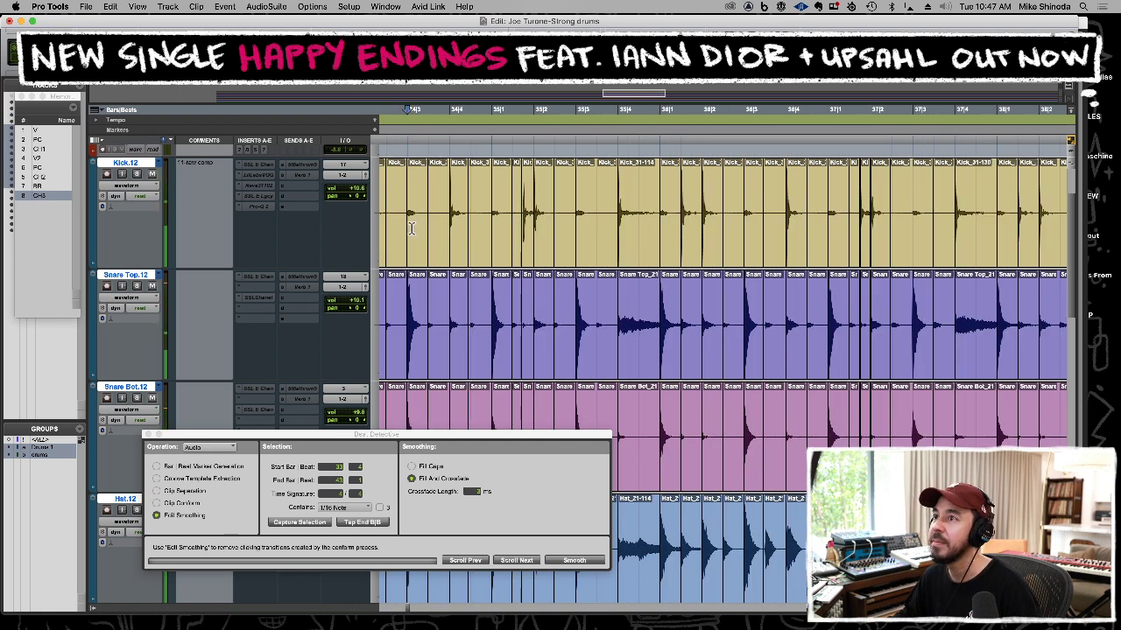
pyautogui.press('super+bracketright')
pyautogui.press('super+bracketright')
pyautogui.press('super+bracketright')
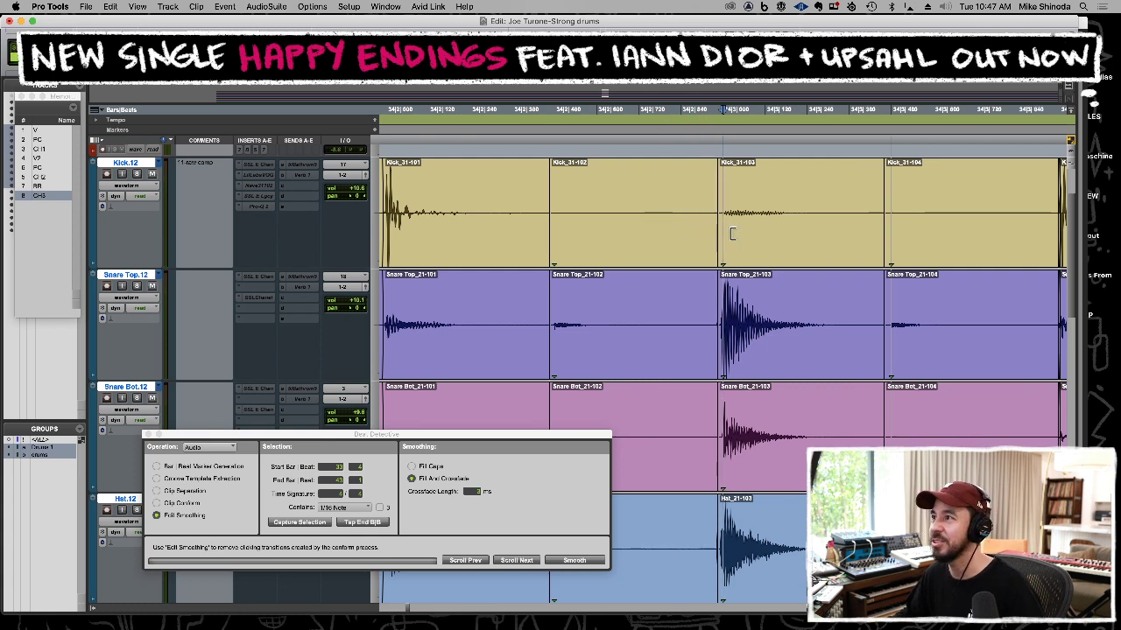
pyautogui.moveTo(732, 232); pyautogui.dragTo(719, 234)
pyautogui.press('r')
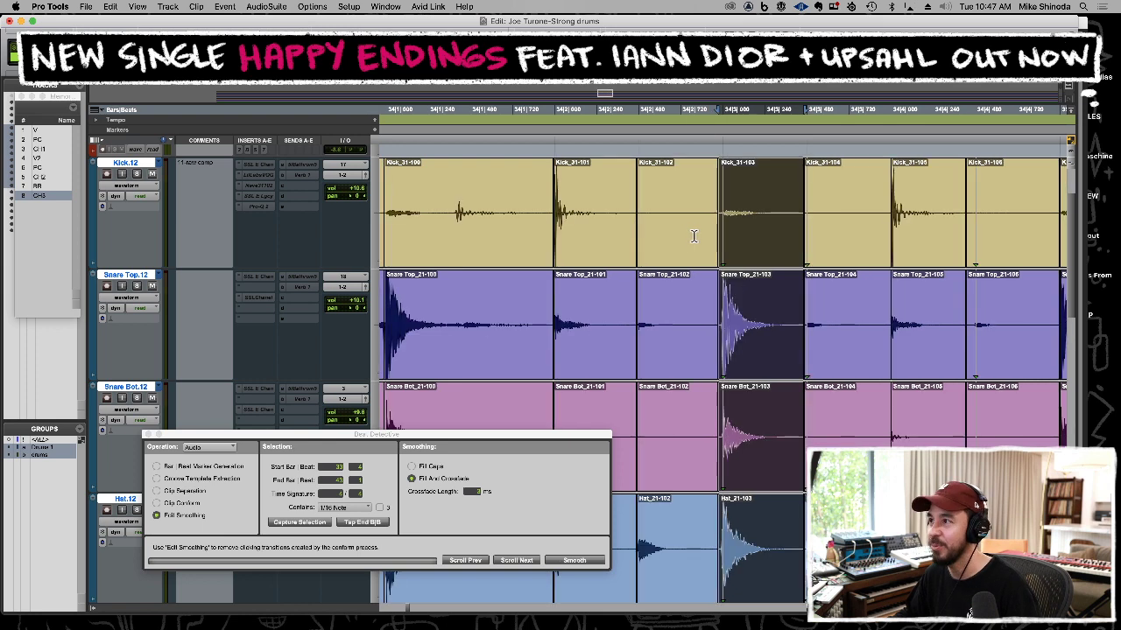
# Play back the drums from the second half of bar 34 beat 1 and examine the nearby clip transitions.
pyautogui.click(524, 235)
pyautogui.press('space')
pyautogui.press('space')
pyautogui.click(557, 225)
pyautogui.press('t')
pyautogui.press('t')
pyautogui.press('r')
pyautogui.press('r')
pyautogui.press('r')
# Examine the conformed drum clips around bar 35 beat 2.
pyautogui.click(933, 226)
pyautogui.press('t')
pyautogui.press('r')
pyautogui.click(867, 233)
pyautogui.hotkey('shift', 'Tab')
pyautogui.press('t')
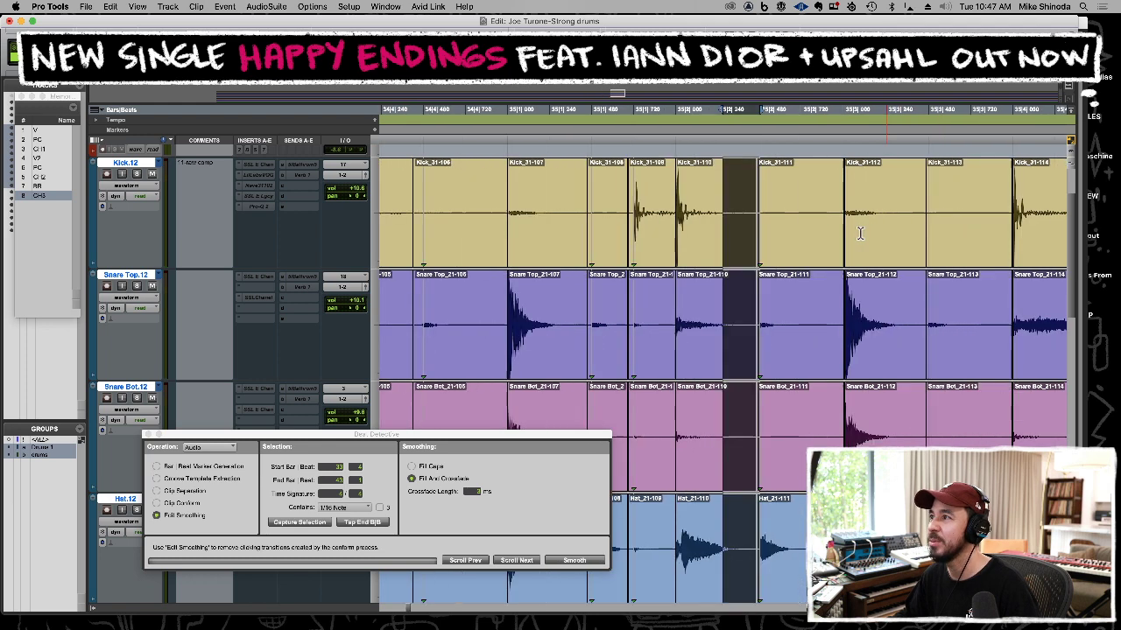
# Play back the conformed drums from the second half of bar 34 beat 4 into bar 36.
pyautogui.click(440, 239)
pyautogui.press('space')
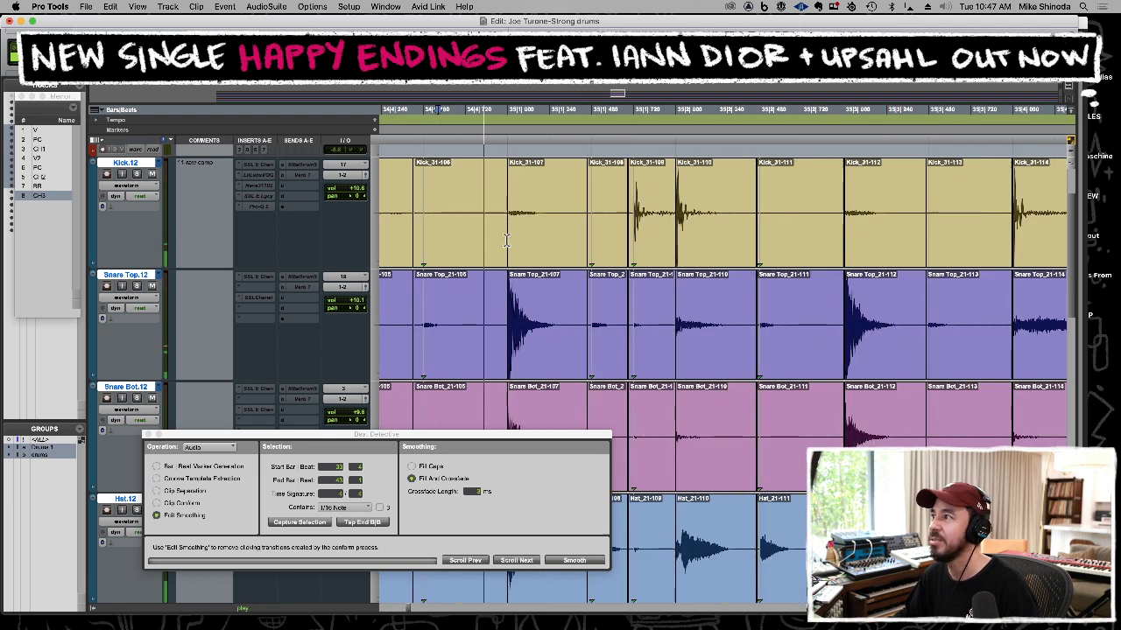
pyautogui.press('r')
pyautogui.press('super+bracketleft')
pyautogui.press('super+bracketleft')
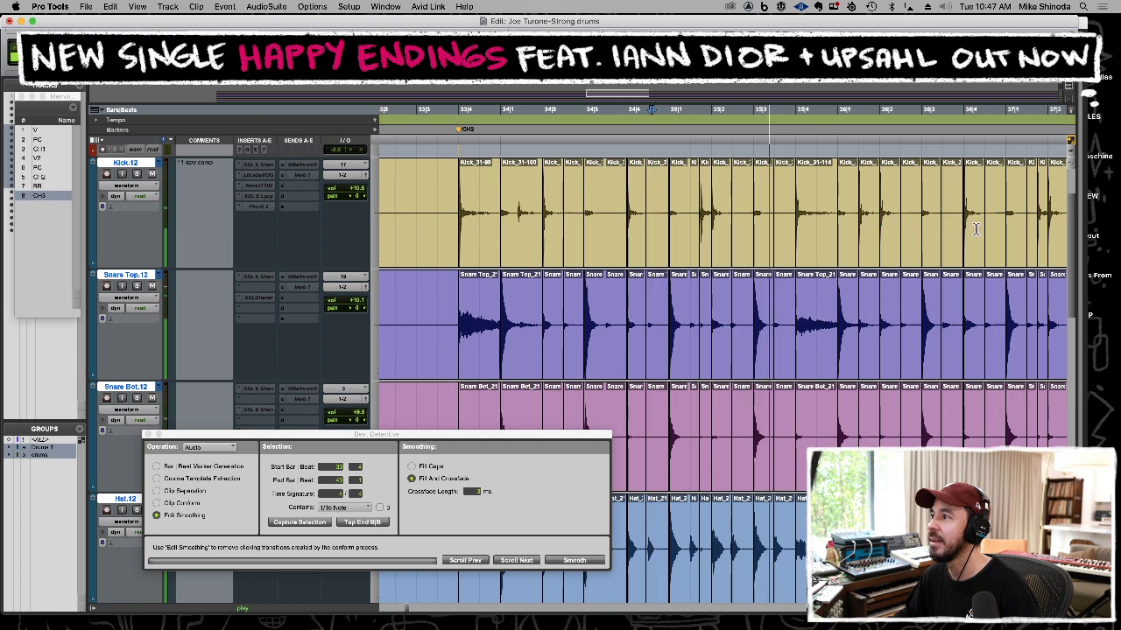
pyautogui.press('super+bracketright')
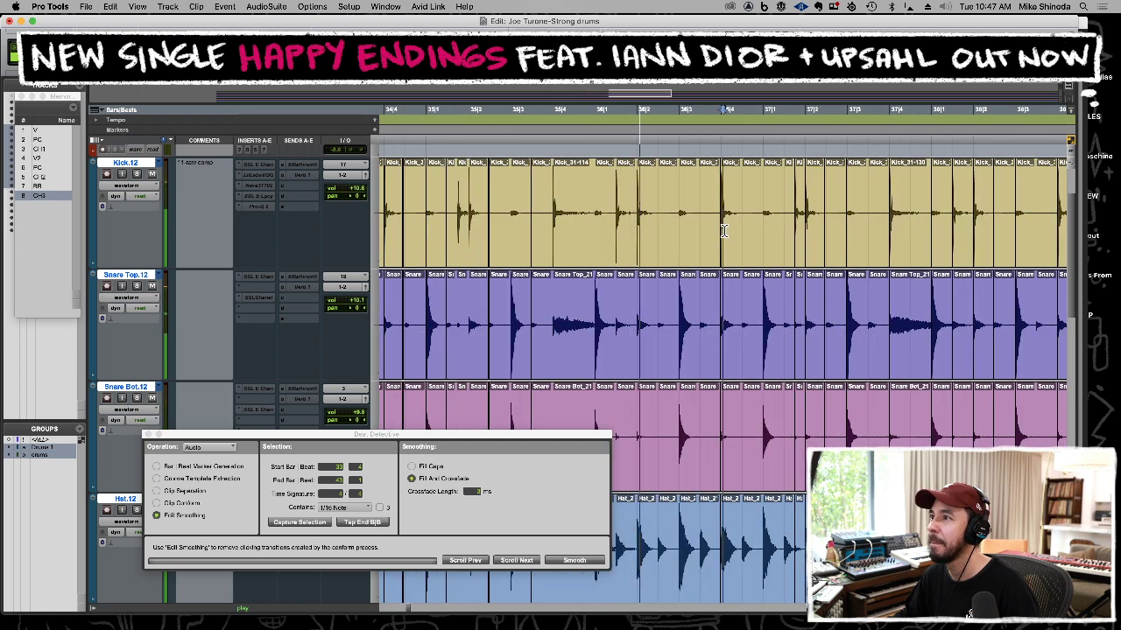
# Trim the start of the grouped drum clips at bar 36 beat 3 slightly earlier.
pyautogui.press('super+bracketright')
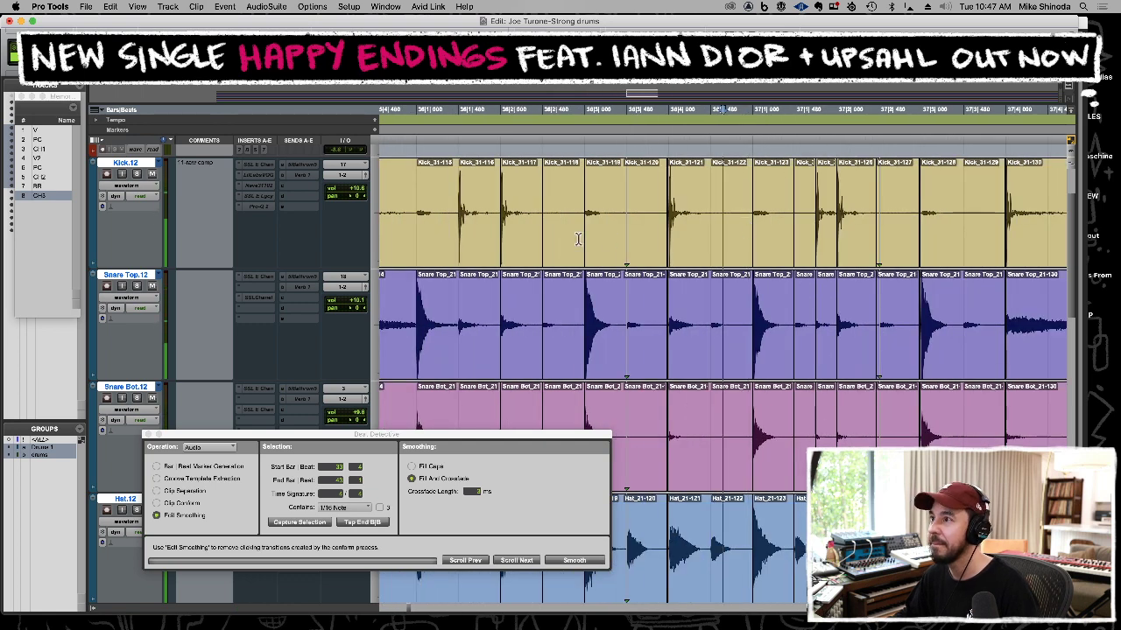
pyautogui.press('super+bracketright')
pyautogui.press('super+bracketright')
pyautogui.press('super+bracketright')
pyautogui.press('super+bracketright')
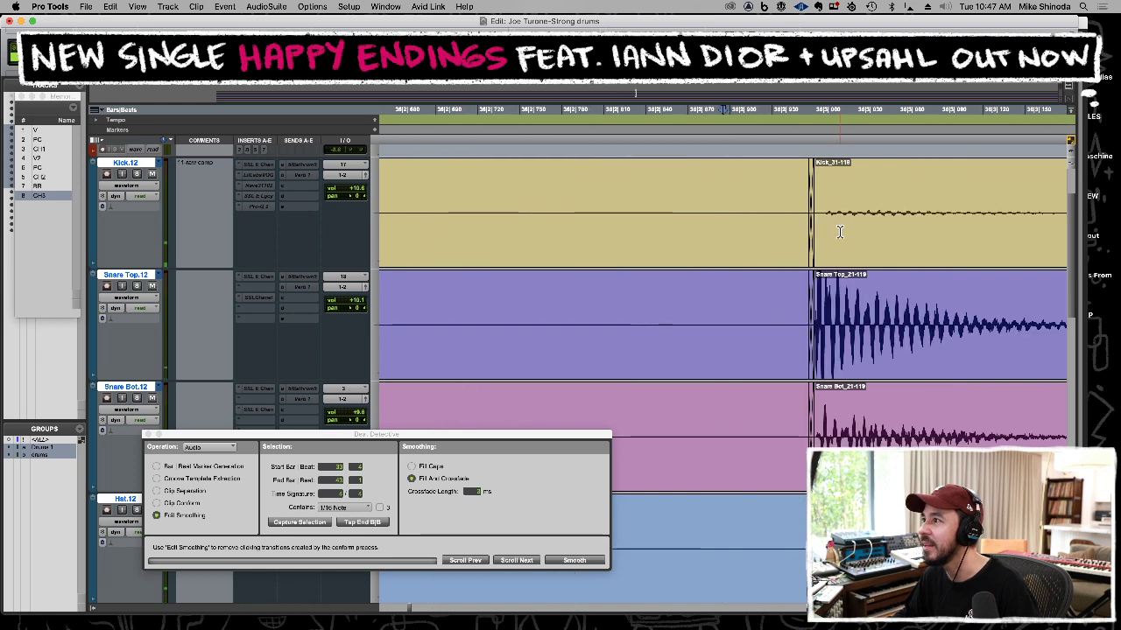
pyautogui.moveTo(817, 230); pyautogui.dragTo(807, 232)
# Play back the drums from just before bar 36 beat 3 through bar 38, examining the clips along the CH2 section.
pyautogui.click(693, 233)
pyautogui.press('space')
pyautogui.press('super+bracketleft')
pyautogui.press('super+bracketleft')
pyautogui.press('super+bracketleft')
pyautogui.press('super+bracketleft')
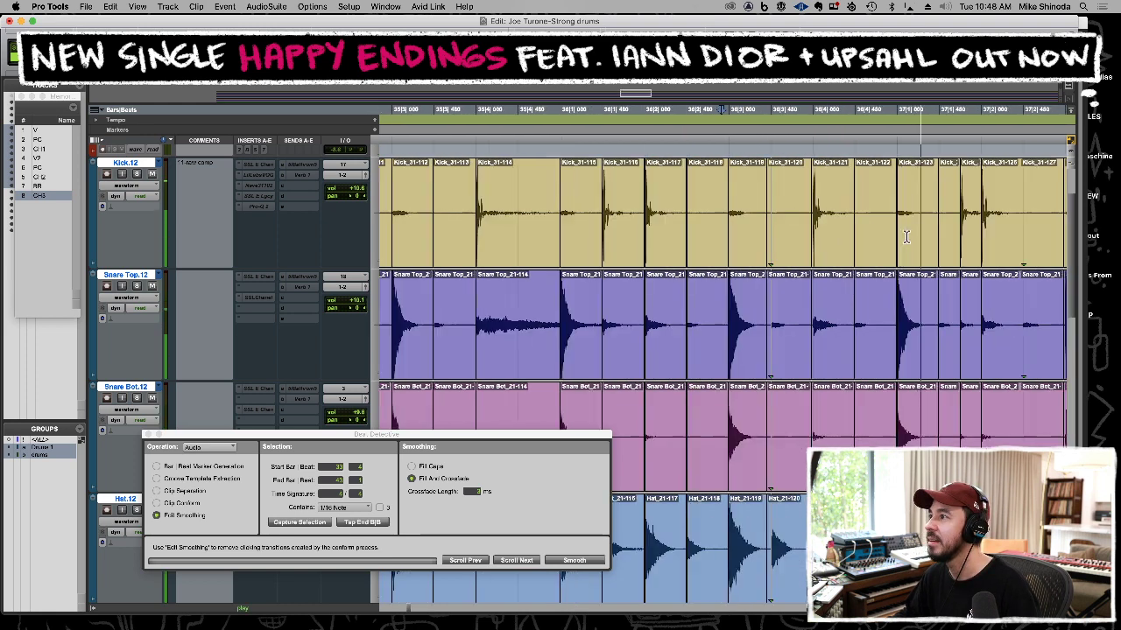
pyautogui.press('super+bracketleft')
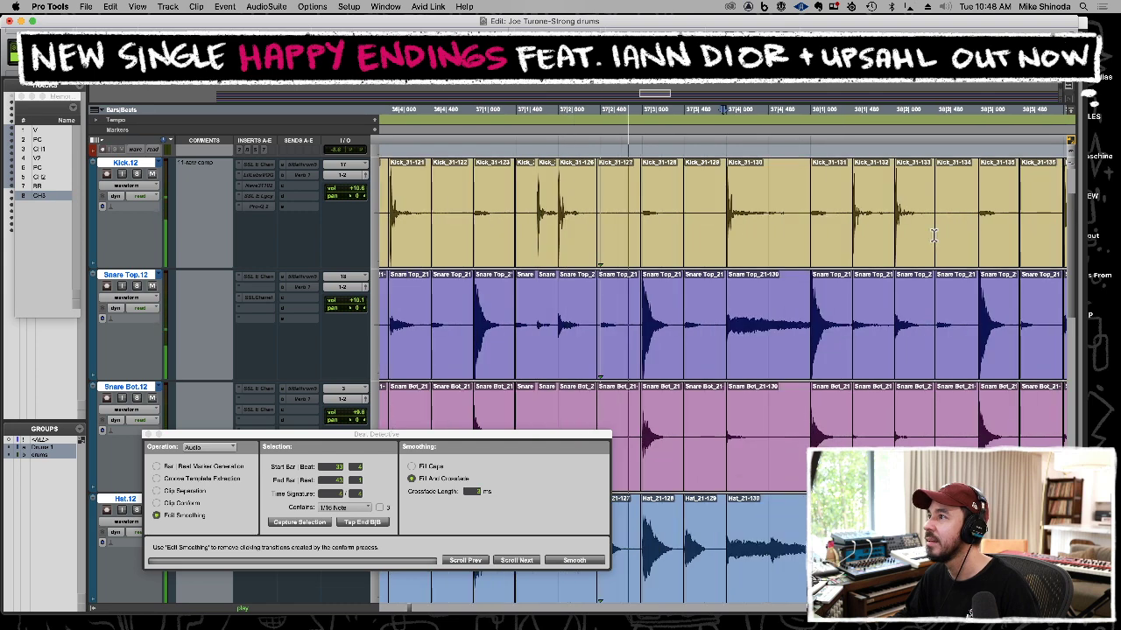
pyautogui.press('super+bracketleft')
pyautogui.press('super+bracketleft')
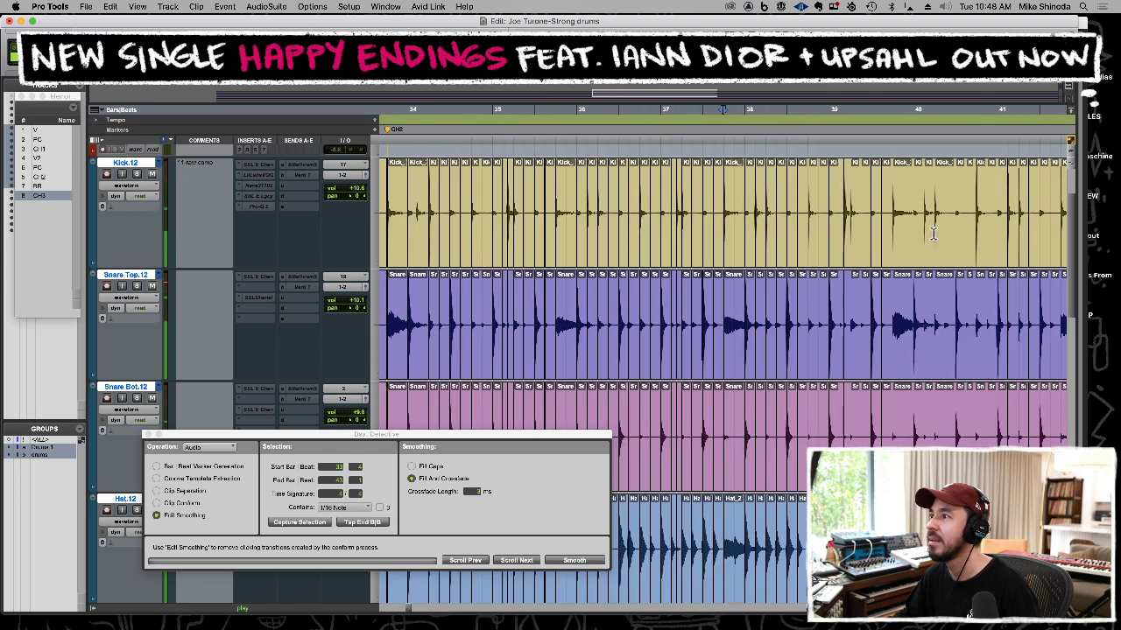
pyautogui.press('super+bracketleft')
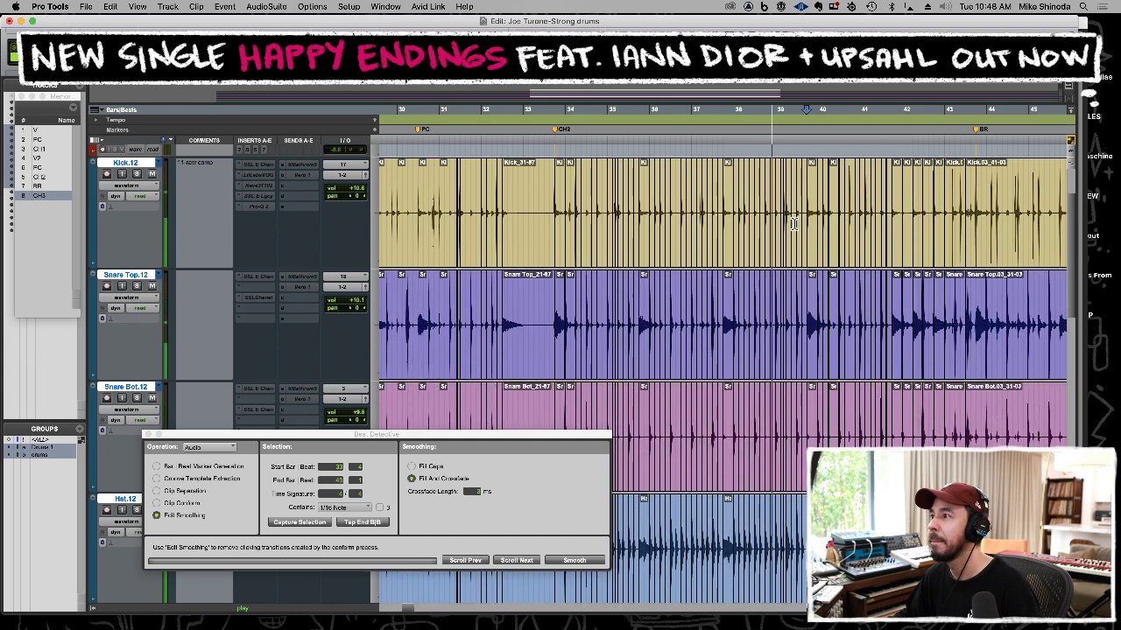
# Trim the edit point of the grouped drum clips at the bar 38 beat 4 kick slightly earlier and play it back.
pyautogui.press('super+bracketright')
pyautogui.press('super+bracketright')
pyautogui.press('super+bracketright')
pyautogui.press('super+bracketright')
pyautogui.press('super+bracketright')
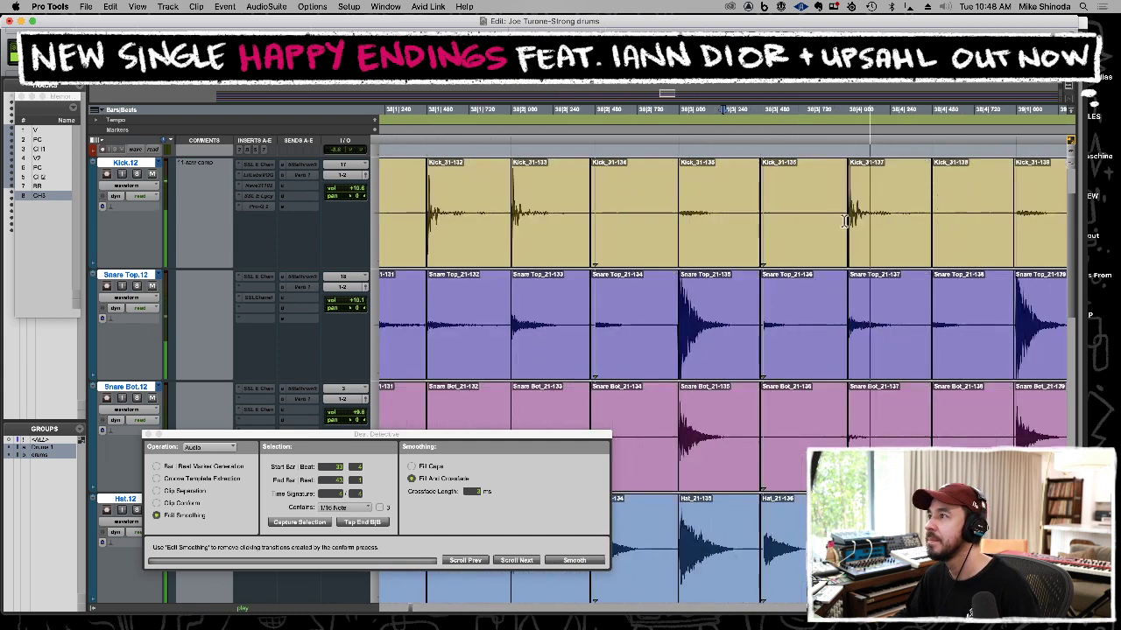
pyautogui.click(991, 210)
pyautogui.hotkey('alt', 'shift', 'Tab')
pyautogui.press('t')
pyautogui.press('t')
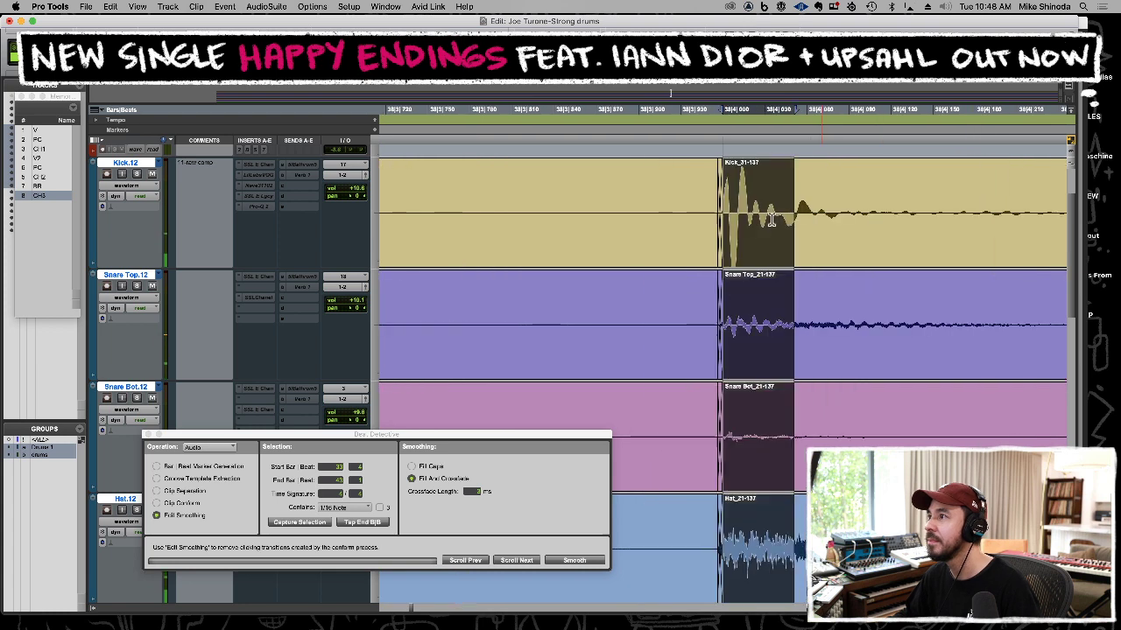
pyautogui.moveTo(727, 234); pyautogui.dragTo(725, 234)
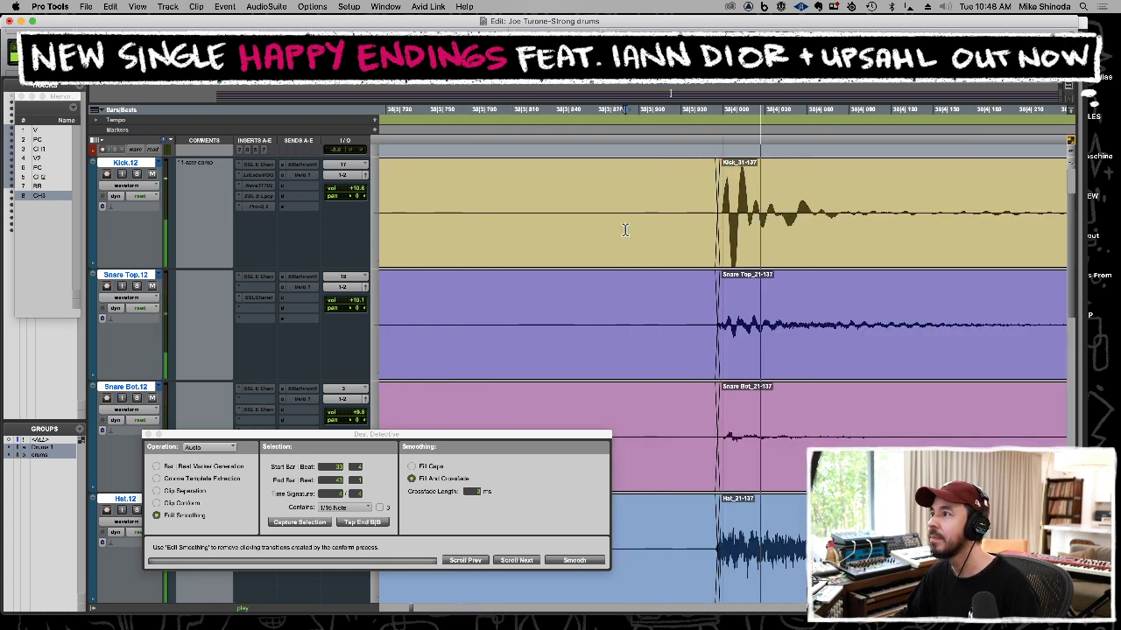
# Clear the grouped drums from the second half of bar 39 beat 1 to beat 3.
pyautogui.press('super+bracketleft')
pyautogui.press('super+bracketleft')
pyautogui.press('super+bracketleft')
pyautogui.press('super+bracketleft')
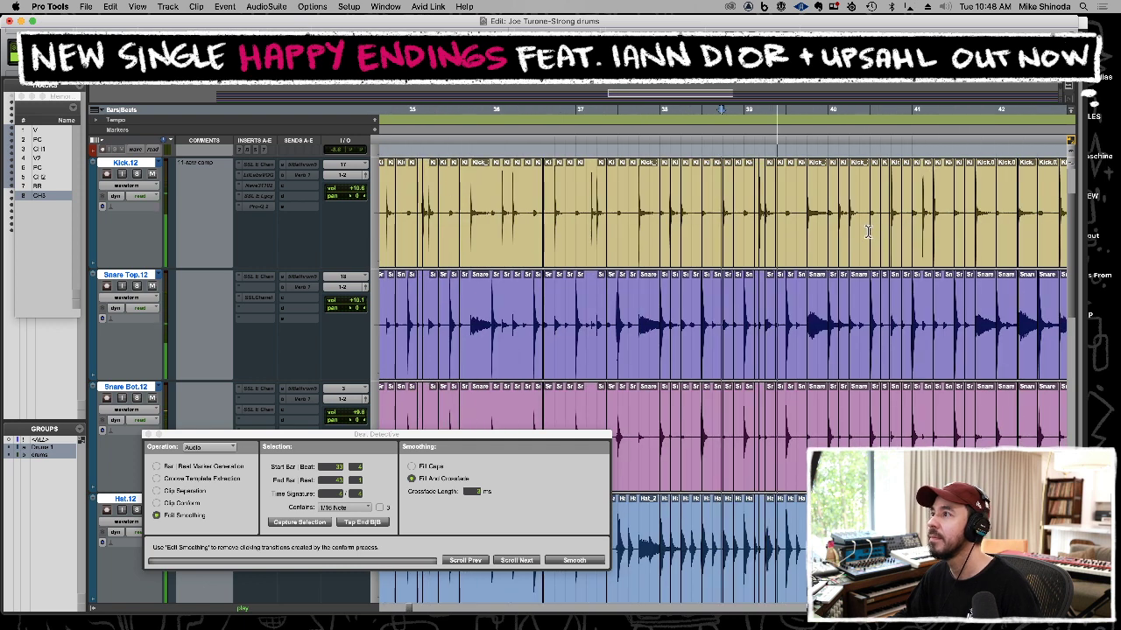
pyautogui.moveTo(756, 240); pyautogui.dragTo(782, 241)
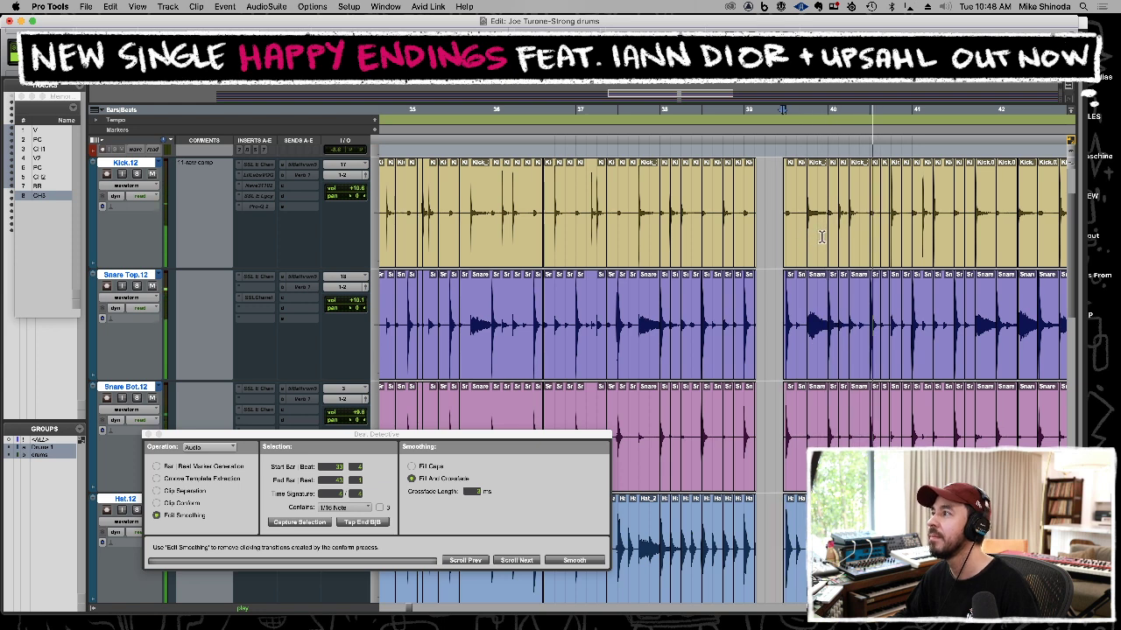
pyautogui.press('r')
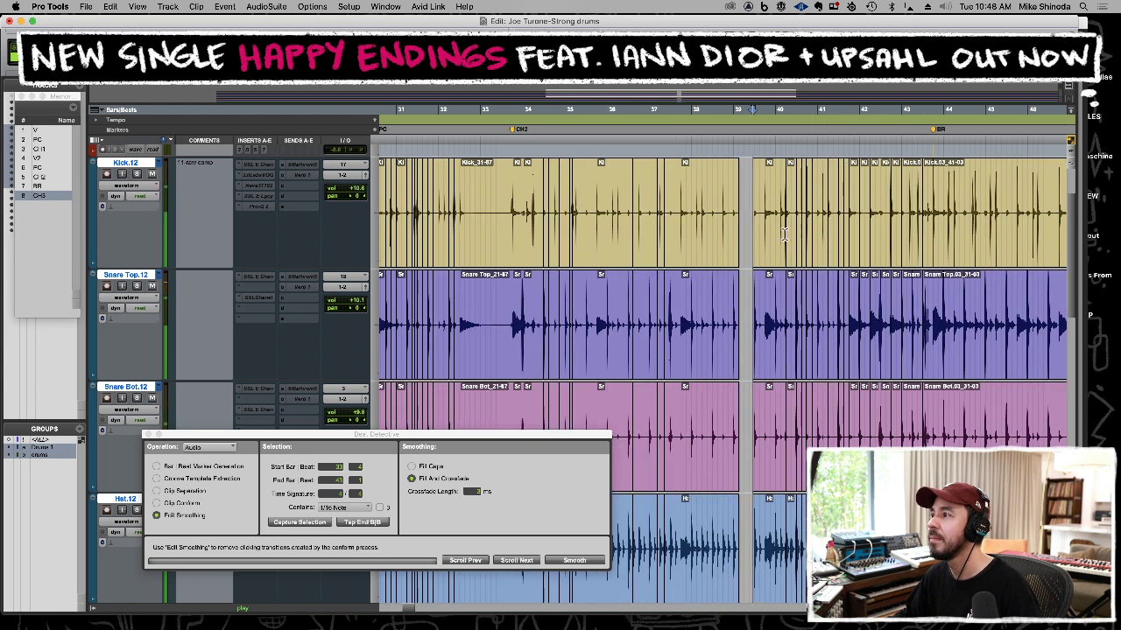
# Copy the grouped drums from bar 36 beat 1 to bar 37 beat 4 and paste them at bar 34 beat 1.
pyautogui.press('space')
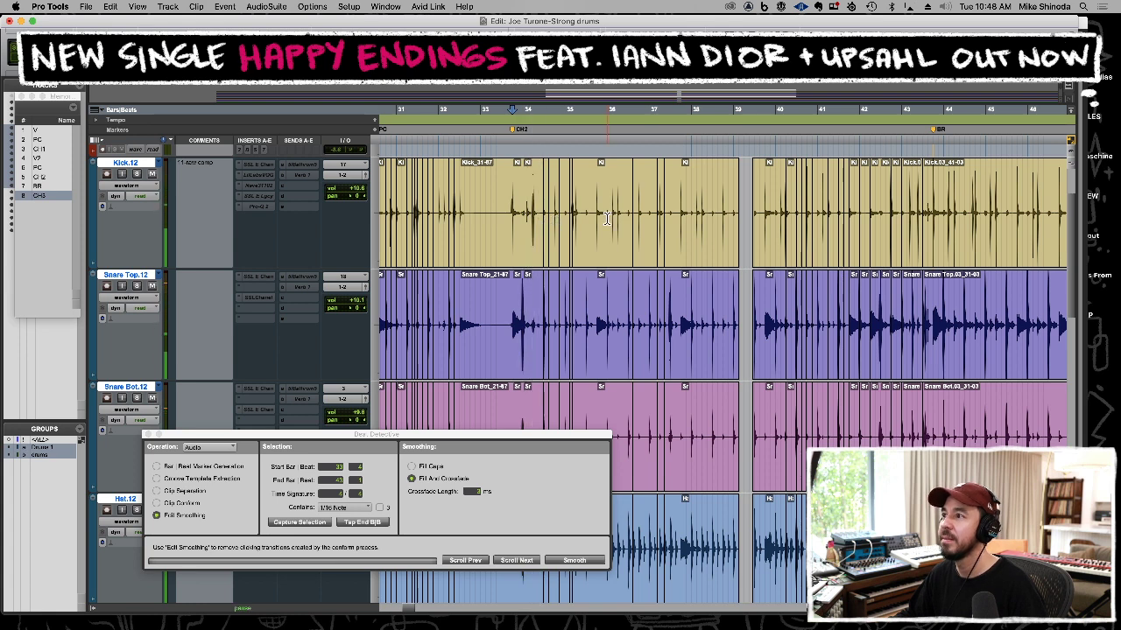
pyautogui.keyDown('shift'); pyautogui.click(681, 230); pyautogui.keyUp('shift')
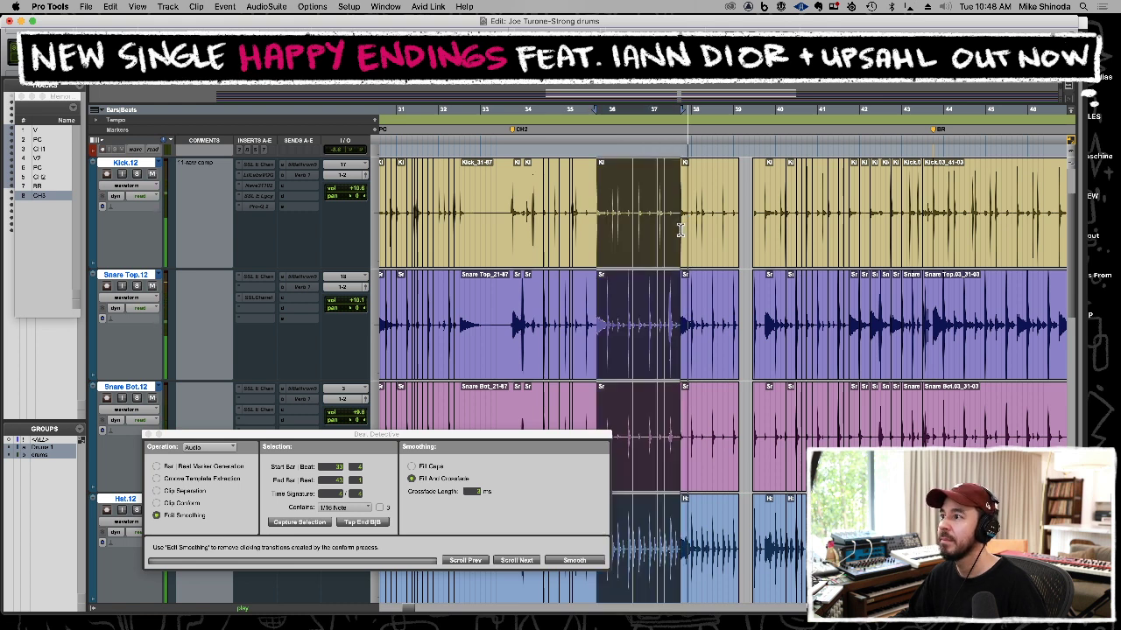
pyautogui.keyDown('shift'); pyautogui.click(608, 243); pyautogui.keyUp('shift')
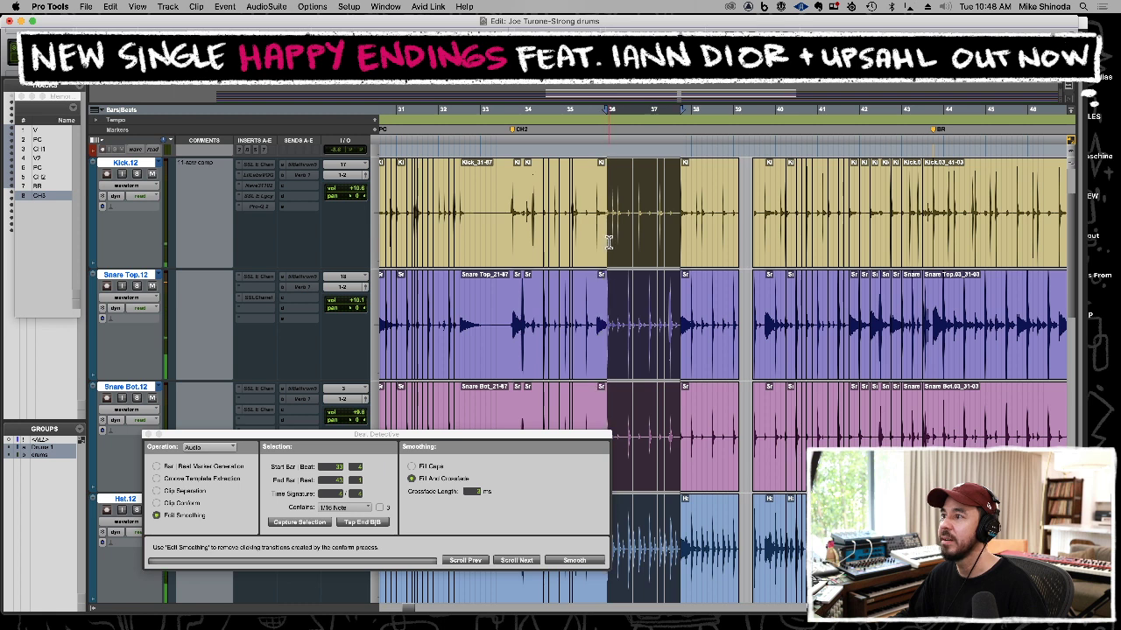
pyautogui.click(522, 250)
pyautogui.press('super+v')
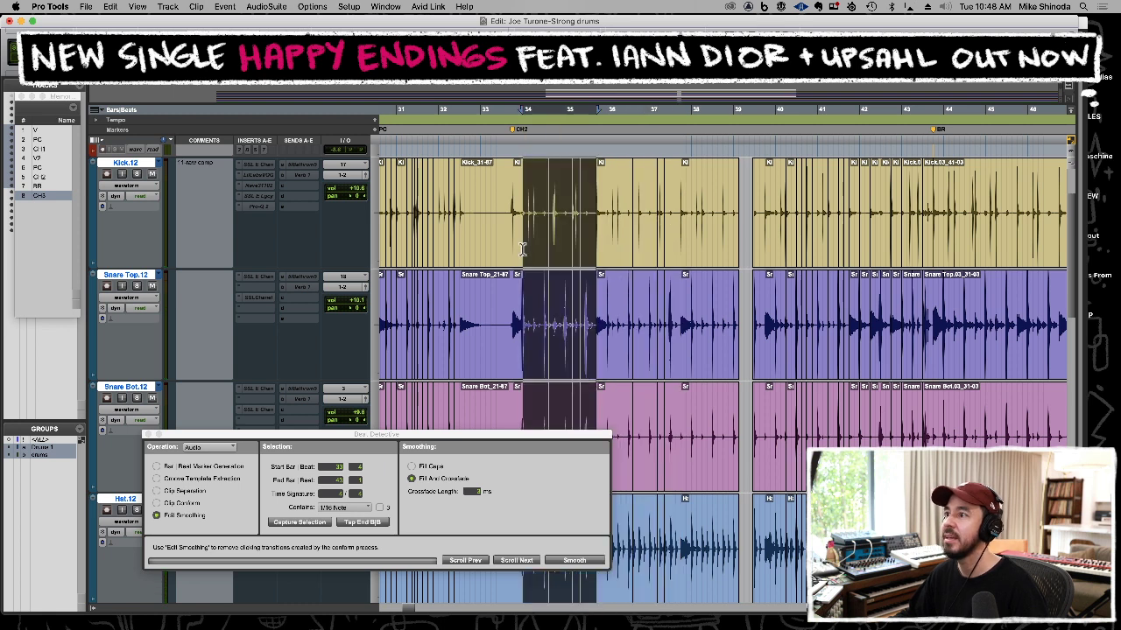
# Play back from the CH2 marker and paste the copied drum section at bar 38 beat 1, covering the gap in bar 39.
pyautogui.click(512, 256)
pyautogui.press('space')
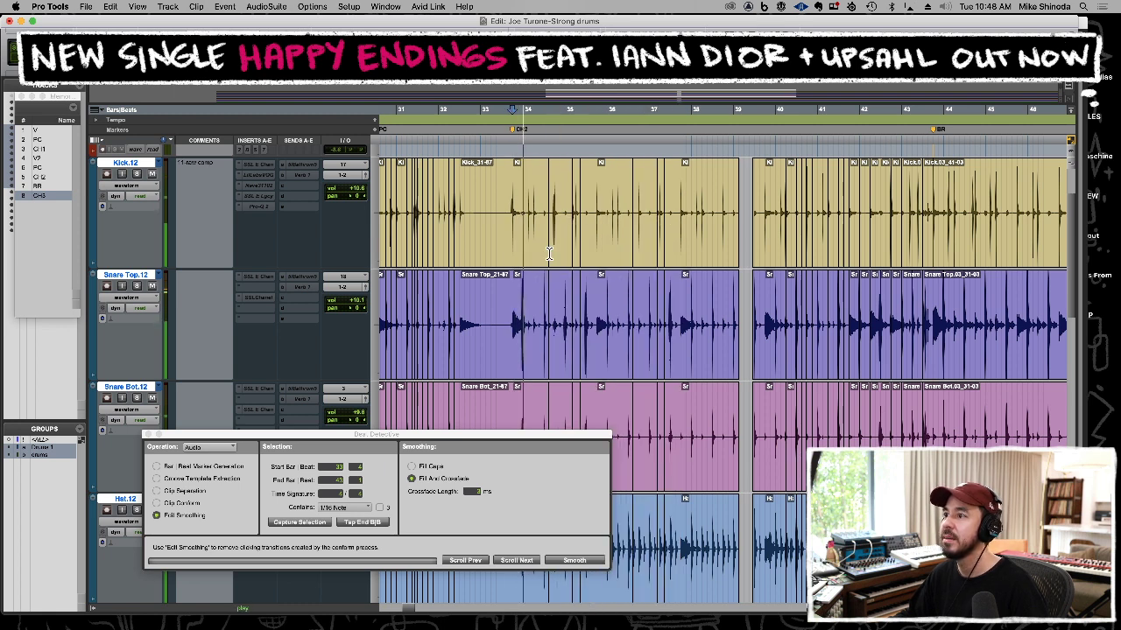
pyautogui.doubleClick(692, 249)
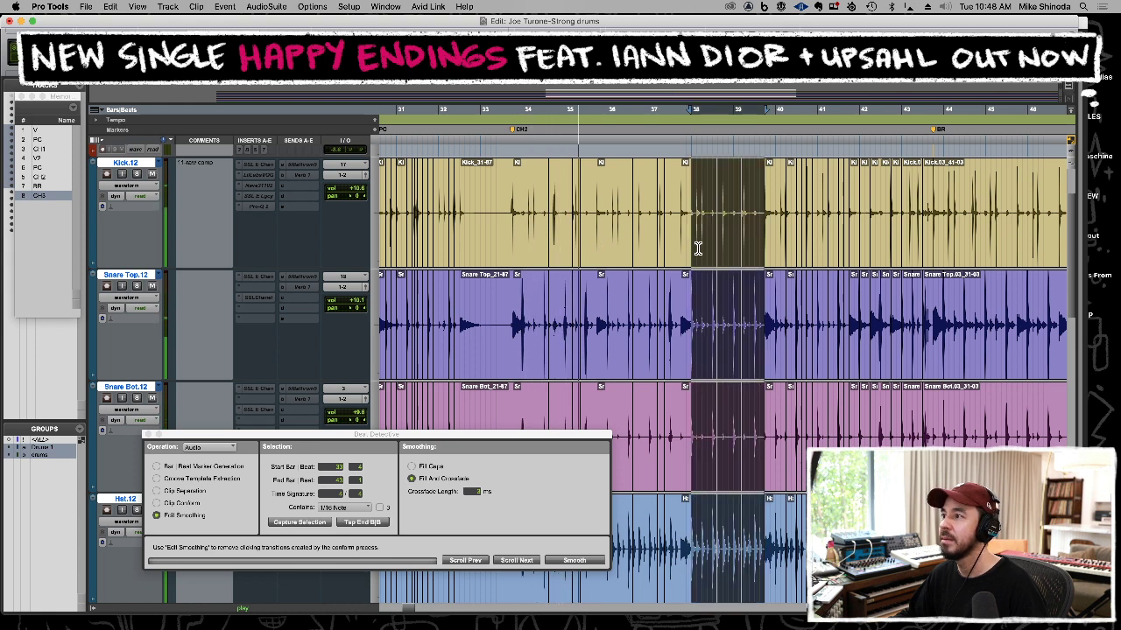
# Play back and examine the edit at bar 35 beat 4, where the pasted drums end.
pyautogui.click(597, 252)
pyautogui.press('t')
pyautogui.press('t')
pyautogui.press('t')
pyautogui.press('t')
pyautogui.press('t')
pyautogui.press('t')
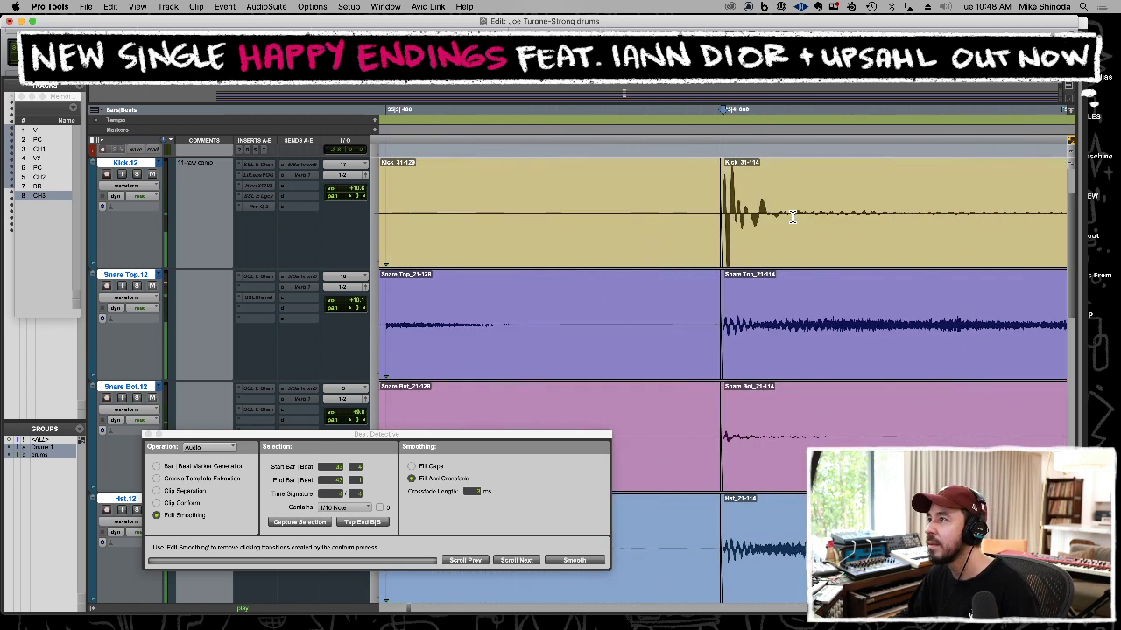
pyautogui.press('super+bracketleft')
pyautogui.press('super+bracketleft')
pyautogui.press('super+bracketleft')
pyautogui.press('super+bracketleft')
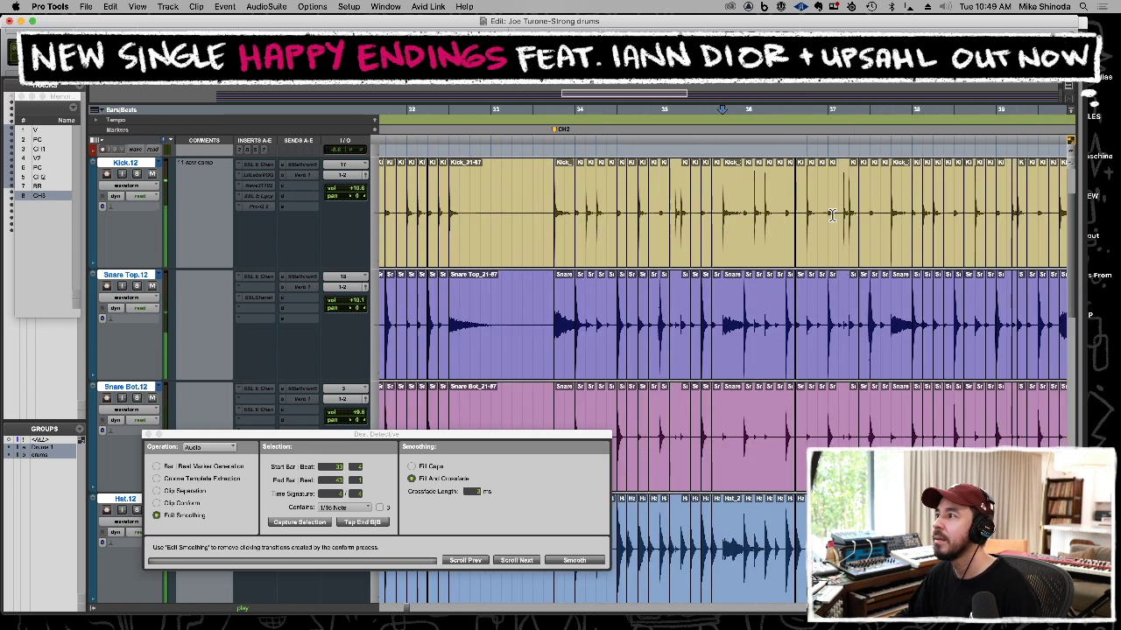
# Trim the start of the pasted drum clips at bar 34 beat 1 slightly earlier, ahead of the snare hit.
pyautogui.press('super+bracketright')
pyautogui.press('super+bracketright')
pyautogui.press('super+bracketright')
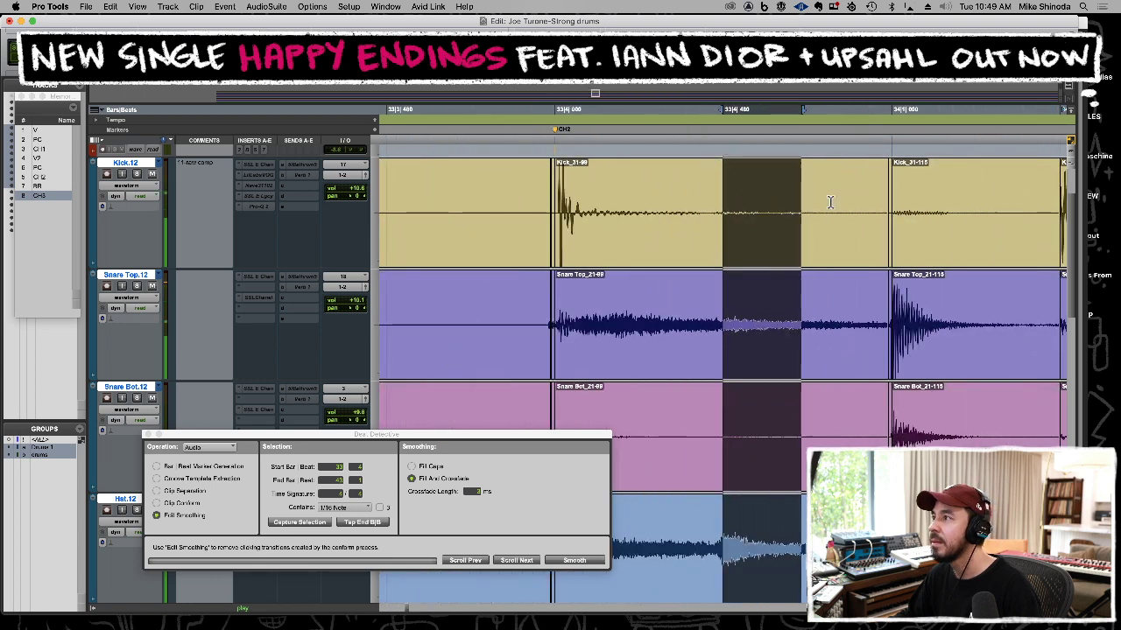
pyautogui.click(917, 205)
pyautogui.press('super+bracketright')
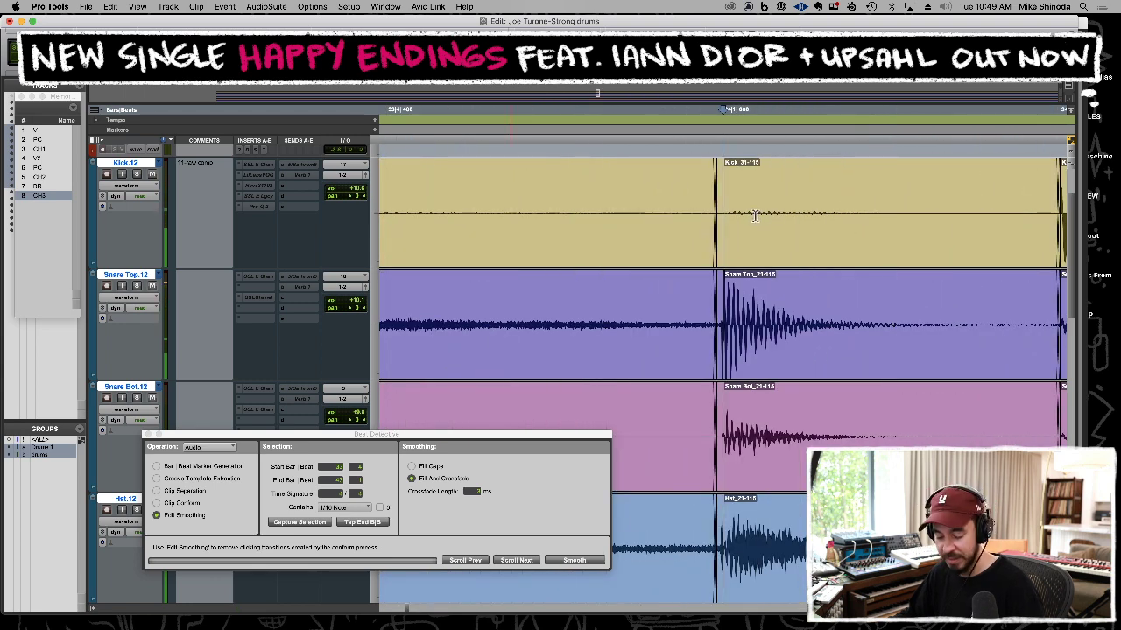
pyautogui.moveTo(720, 228)
pyautogui.mouseDown()
pyautogui.moveTo(694, 223)
pyautogui.moveTo(720, 224)
pyautogui.moveTo(705, 225)
pyautogui.mouseUp()
pyautogui.press('r')
pyautogui.press('r')
pyautogui.press('r')
pyautogui.press('r')
pyautogui.press('r')
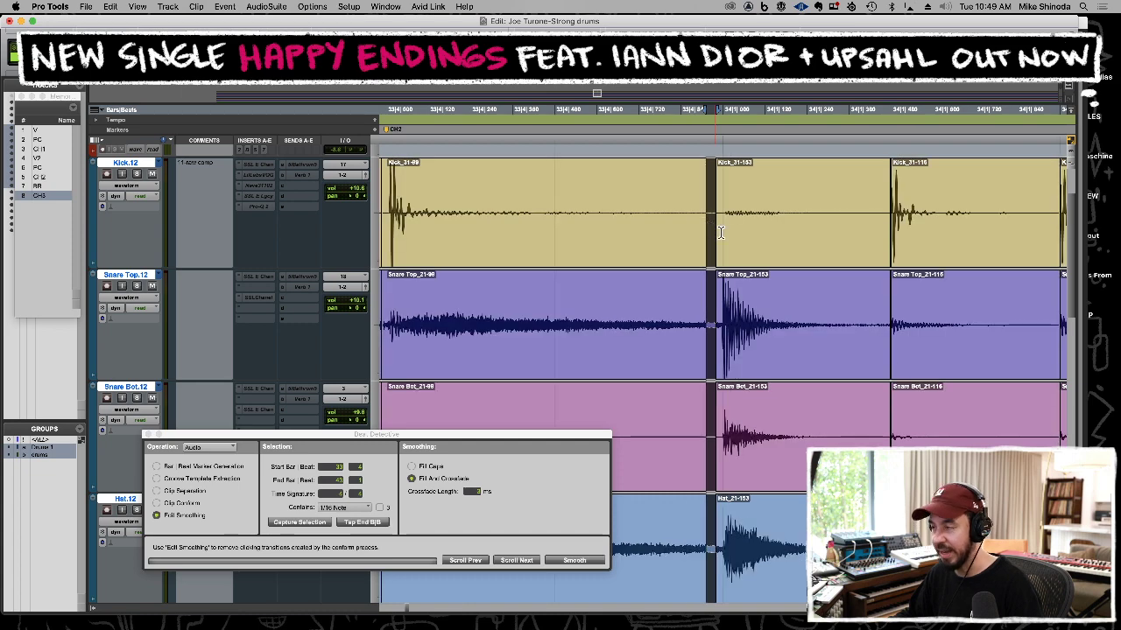
# Trim the start of the pasted drum clips at bar 38 beat 1 slightly earlier.
pyautogui.scroll(-2, 760, 247)
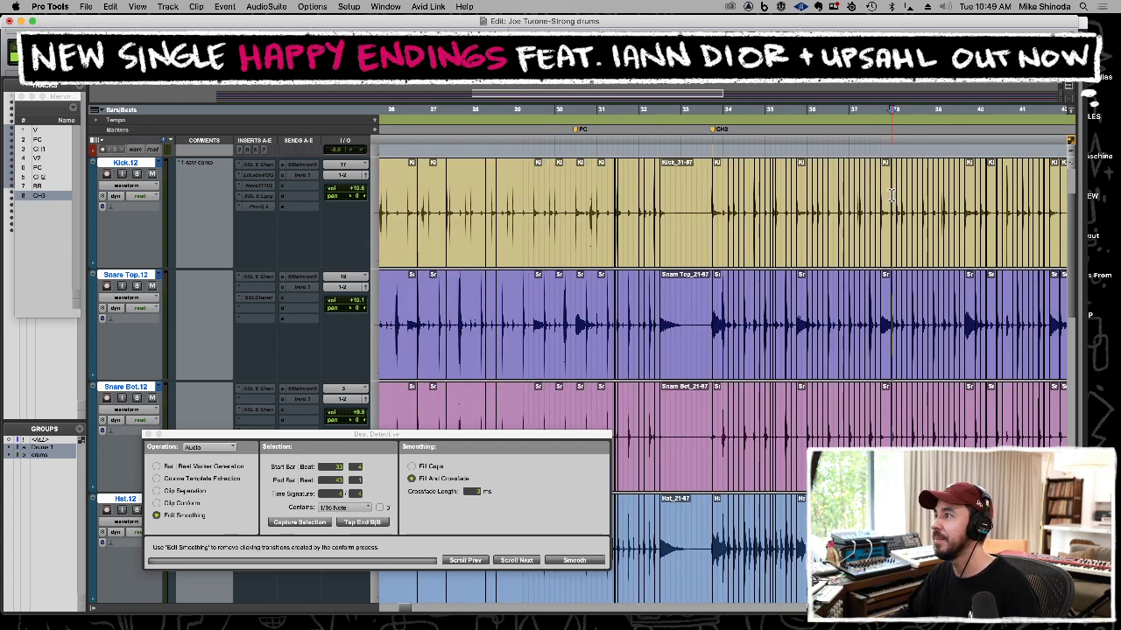
pyautogui.scroll(8, 891, 194)
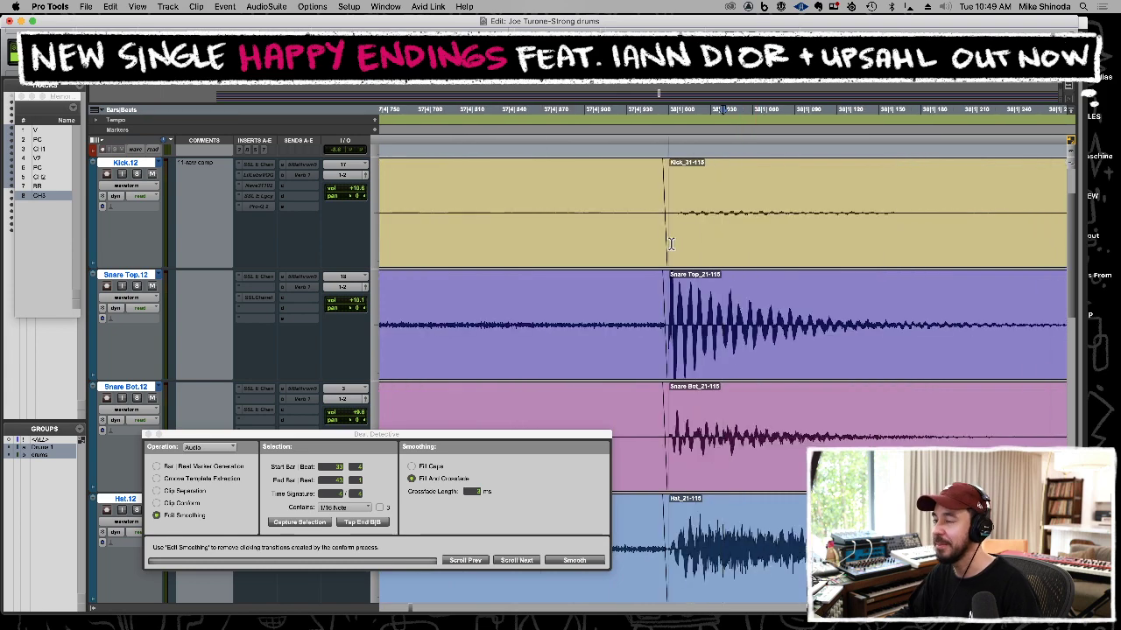
pyautogui.click(673, 243)
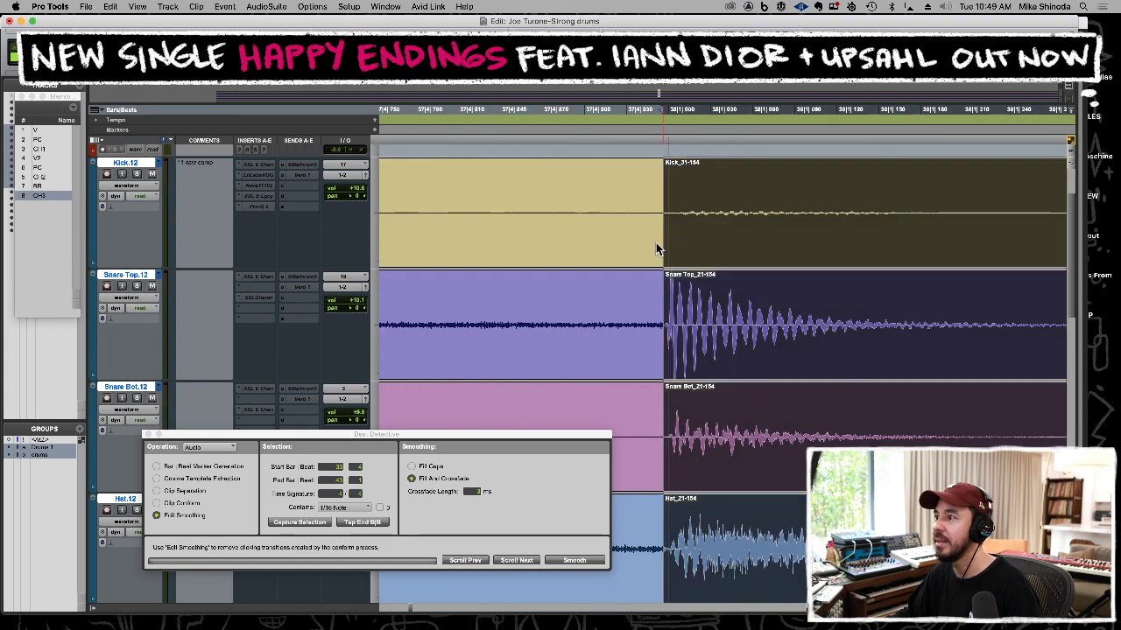
pyautogui.scroll(-4, 736, 247)
pyautogui.scroll(-4, 867, 246)
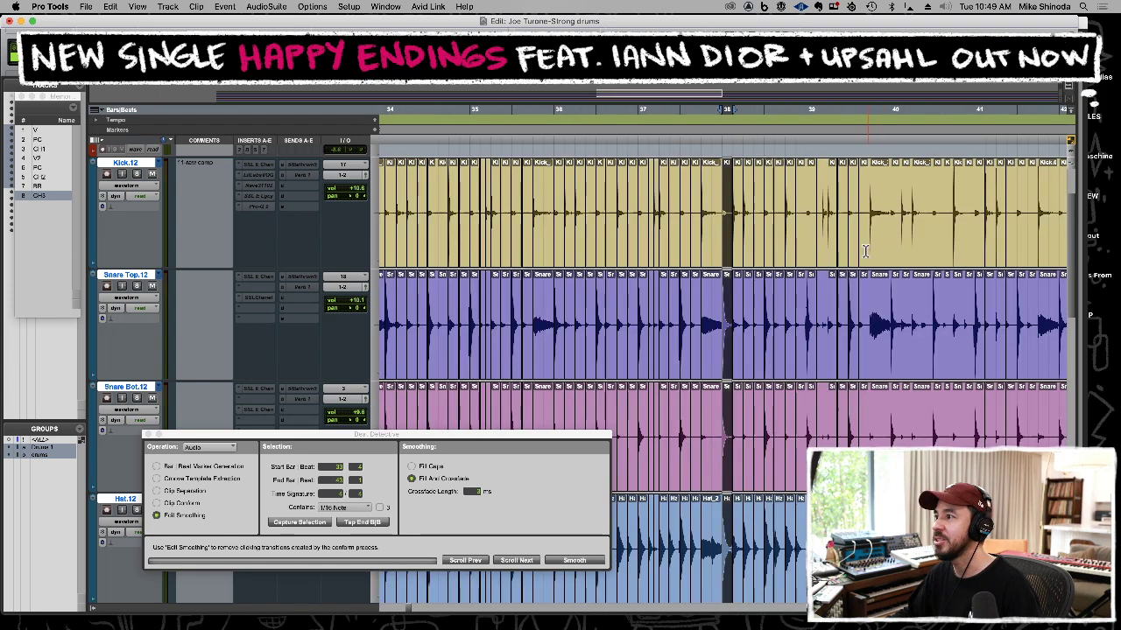
# Examine the drum edits around the snare hit at bar 40 beat 1.
pyautogui.scroll(5, 911, 252)
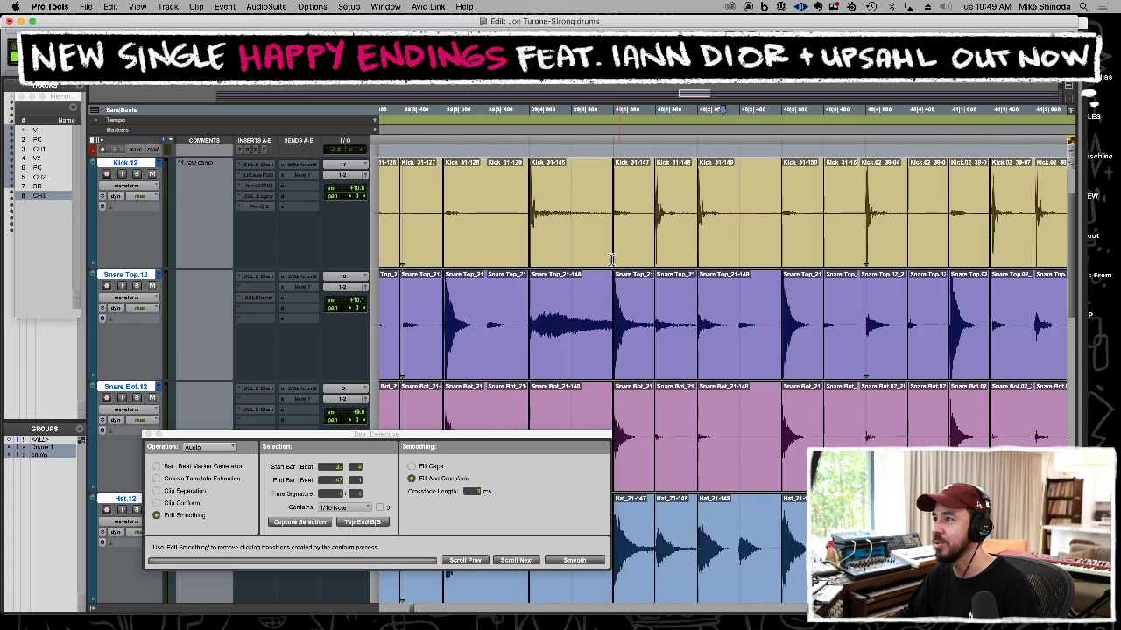
pyautogui.scroll(3, 680, 225)
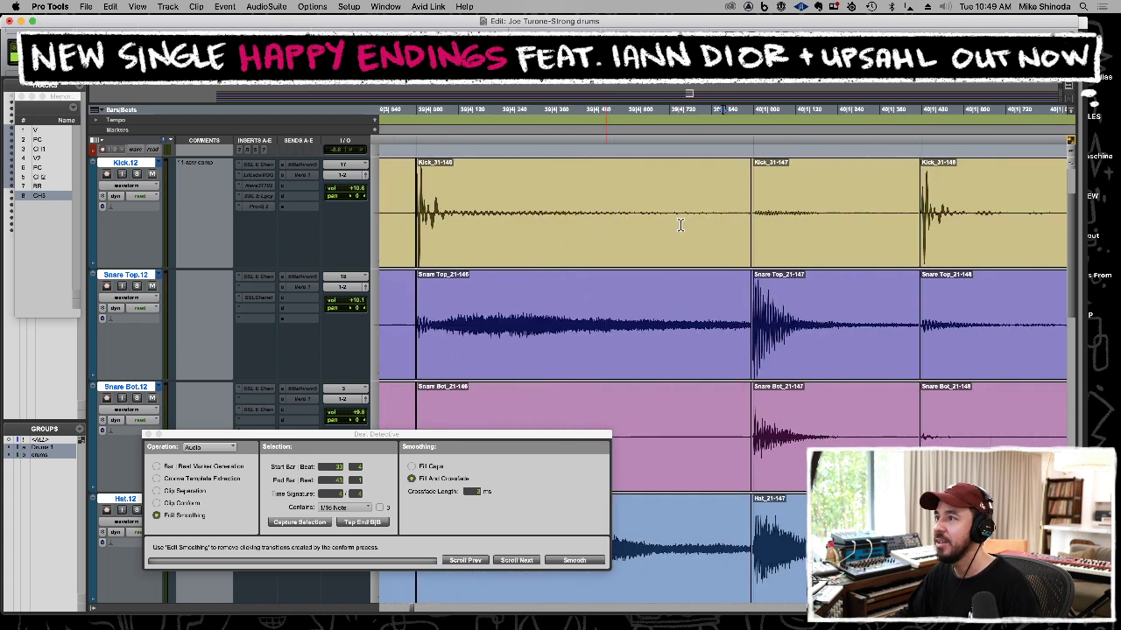
pyautogui.click(776, 217)
pyautogui.hotkey('alt', 'shift', 'Tab')
pyautogui.press('t')
pyautogui.press('t')
pyautogui.press('t')
pyautogui.press('r')
pyautogui.press('r')
pyautogui.press('r')
pyautogui.scroll(-6, 828, 248)
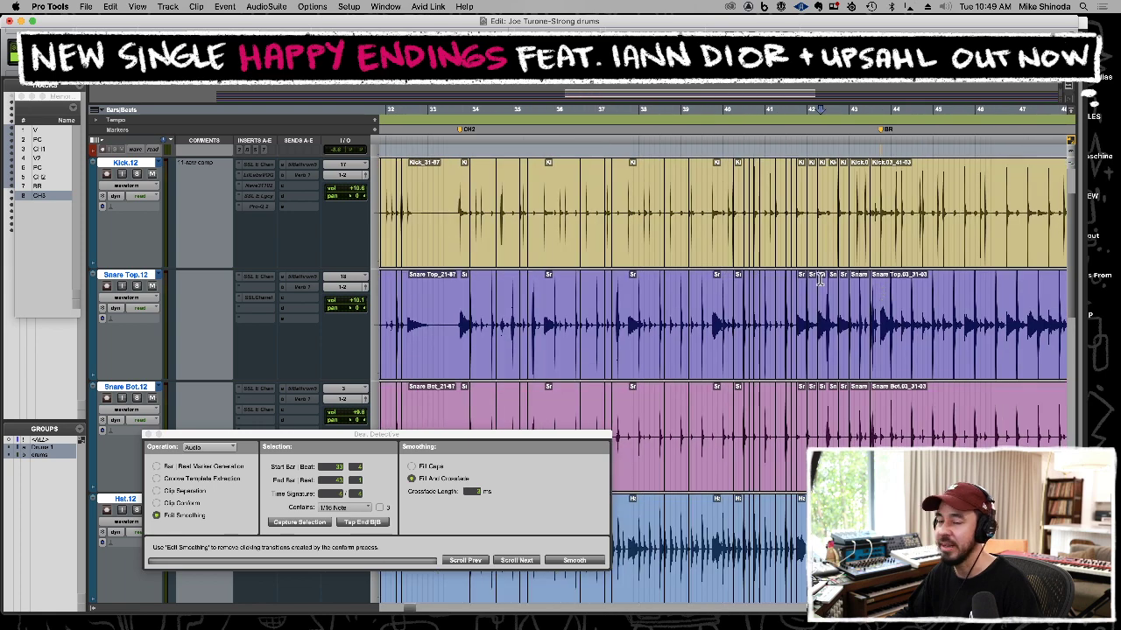
# Play back the drums from the second half of bar 41 beat 4 into bar 43.
pyautogui.scroll(4, 828, 277)
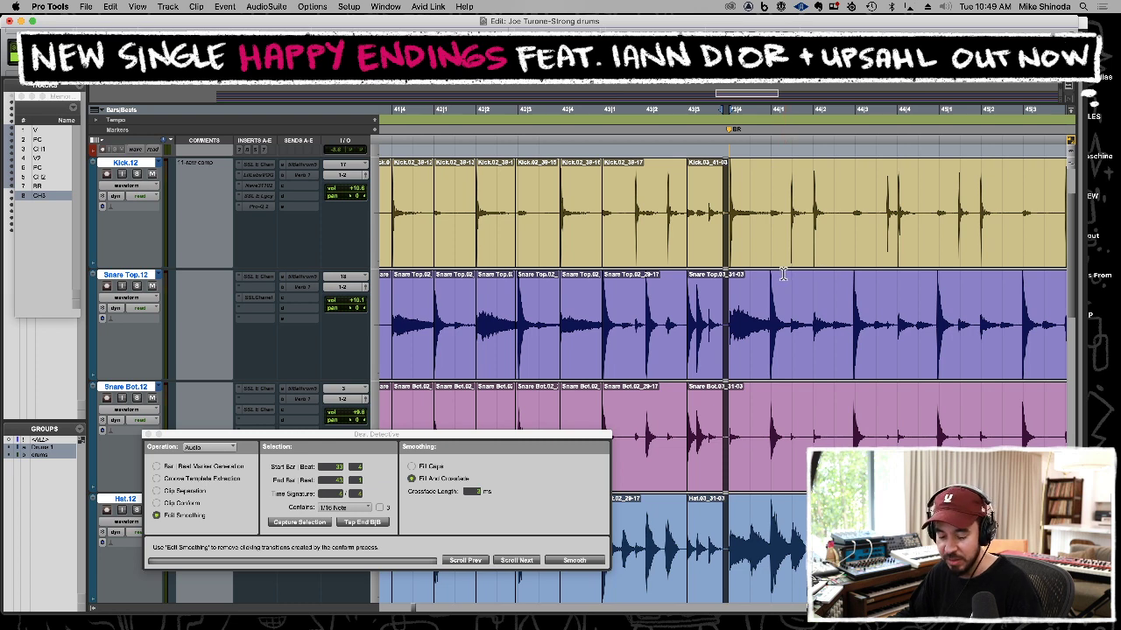
pyautogui.click(494, 275)
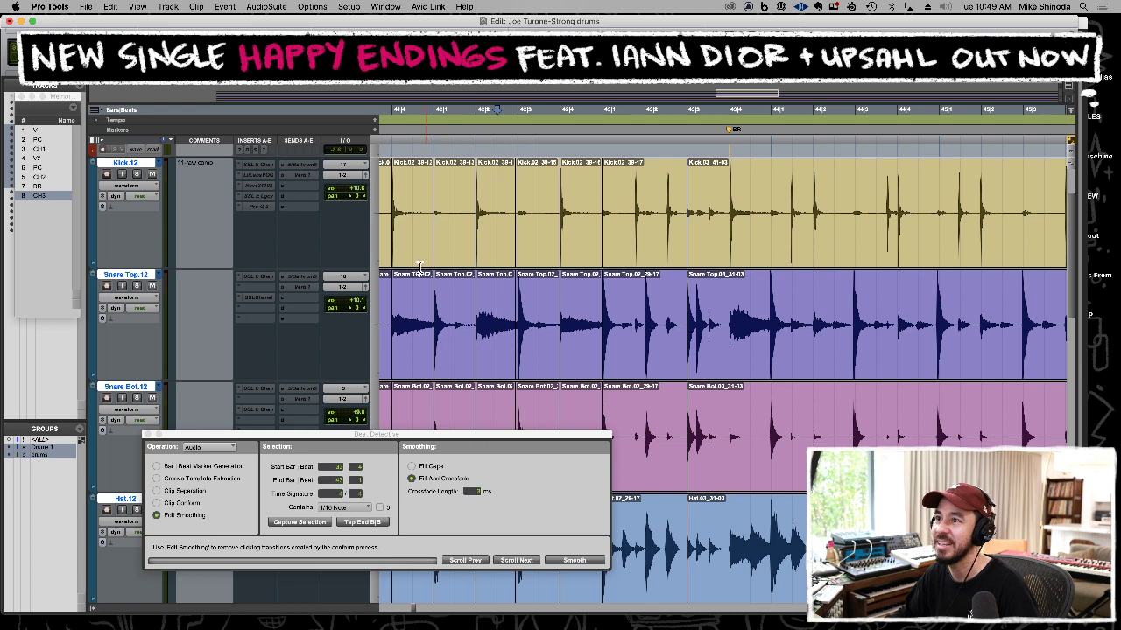
pyautogui.press('space')
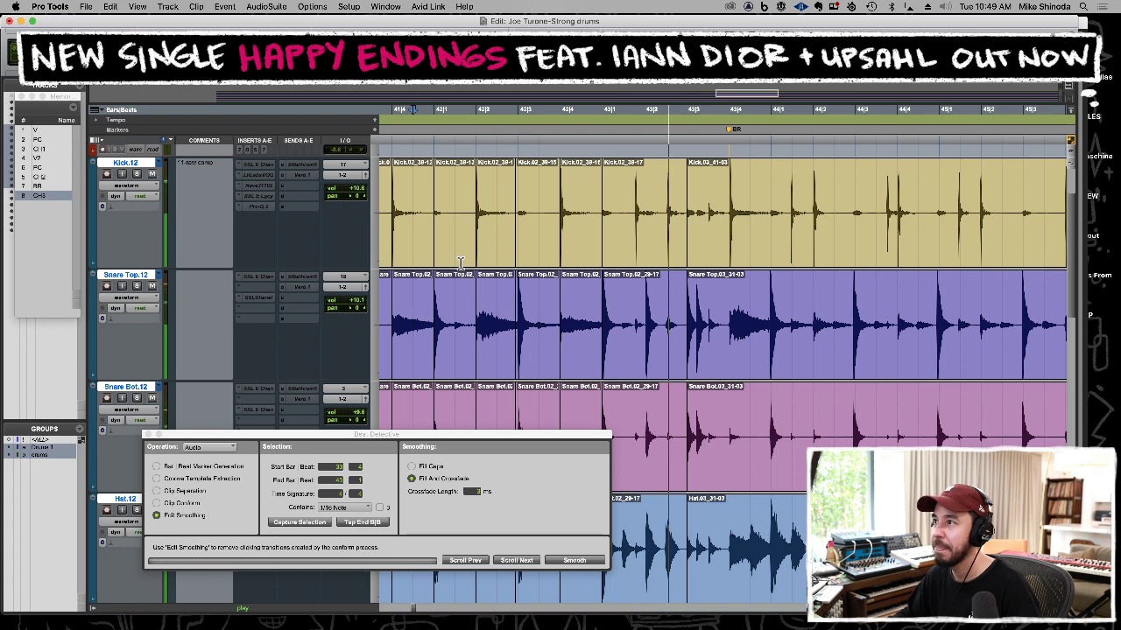
pyautogui.press('space')
# Trim the start of the grouped drum clips at bar 42 beat 1 slightly earlier.
pyautogui.click(443, 246)
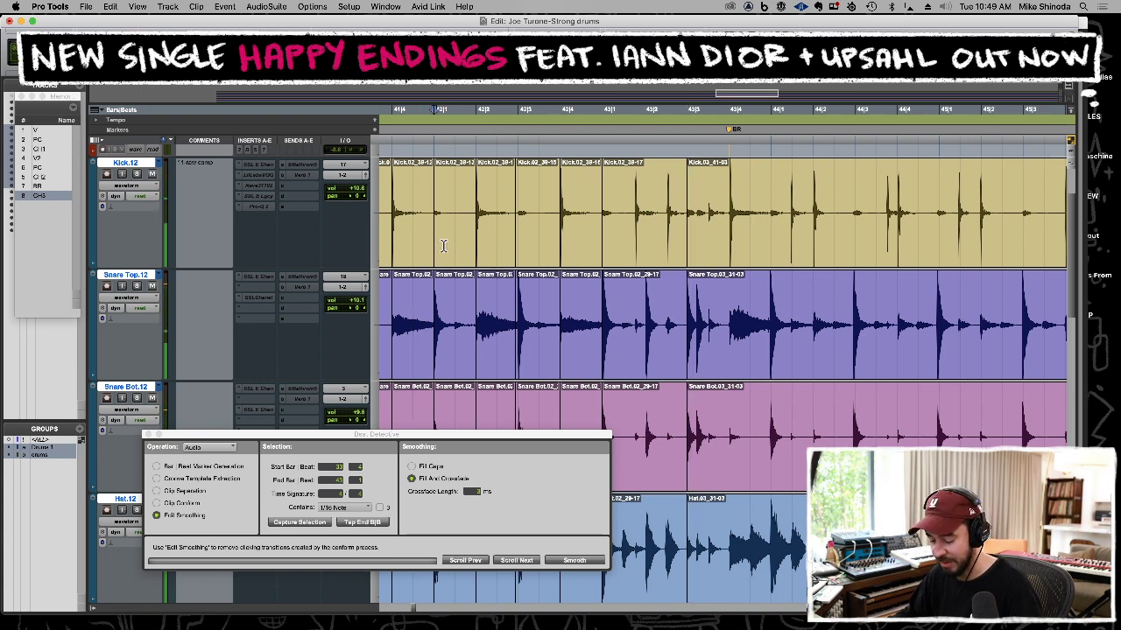
pyautogui.press('t')
pyautogui.press('t')
pyautogui.press('space')
pyautogui.press('space')
pyautogui.moveTo(724, 242); pyautogui.dragTo(737, 242)
pyautogui.press('t')
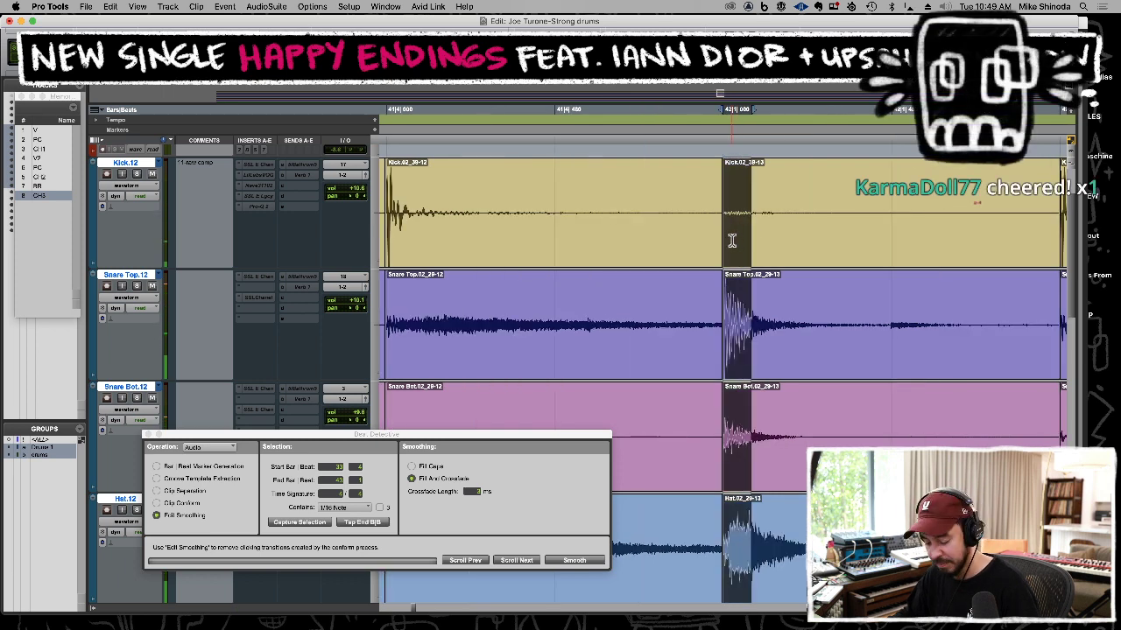
pyautogui.press('super+bracketright')
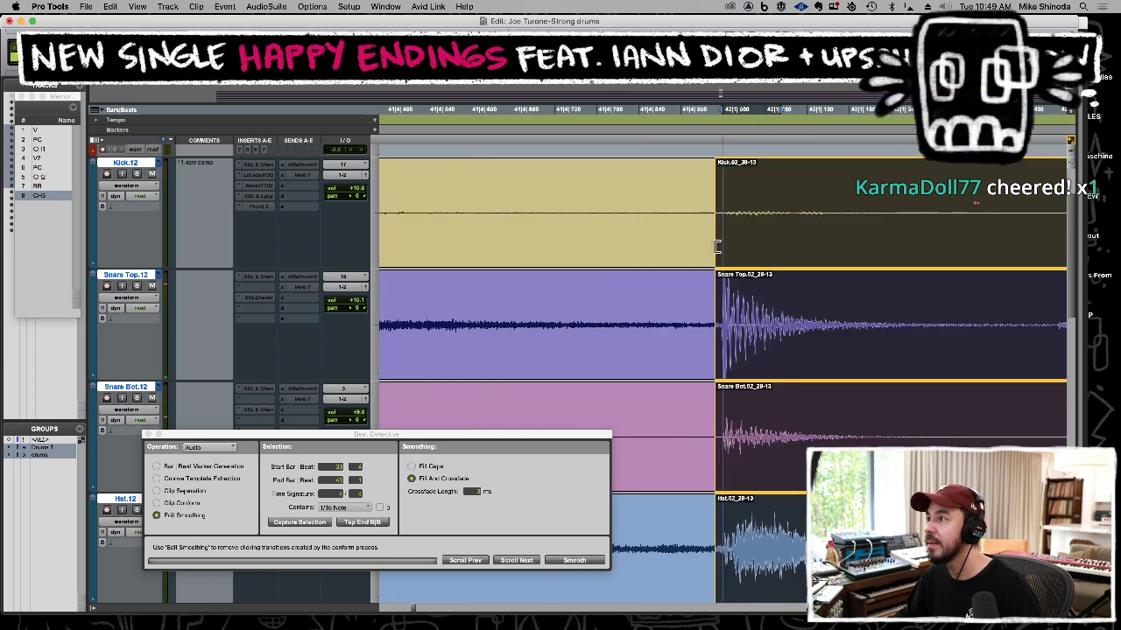
# Play back the drums from the end of bar 41 across the edits in bar 42.
pyautogui.click(577, 246)
pyautogui.press('super+bracketleft')
pyautogui.press('super+bracketleft')
pyautogui.press('super+bracketleft')
pyautogui.press('super+bracketleft')
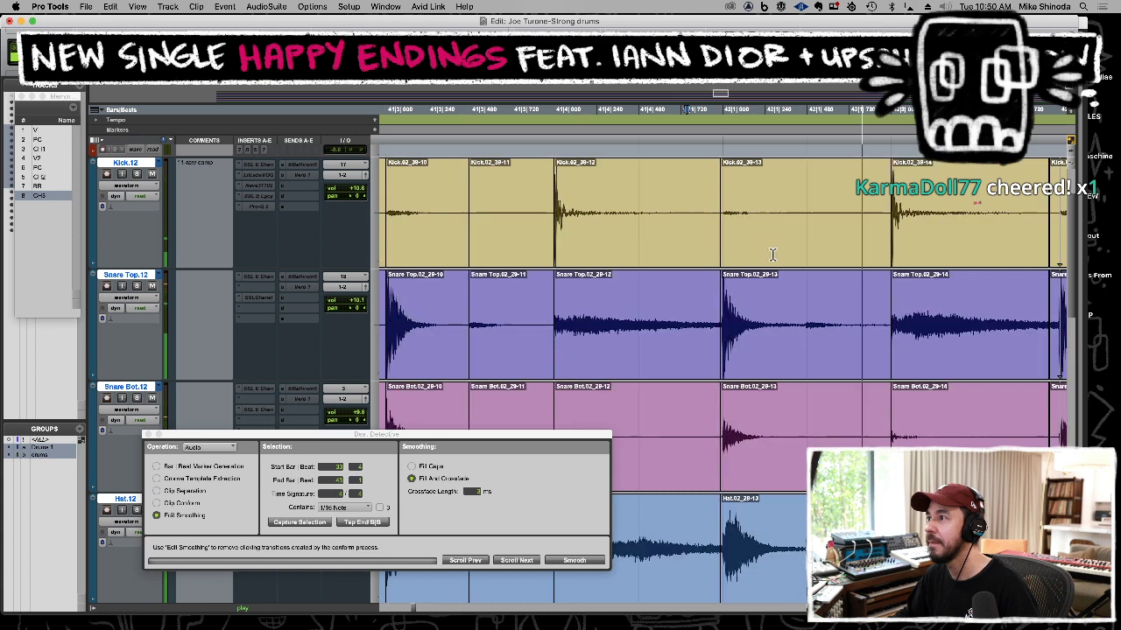
pyautogui.press('super+bracketright')
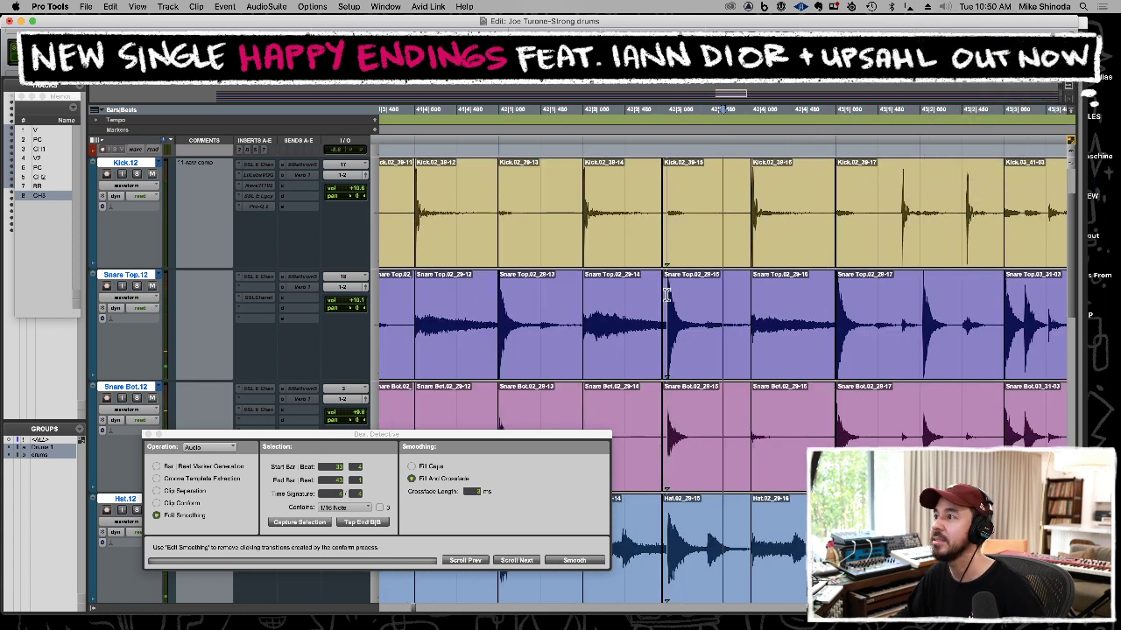
# Replace the grouped drum clips at bar 42 beat 1 with a copy of the first half of bar 42 beat 3.
pyautogui.moveTo(667, 294); pyautogui.dragTo(709, 296)
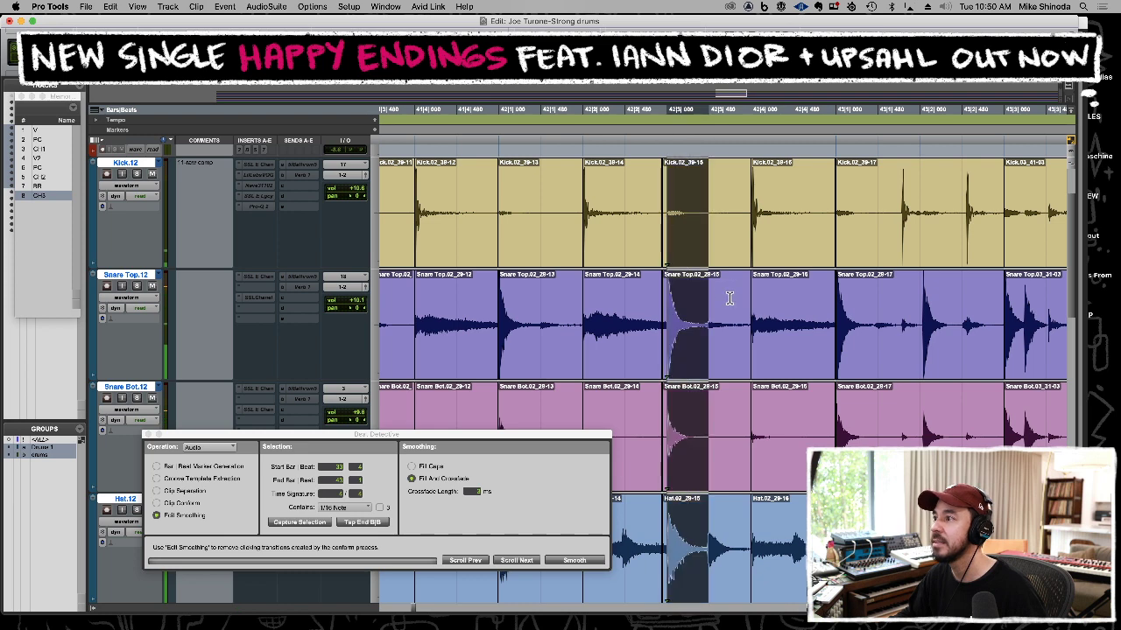
pyautogui.click(495, 299)
pyautogui.doubleClick(507, 294)
pyautogui.press('BackSpace')
pyautogui.press('super+v')
# Close the gap before bar 42 beat 2 and trim the start of the pasted clips at beat 1 slightly earlier.
pyautogui.click(567, 294)
pyautogui.press('t')
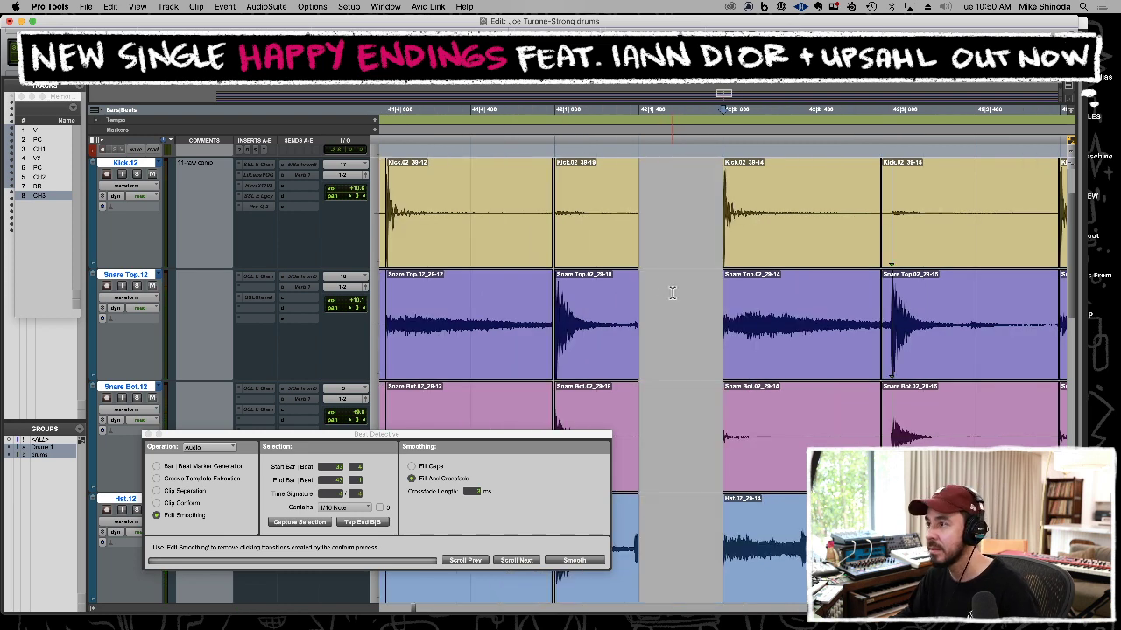
pyautogui.moveTo(639, 296); pyautogui.dragTo(720, 298)
pyautogui.moveTo(561, 295); pyautogui.dragTo(552, 302)
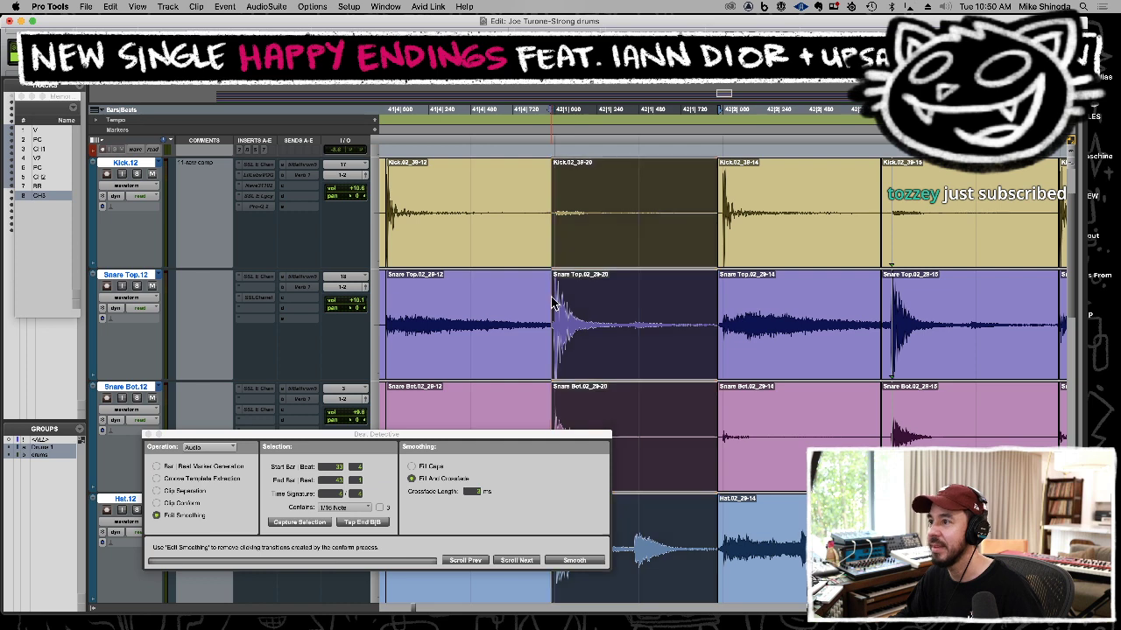
# Play back the drums from bar 41 beat 4 across the edit at bar 42 beat 1.
pyautogui.click(405, 293)
pyautogui.press('space')
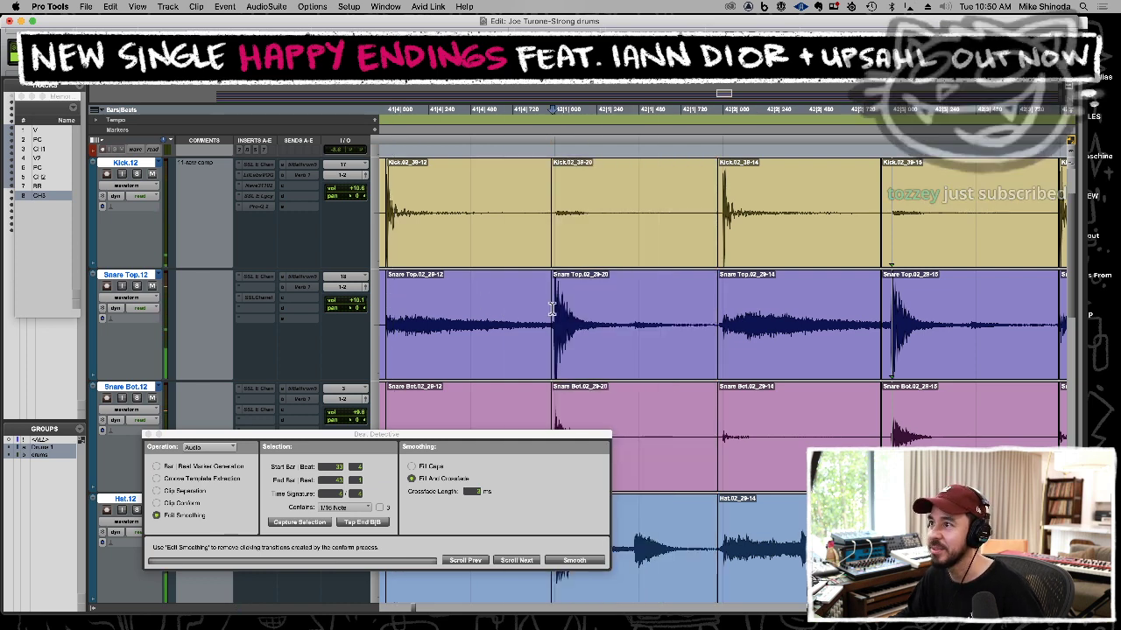
pyautogui.click(501, 310)
pyautogui.press('space')
# Add short crossfades to the grouped drum edits at bar 42 beat 2 and just before beat 3.
pyautogui.click(718, 303)
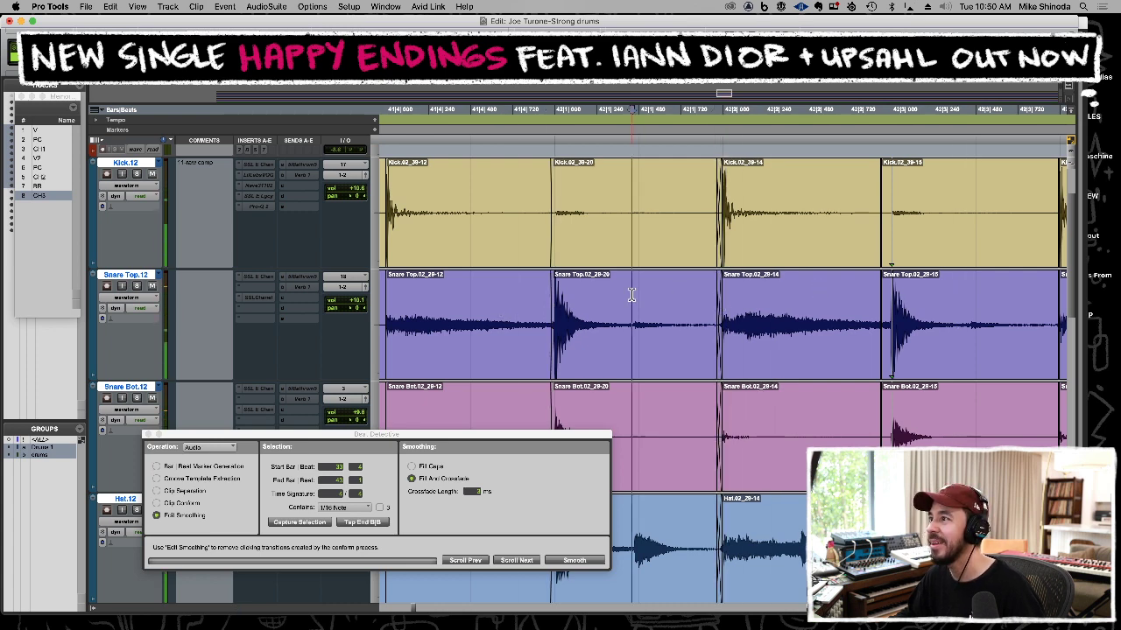
pyautogui.click(882, 301)
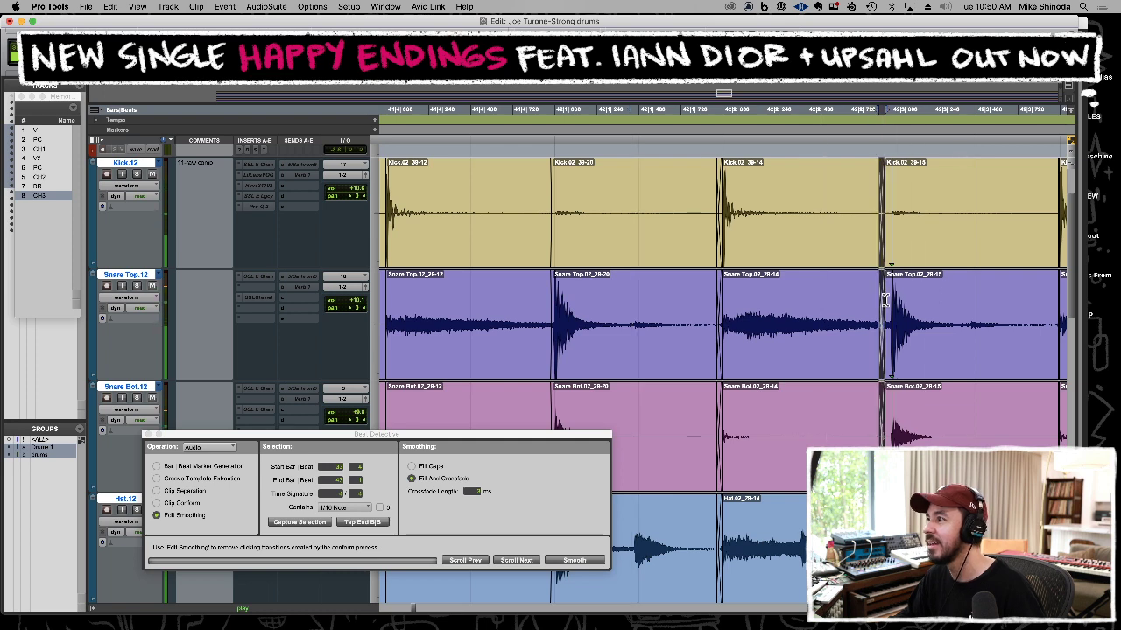
# Play back the drums in bar 43 and check the timing of the kick hits between beats 1 and 3.
pyautogui.press('r')
pyautogui.press('r')
pyautogui.press('super+bracketright')
pyautogui.press('super+bracketright')
pyautogui.press('super+bracketright')
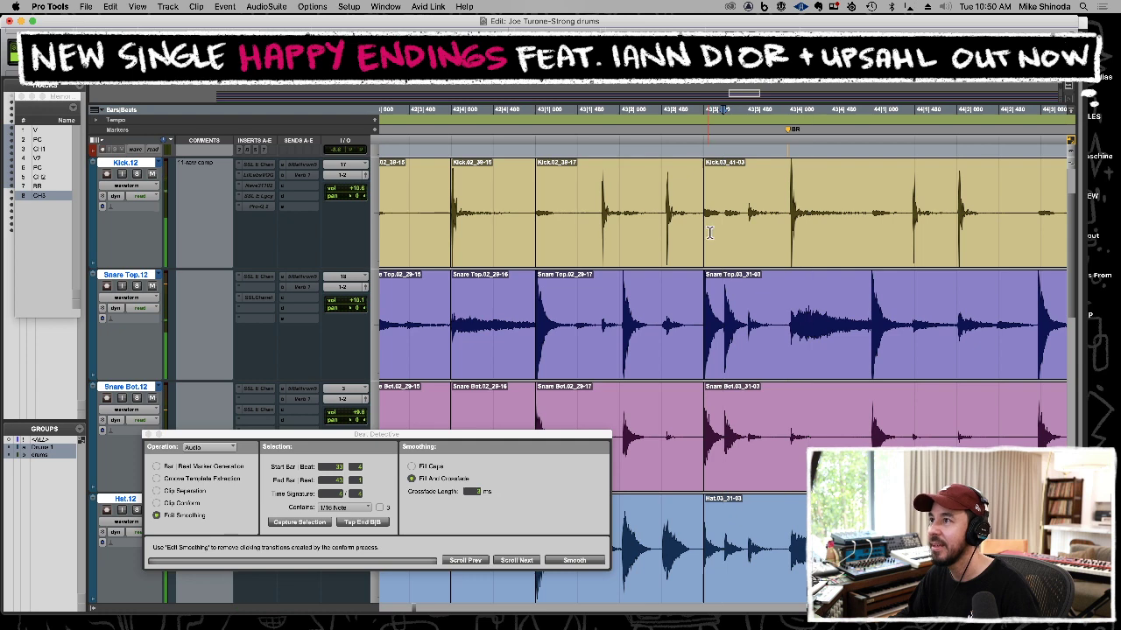
pyautogui.press('super+bracketright')
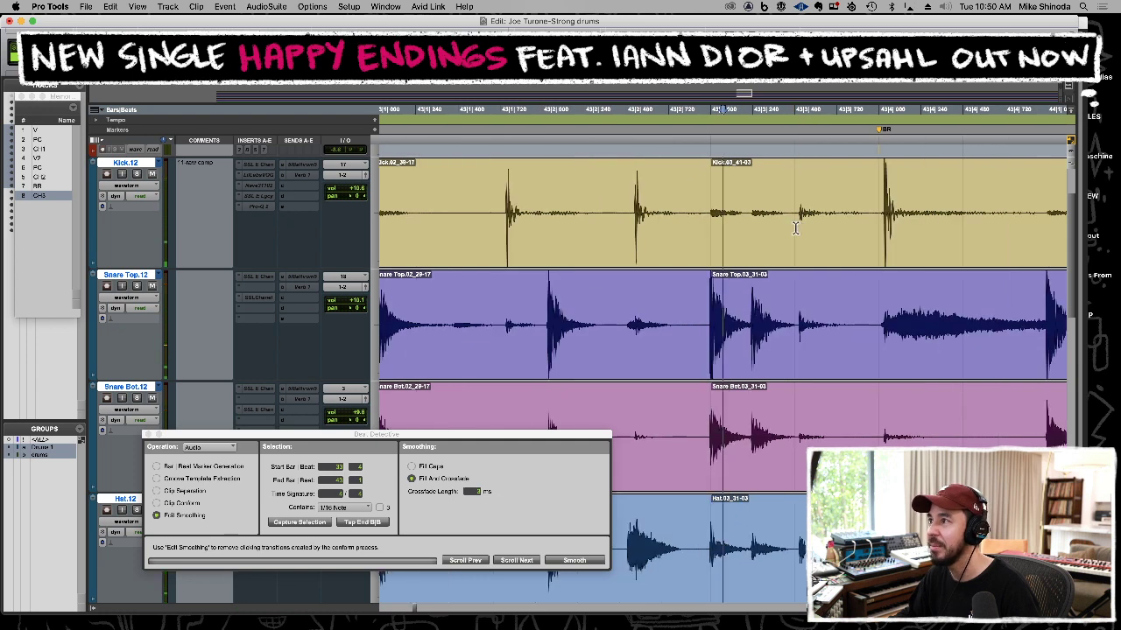
pyautogui.click(526, 263)
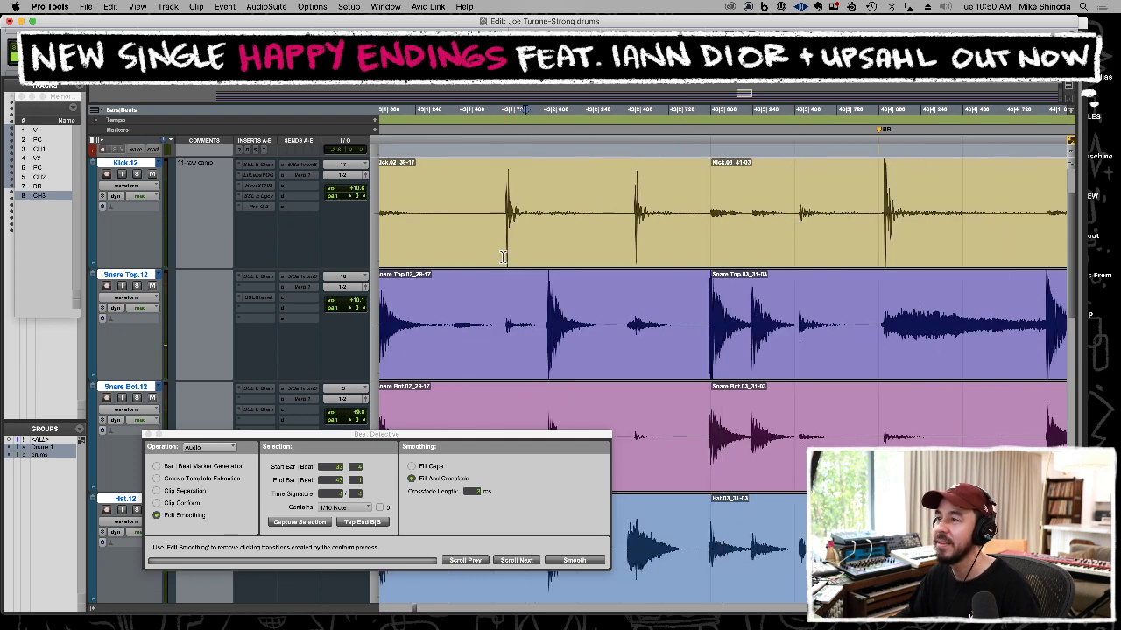
pyautogui.click(441, 254)
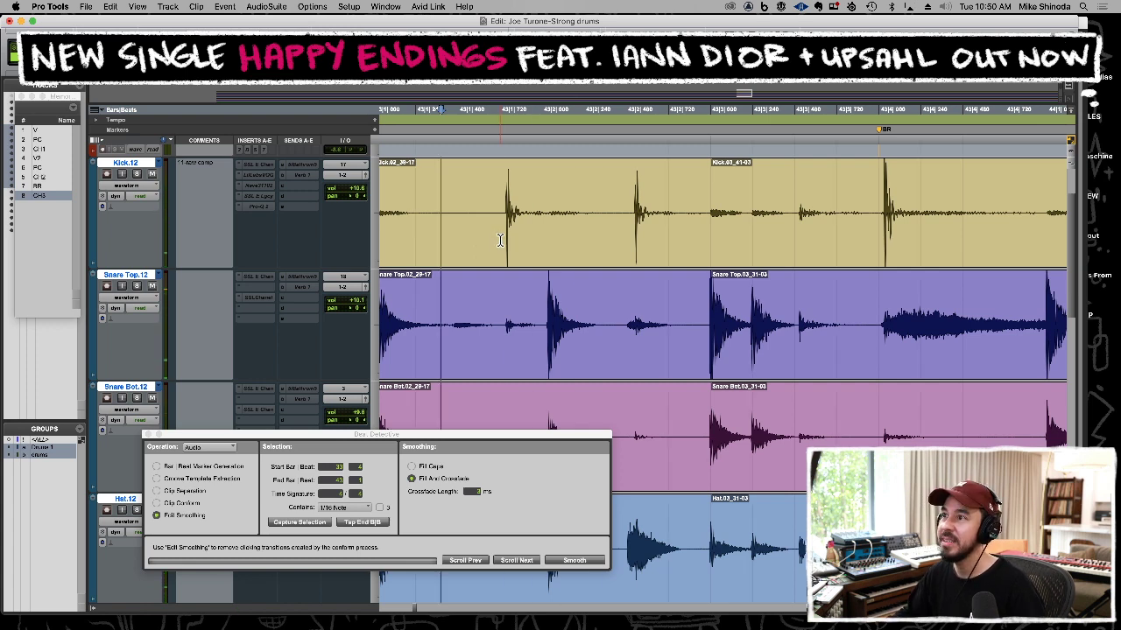
# Split the grouped drum clips at the kick hit near 43|1|720 and nudge the section up to beat 3 slightly earlier.
pyautogui.moveTo(500, 240); pyautogui.dragTo(505, 240)
pyautogui.click(491, 245)
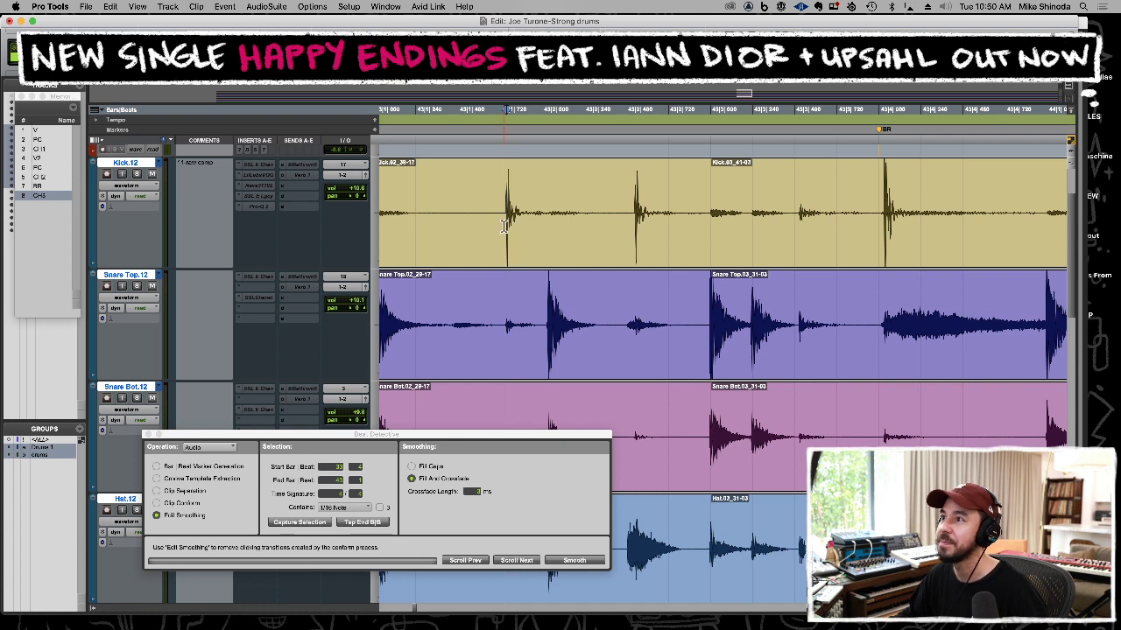
pyautogui.press('b')
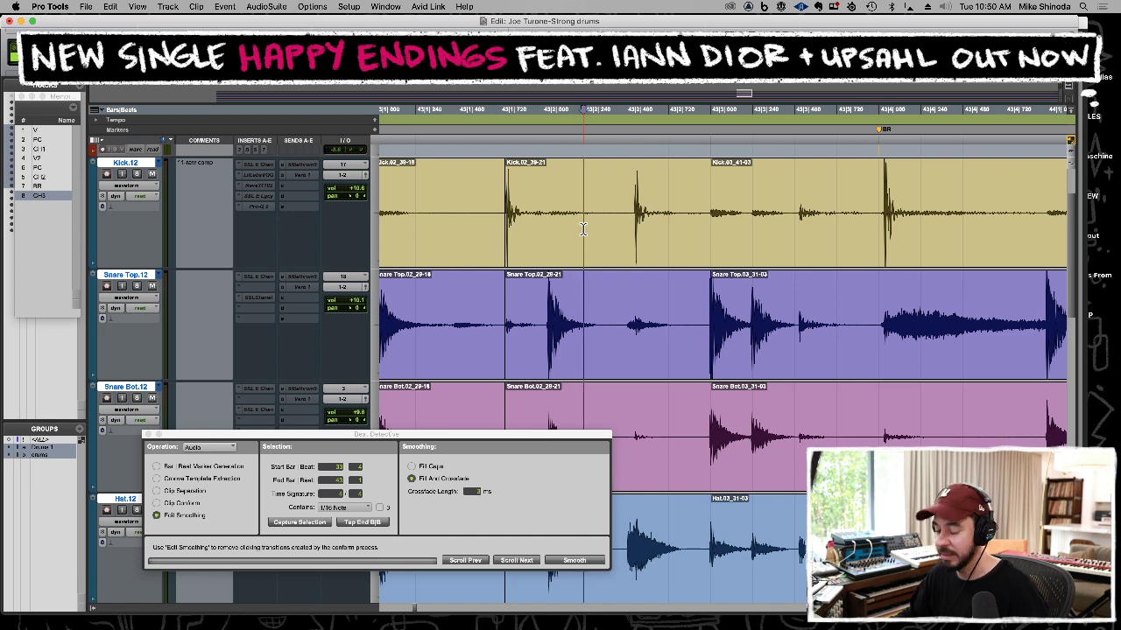
pyautogui.doubleClick(584, 230)
pyautogui.press('-')
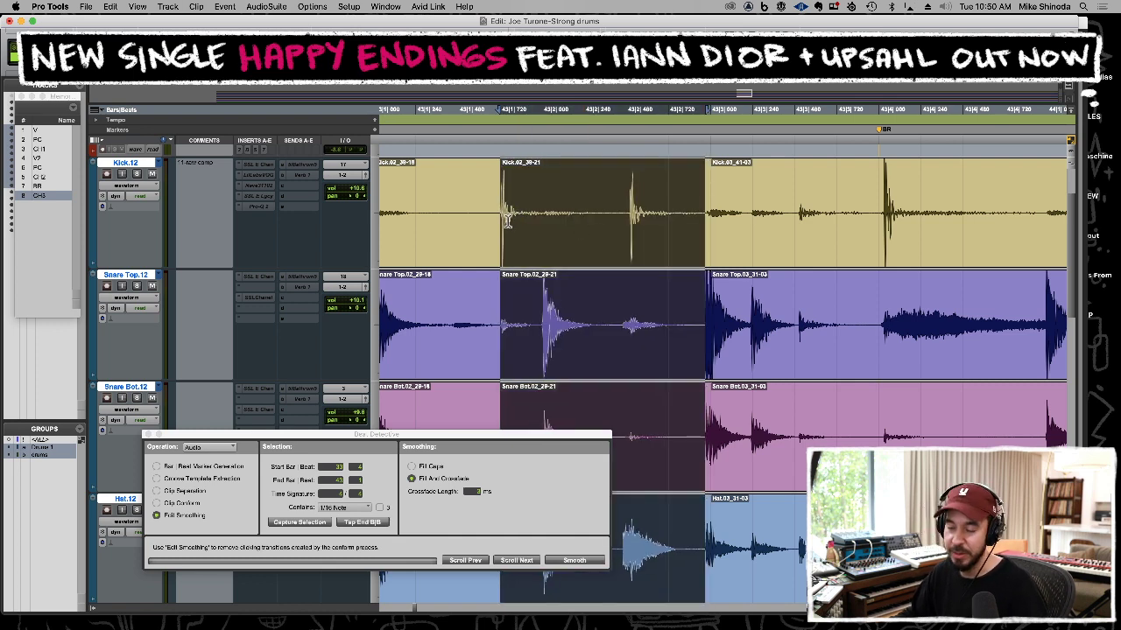
pyautogui.click(530, 295)
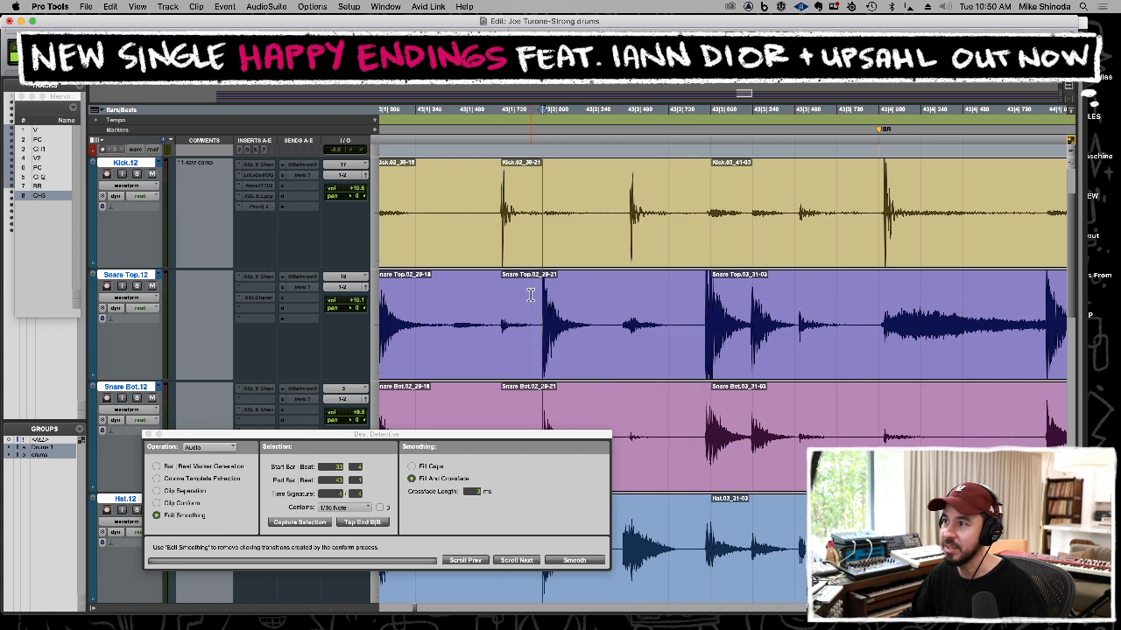
pyautogui.click(618, 247)
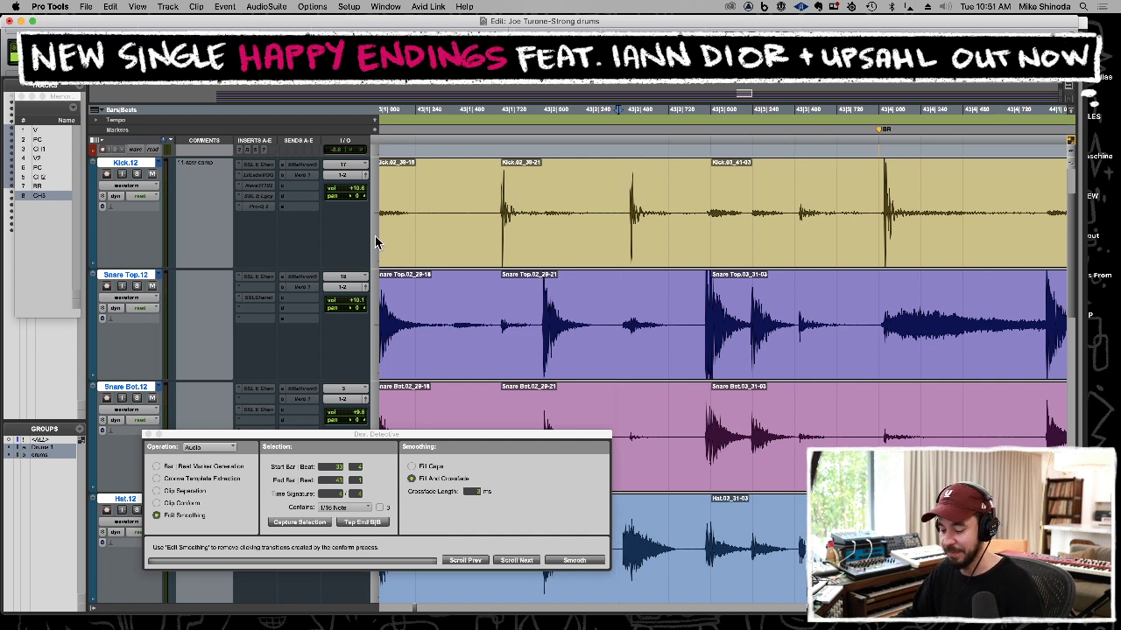
# Play back the grouped drum tracks around bar 43 and inspect the clip transition near beat 3.
pyautogui.press('r')
pyautogui.click(466, 245)
pyautogui.press('space')
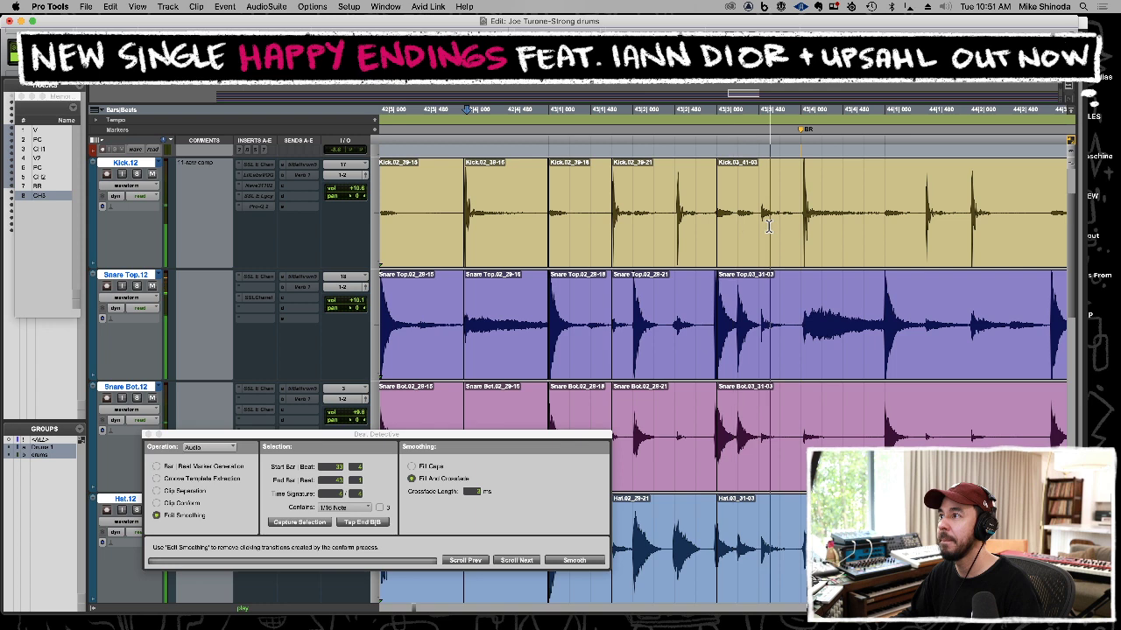
pyautogui.click(803, 223)
pyautogui.press('t')
pyautogui.press('t')
pyautogui.press('r')
pyautogui.click(638, 232)
pyautogui.press('t')
pyautogui.press('space')
# Split the grouped drum clips just before bar 43 beat 3, extend the following clips' start slightly earlier, and audition the edit.
pyautogui.click(523, 277)
pyautogui.press('super+e')
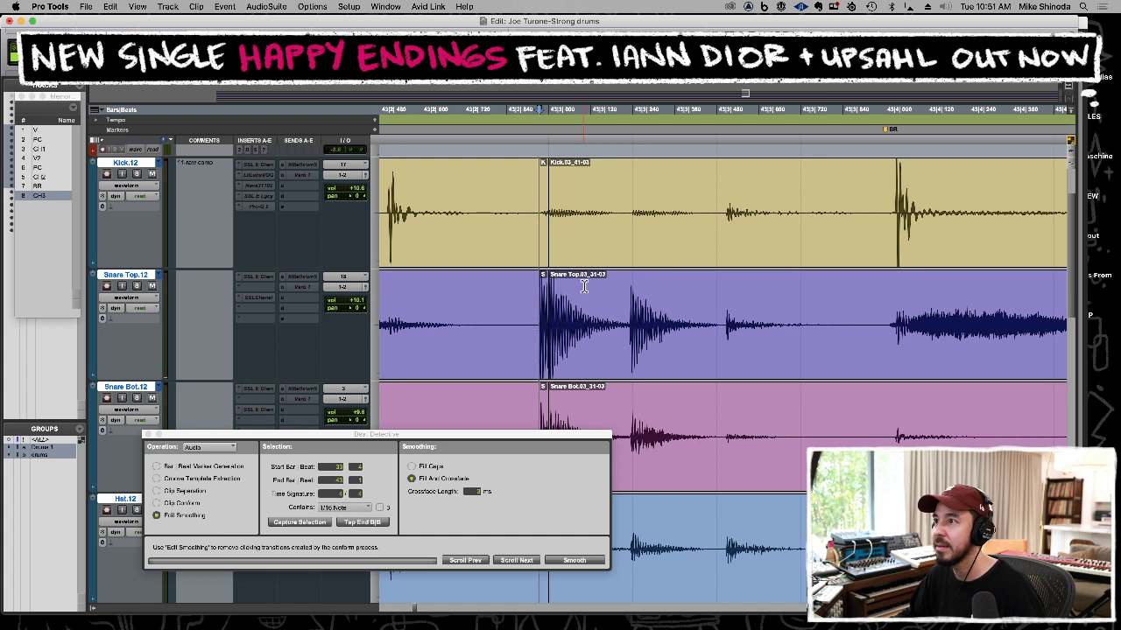
pyautogui.moveTo(540, 252); pyautogui.dragTo(530, 251)
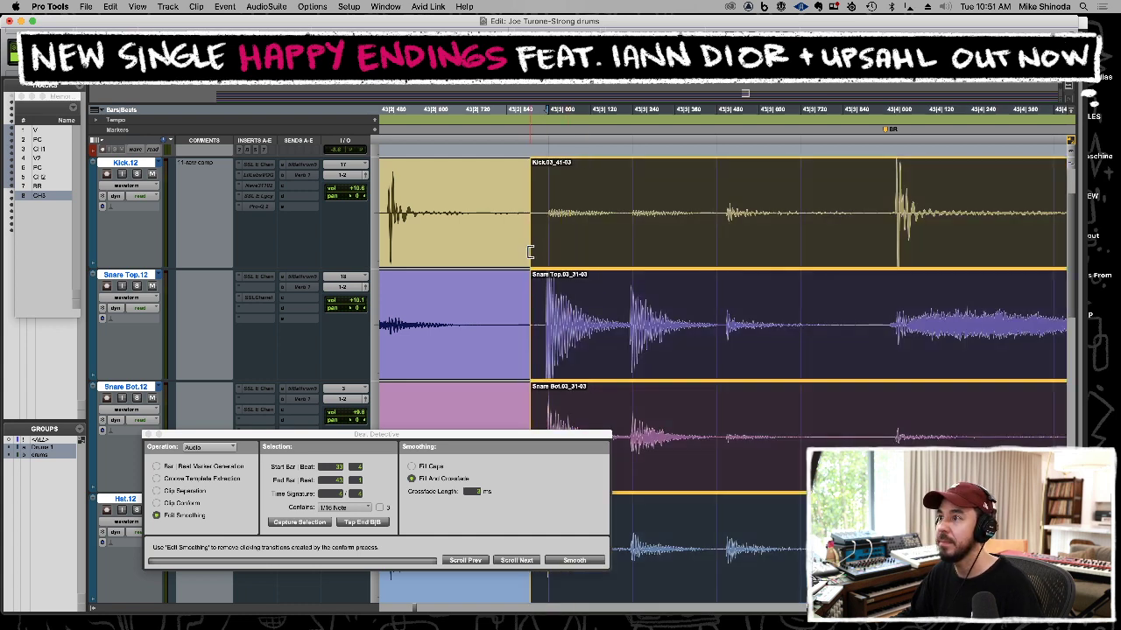
pyautogui.click(469, 254)
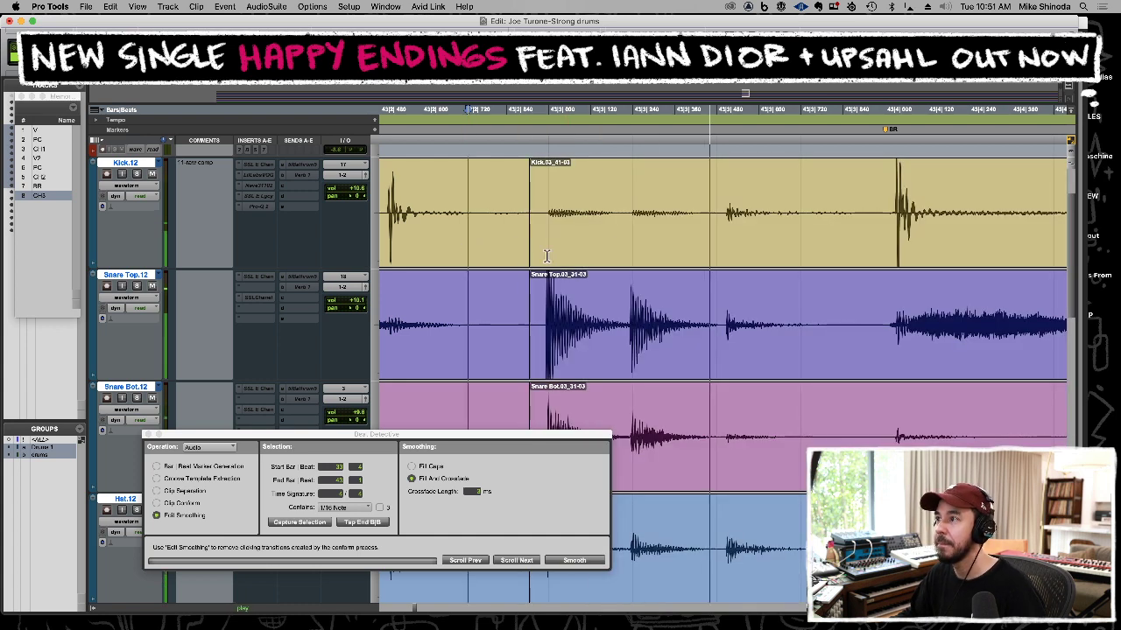
# Split the drum clips just before the kick at bar 43 beat 4, and trim the beat 3 clips' start to the snare hit.
pyautogui.click(890, 246)
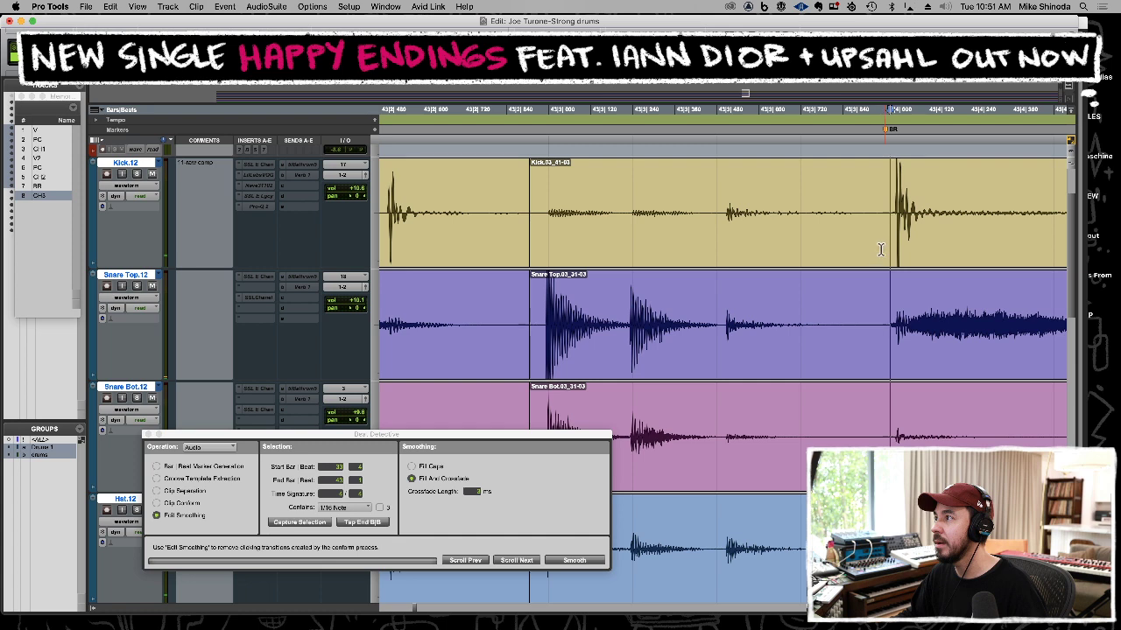
pyautogui.press('super+e')
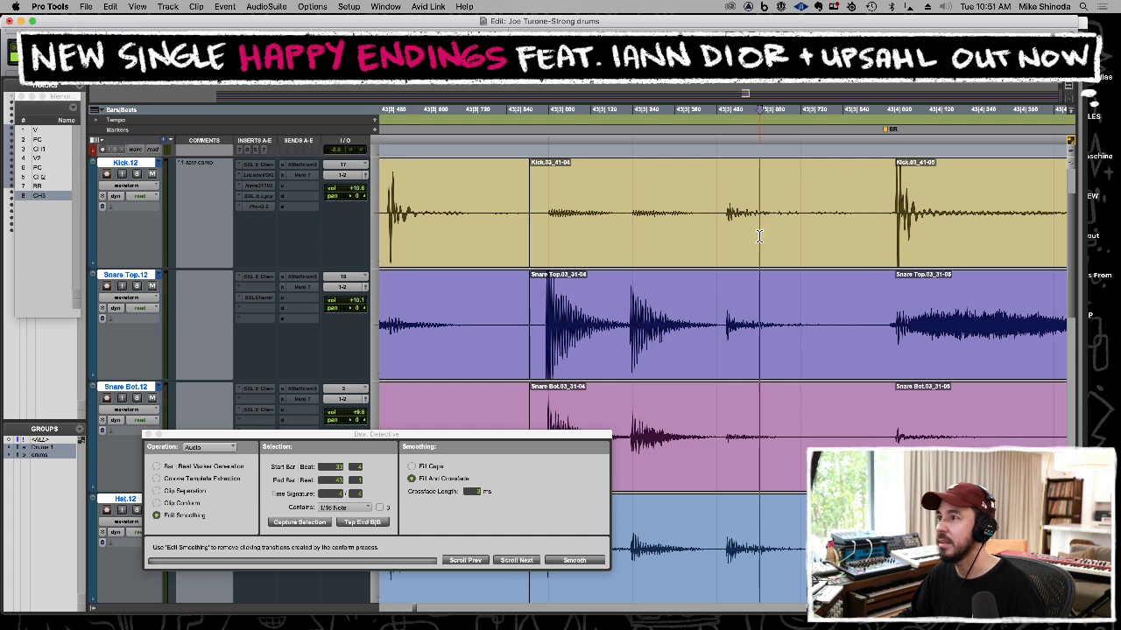
pyautogui.doubleClick(758, 235)
pyautogui.moveTo(530, 280); pyautogui.dragTo(547, 279)
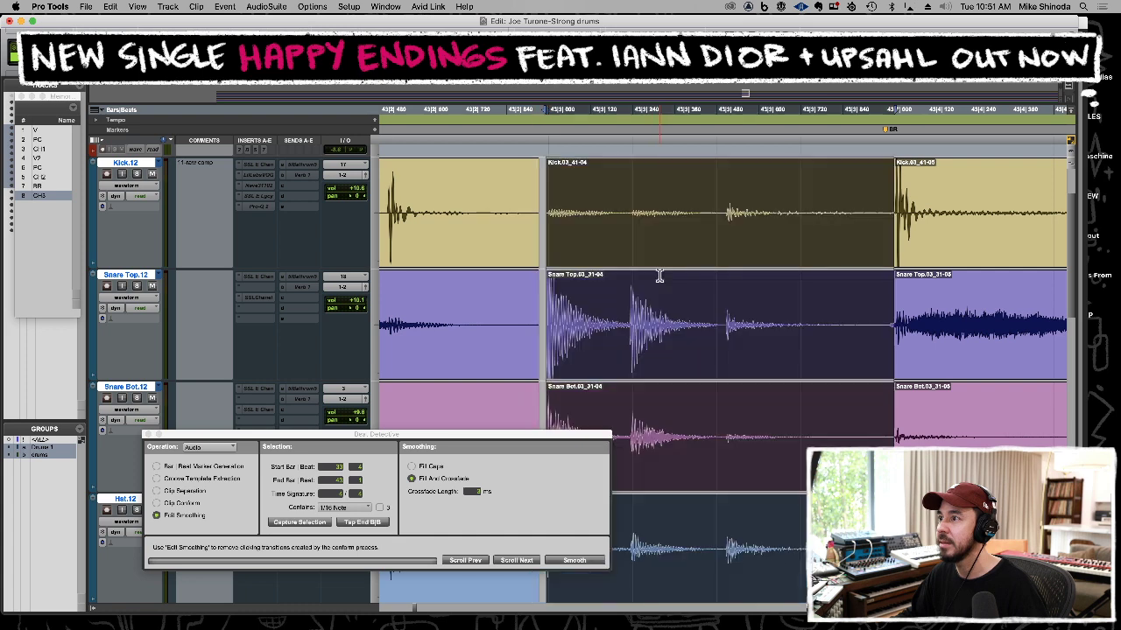
# Use Beat Detective's Clip Separation to capture the bar 43 beat 3 to beat 4 selection, analyze it and separate the clips.
pyautogui.click(156, 491)
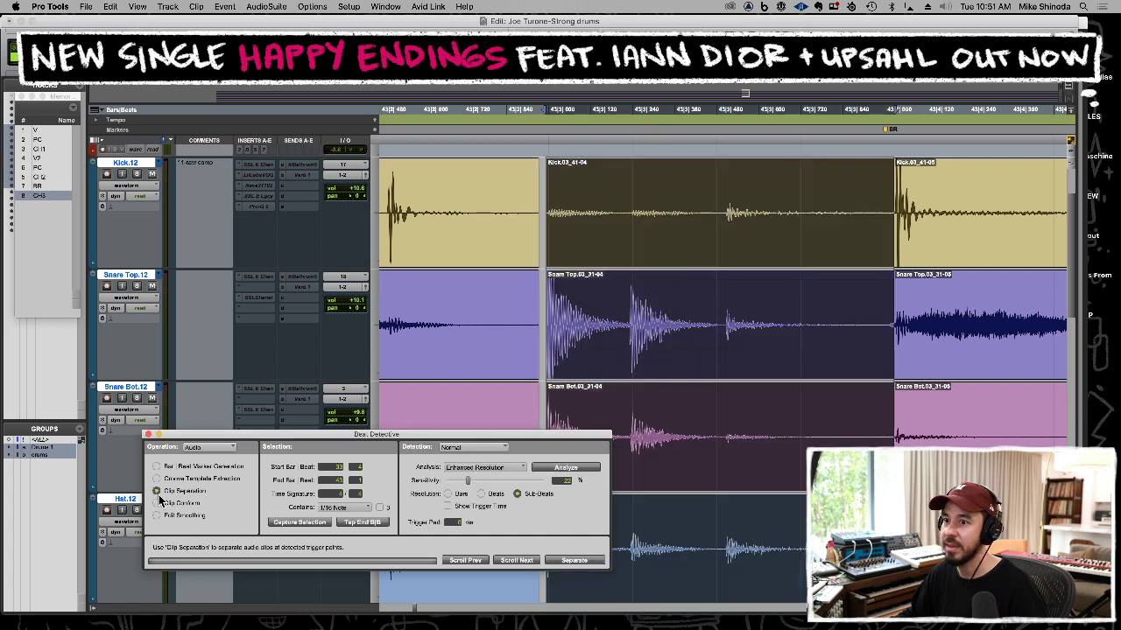
pyautogui.click(550, 471)
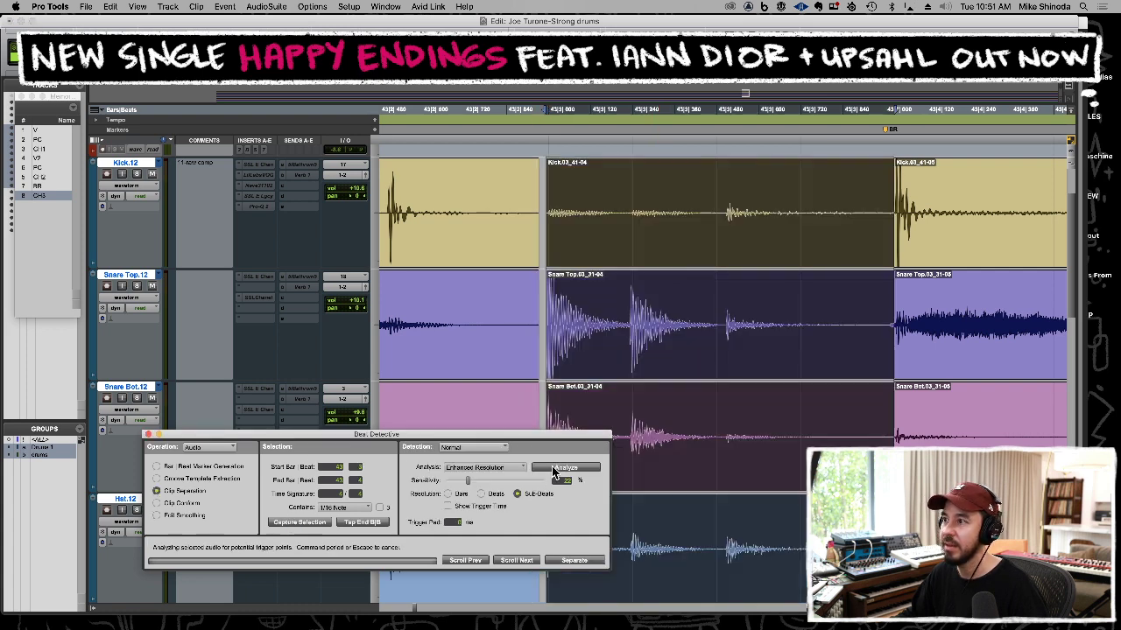
pyautogui.click(574, 562)
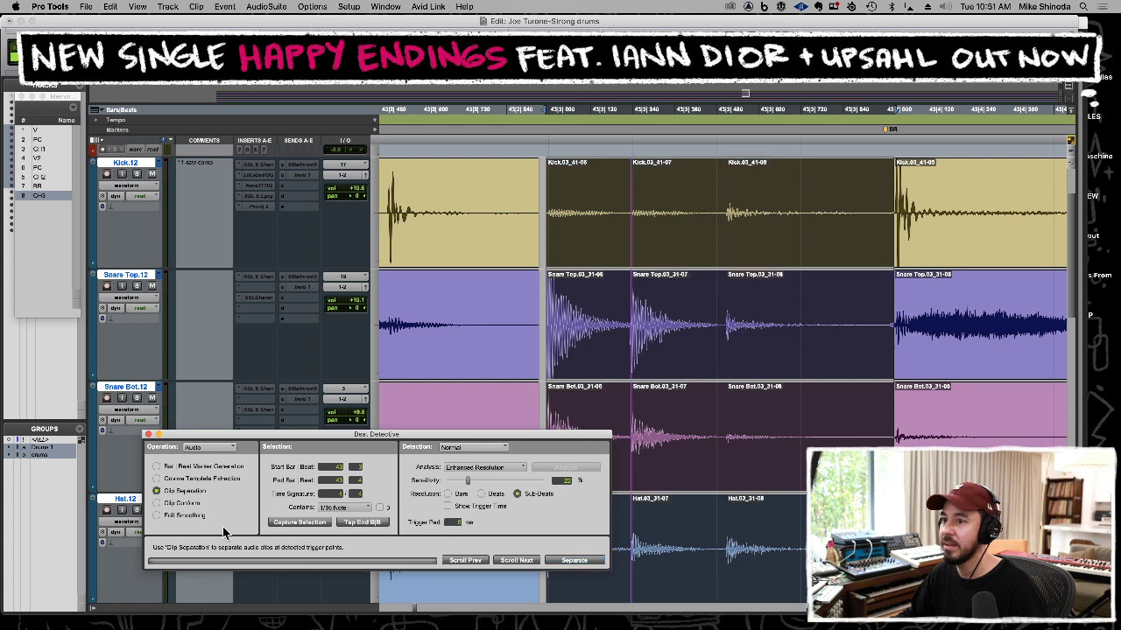
# Conform the separated beat 3 clips to the grid with Clip Conform, and smooth the edits using Fill And Crossfade.
pyautogui.click(180, 506)
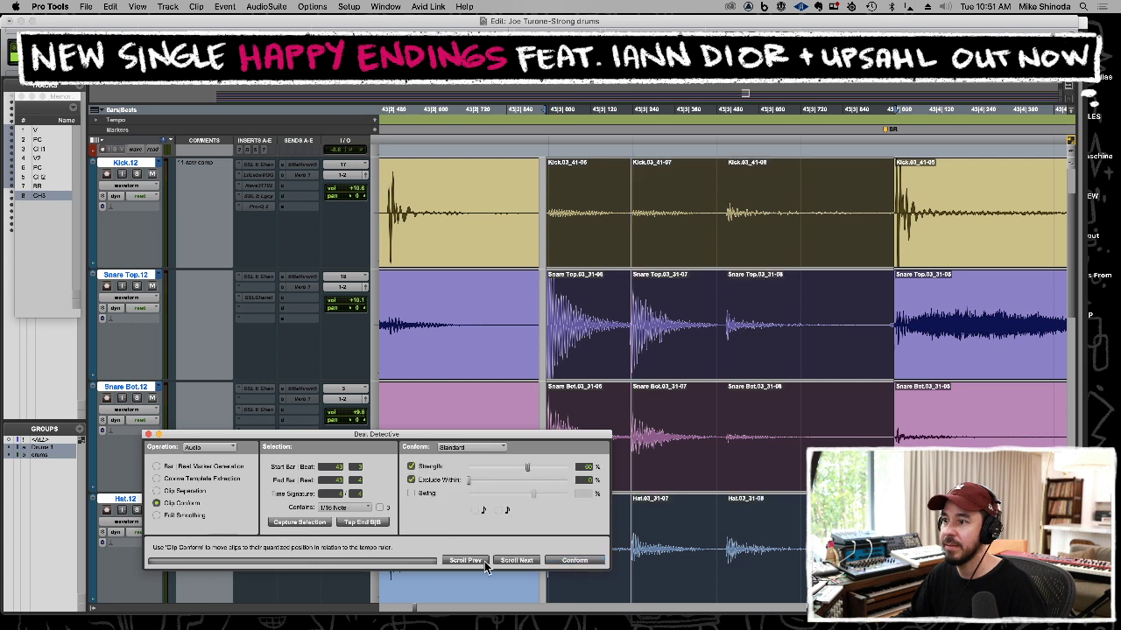
pyautogui.click(571, 561)
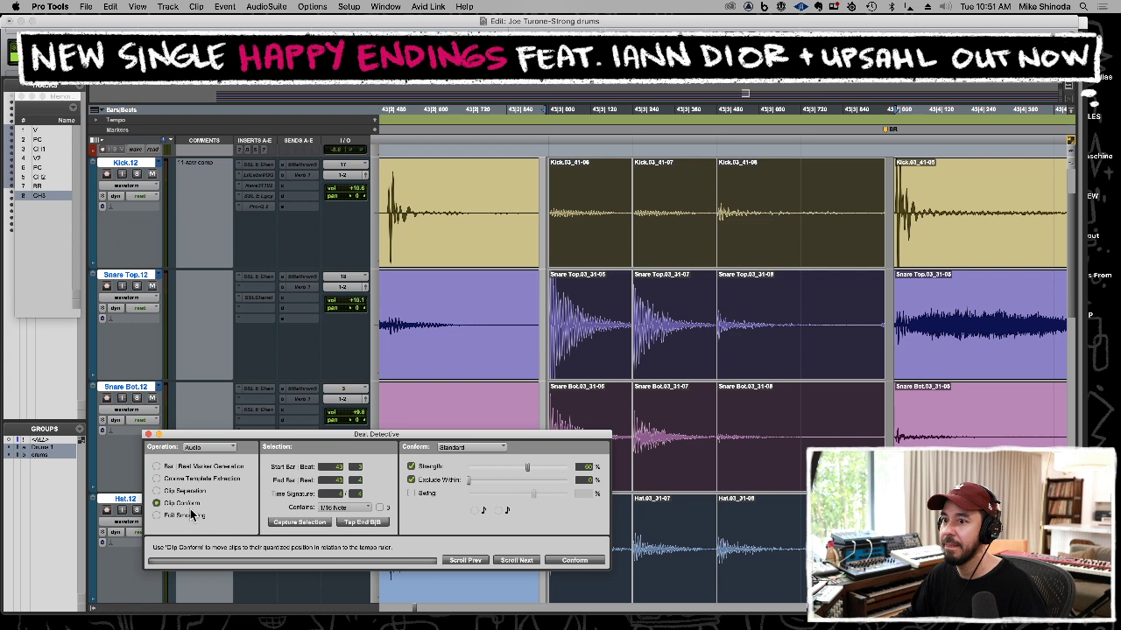
pyautogui.click(190, 516)
pyautogui.click(574, 561)
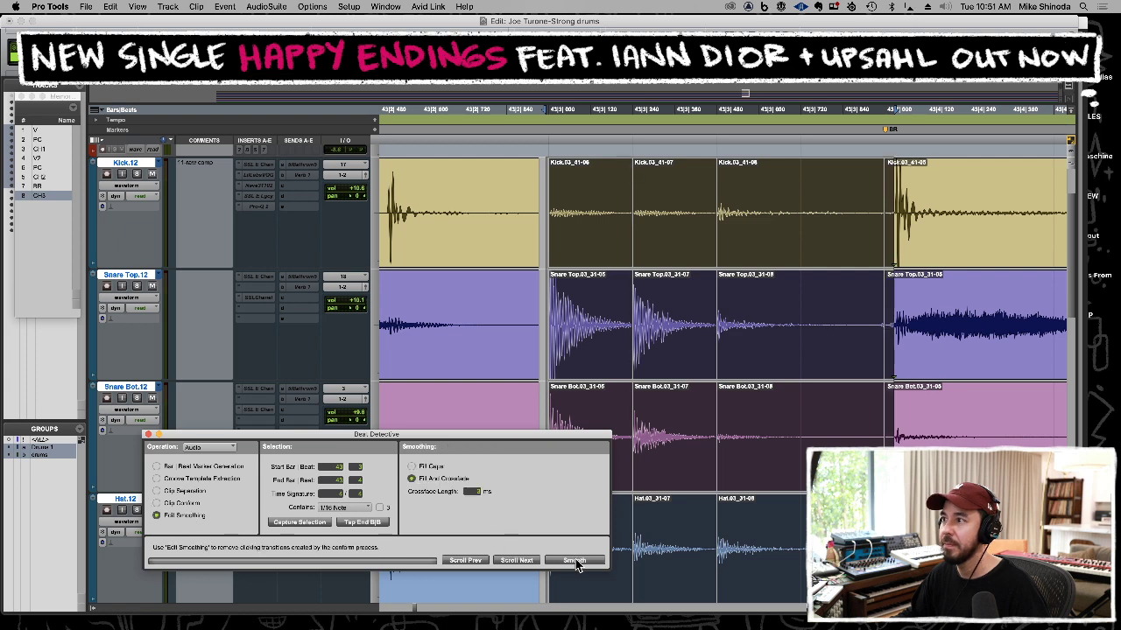
# Close the gap before the conformed snare hit at bar 43 beat 3 and audition the transition.
pyautogui.click(457, 405)
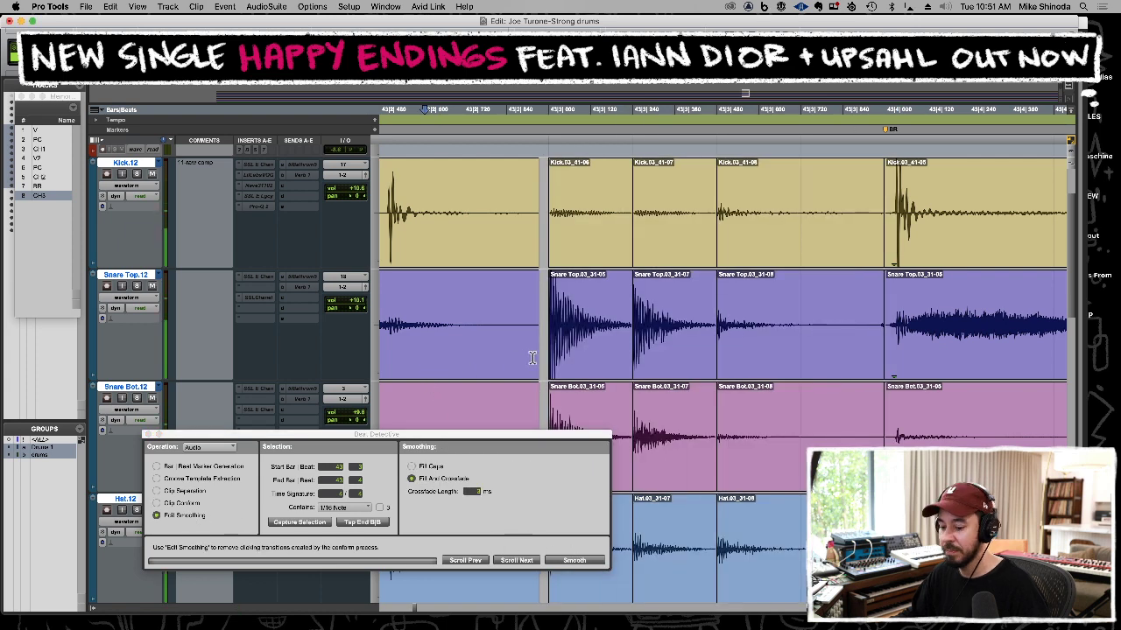
pyautogui.moveTo(558, 334); pyautogui.dragTo(556, 343)
pyautogui.click(567, 330)
pyautogui.press('t')
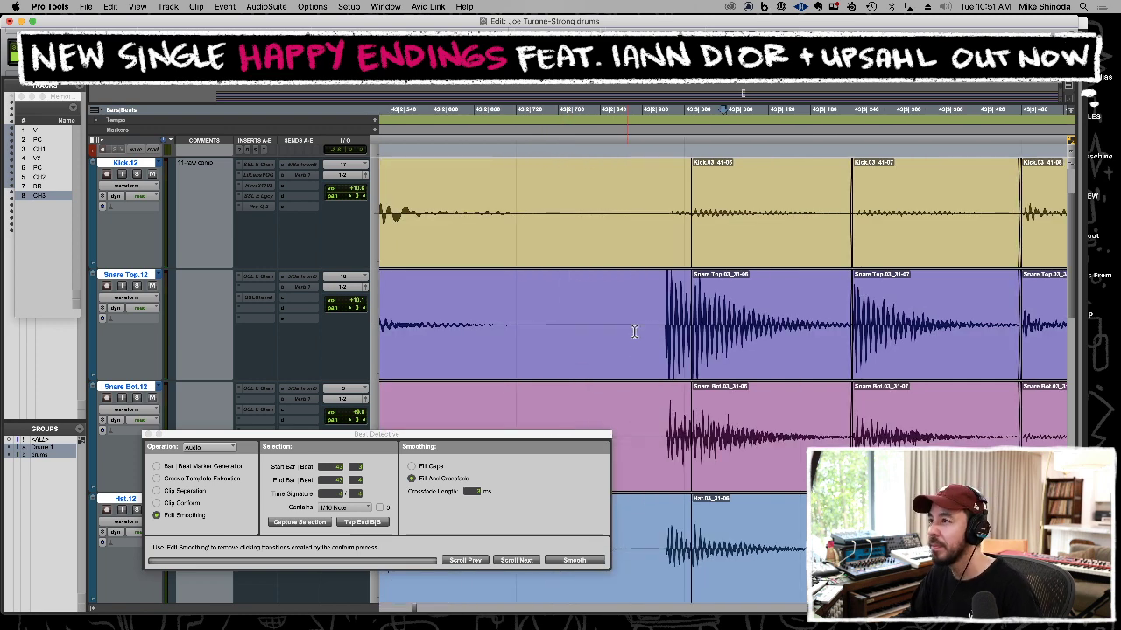
pyautogui.press('r')
pyautogui.moveTo(786, 318); pyautogui.dragTo(774, 316)
pyautogui.press('t')
pyautogui.click(436, 300)
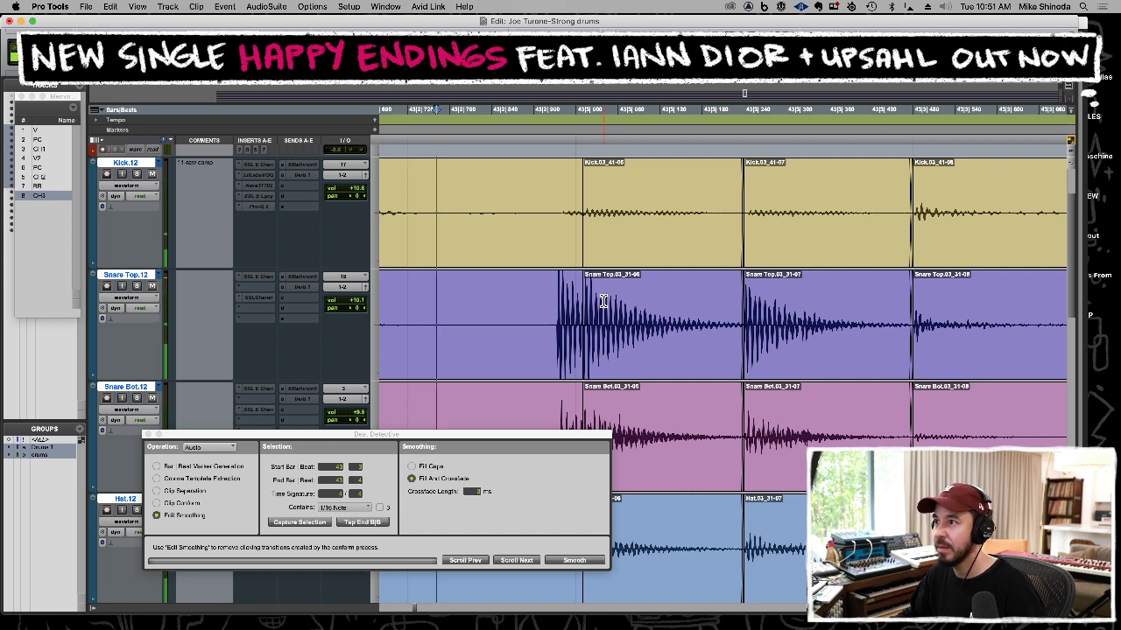
# Extend the start of the bar 43 beat 3 clips ahead of the snare hit and crossfade them with the preceding clips.
pyautogui.press('r')
pyautogui.press('r')
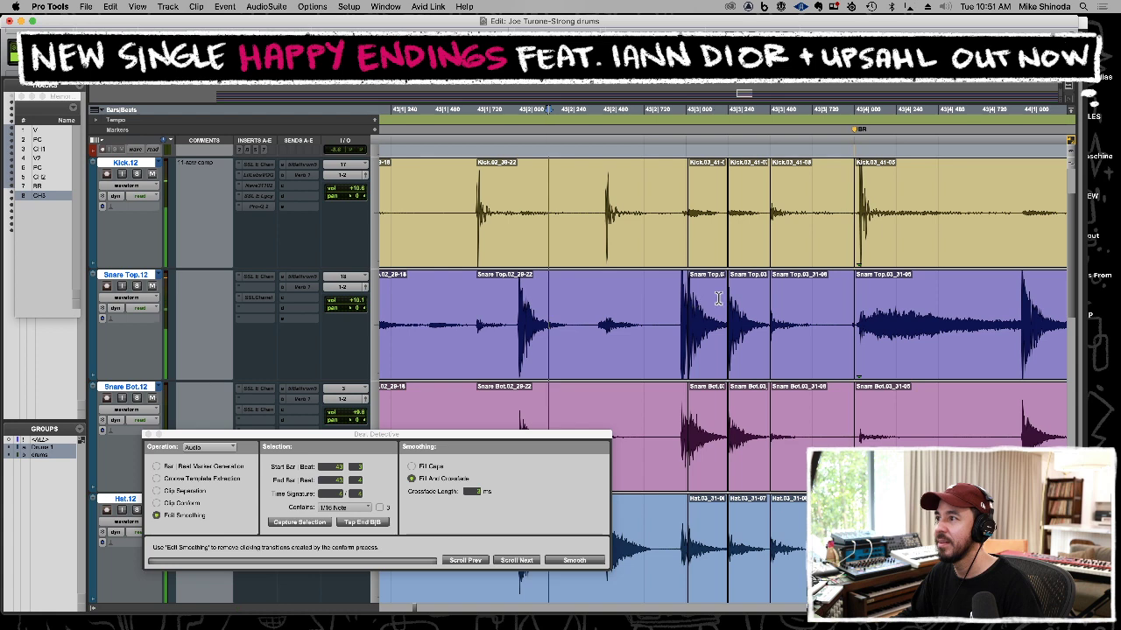
pyautogui.press('super+bracketright')
pyautogui.press('super+bracketright')
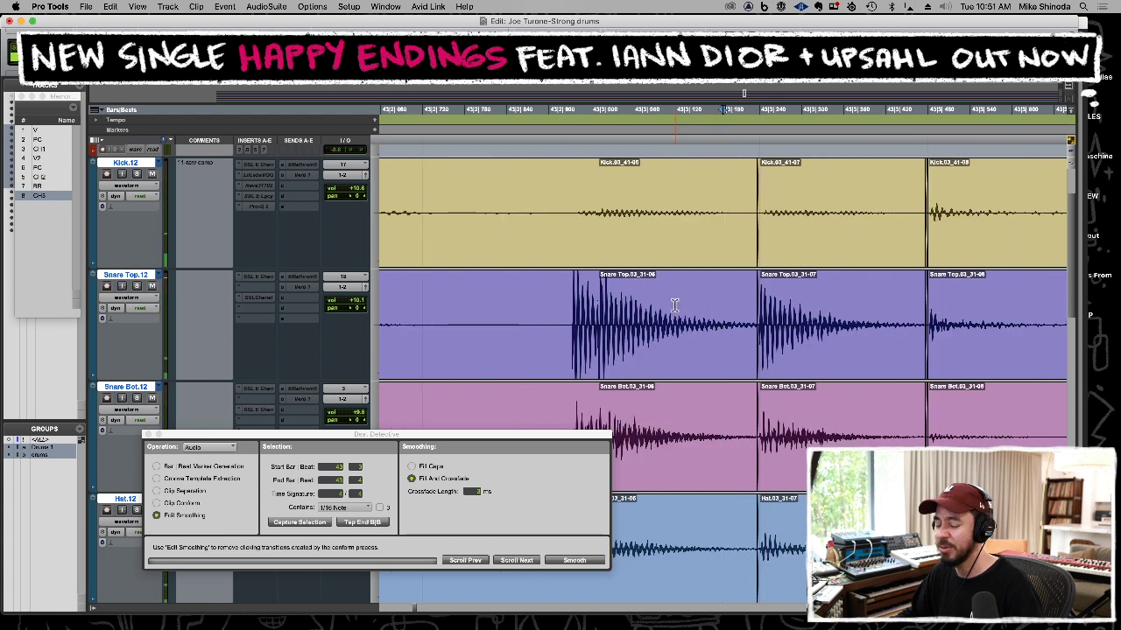
pyautogui.moveTo(639, 305); pyautogui.dragTo(545, 301)
pyautogui.click(421, 293)
pyautogui.press('space')
pyautogui.click(412, 295)
pyautogui.press('space')
pyautogui.press('space')
pyautogui.press('f')
pyautogui.click(473, 292)
pyautogui.press('space')
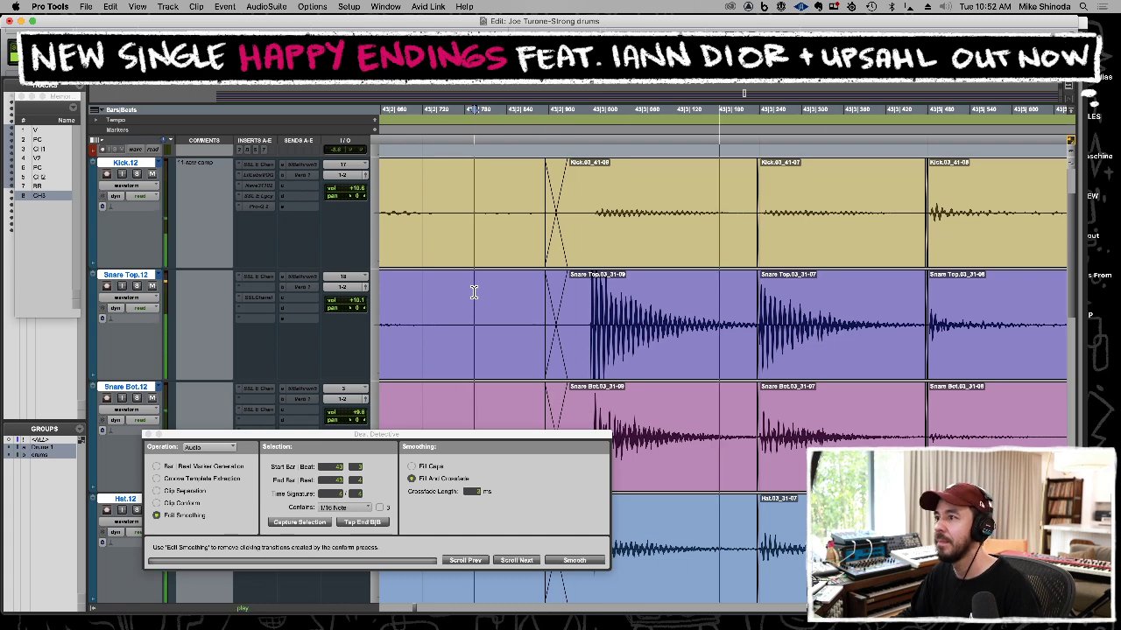
# Select the grouped drum clips from the BR marker up to bar 53.
pyautogui.press('r')
pyautogui.press('r')
pyautogui.press('r')
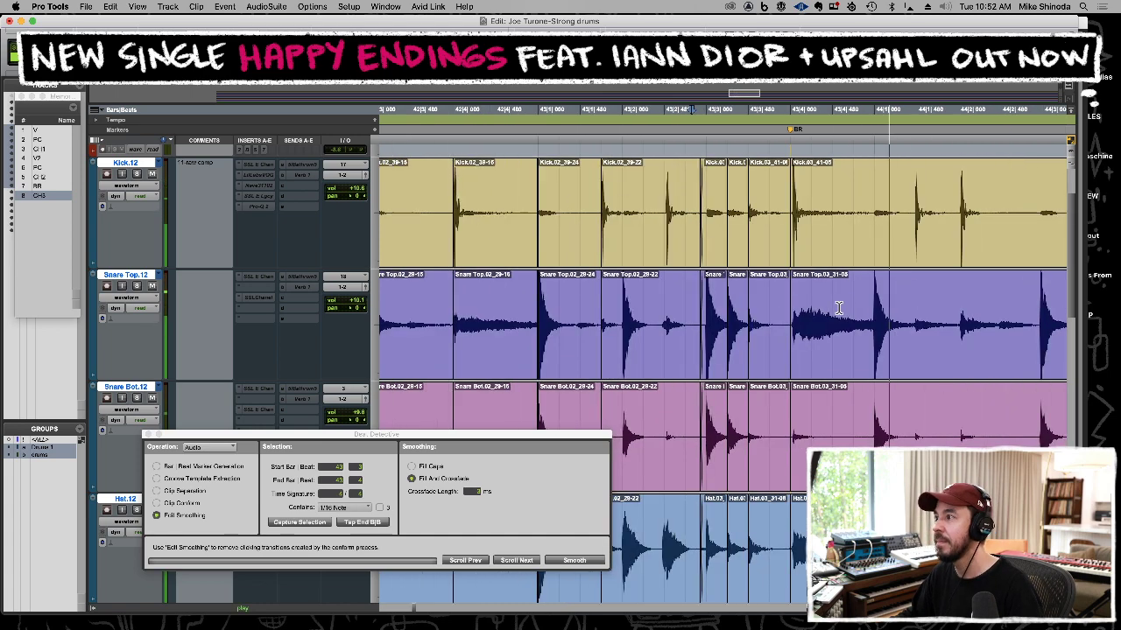
pyautogui.press('r')
pyautogui.press('r')
pyautogui.press('r')
pyautogui.press('r')
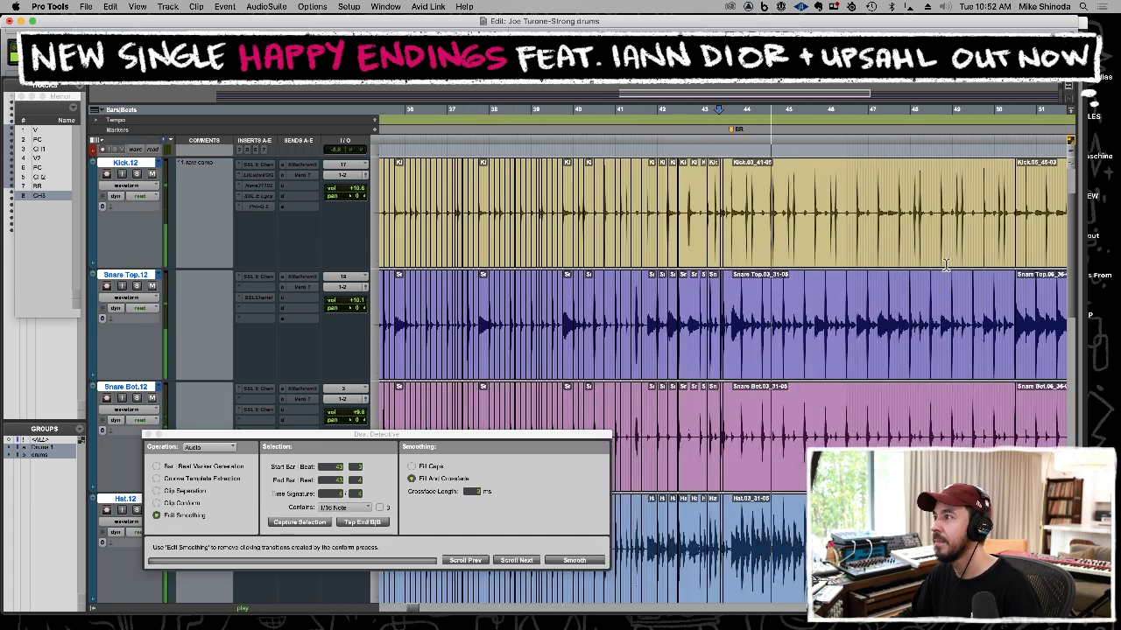
pyautogui.press('t')
pyautogui.press('t')
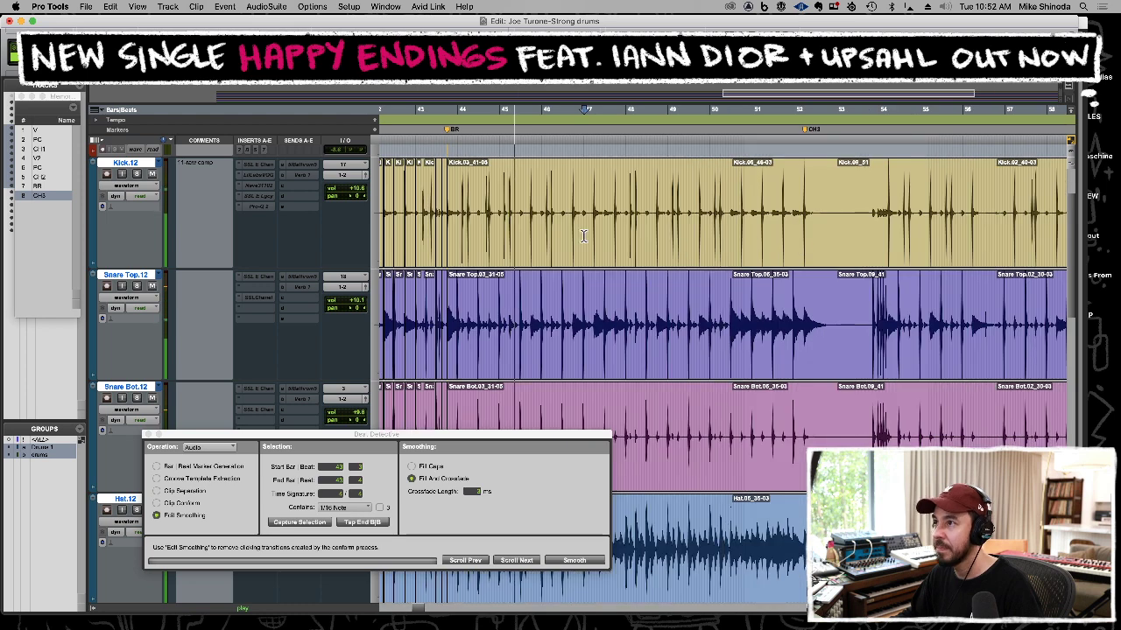
pyautogui.press('space')
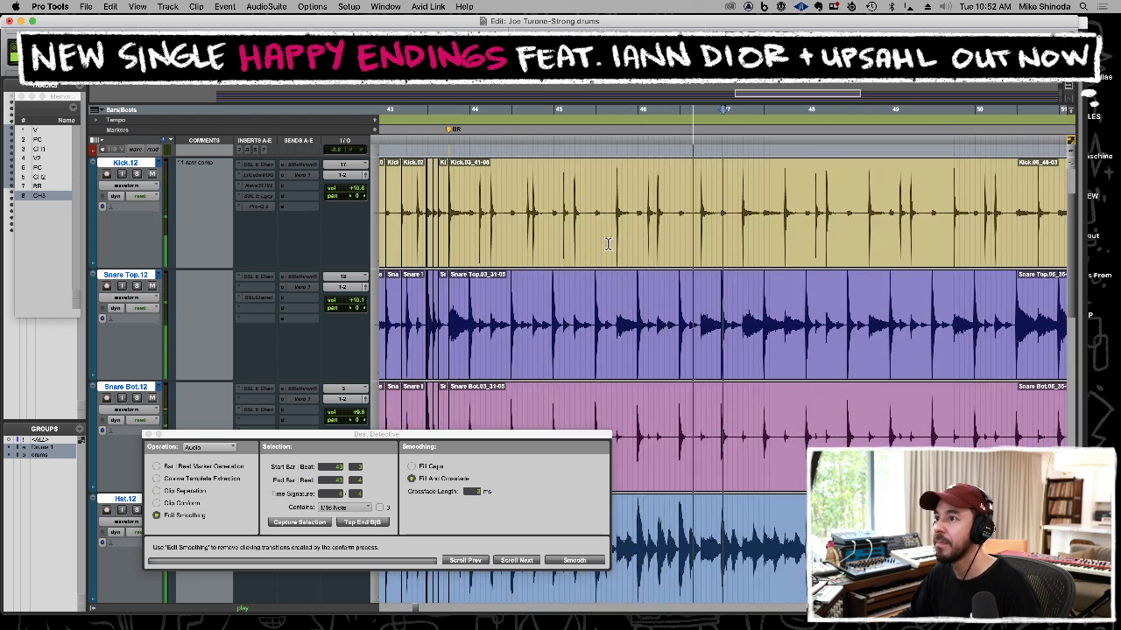
pyautogui.doubleClick(608, 244)
pyautogui.press('r')
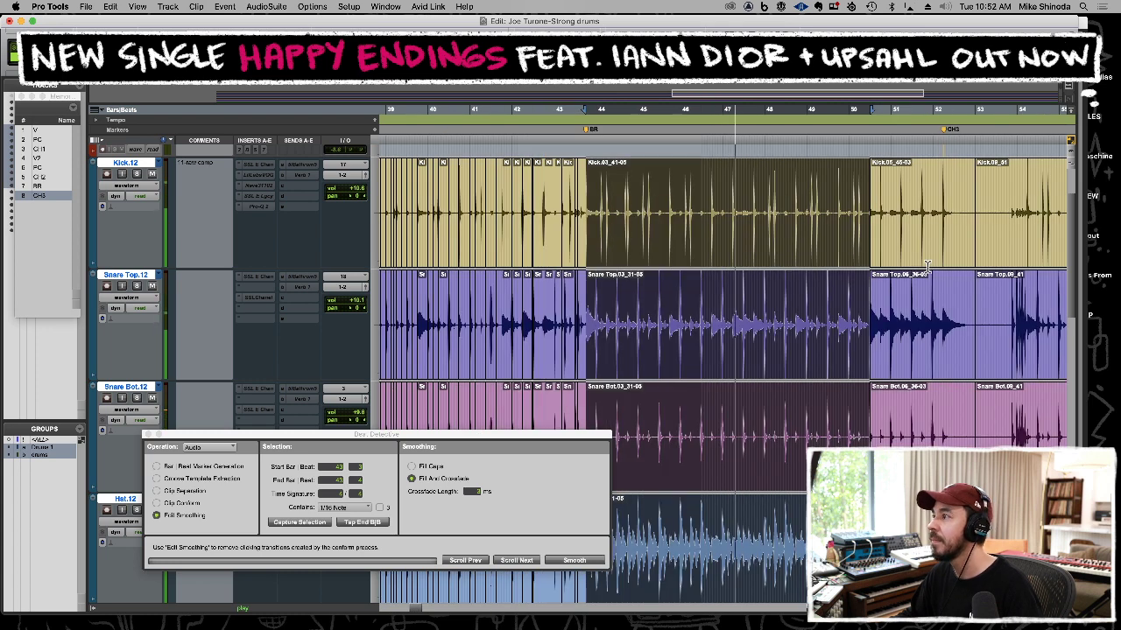
pyautogui.keyDown('shift'); pyautogui.click(927, 267); pyautogui.keyUp('shift')
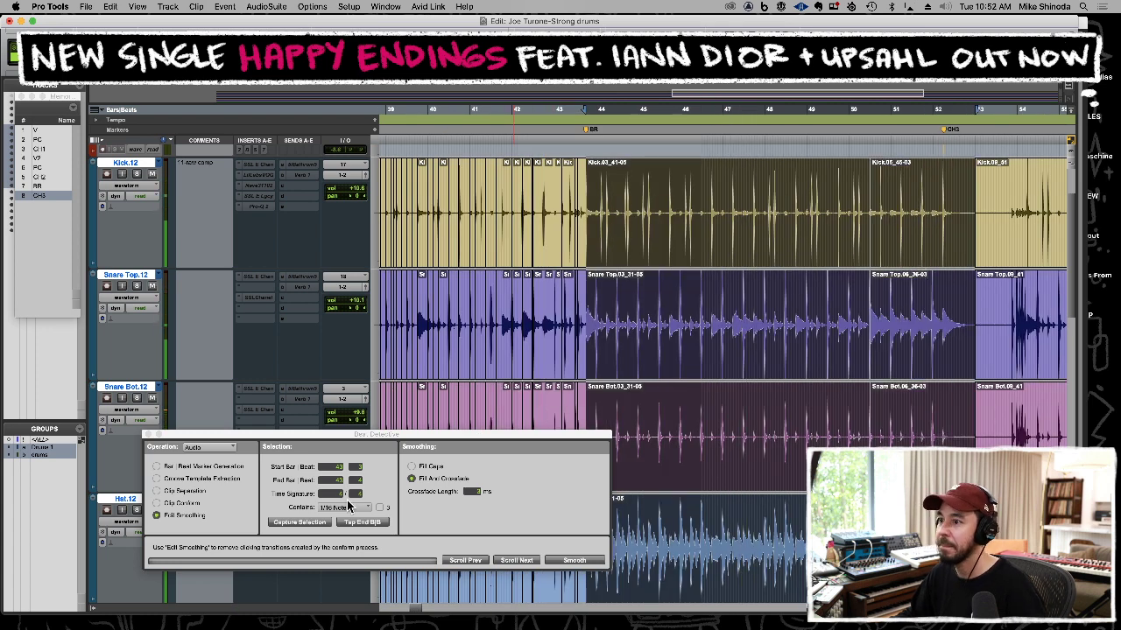
# Capture the BR-to-bar-53 selection in Beat Detective's Clip Separation, analyze its transients and separate the clips.
pyautogui.click(186, 491)
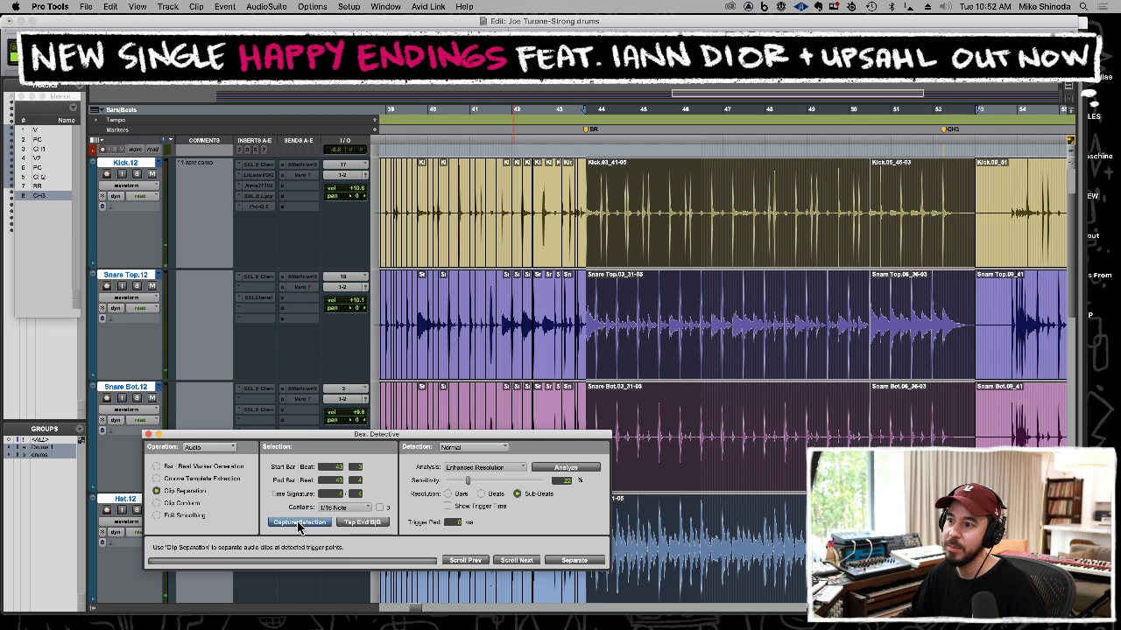
pyautogui.click(567, 469)
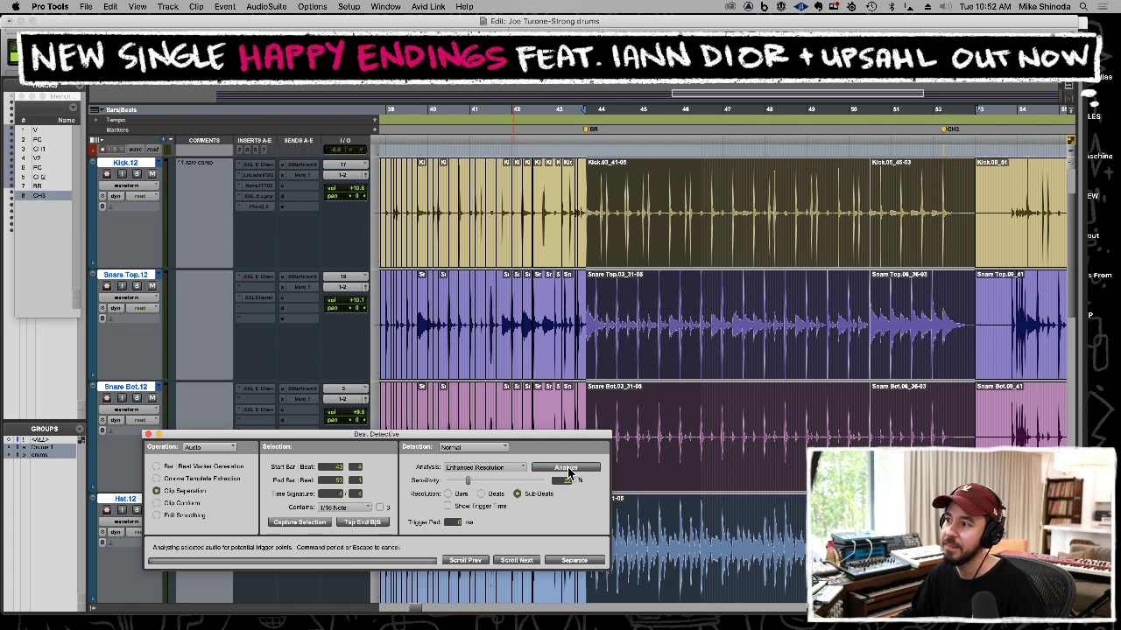
pyautogui.click(574, 561)
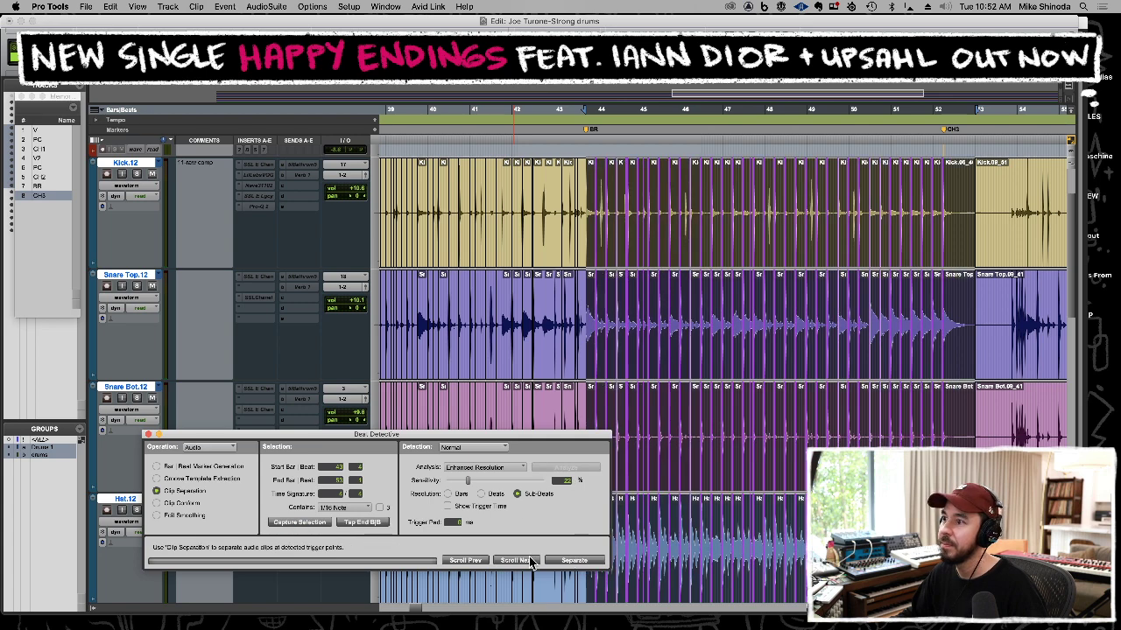
# Conform the separated clips from the BR marker to bar 53, and smooth their edits with Fill And Crossfade.
pyautogui.click(176, 504)
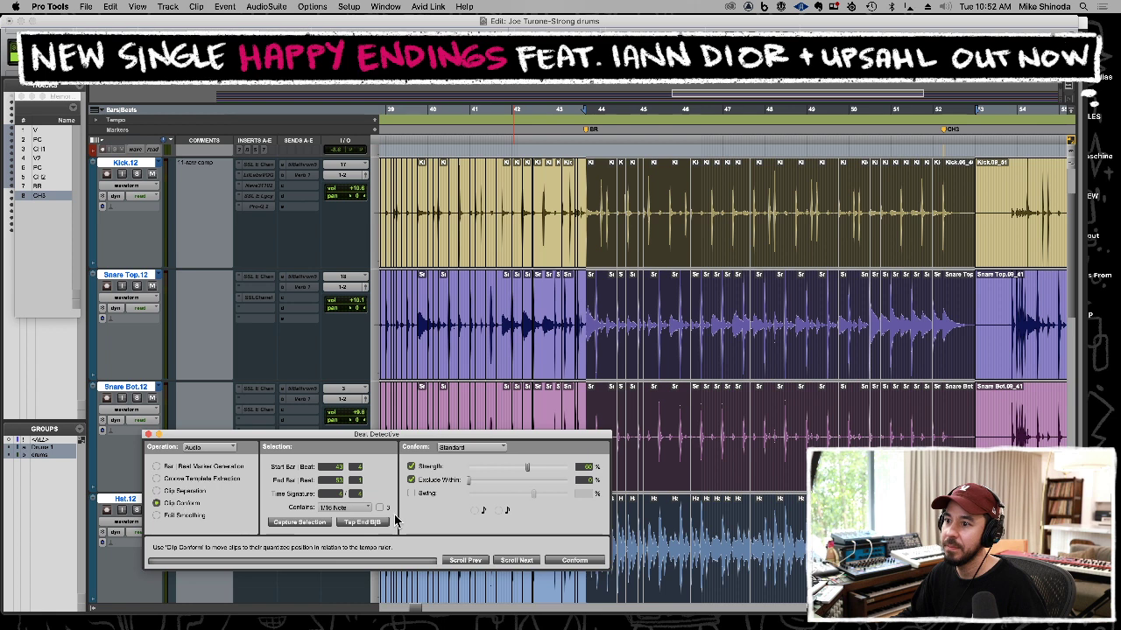
pyautogui.click(561, 563)
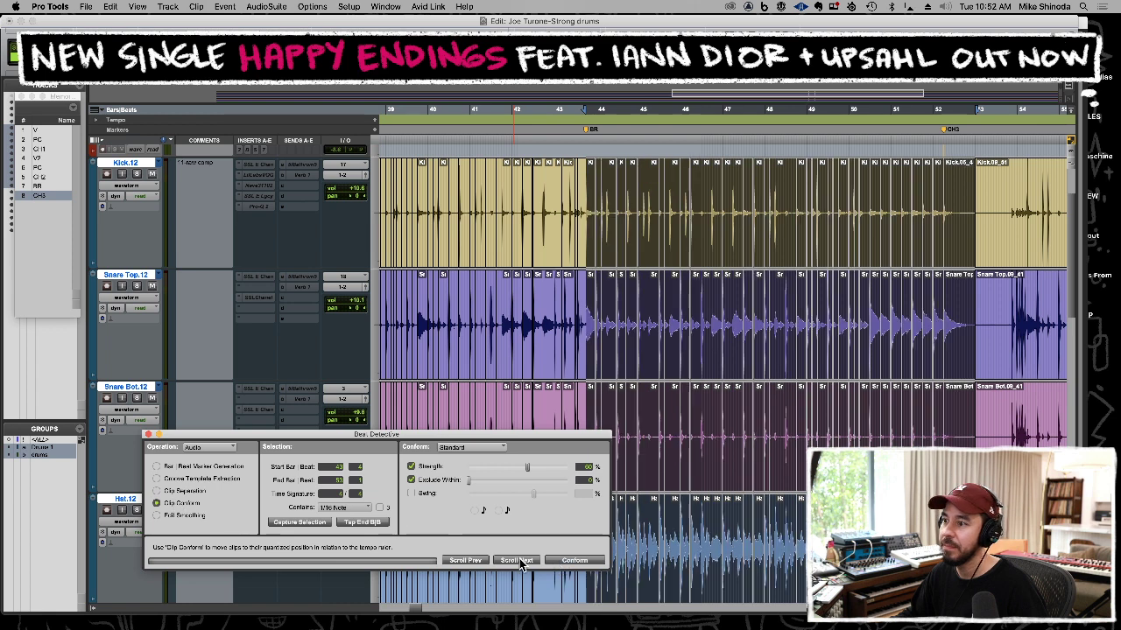
pyautogui.click(158, 515)
pyautogui.click(571, 563)
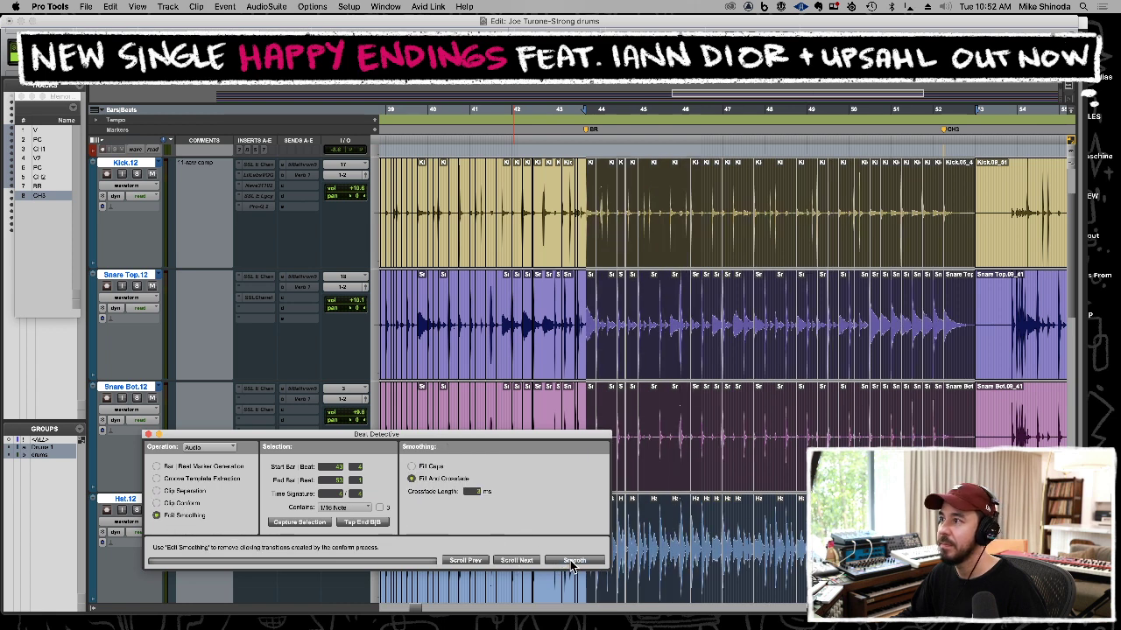
# Play back the conformed section from the BR marker and examine the kick hit near bar 47 beat 4 up close.
pyautogui.press('space')
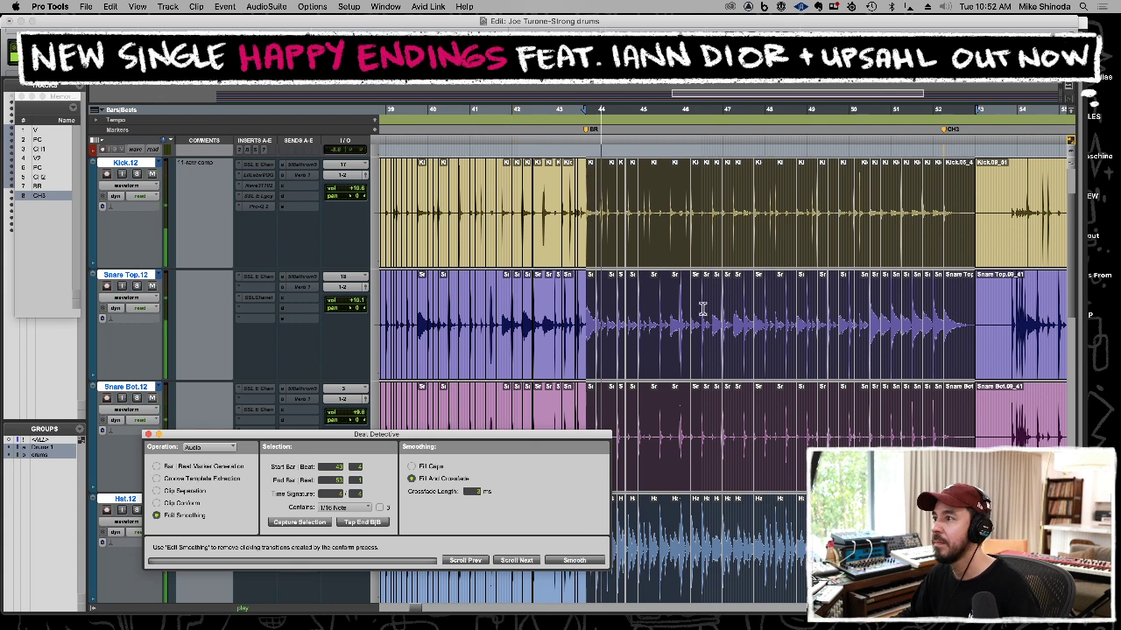
pyautogui.click(703, 304)
pyautogui.press('super+bracketright')
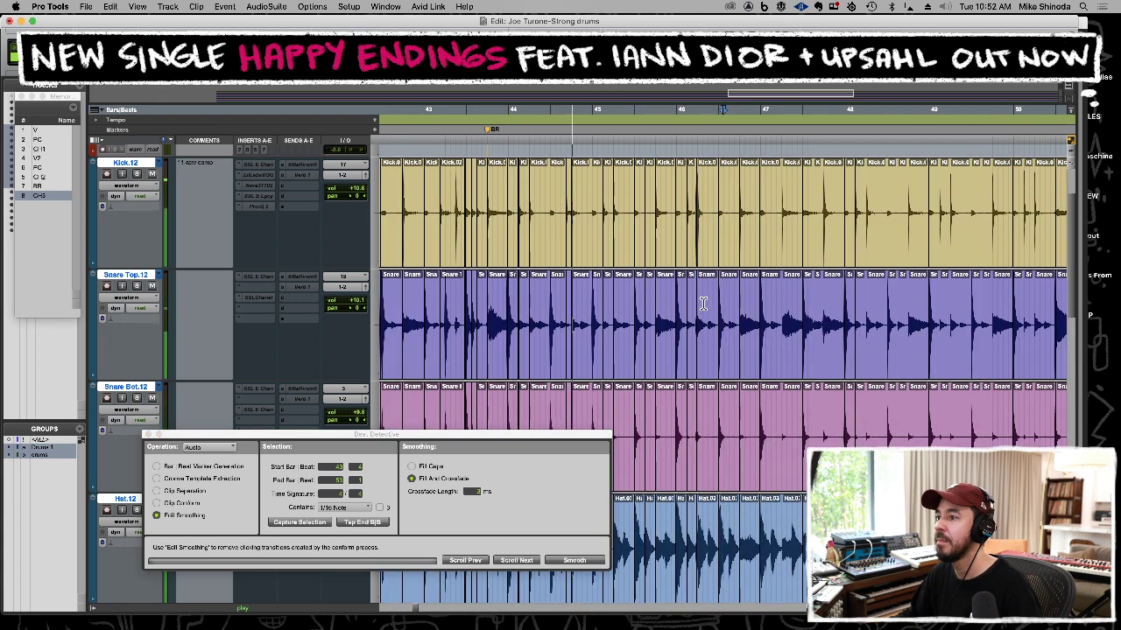
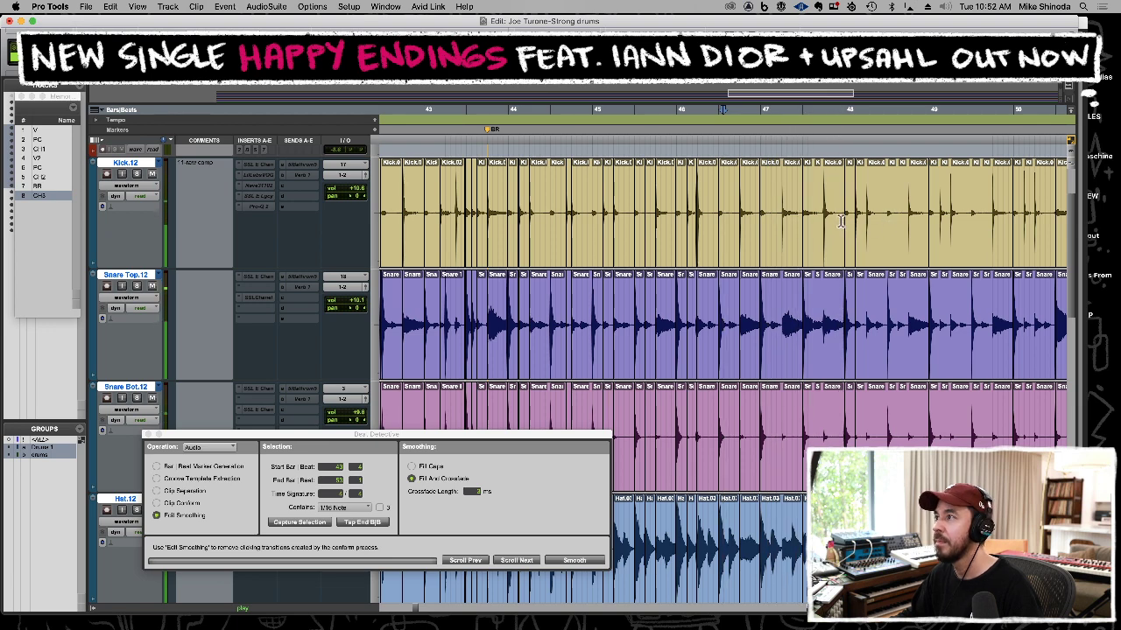
pyautogui.click(827, 225)
pyautogui.press('t')
pyautogui.press('t')
pyautogui.press('t')
pyautogui.press('t')
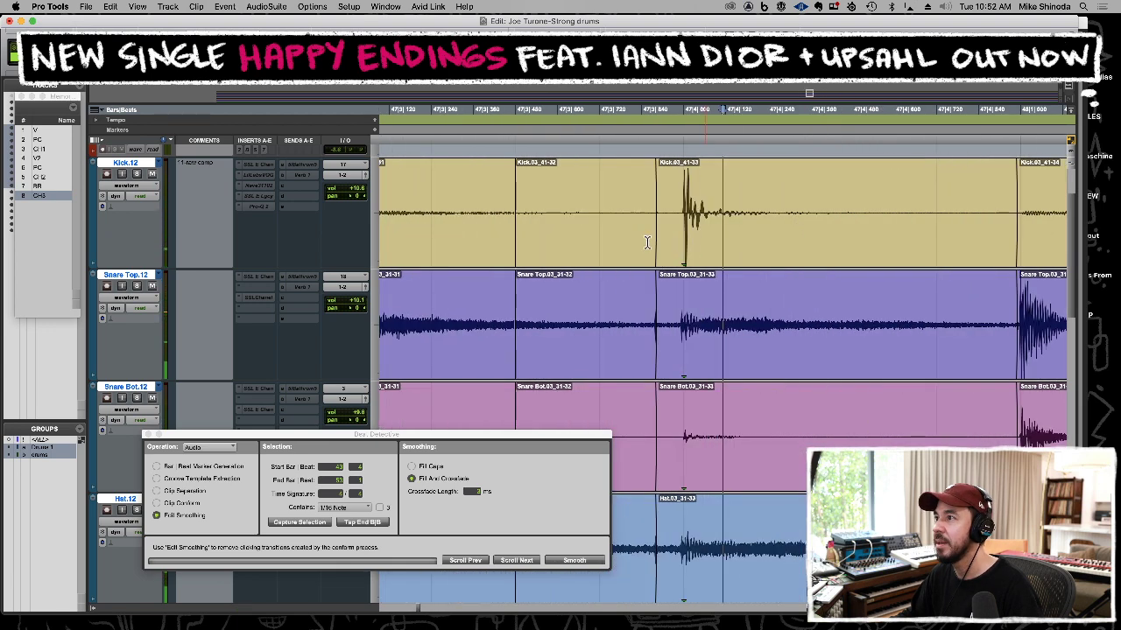
# Extend the drum clips before bar 47 beat 4 up to just ahead of the kick hit, and crossfade the join.
pyautogui.moveTo(661, 239); pyautogui.dragTo(651, 240)
pyautogui.click(449, 244)
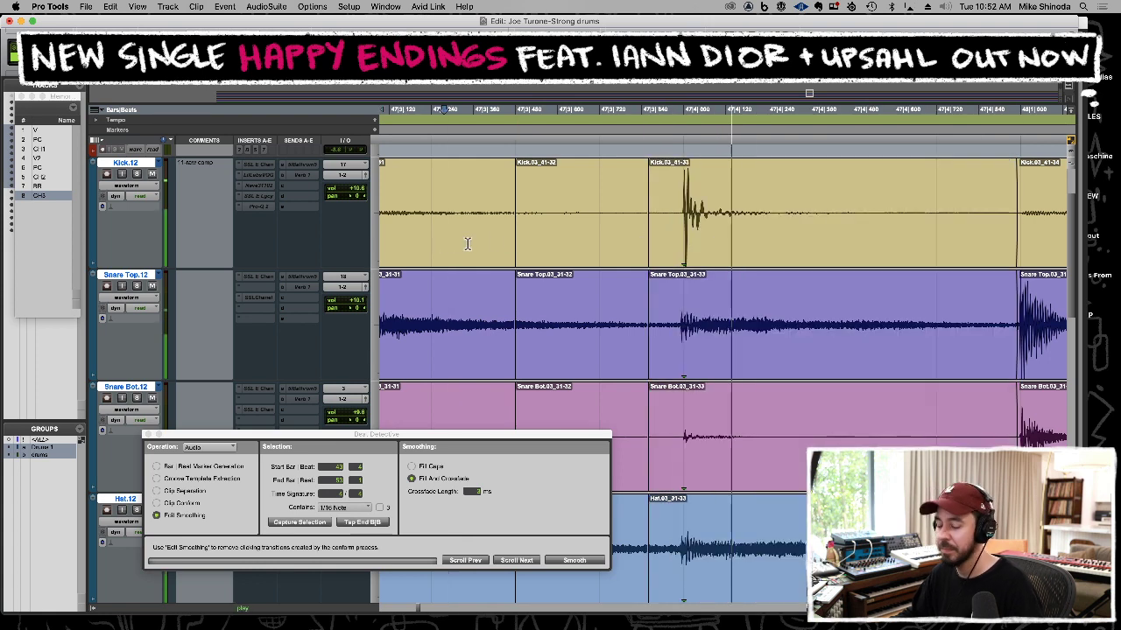
pyautogui.moveTo(462, 240); pyautogui.dragTo(673, 243)
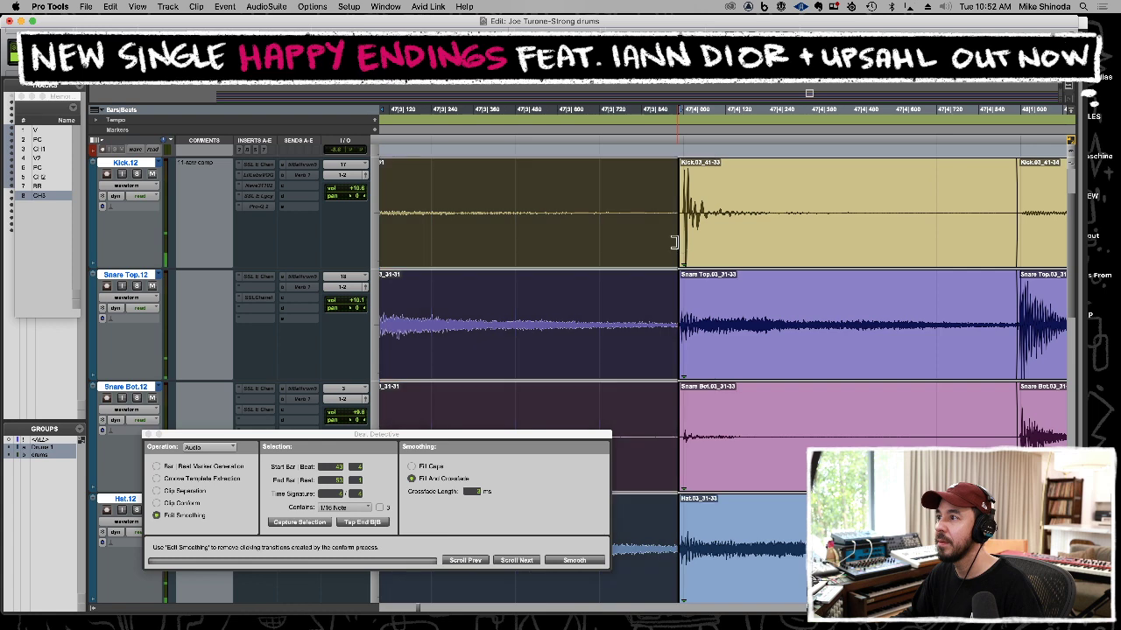
pyautogui.click(535, 244)
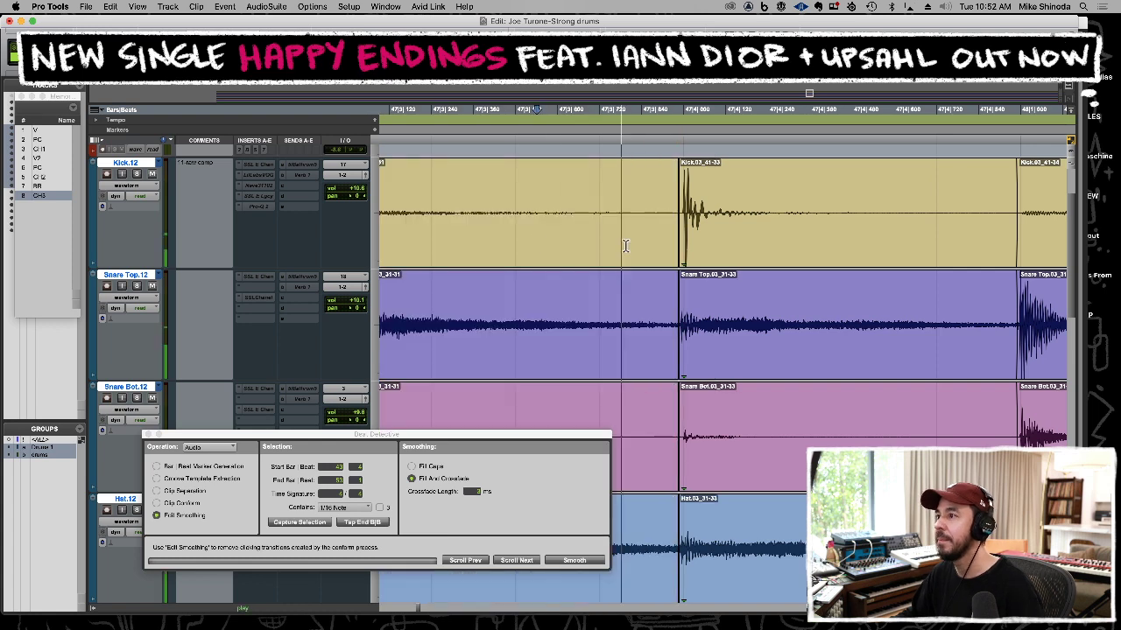
pyautogui.moveTo(698, 234)
pyautogui.mouseDown()
pyautogui.moveTo(658, 236)
pyautogui.moveTo(676, 236)
pyautogui.mouseUp()
# Play back the drums across the edited join at bar 47 beat 4 and continue checking them into bar 51.
pyautogui.click(630, 240)
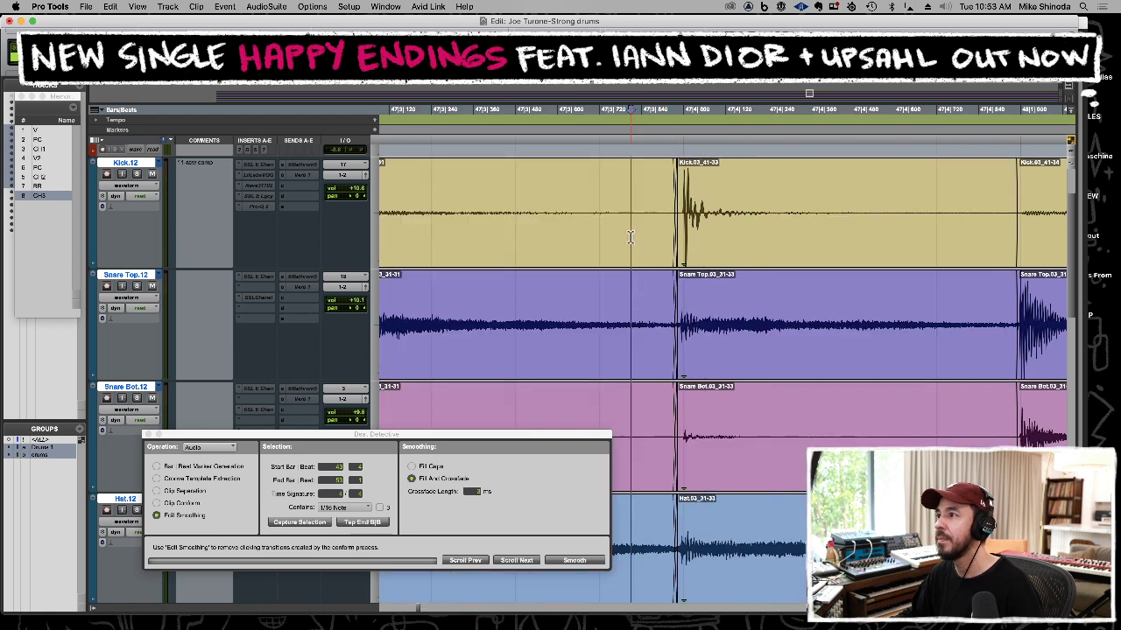
pyautogui.press('space')
pyautogui.press('r')
pyautogui.press('r')
pyautogui.press('r')
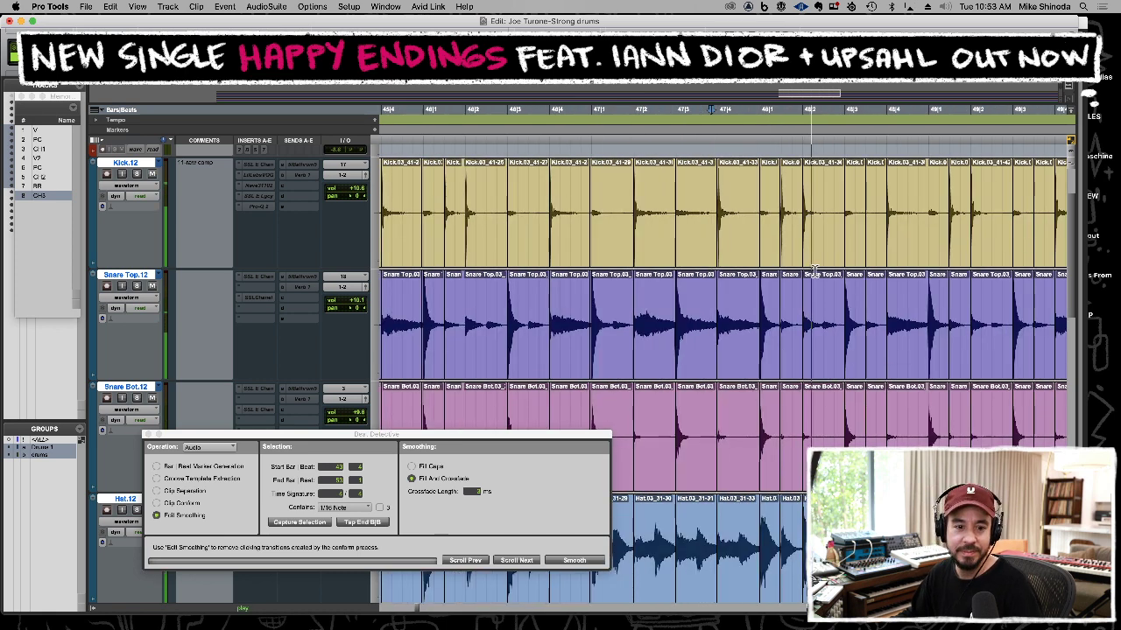
pyautogui.press('r')
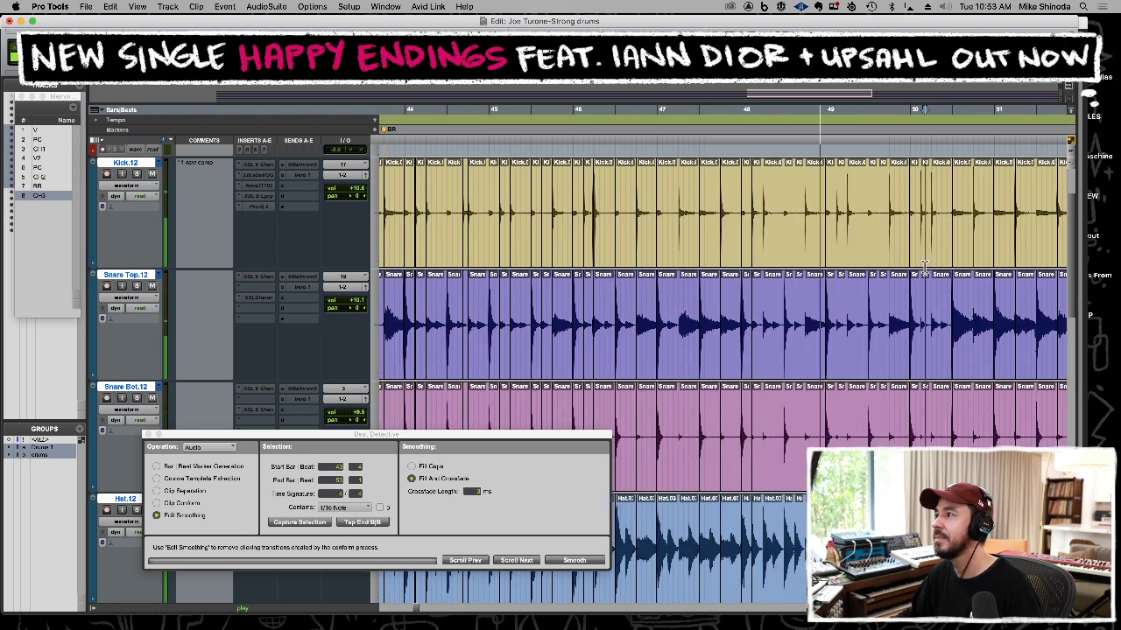
pyautogui.press('t')
pyautogui.press('r')
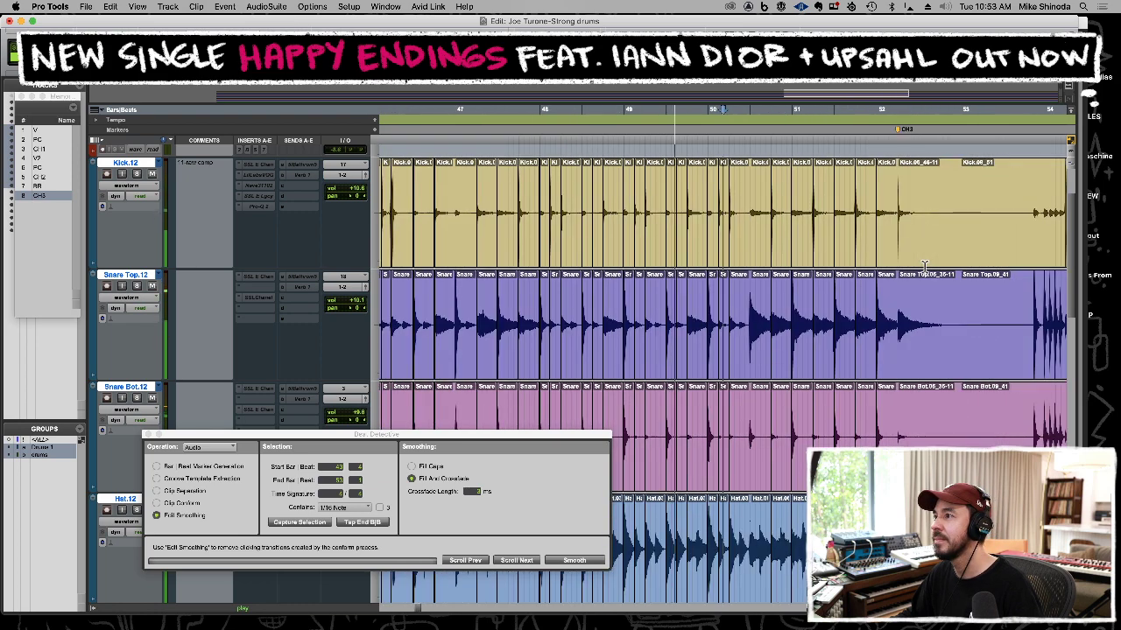
pyautogui.click(842, 238)
pyautogui.press('t')
pyautogui.press('space')
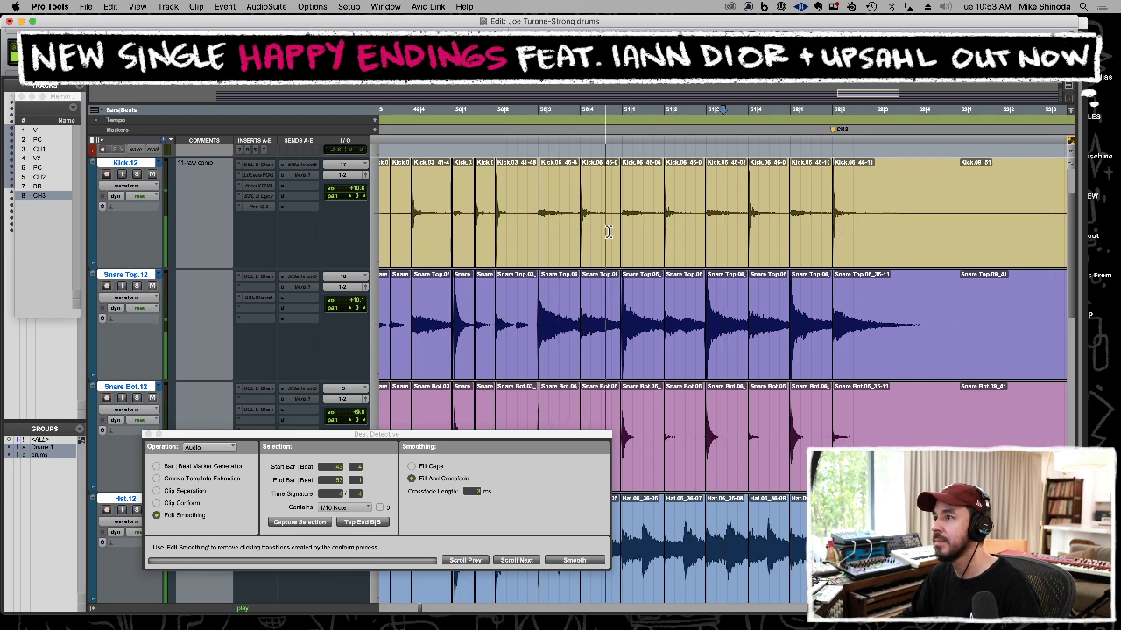
pyautogui.press('space')
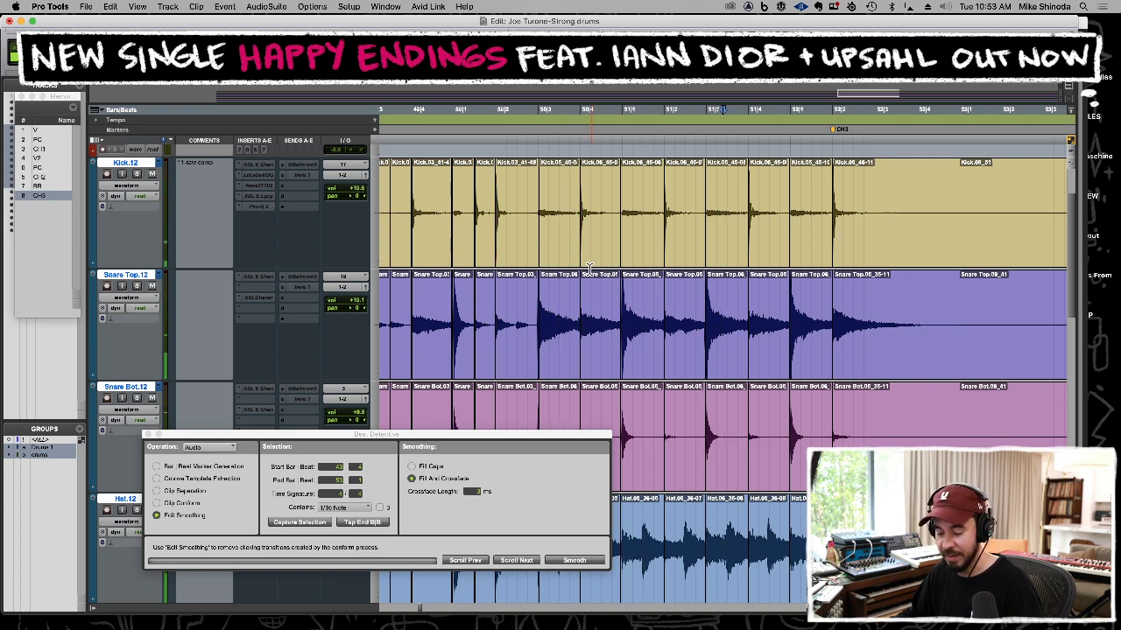
# Select the one-beat drum clips at bar 50 beat 4 and audition the hits from there through bar 51 beat 3.
pyautogui.moveTo(580, 267); pyautogui.dragTo(621, 282)
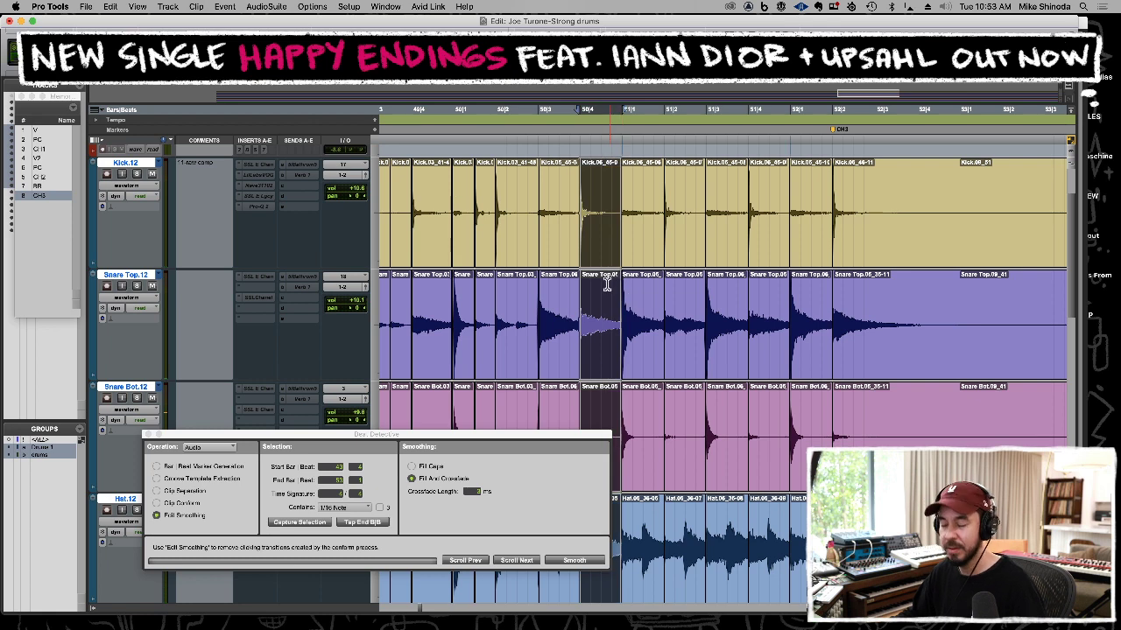
pyautogui.click(582, 299)
pyautogui.press('space')
pyautogui.keyDown('shift'); pyautogui.click(666, 302); pyautogui.keyUp('shift')
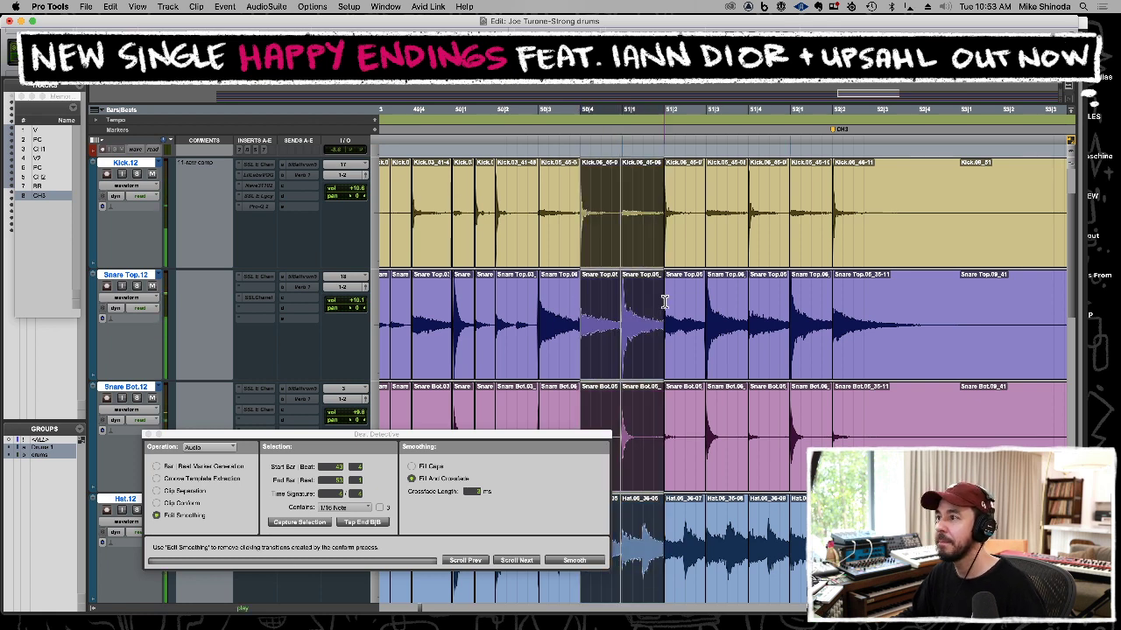
pyautogui.moveTo(664, 307); pyautogui.dragTo(745, 300)
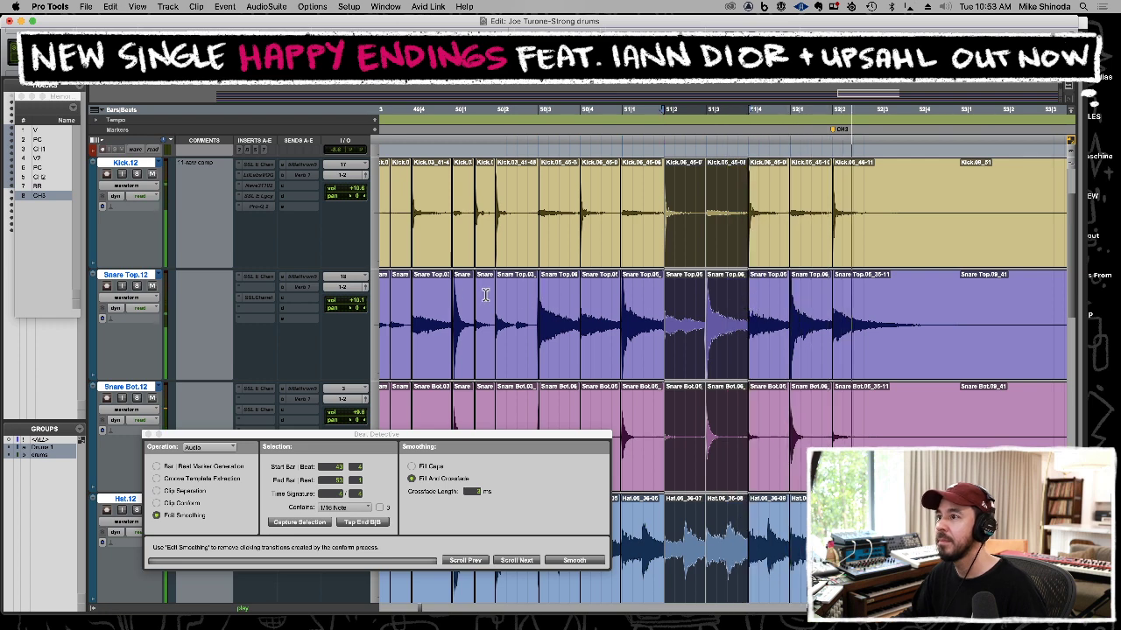
# Play back the drums from around bar 49 beat 4 to check the pattern leading through bar 50.
pyautogui.click(431, 298)
pyautogui.press('space')
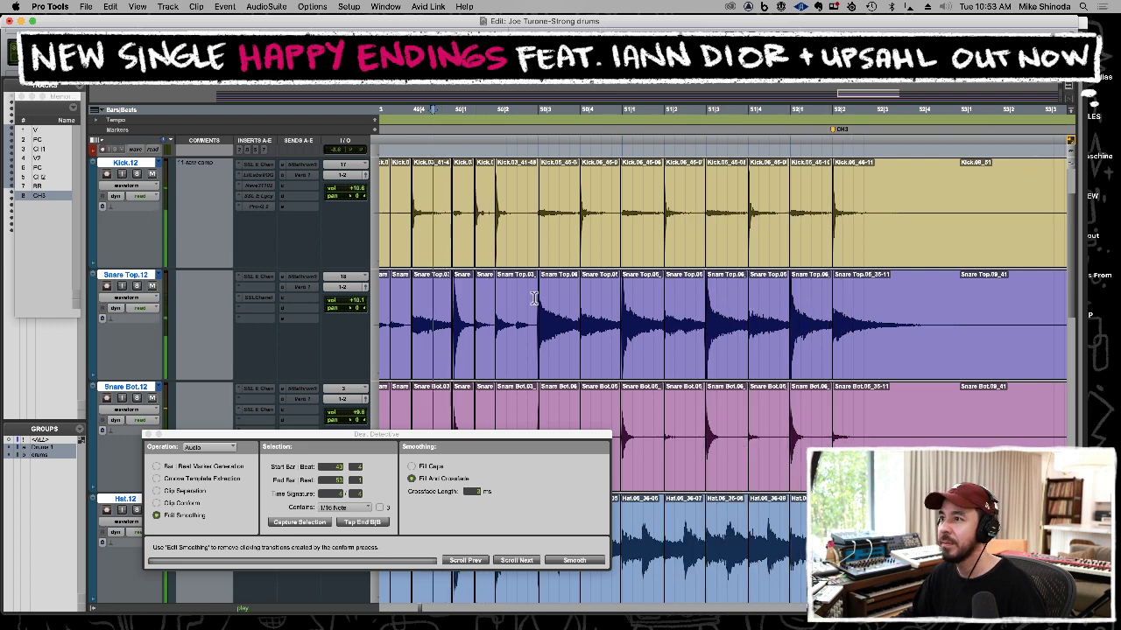
pyautogui.press('space')
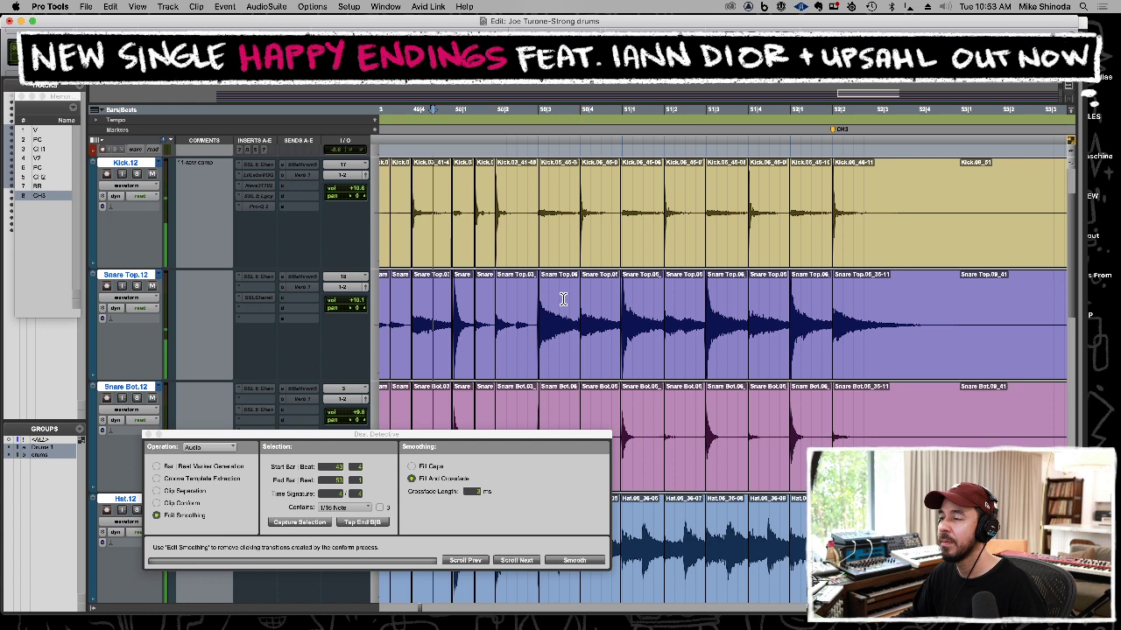
pyautogui.click(415, 301)
pyautogui.press('space')
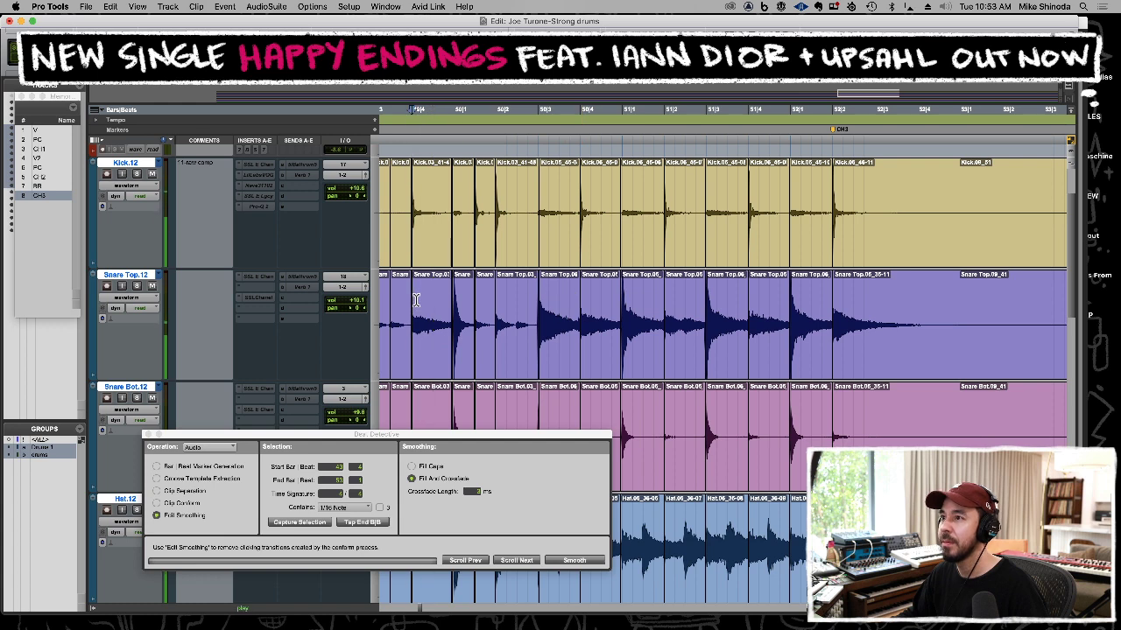
pyautogui.press('space')
# Paste the copied one-beat drum clips at bar 50 beat 2 and audition the edit up close.
pyautogui.click(497, 295)
pyautogui.press('super+v')
pyautogui.click(481, 296)
pyautogui.click(512, 289)
pyautogui.press('t')
pyautogui.press('t')
pyautogui.press('t')
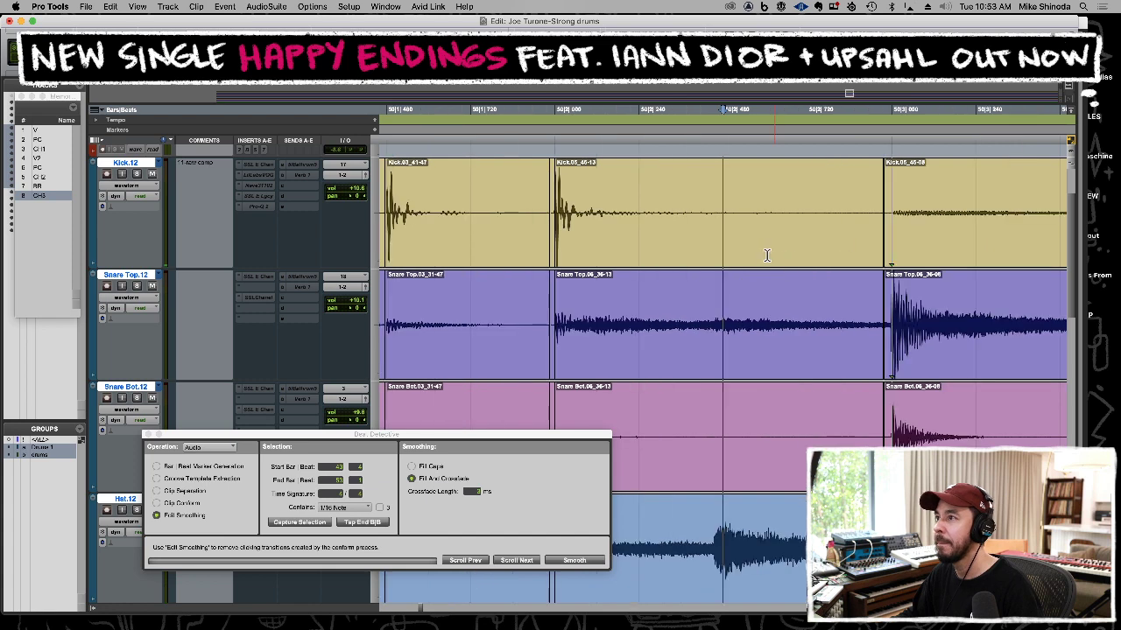
pyautogui.click(549, 245)
pyautogui.press('space')
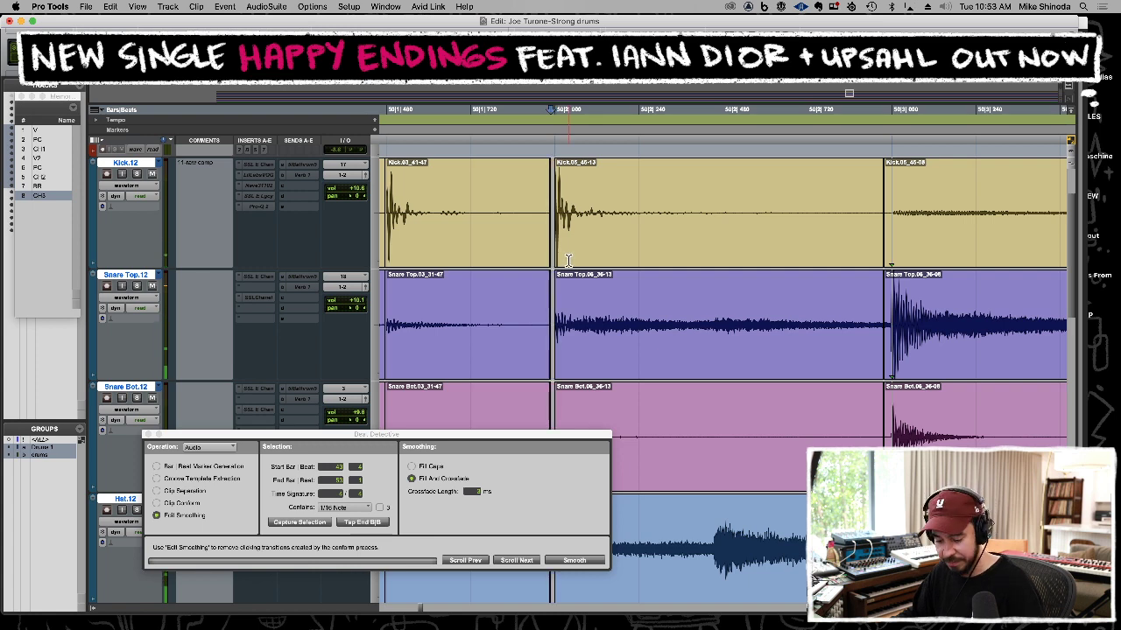
# Adjust the start of the pasted clips at bar 50 beat 2 to just before the kick hit, and crossfade the join.
pyautogui.moveTo(593, 260); pyautogui.dragTo(554, 258)
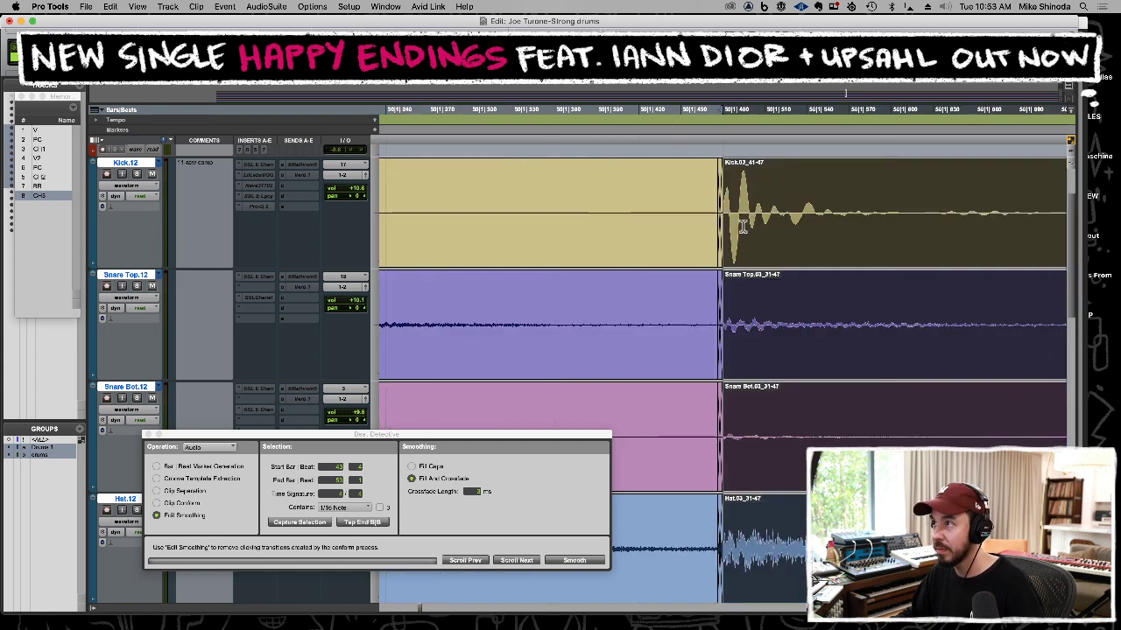
pyautogui.press('r')
pyautogui.press('r')
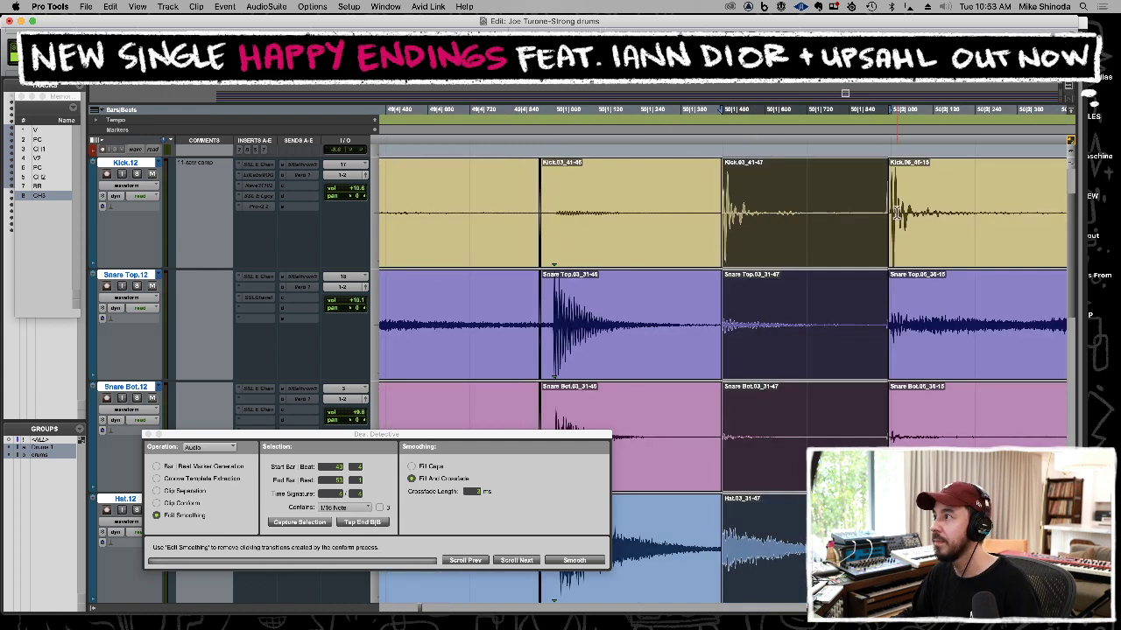
pyautogui.moveTo(897, 213); pyautogui.dragTo(890, 214)
pyautogui.press('t')
pyautogui.press('t')
pyautogui.moveTo(716, 226); pyautogui.dragTo(703, 225)
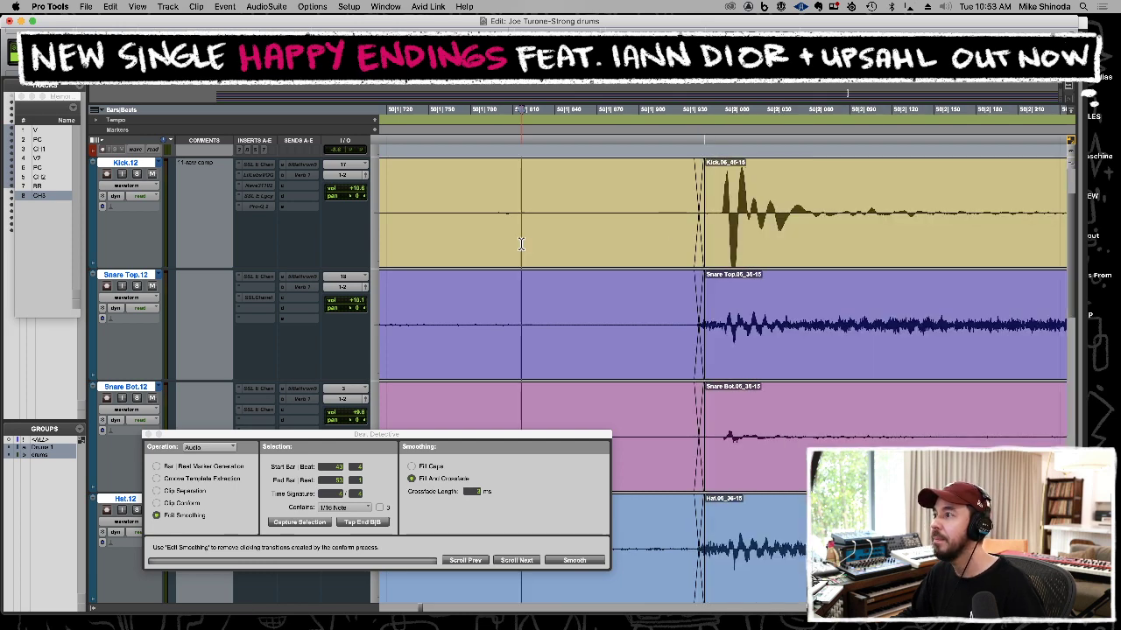
pyautogui.click(874, 235)
# Extend the clips that start at the CH3 marker through the silence to bar 53 beat 4, just before the snare fill.
pyautogui.press('super+bracketleft')
pyautogui.press('super+bracketleft')
pyautogui.press('super+bracketleft')
pyautogui.press('super+bracketleft')
pyautogui.press('super+bracketleft')
pyautogui.press('super+bracketleft')
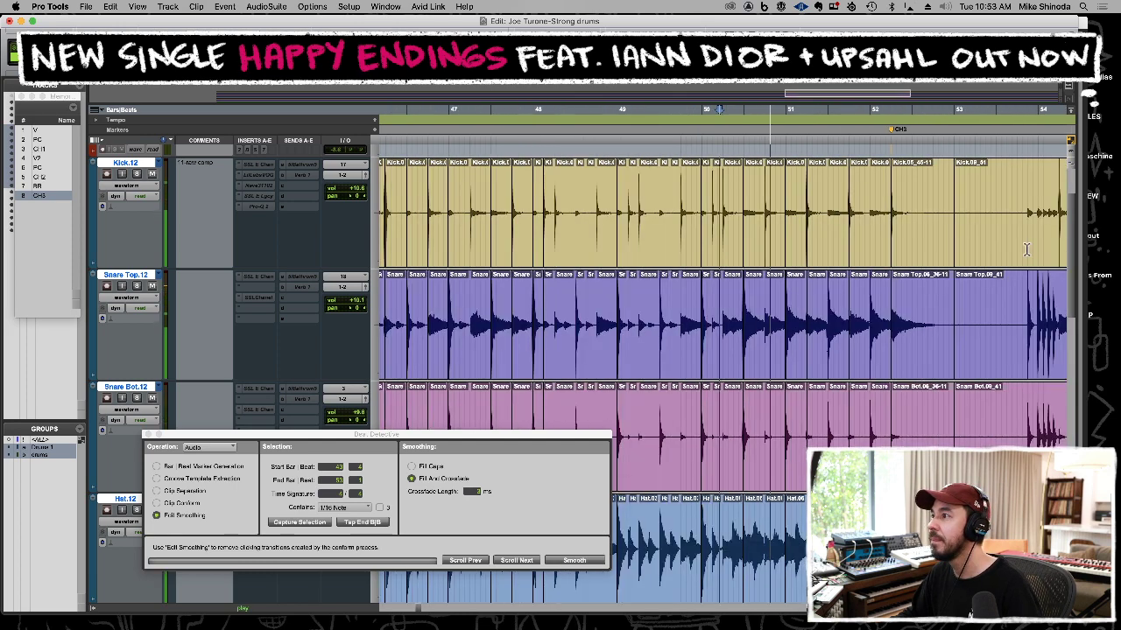
pyautogui.click(914, 242)
pyautogui.press('super+bracketright')
pyautogui.press('super+bracketleft')
pyautogui.click(871, 243)
pyautogui.press('super+bracketright')
pyautogui.moveTo(503, 246); pyautogui.dragTo(643, 250)
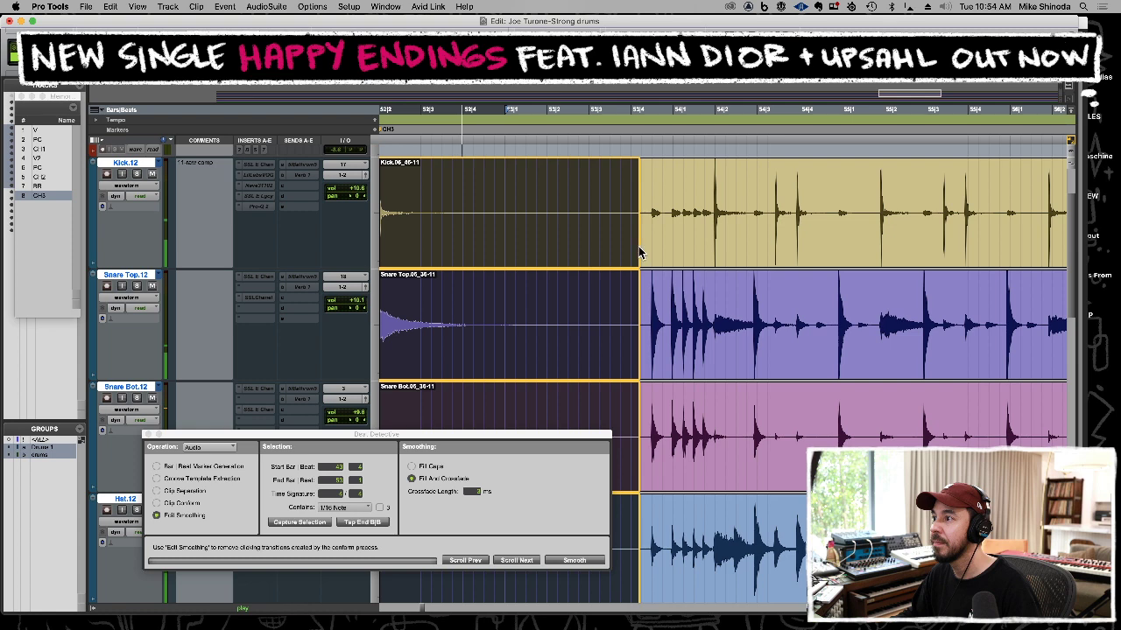
# Fade out the extended CH3 clips from just after bar 53 to their end at beat 4.
pyautogui.click(524, 238)
pyautogui.press('g')
pyautogui.press('r')
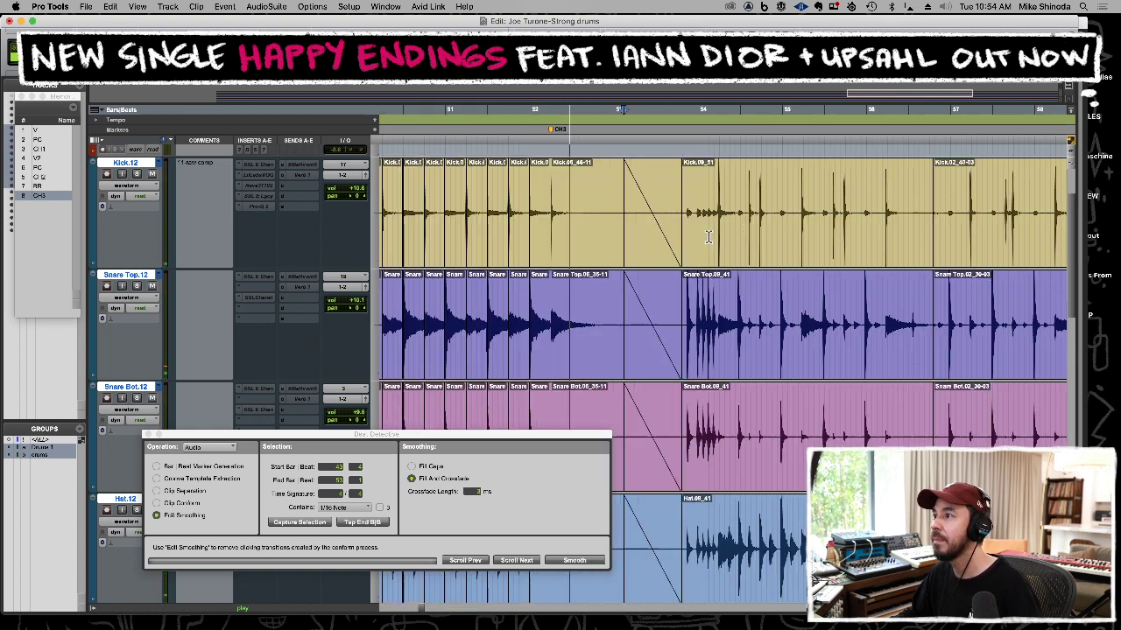
# Trim the drum clip boundary at bar 56 beat 4 back to the kick hit just before bar 56 beat 2.
pyautogui.click(770, 226)
pyautogui.press('t')
pyautogui.press('super+bracketright')
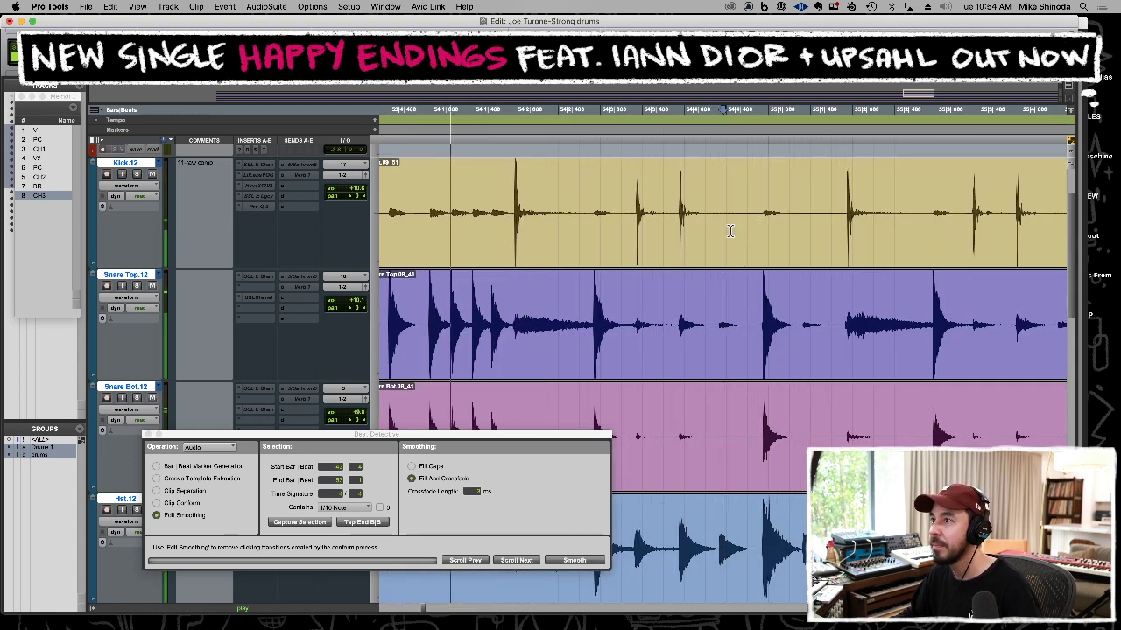
pyautogui.press('super+bracketleft')
pyautogui.press('super+bracketleft')
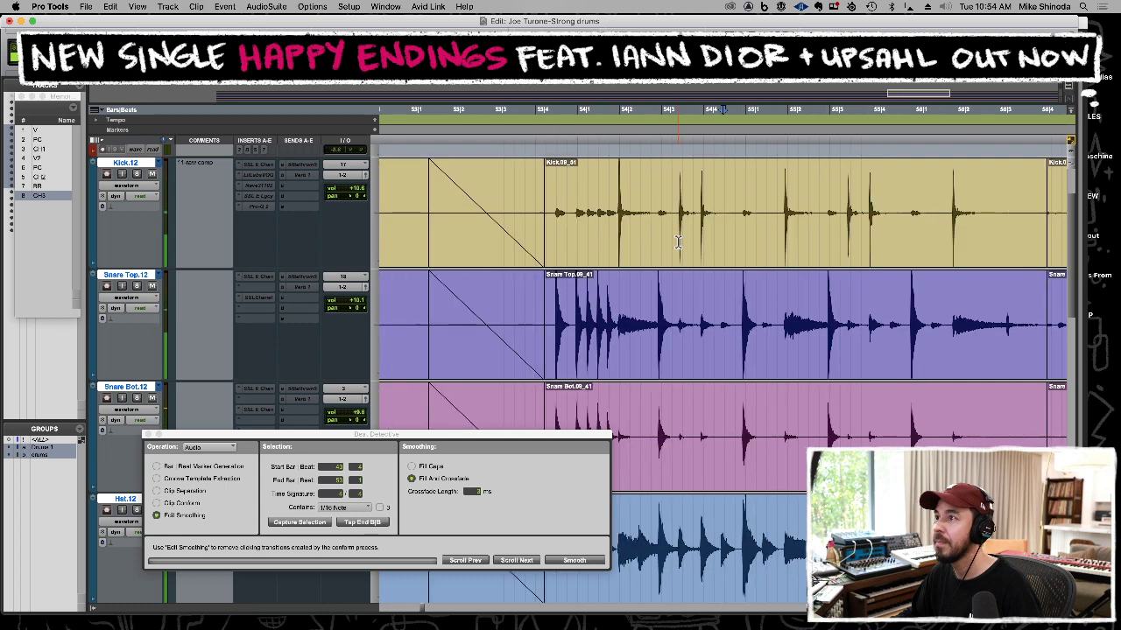
pyautogui.press('super+bracketleft')
pyautogui.press('super+bracketleft')
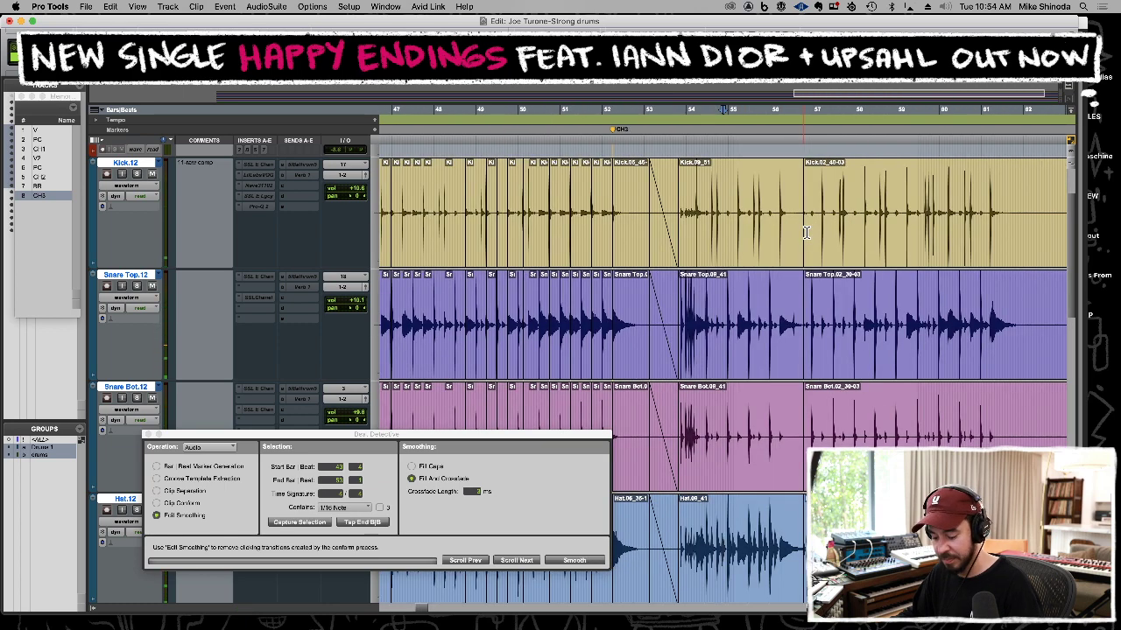
pyautogui.press('super+bracketright')
pyautogui.click(509, 247)
pyautogui.click(562, 250)
pyautogui.press('super+bracketright')
pyautogui.press('super+bracketright')
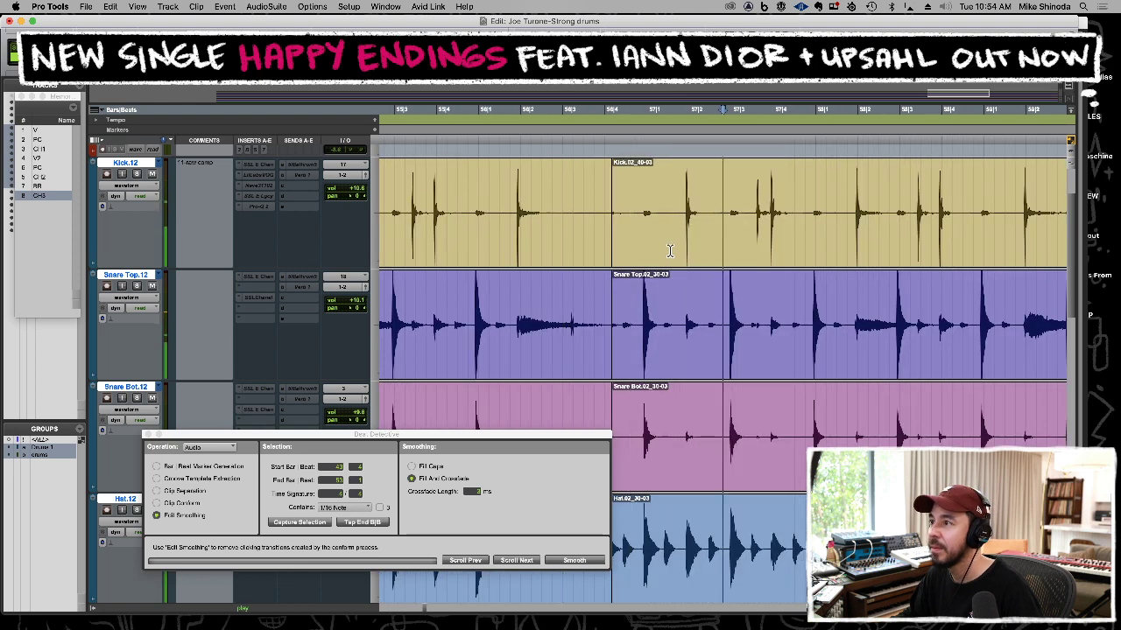
pyautogui.moveTo(612, 250); pyautogui.dragTo(517, 250)
# Select the grouped drum clips from the snare fill at bar 53 beat 4 to their end near bar 64.
pyautogui.press('super+bracketleft')
pyautogui.press('super+bracketleft')
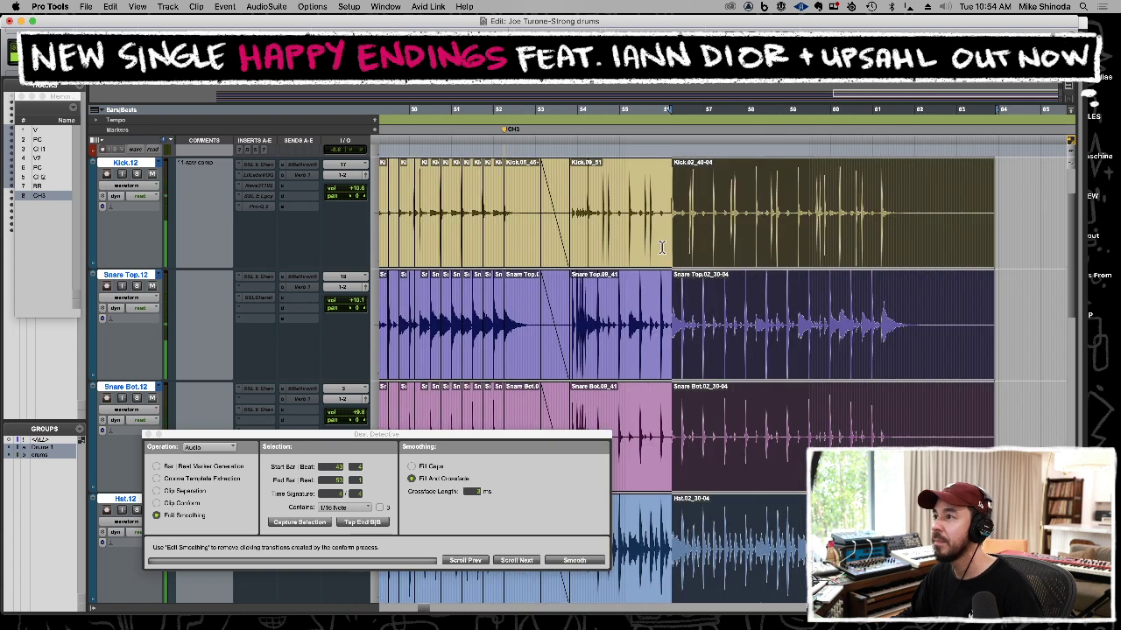
pyautogui.keyDown('shift'); pyautogui.doubleClick(663, 247); pyautogui.keyUp('shift')
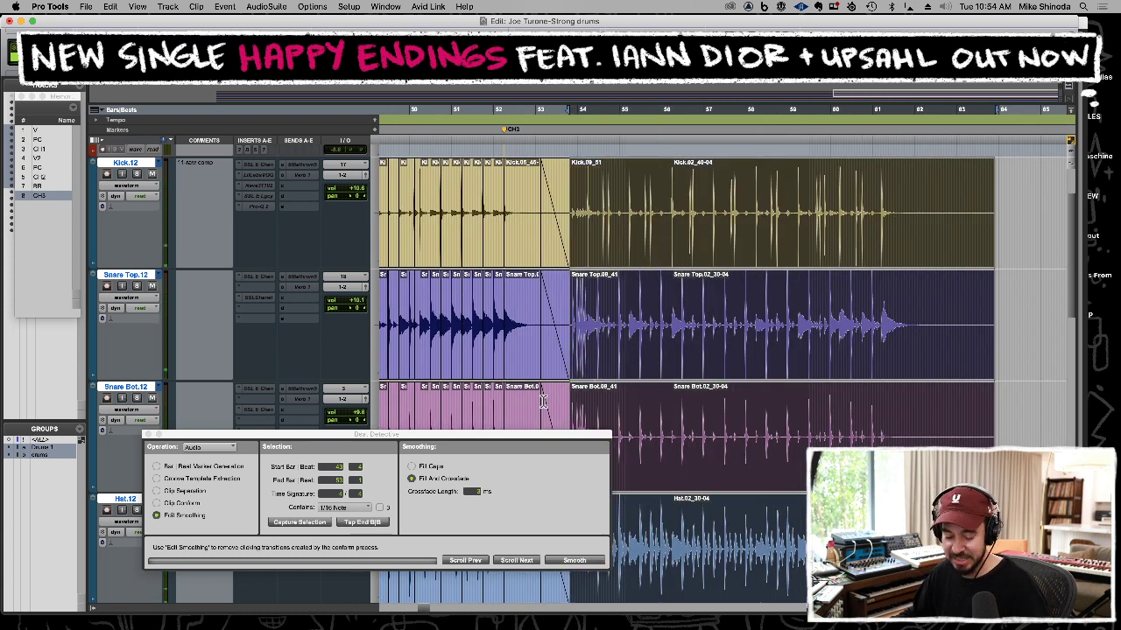
# Capture the bar-53-to-64 selection in Beat Detective's Clip Separation, analyze its transients with Enhanced Resolution at sub-beats, and separate the clips.
pyautogui.click(196, 491)
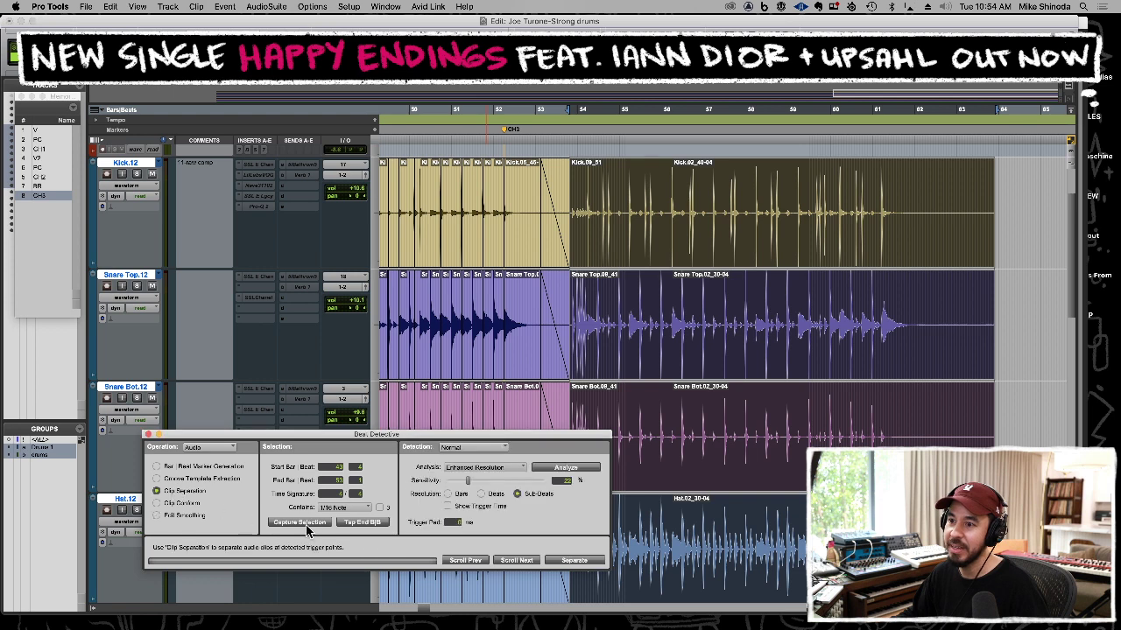
pyautogui.click(549, 468)
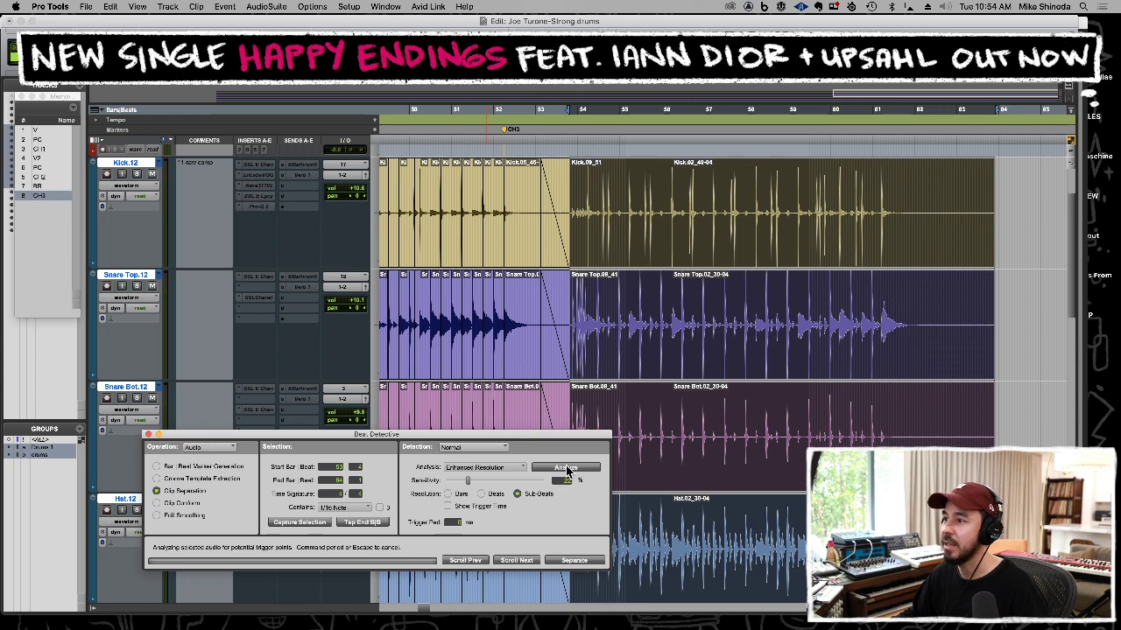
pyautogui.moveTo(549, 436); pyautogui.dragTo(551, 408)
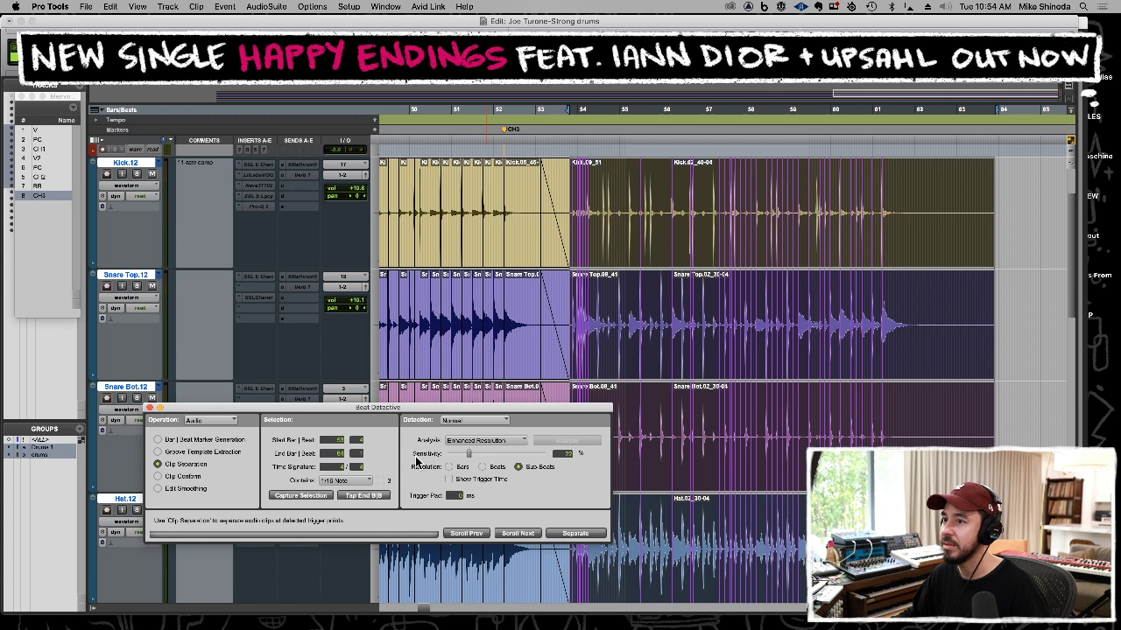
pyautogui.click(300, 495)
pyautogui.click(545, 443)
pyautogui.click(574, 533)
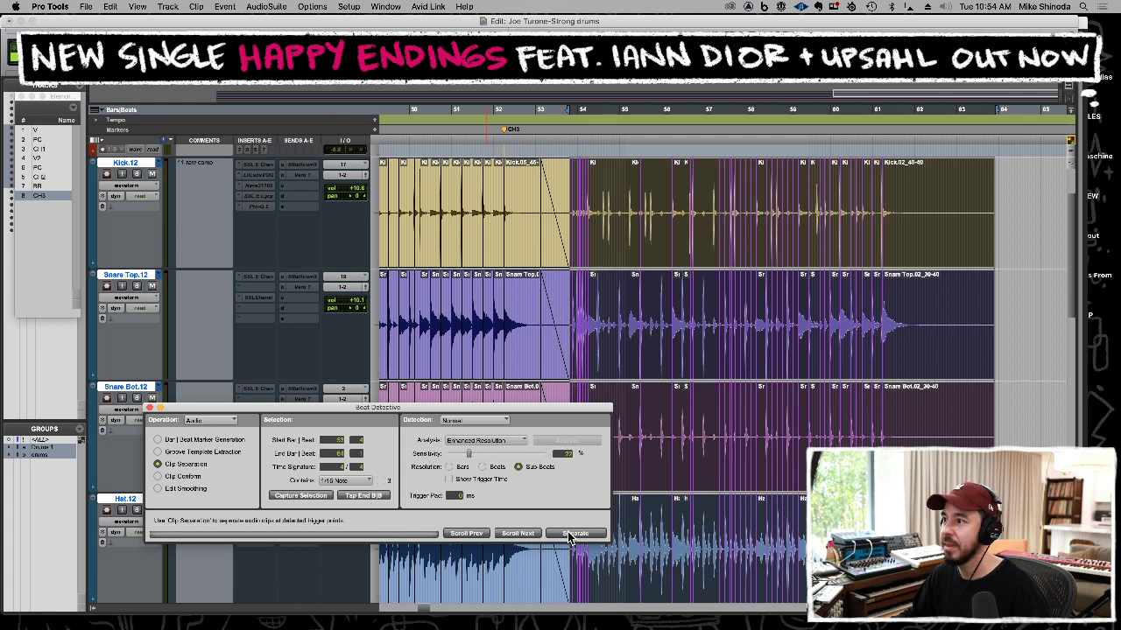
# Conform the separated drum clips from bar 53 to bar 64 to the grid with Beat Detective's Clip Conform.
pyautogui.click(159, 477)
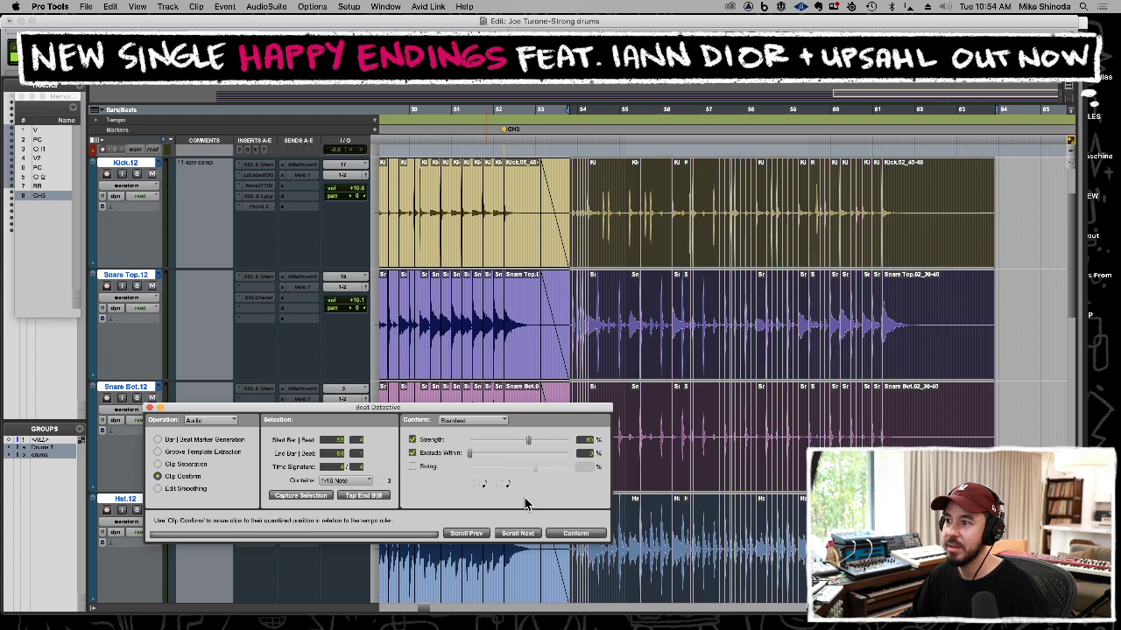
pyautogui.click(573, 533)
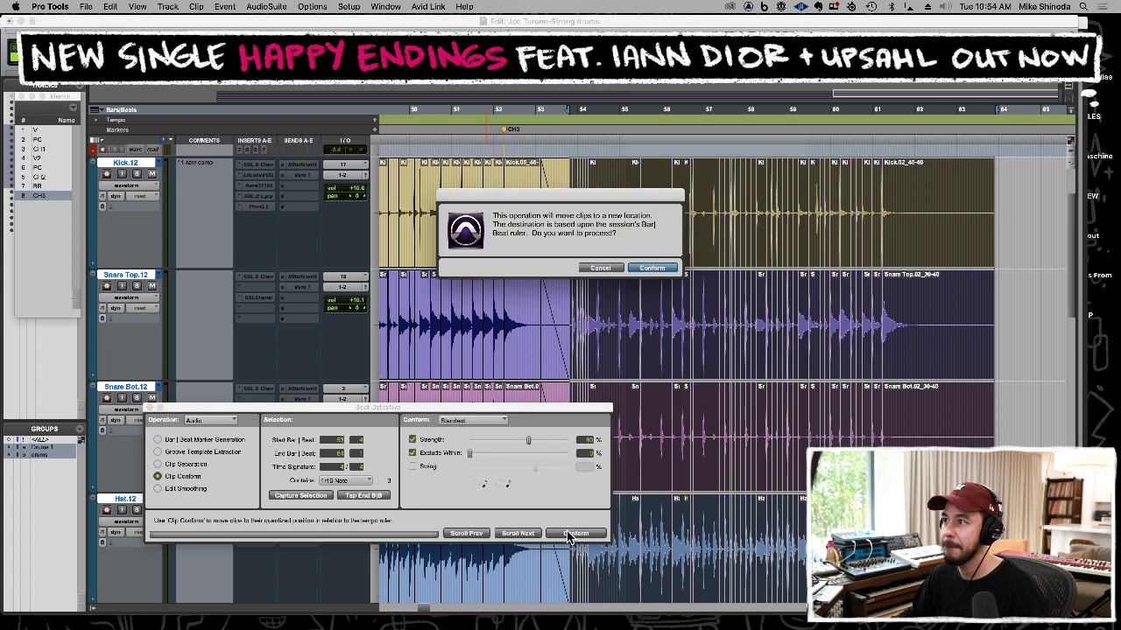
pyautogui.click(610, 272)
# Delete the short leftover clip fragment between the CH3 fade and the snare fill at bar 53 beat 4.
pyautogui.click(885, 281)
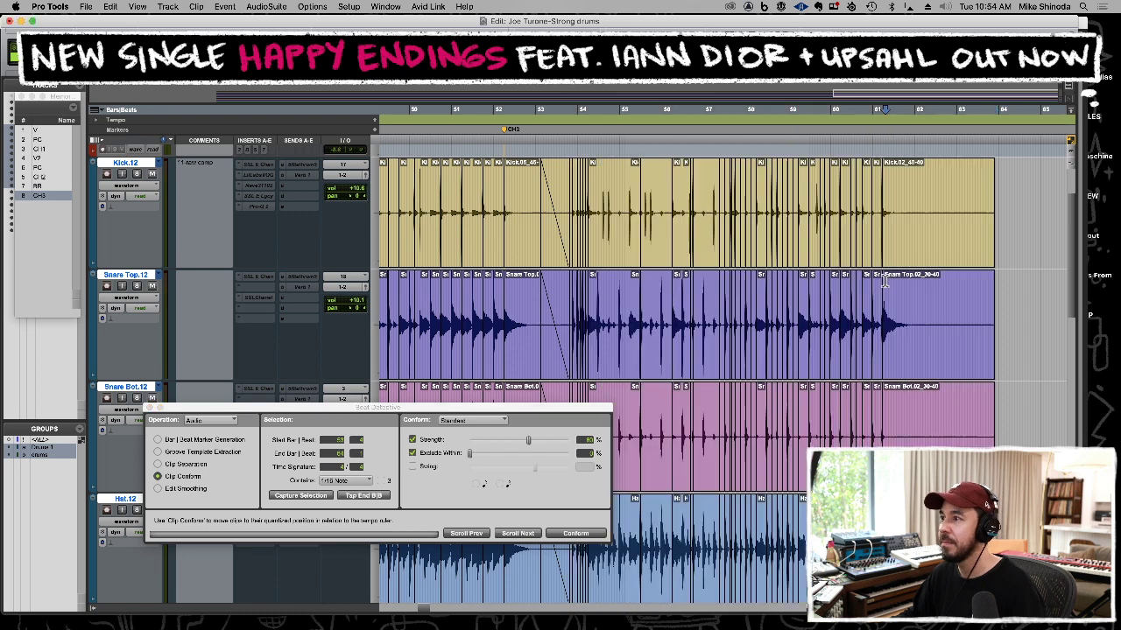
pyautogui.press('t')
pyautogui.doubleClick(800, 299)
pyautogui.press('r')
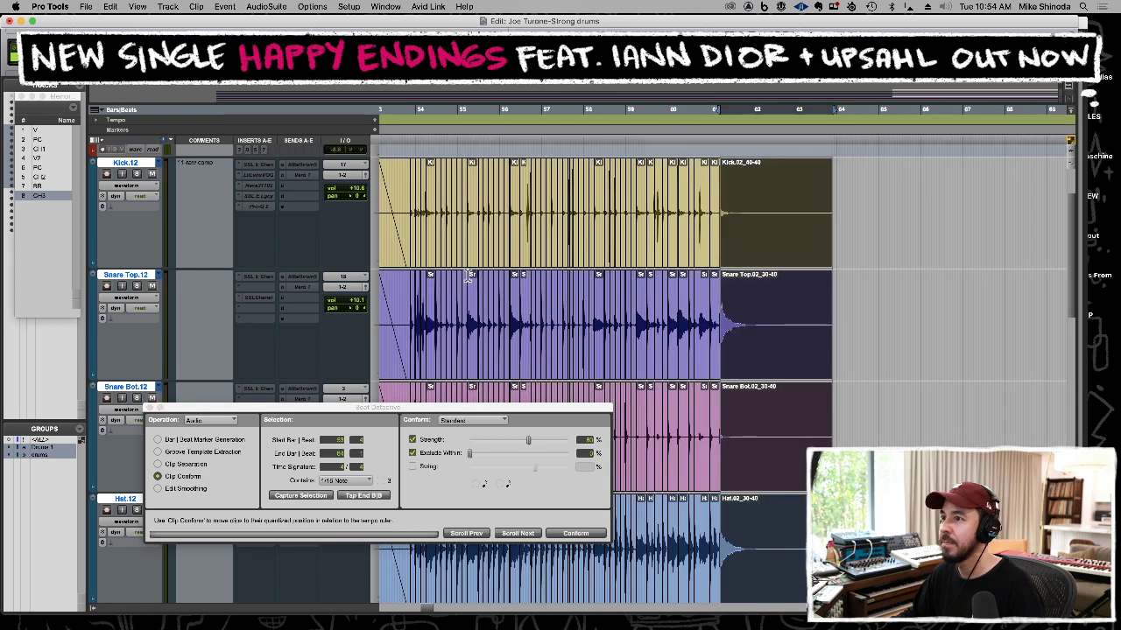
pyautogui.keyDown('shift'); pyautogui.click(412, 272); pyautogui.keyUp('shift')
pyautogui.press('t')
pyautogui.press('t')
pyautogui.press('t')
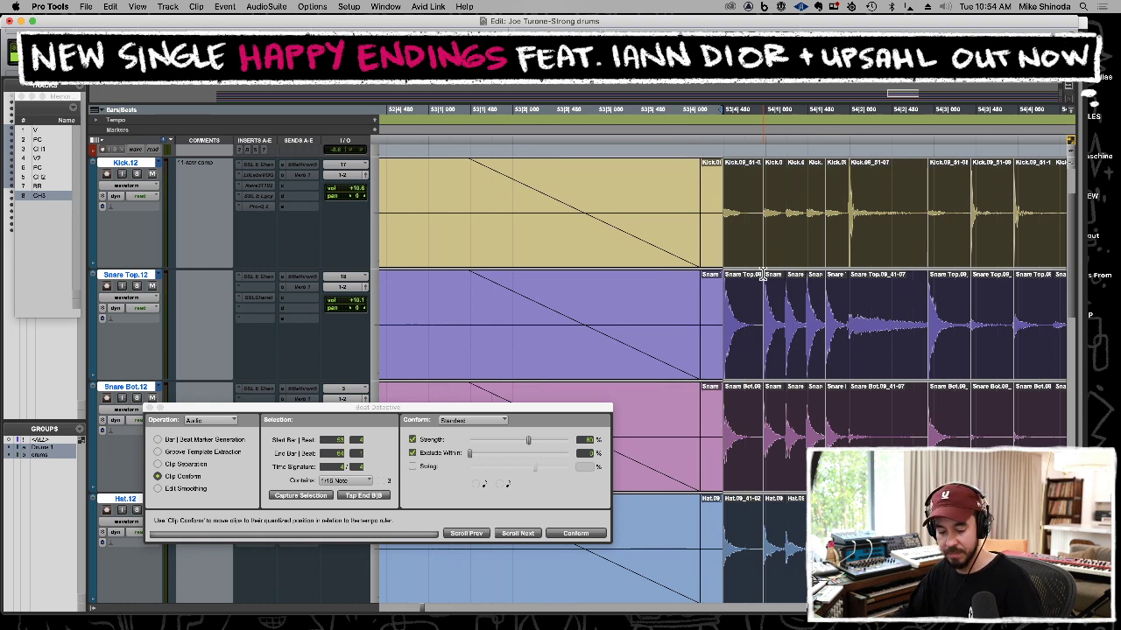
pyautogui.click(724, 280)
pyautogui.click(710, 275)
pyautogui.doubleClick(710, 275)
pyautogui.press('Delete')
# Select the grouped drum clips from the snare fill near bar 53 beat 4 to their end around bar 64.
pyautogui.doubleClick(727, 275)
pyautogui.press('super+0')
pyautogui.press('r')
pyautogui.press('r')
pyautogui.press('r')
pyautogui.press('r')
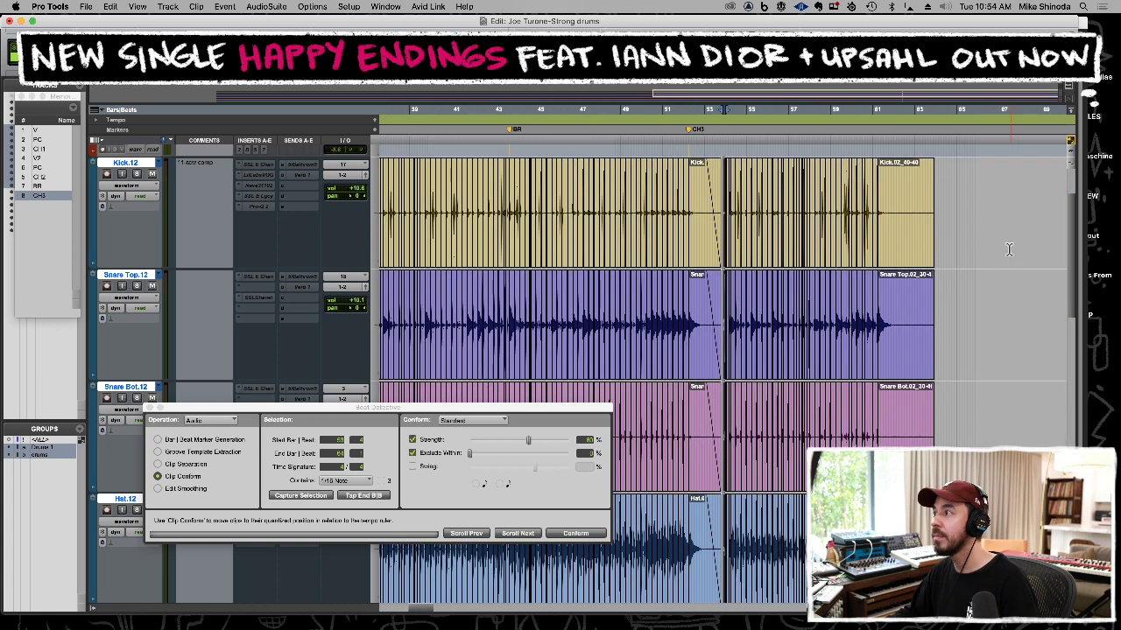
pyautogui.hotkey('shift', 'Tab')
pyautogui.hotkey('shift', 'Tab')
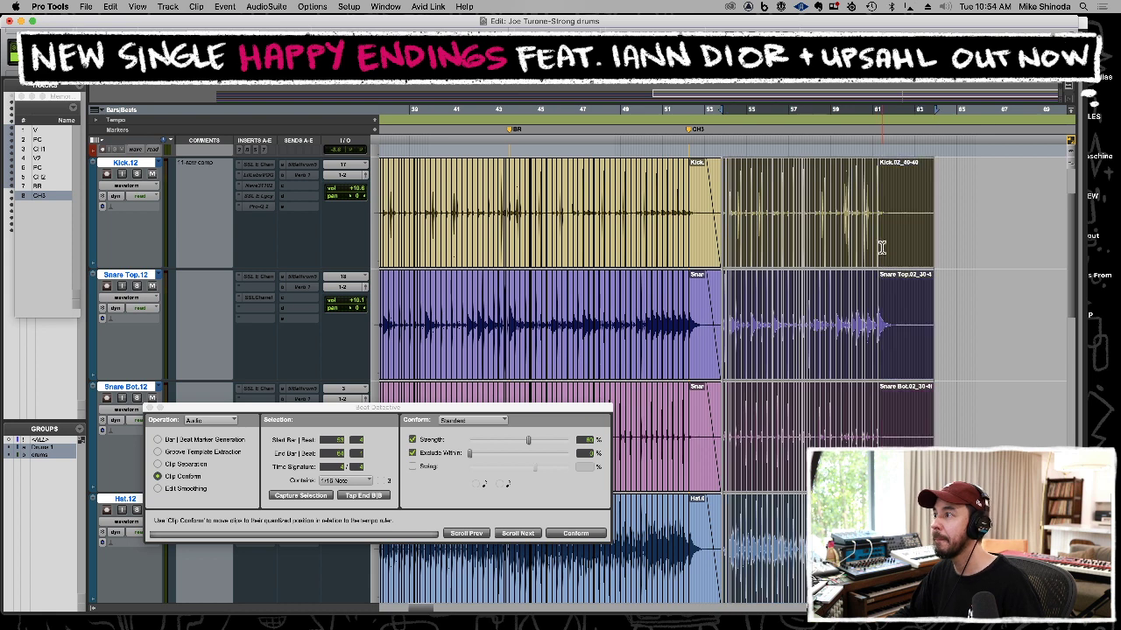
# Capture the fill-to-end selection in Beat Detective and conform its clips to the grid.
pyautogui.click(321, 497)
pyautogui.click(576, 534)
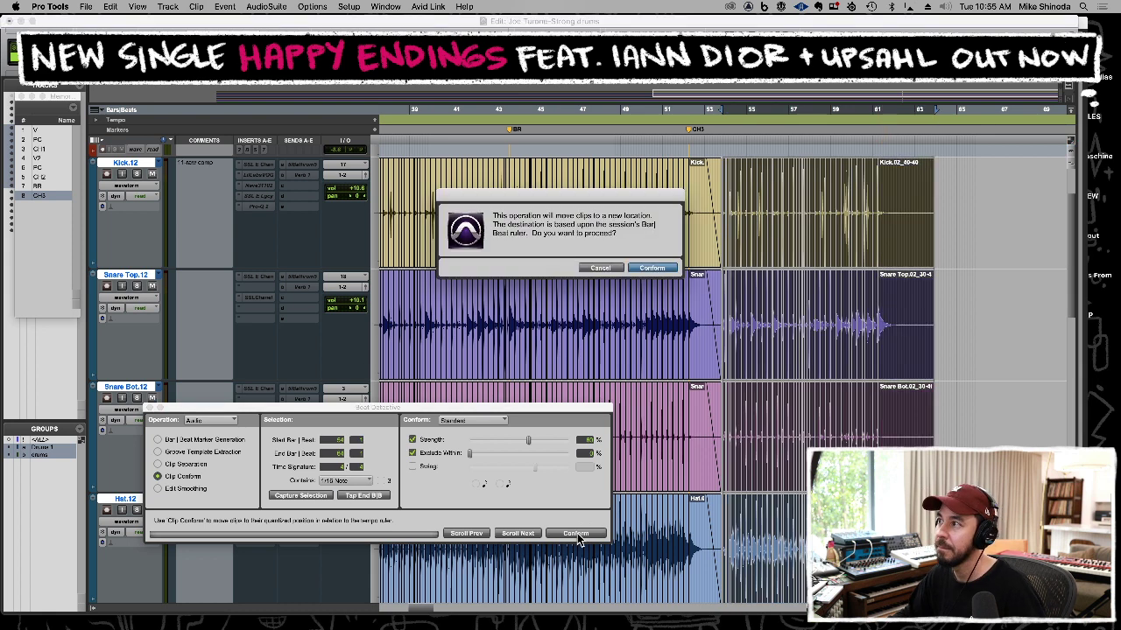
pyautogui.press('Return')
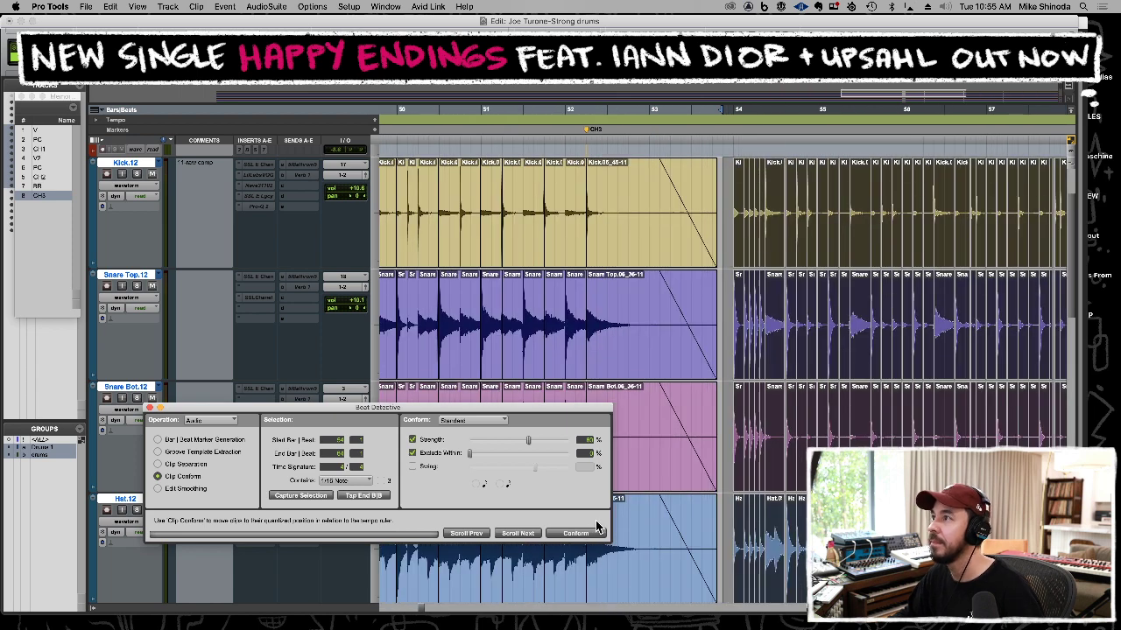
pyautogui.click(713, 310)
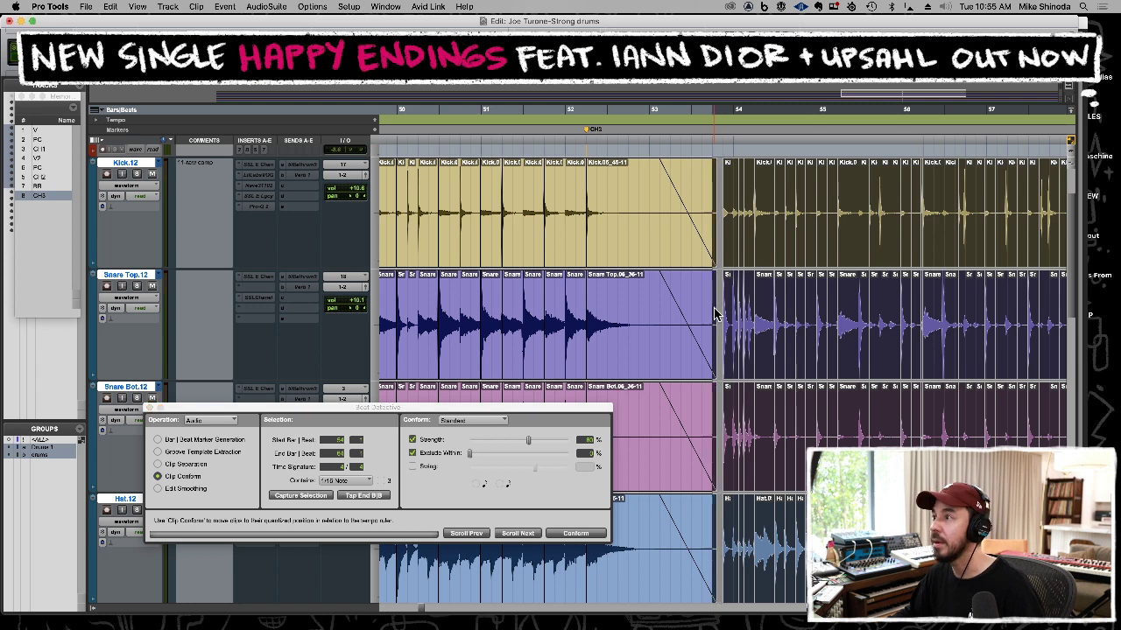
# Recapture the selection as bar 53 to bar 64 in Beat Detective and try to conform it with the current range.
pyautogui.click(321, 496)
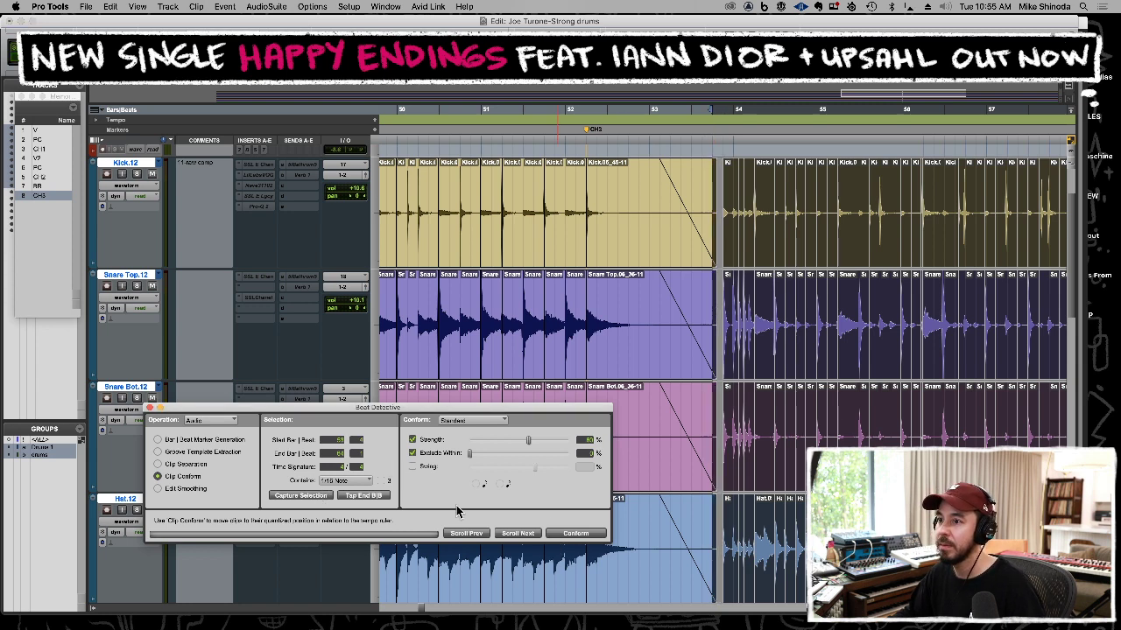
pyautogui.click(574, 535)
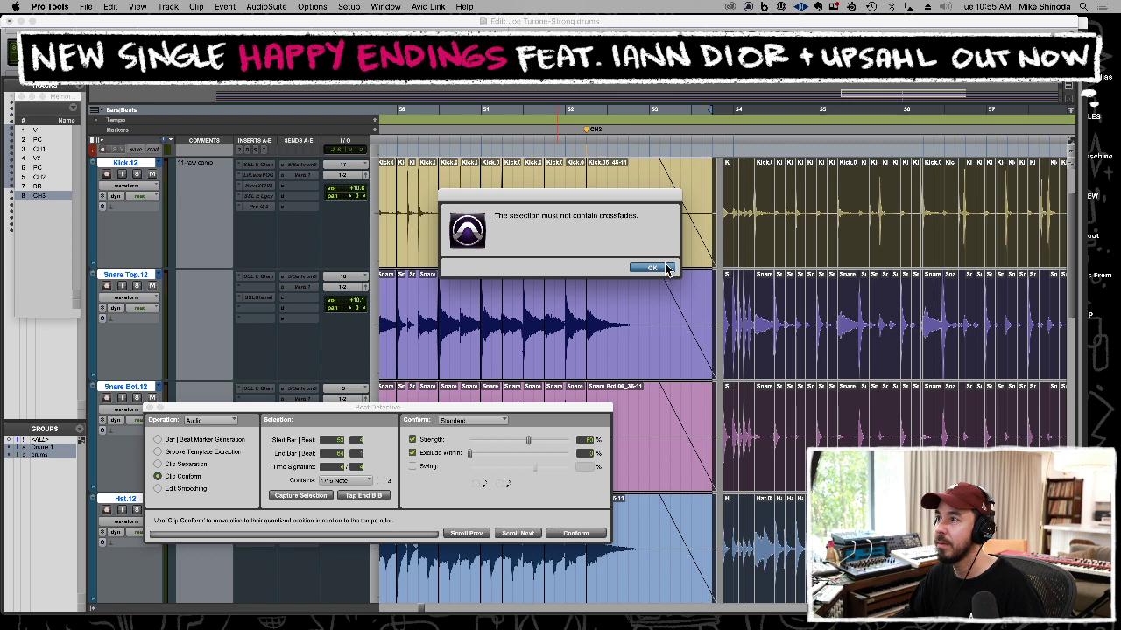
pyautogui.click(652, 268)
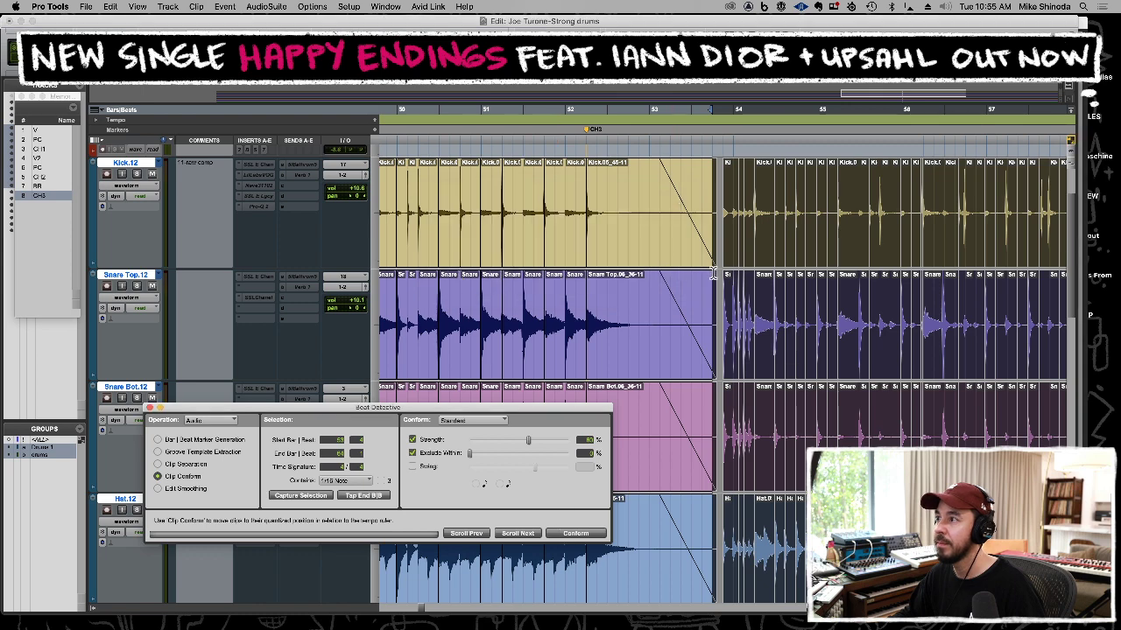
# Reselect the drum clips from the first hit of the snare fill to their end, leaving out the preceding CH3 fade.
pyautogui.click(715, 274)
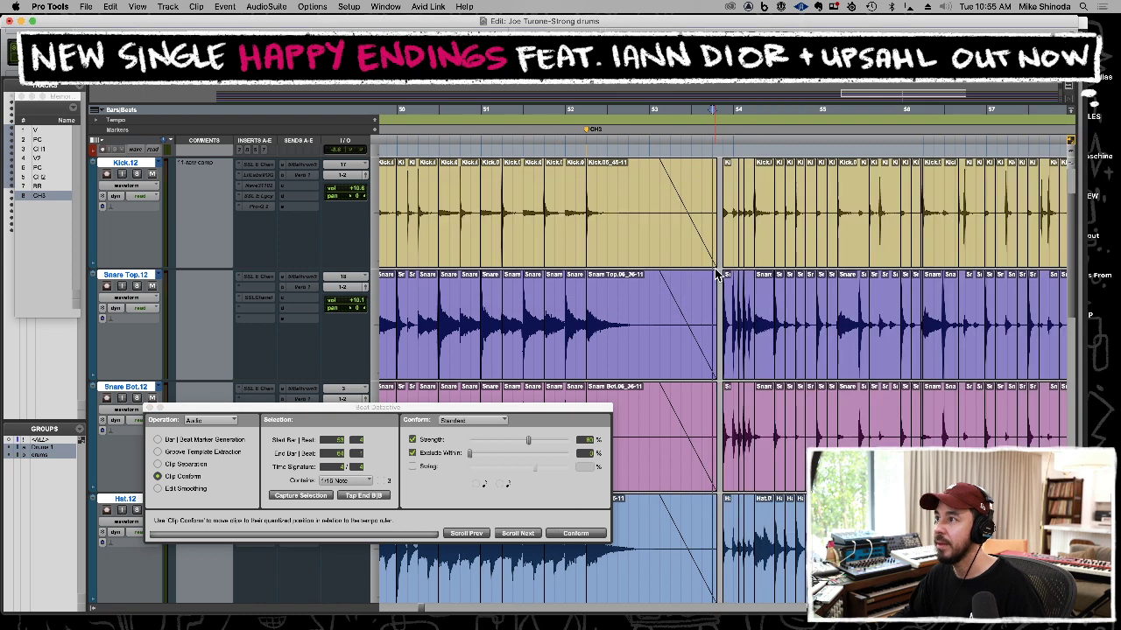
pyautogui.press('s')
pyautogui.moveTo(714, 272); pyautogui.dragTo(737, 272)
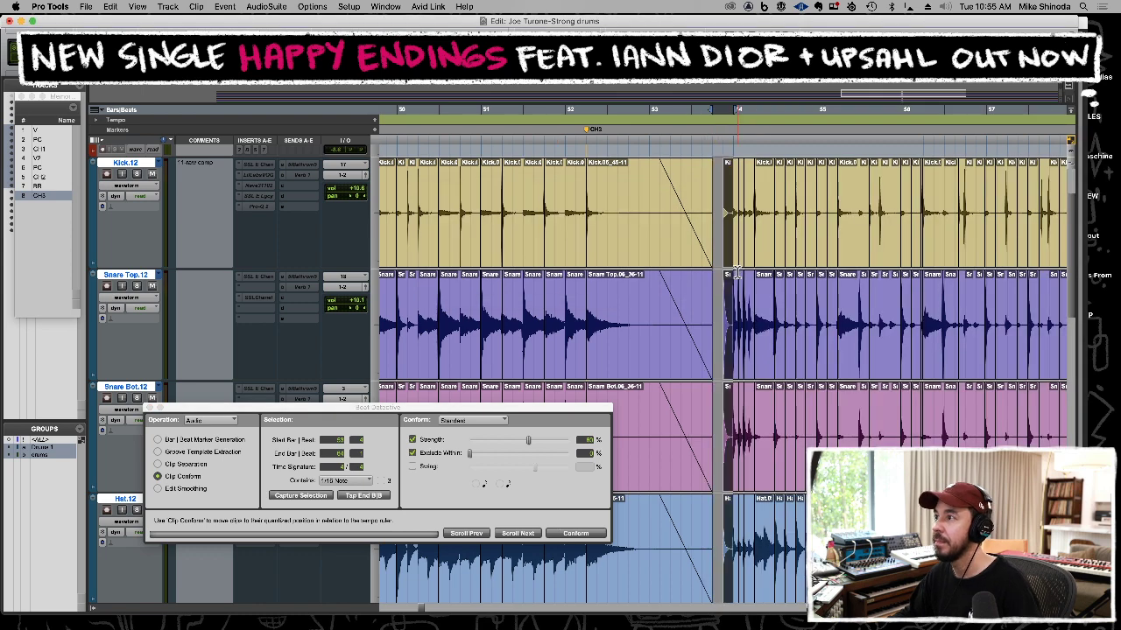
pyautogui.press('r')
pyautogui.press('r')
pyautogui.keyDown('shift'); pyautogui.click(899, 273); pyautogui.keyUp('shift')
pyautogui.moveTo(899, 273); pyautogui.dragTo(934, 273)
pyautogui.press('t')
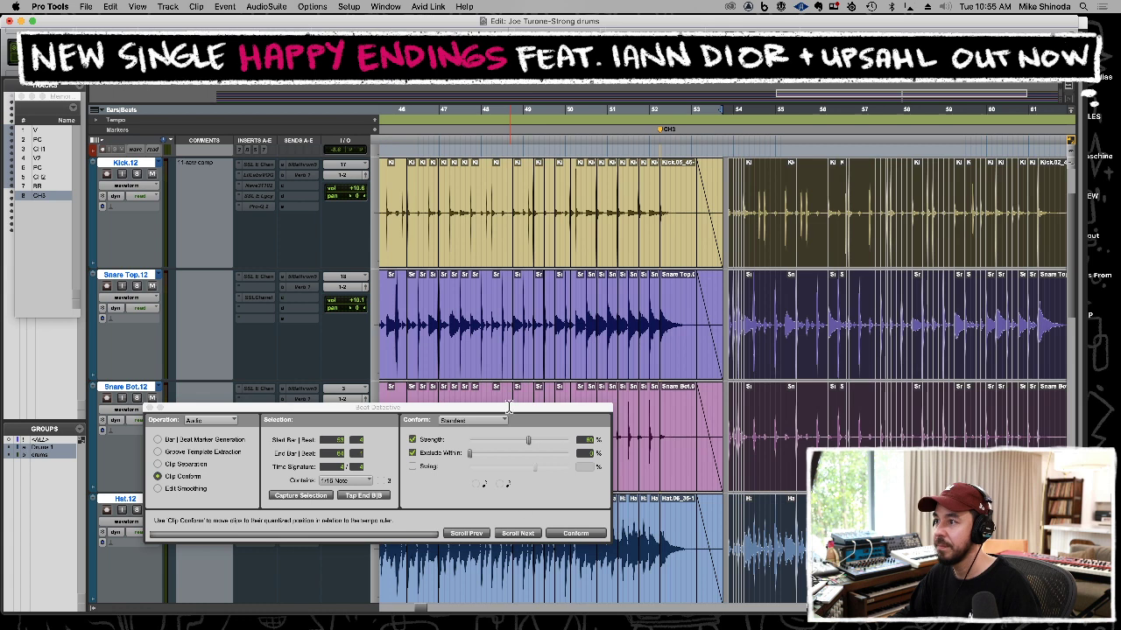
# Conform the selected drum clips and smooth their edits with Edit Smoothing set to Fill And Crossfade.
pyautogui.click(575, 534)
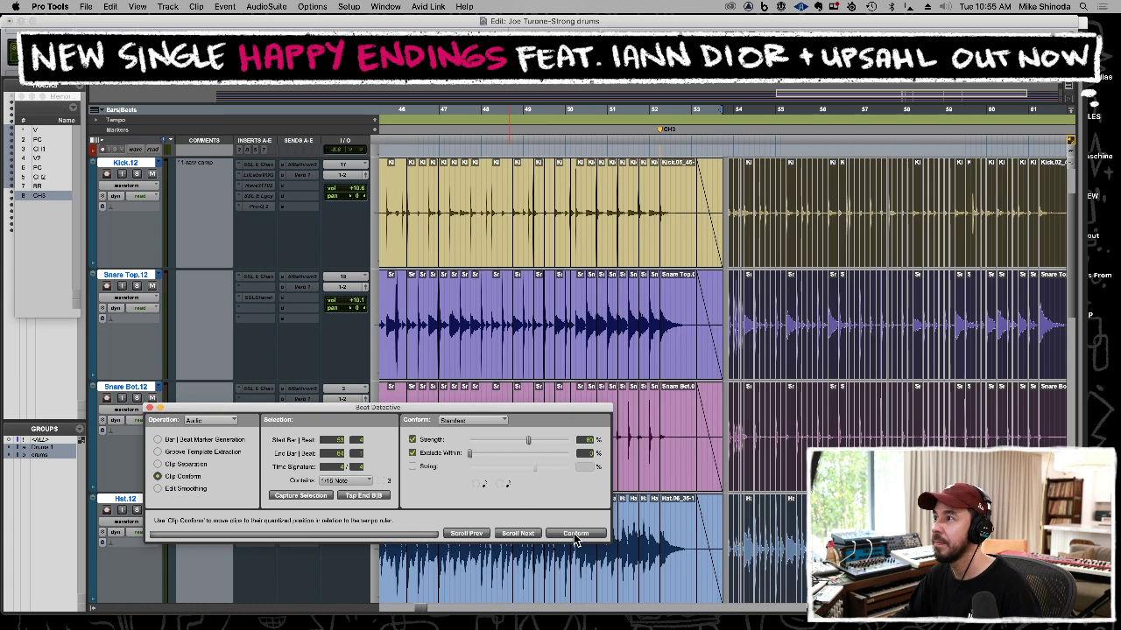
pyautogui.click(158, 488)
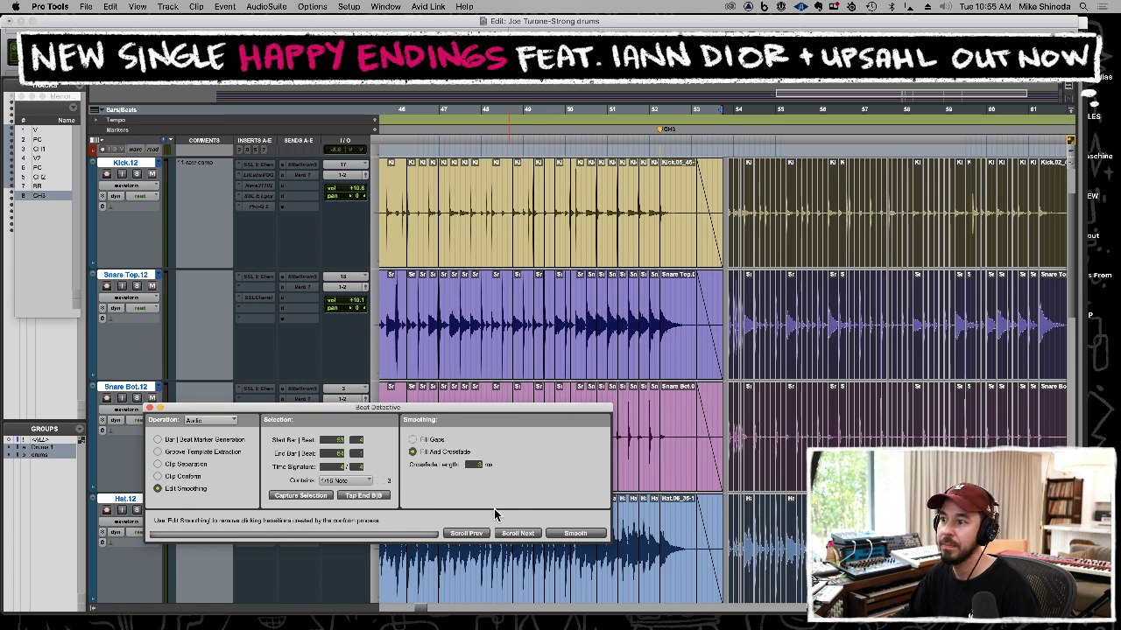
pyautogui.click(563, 534)
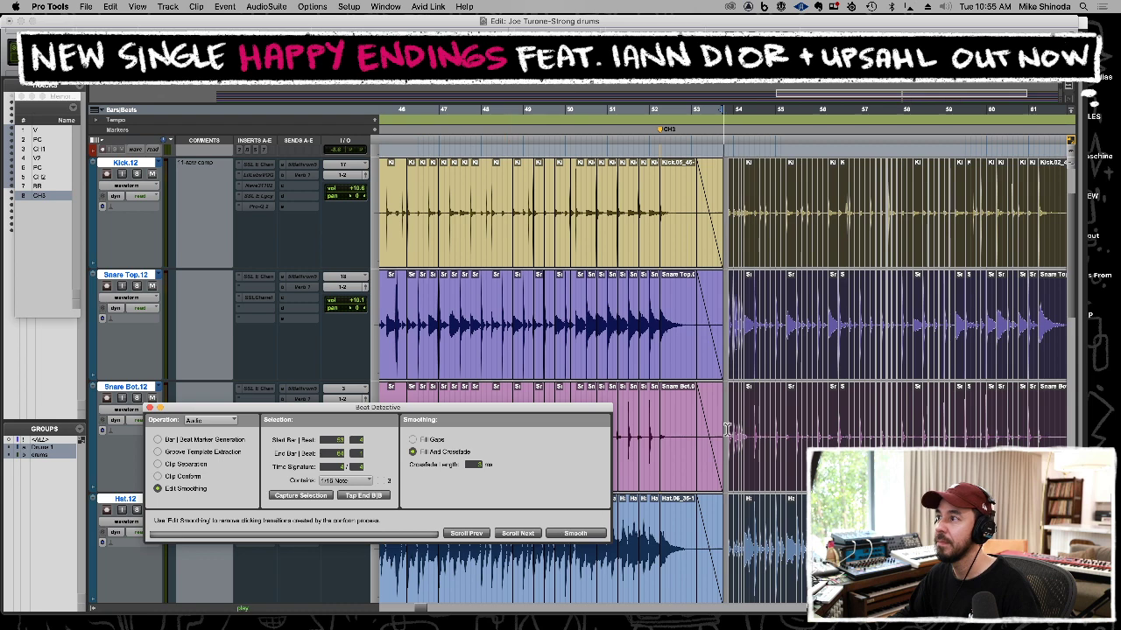
# Play back the conformed drums from the snare fill and examine the clip edits around bars 55 to 58.
pyautogui.press('space')
pyautogui.click(855, 328)
pyautogui.press('t')
pyautogui.press('t')
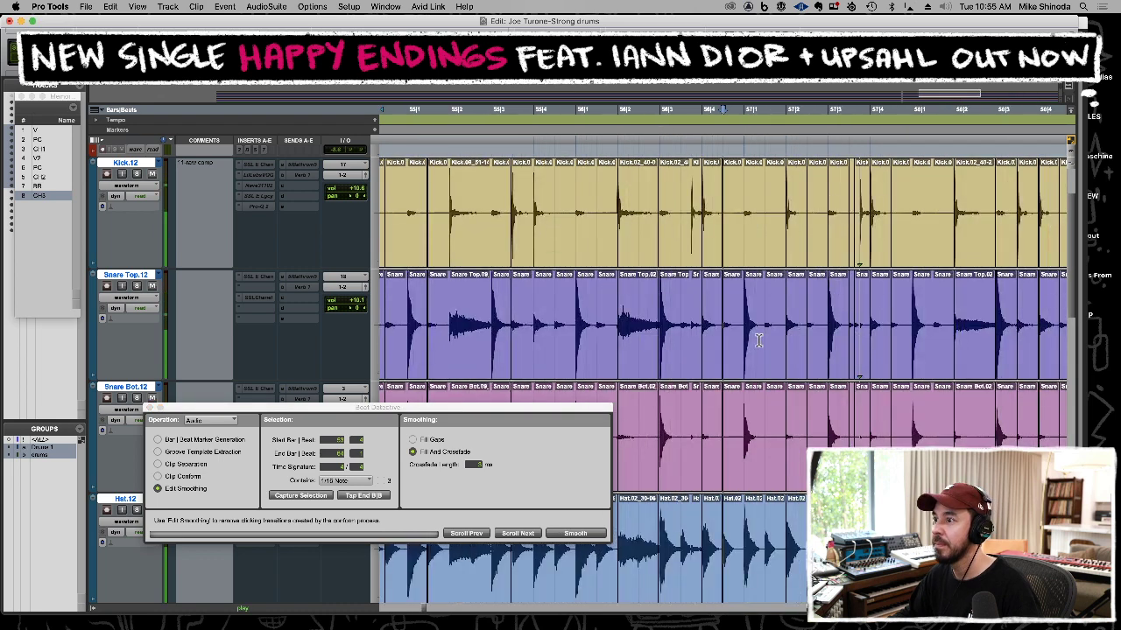
pyautogui.press('r')
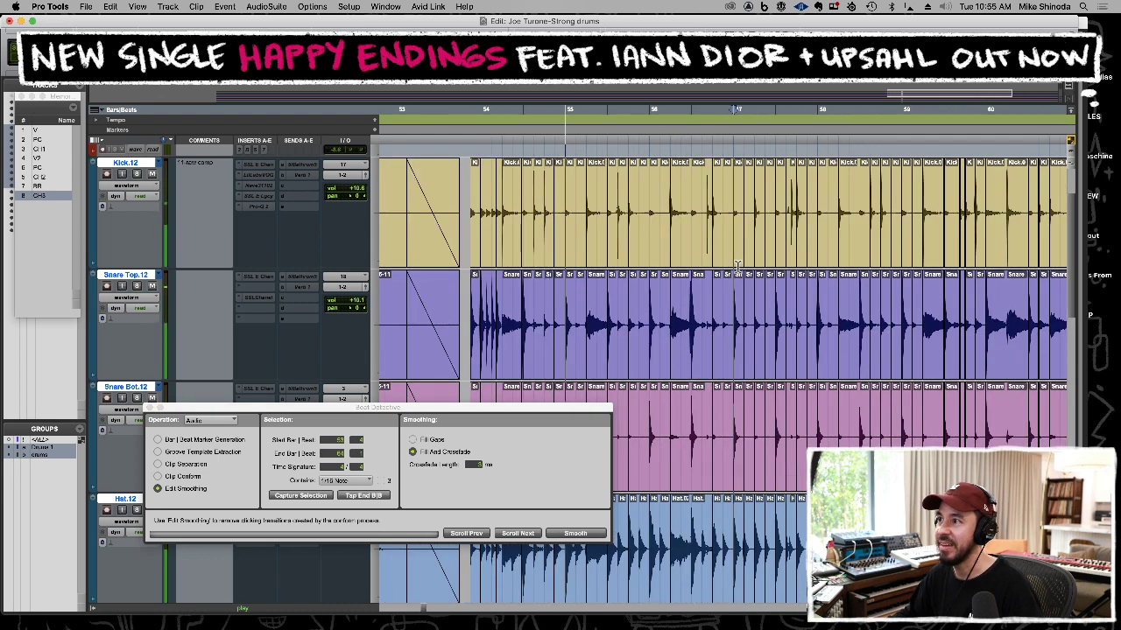
pyautogui.press('r')
pyautogui.press('r')
pyautogui.press('r')
# Select the drum clips from the CH2 marker to the BR marker and combine them into one clip group.
pyautogui.click(524, 263)
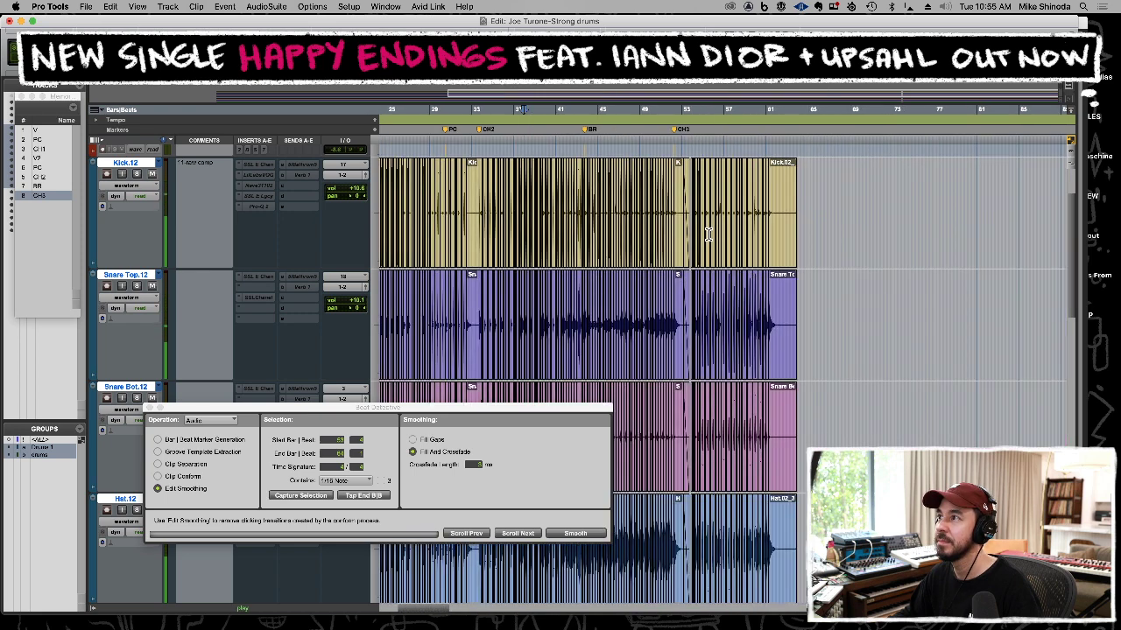
pyautogui.press('space')
pyautogui.click(536, 217)
pyautogui.press('t')
pyautogui.press('t')
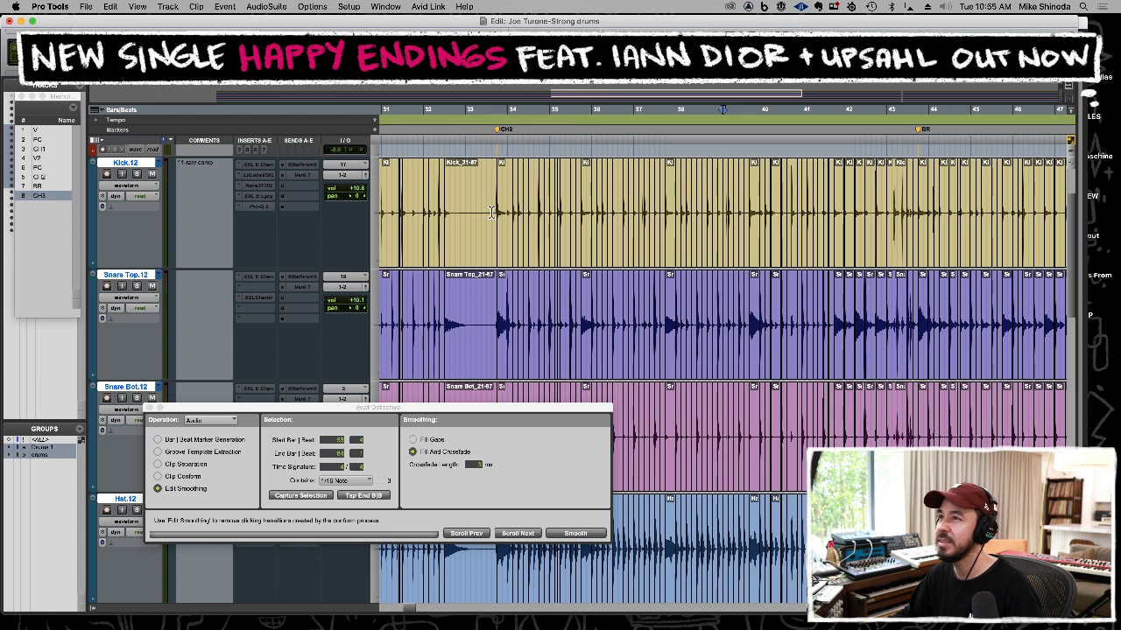
pyautogui.moveTo(498, 213); pyautogui.dragTo(918, 189)
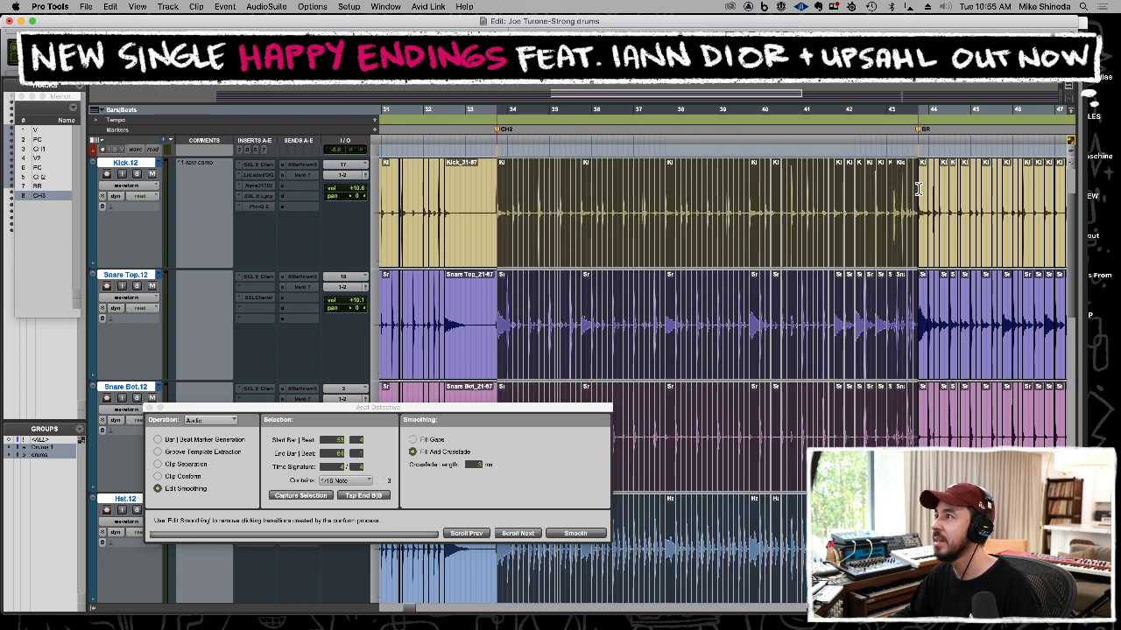
pyautogui.press('alt+super+g')
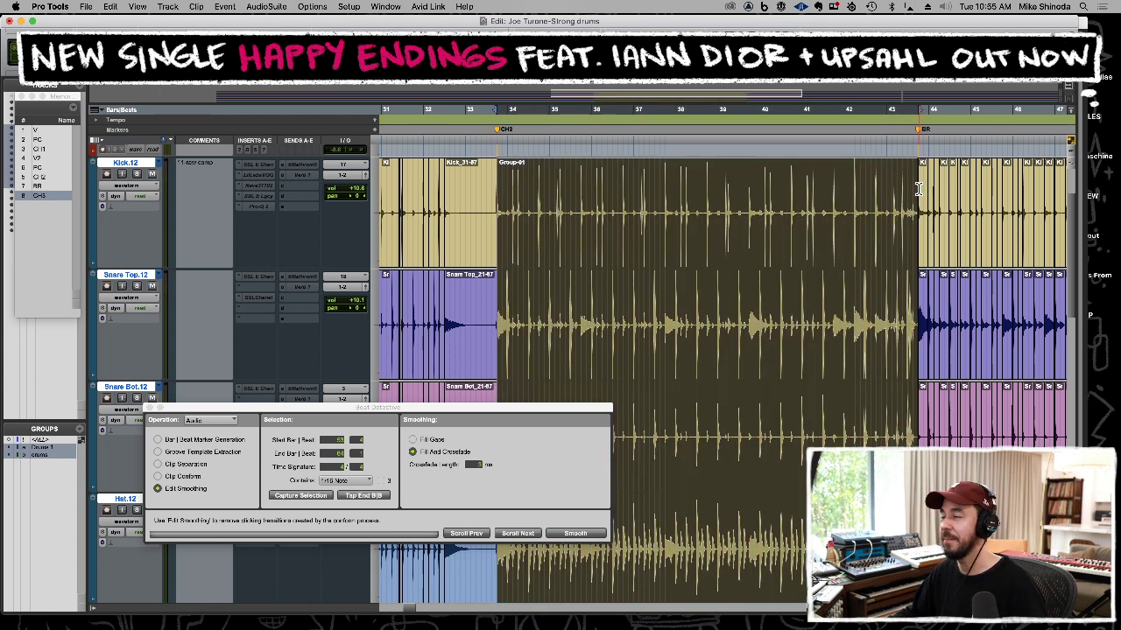
# Look over the arrangement to the end of the drums and play back from the CH3 marker.
pyautogui.press('super+bracketleft')
pyautogui.press('super+bracketleft')
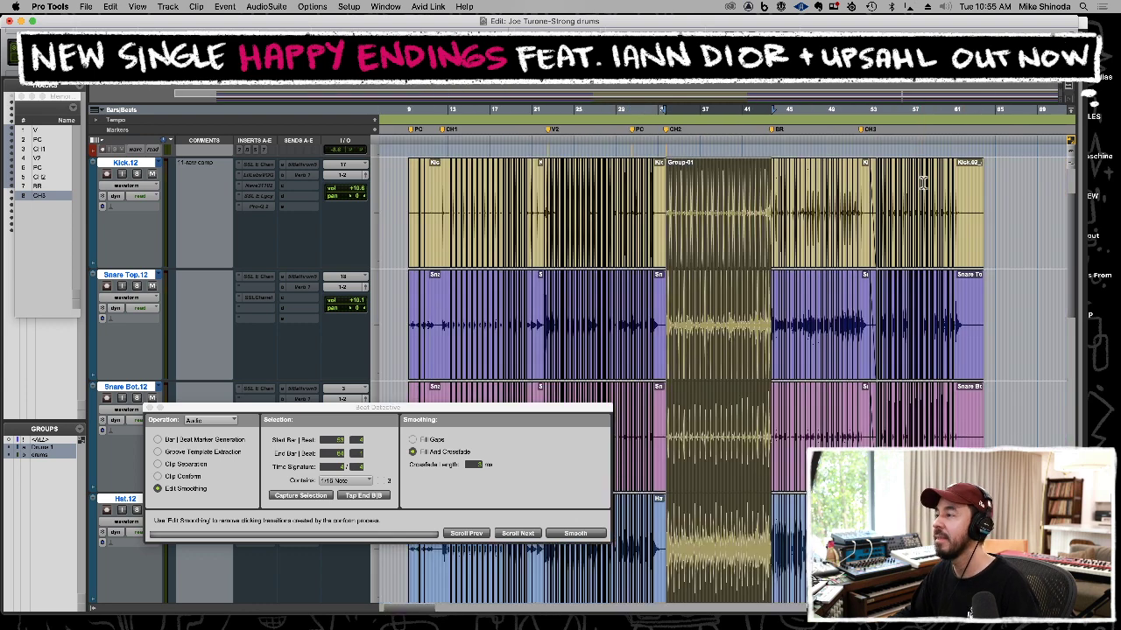
pyautogui.click(981, 179)
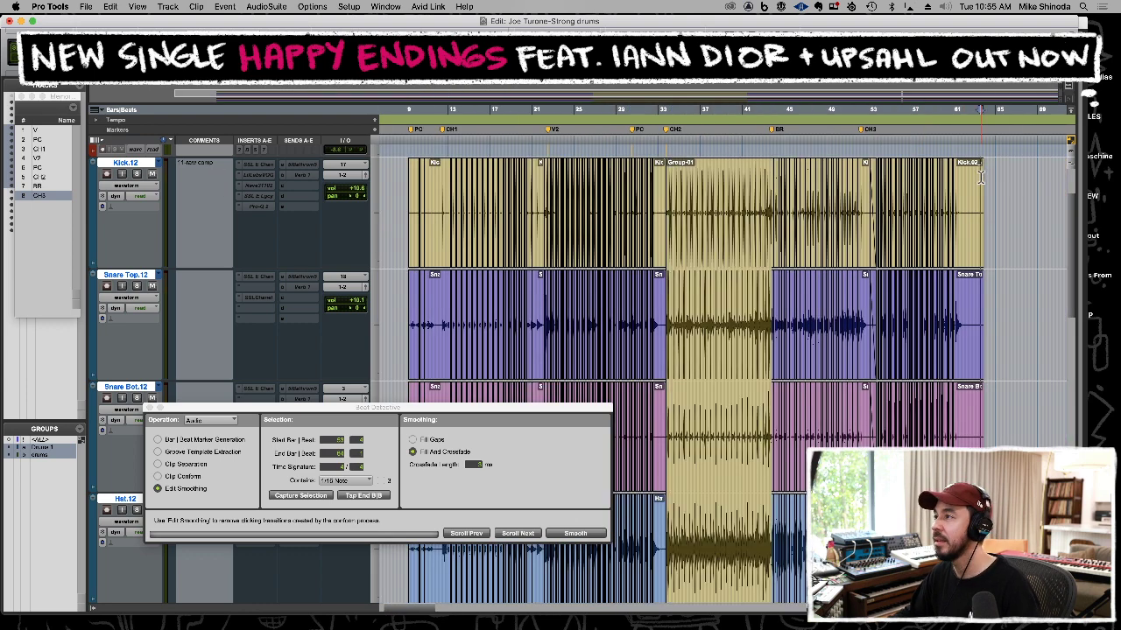
pyautogui.press('super+bracketright')
pyautogui.press('super+bracketright')
pyautogui.press('super+bracketleft')
pyautogui.click(485, 187)
pyautogui.press('space')
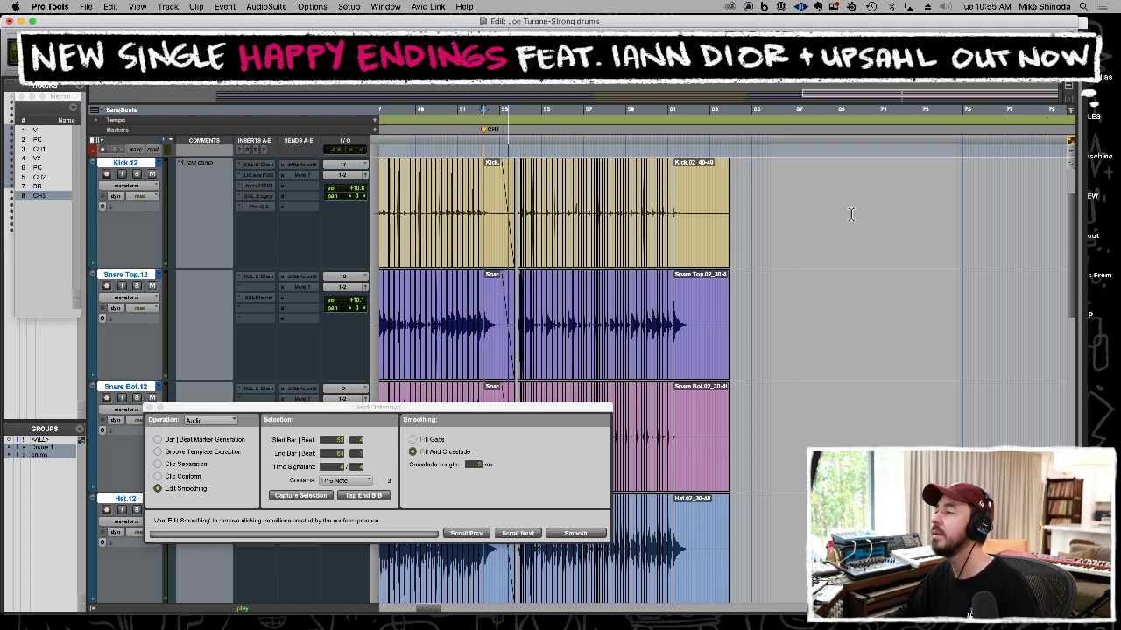
# Paste a copy of the CH2 drum clip group at bar 65 and trim the copy's start to bar 67.
pyautogui.click(751, 248)
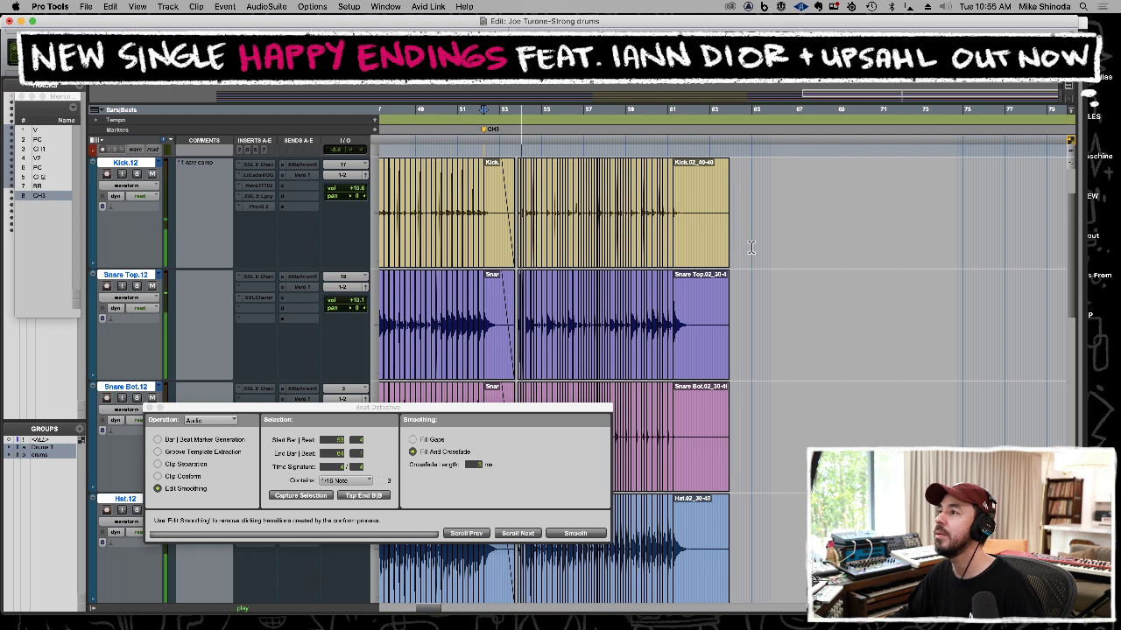
pyautogui.press('space')
pyautogui.press('super+v')
pyautogui.press('space')
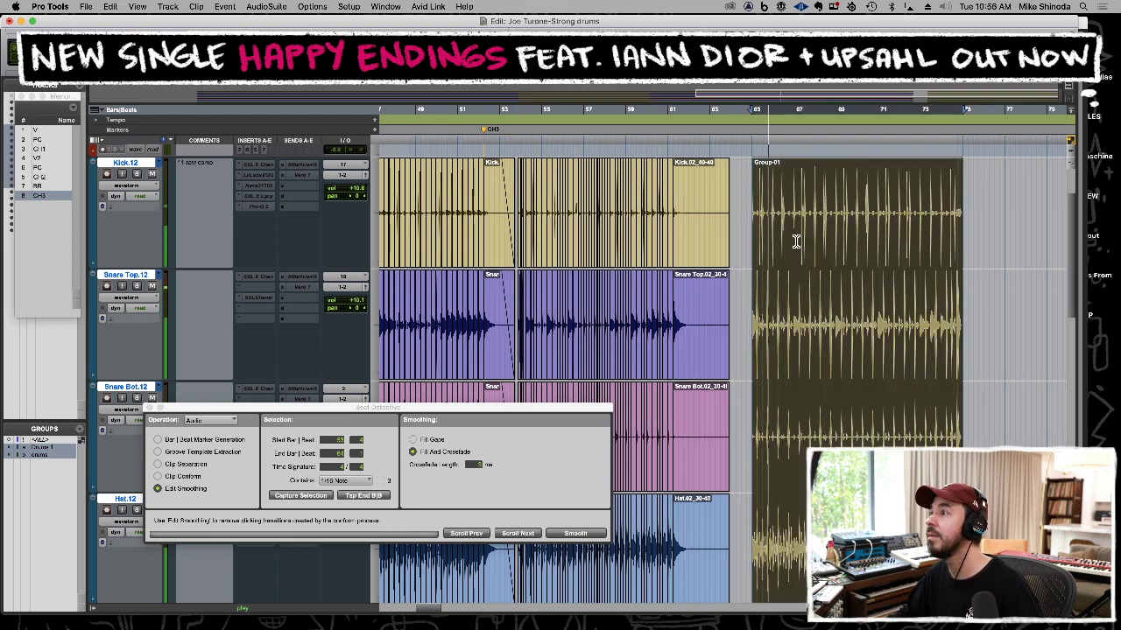
pyautogui.click(795, 245)
pyautogui.press('a')
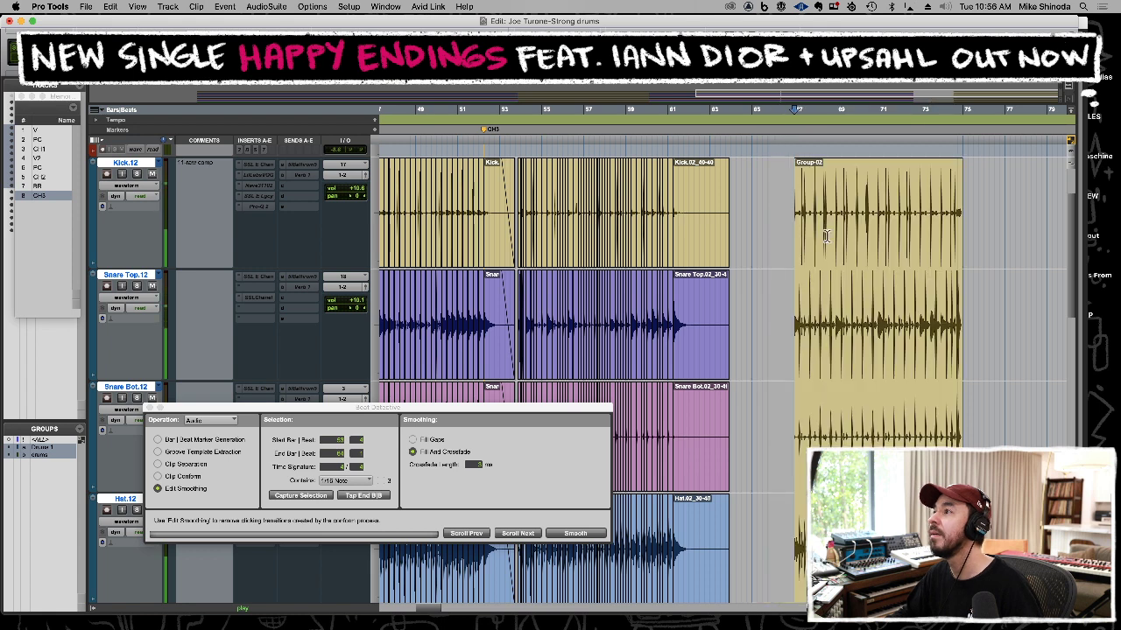
# Paste a copy of the trimmed drum group right after the snare fill at bar 54 beat 2 and play the transition.
pyautogui.doubleClick(827, 237)
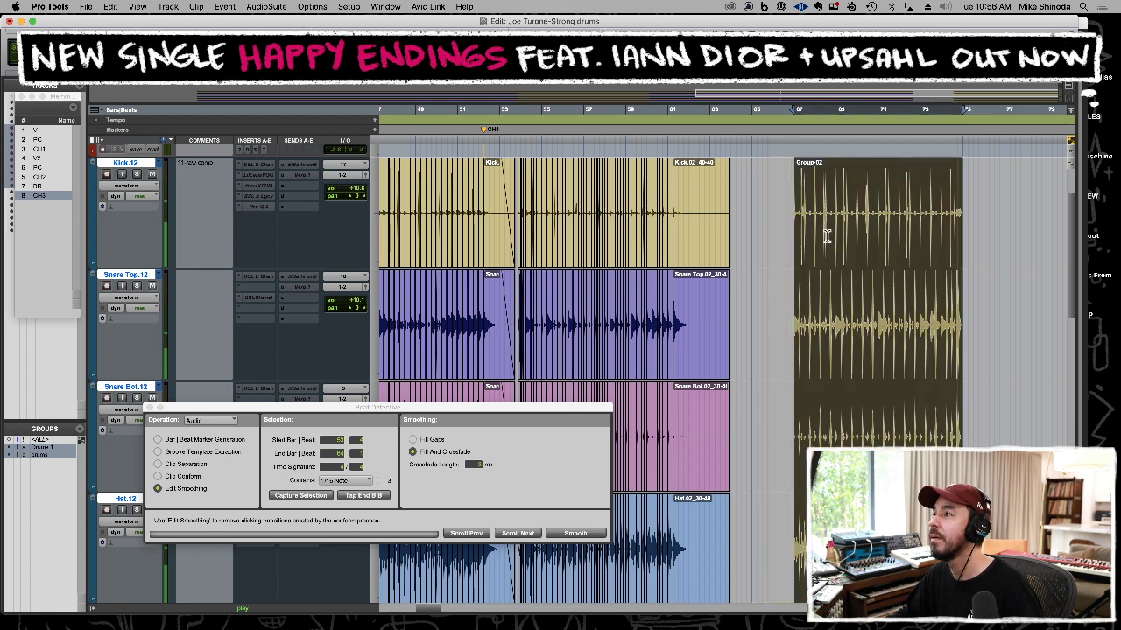
pyautogui.keyDown('shift'); pyautogui.click(922, 230); pyautogui.keyUp('shift')
pyautogui.press('space')
pyautogui.click(536, 219)
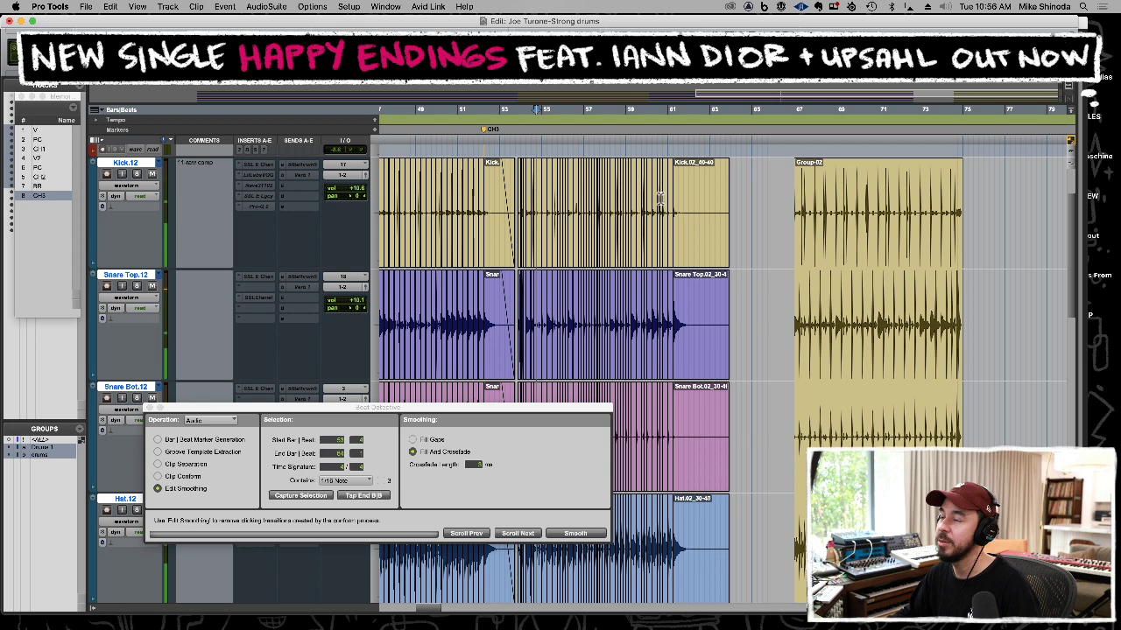
pyautogui.press('t')
pyautogui.press('t')
pyautogui.click(681, 207)
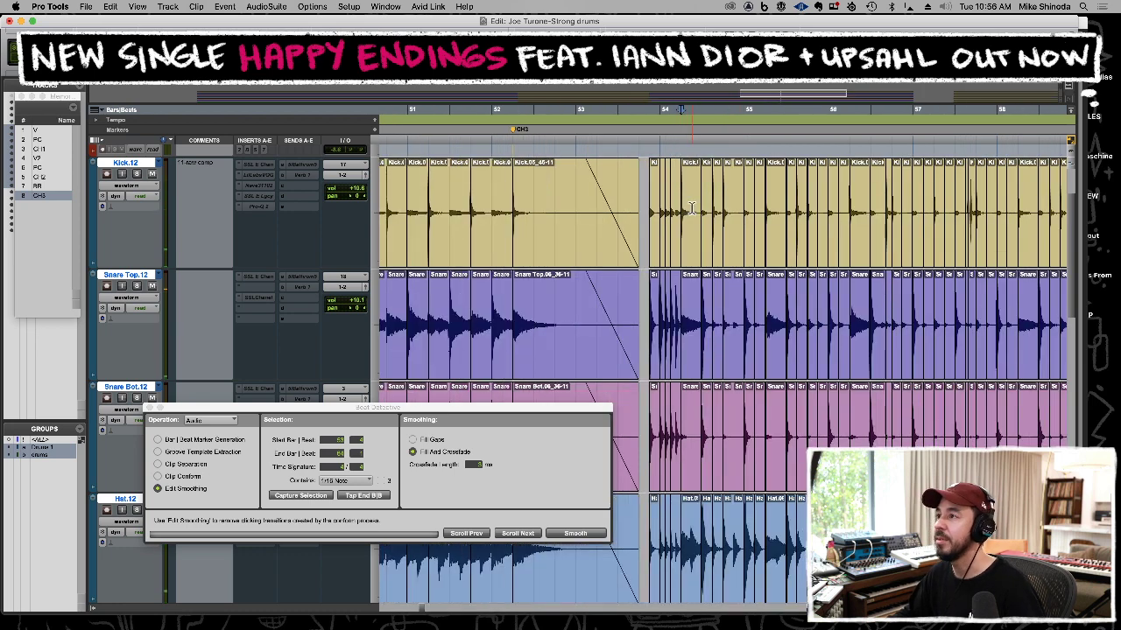
pyautogui.press('super+v')
pyautogui.click(648, 217)
pyautogui.press('space')
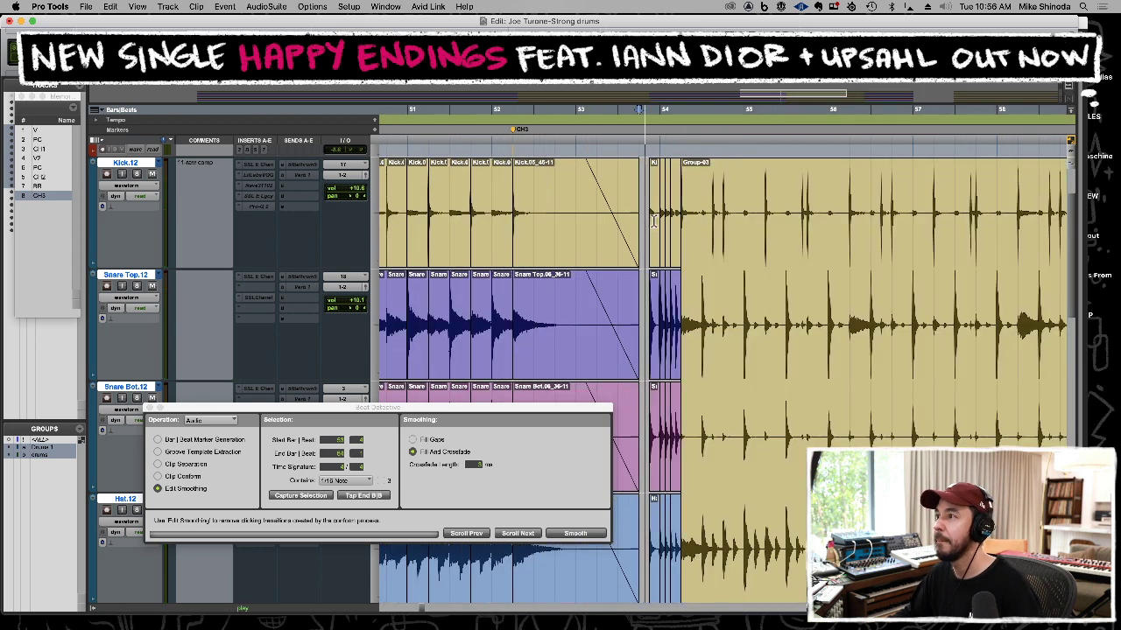
# Play back the end of the pasted CH3 drum group from about bar 59 into the closing fill.
pyautogui.press('r')
pyautogui.press('super+bracketleft')
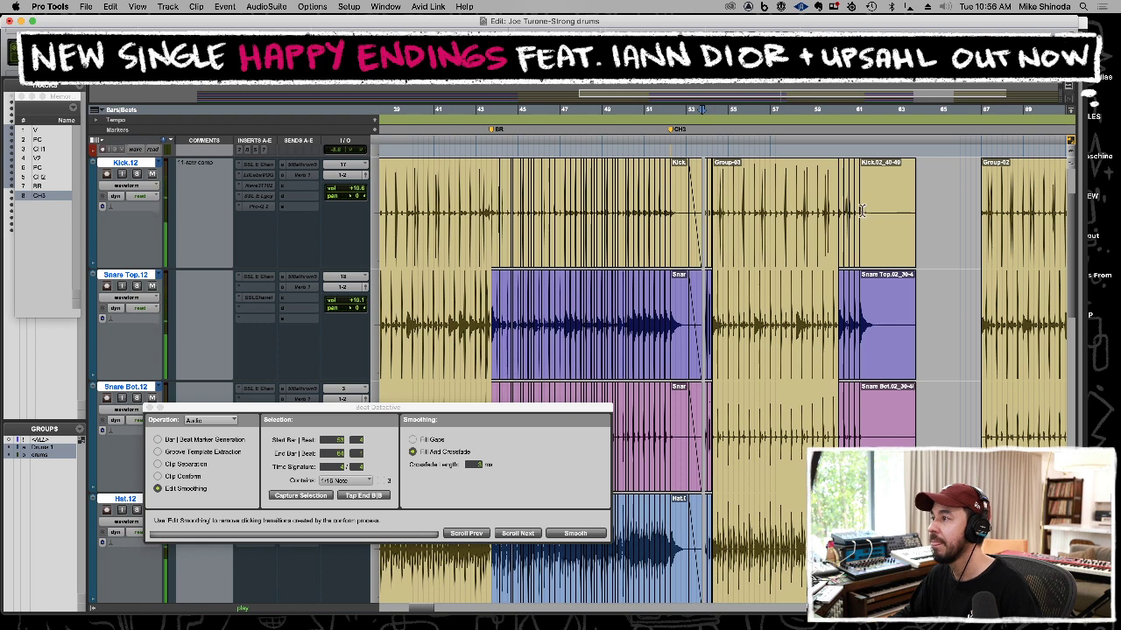
pyautogui.press('super+bracketright')
pyautogui.press('super+bracketright')
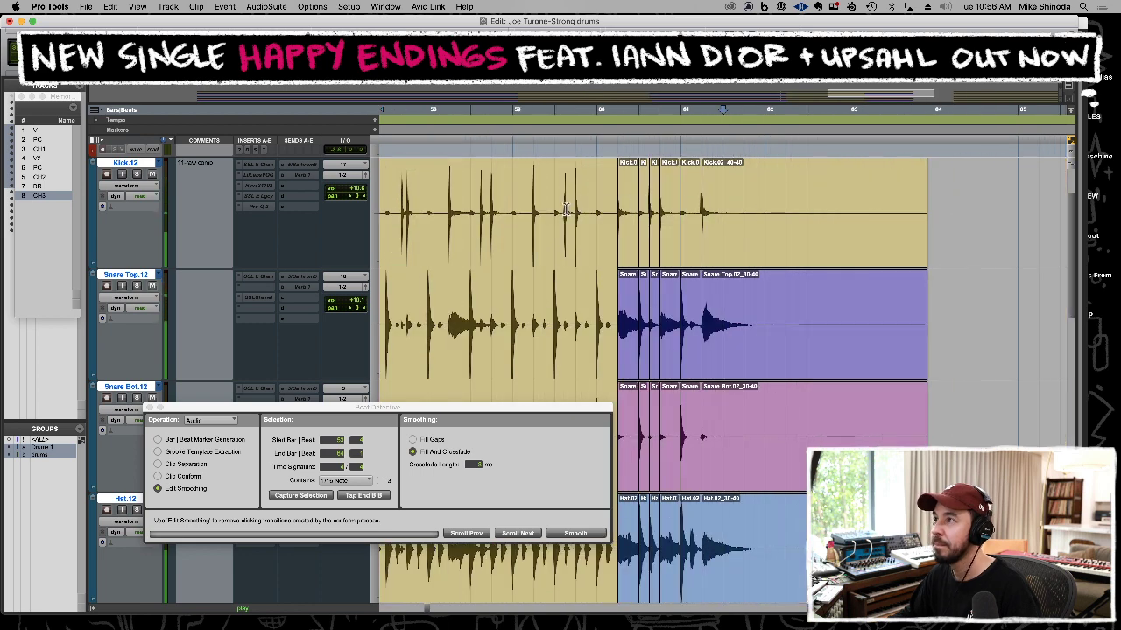
pyautogui.click(534, 218)
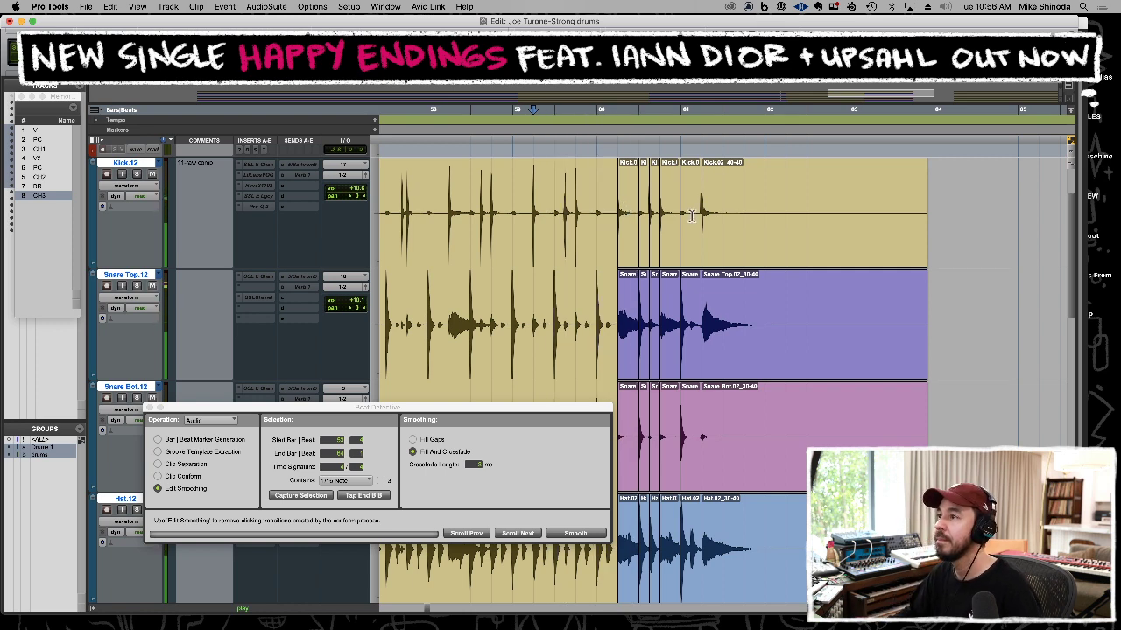
pyautogui.press('r')
# Fade out the closing drum clips and delete the leftover drum clips beyond bar 65.
pyautogui.click(743, 227)
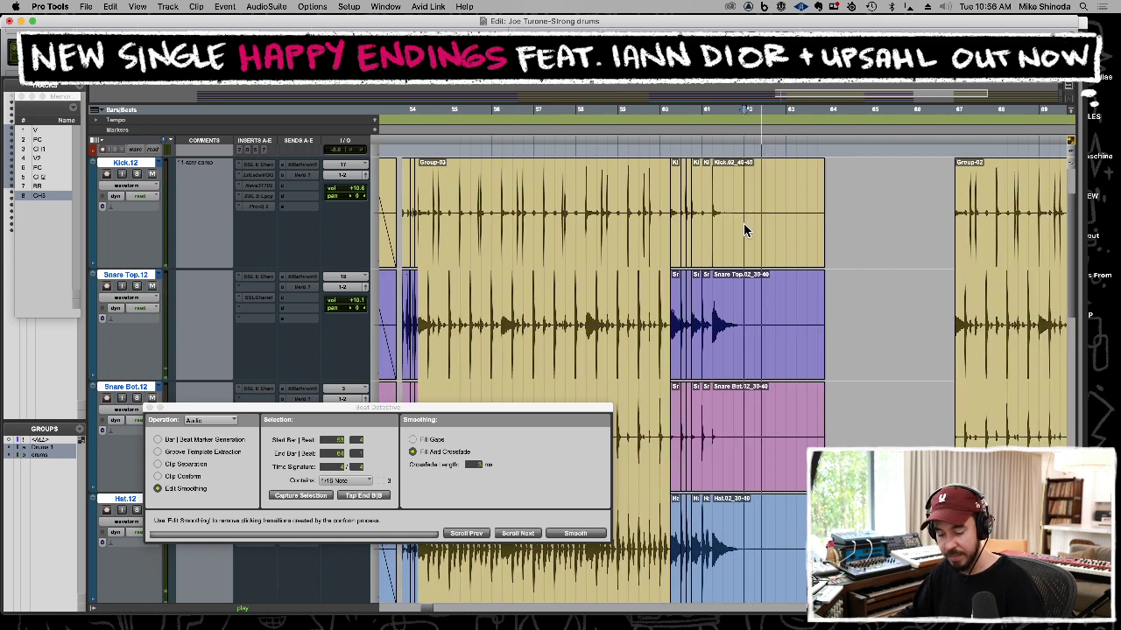
pyautogui.press('super+bracketleft')
pyautogui.press('super+bracketleft')
pyautogui.moveTo(772, 240); pyautogui.dragTo(966, 243)
pyautogui.press('Delete')
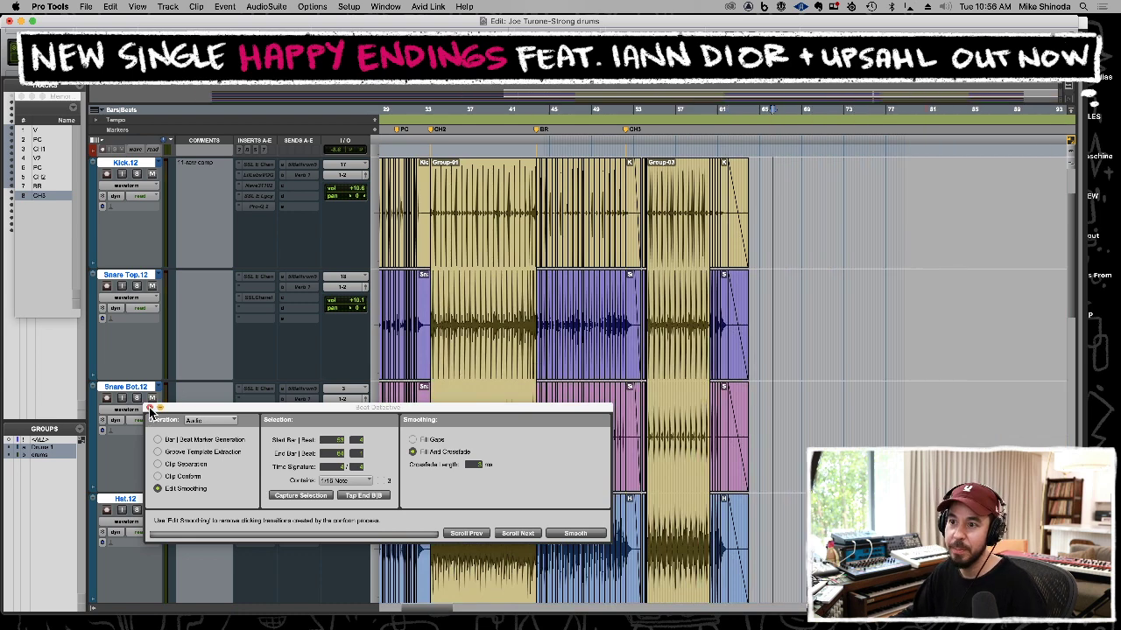
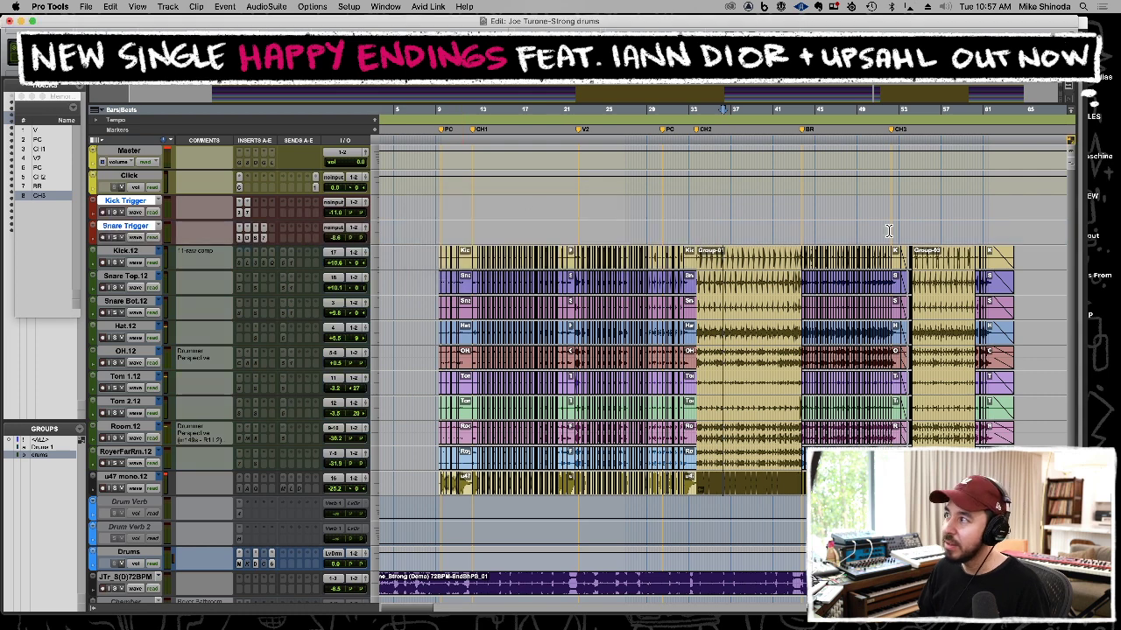
# Disable the drums edit group and select only the Kick.12 and Snare Top.12 clips across the whole song.
pyautogui.moveTo(1033, 279); pyautogui.dragTo(732, 255)
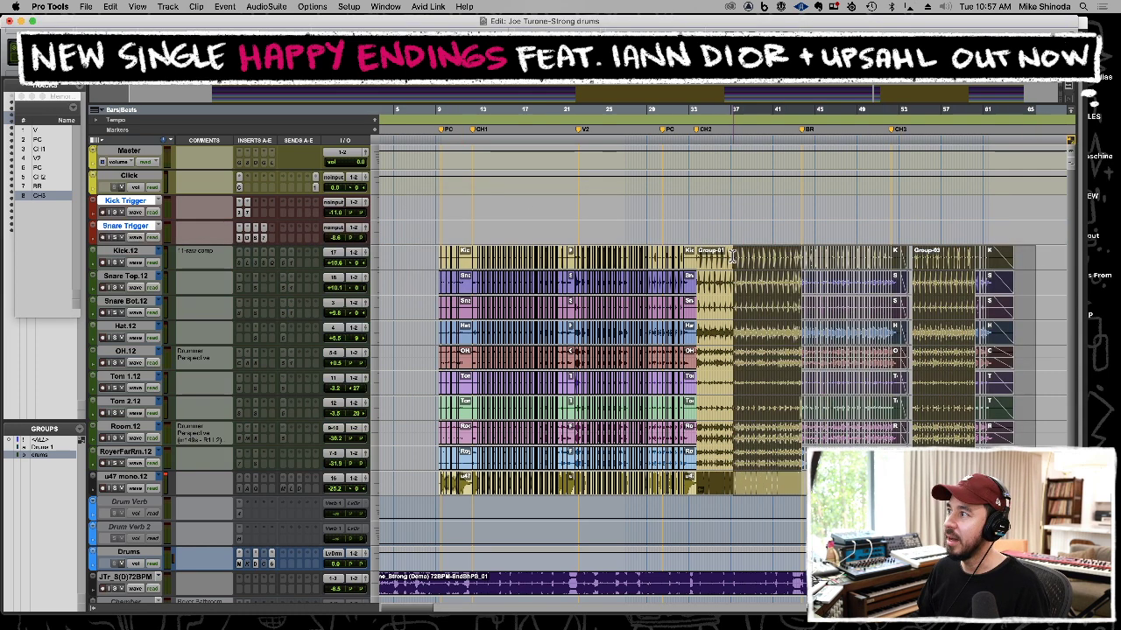
pyautogui.click(43, 458)
pyautogui.moveTo(1036, 279); pyautogui.dragTo(433, 263)
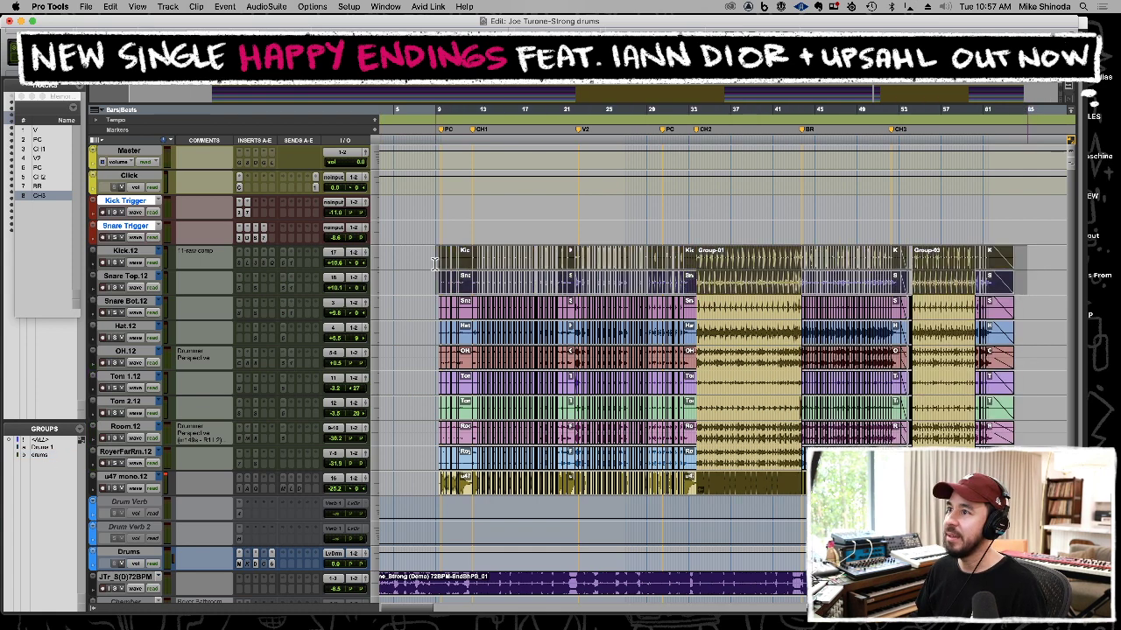
# Try pasting the kick and snare top clips onto the Kick Trigger and Snare Trigger tracks, and undo the paste.
pyautogui.moveTo(438, 217); pyautogui.dragTo(449, 232)
pyautogui.press('super+v')
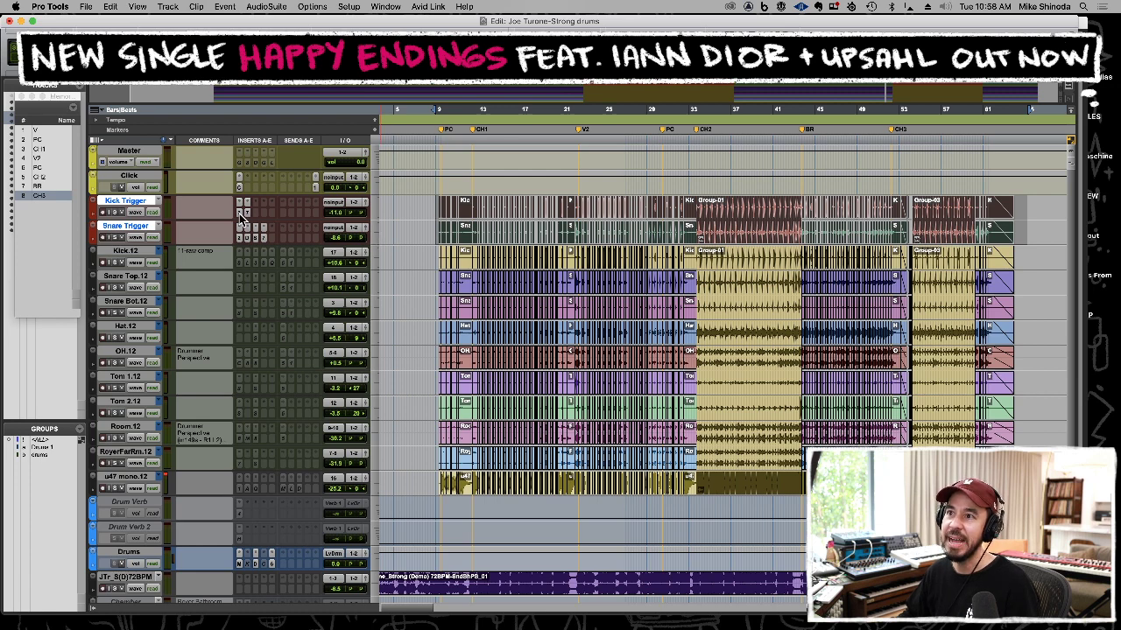
pyautogui.click(496, 217)
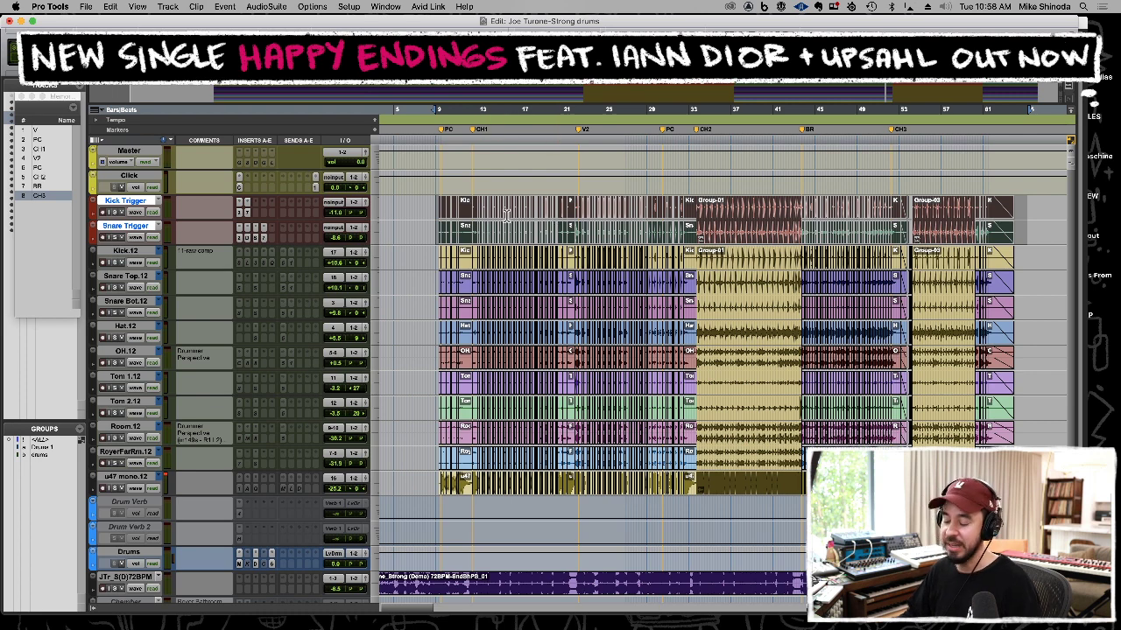
pyautogui.press('t')
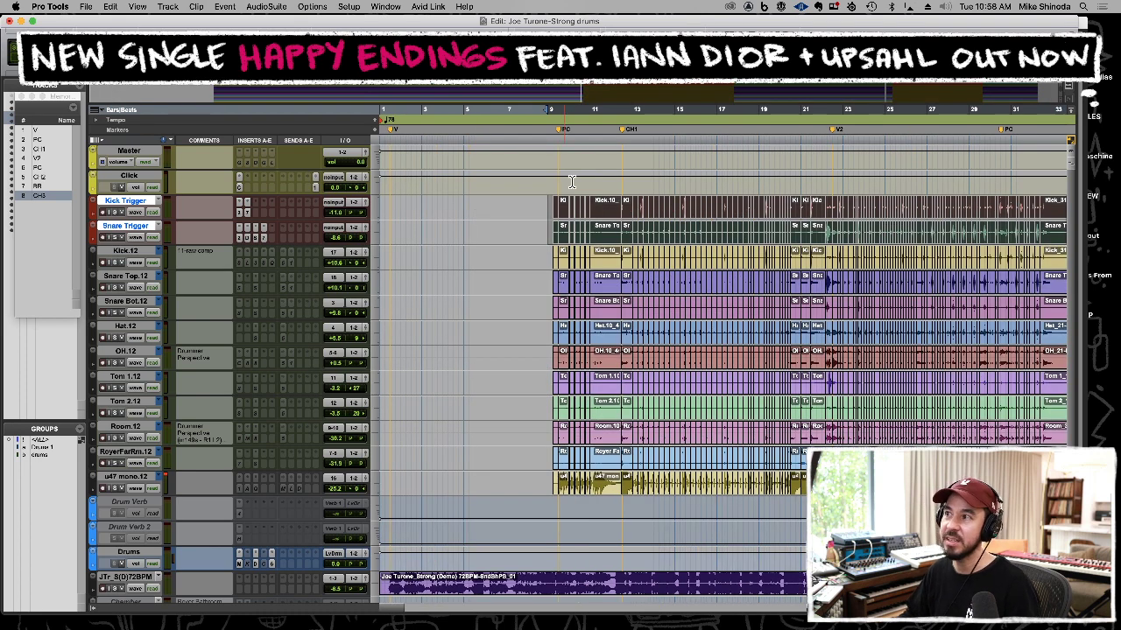
pyautogui.press('super+z')
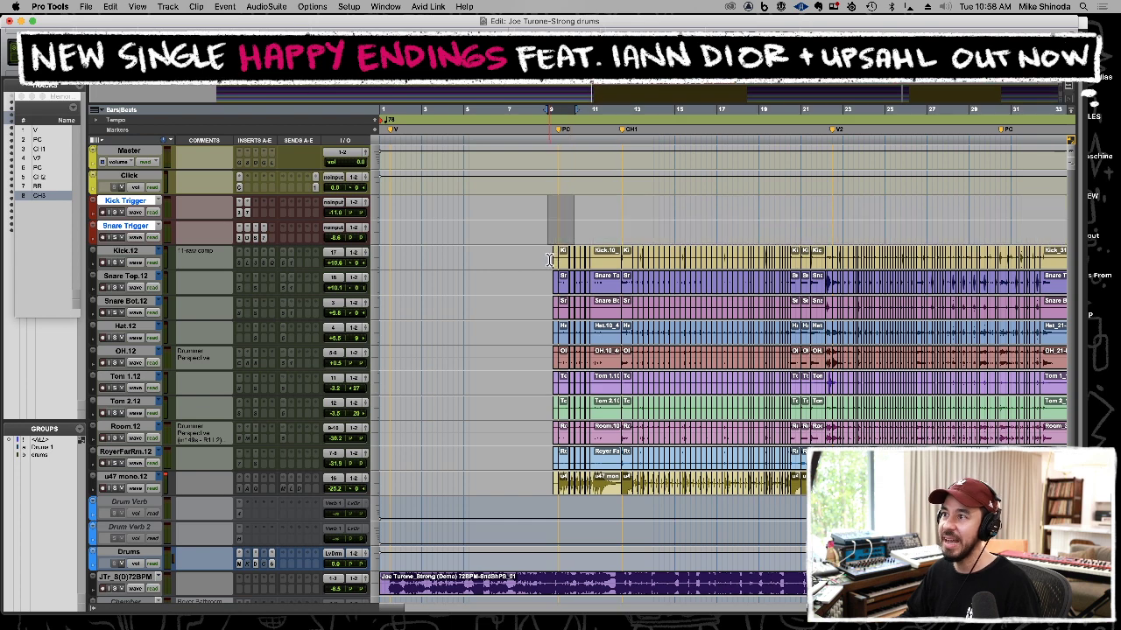
# Paste copies of all Kick.12 and Snare Top.12 clips onto the Kick Trigger and Snare Trigger tracks, aligned with the originals.
pyautogui.press('super+[')
pyautogui.press('super+[')
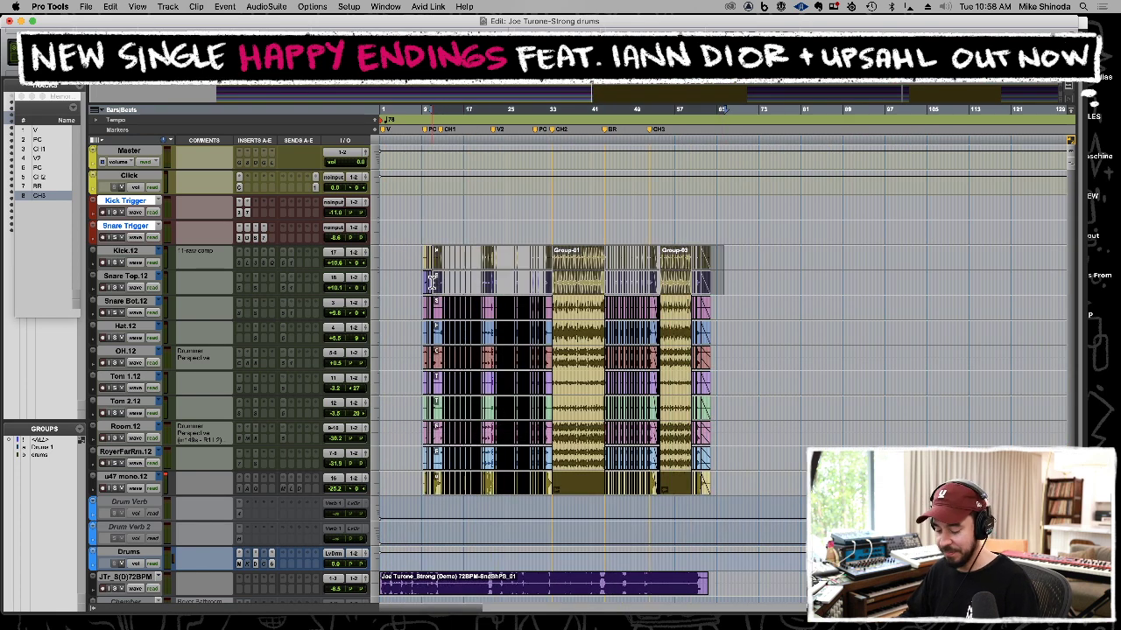
pyautogui.press('super+]')
pyautogui.press('super+]')
pyautogui.press('super+]')
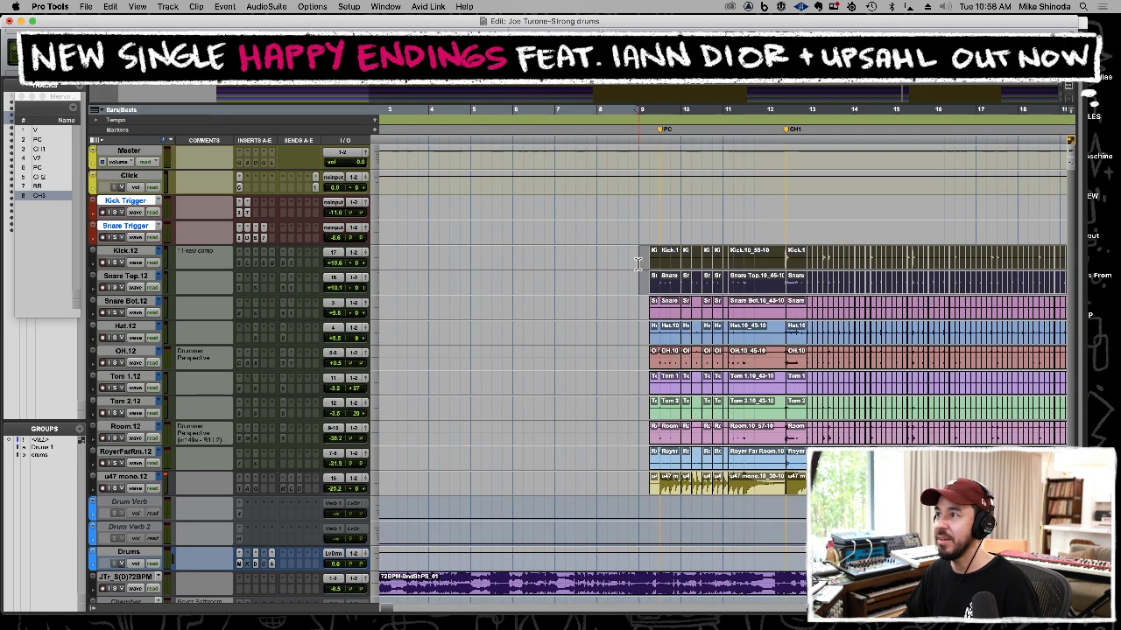
pyautogui.moveTo(639, 202); pyautogui.dragTo(665, 231)
pyautogui.press('super+v')
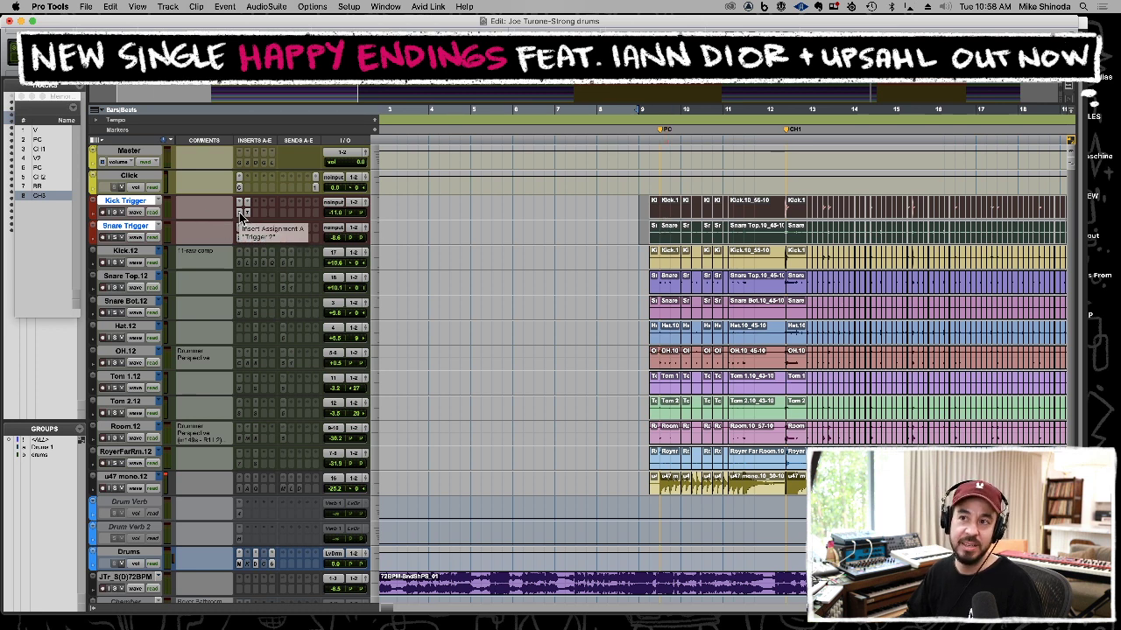
pyautogui.click(265, 7)
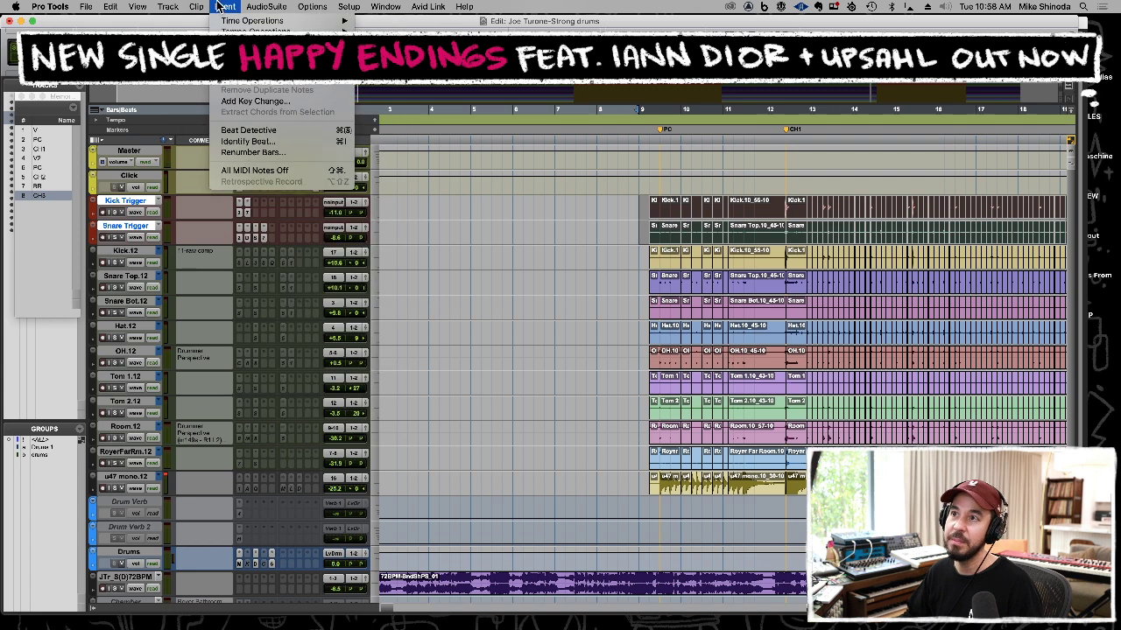
pyautogui.moveTo(263, 7)
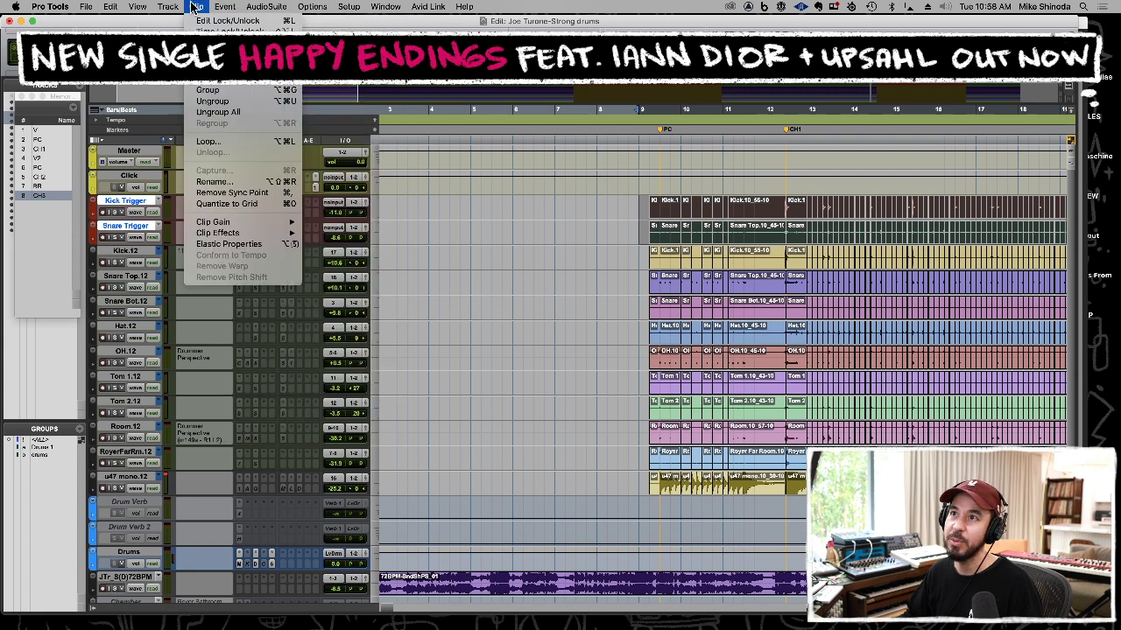
pyautogui.moveTo(171, 10)
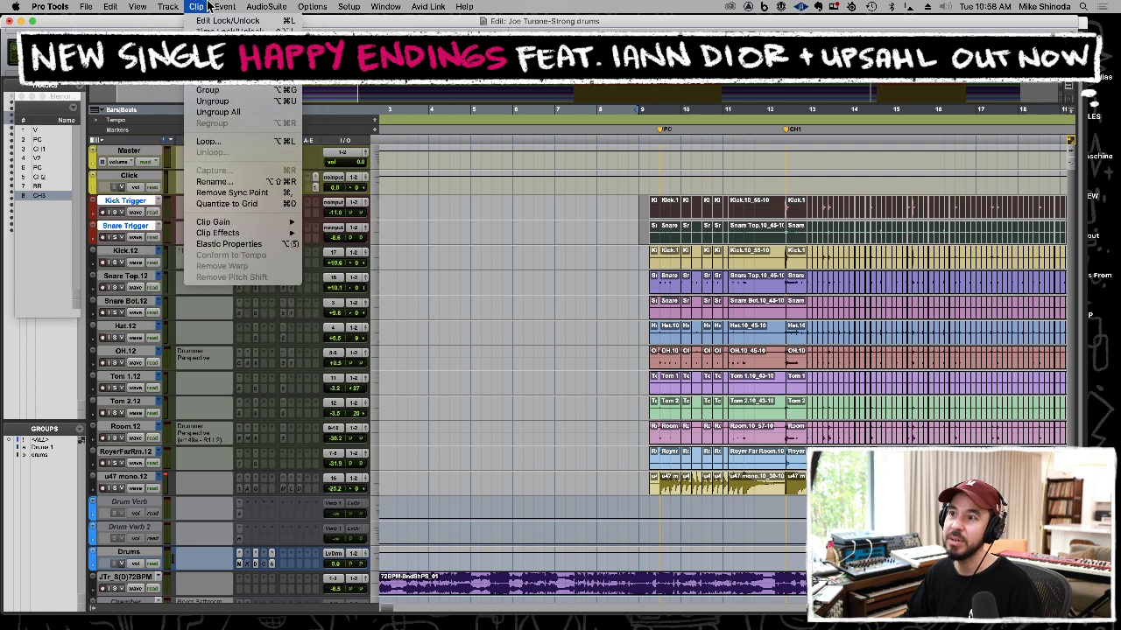
pyautogui.click(208, 6)
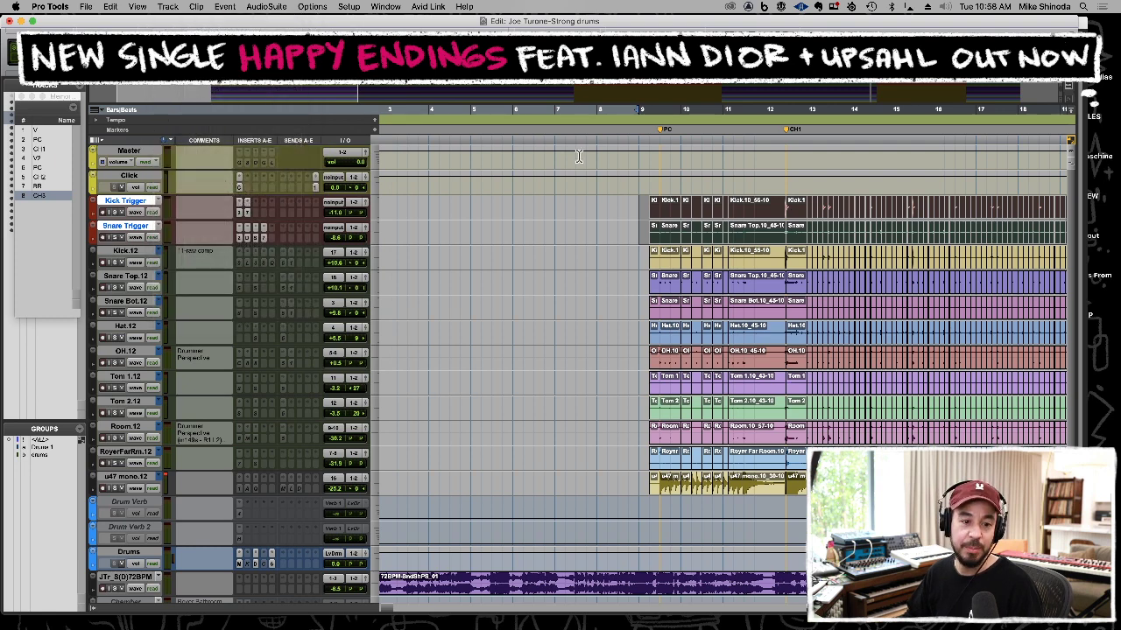
pyautogui.click(258, 7)
pyautogui.moveTo(308, 6)
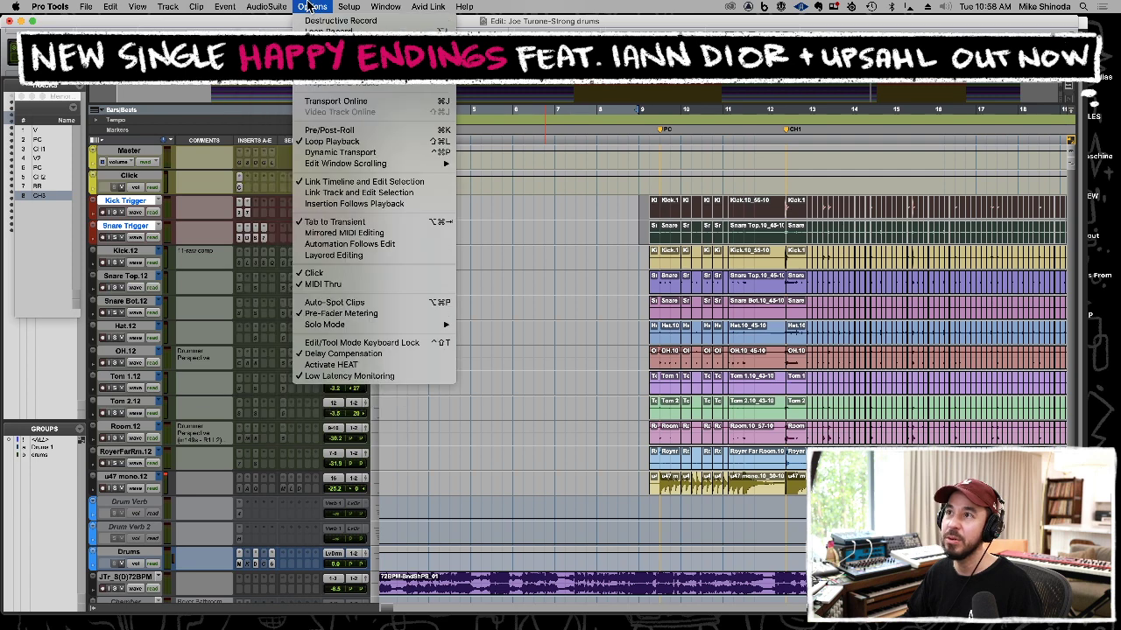
pyautogui.moveTo(204, 7)
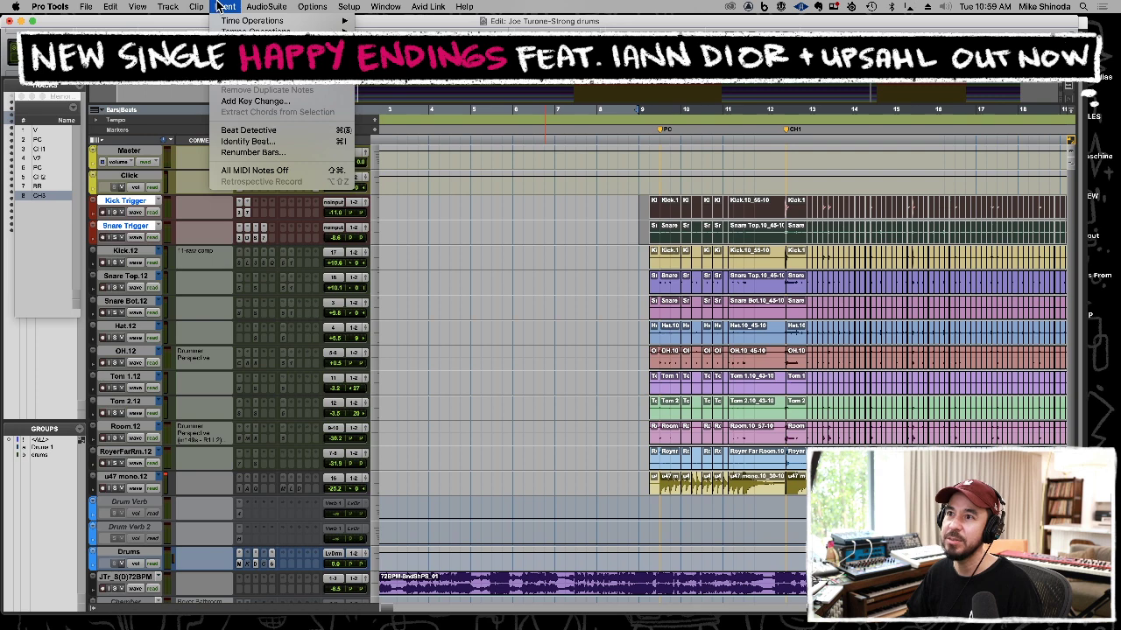
pyautogui.click(219, 7)
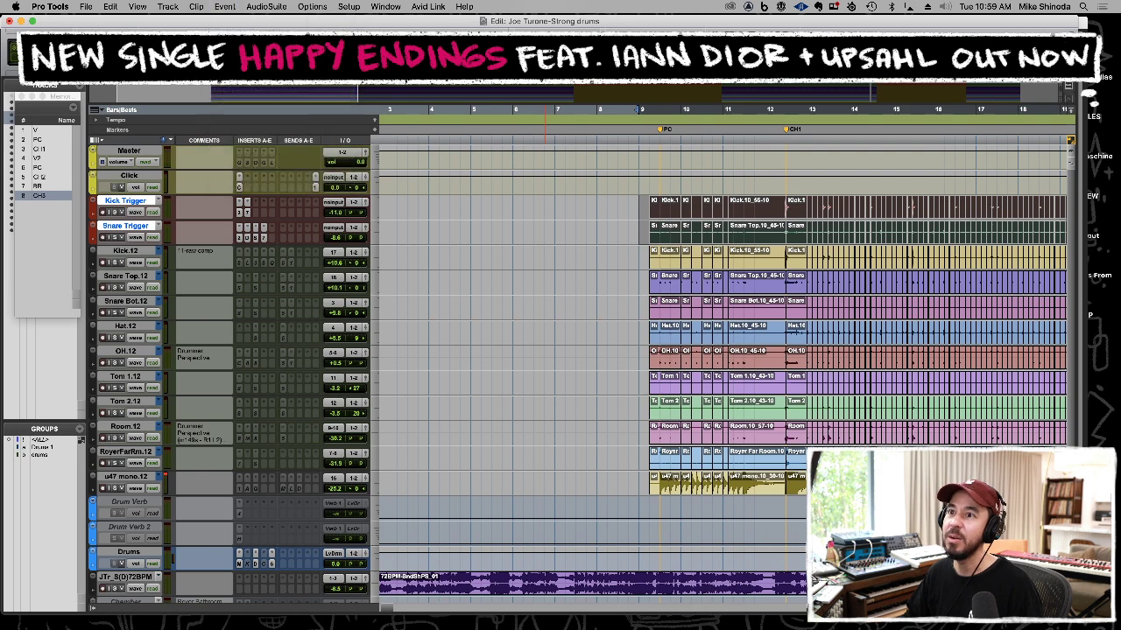
# Open Trigger 2 on the Kick Trigger track, move its window clear of the tracks, and solo Kick.12.
pyautogui.click(239, 211)
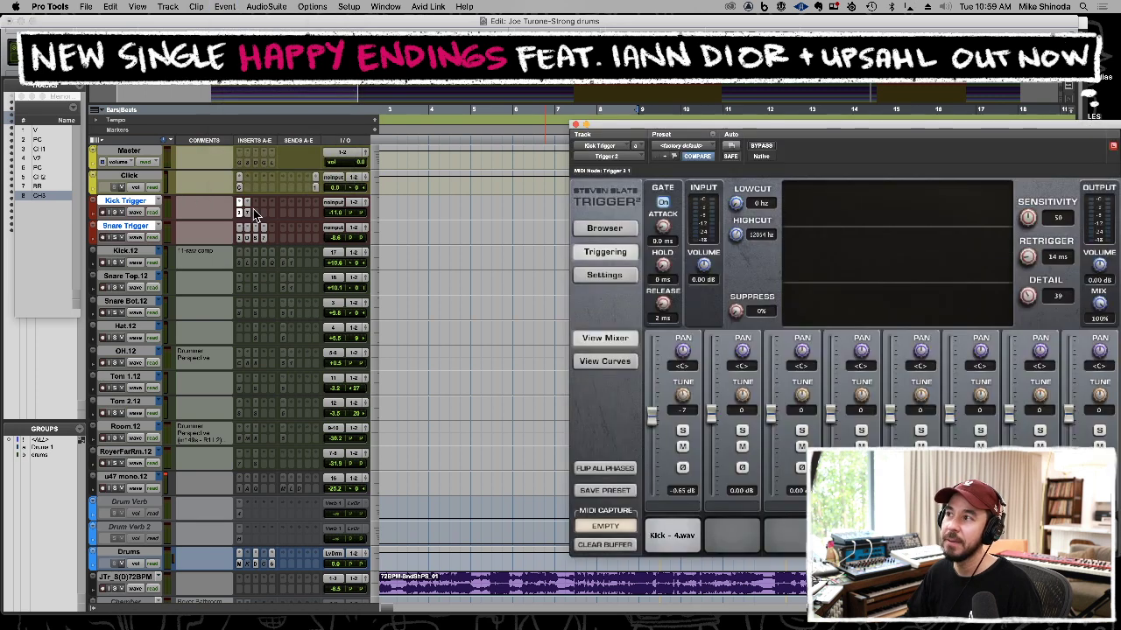
pyautogui.moveTo(658, 133); pyautogui.dragTo(294, 255)
pyautogui.click(116, 213)
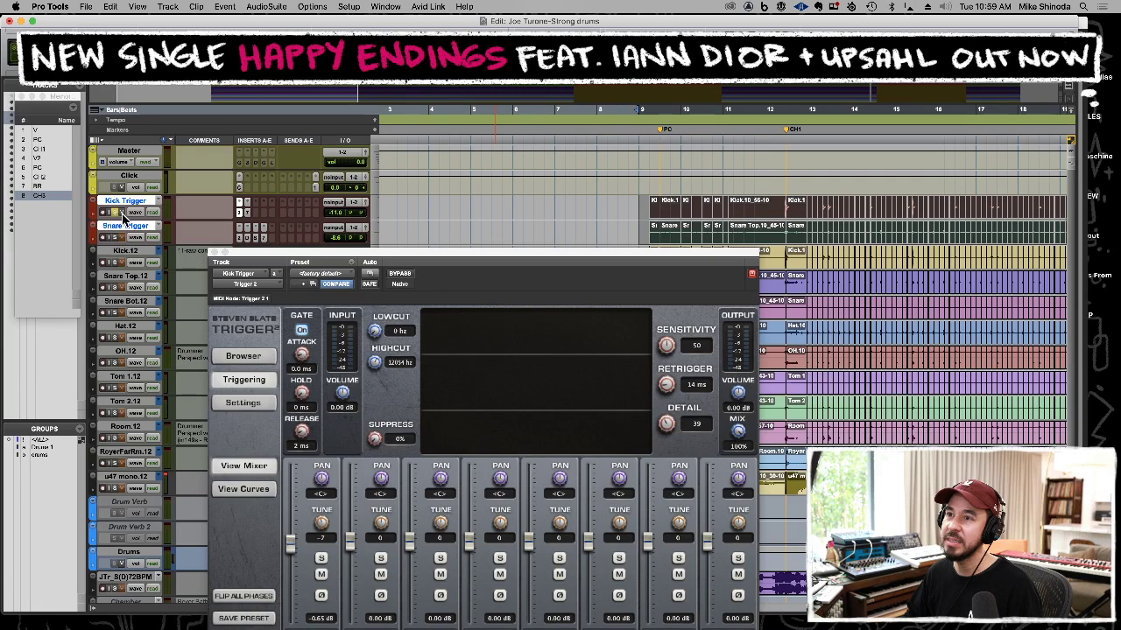
pyautogui.click(116, 263)
pyautogui.click(113, 212)
# Select four bars starting at the CH1 marker and play them back in a loop.
pyautogui.click(910, 189)
pyautogui.press('t')
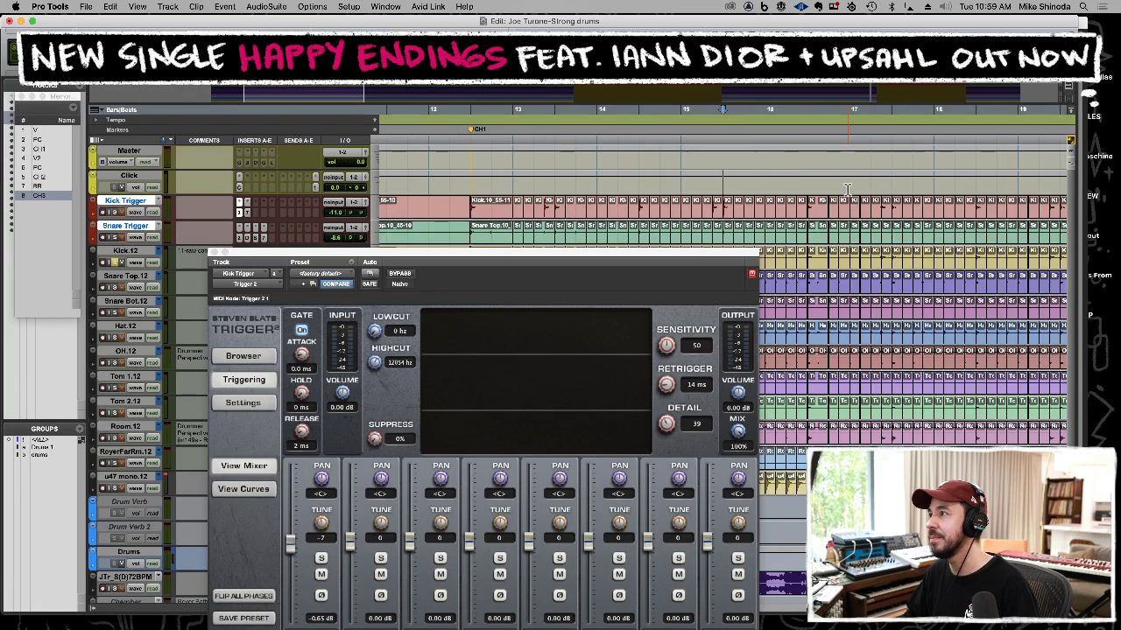
pyautogui.moveTo(471, 187); pyautogui.dragTo(808, 185)
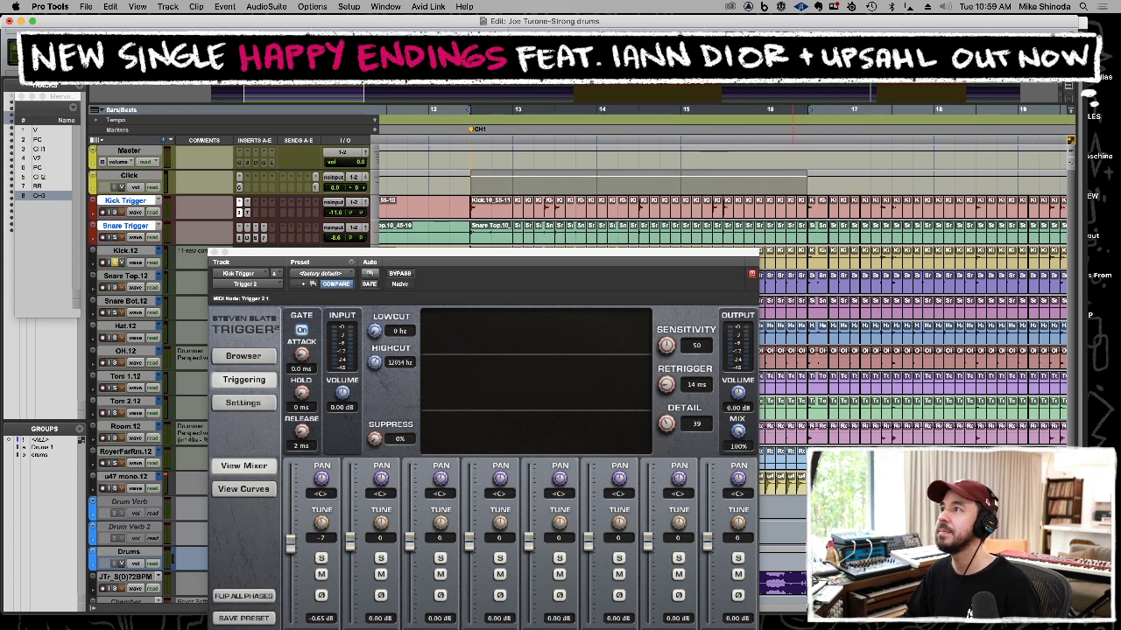
pyautogui.press('space')
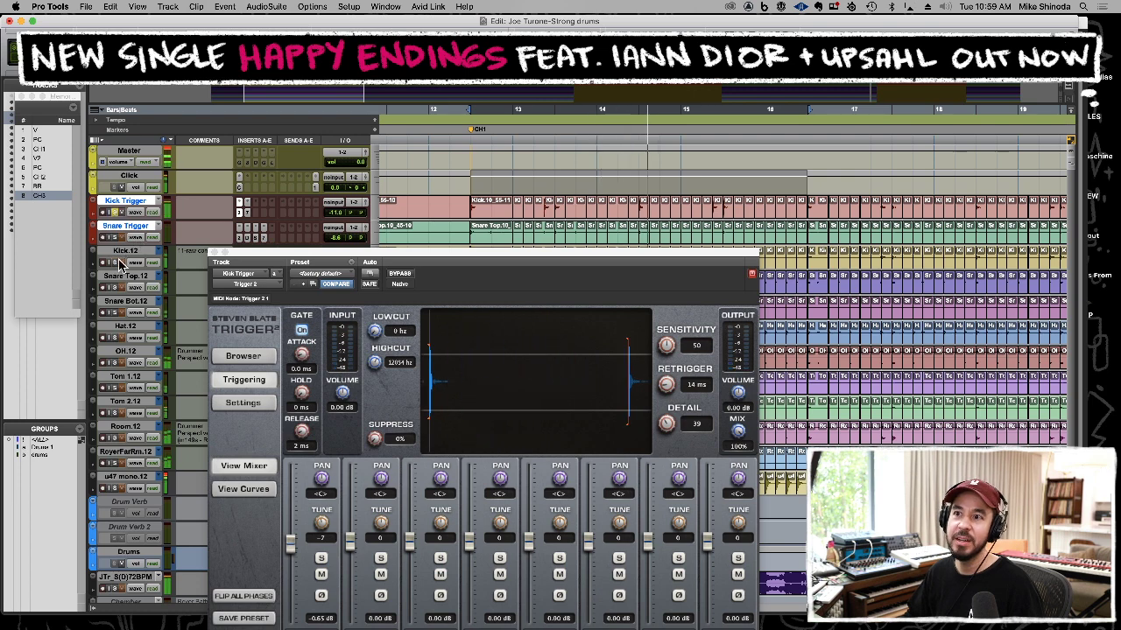
# Reposition the Trigger 2 window and set the kick trigger's Sensitivity to 47.
pyautogui.moveTo(255, 262); pyautogui.dragTo(243, 114)
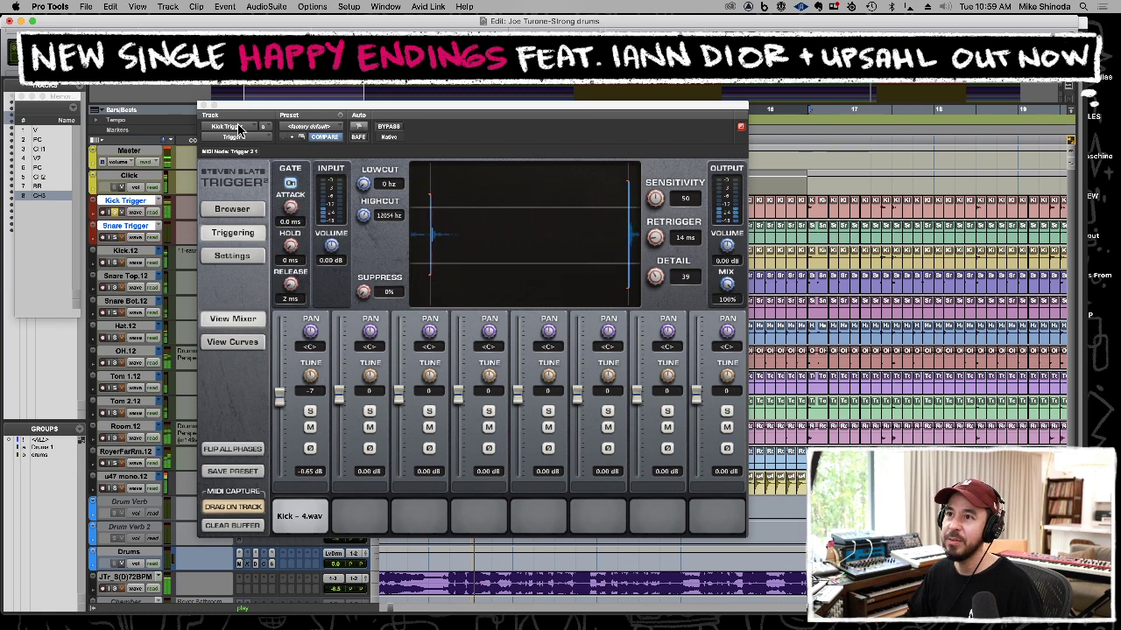
pyautogui.moveTo(259, 107); pyautogui.dragTo(235, 271)
pyautogui.moveTo(334, 213); pyautogui.dragTo(334, 200)
pyautogui.moveTo(331, 275); pyautogui.dragTo(329, 132)
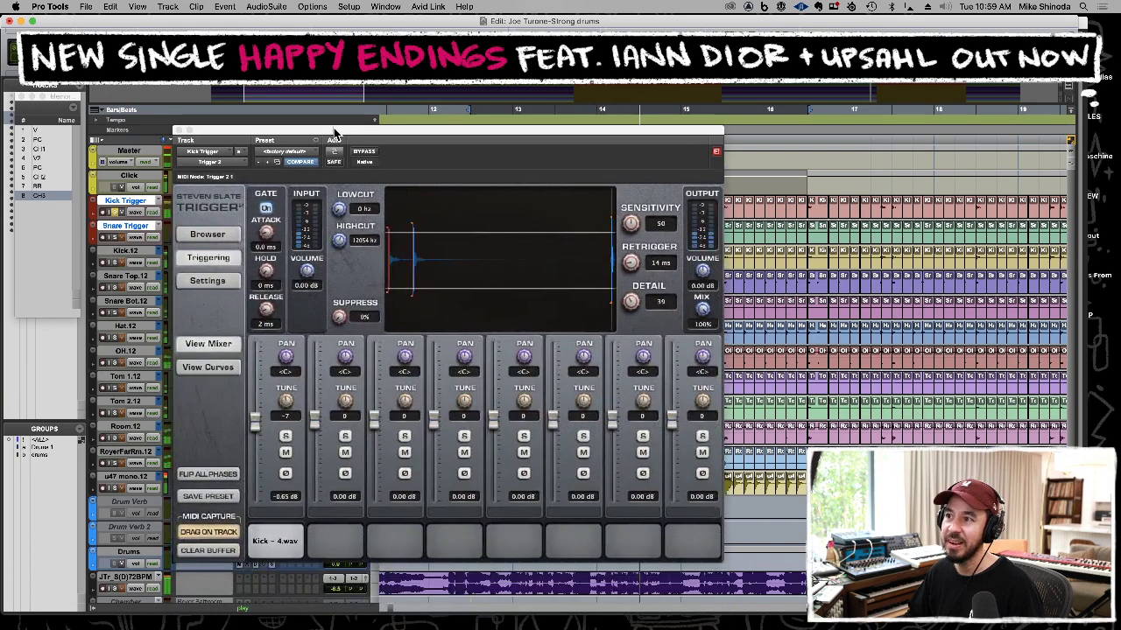
pyautogui.moveTo(630, 224); pyautogui.dragTo(628, 226)
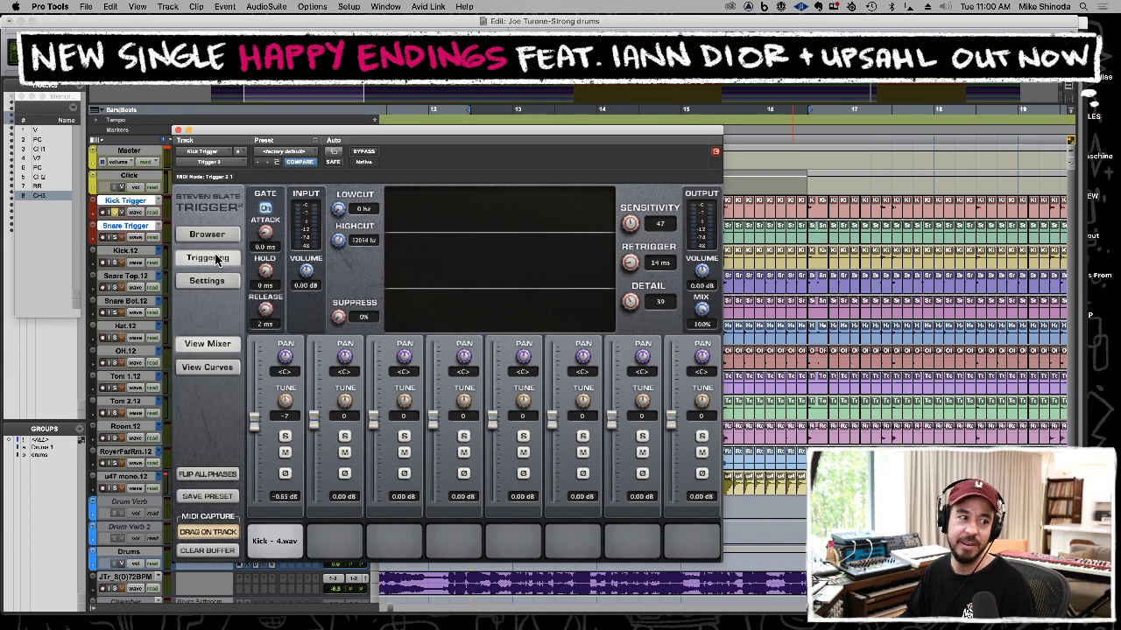
# Open the Kicks sample folder in Trigger 2's browser and switch Audition on.
pyautogui.click(215, 237)
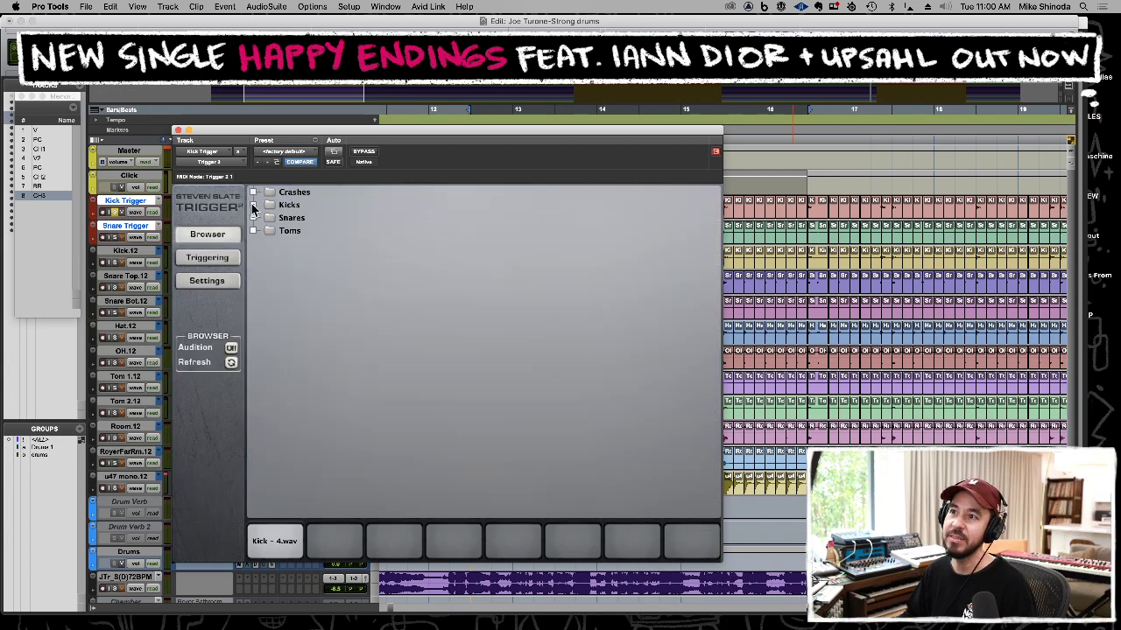
pyautogui.click(253, 205)
pyautogui.click(302, 218)
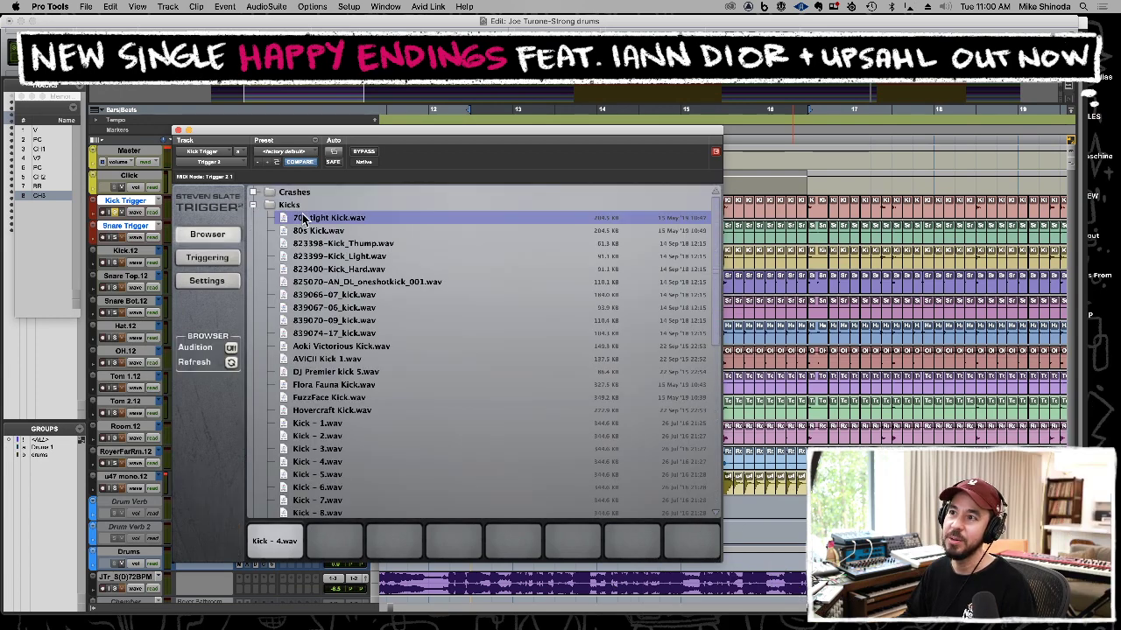
pyautogui.click(231, 347)
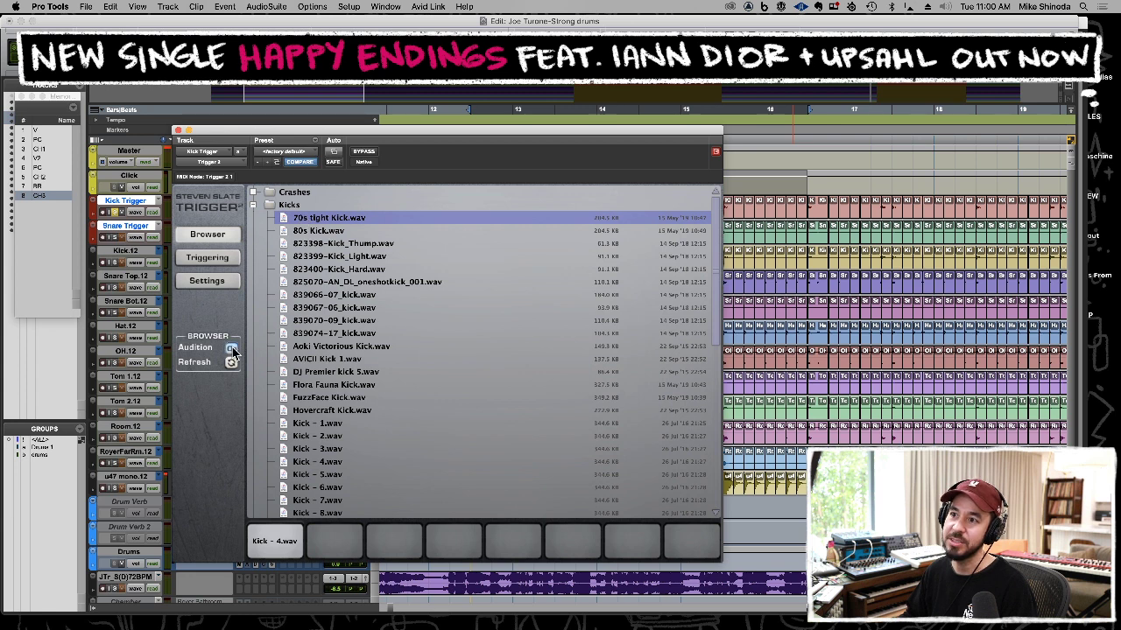
# Audition the first kick samples in the folder and load 823399-Kick_Light.wav into the second sample slot.
pyautogui.click(318, 231)
pyautogui.click(315, 220)
pyautogui.click(316, 230)
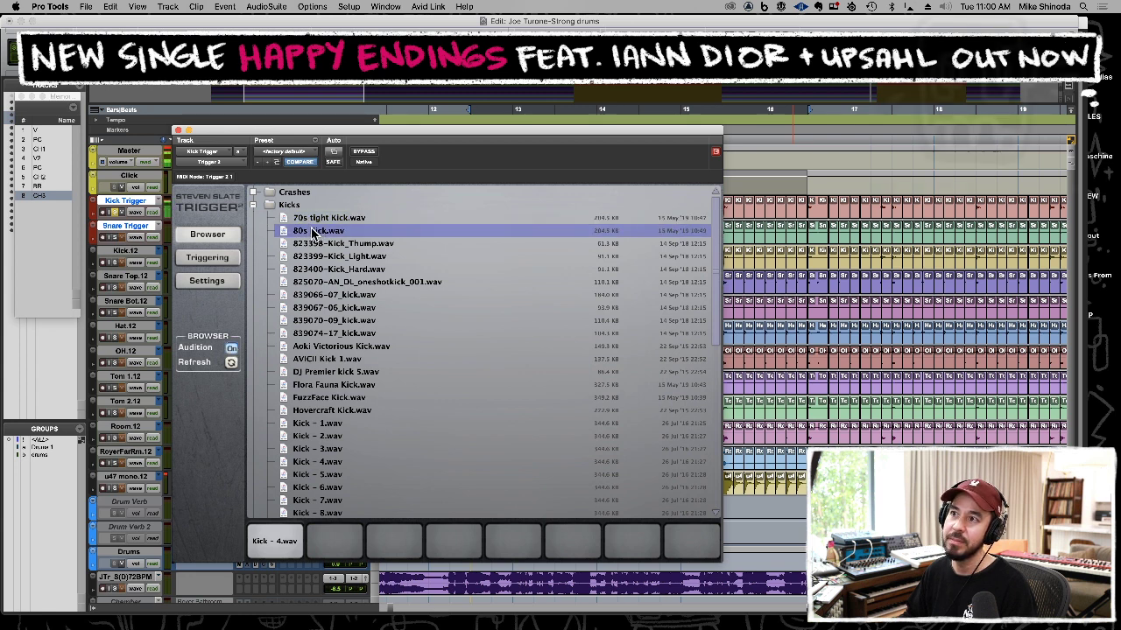
pyautogui.click(345, 243)
pyautogui.press('Down')
pyautogui.press('Down')
pyautogui.press('Up')
pyautogui.moveTo(350, 256); pyautogui.dragTo(336, 538)
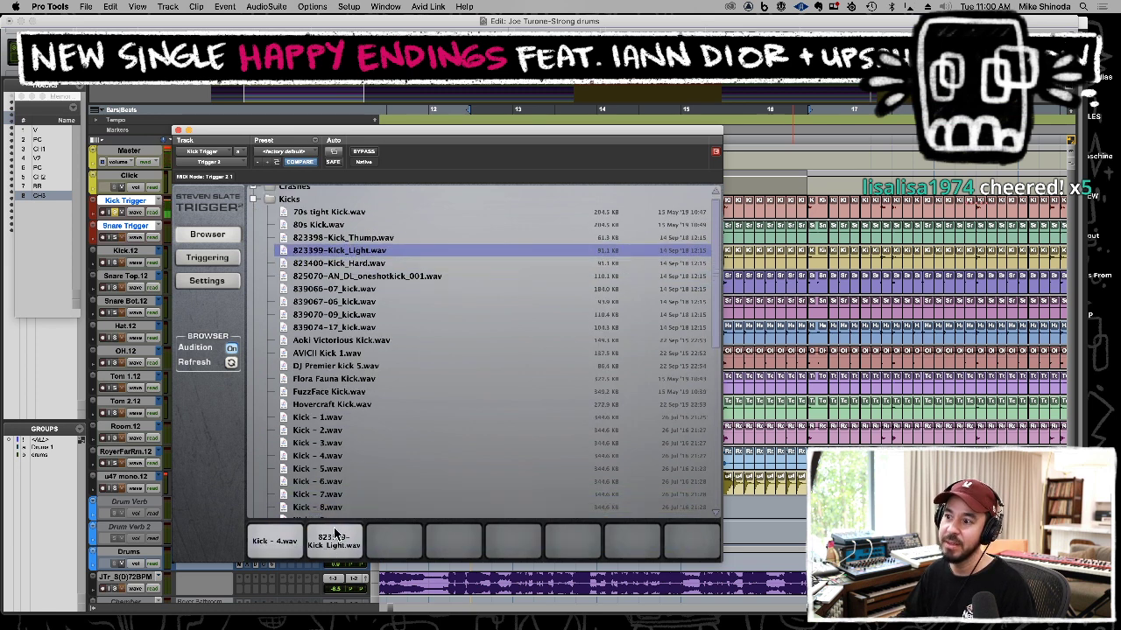
# Audition the kick samples from 823400-Kick_Hard.wav to 839074-17_kick.wav and load 839070-09_kick.wav into the third sample slot.
pyautogui.click(356, 266)
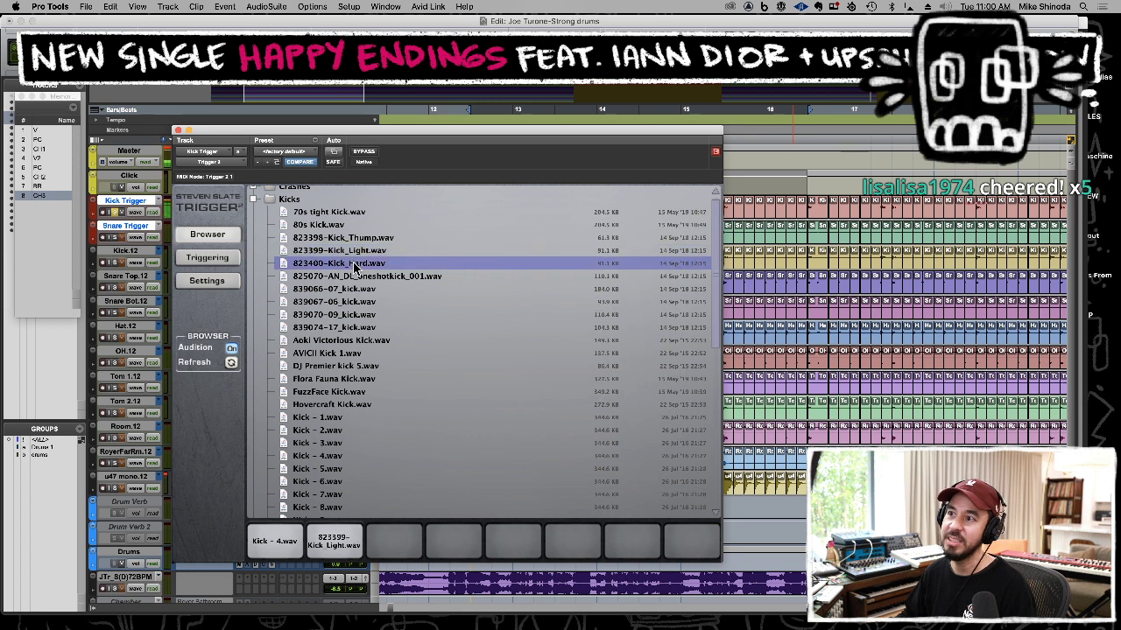
pyautogui.click(355, 254)
pyautogui.click(365, 267)
pyautogui.click(376, 279)
pyautogui.click(378, 290)
pyautogui.click(378, 302)
pyautogui.click(374, 315)
pyautogui.click(368, 326)
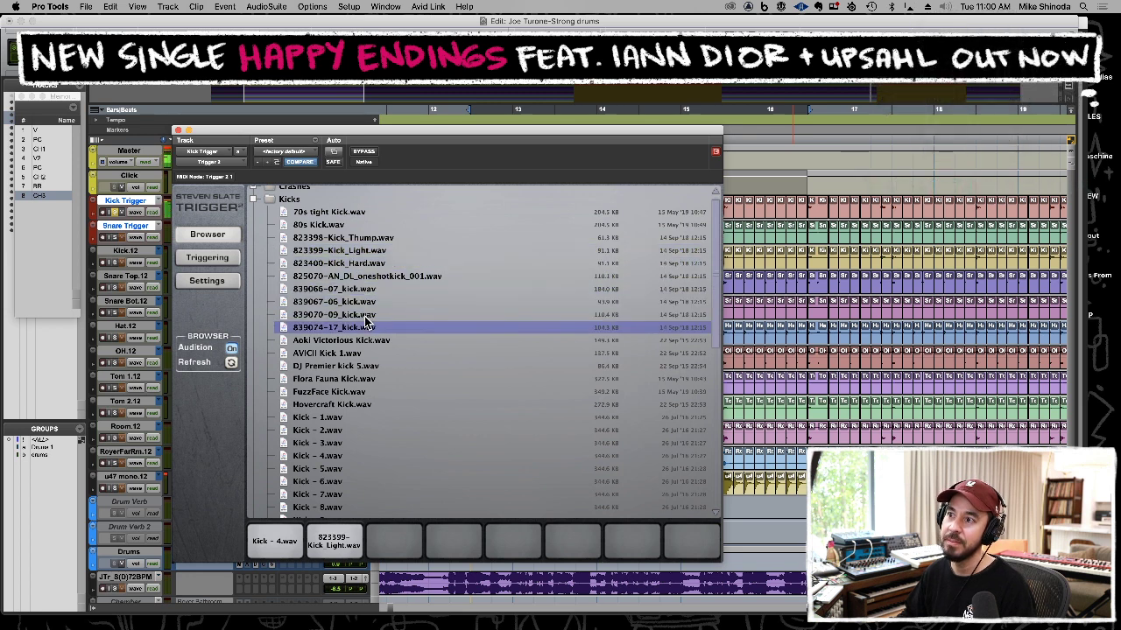
pyautogui.moveTo(368, 314); pyautogui.dragTo(394, 541)
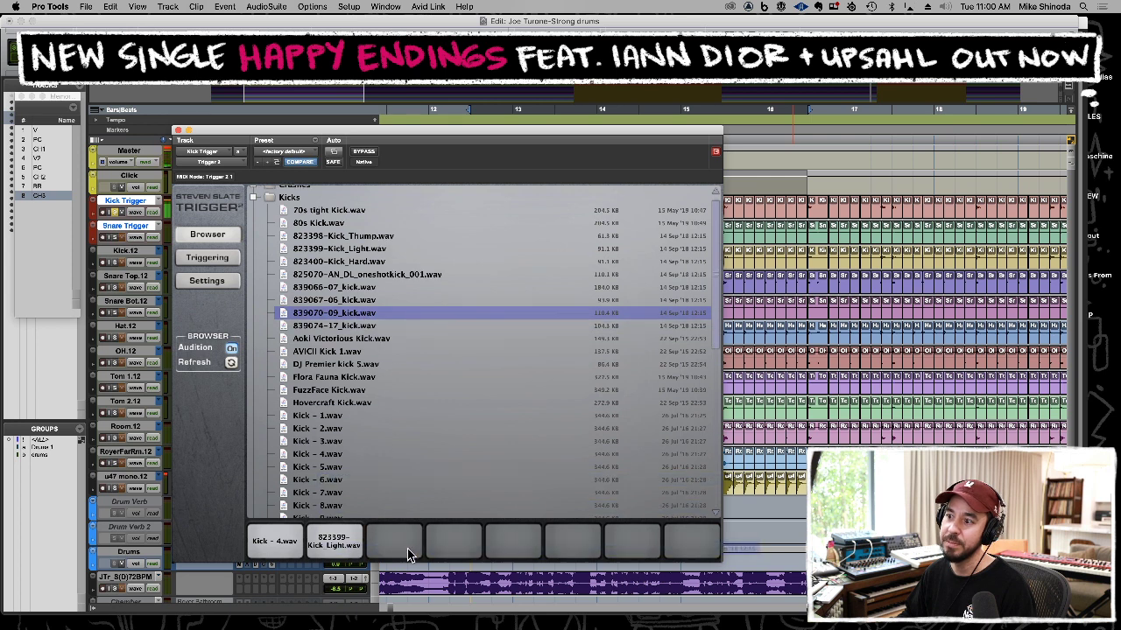
# Audition the following kick samples, including Aoki Victorious, AVICII and FuzzFace, and load Kick - 1.wav into the fourth sample slot.
pyautogui.click(374, 325)
pyautogui.click(374, 338)
pyautogui.click(372, 351)
pyautogui.press('Down')
pyautogui.press('Down')
pyautogui.press('Up')
pyautogui.press('Up')
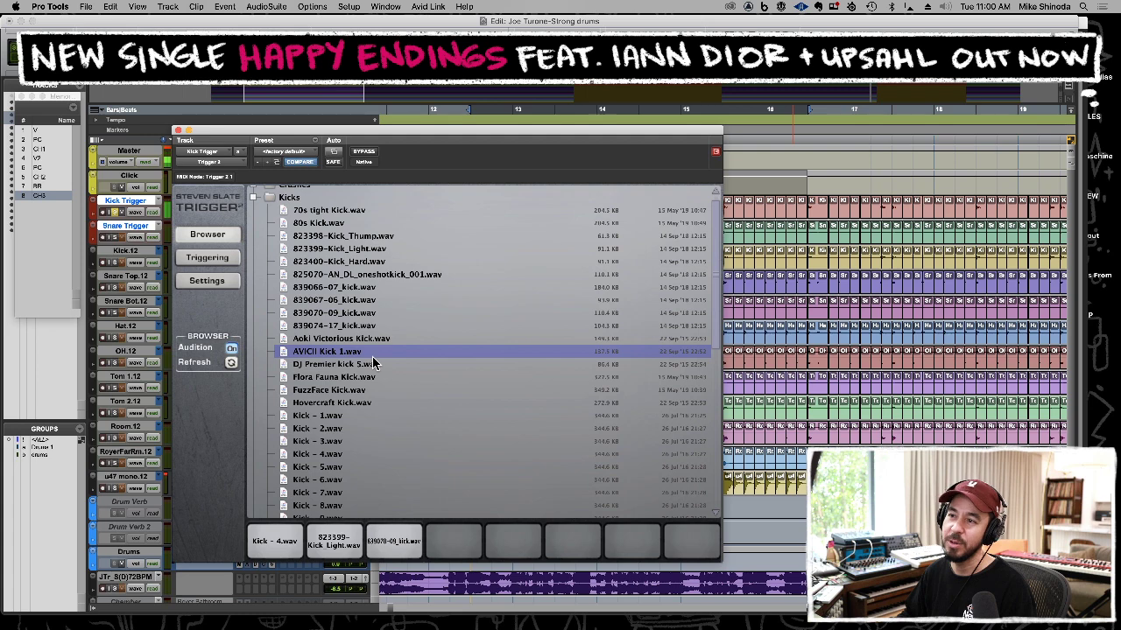
pyautogui.scroll(-2, 373, 363)
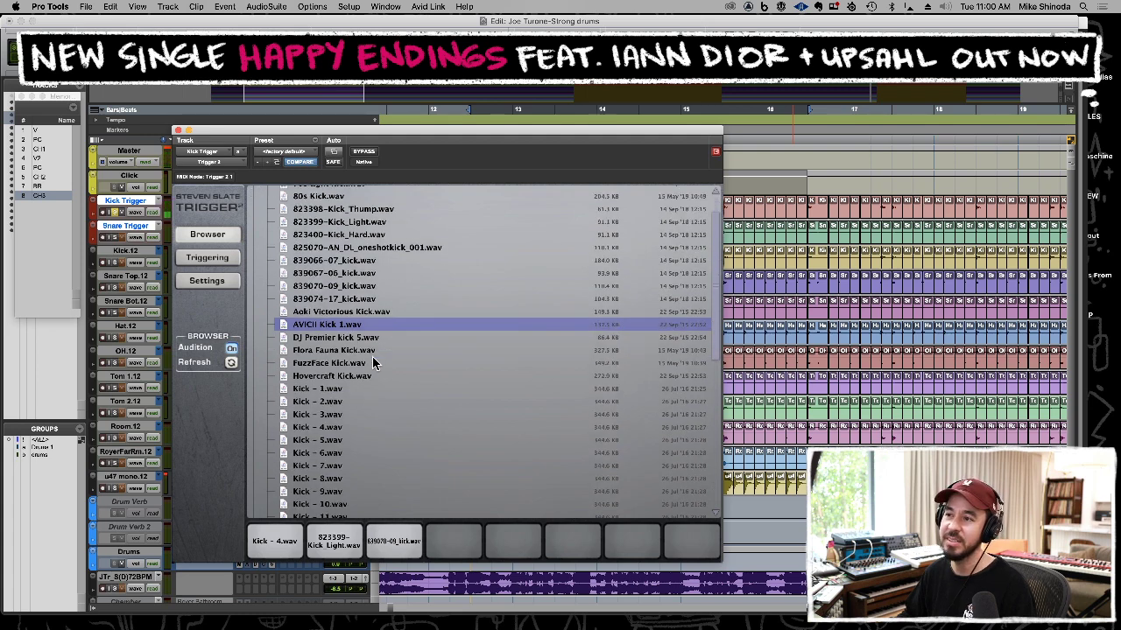
pyautogui.press('Down')
pyautogui.press('Down')
pyautogui.press('Down')
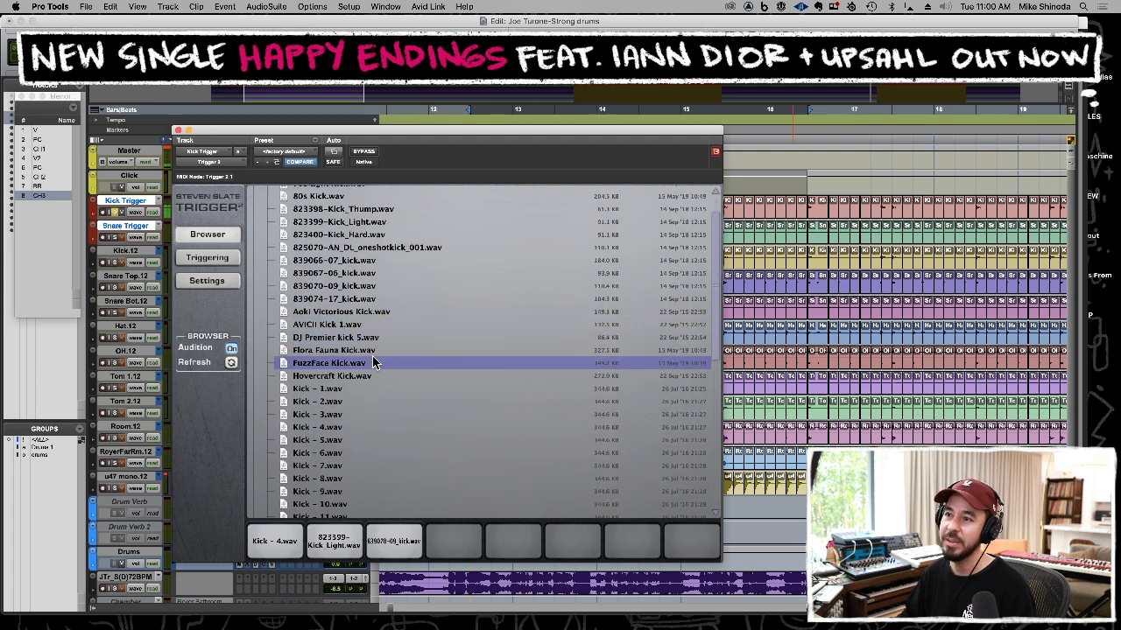
pyautogui.press('Down')
pyautogui.press('Down')
pyautogui.scroll(-2, 375, 353)
pyautogui.press('Down')
pyautogui.press('Up')
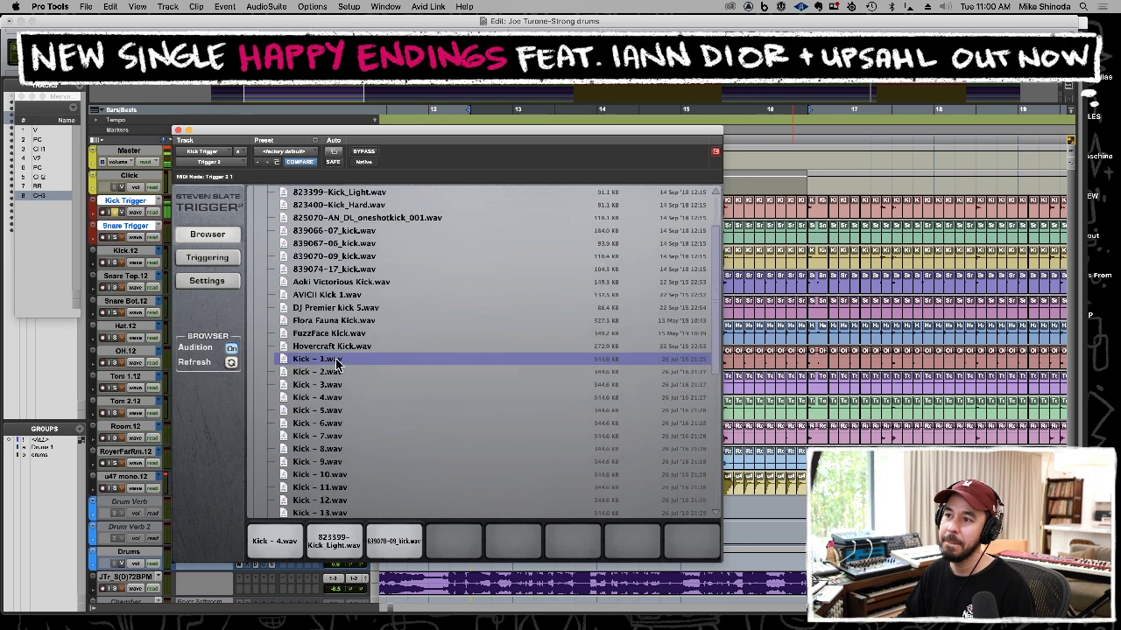
pyautogui.moveTo(341, 366); pyautogui.dragTo(456, 541)
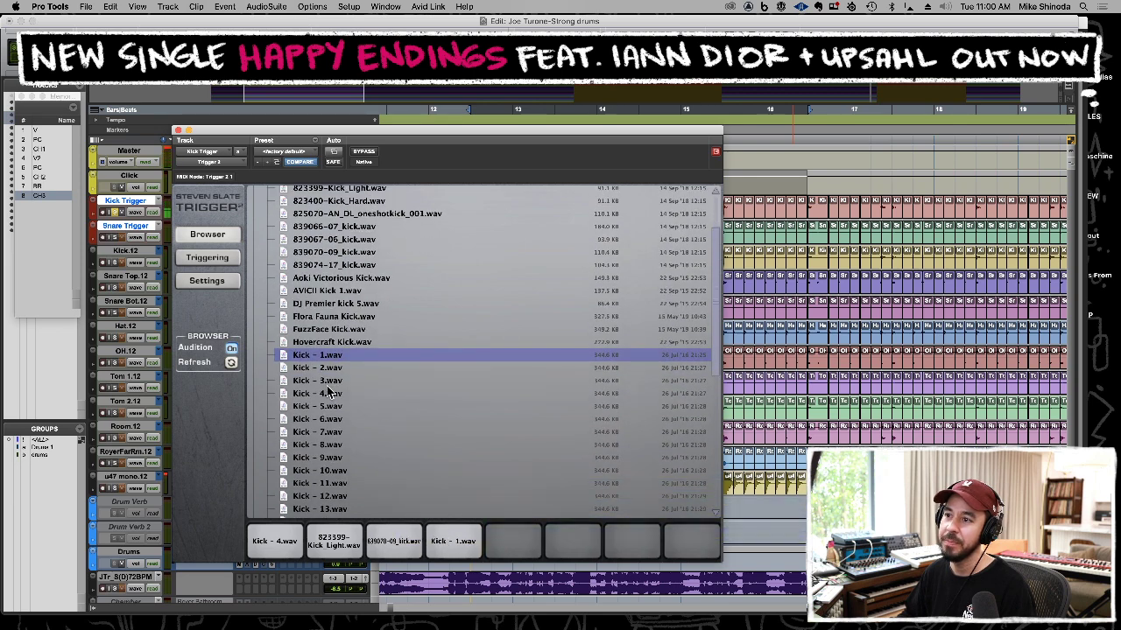
# Audition the numbered kick samples from Kick - 2.wav onward and load Kick - 18.wav into the fifth sample slot.
pyautogui.press('Down')
pyautogui.press('Down')
pyautogui.press('Down')
pyautogui.press('Down')
pyautogui.press('Up')
pyautogui.scroll(-1, 353, 395)
pyautogui.press('Down')
pyautogui.press('Down')
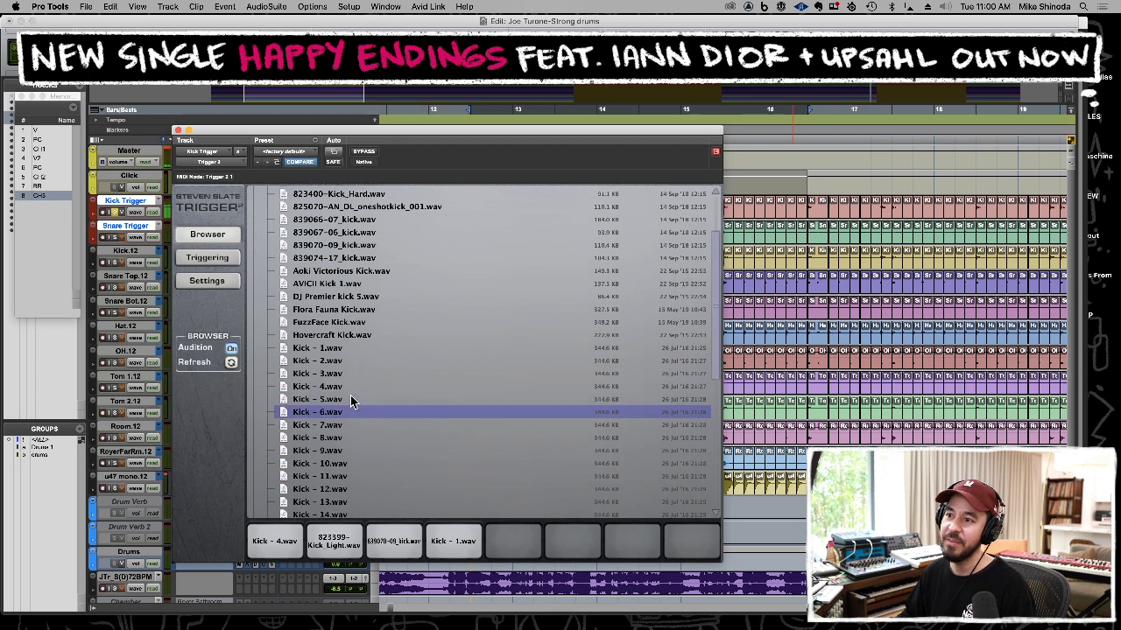
pyautogui.press('Down')
pyautogui.press('Down')
pyautogui.press('Down')
pyautogui.press('Down')
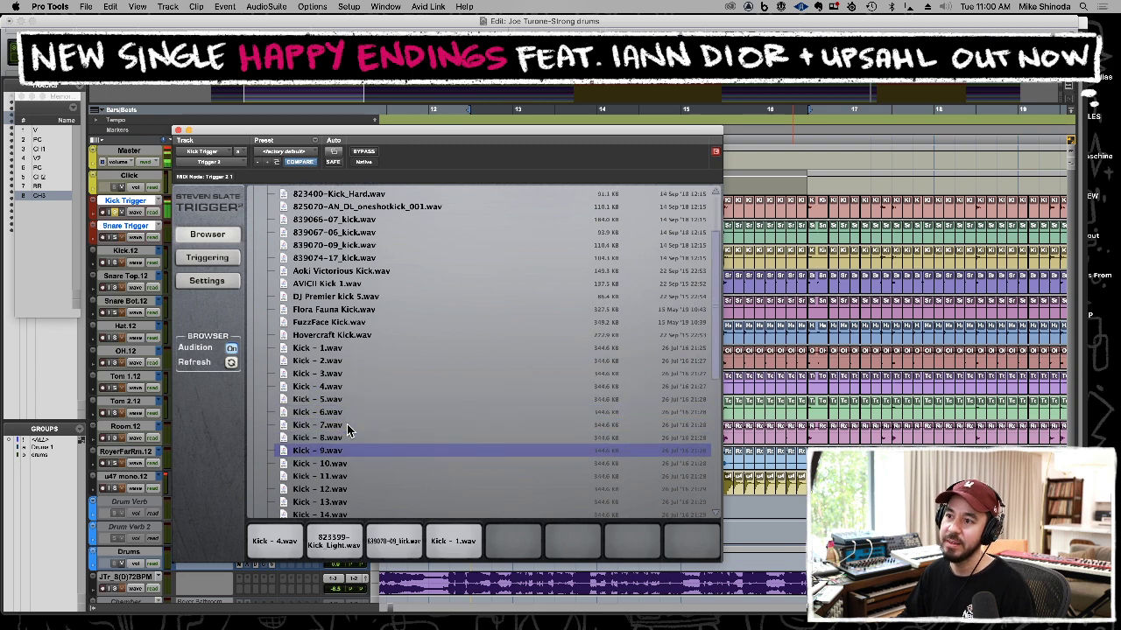
pyautogui.press('Down')
pyautogui.press('Down')
pyautogui.press('Down')
pyautogui.press('Down')
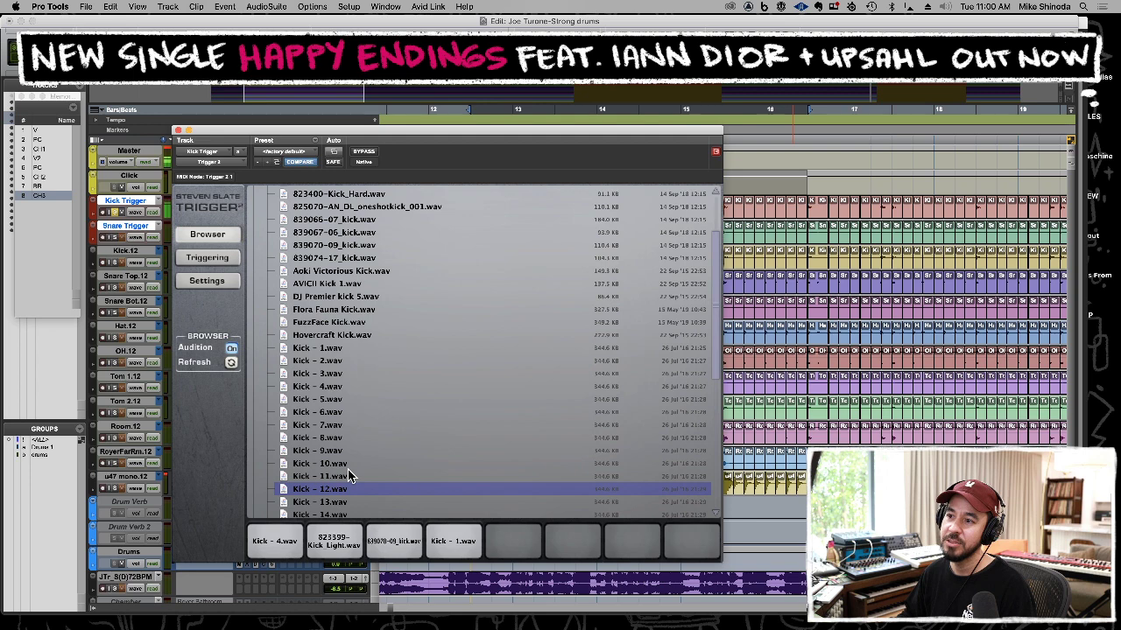
pyautogui.scroll(-2, 353, 484)
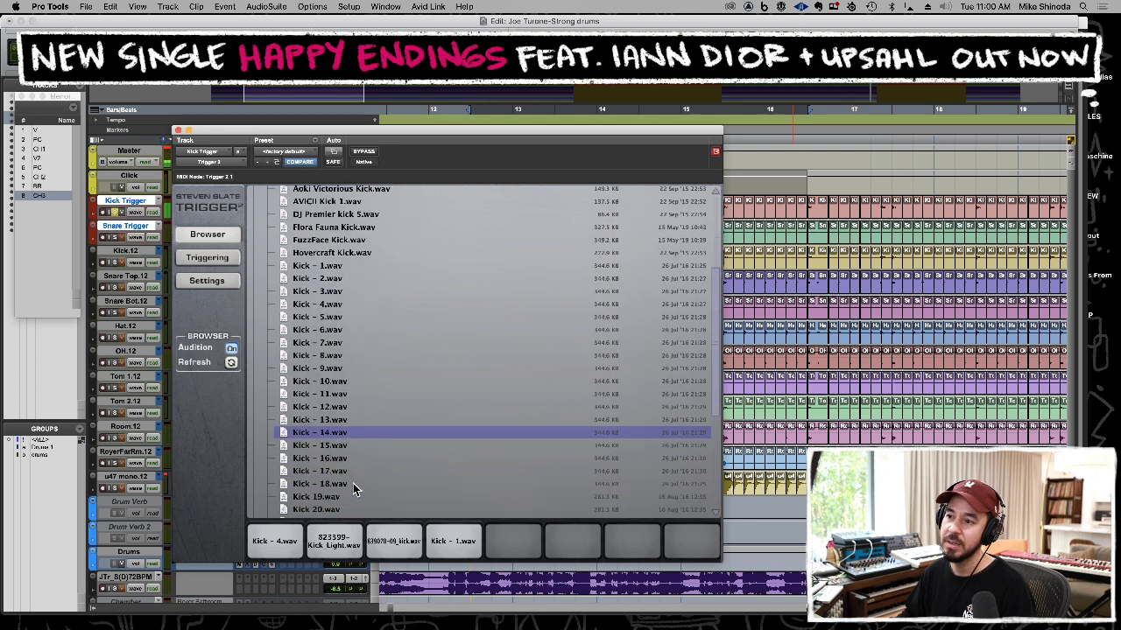
pyautogui.press('Down')
pyautogui.press('Down')
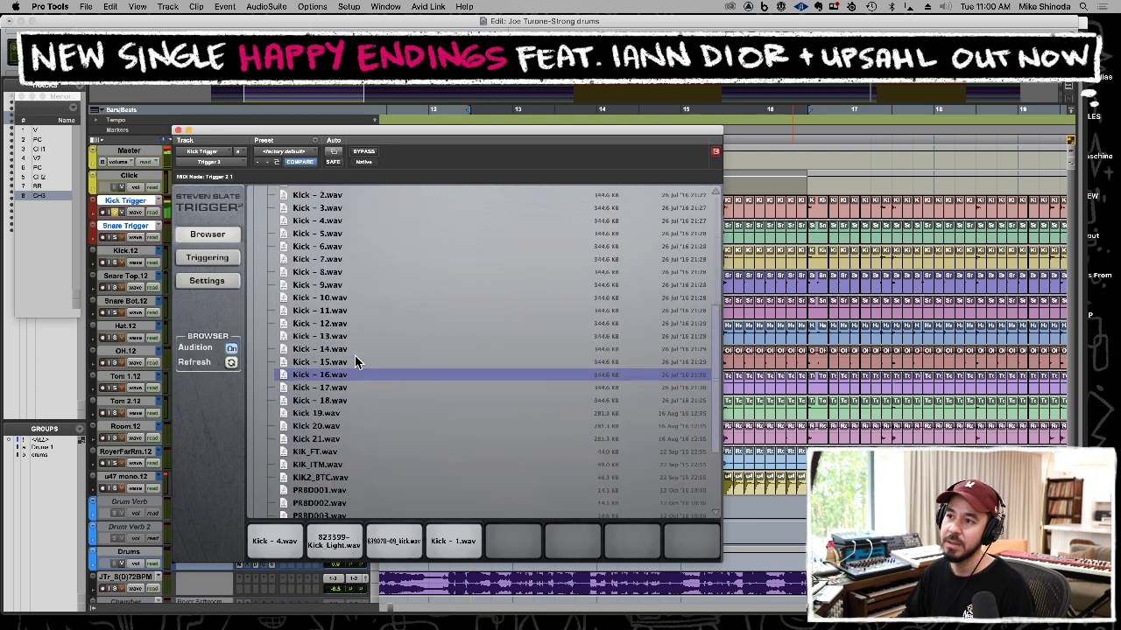
pyautogui.press('Down')
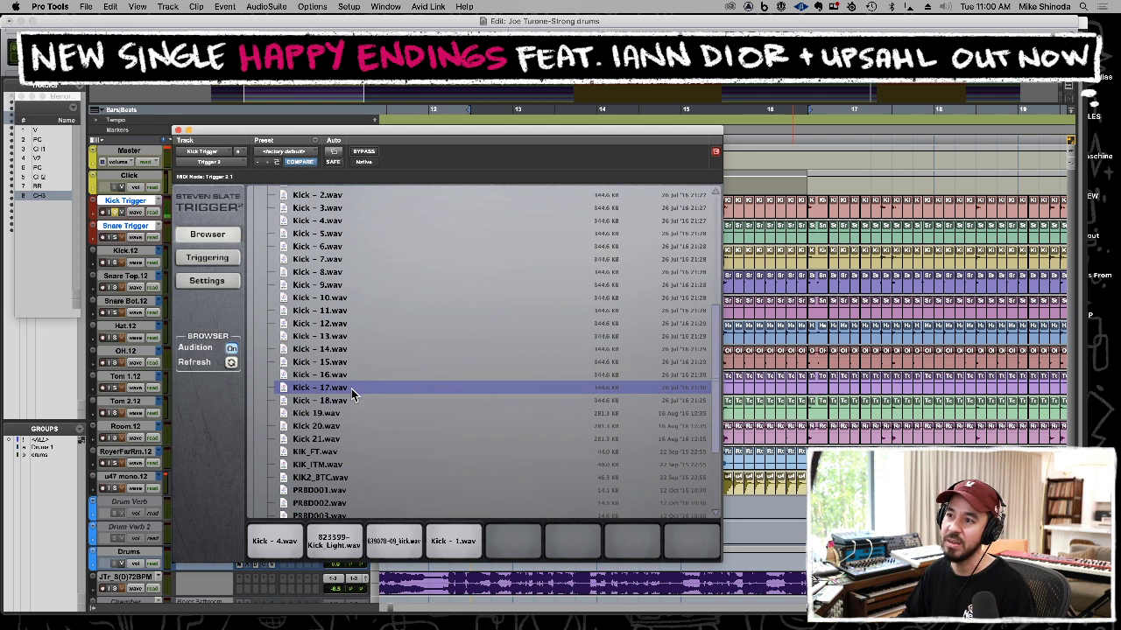
pyautogui.click(353, 398)
pyautogui.click(351, 412)
pyautogui.click(340, 402)
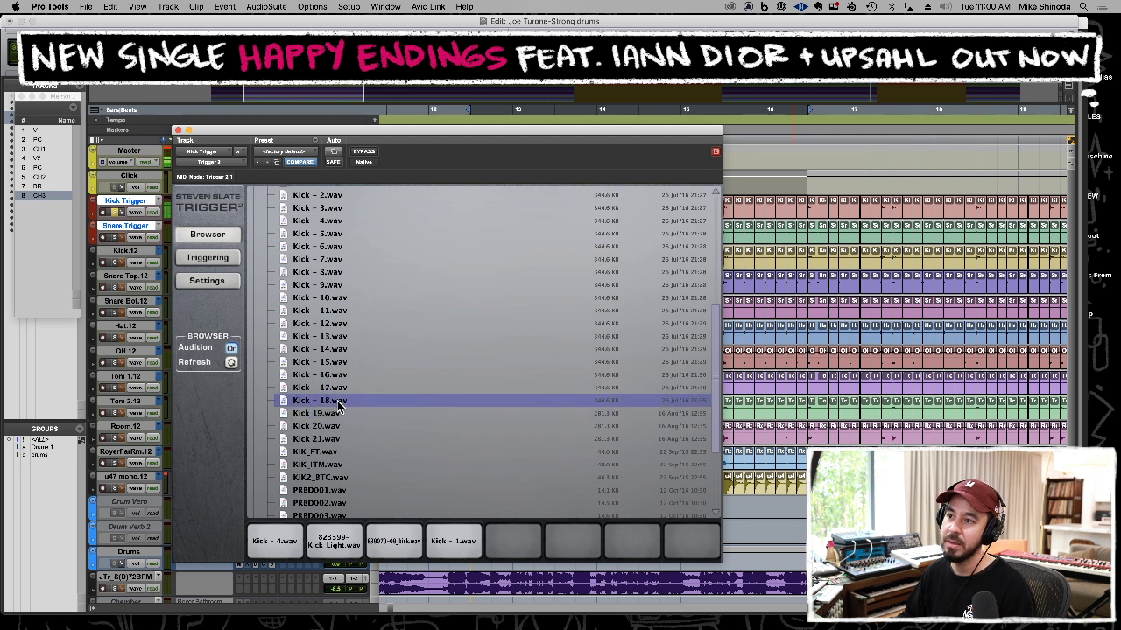
pyautogui.moveTo(337, 405); pyautogui.dragTo(516, 538)
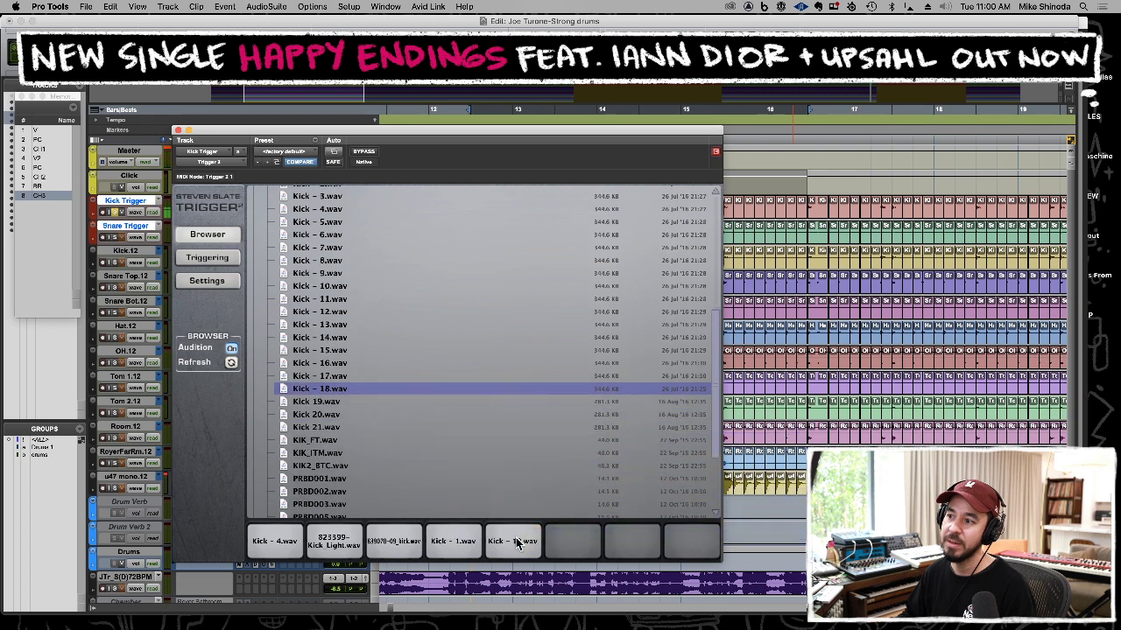
# Return to the triggering mixer, solo Kick - 4.wav, and solo the drum tracks with the drums group active.
pyautogui.click(214, 257)
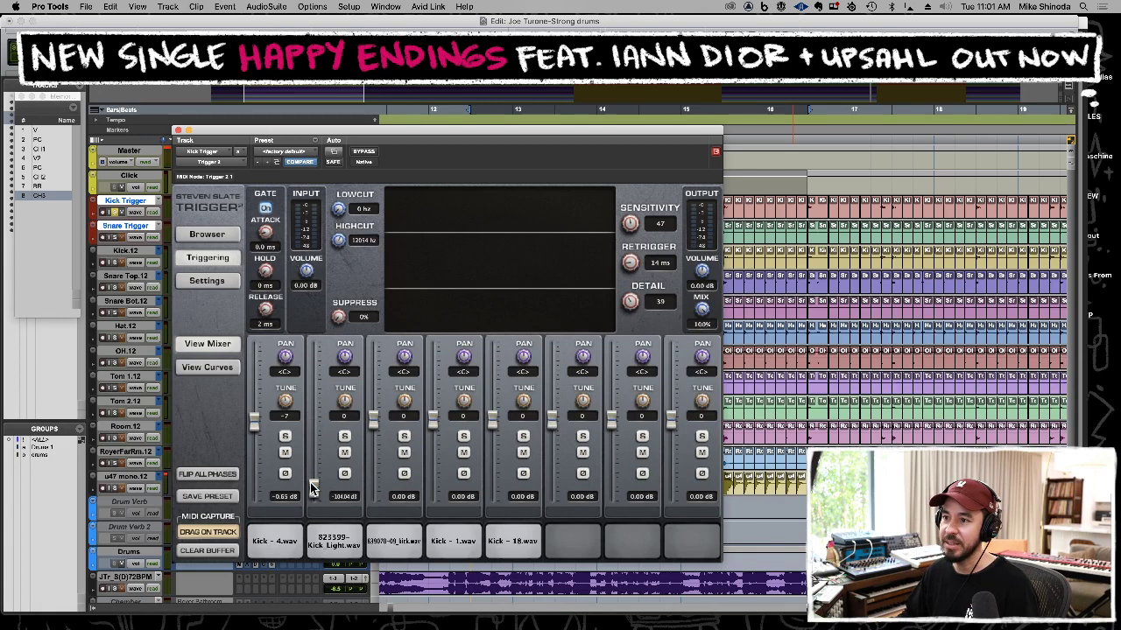
pyautogui.click(285, 437)
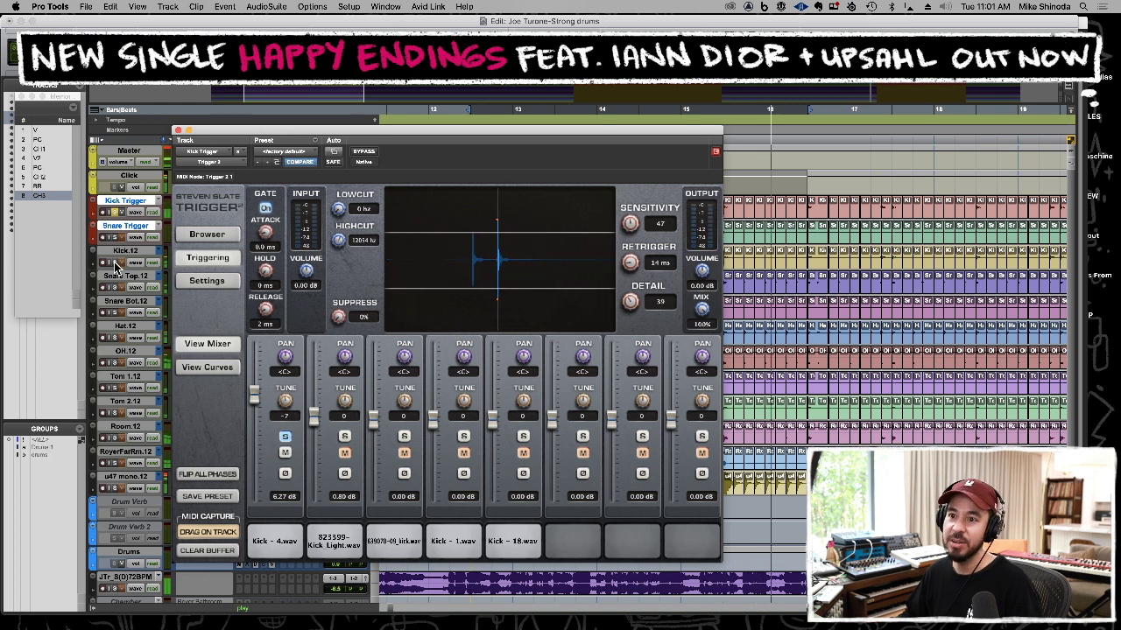
pyautogui.click(40, 455)
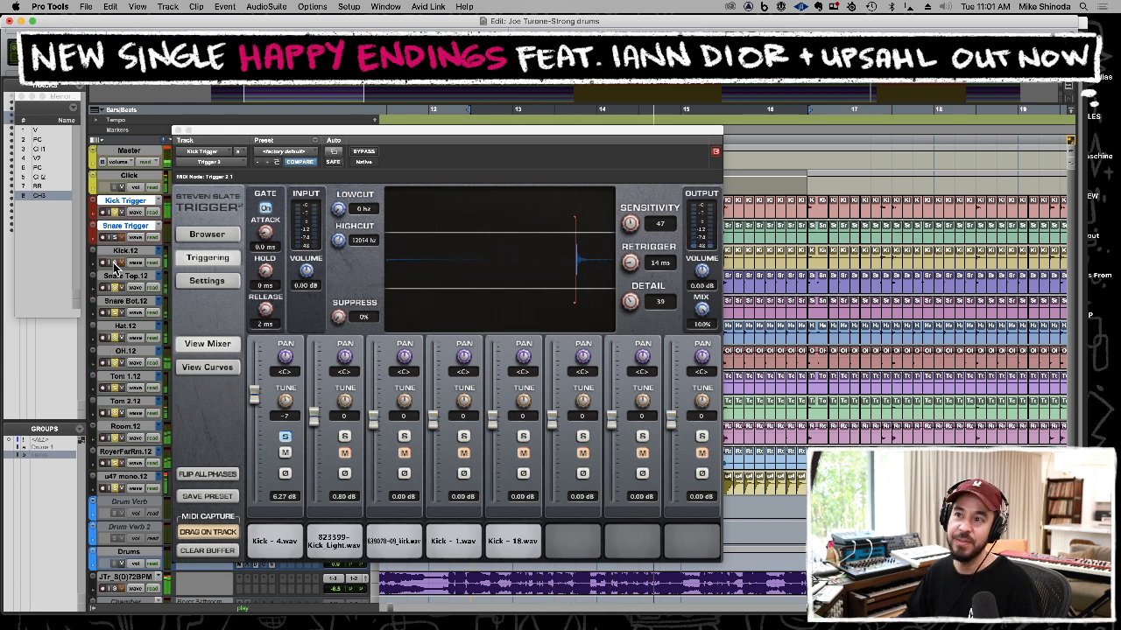
# Raise the Kick - 4.wav level to 7.78 dB and set the kick trigger's Detail to 26.
pyautogui.moveTo(254, 401); pyautogui.dragTo(257, 394)
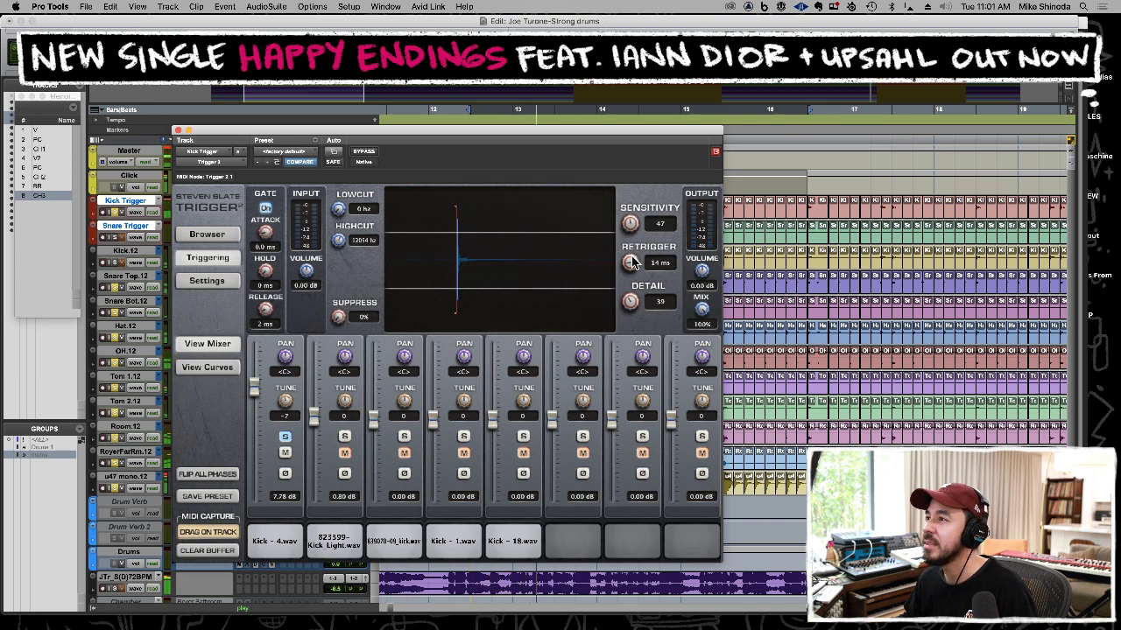
pyautogui.moveTo(629, 302); pyautogui.dragTo(627, 325)
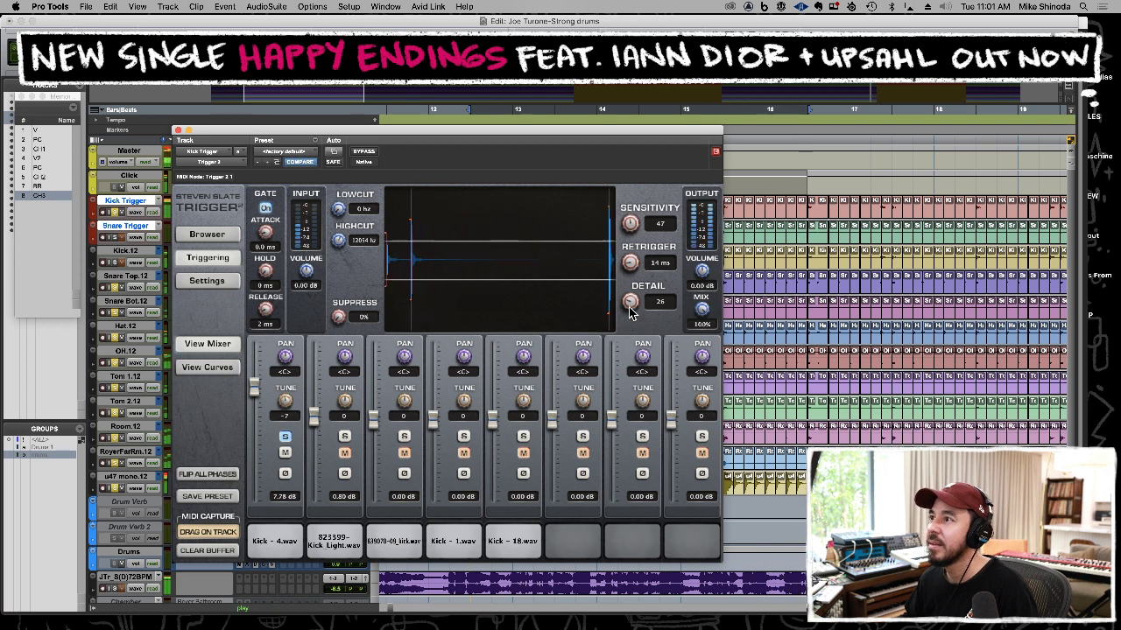
# Switch the solo from Kick - 4.wav to 823399-Kick_Light.wav and raise its level to 4.58 dB.
pyautogui.click(289, 437)
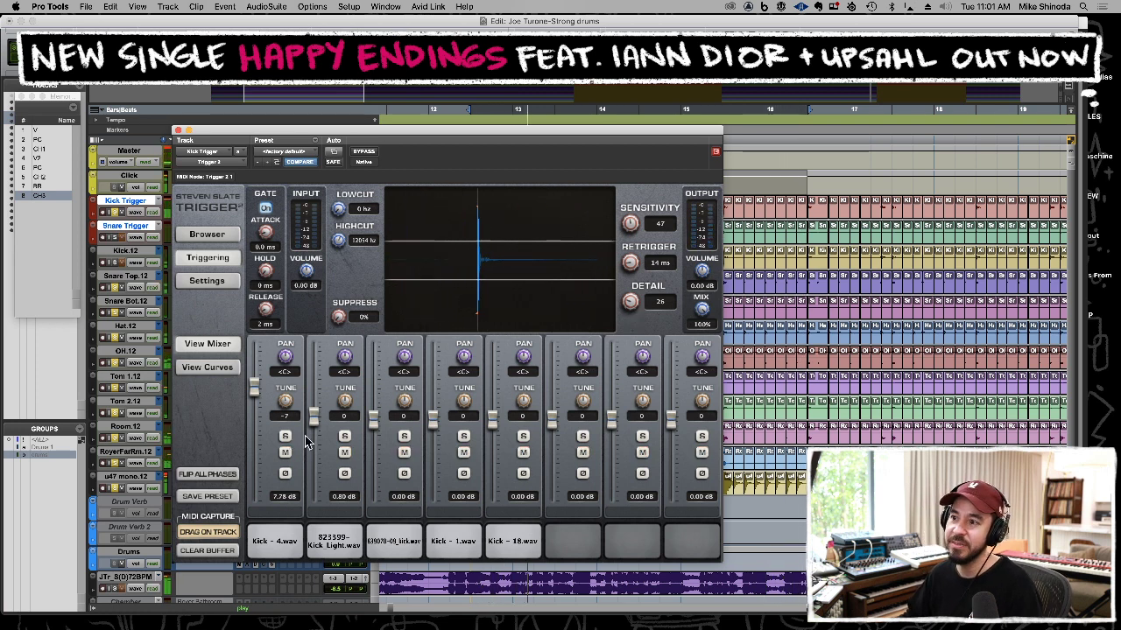
pyautogui.click(344, 436)
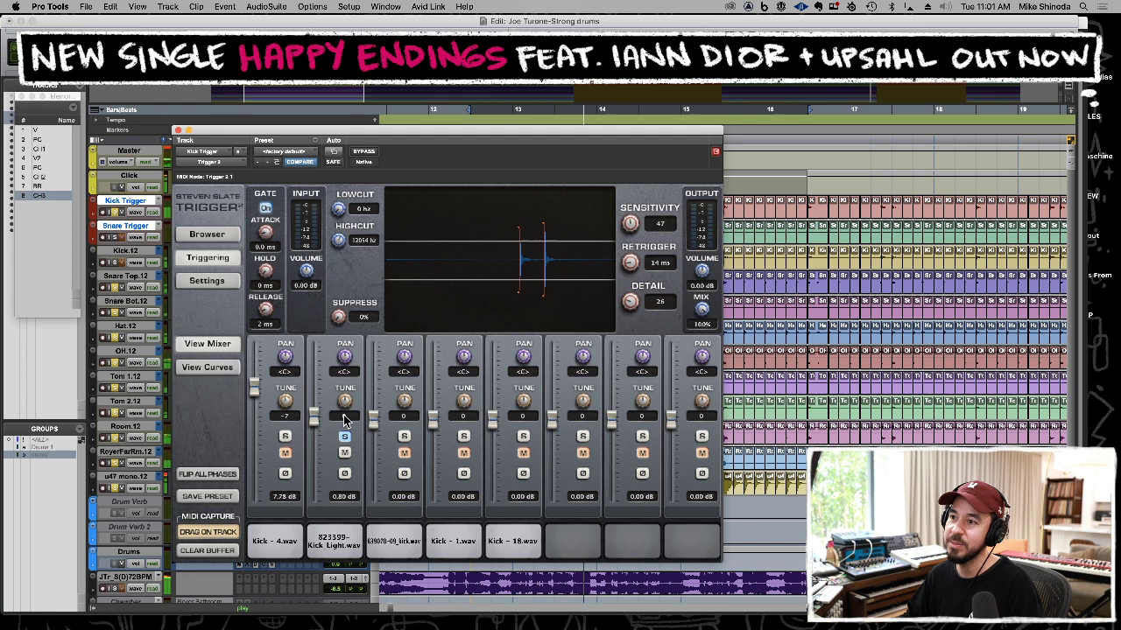
pyautogui.moveTo(313, 429)
pyautogui.mouseDown()
pyautogui.moveTo(317, 403)
pyautogui.moveTo(317, 413)
pyautogui.mouseUp()
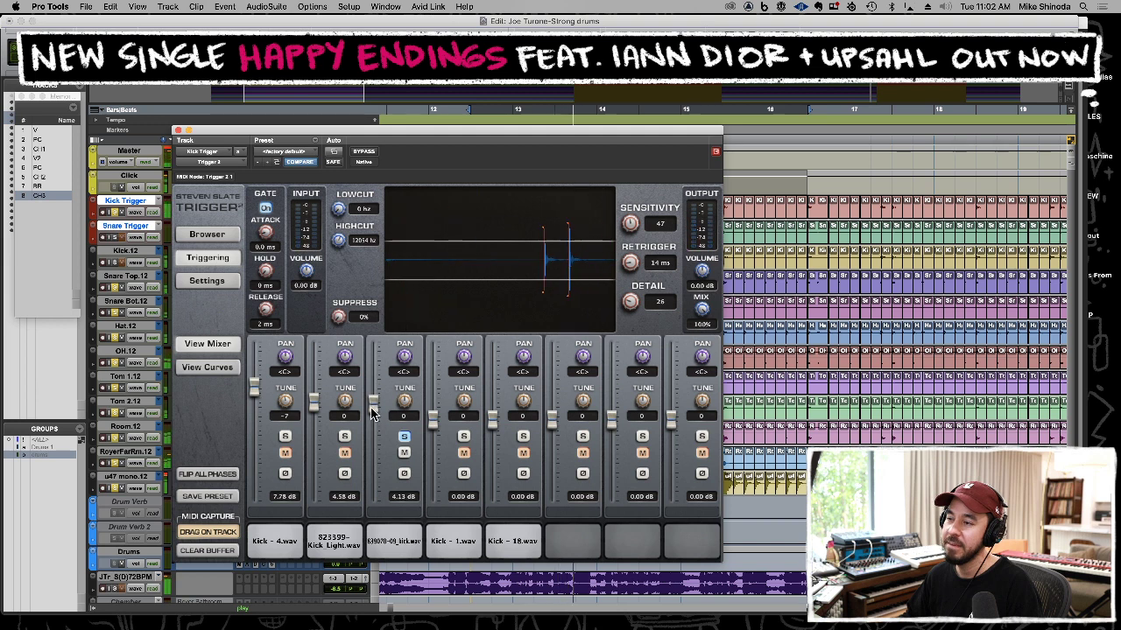
# Try 839070-09_kick.wav soloed at 8.64 dB, pull its level down to -inf, and unsolo it.
pyautogui.moveTo(371, 414); pyautogui.dragTo(376, 391)
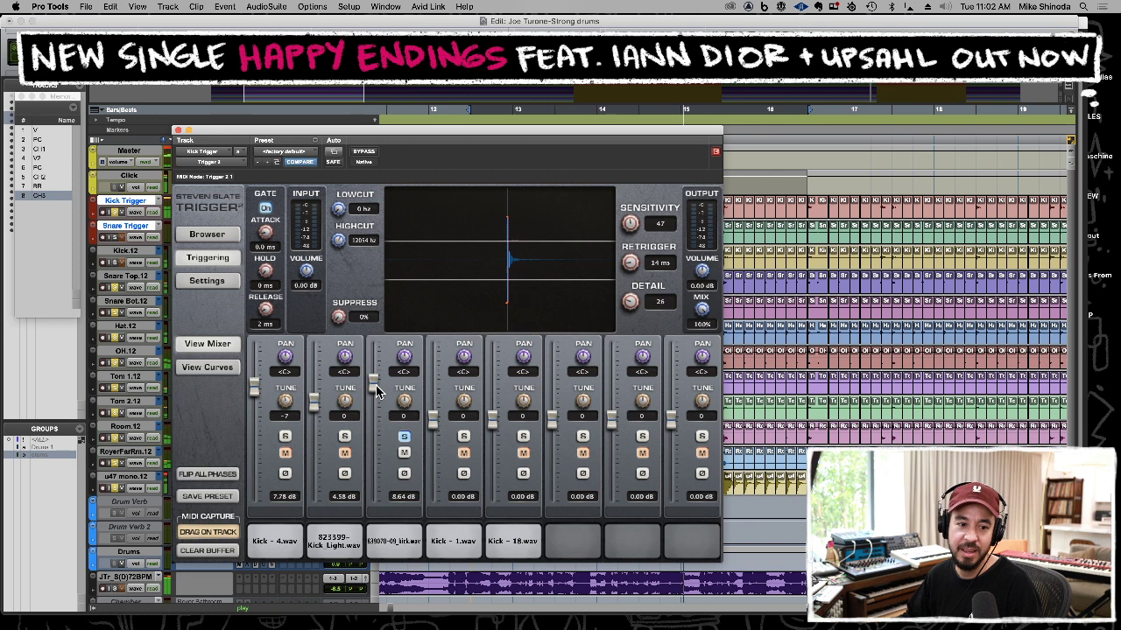
pyautogui.moveTo(377, 392); pyautogui.dragTo(376, 497)
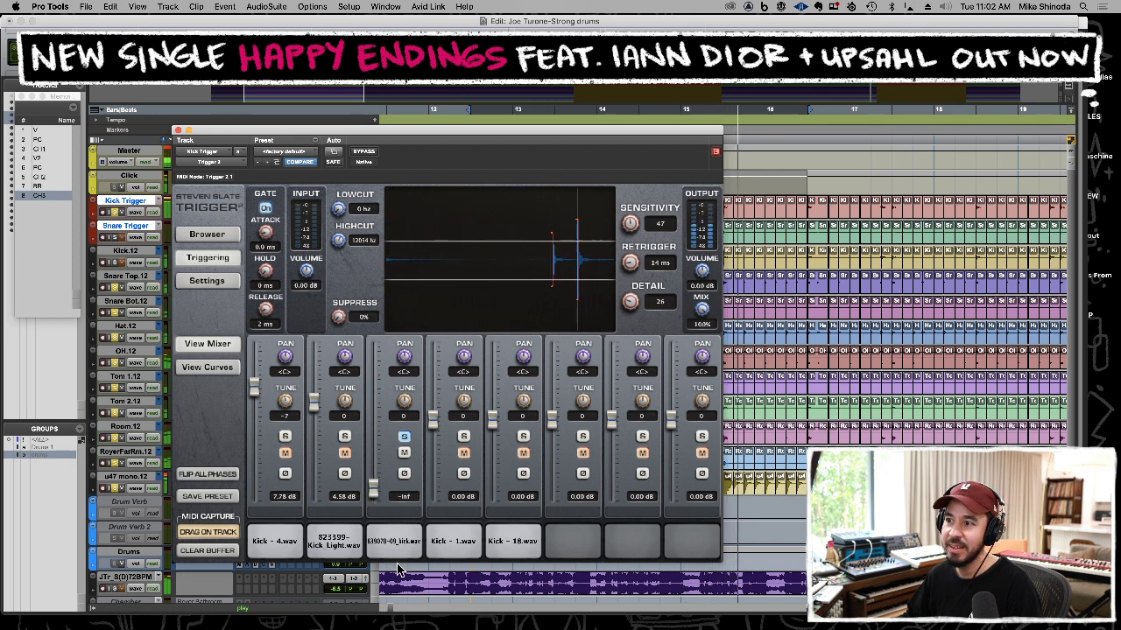
pyautogui.click(404, 437)
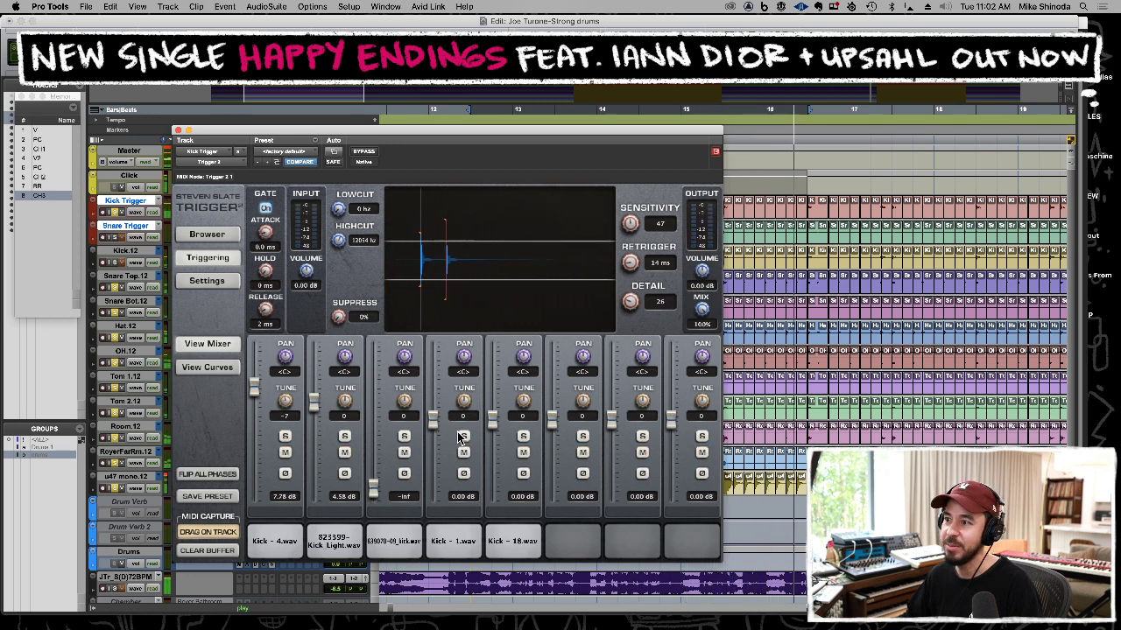
# Solo Kick - 1.wav, compare it with the live drums at different levels, and set it to 6.86 dB.
pyautogui.moveTo(435, 418); pyautogui.dragTo(440, 405)
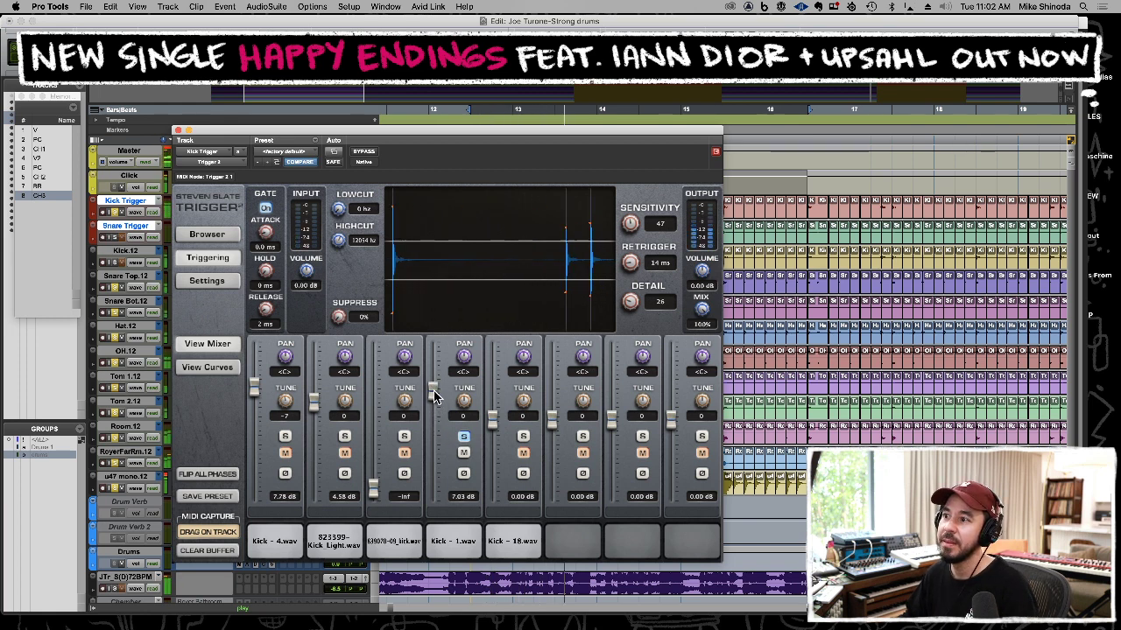
pyautogui.moveTo(437, 400); pyautogui.dragTo(437, 388)
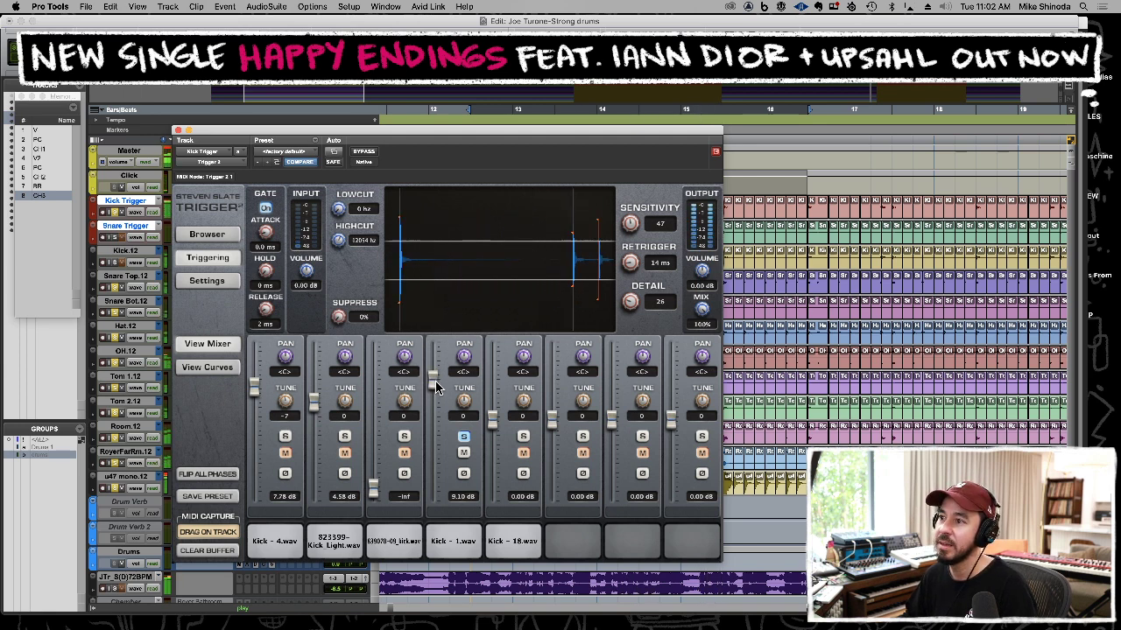
pyautogui.click(115, 263)
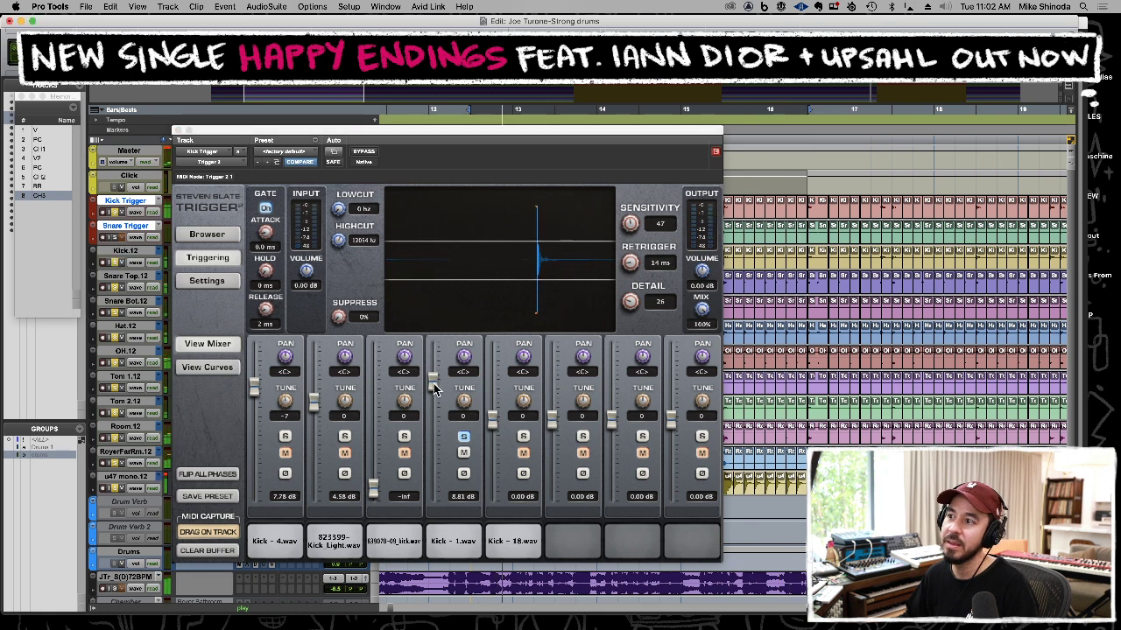
pyautogui.moveTo(432, 383); pyautogui.dragTo(435, 398)
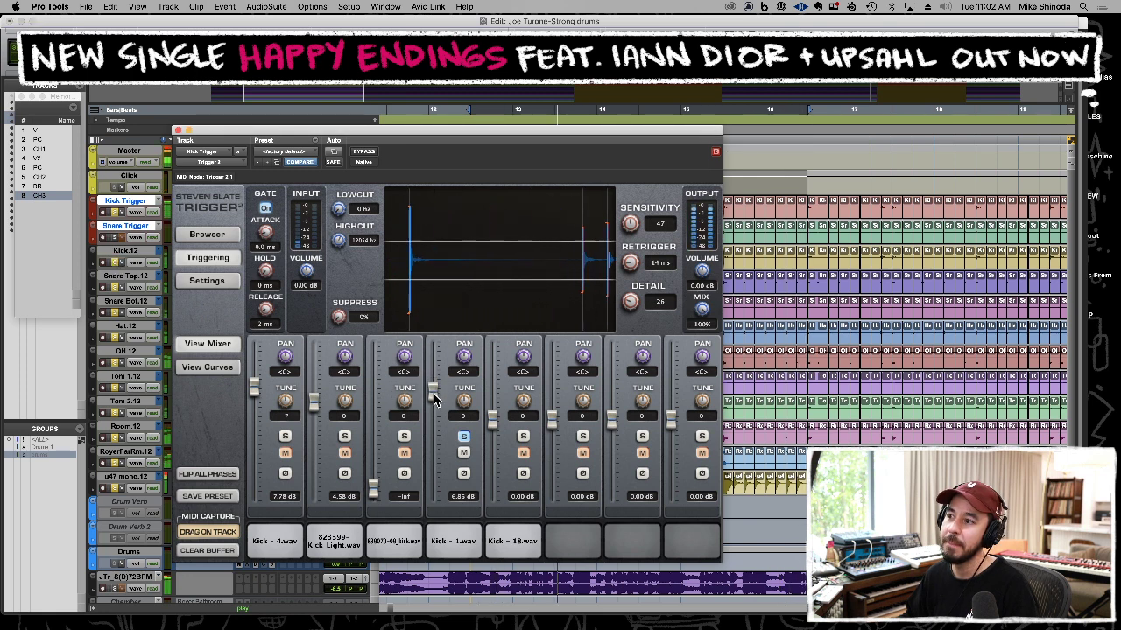
# Solo Kick - 18.wav and set its level to 9.36 dB, and switch the solo back to 823399-Kick_Light.wav.
pyautogui.click(522, 436)
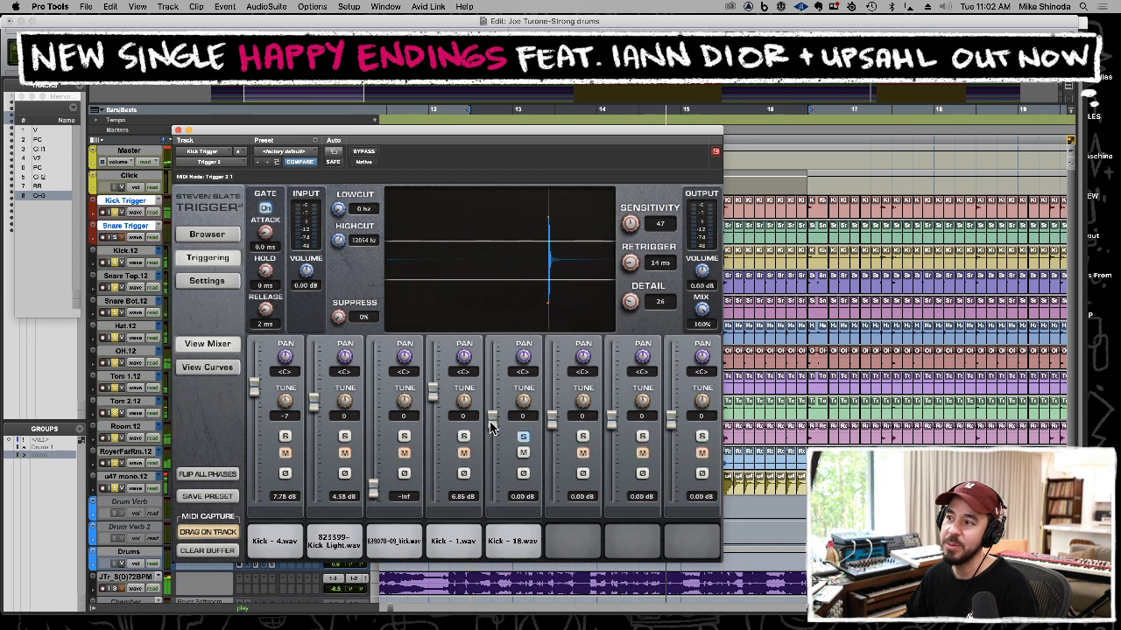
pyautogui.moveTo(493, 396); pyautogui.dragTo(490, 379)
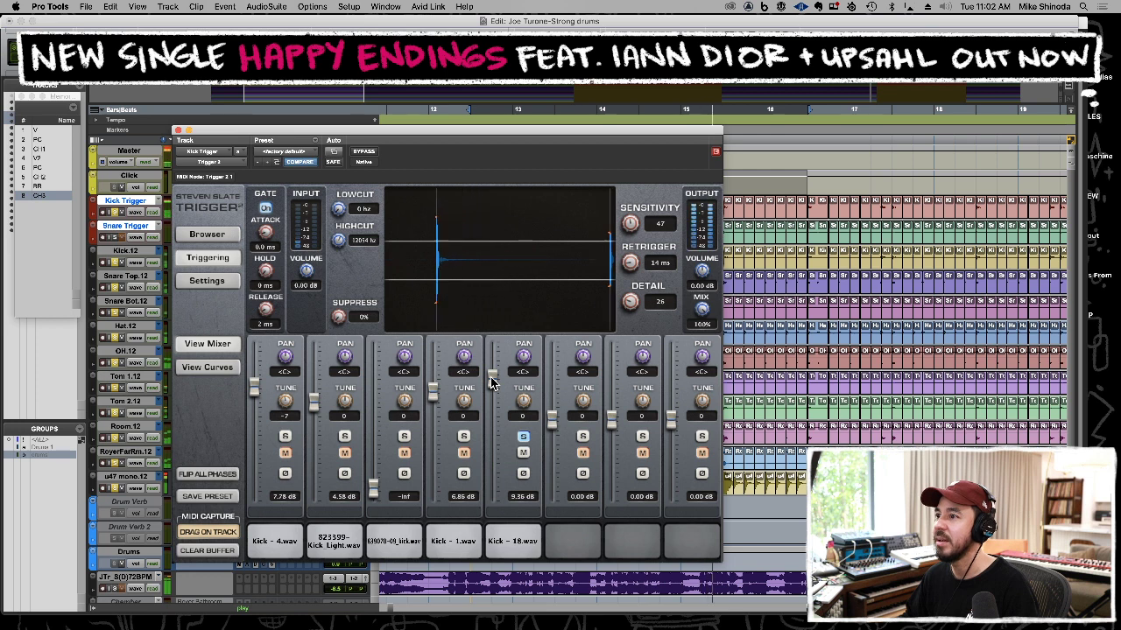
pyautogui.click(523, 436)
pyautogui.click(523, 436)
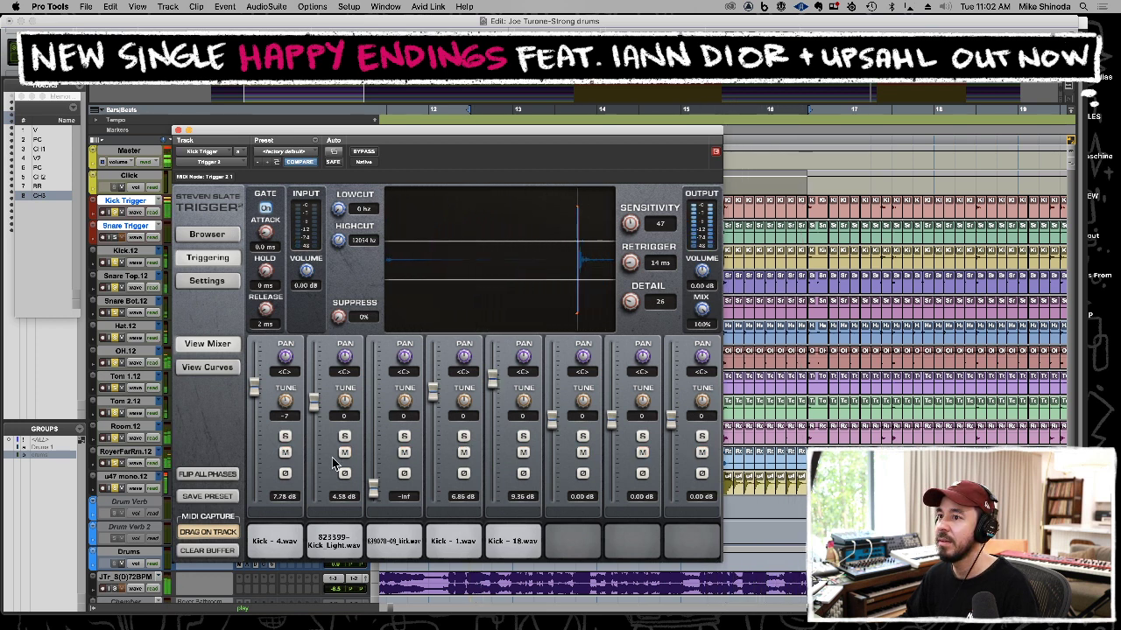
pyautogui.click(345, 437)
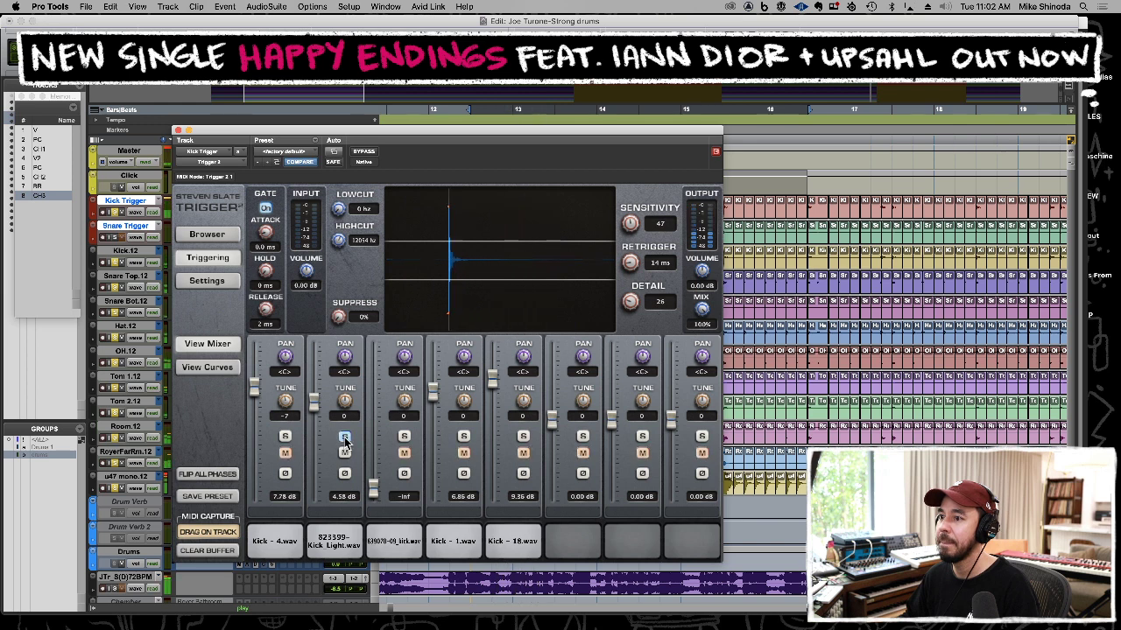
# Switch the solo to Kick - 4.wav, pull 823399-Kick_Light.wav down to -inf, and solo Kick - 18.wav together with Kick - 4.wav.
pyautogui.click(285, 436)
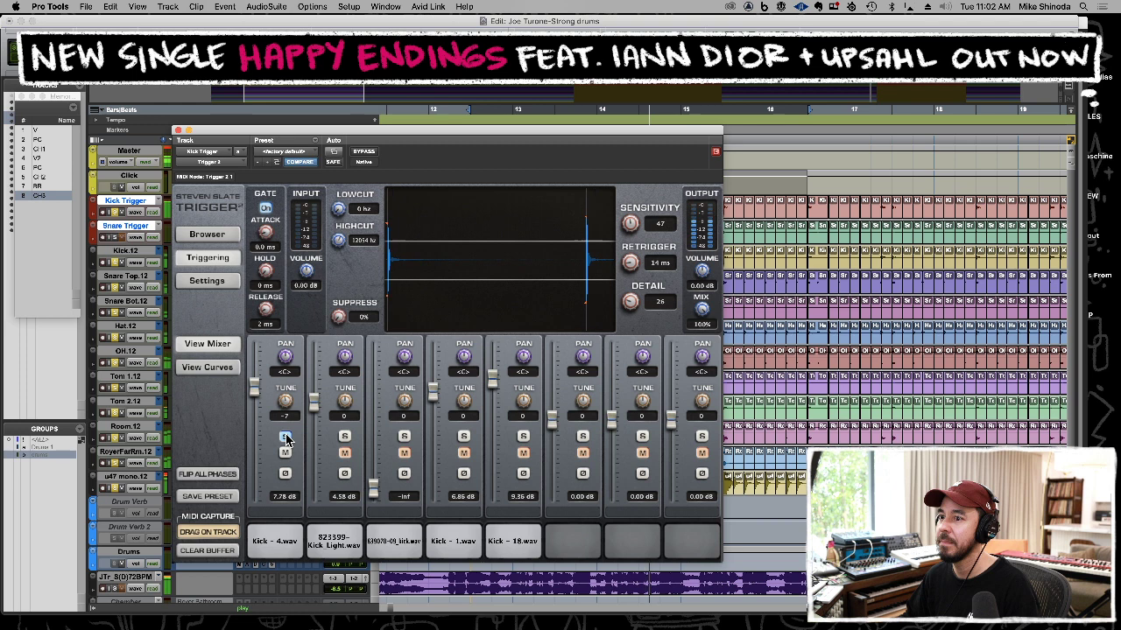
pyautogui.moveTo(312, 489); pyautogui.dragTo(315, 548)
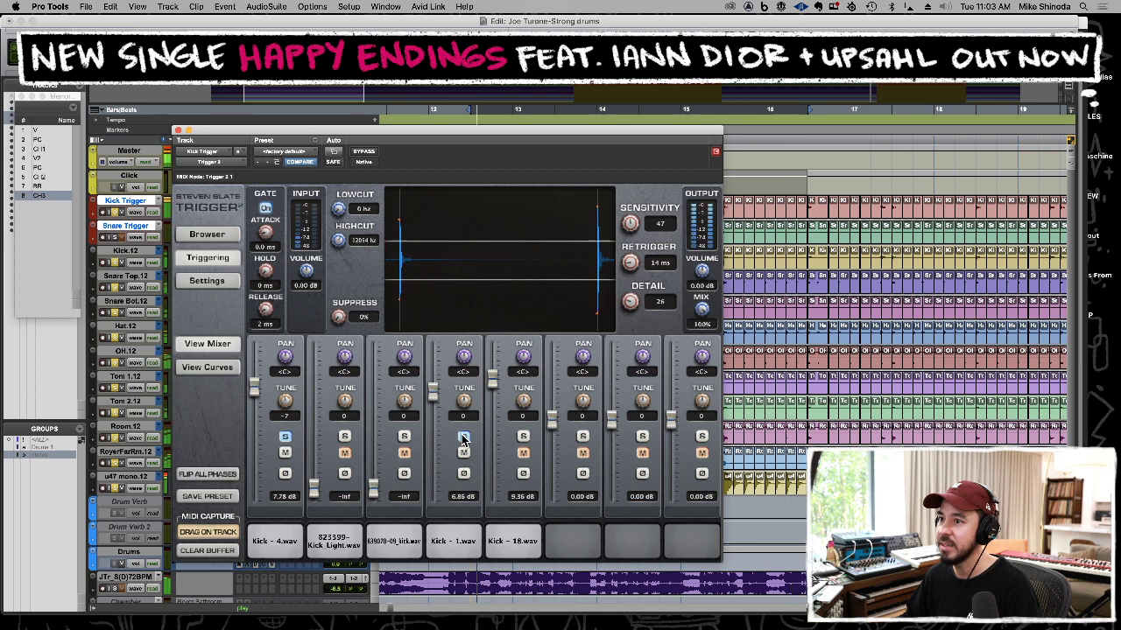
pyautogui.click(461, 435)
pyautogui.click(523, 437)
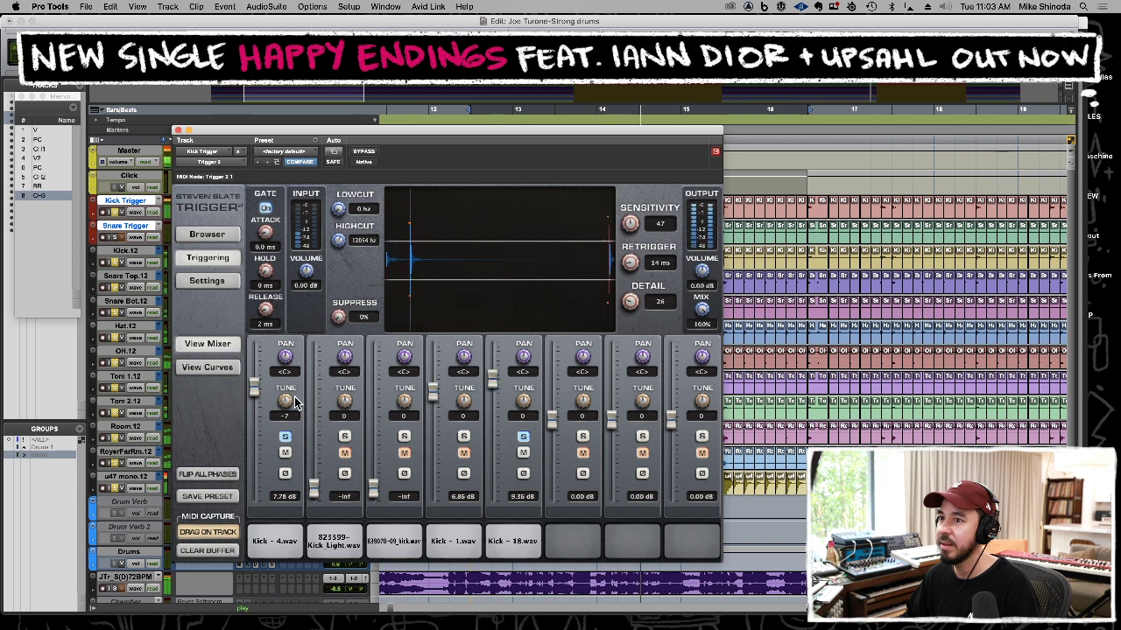
# Set Kick - 4.wav to 6.41 dB and Kick - 1.wav to -inf, reduce the trigger sensitivity to 35, and close the plug-in.
pyautogui.moveTo(255, 399); pyautogui.dragTo(254, 401)
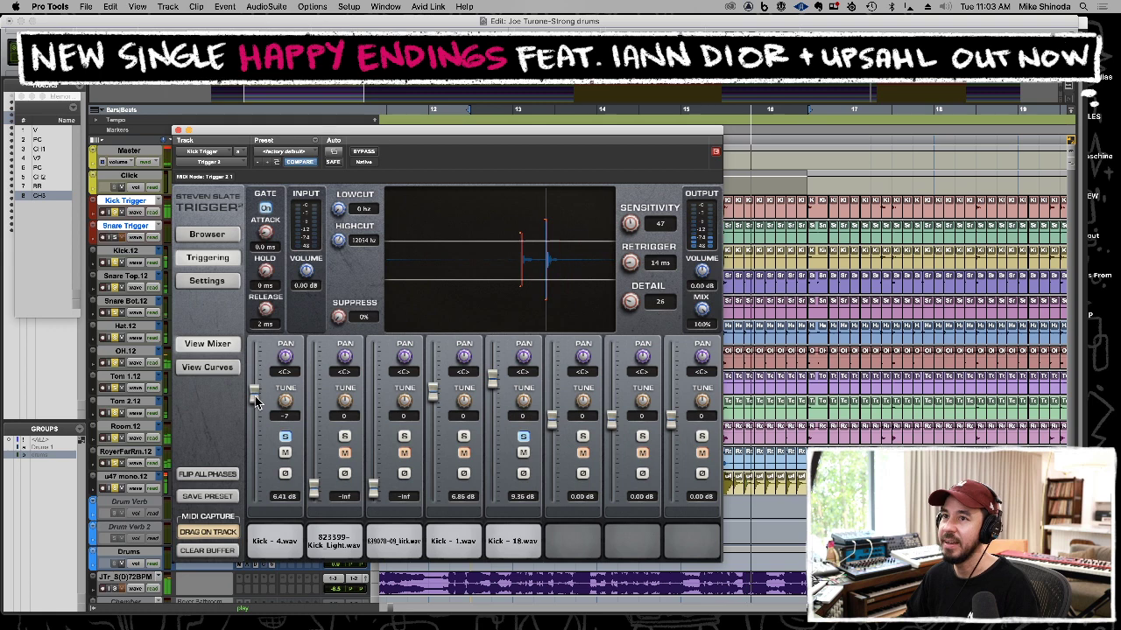
pyautogui.moveTo(432, 392); pyautogui.dragTo(443, 520)
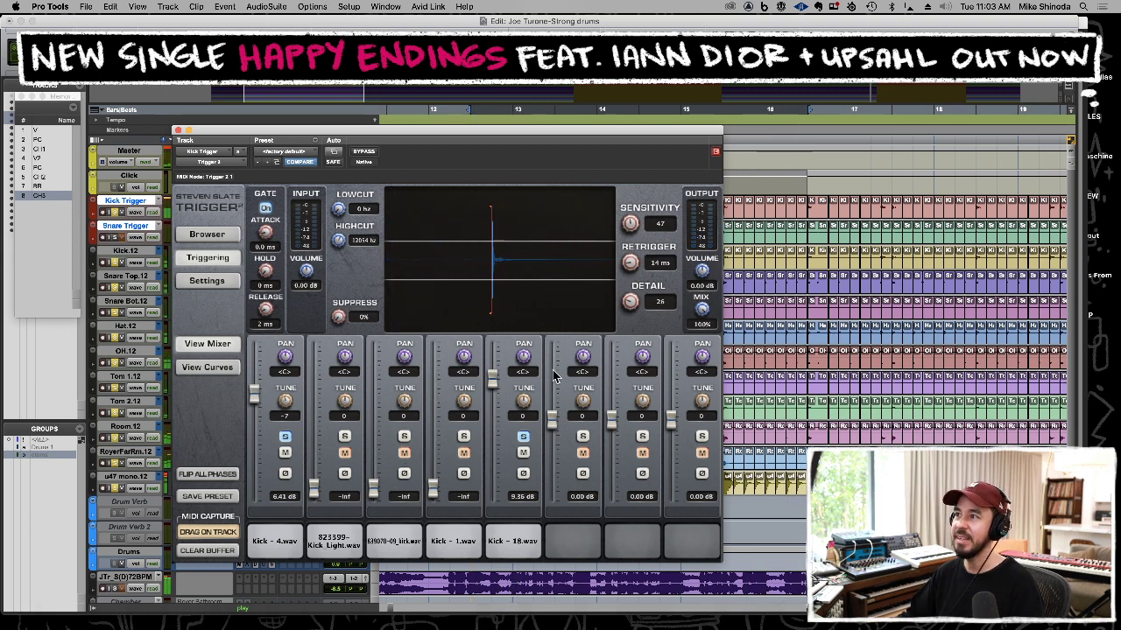
pyautogui.moveTo(628, 226); pyautogui.dragTo(627, 247)
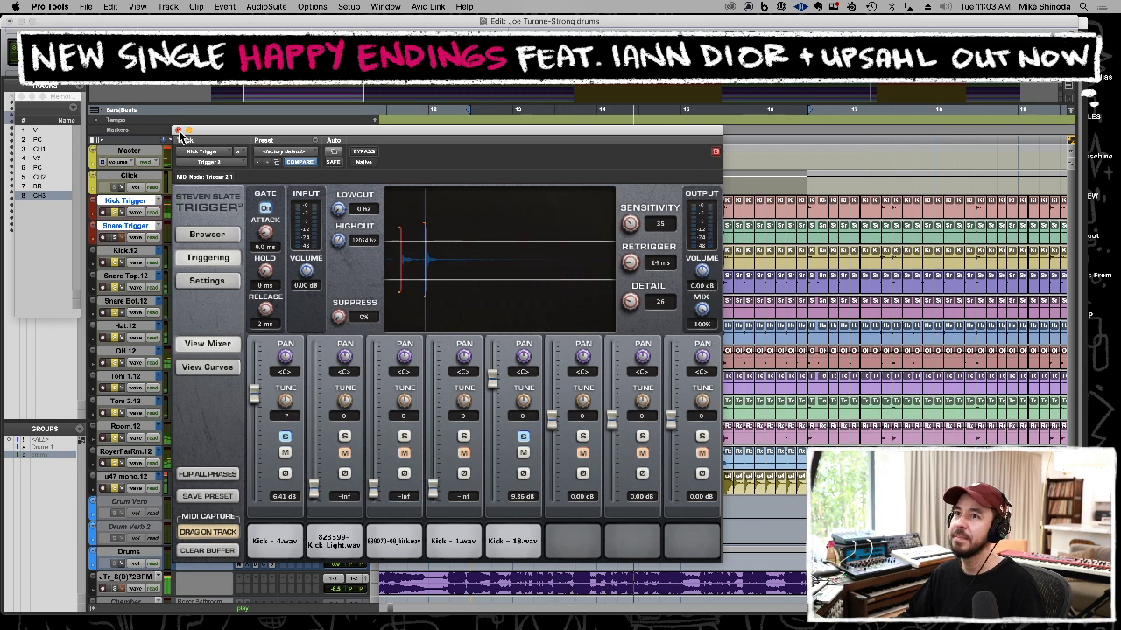
pyautogui.click(179, 131)
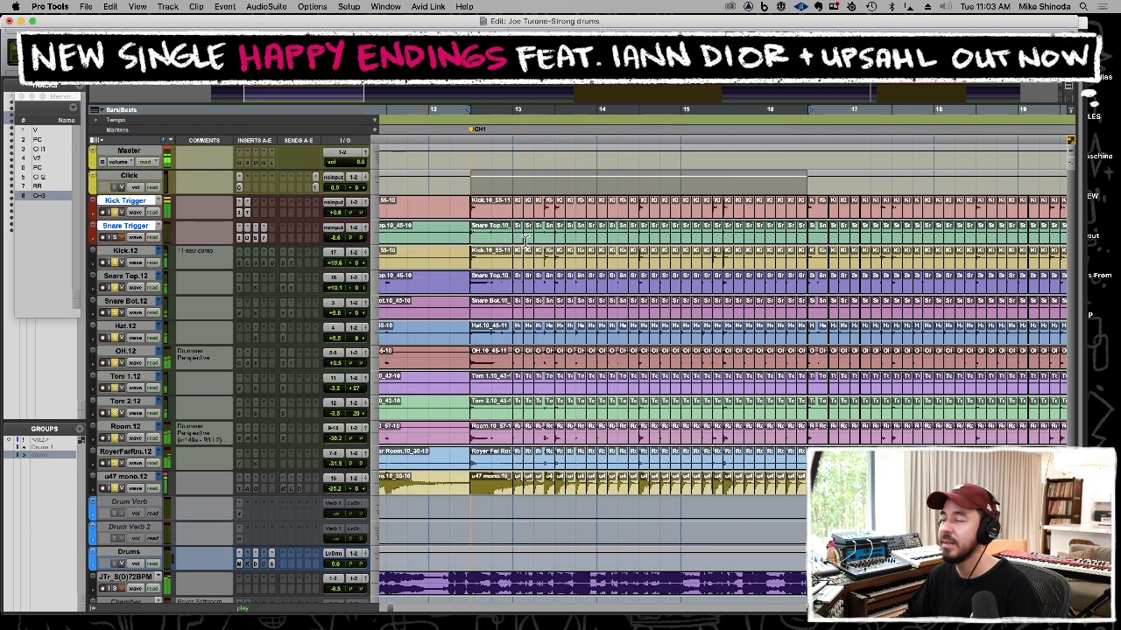
# Trim the clip boundary just before the kick hit between 13|2 and 13|3 slightly earlier across the drum and trigger tracks.
pyautogui.click(526, 242)
pyautogui.press('t')
pyautogui.press('t')
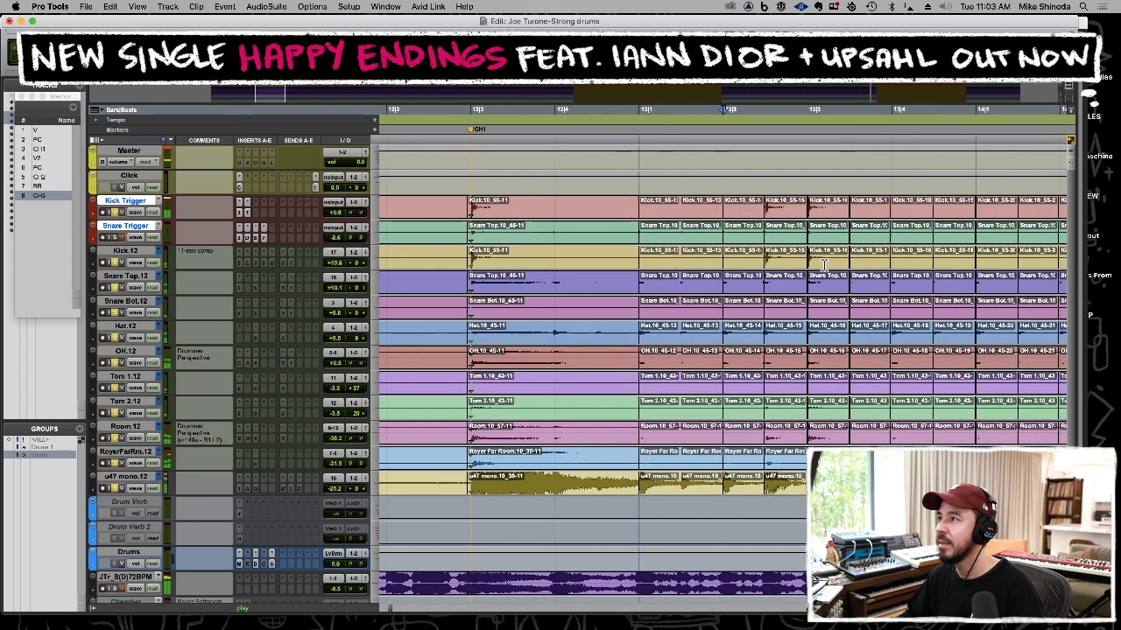
pyautogui.press('super+bracketright')
pyautogui.press('super+bracketright')
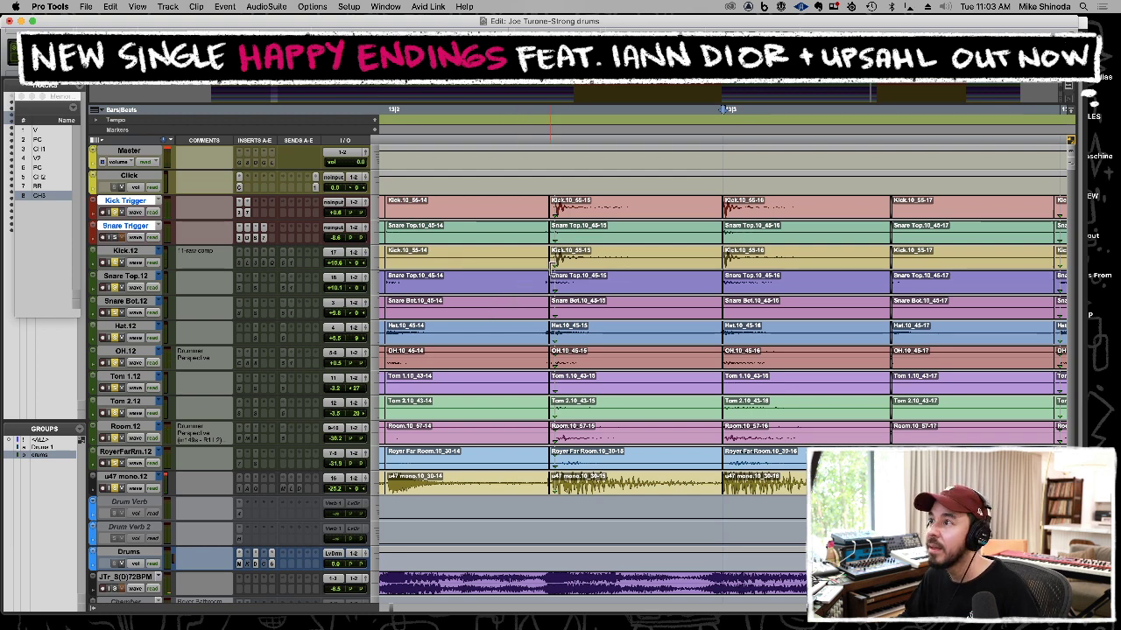
pyautogui.moveTo(556, 263); pyautogui.dragTo(548, 267)
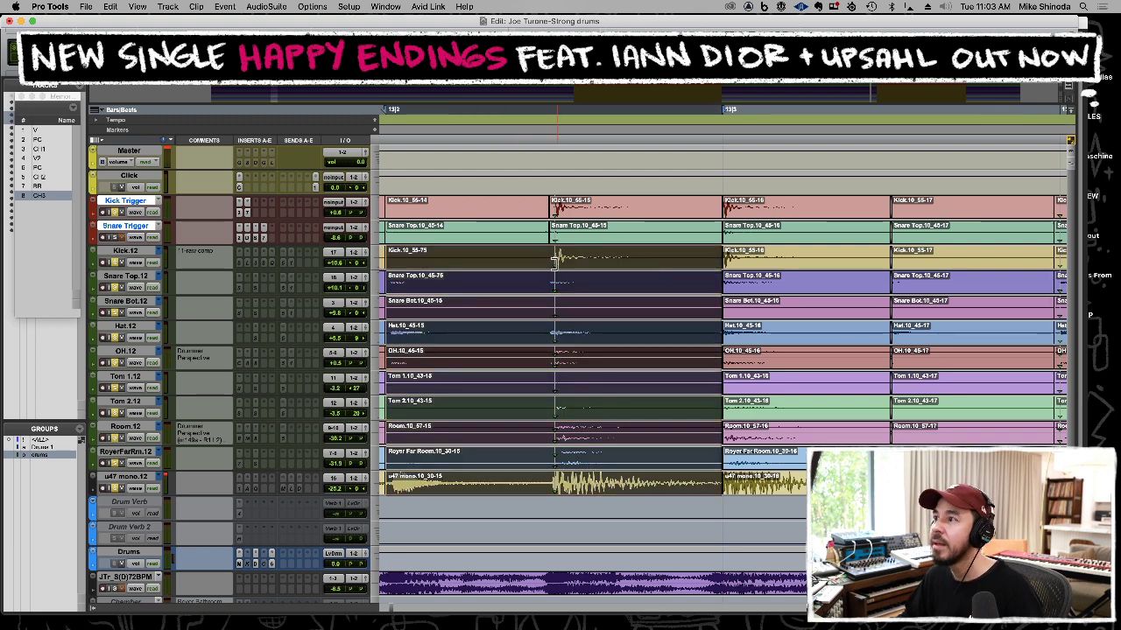
pyautogui.press('super+z')
pyautogui.moveTo(555, 254); pyautogui.dragTo(537, 220)
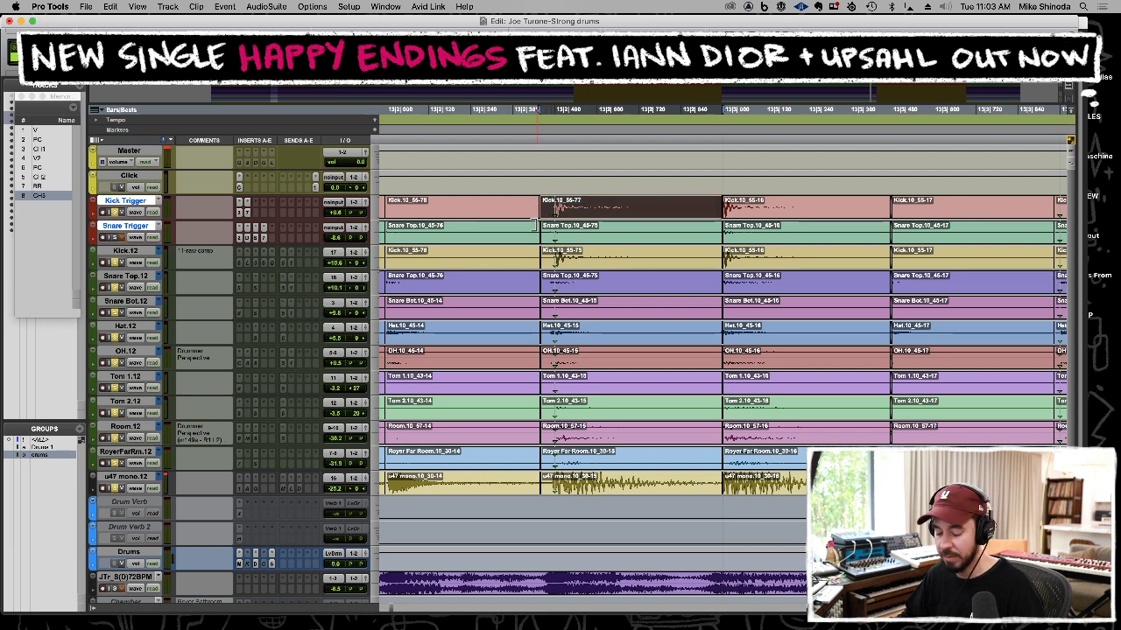
# Play back from just before the trimmed kick clip to check that hit in the CH1 section.
pyautogui.click(490, 238)
pyautogui.press('space')
pyautogui.press('r')
pyautogui.press('r')
pyautogui.press('r')
pyautogui.press('r')
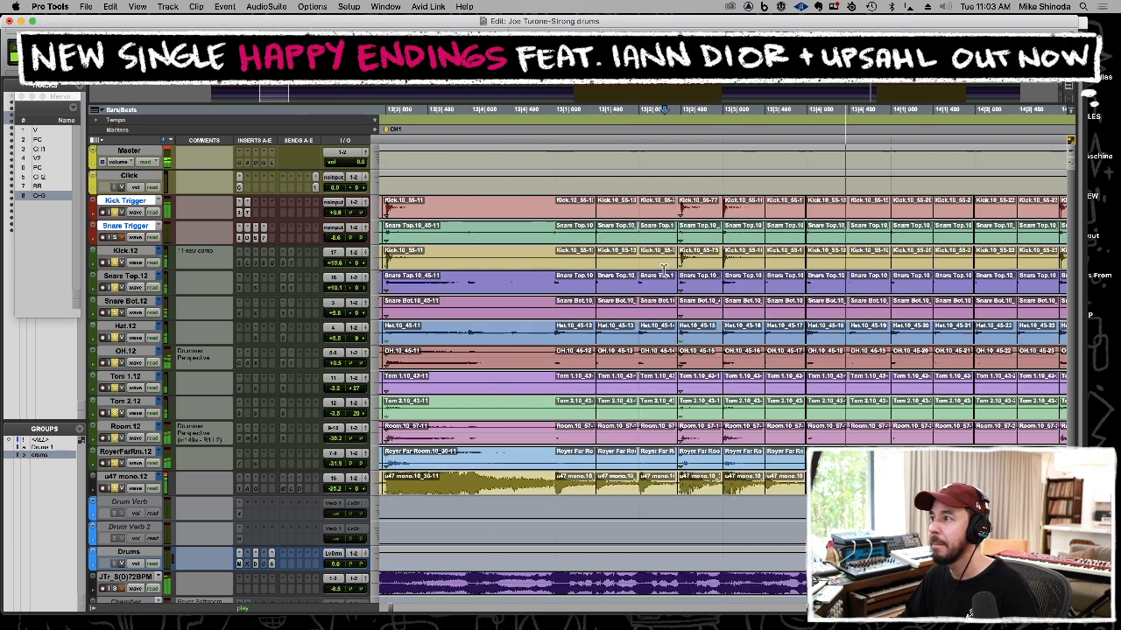
# Select the Kick Trigger clips at the start of the V2 section, from about bar 22 to bar 26, for playback.
pyautogui.press('super+bracketleft')
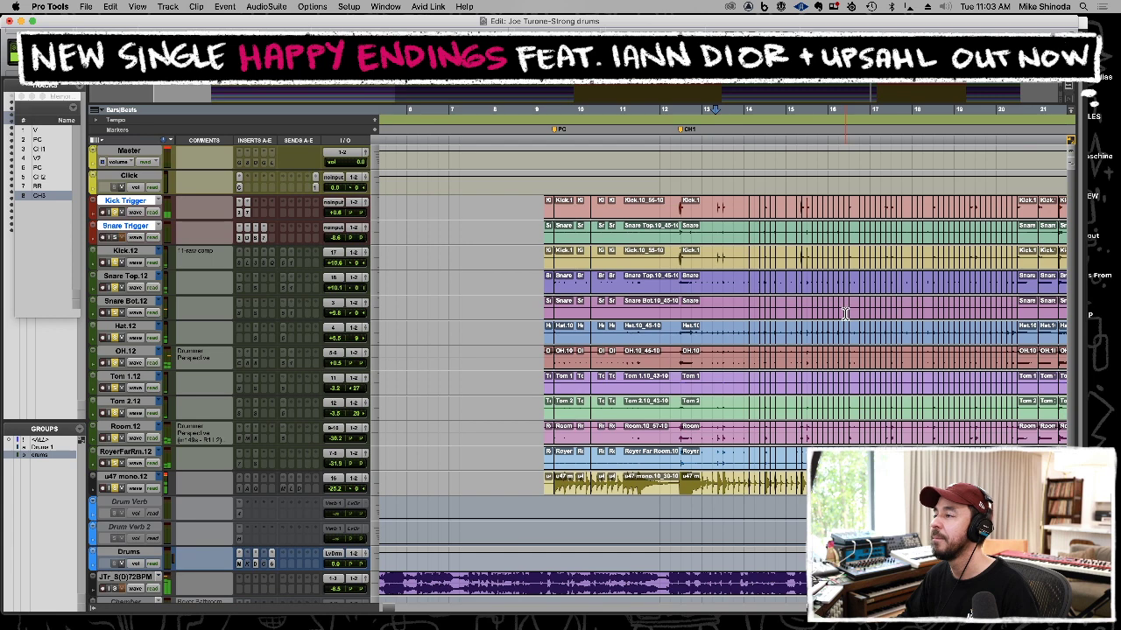
pyautogui.press('super+bracketleft')
pyautogui.press('super+bracketright')
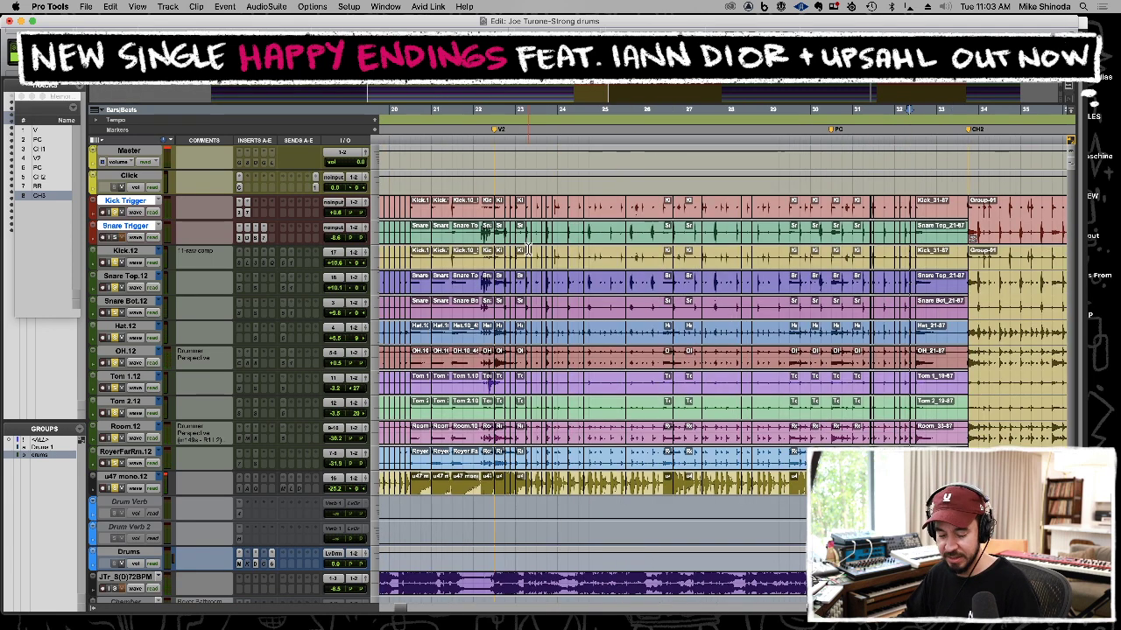
pyautogui.moveTo(505, 207); pyautogui.dragTo(638, 210)
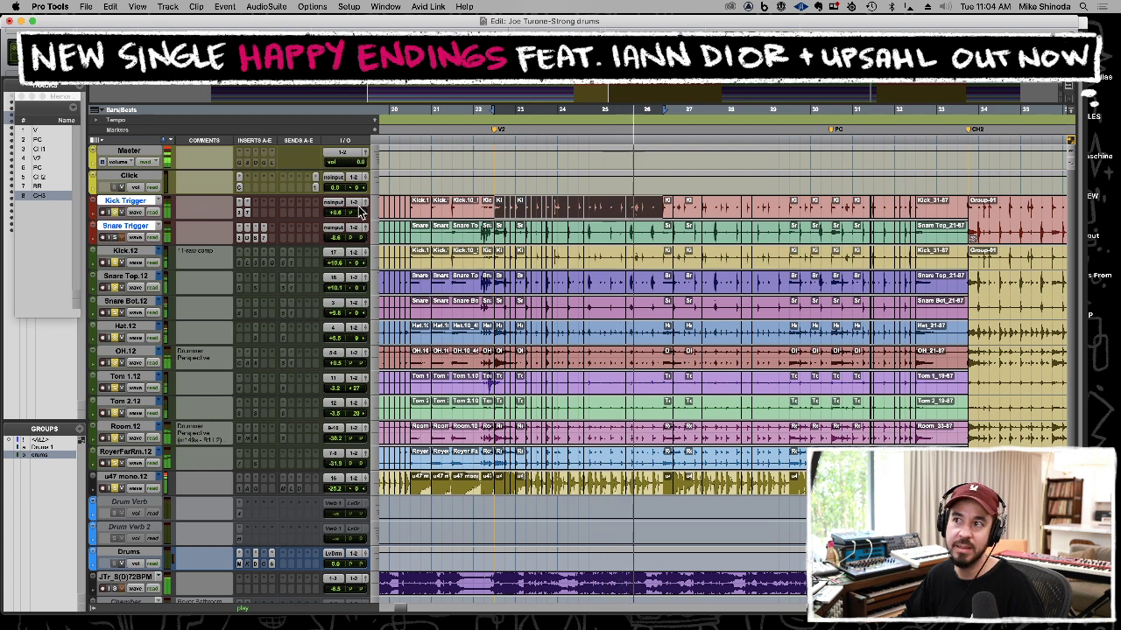
# Lower the Kick Trigger track's volume to -7.3 dB and inspect its EQ3 7-Band settings.
pyautogui.moveTo(337, 212); pyautogui.dragTo(338, 224)
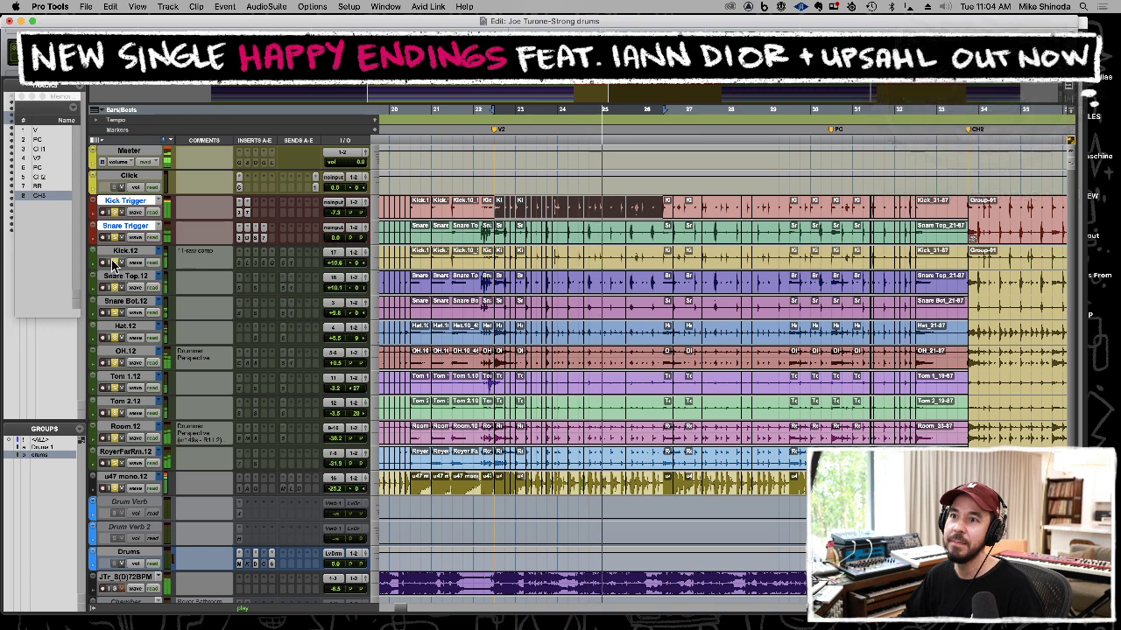
pyautogui.click(248, 216)
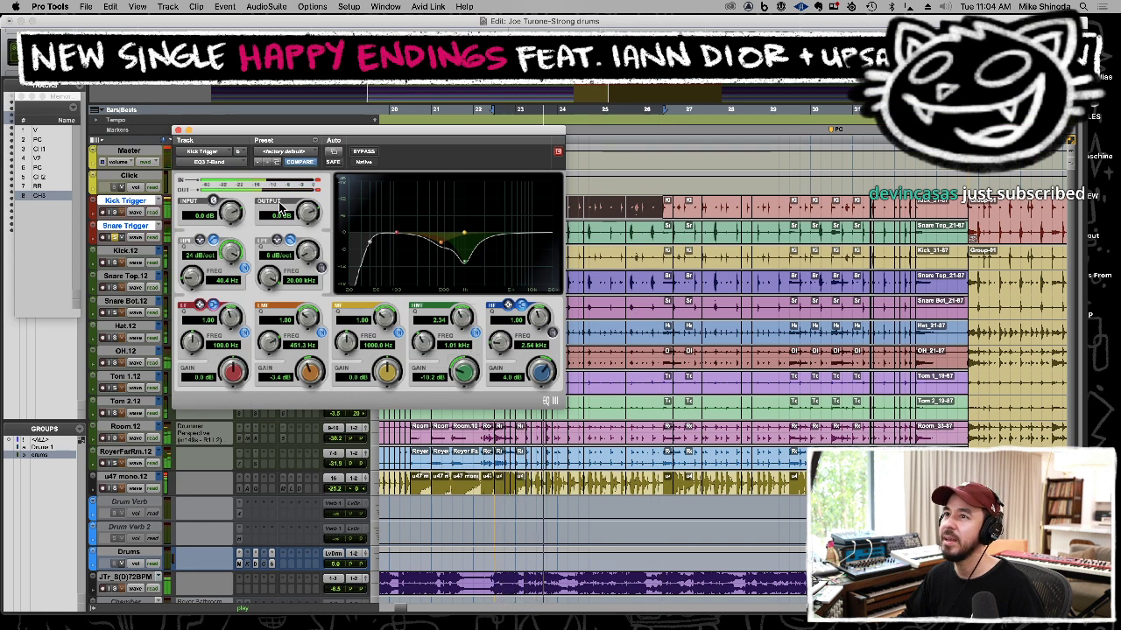
pyautogui.click(178, 130)
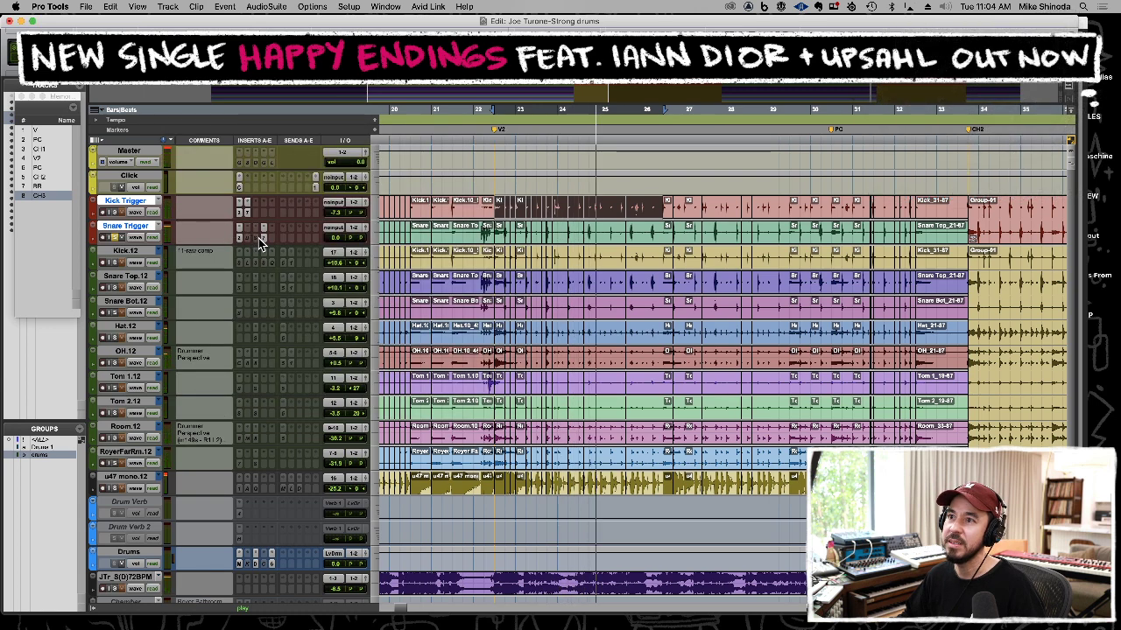
# Raise the Snare Trigger track's volume above 0 dB and open its Trigger 2 plug-in.
pyautogui.click(336, 237)
pyautogui.moveTo(336, 237); pyautogui.dragTo(336, 232)
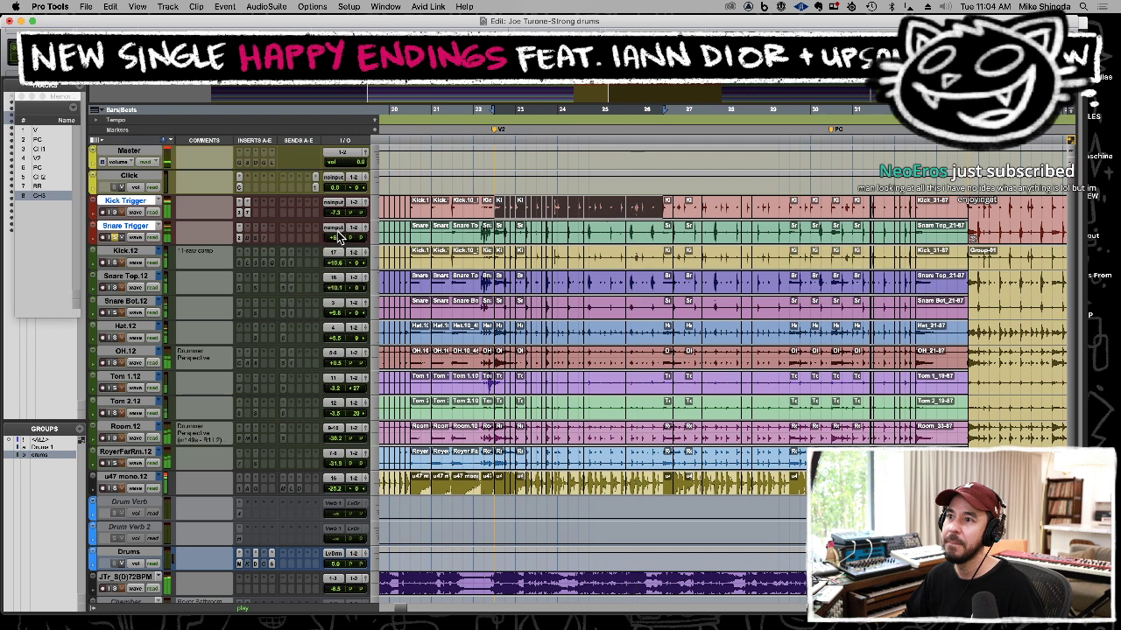
pyautogui.click(239, 238)
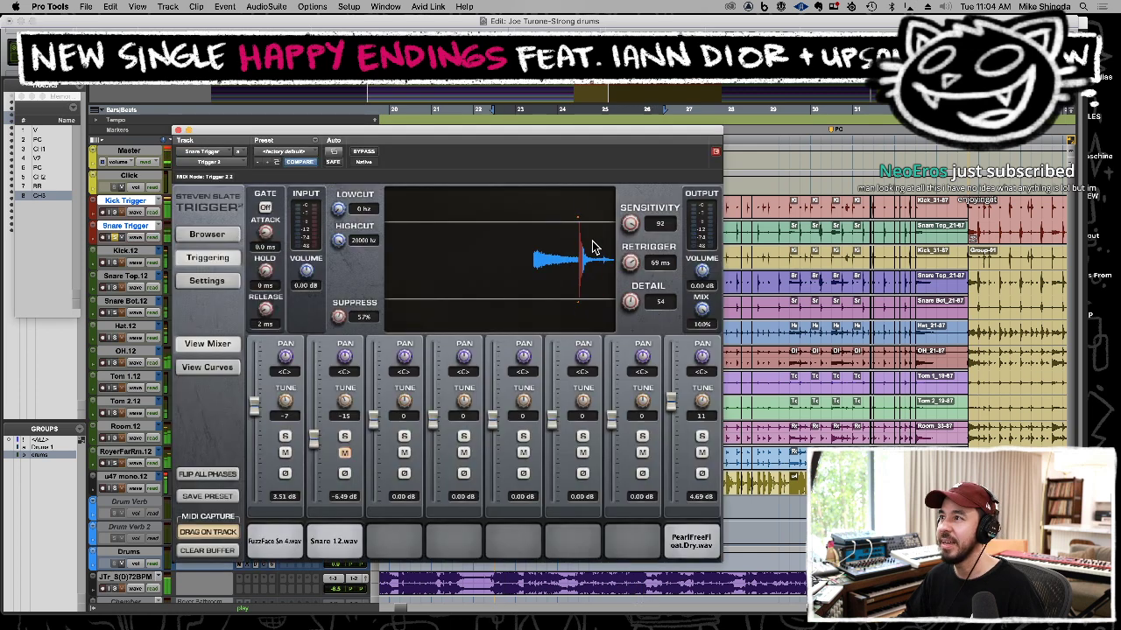
# Set the snare trigger's sensitivity to 85 and detail to 46, and unmute Snare 12.wav at a level of -5.03 dB.
pyautogui.moveTo(630, 226); pyautogui.dragTo(631, 235)
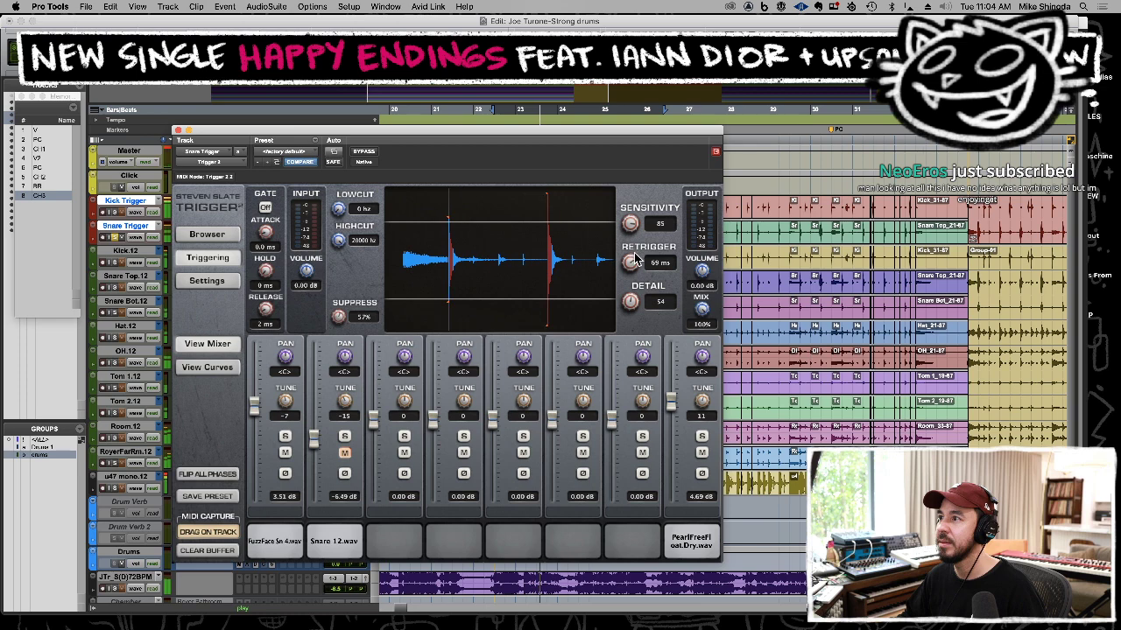
pyautogui.moveTo(628, 305); pyautogui.dragTo(628, 315)
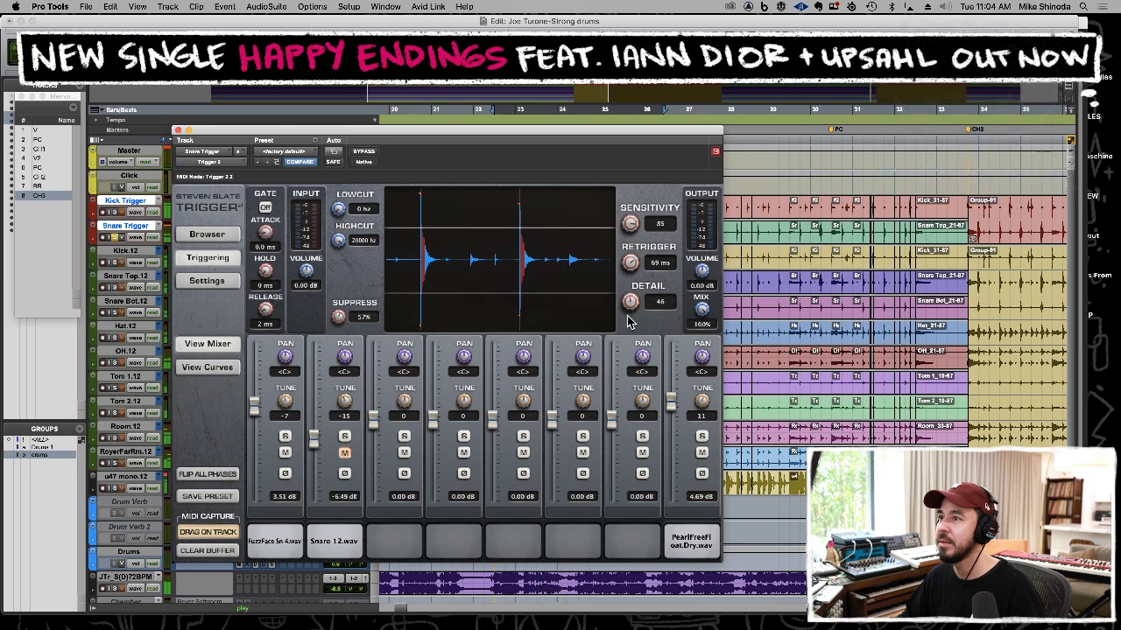
pyautogui.click(344, 454)
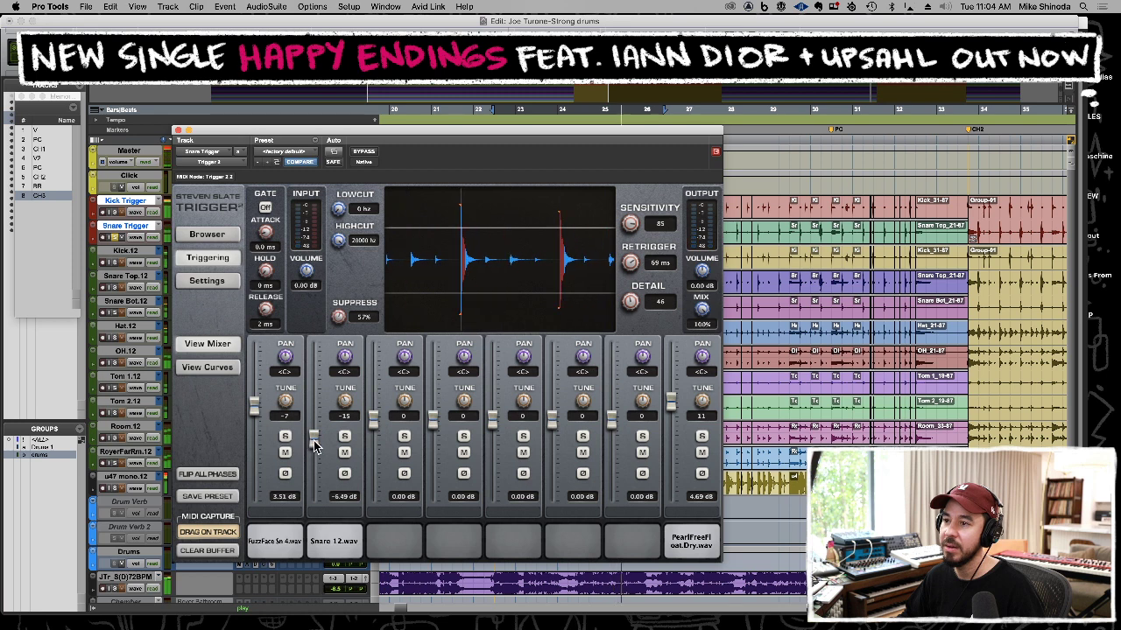
pyautogui.moveTo(314, 442); pyautogui.dragTo(313, 437)
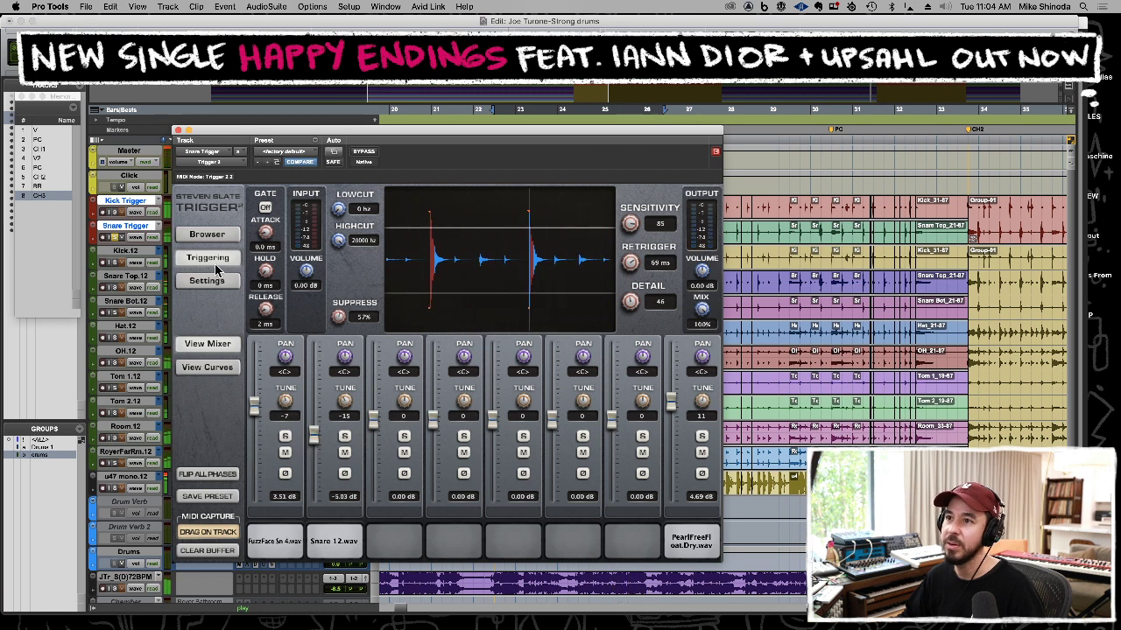
# Audition the 70s tight snares in the Snares folder and replace Snare 12.wav in the second slot with 70s tight Snare 2.wav.
pyautogui.click(207, 235)
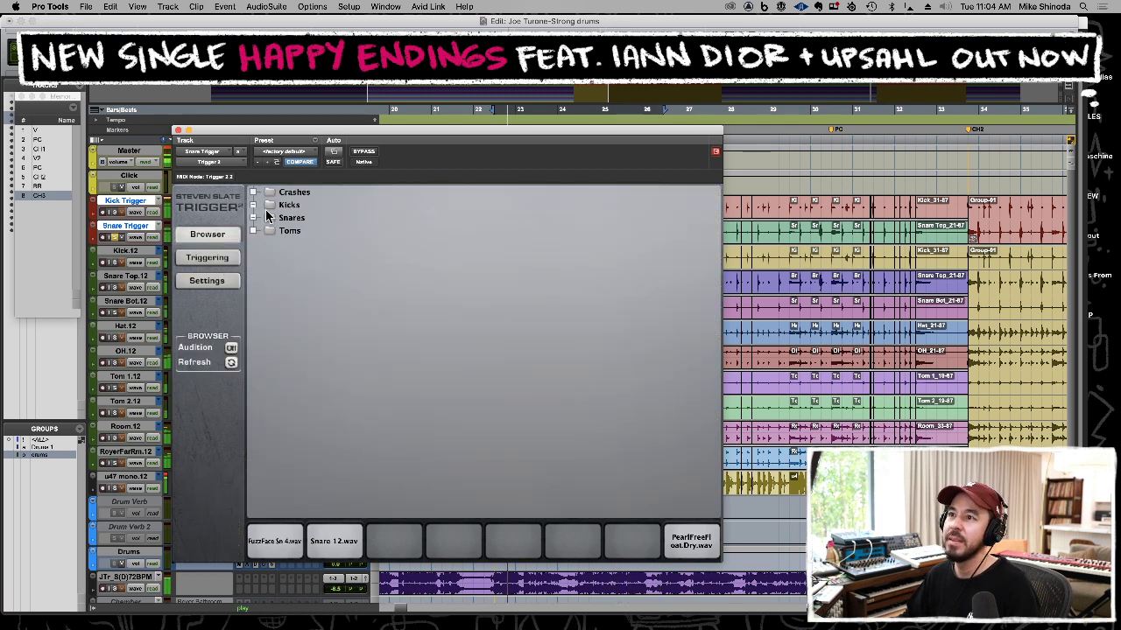
pyautogui.click(254, 218)
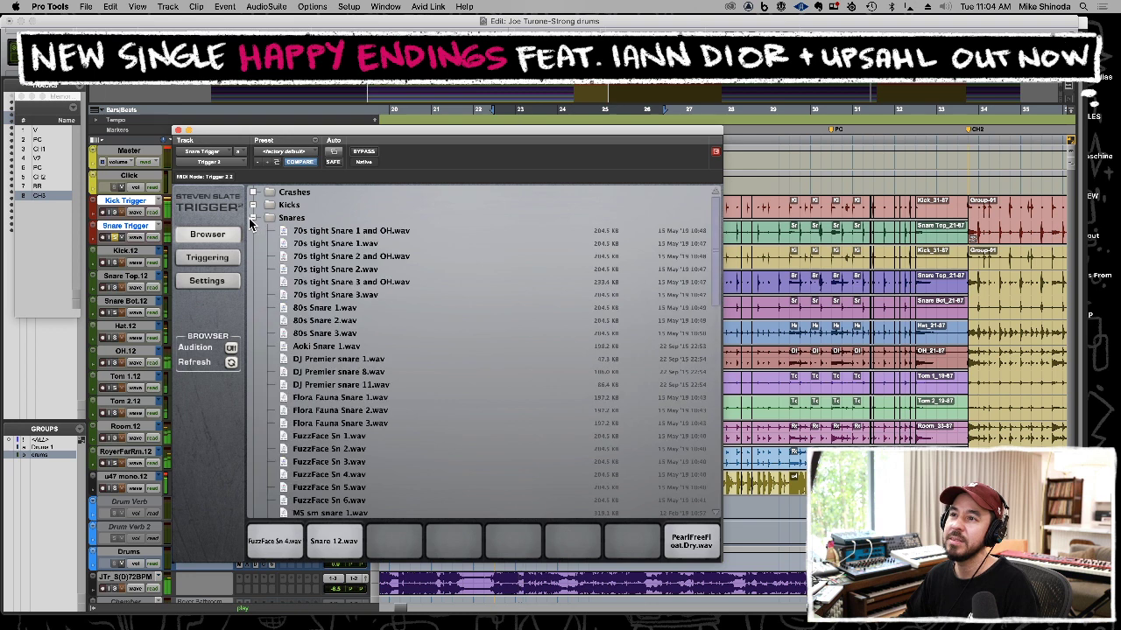
pyautogui.click(314, 232)
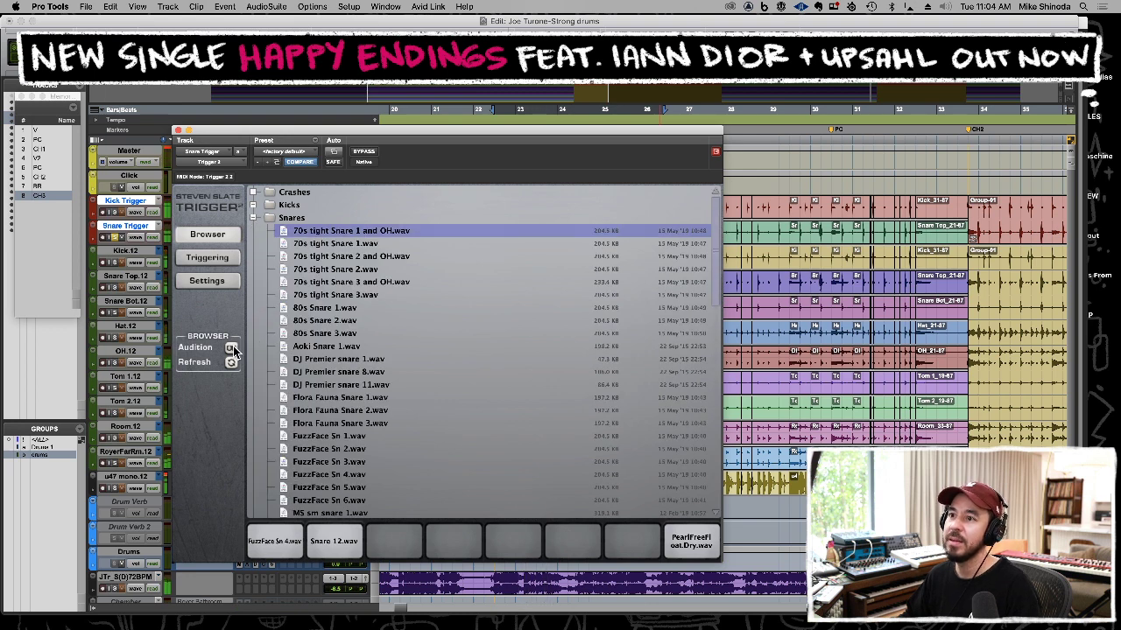
pyautogui.click(348, 243)
pyautogui.click(353, 258)
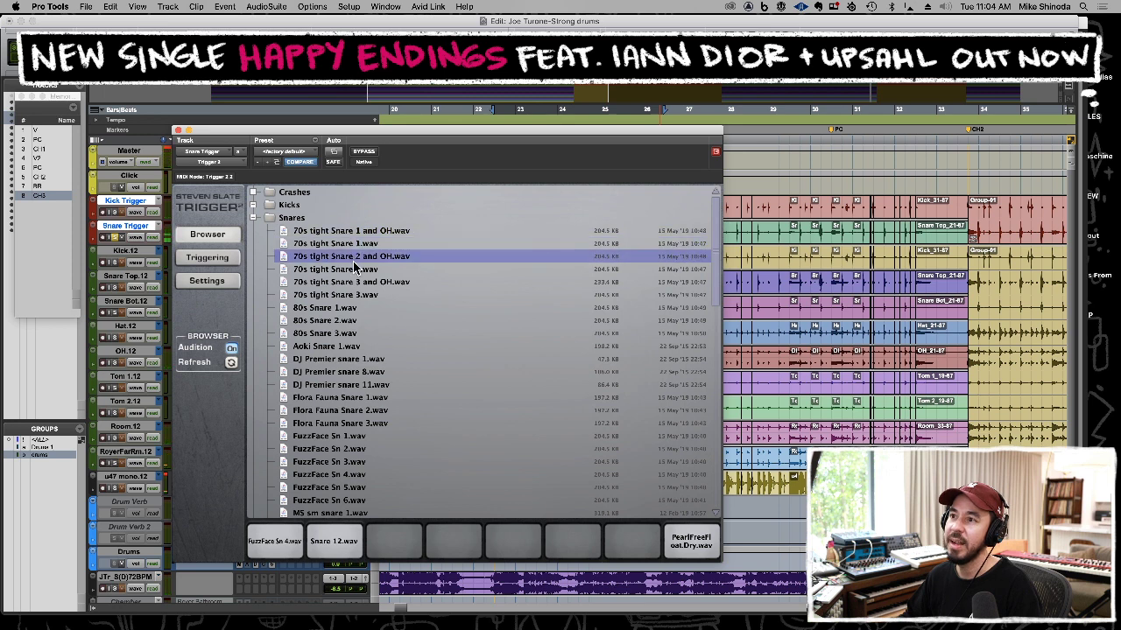
pyautogui.click(355, 269)
pyautogui.press('Down')
pyautogui.press('Down')
pyautogui.press('Up')
pyautogui.press('Up')
pyautogui.moveTo(351, 271); pyautogui.dragTo(342, 543)
# Audition the 80s snares, load Aoki Snare 1.wav into the third slot, and check it against the playing drums.
pyautogui.click(350, 295)
pyautogui.press('Down')
pyautogui.press('Down')
pyautogui.press('Down')
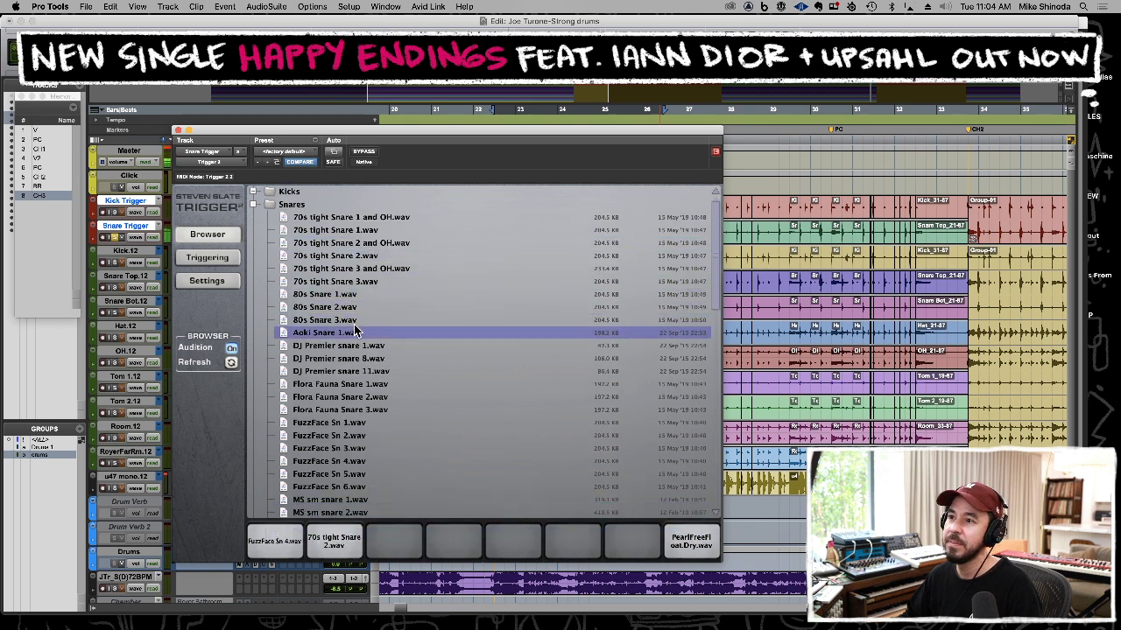
pyautogui.moveTo(348, 337); pyautogui.dragTo(403, 548)
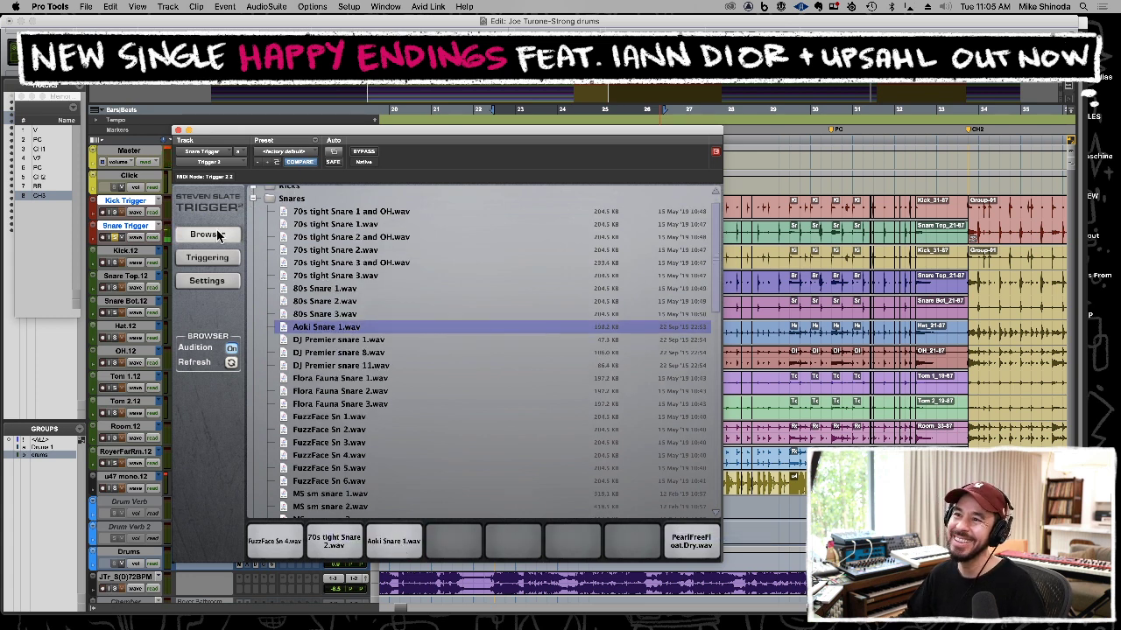
pyautogui.click(116, 236)
pyautogui.press('space')
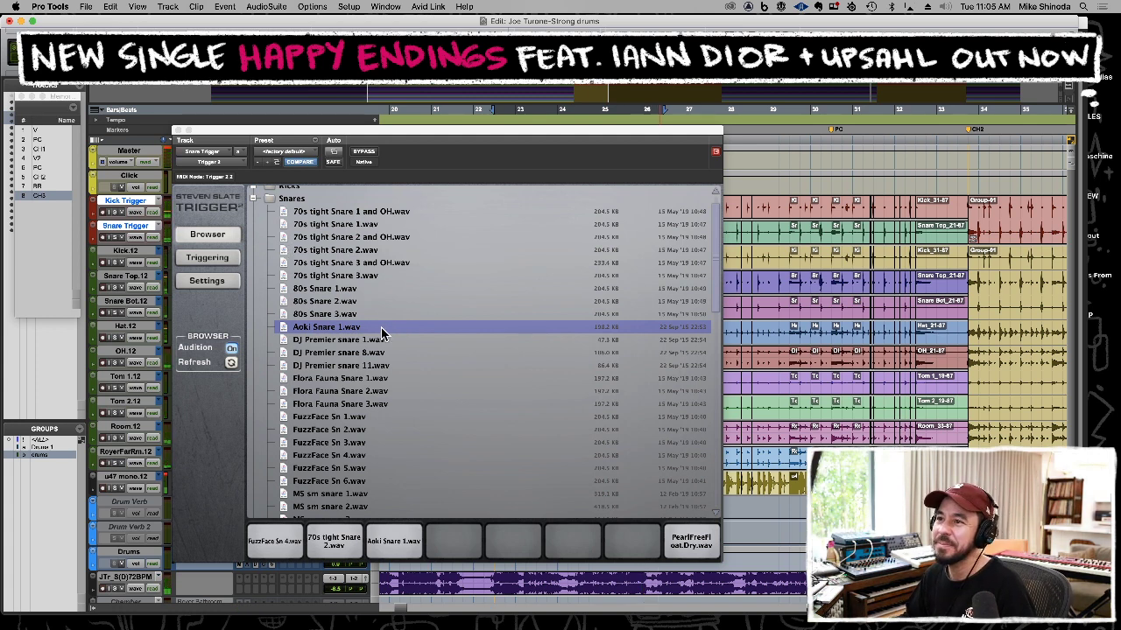
# Audition the DJ Premier and Flora Fauna snares and load Flora Fauna Snare 3.wav into the third slot in place of Aoki Snare 1.wav.
pyautogui.click(365, 342)
pyautogui.click(367, 352)
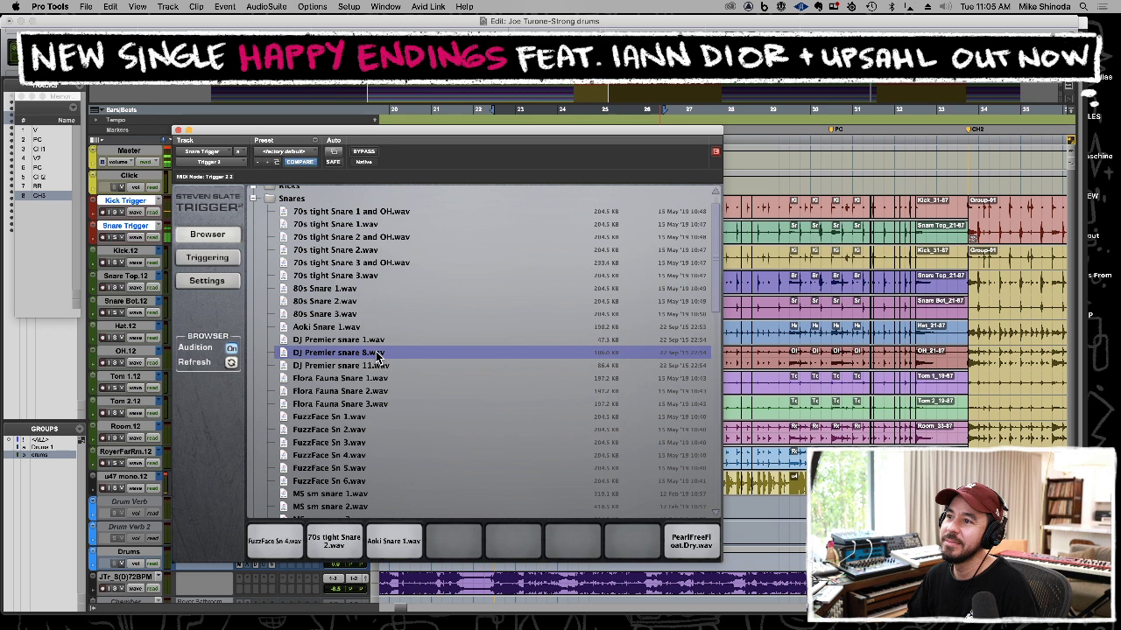
pyautogui.click(378, 364)
pyautogui.click(378, 378)
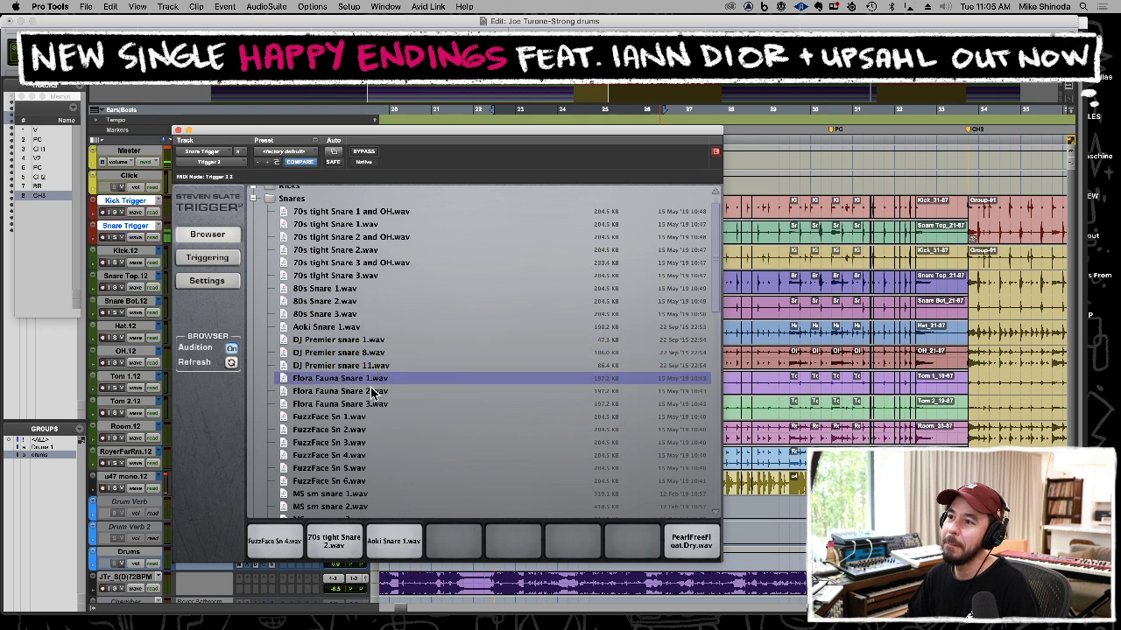
pyautogui.click(372, 393)
pyautogui.press('Up')
pyautogui.press('Down')
pyautogui.press('Down')
pyautogui.press('Down')
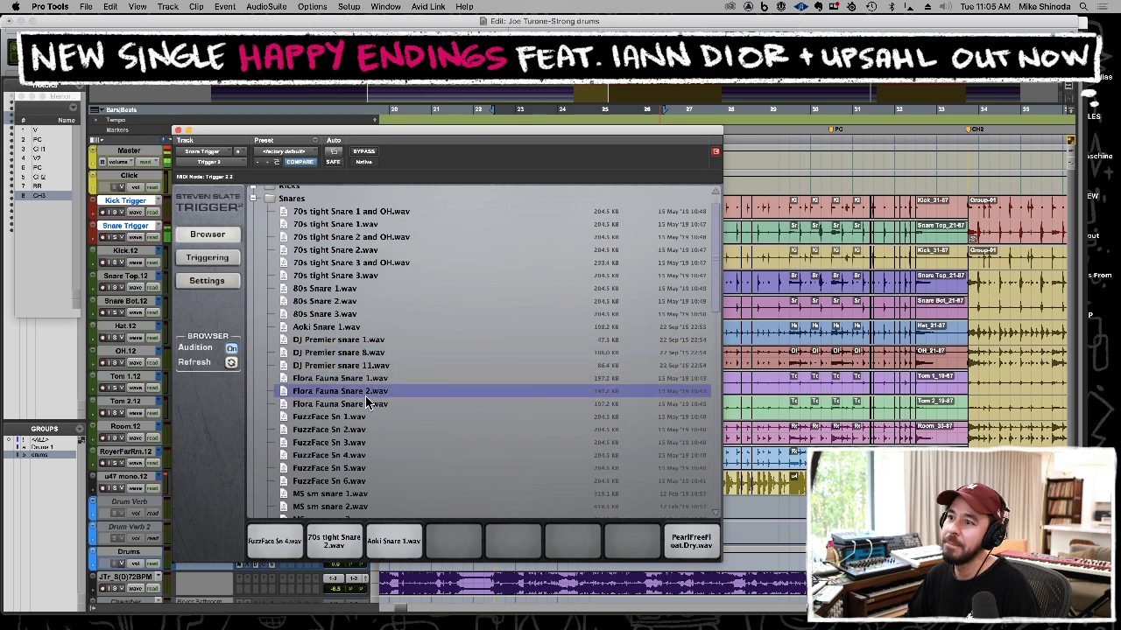
pyautogui.moveTo(367, 404); pyautogui.dragTo(393, 541)
# Audition the FuzzFace, MS sm and first PRSN snares, and load PRSN012.wav into the third slot in place of Flora Fauna Snare 3.wav.
pyautogui.press('Down')
pyautogui.press('Down')
pyautogui.press('Down')
pyautogui.press('Down')
pyautogui.press('Down')
pyautogui.press('Down')
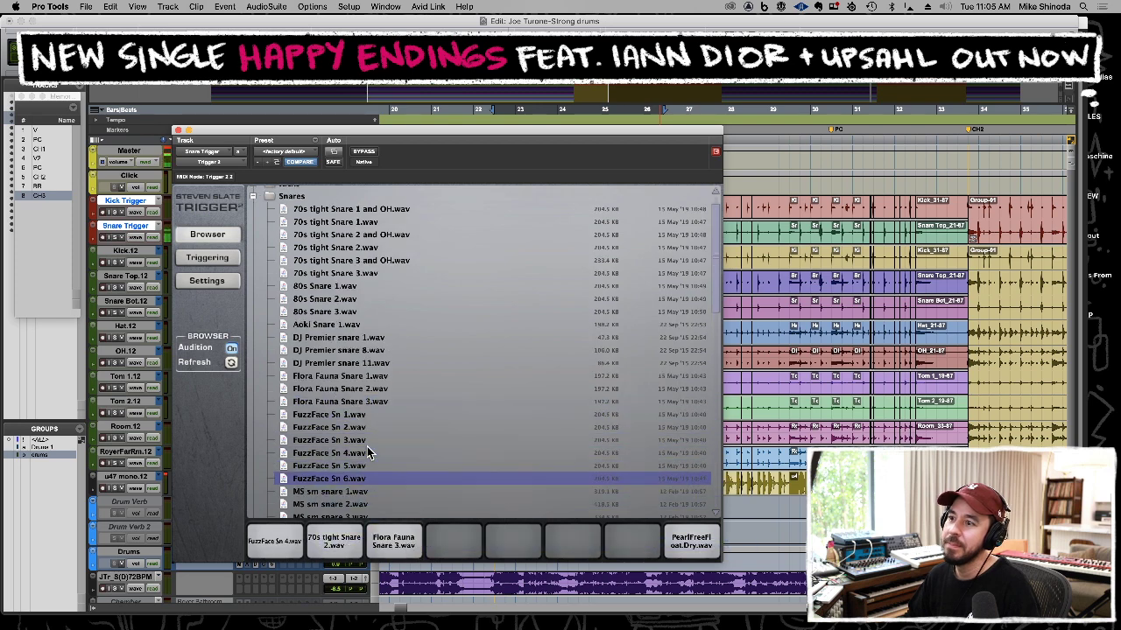
pyautogui.press('Down')
pyautogui.press('Down')
pyautogui.press('Down')
pyautogui.press('Down')
pyautogui.scroll(-2, 361, 453)
pyautogui.press('Down')
pyautogui.press('Down')
pyautogui.press('Down')
pyautogui.press('Down')
pyautogui.scroll(-2, 359, 452)
pyautogui.press('Down')
pyautogui.press('Down')
pyautogui.press('Down')
pyautogui.press('Down')
pyautogui.press('Down')
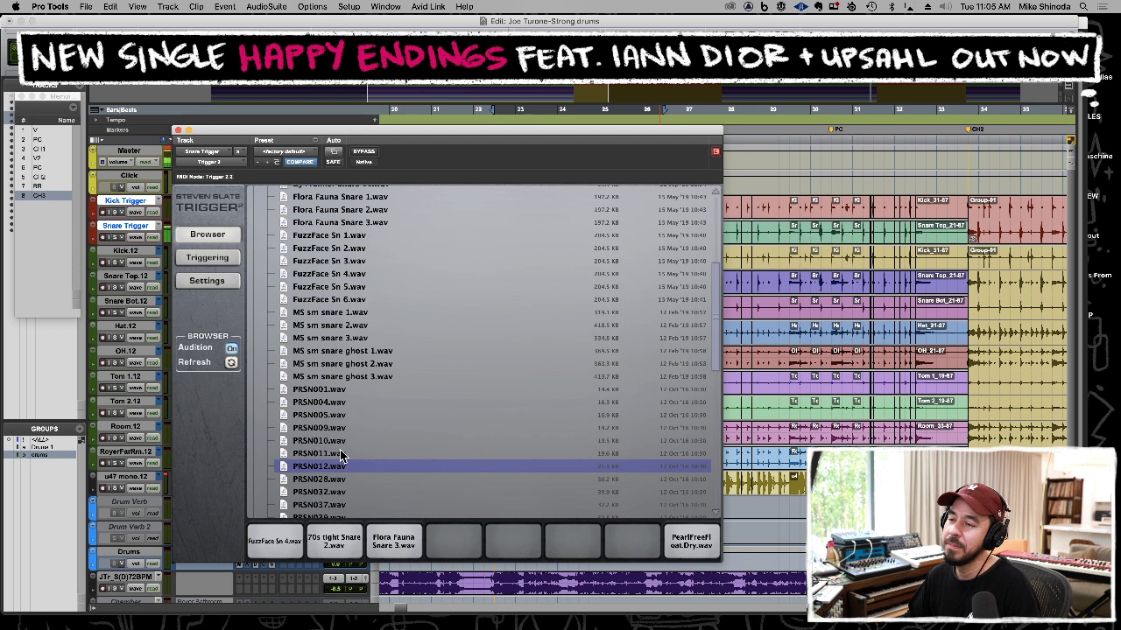
pyautogui.moveTo(335, 468); pyautogui.dragTo(395, 545)
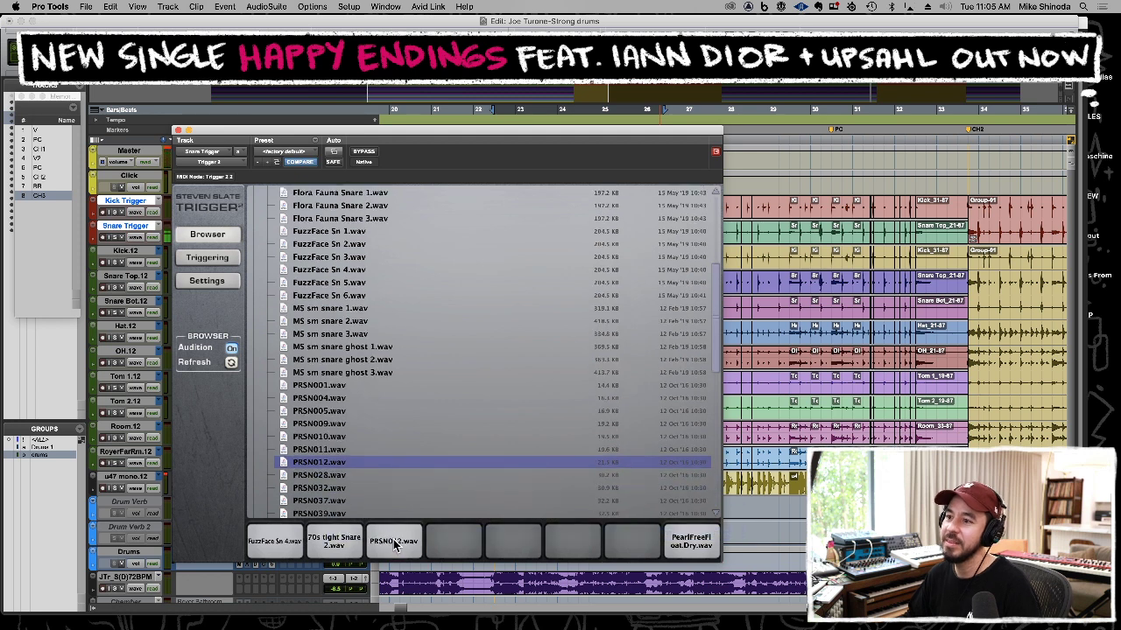
# Audition the remaining PRSN snares and load PRSN074.wav into the fourth slot.
pyautogui.press('Down')
pyautogui.press('Down')
pyautogui.press('Down')
pyautogui.press('Down')
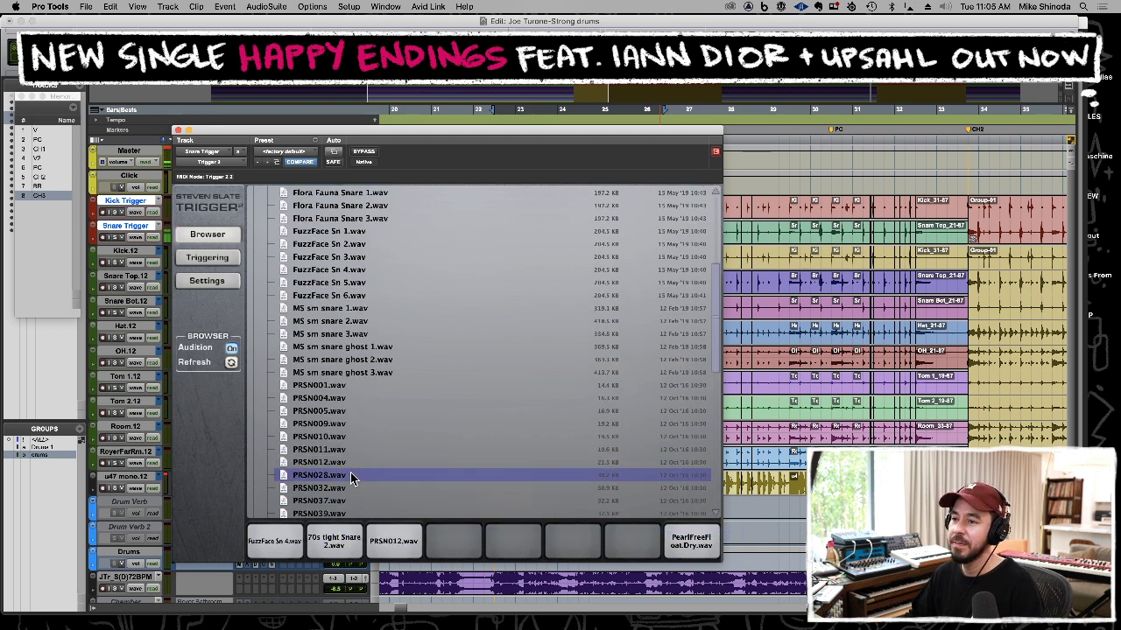
pyautogui.press('Down')
pyautogui.press('Down')
pyautogui.press('Down')
pyautogui.press('Down')
pyautogui.press('Down')
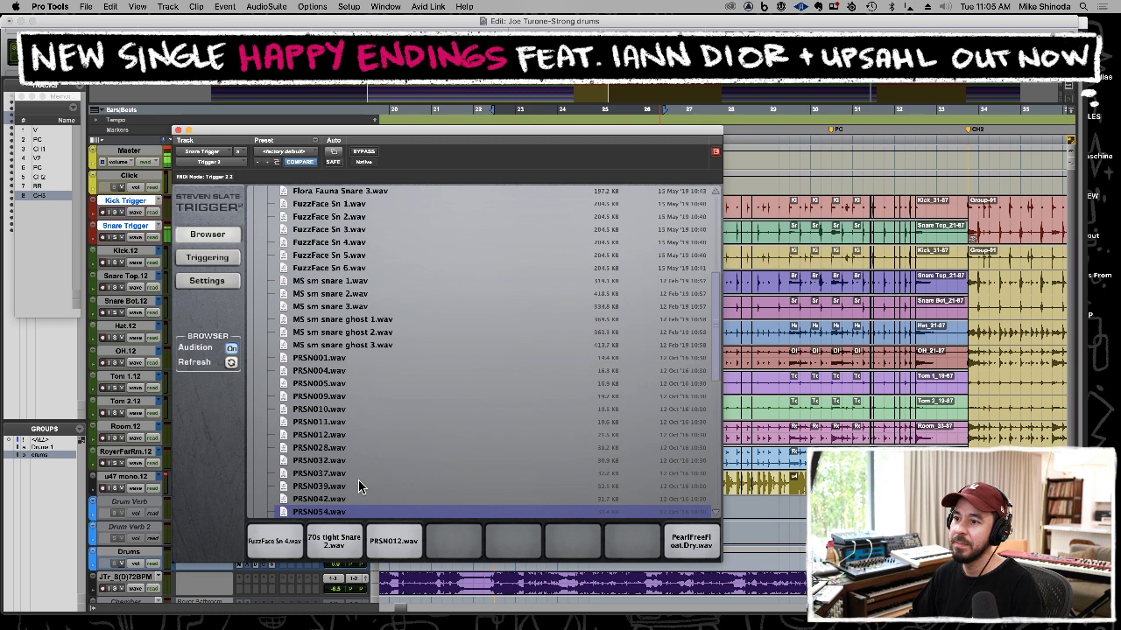
pyautogui.press('Down')
pyautogui.press('Down')
pyautogui.press('Down')
pyautogui.press('Down')
pyautogui.press('Down')
pyautogui.press('Down')
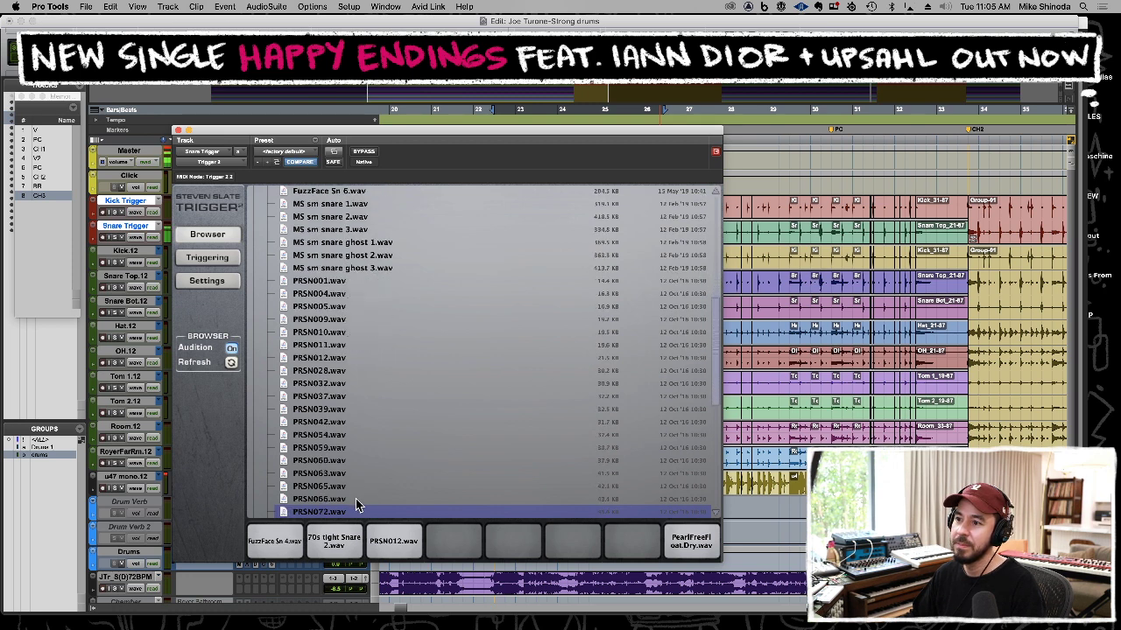
pyautogui.press('Down')
pyautogui.press('Up')
pyautogui.press('Up')
pyautogui.press('Up')
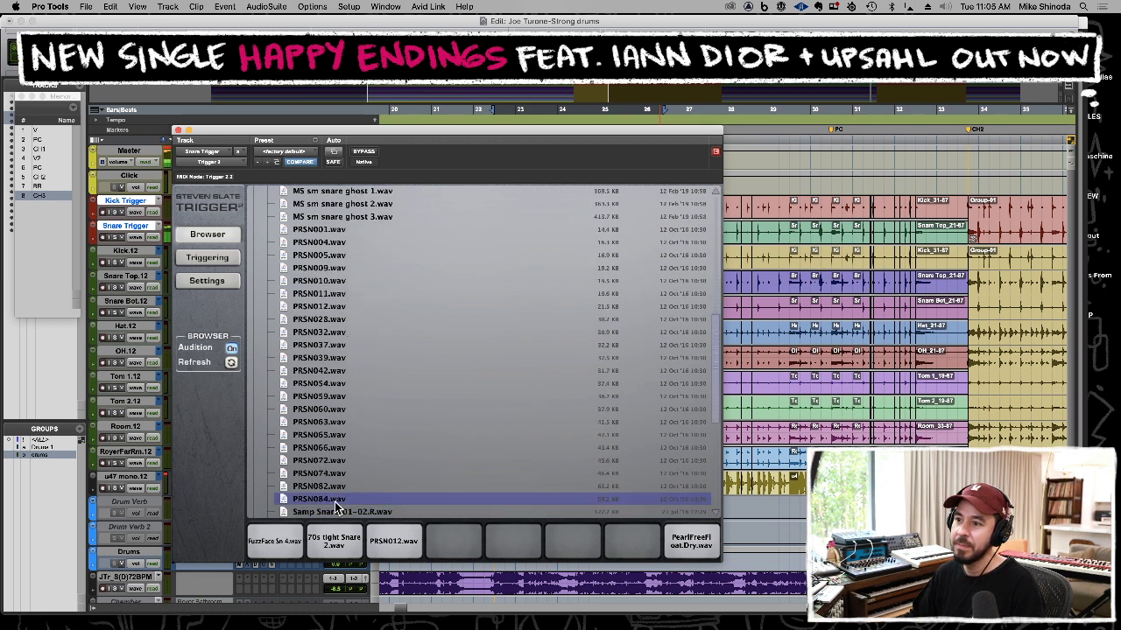
pyautogui.moveTo(328, 475); pyautogui.dragTo(454, 543)
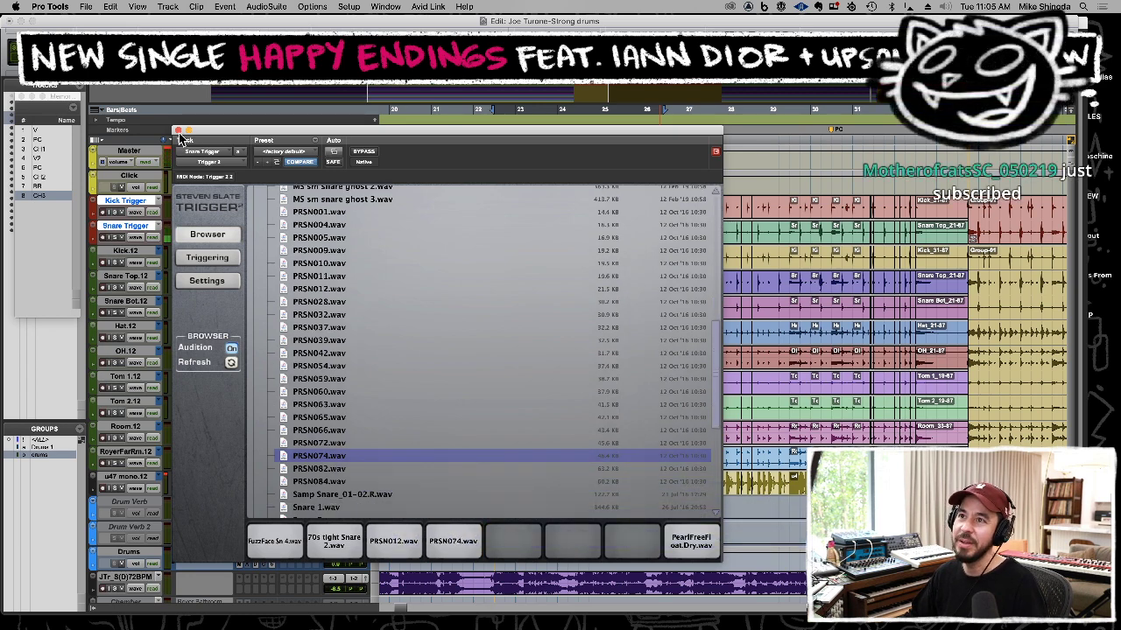
# Pull the second, third and fourth snare samples down to -inf and set FuzzFace Sn 4.wav to 2.93 dB for isolated listening.
pyautogui.click(209, 257)
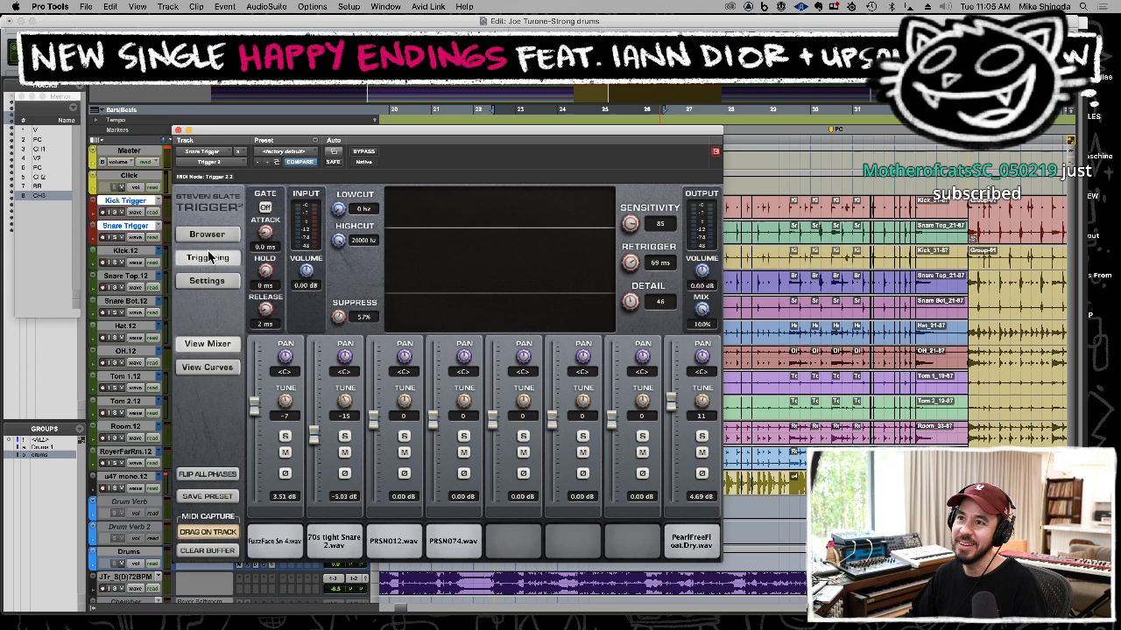
pyautogui.moveTo(433, 419); pyautogui.dragTo(408, 514)
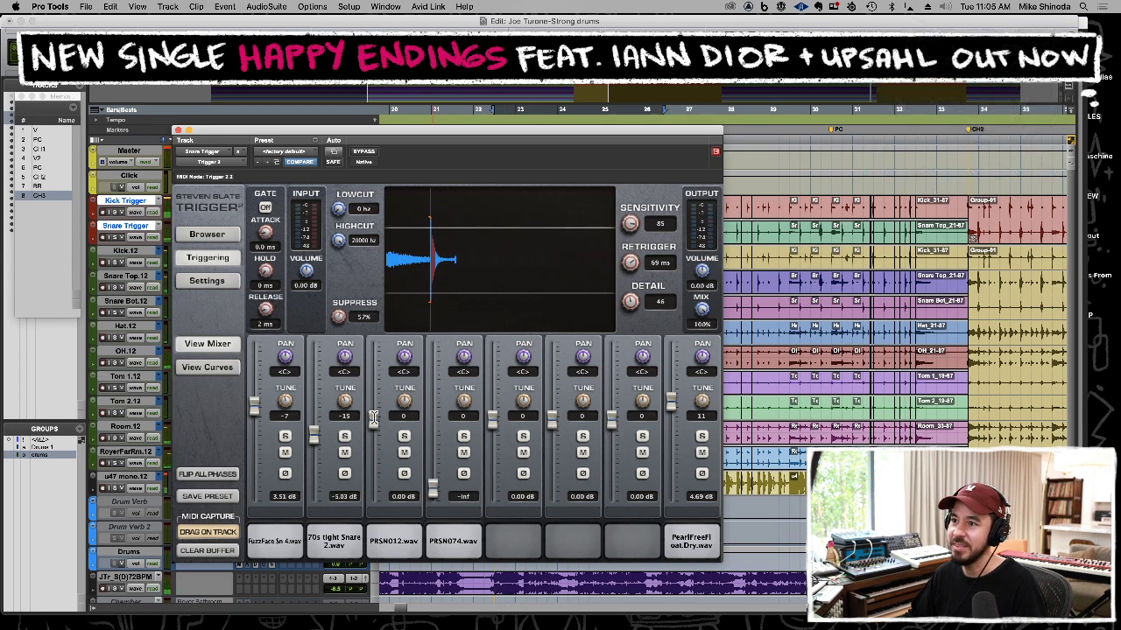
pyautogui.moveTo(373, 419); pyautogui.dragTo(369, 560)
pyautogui.moveTo(313, 433); pyautogui.dragTo(275, 498)
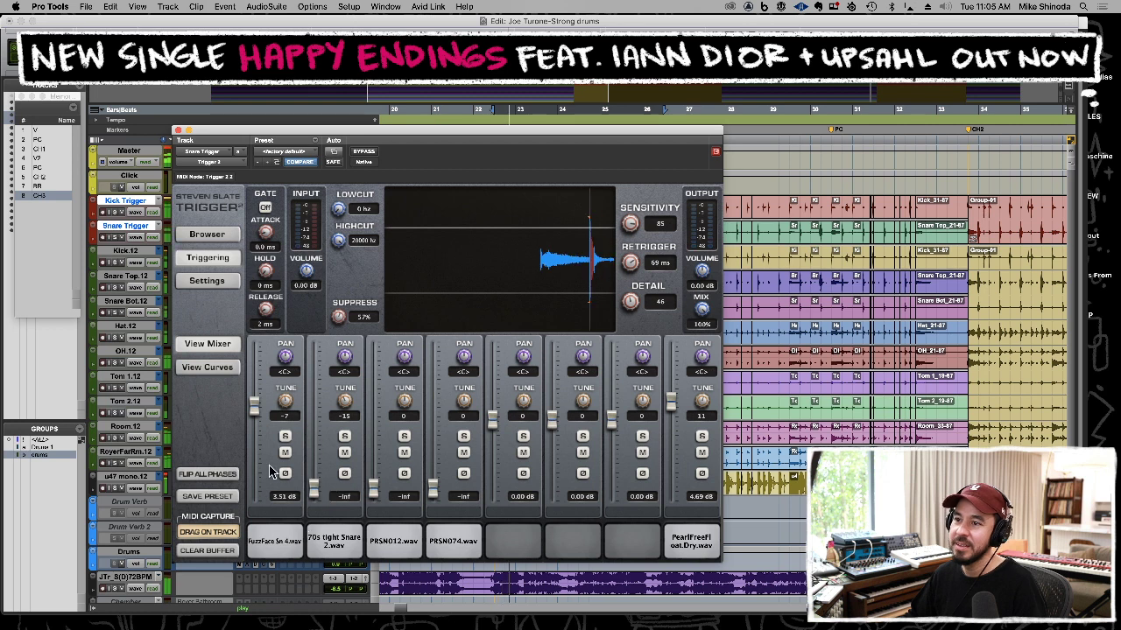
pyautogui.moveTo(255, 414); pyautogui.dragTo(259, 418)
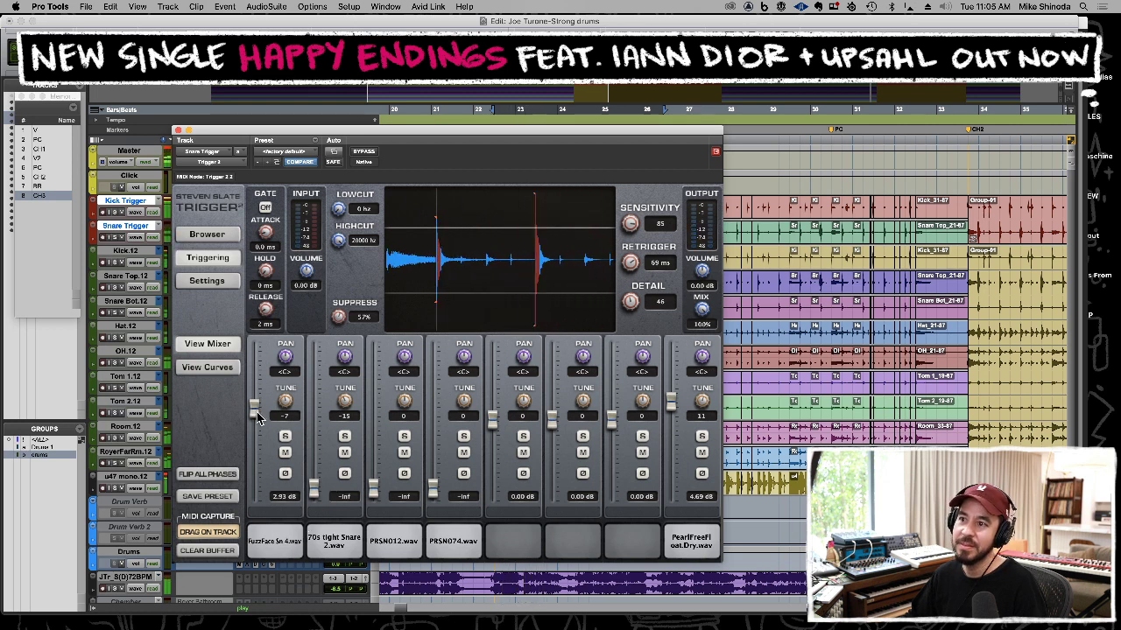
# Mute FuzzFace Sn 4.wav, raise 70s tight Snare 2.wav to 7.12 dB and mute it, and bring in PRSN012.wav at about -7.5 dB.
pyautogui.click(285, 452)
pyautogui.moveTo(315, 487); pyautogui.dragTo(320, 382)
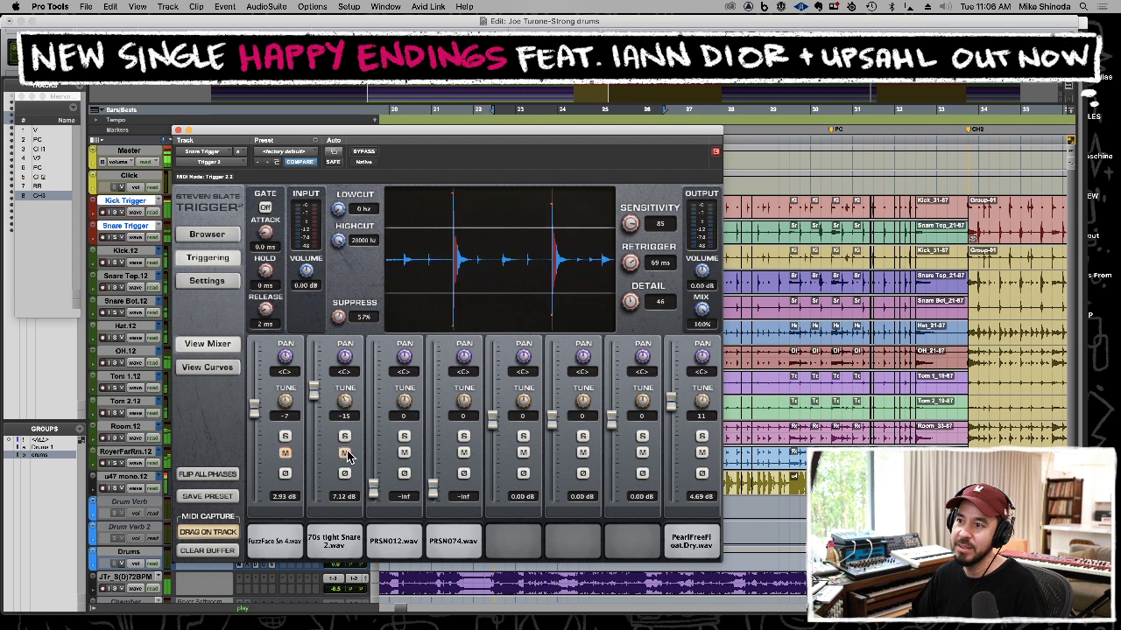
pyautogui.moveTo(374, 492); pyautogui.dragTo(372, 427)
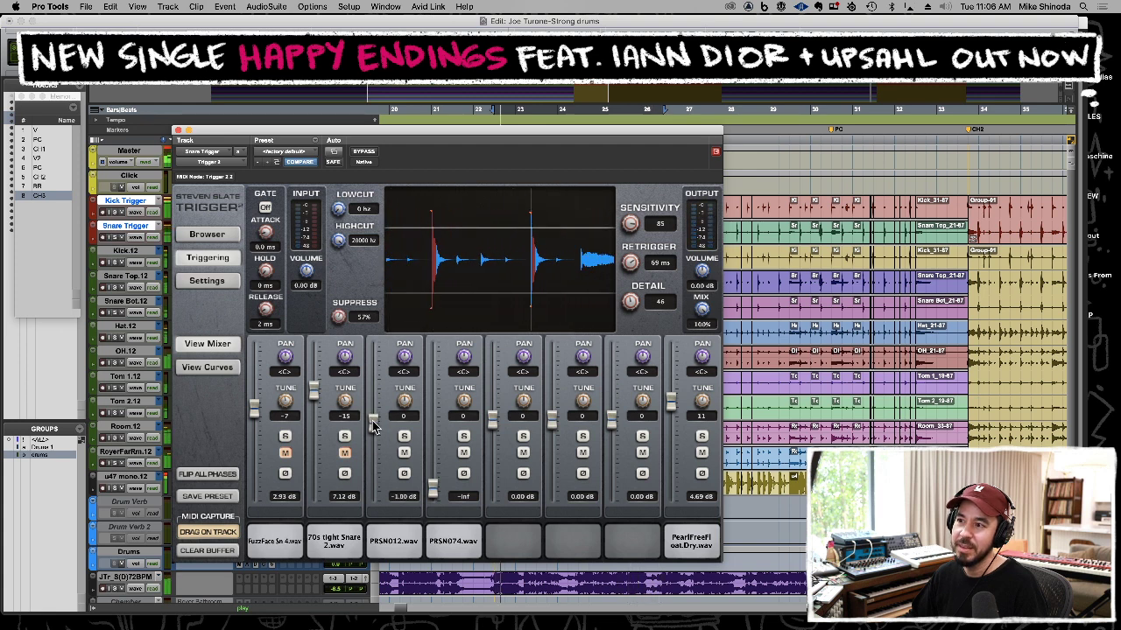
pyautogui.moveTo(372, 435)
pyautogui.mouseDown()
pyautogui.moveTo(372, 386)
pyautogui.moveTo(378, 442)
pyautogui.mouseUp()
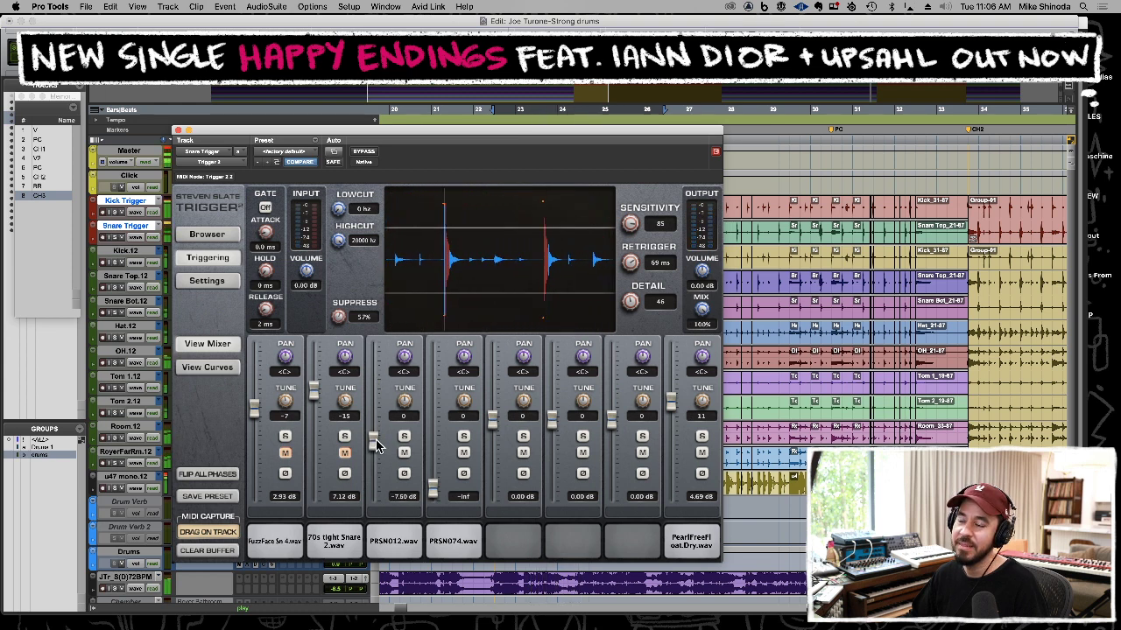
# Mute PRSN012.wav, set PRSN074.wav to -7.28 dB and mute it, unmute 70s tight Snare 2.wav, and close the snare trigger plug-in.
pyautogui.click(403, 452)
pyautogui.moveTo(433, 489); pyautogui.dragTo(437, 443)
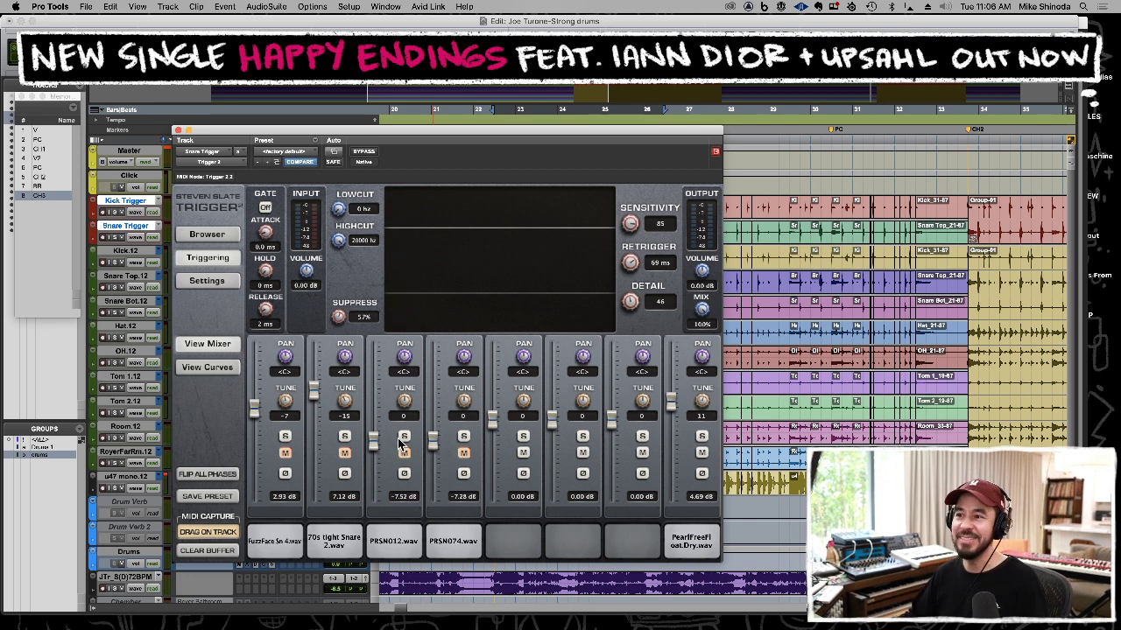
pyautogui.click(345, 453)
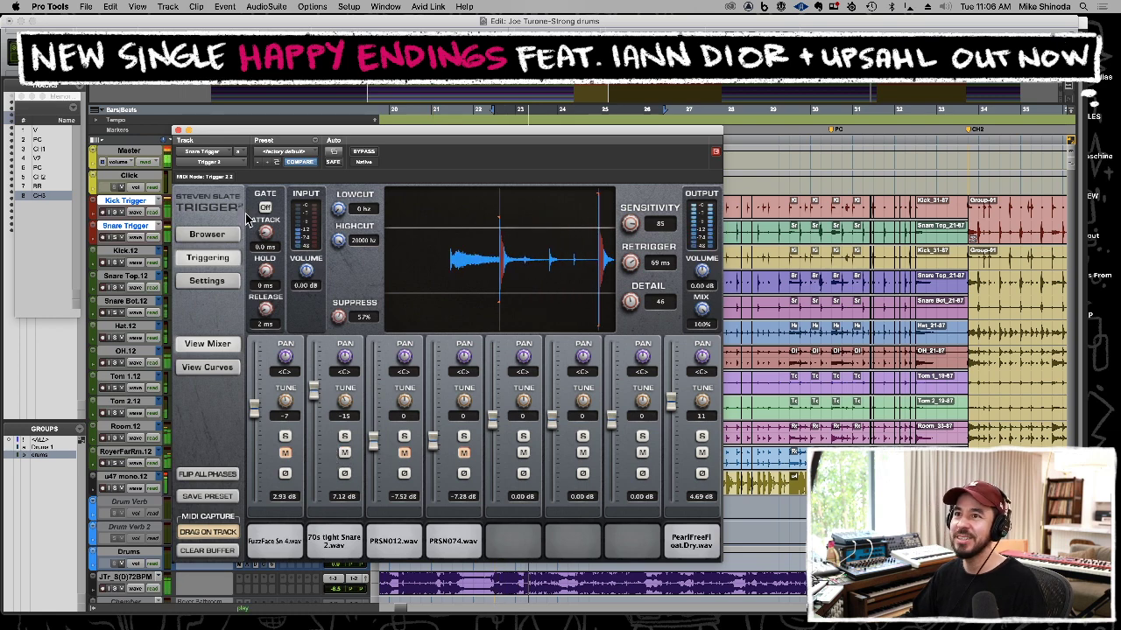
pyautogui.click(179, 131)
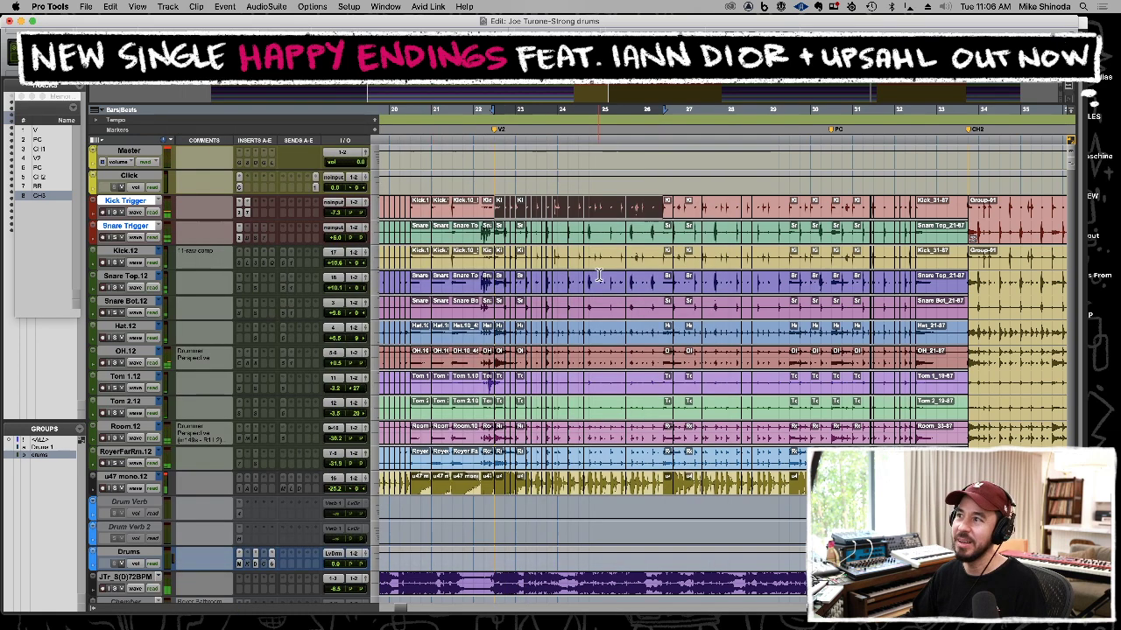
# Route the Kick Trigger track's output to the stereo Verb 1 bus and rename that bus K Trig.
pyautogui.click(660, 235)
pyautogui.press('r')
pyautogui.press('r')
pyautogui.press('r')
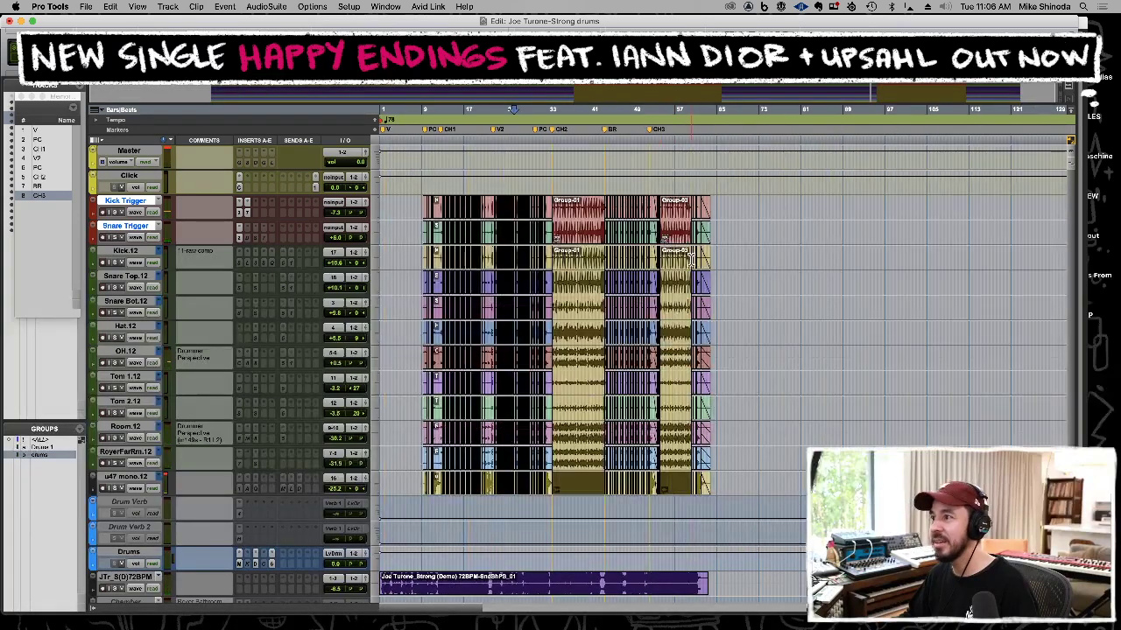
pyautogui.scroll(-1, 618, 350)
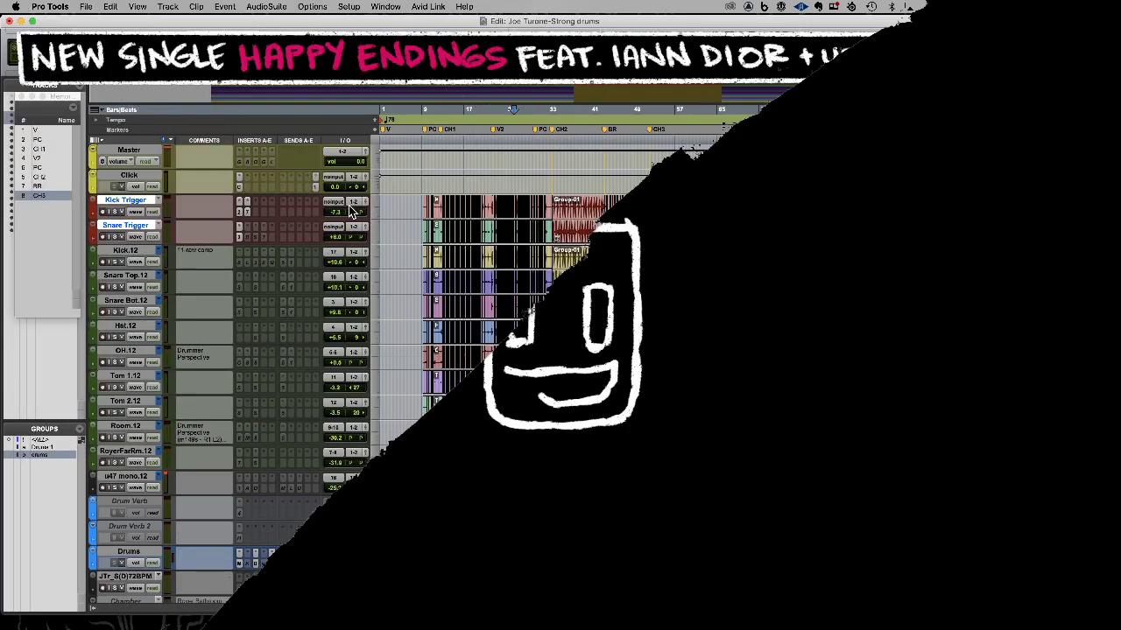
pyautogui.click(354, 201)
pyautogui.moveTo(368, 219)
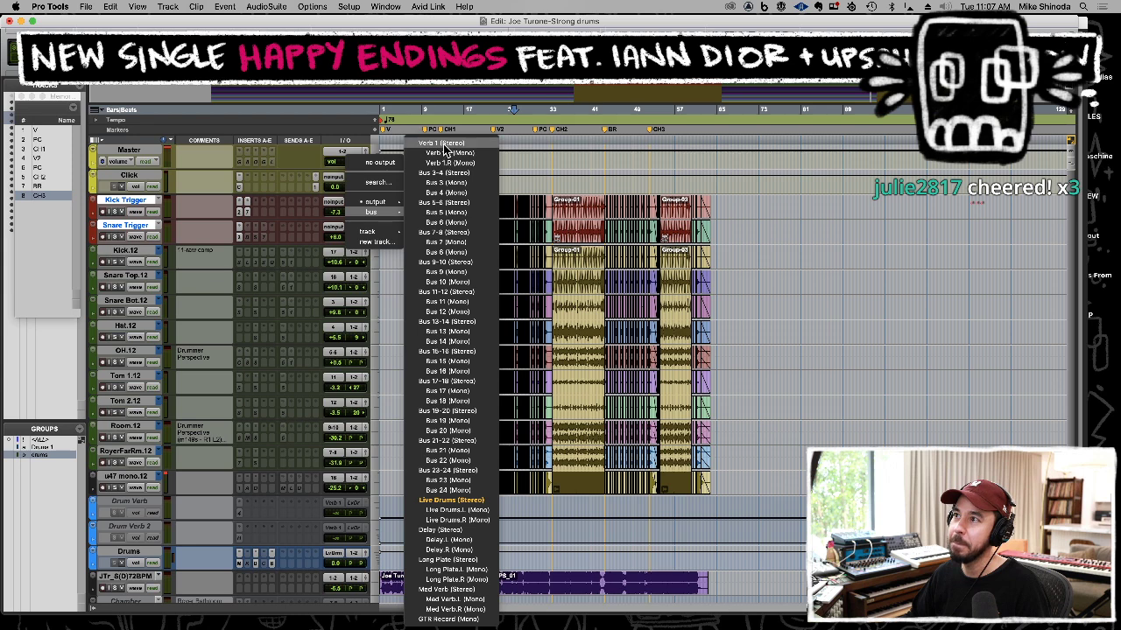
pyautogui.click(443, 143)
pyautogui.rightClick(362, 207)
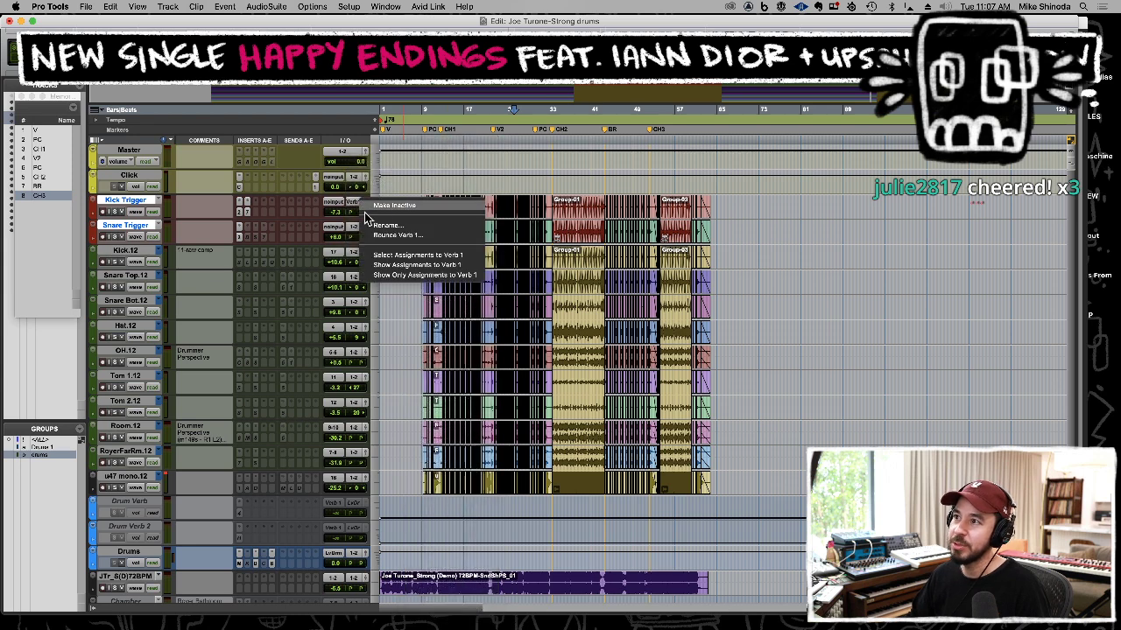
pyautogui.click(380, 227)
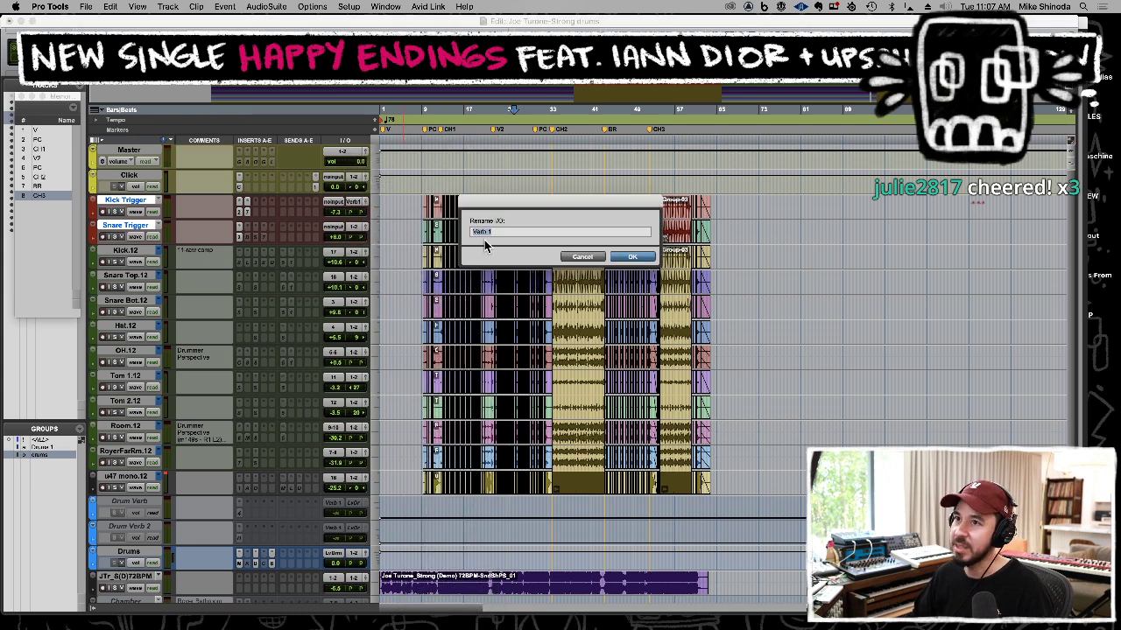
pyautogui.write('K Trig')
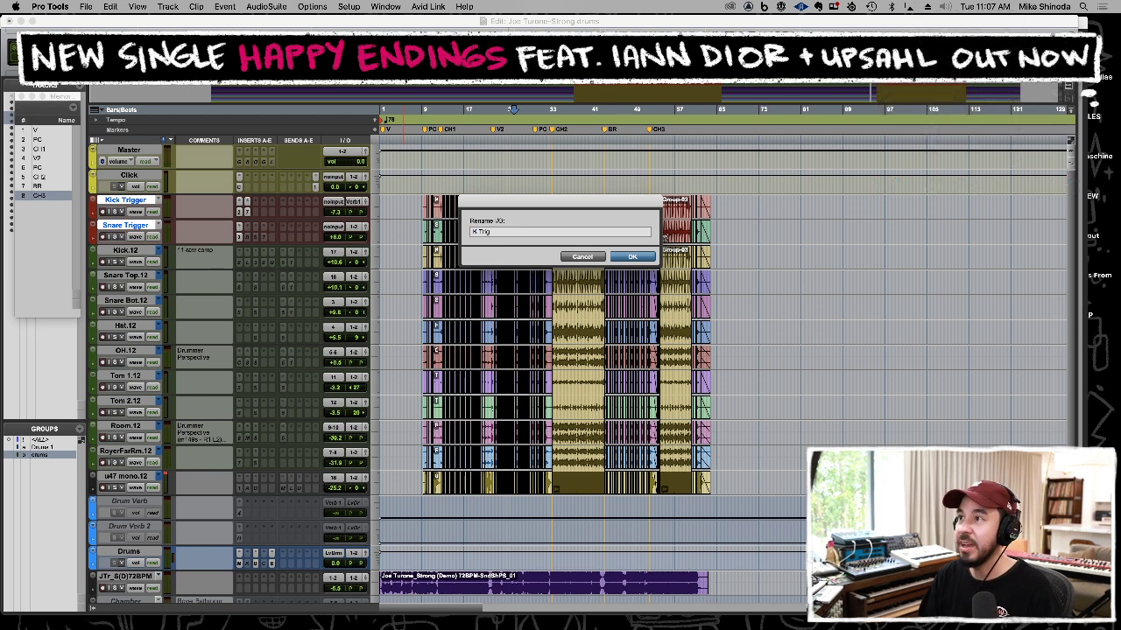
pyautogui.press('Return')
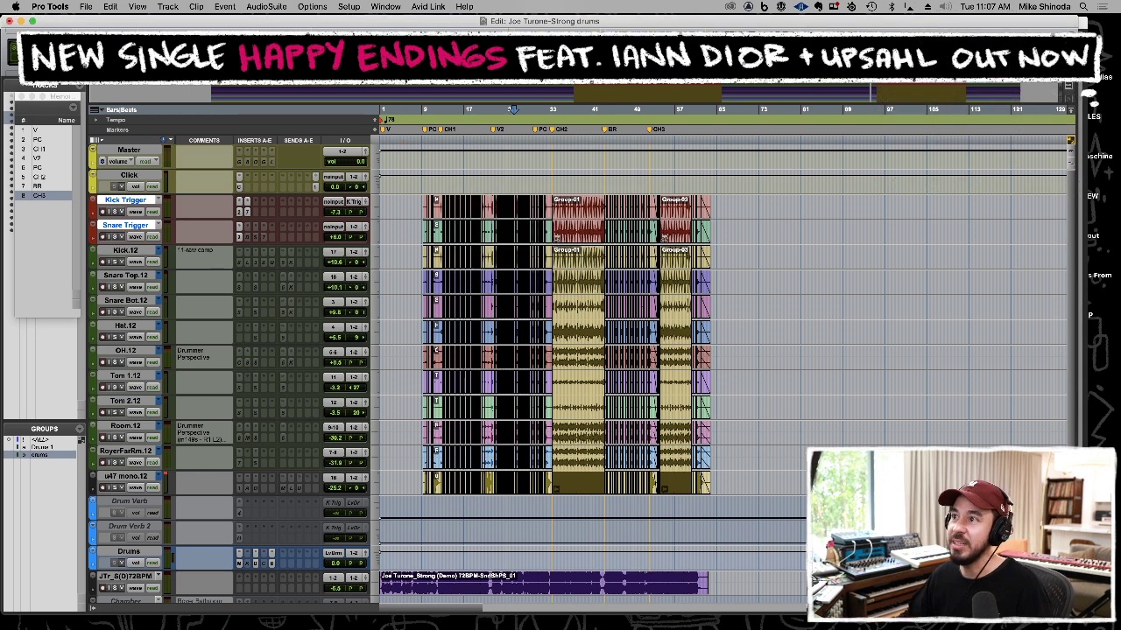
# Route the Snare Trigger track's output to stereo Bus 3-4 and rename that bus S Trig.
pyautogui.click(358, 229)
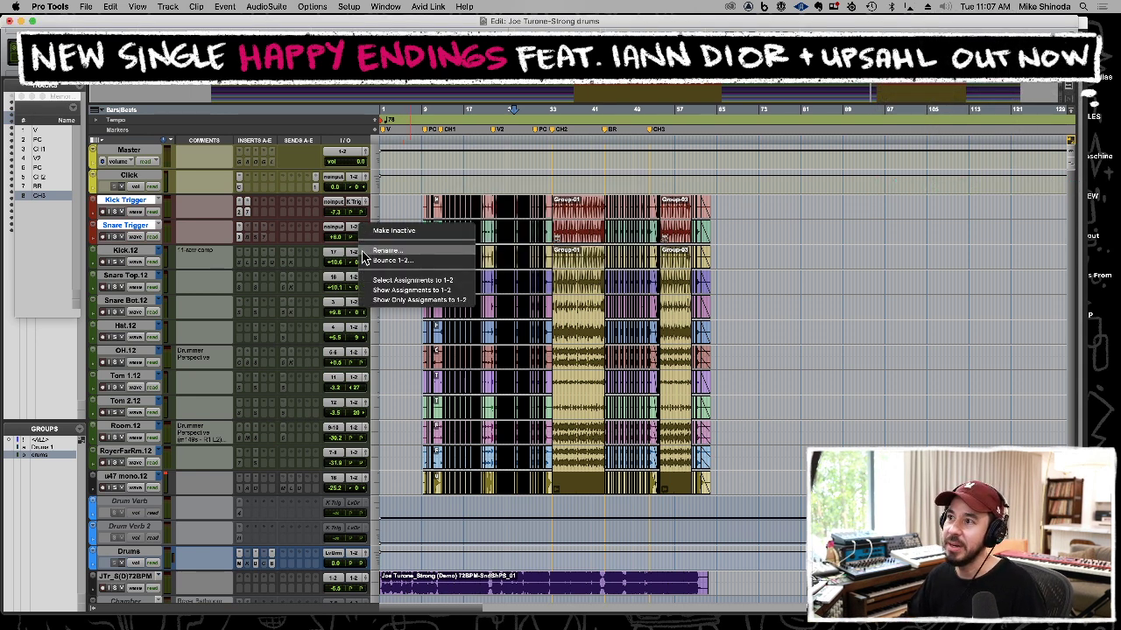
pyautogui.click(363, 231)
pyautogui.click(362, 231)
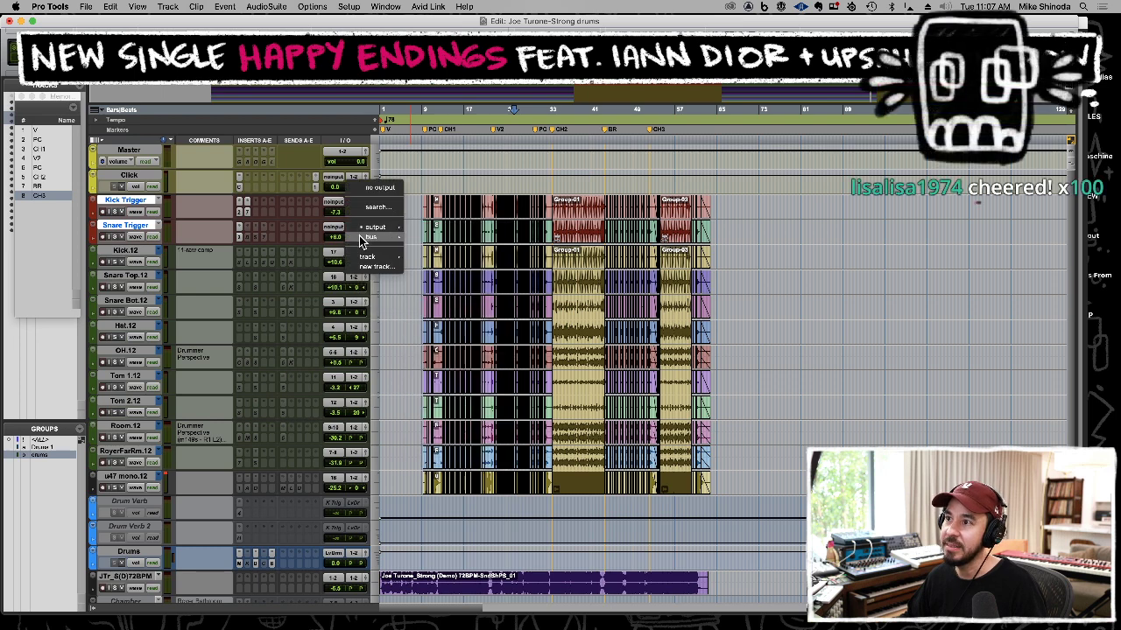
pyautogui.moveTo(385, 237)
pyautogui.click(439, 173)
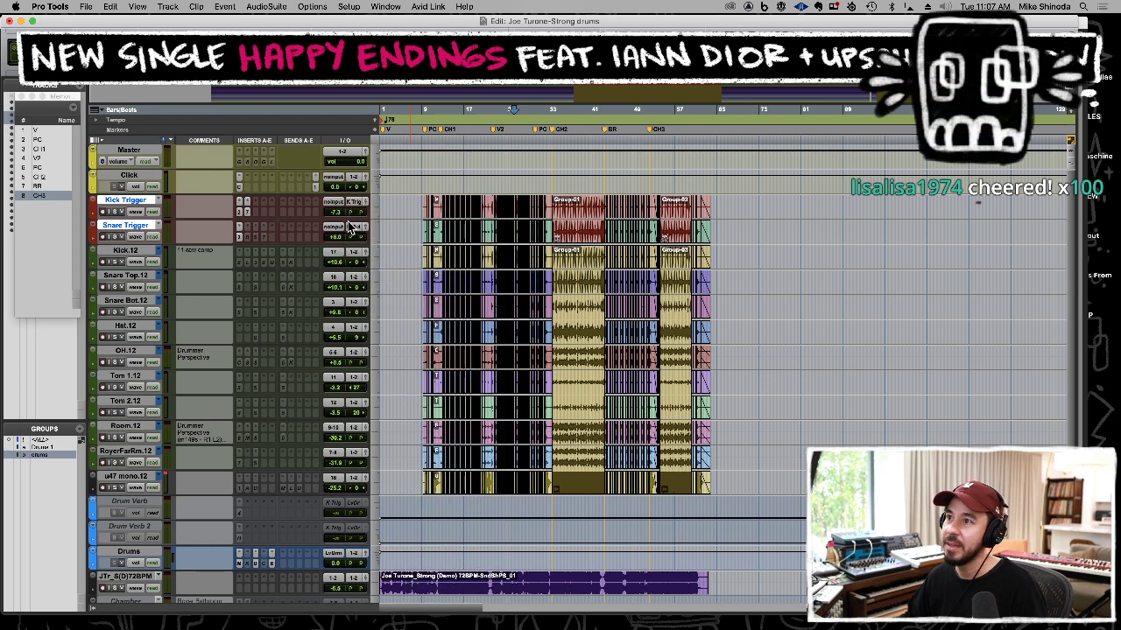
pyautogui.click(355, 229)
pyautogui.click(390, 253)
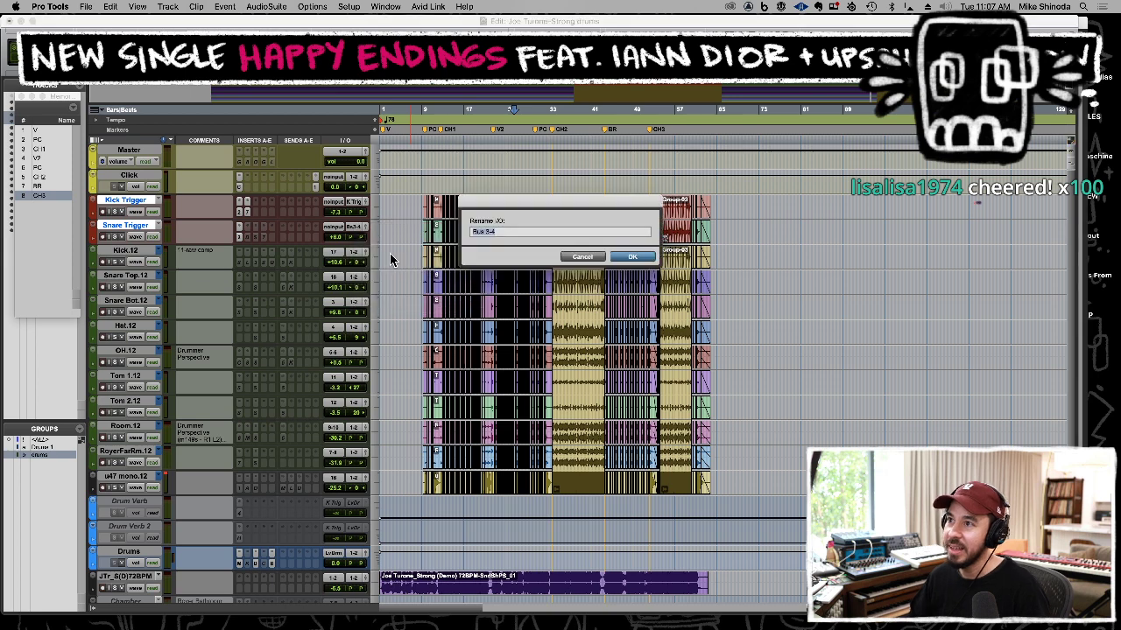
pyautogui.write('S Trig')
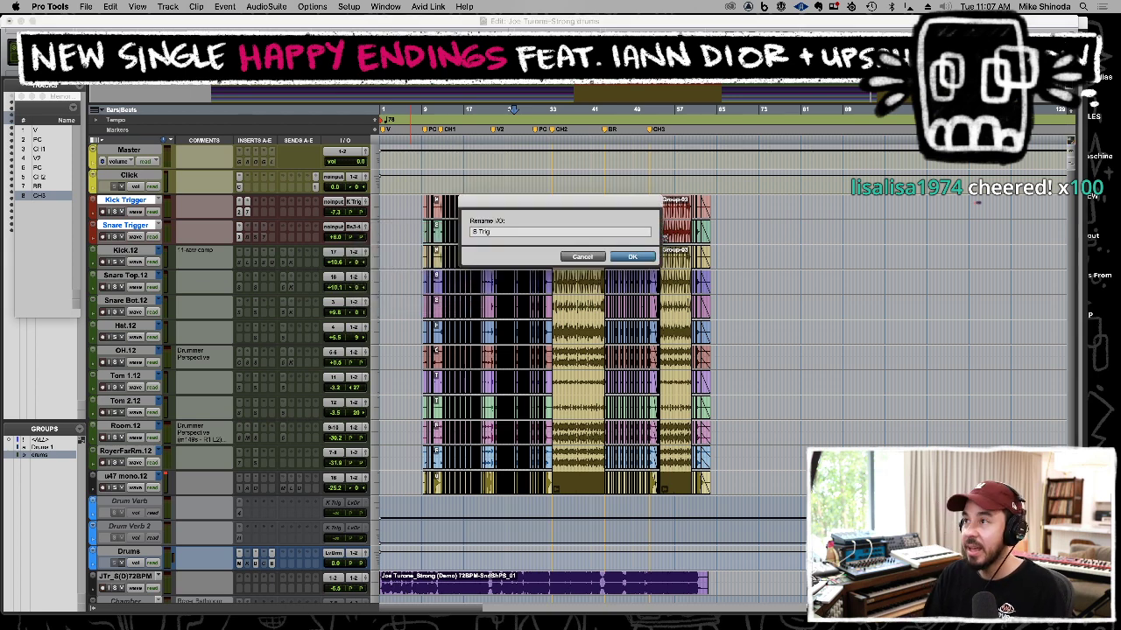
pyautogui.press('Return')
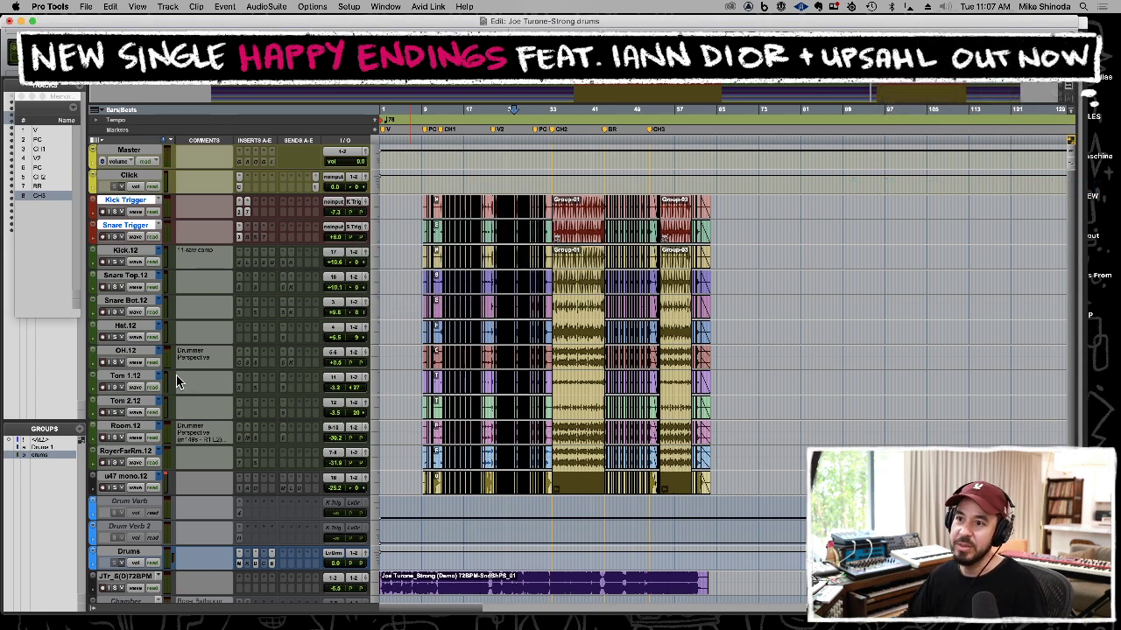
# Widen the timeline view of the drum clips and route the Kick.12 track's output to stereo Bus 5-6.
pyautogui.click(129, 427)
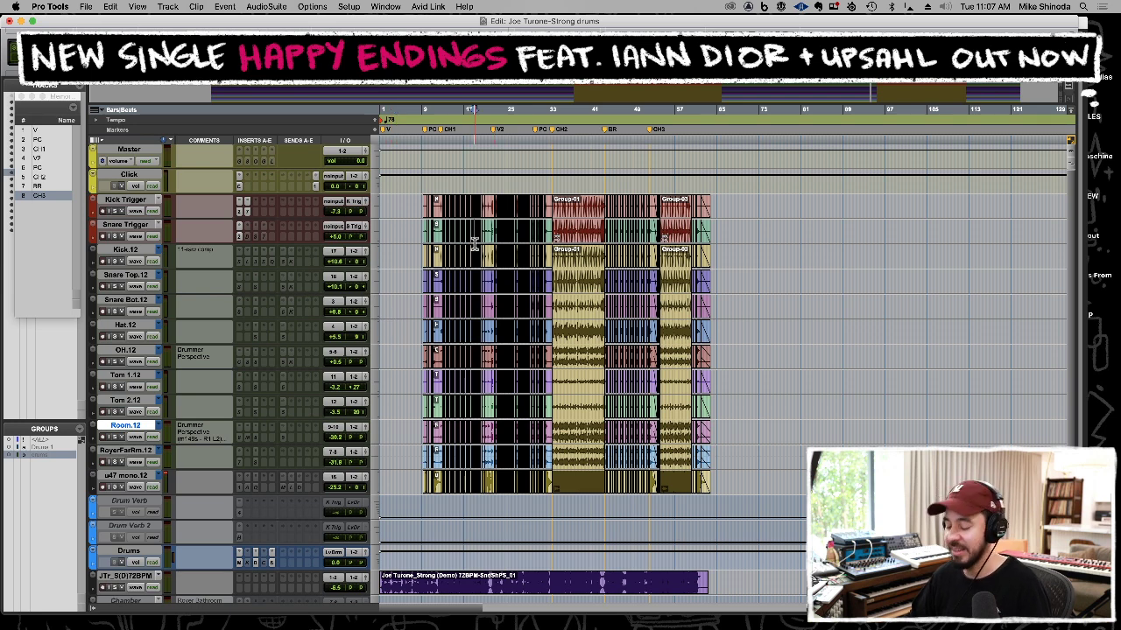
pyautogui.press('t')
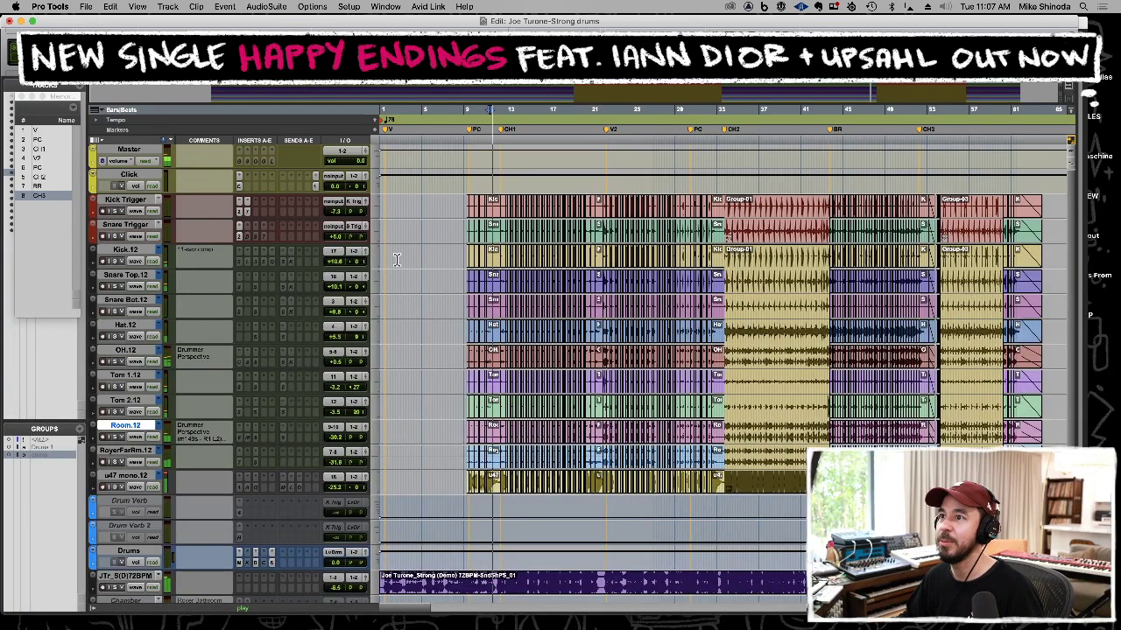
pyautogui.click(354, 262)
pyautogui.moveTo(371, 263)
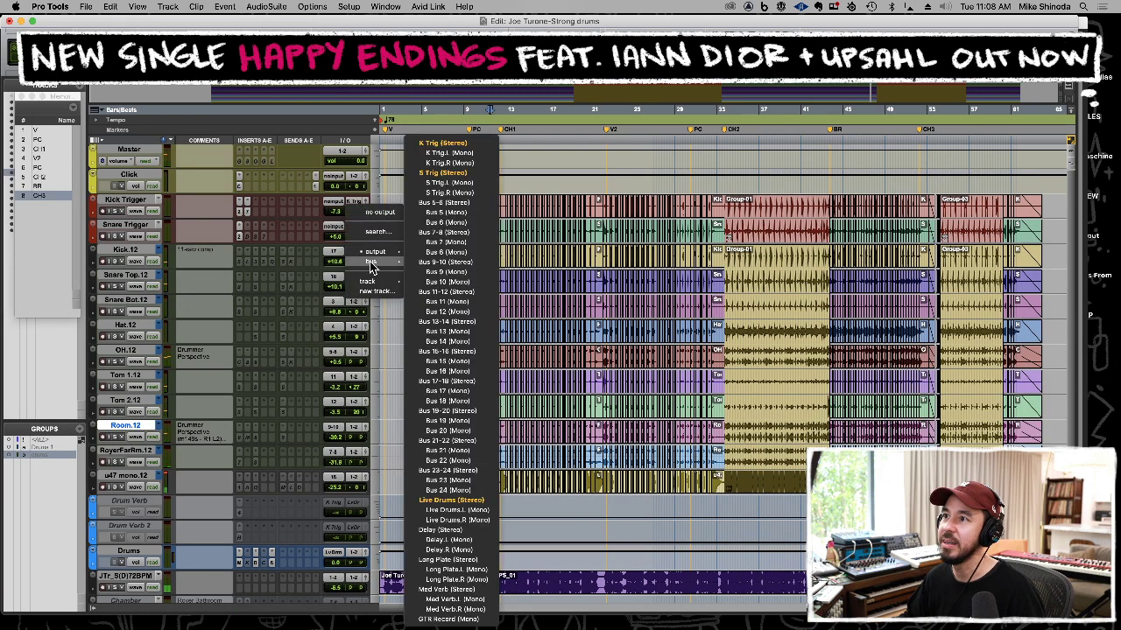
pyautogui.click(447, 206)
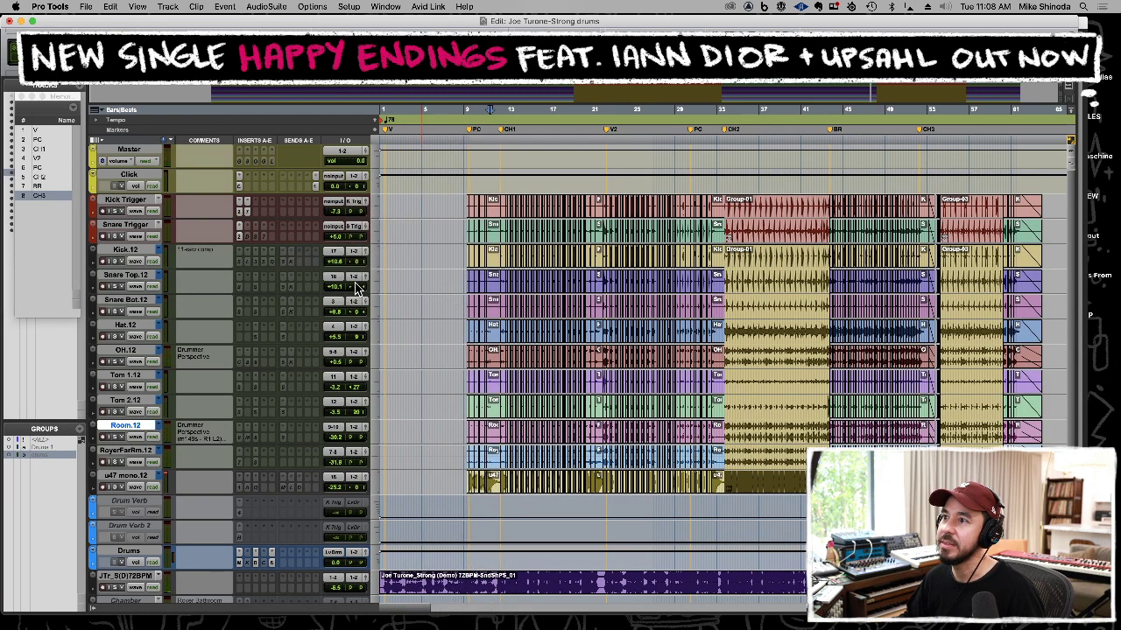
# Audition the Snare Top.12 and Snare Bot.12 tracks soloed, and route both outputs to stereo Bus 7-8.
pyautogui.click(145, 274)
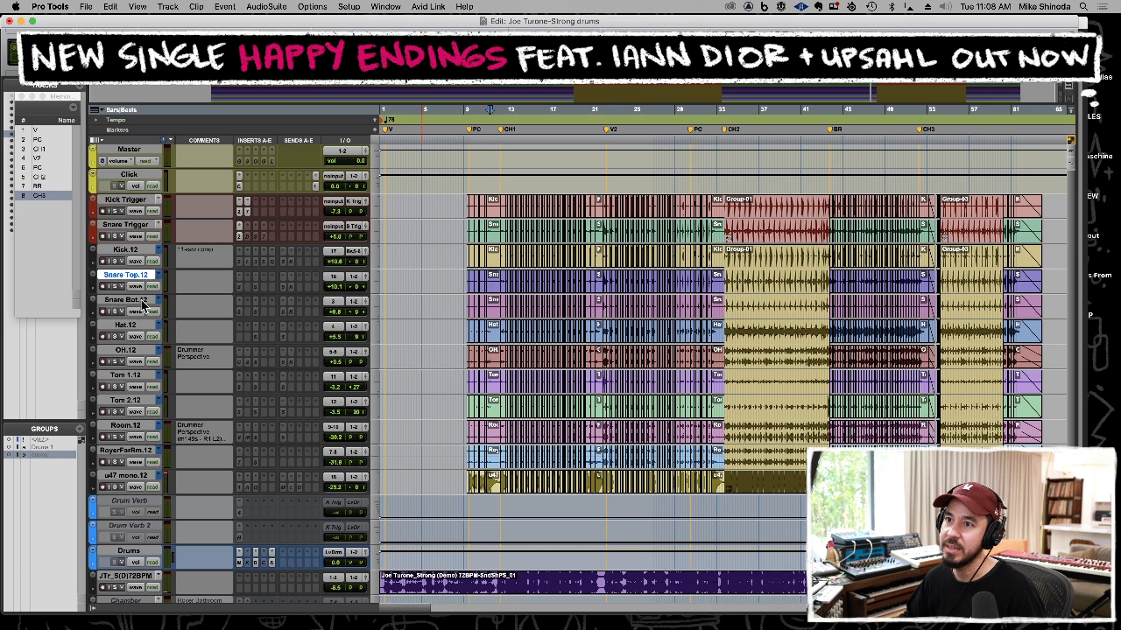
pyautogui.keyDown('shift'); pyautogui.click(140, 301); pyautogui.keyUp('shift')
pyautogui.click(358, 278)
pyautogui.moveTo(385, 286)
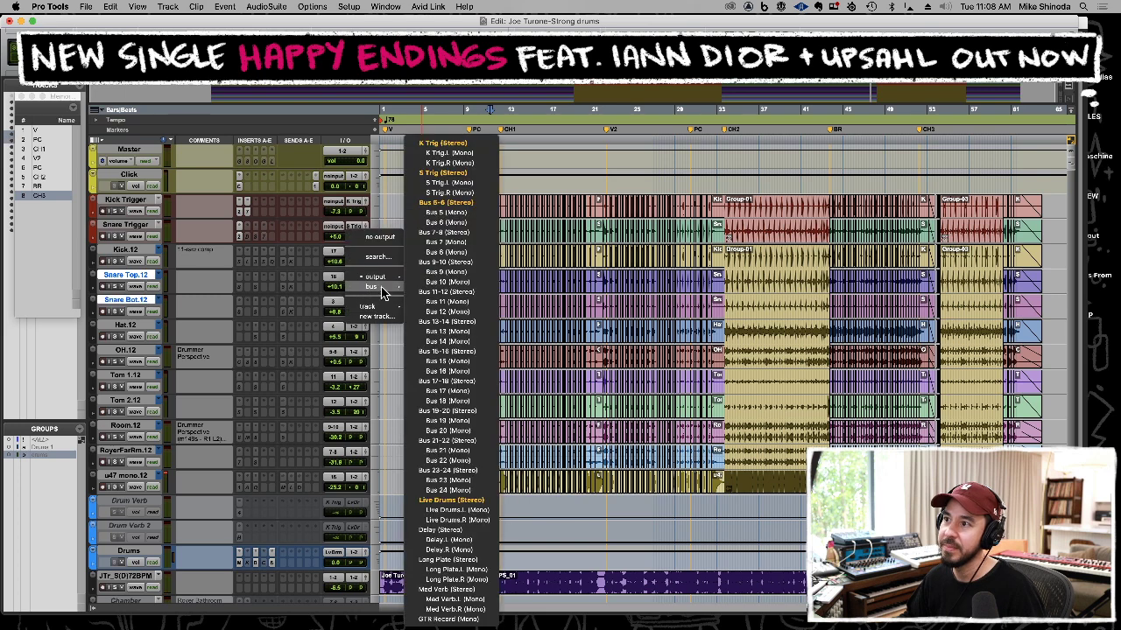
pyautogui.click(449, 233)
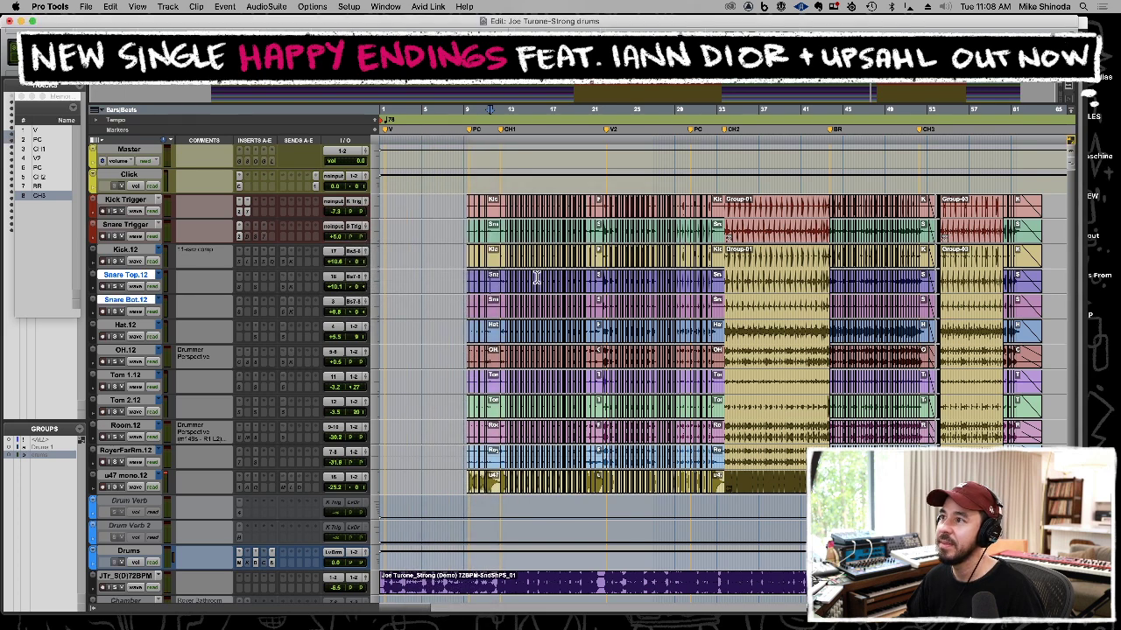
pyautogui.click(357, 282)
pyautogui.click(434, 286)
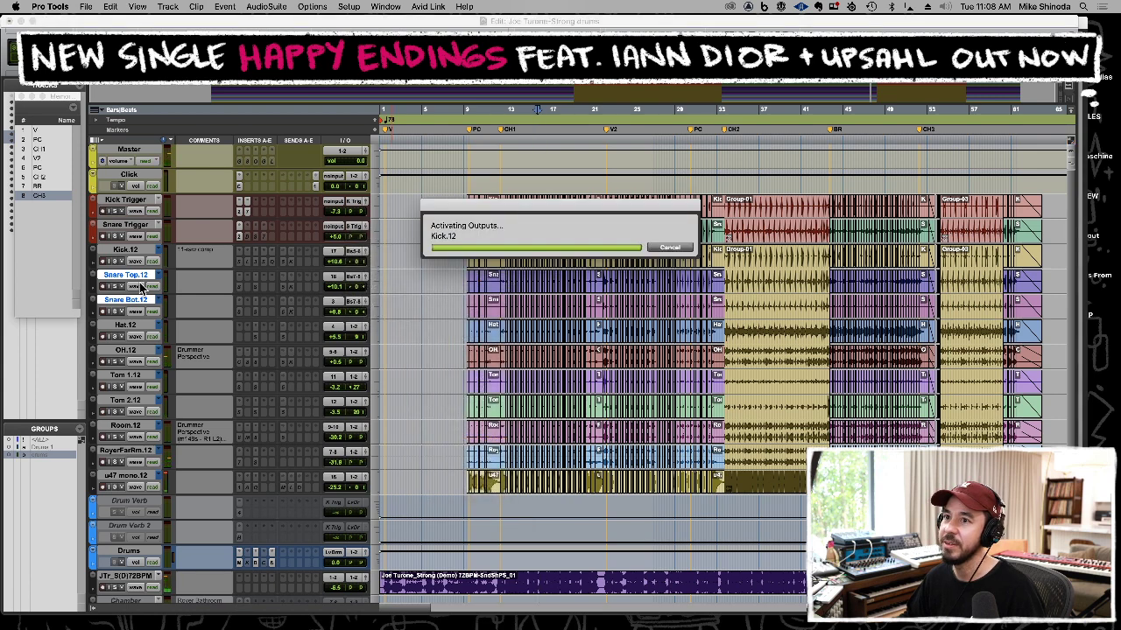
pyautogui.press('space')
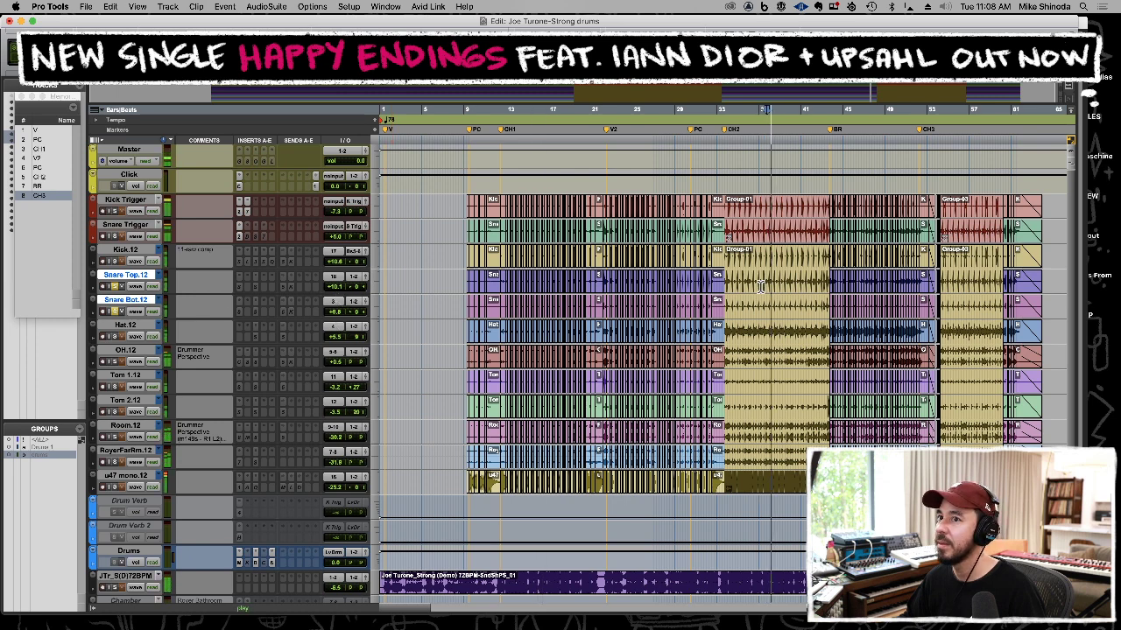
pyautogui.click(359, 281)
pyautogui.moveTo(375, 286)
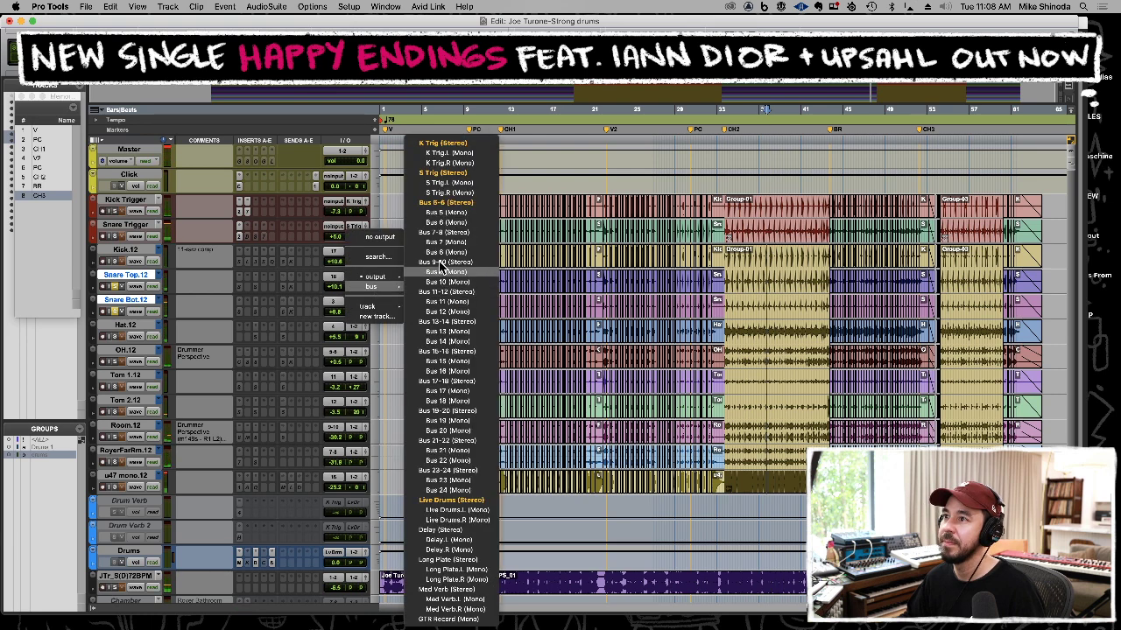
pyautogui.click(448, 233)
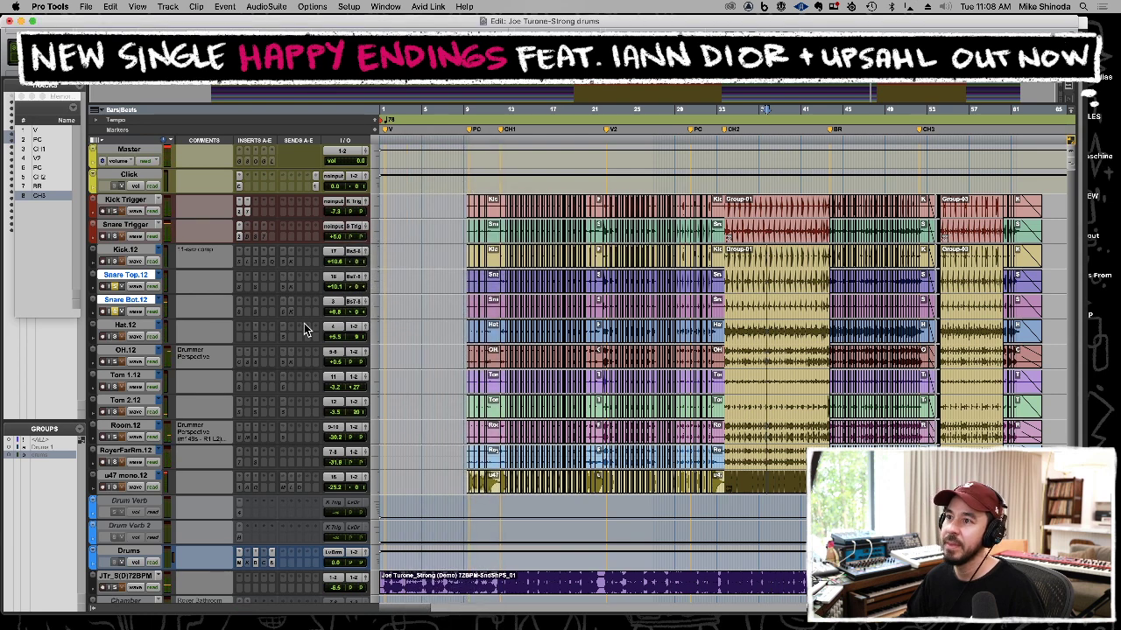
# Route the Hat.12 track's output to stereo Bus 9-10 and the OH.12 track's output to stereo Bus 11-12.
pyautogui.click(357, 329)
pyautogui.moveTo(377, 336)
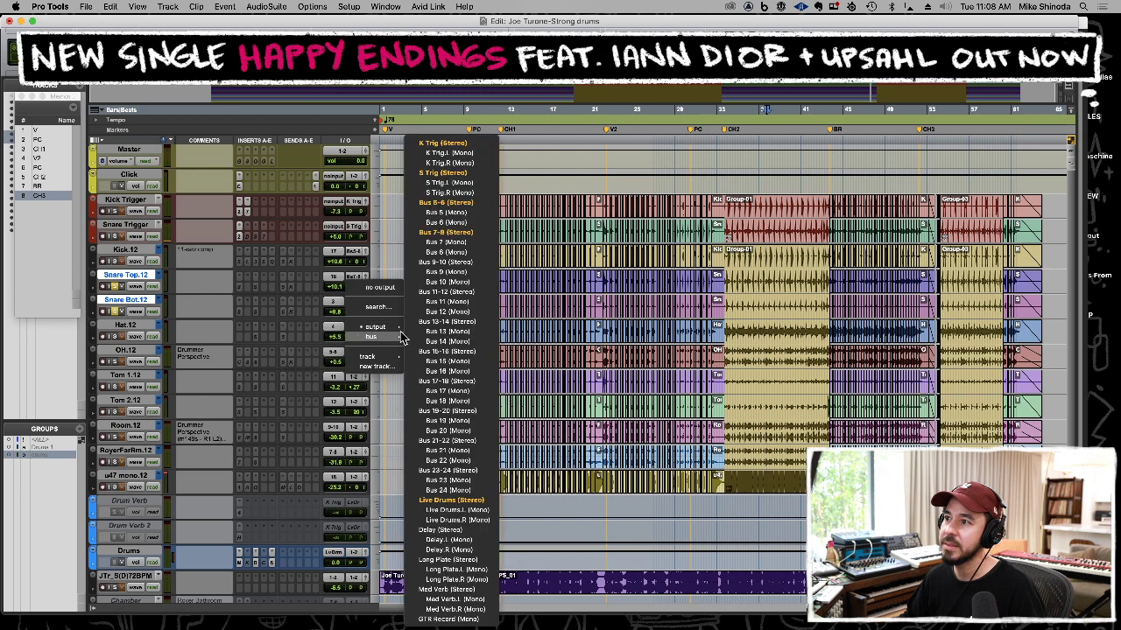
pyautogui.click(479, 264)
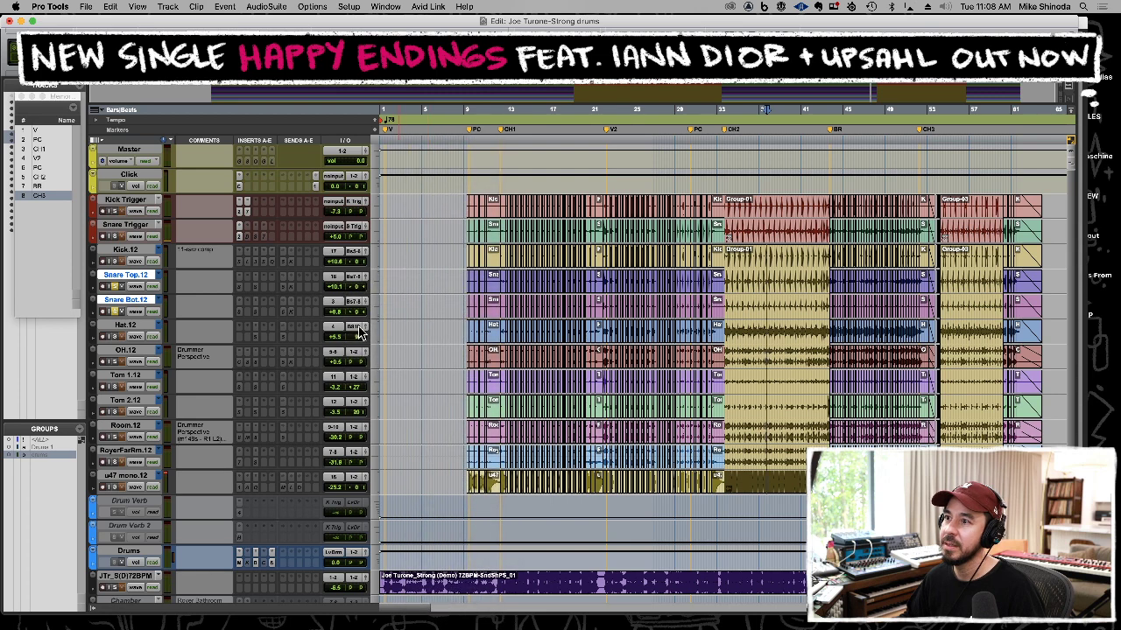
pyautogui.click(356, 355)
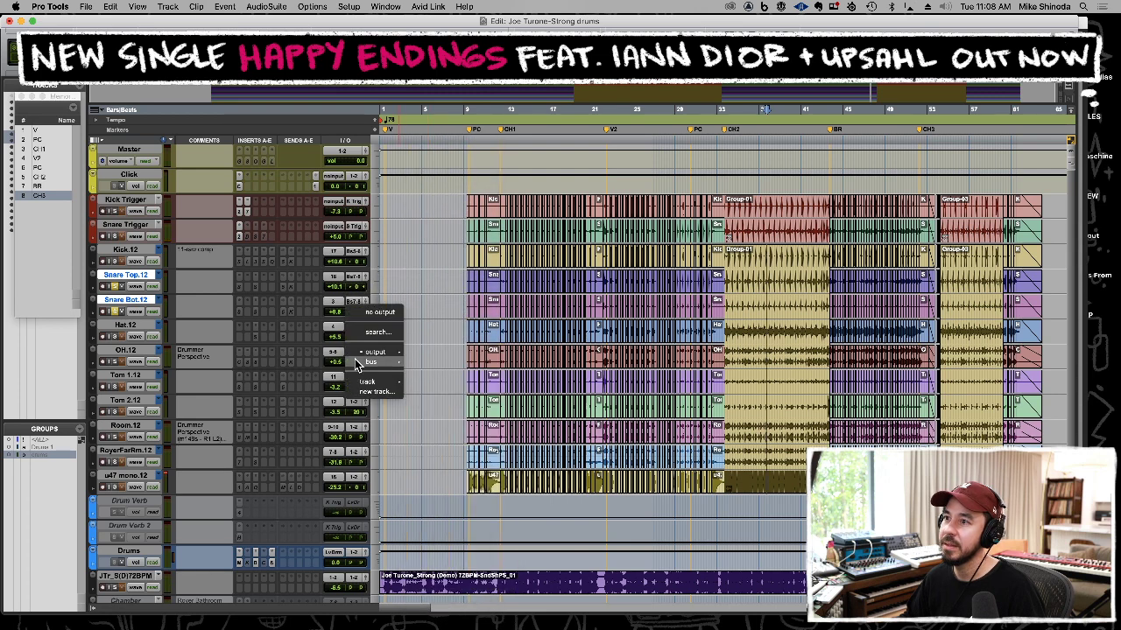
pyautogui.moveTo(356, 361)
pyautogui.click(456, 296)
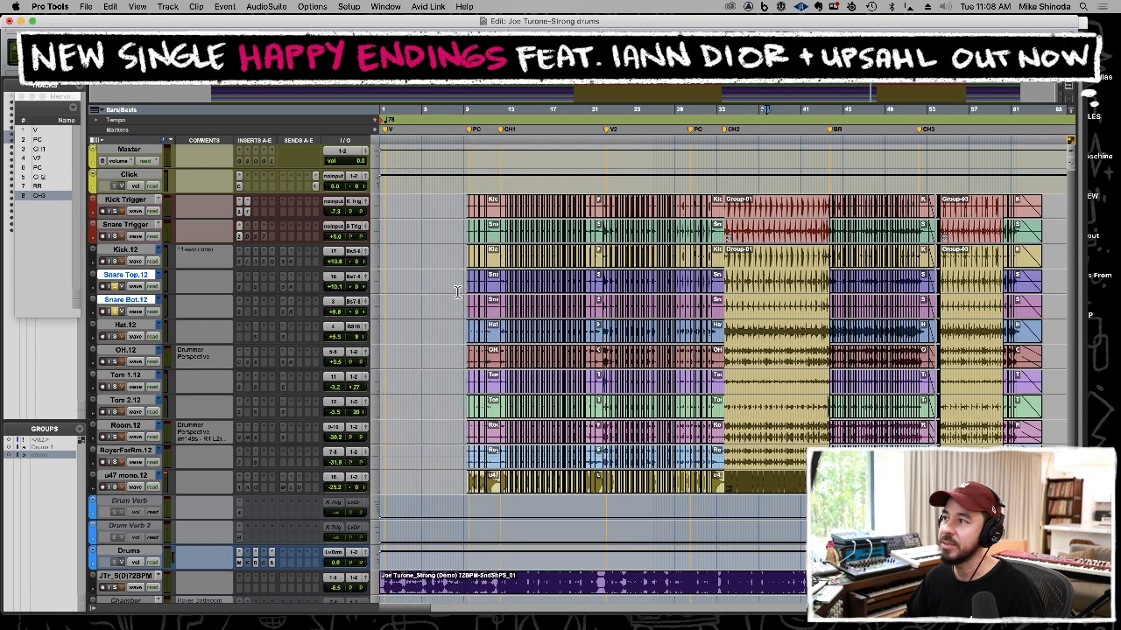
# Route the outputs of Tom 1.12 and Tom 2.12 together to stereo Bus 13-14.
pyautogui.click(141, 377)
pyautogui.keyDown('shift'); pyautogui.click(137, 402); pyautogui.keyUp('shift')
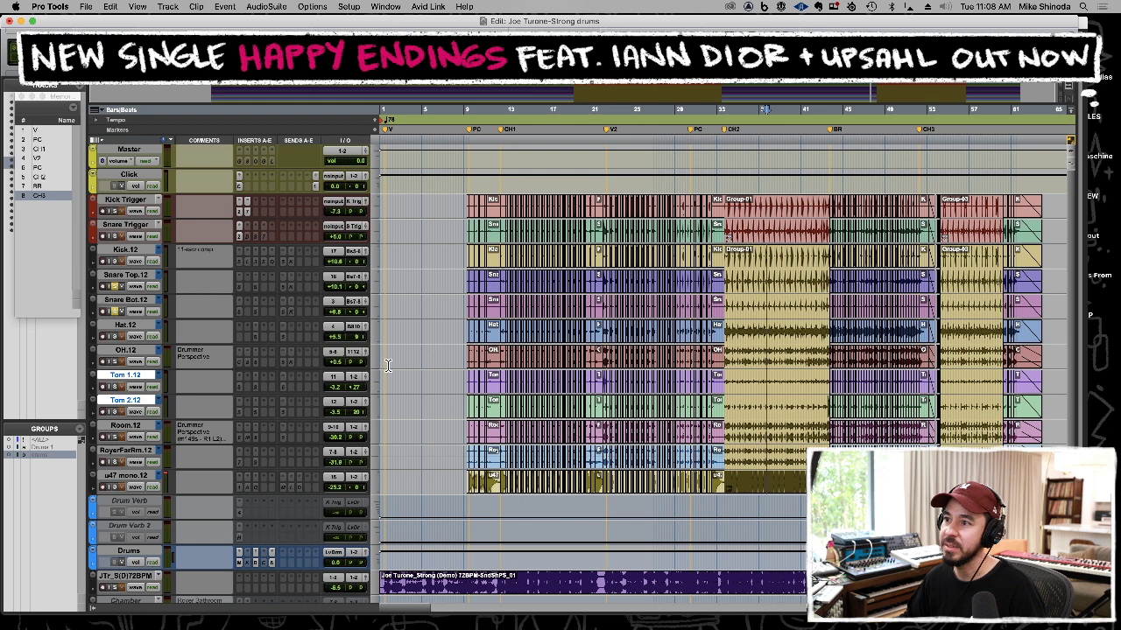
pyautogui.click(359, 379)
pyautogui.moveTo(370, 387)
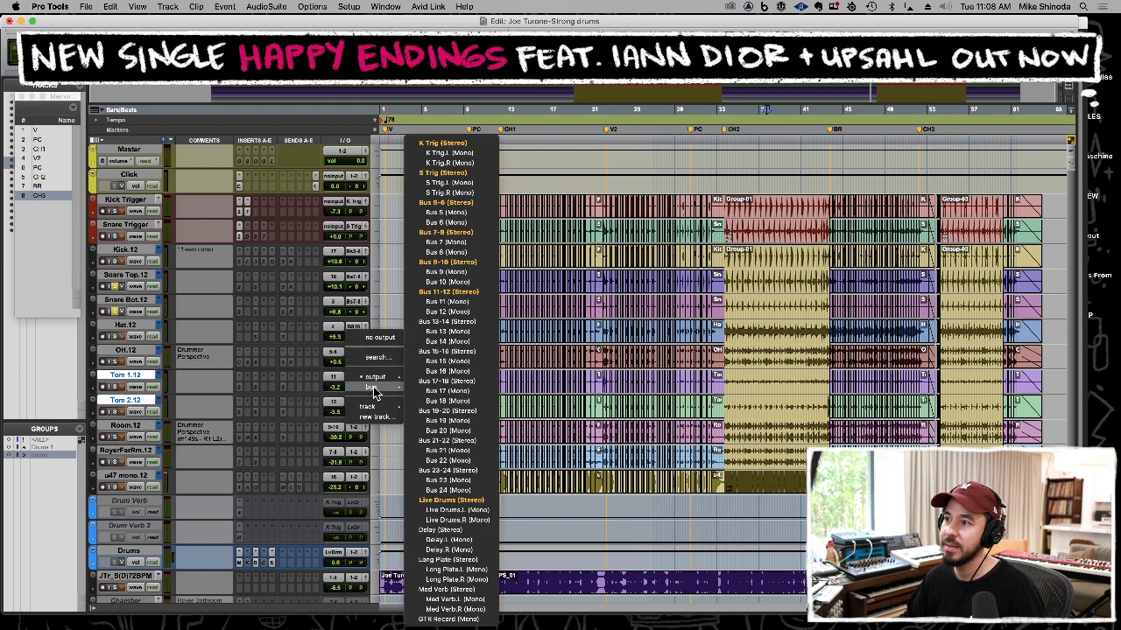
pyautogui.click(434, 322)
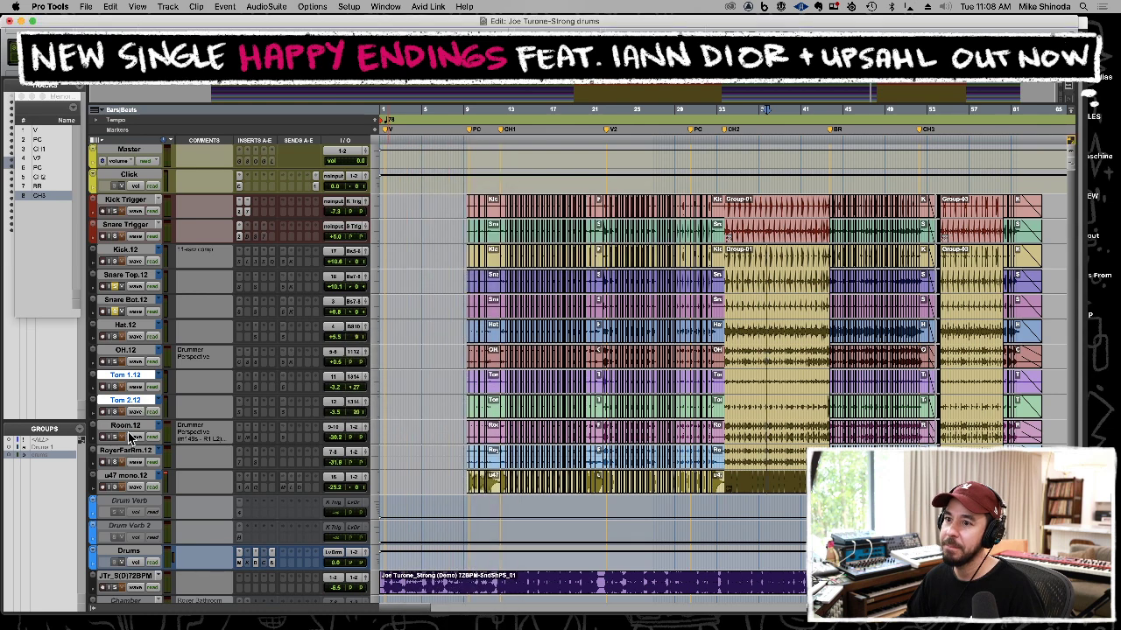
# Solo the three room mic tracks during playback and raise Room.12 to about -9.4 dB, RoyerFarRm.12 to -14.5 dB and u47 mono.12 to -11.8 dB.
pyautogui.click(134, 427)
pyautogui.keyDown('shift'); pyautogui.click(123, 478); pyautogui.keyUp('shift')
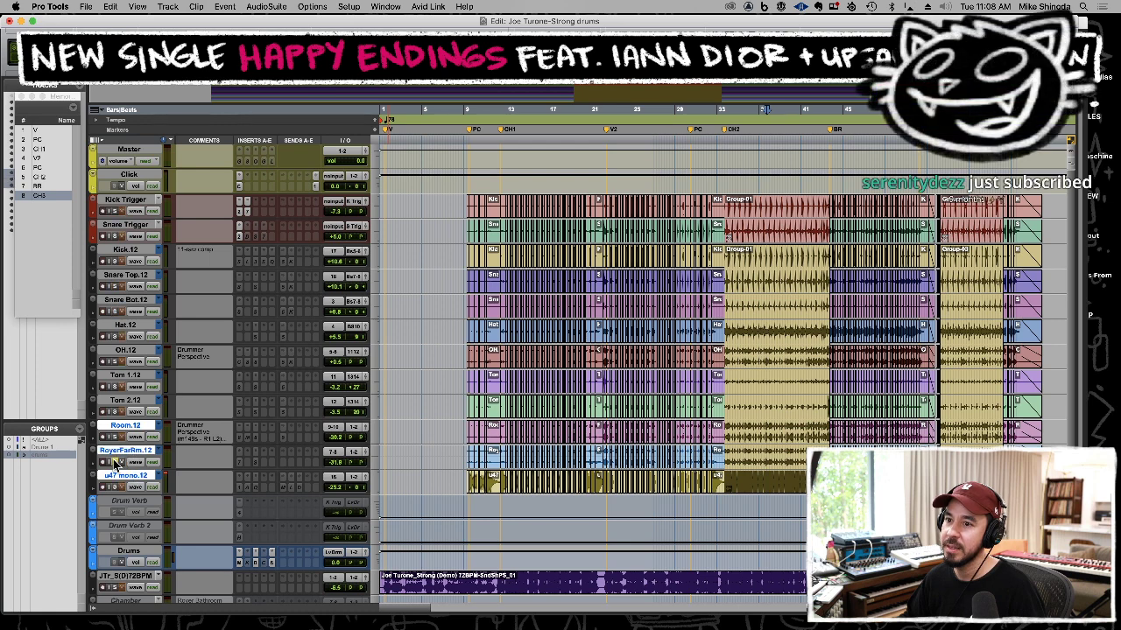
pyautogui.press('space')
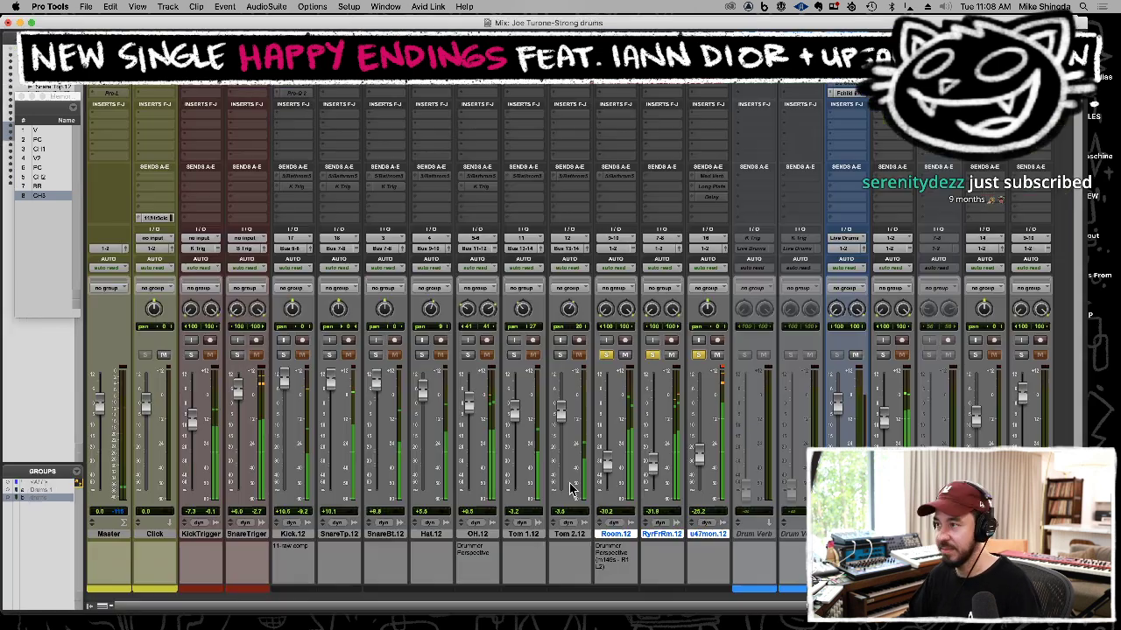
pyautogui.press('super+equal')
pyautogui.moveTo(620, 470); pyautogui.dragTo(619, 449)
pyautogui.moveTo(699, 457); pyautogui.dragTo(701, 442)
pyautogui.moveTo(613, 447); pyautogui.dragTo(612, 434)
pyautogui.moveTo(649, 468); pyautogui.dragTo(651, 430)
pyautogui.press('super+equal')
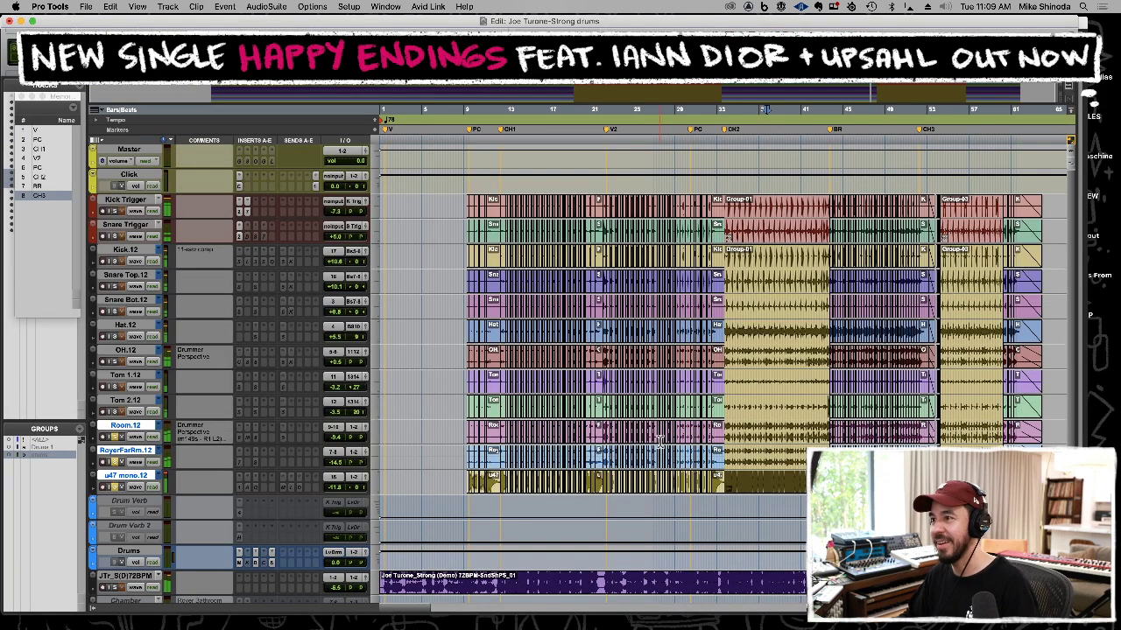
# Route Room.12, RoyerFarRm.12 and u47 mono.12 to stereo Bus 15-16 and turn off their solos.
pyautogui.click(356, 431)
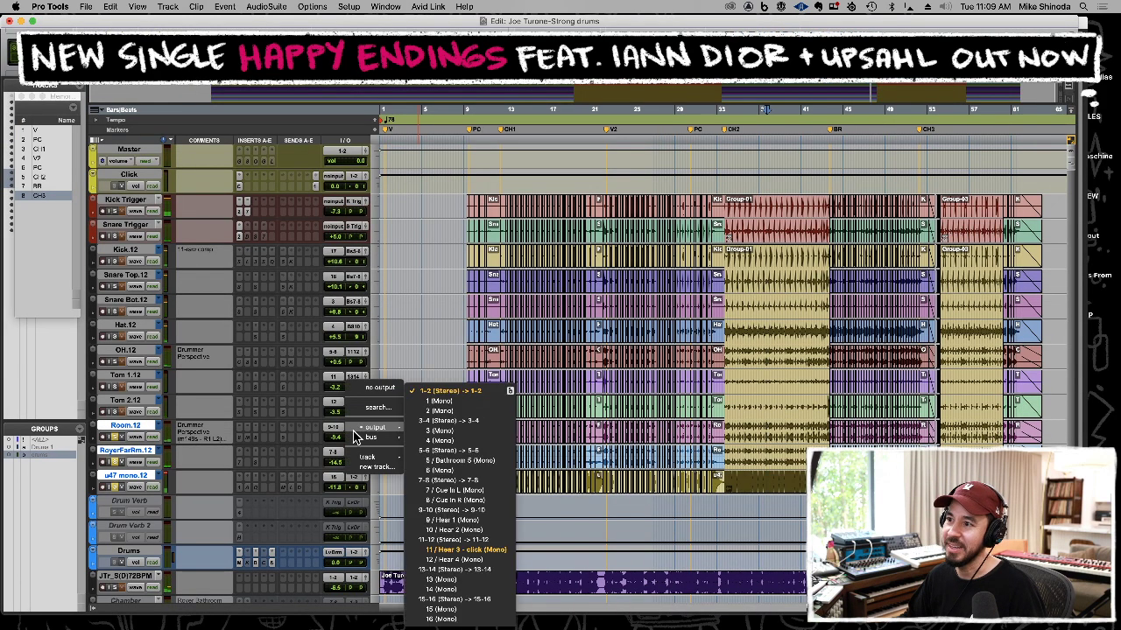
pyautogui.moveTo(372, 437)
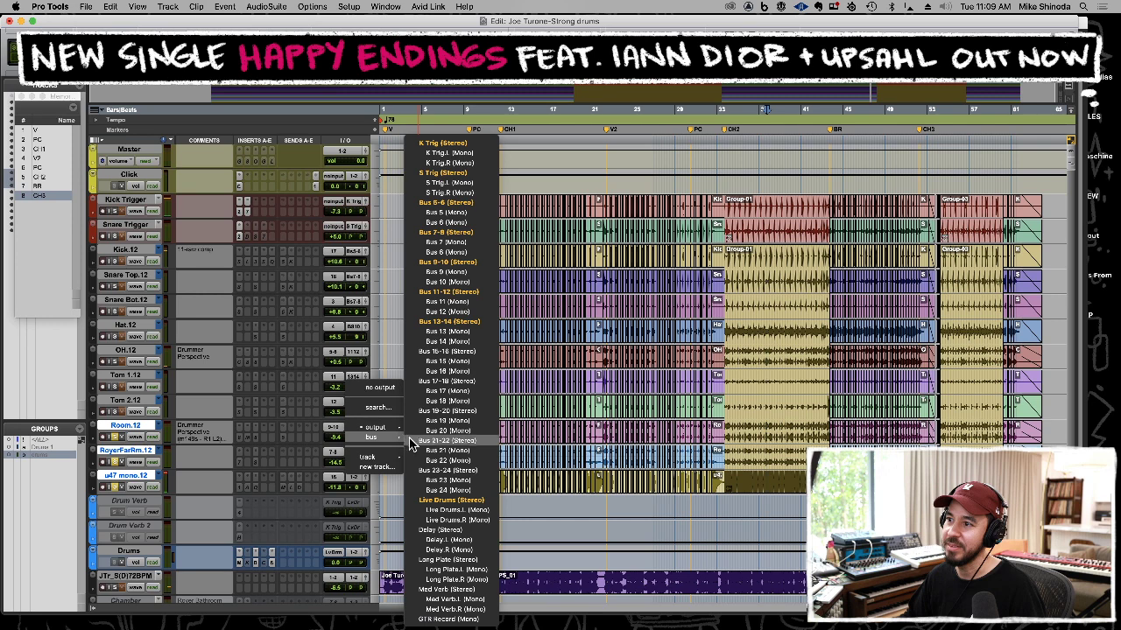
pyautogui.click(428, 359)
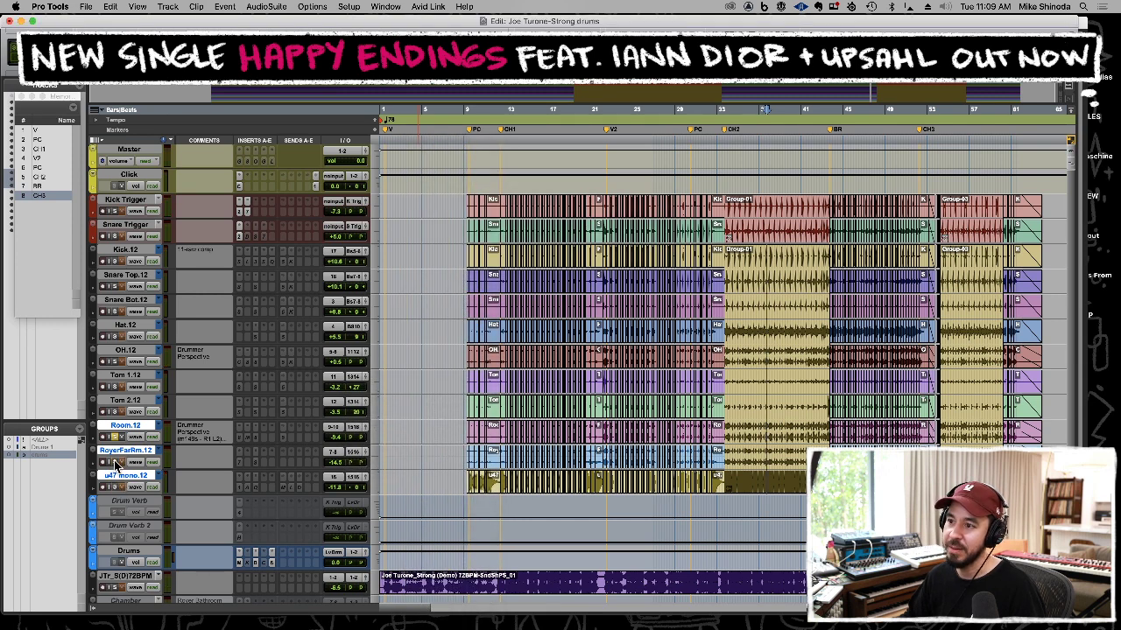
pyautogui.click(117, 437)
pyautogui.doubleClick(462, 587)
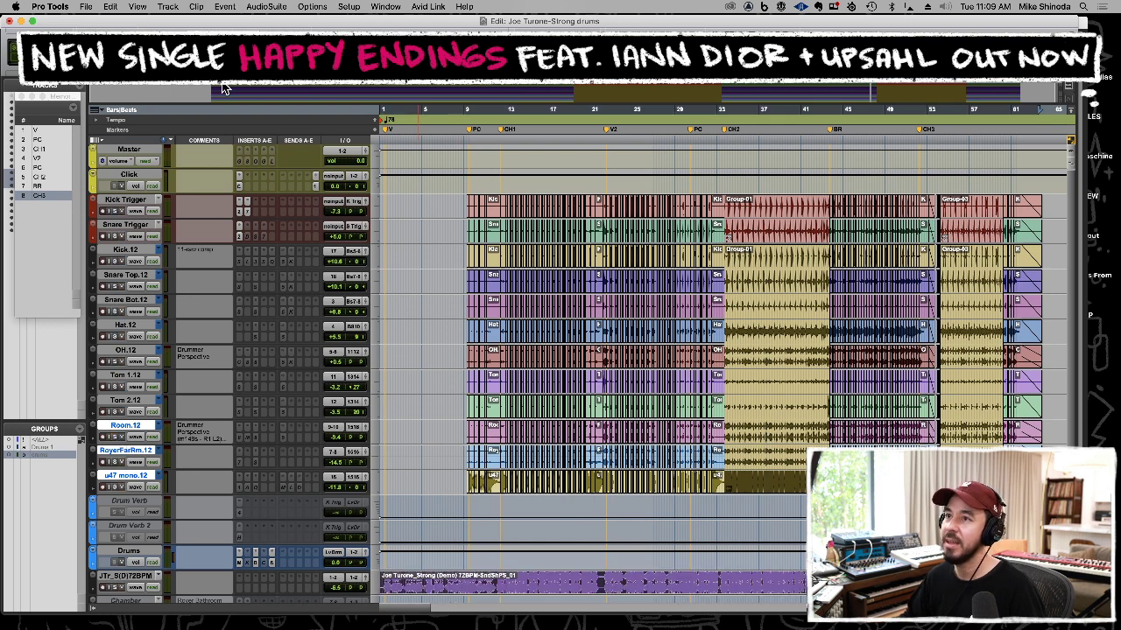
pyautogui.click(85, 6)
pyautogui.moveTo(132, 174)
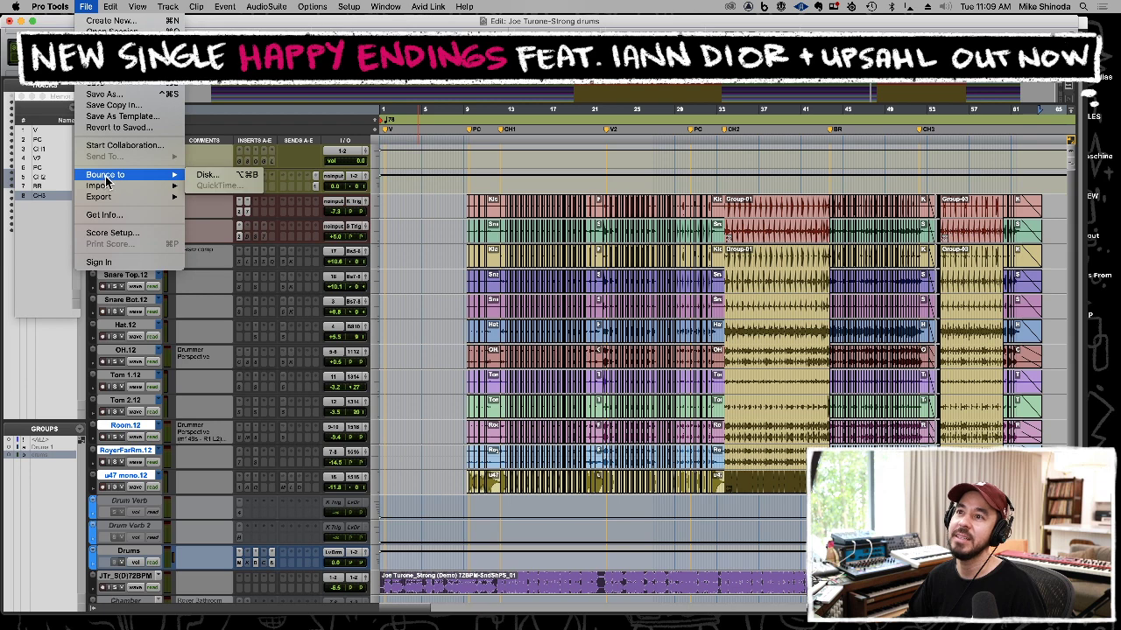
pyautogui.click(208, 175)
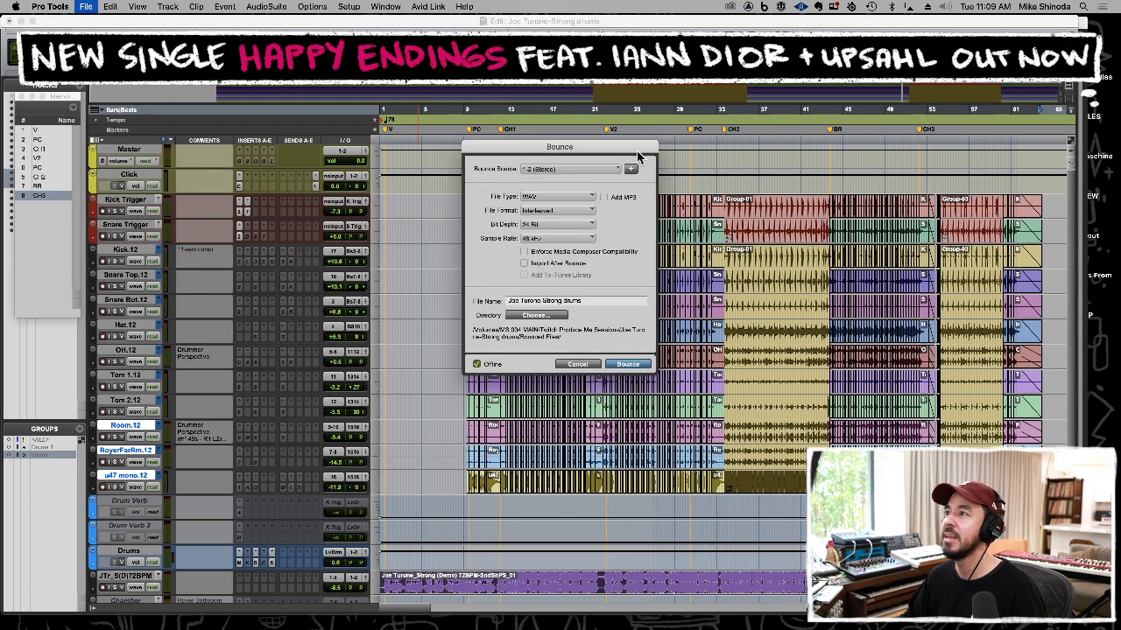
# Bounce K Trig, S Trig and the stereo buses 5-6 through 15-16 offline as separate 24-bit, 48 kHz interleaved WAV files.
pyautogui.click(610, 169)
pyautogui.moveTo(594, 154)
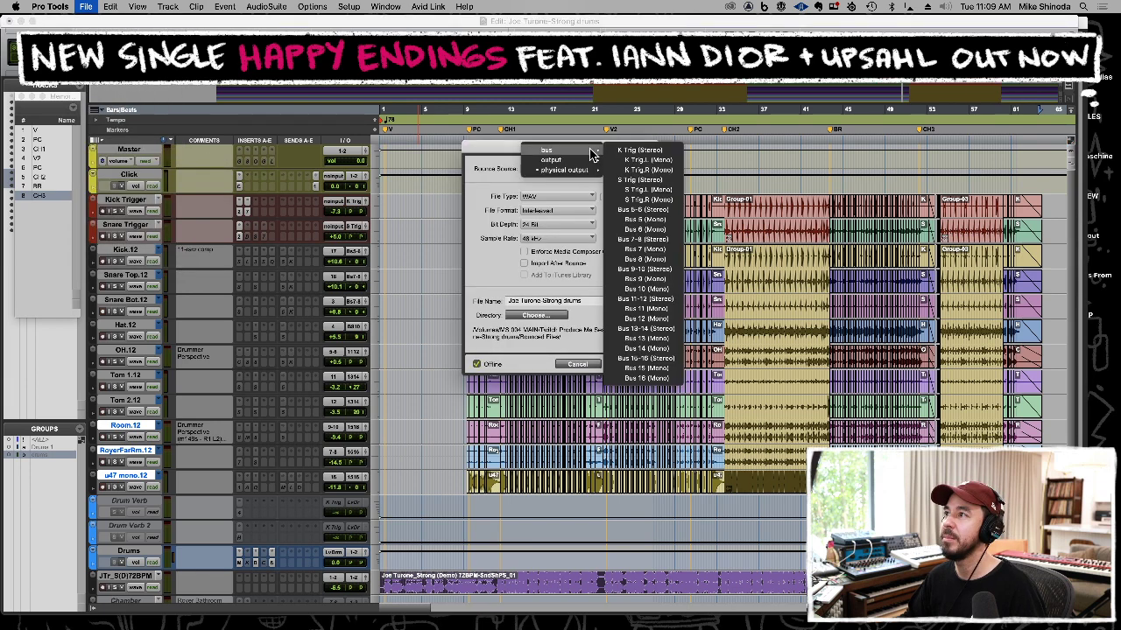
pyautogui.click(634, 160)
pyautogui.click(630, 169)
pyautogui.click(631, 169)
pyautogui.click(631, 169)
pyautogui.click(631, 169)
pyautogui.click(630, 169)
pyautogui.click(631, 169)
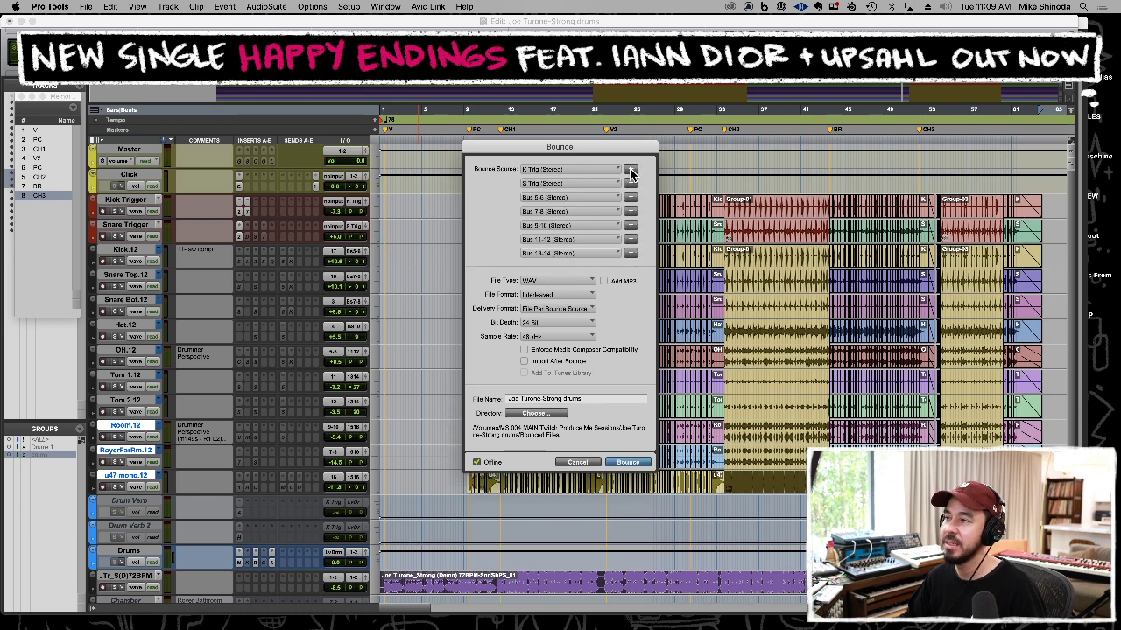
pyautogui.click(630, 169)
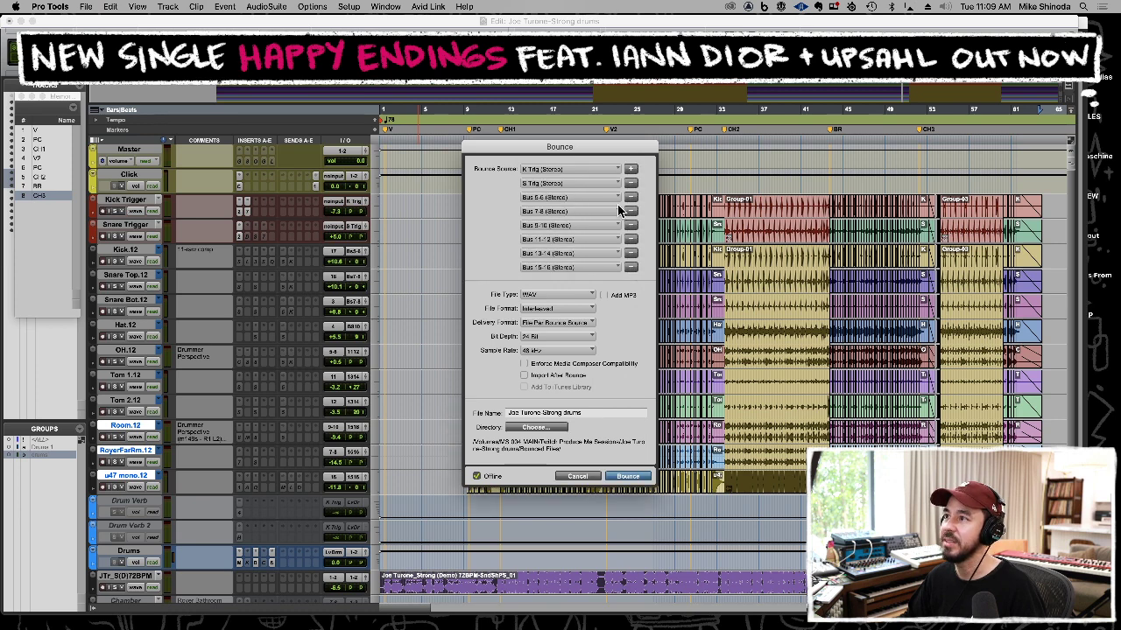
pyautogui.click(627, 476)
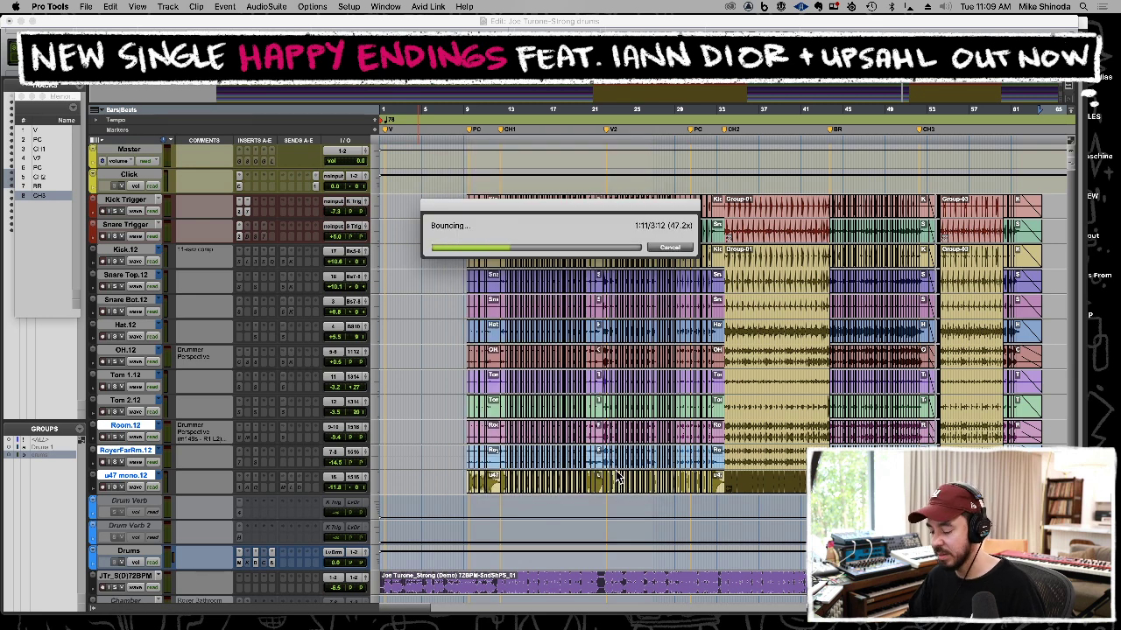
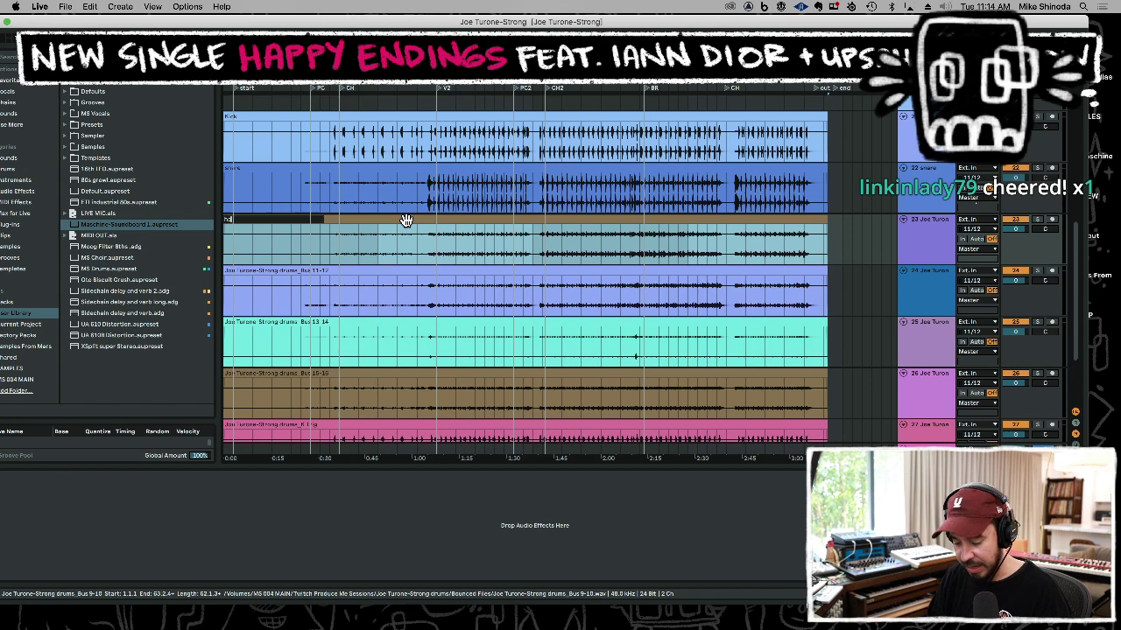
# Rename the imported Bus 11-12 drum clip as OH in the Live arrangement.
pyautogui.click(394, 272)
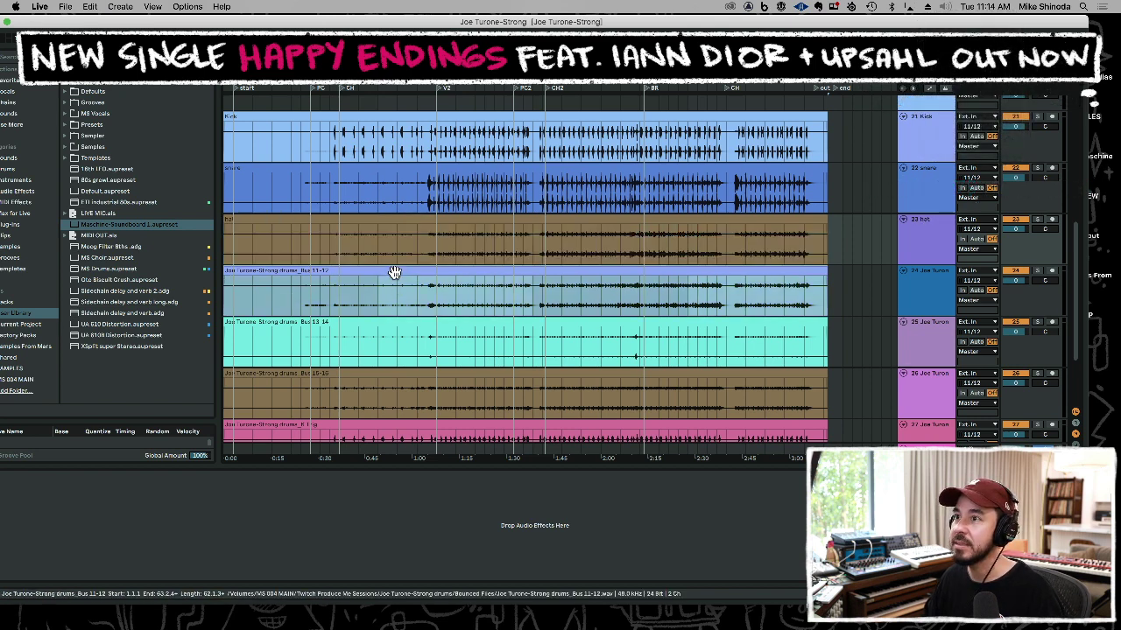
pyautogui.press('super+r')
pyautogui.write('OH')
pyautogui.press('Return')
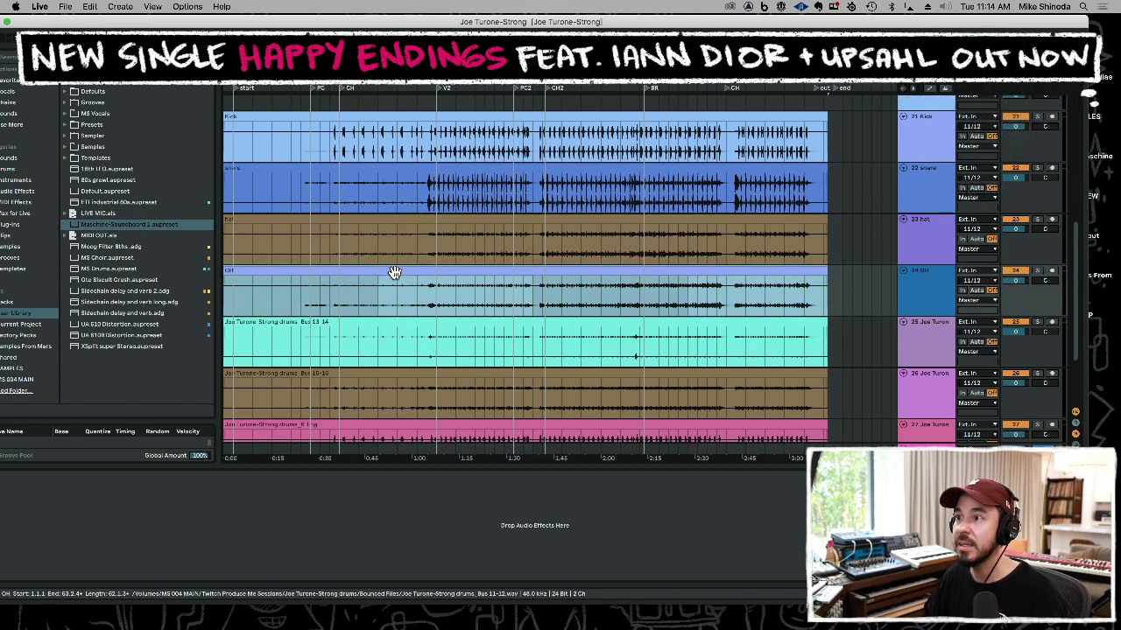
# Rename the imported Bus 13-14 drum clip as Toms.
pyautogui.click(396, 323)
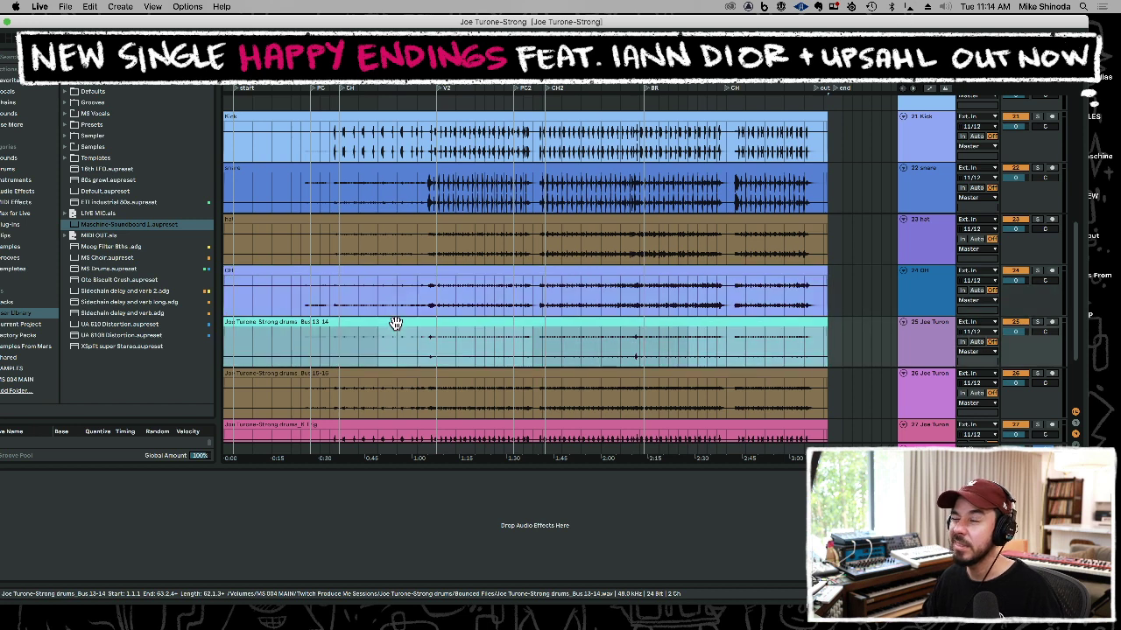
pyautogui.press('super+t')
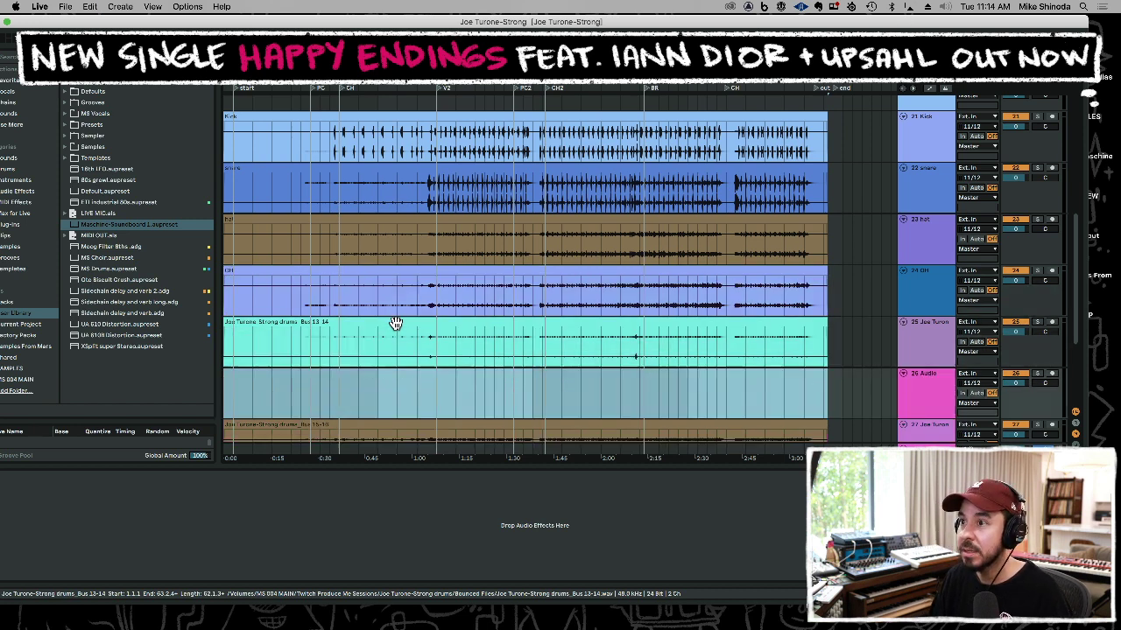
pyautogui.press('super+z')
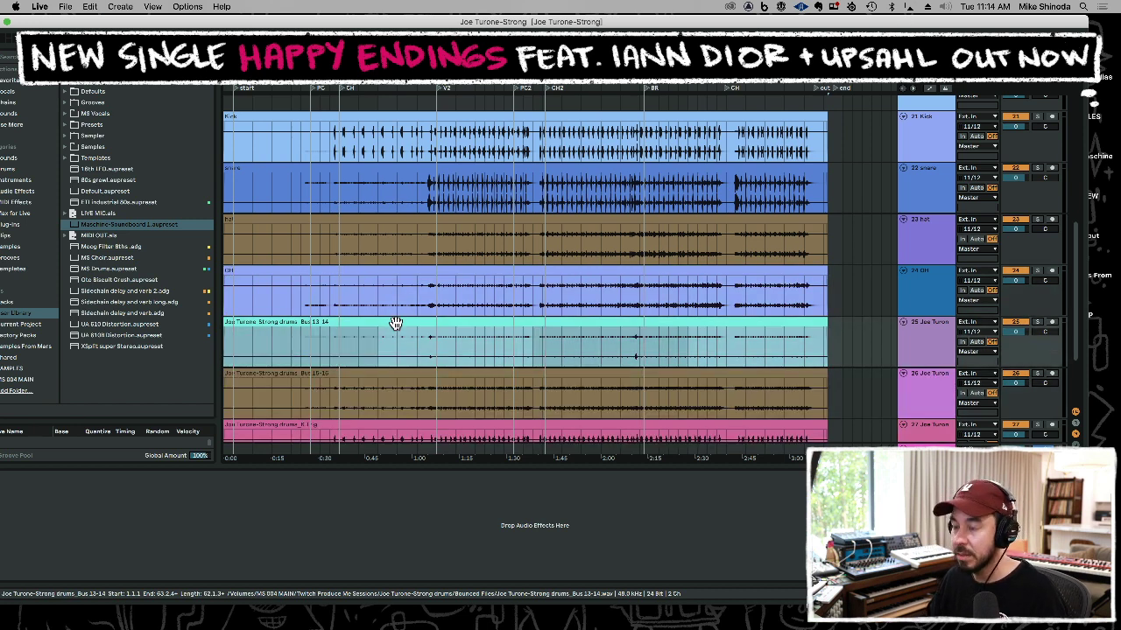
pyautogui.write('oms')
pyautogui.press('Return')
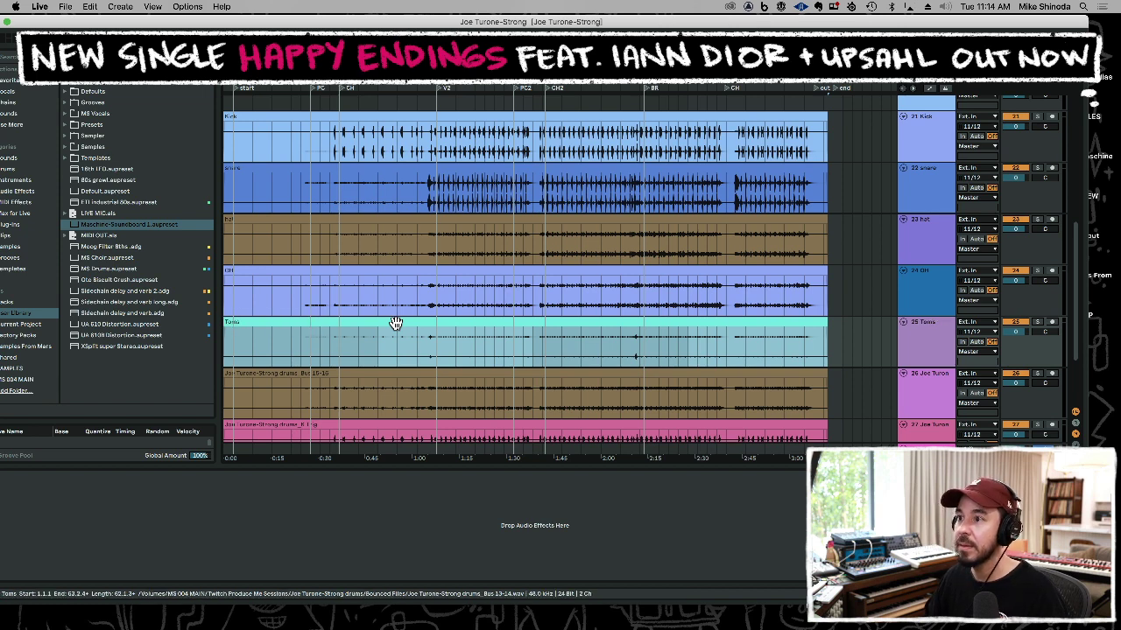
# Rename the imported Bus 15-16 drum clip as Room.
pyautogui.click(386, 374)
pyautogui.press('super+r')
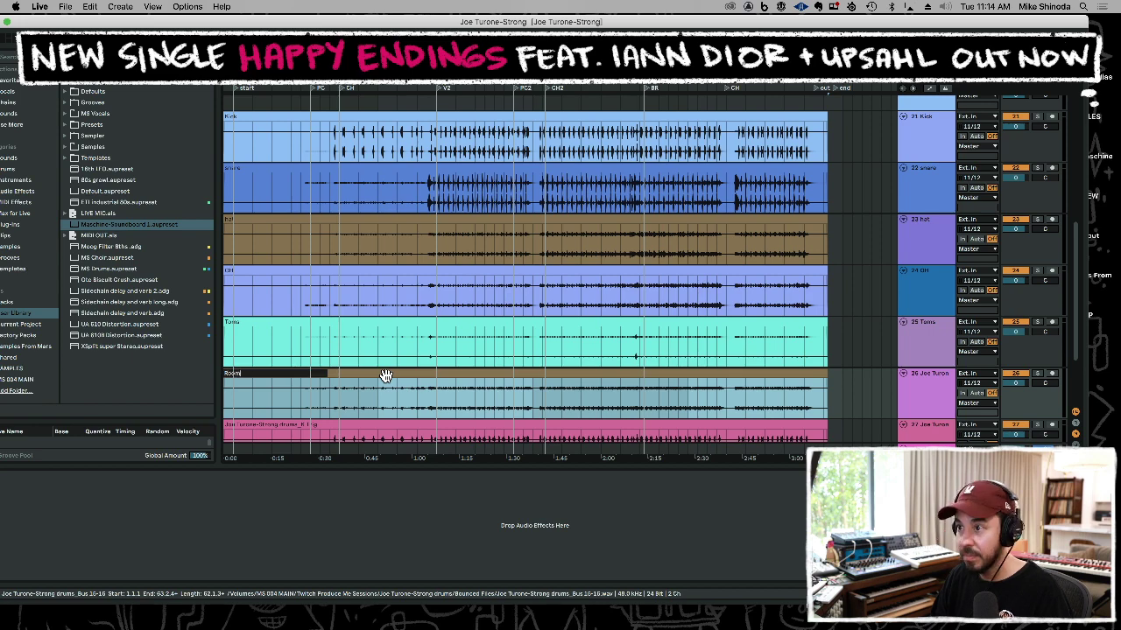
pyautogui.write('Room')
pyautogui.press('Return')
# Hide the empty detail view and move the K Trig and S Trig tracks directly above the Kick track.
pyautogui.scroll(-1, 525, 368)
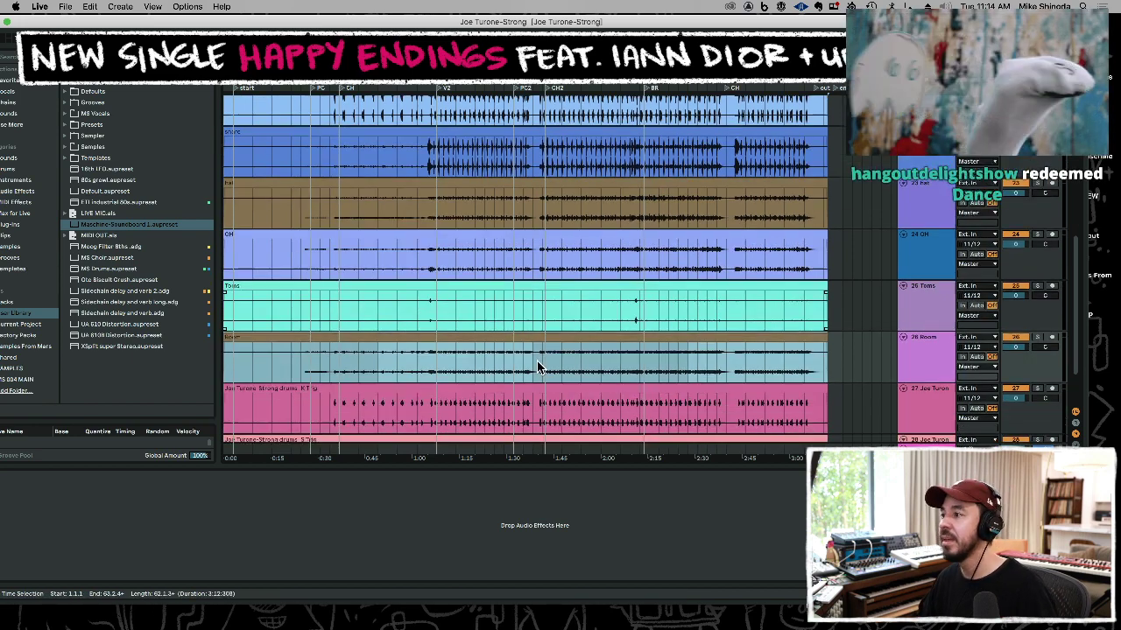
pyautogui.doubleClick(551, 464)
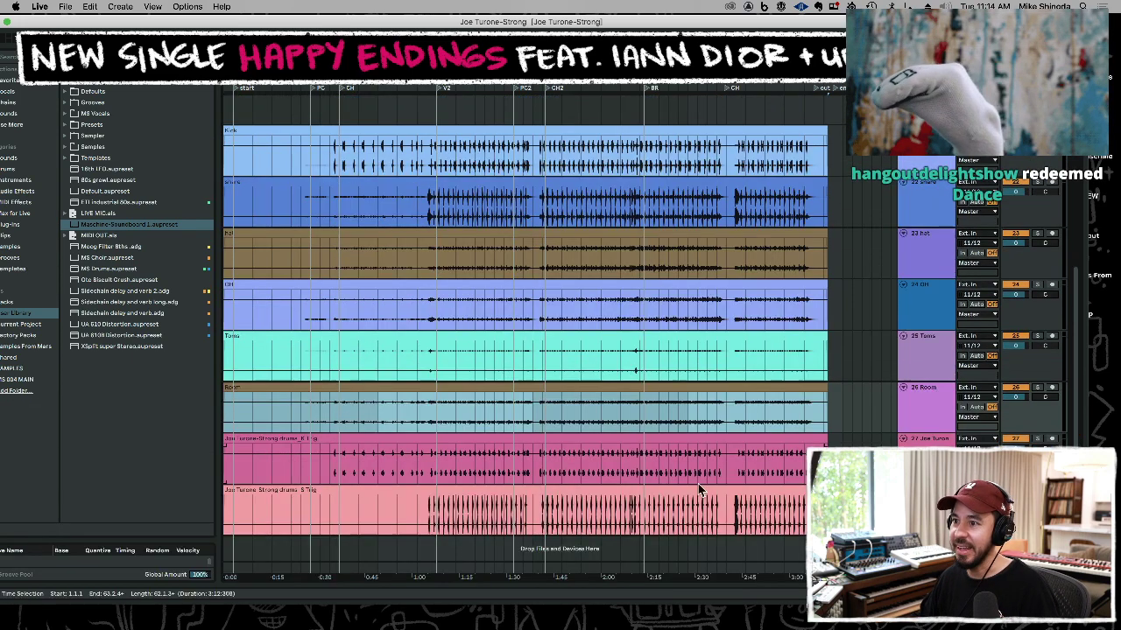
pyautogui.click(928, 459)
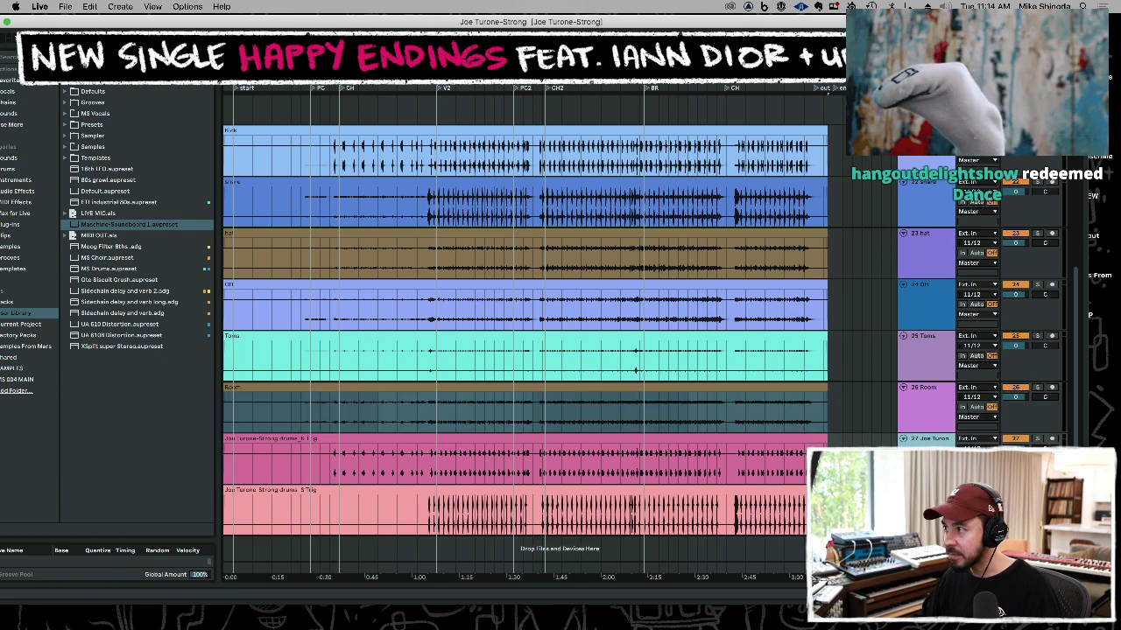
pyautogui.moveTo(928, 440); pyautogui.dragTo(928, 128)
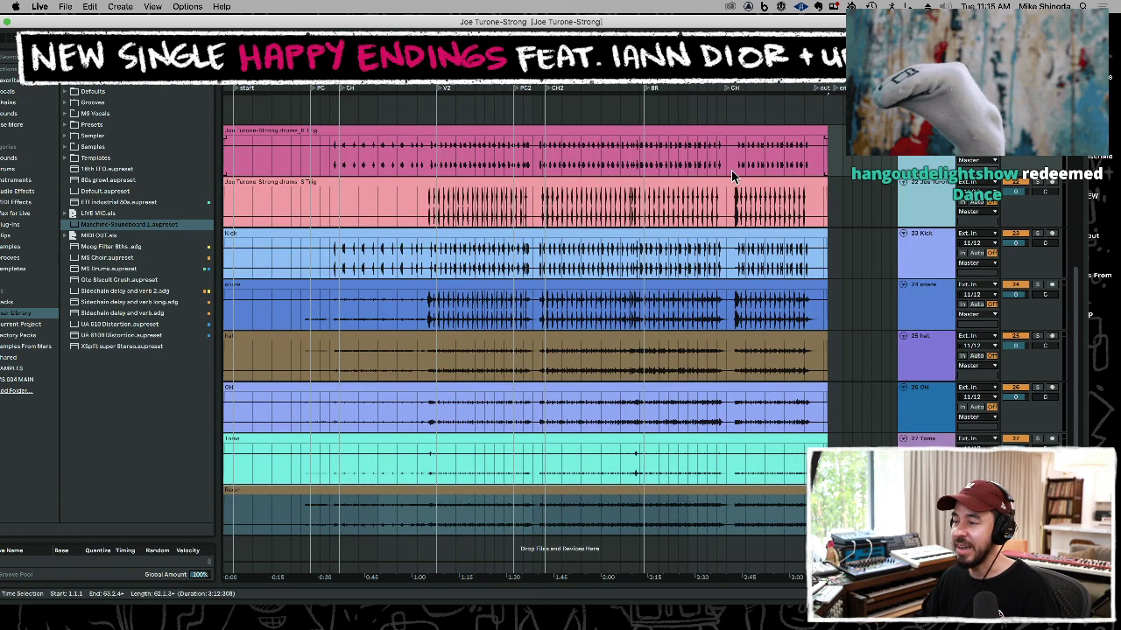
# Select all eight drum clips over their full length and shift them slightly later to line up with the CH marker.
pyautogui.moveTo(528, 77); pyautogui.dragTo(528, 66)
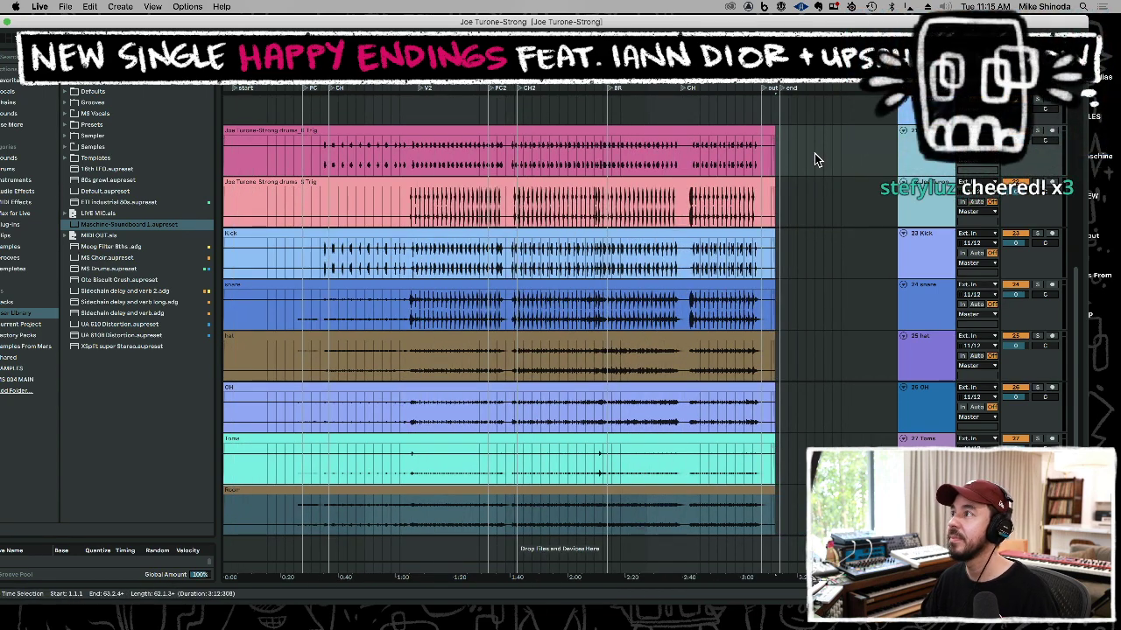
pyautogui.moveTo(795, 508); pyautogui.dragTo(181, 168)
pyautogui.scroll(6, 313, 132)
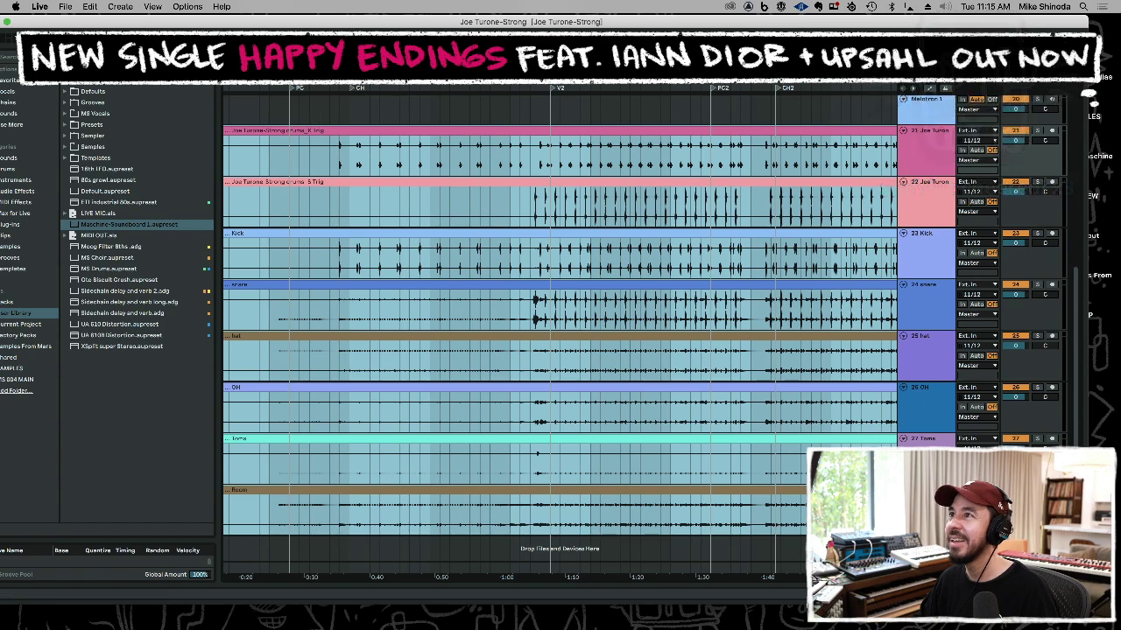
pyautogui.hscroll(-3, 560, 332)
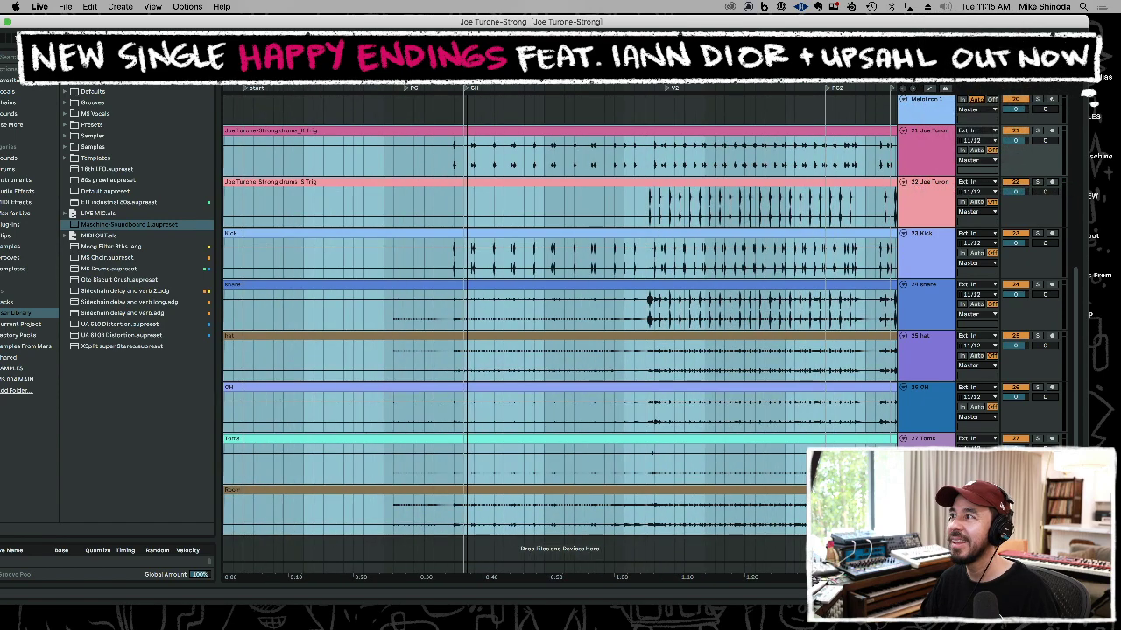
pyautogui.scroll(-6, 561, 333)
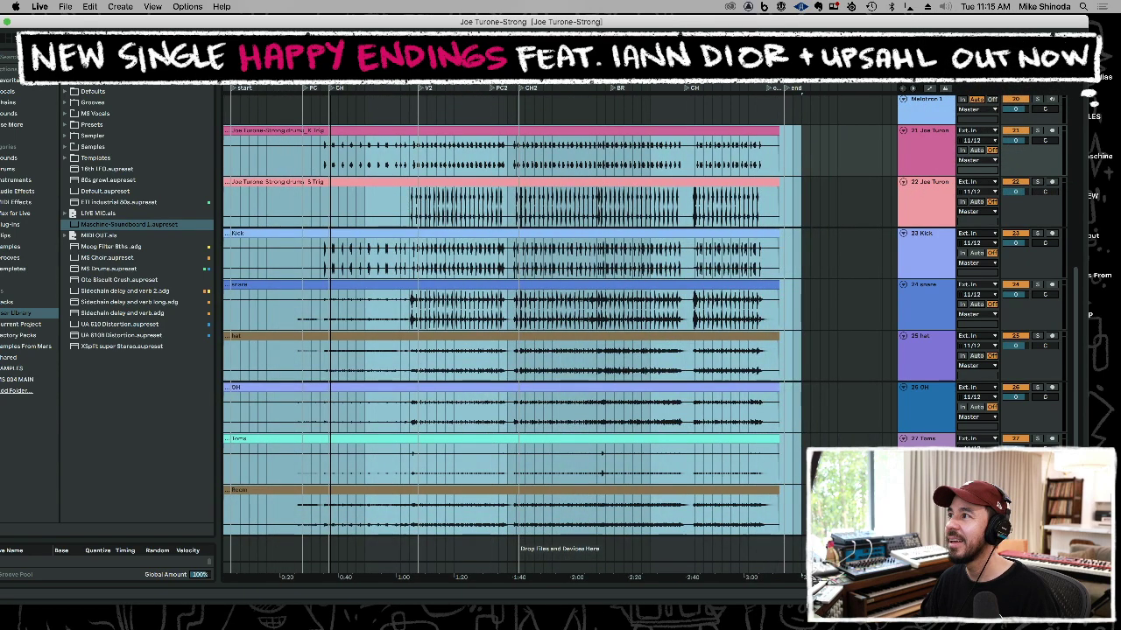
pyautogui.scroll(1, 560, 332)
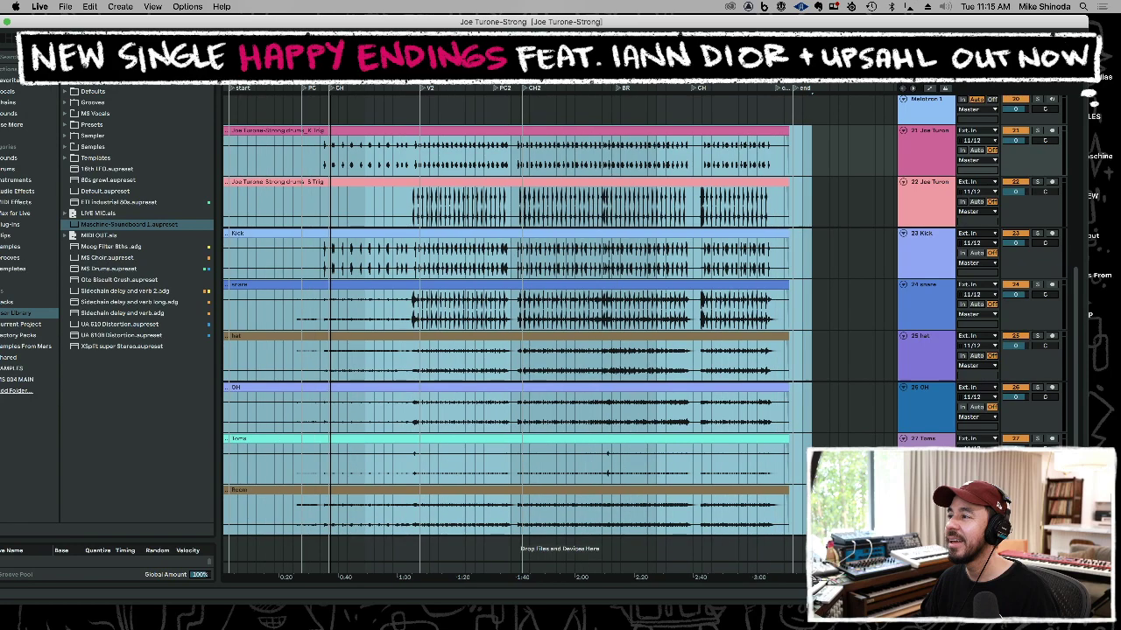
pyautogui.scroll(8, 330, 333)
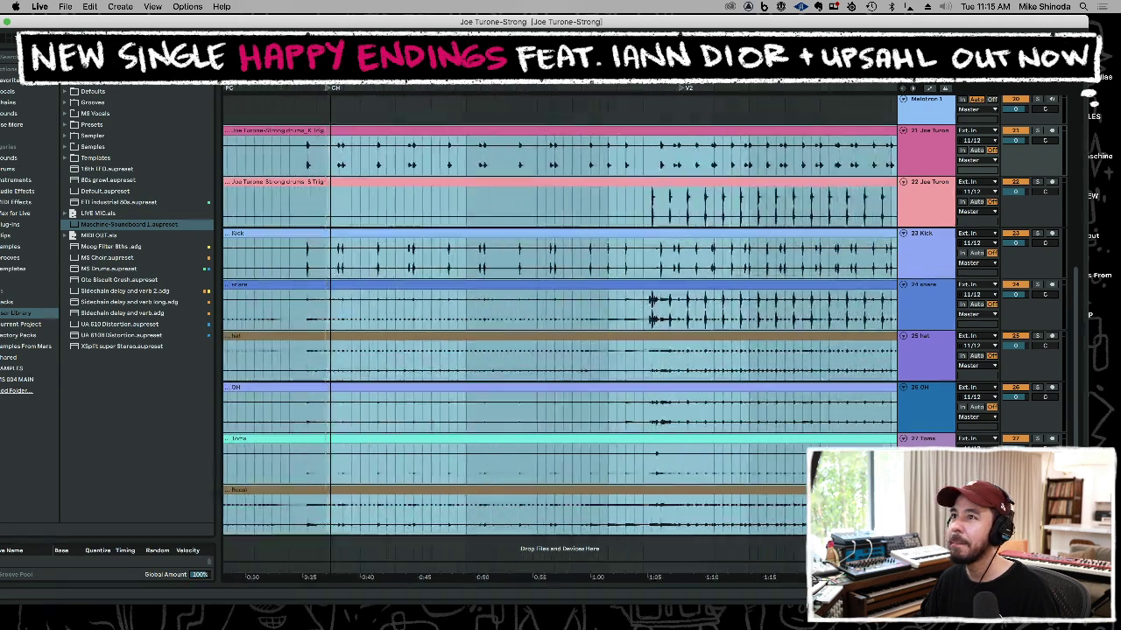
pyautogui.press('+')
pyautogui.moveTo(334, 131); pyautogui.dragTo(358, 131)
pyautogui.press('-')
pyautogui.press('-')
pyautogui.press('-')
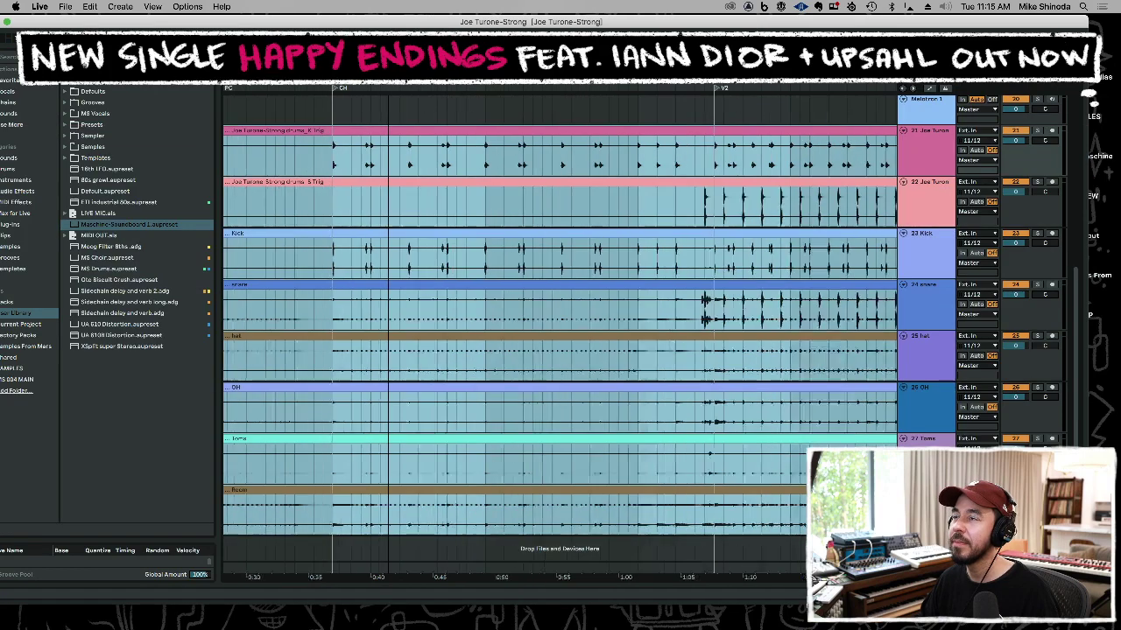
# Delete the first eight bars of all eight drum clips and group their tracks.
pyautogui.click(304, 263)
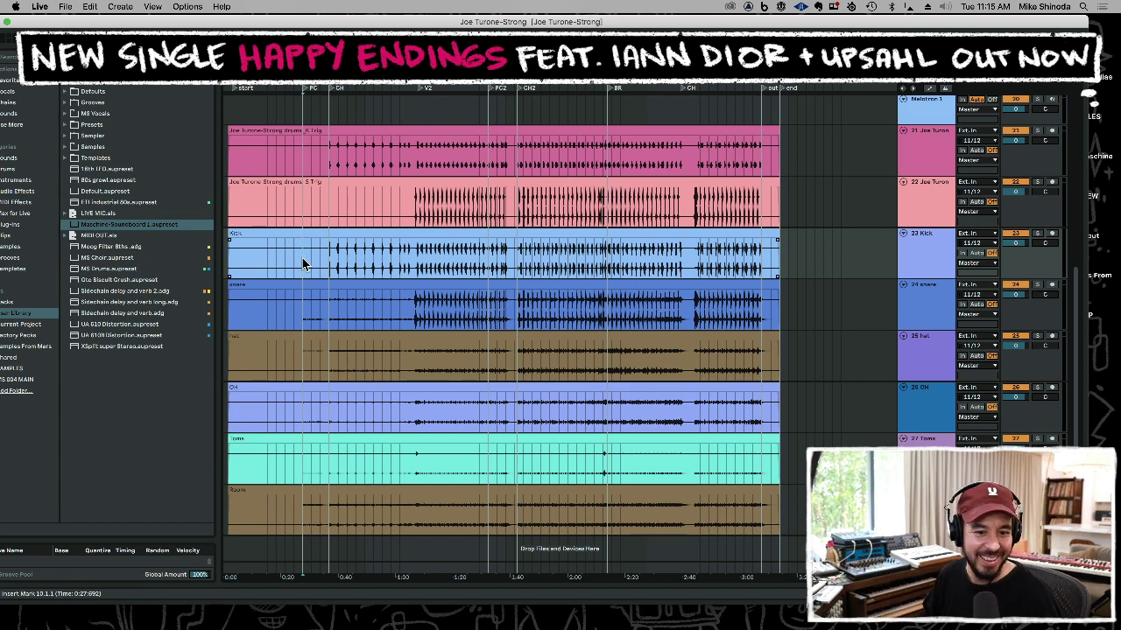
pyautogui.moveTo(290, 525); pyautogui.dragTo(200, 146)
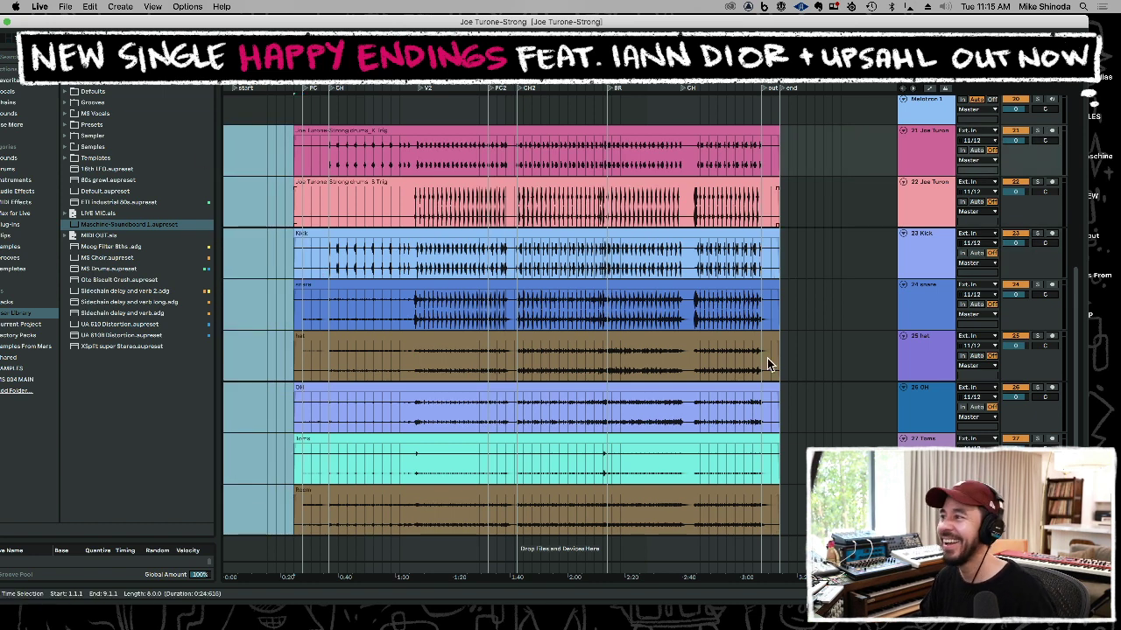
pyautogui.click(925, 503)
pyautogui.keyDown('shift'); pyautogui.click(926, 158); pyautogui.keyUp('shift')
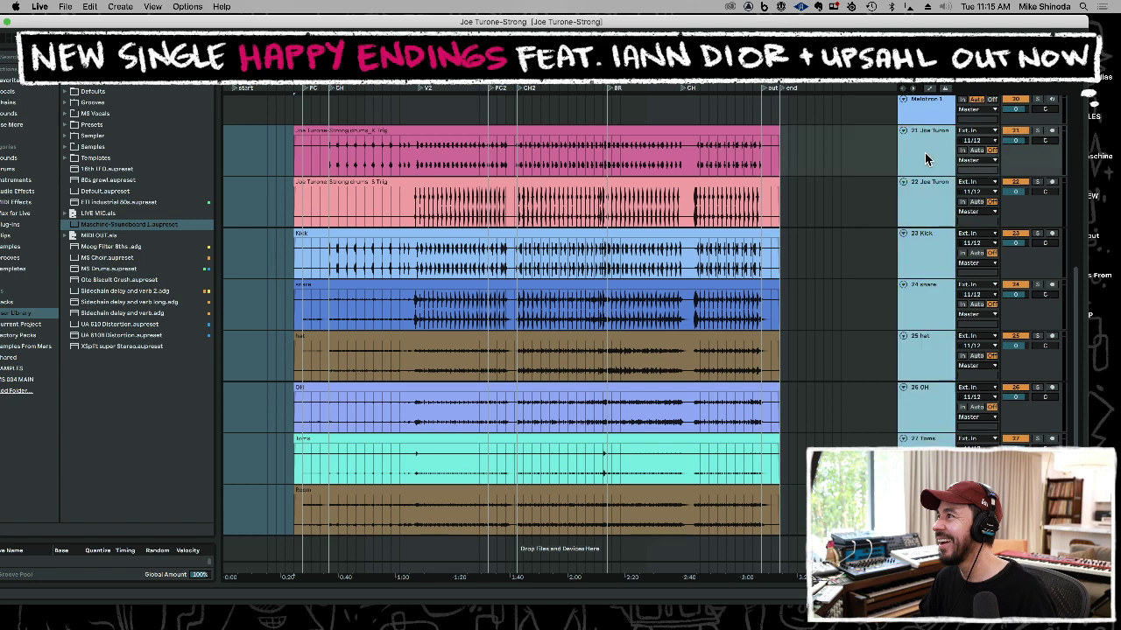
pyautogui.press('super+g')
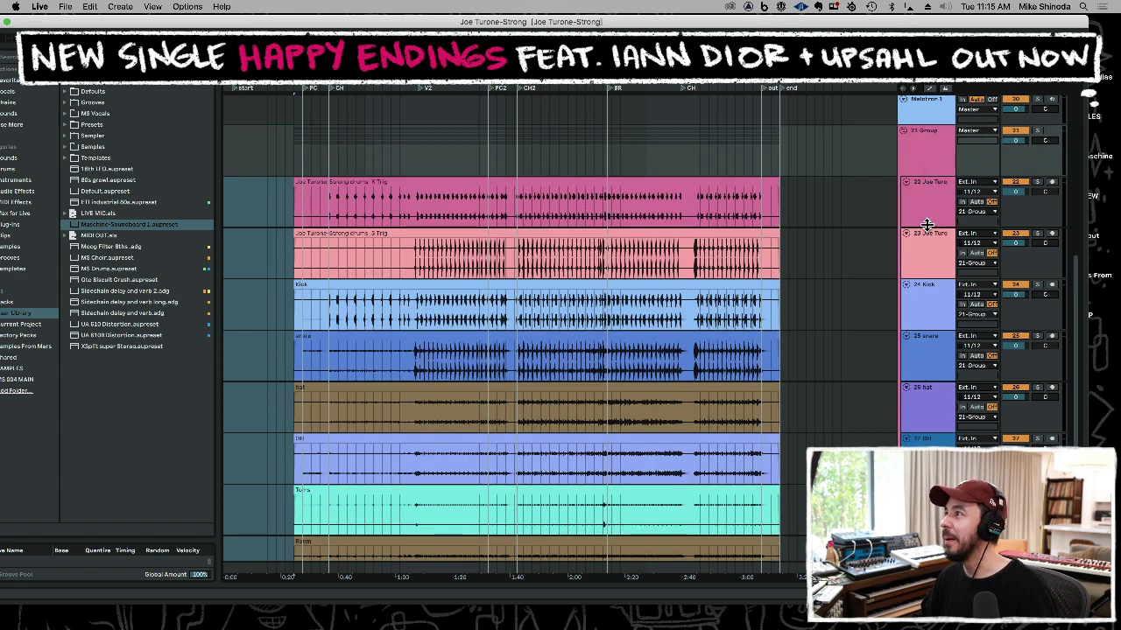
# Select all the drum tracks from K Trig to Room and reduce their track height.
pyautogui.scroll(-2, 560, 345)
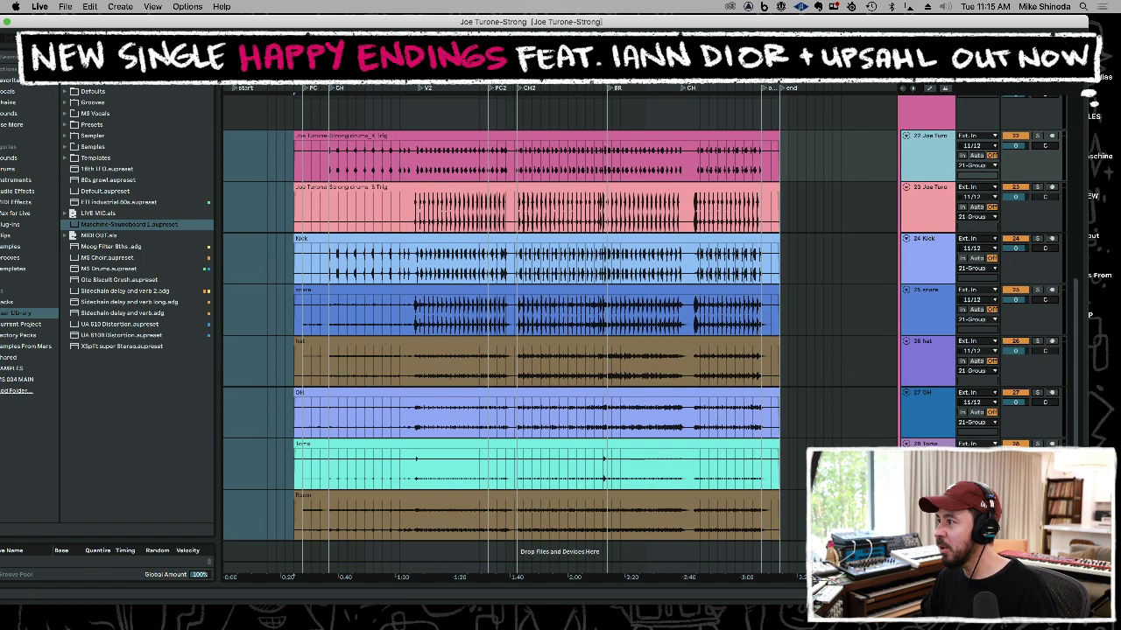
pyautogui.keyDown('shift'); pyautogui.click(925, 504); pyautogui.keyUp('shift')
pyautogui.moveTo(926, 541); pyautogui.dragTo(925, 512)
# Play the arrangement from bar 7, stop it, and play it from the very start.
pyautogui.scroll(10, 858, 418)
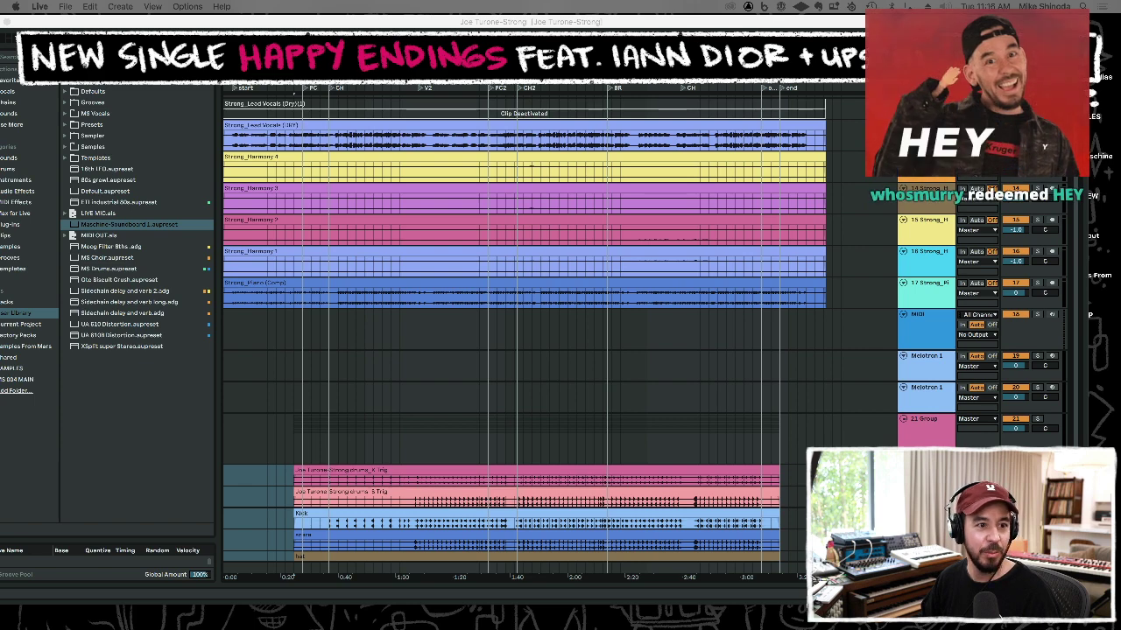
pyautogui.click(301, 86)
pyautogui.moveTo(301, 85); pyautogui.dragTo(334, 107)
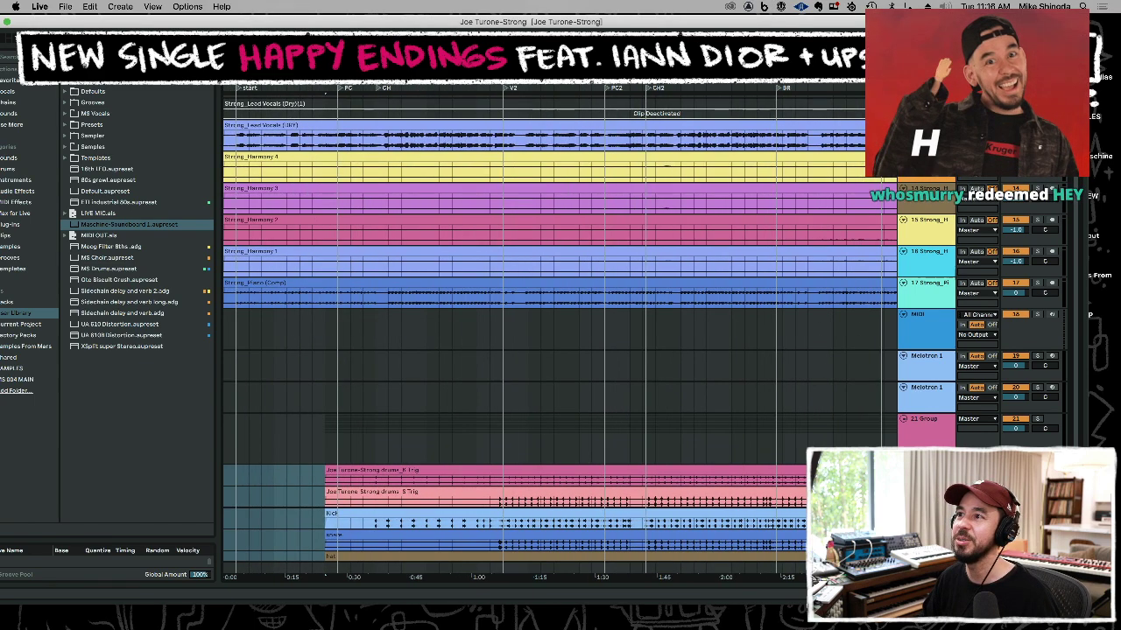
pyautogui.click(298, 245)
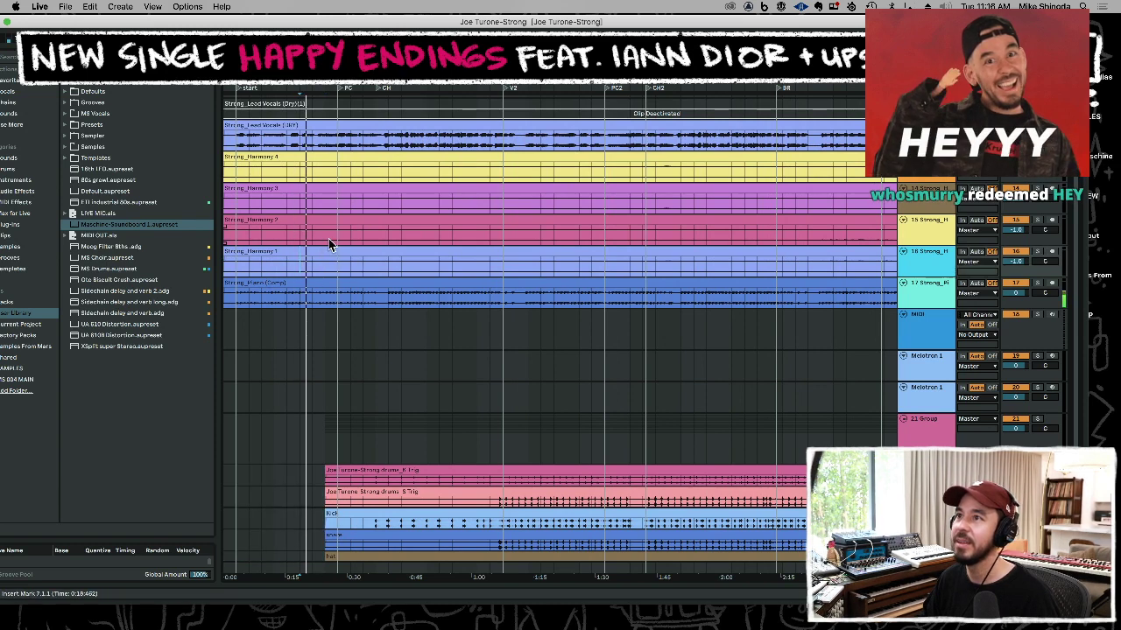
pyautogui.press('space')
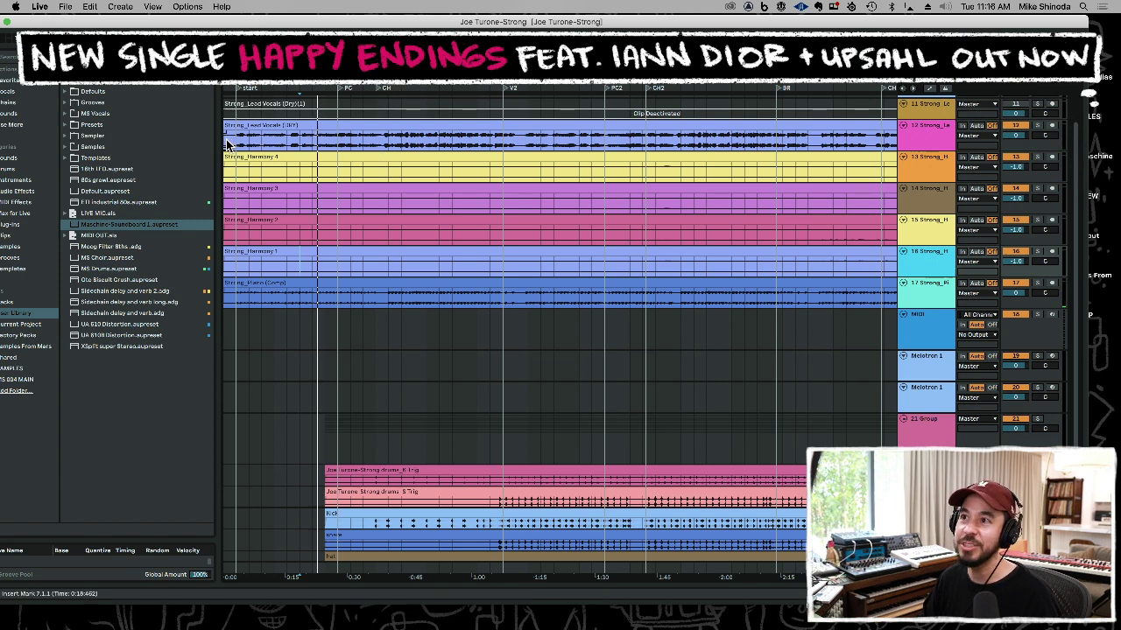
pyautogui.click(227, 145)
pyautogui.press('space')
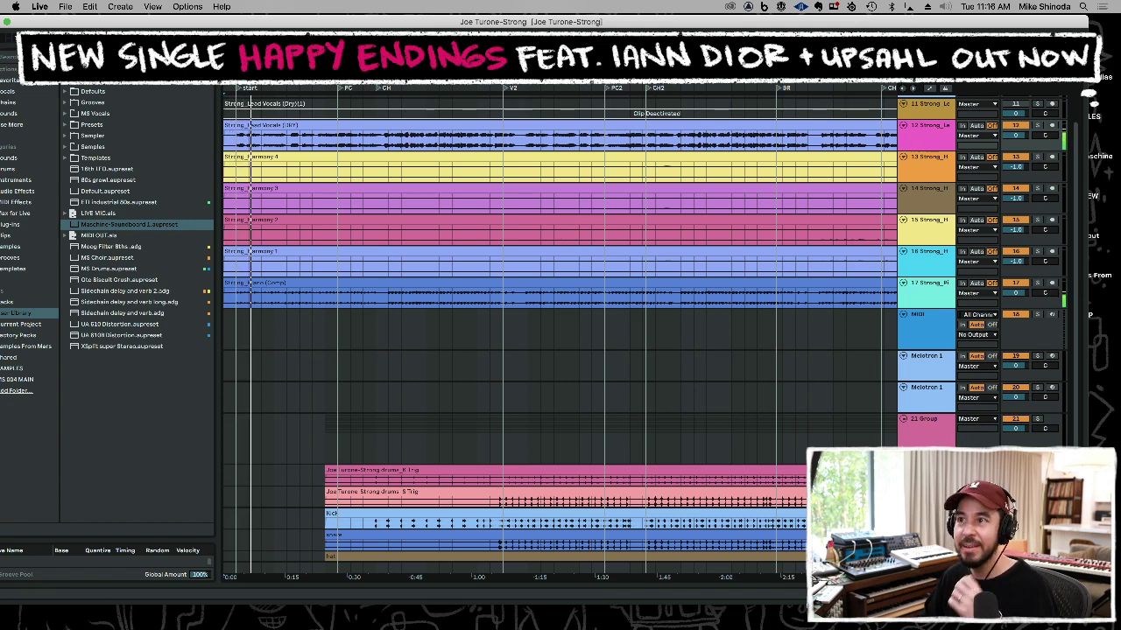
# Show the whole song length in the arrangement and select the lead vocal, harmony and piano clips from start to end.
pyautogui.moveTo(204, 23); pyautogui.dragTo(234, 26)
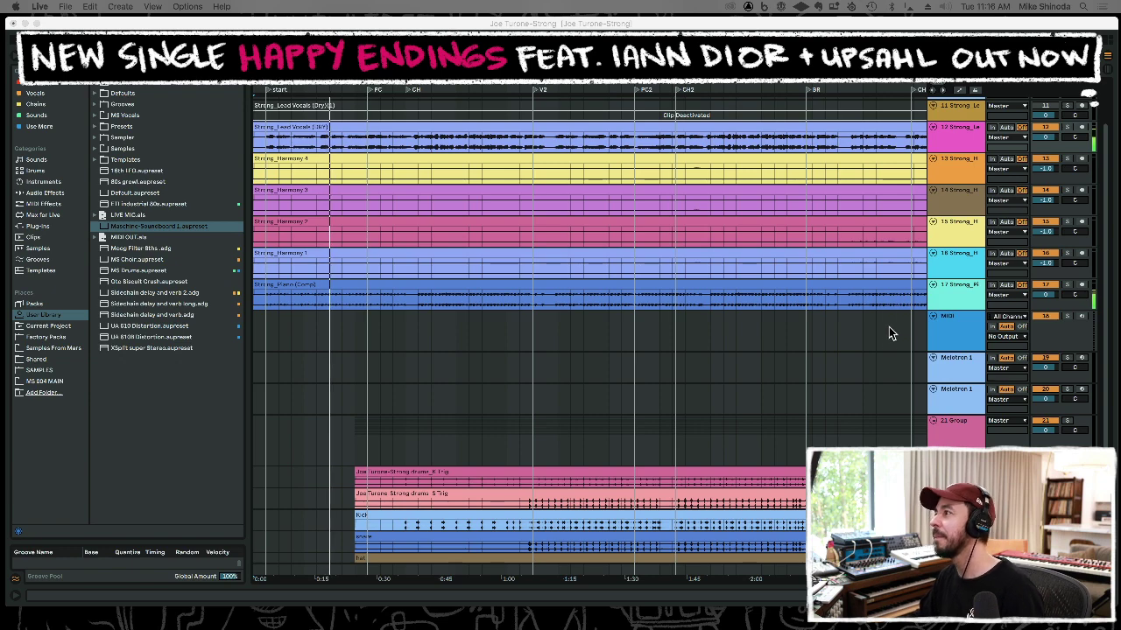
pyautogui.click(696, 86)
pyautogui.moveTo(696, 86); pyautogui.dragTo(697, 62)
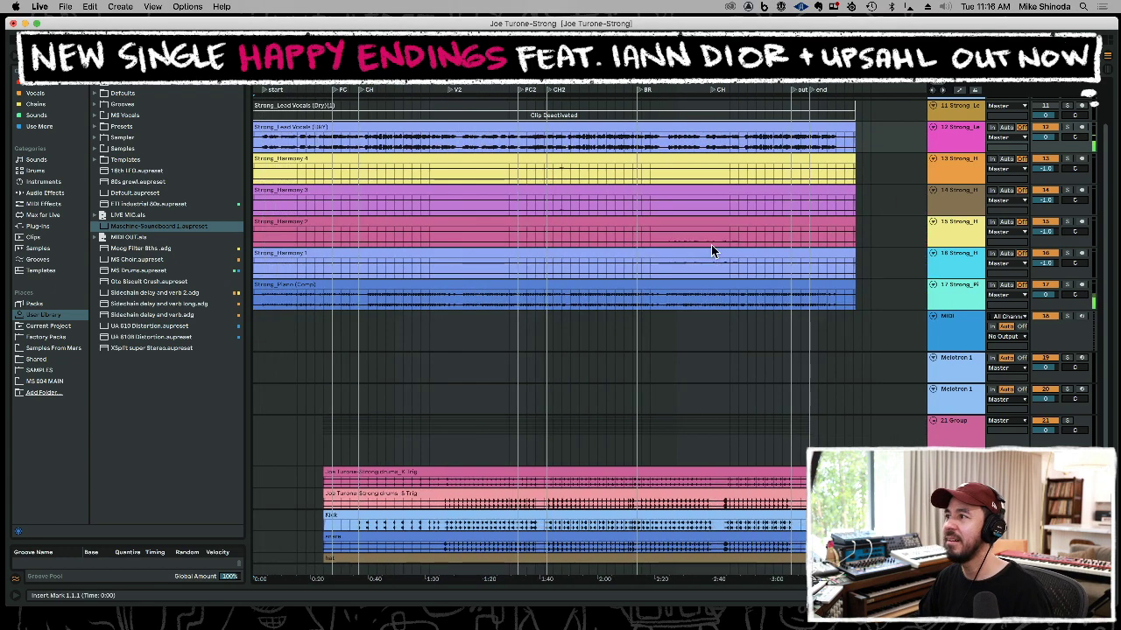
pyautogui.moveTo(884, 302); pyautogui.dragTo(253, 136)
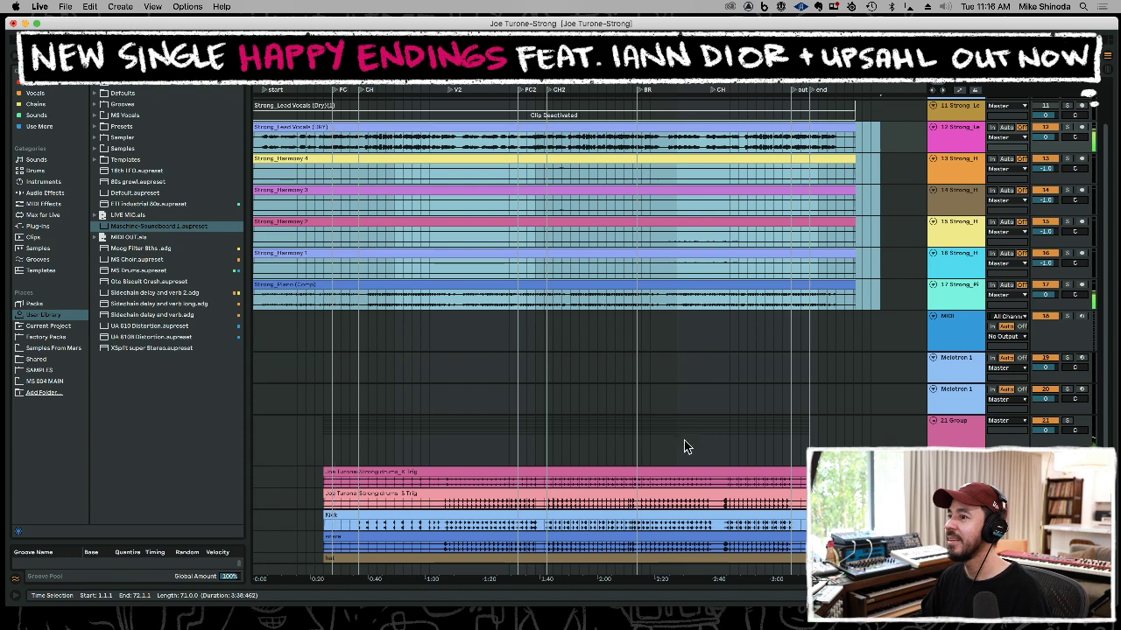
pyautogui.scroll(-5, 543, 401)
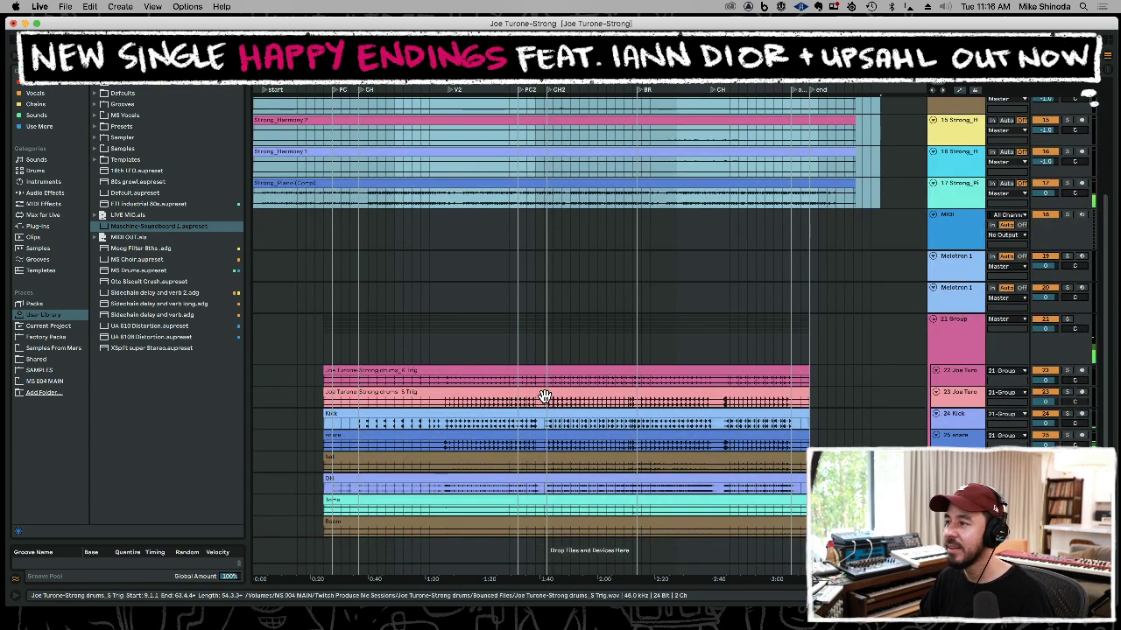
# Undo the drum track grouping, the eight-bar deletion and the shift of the drum clips.
pyautogui.click(546, 368)
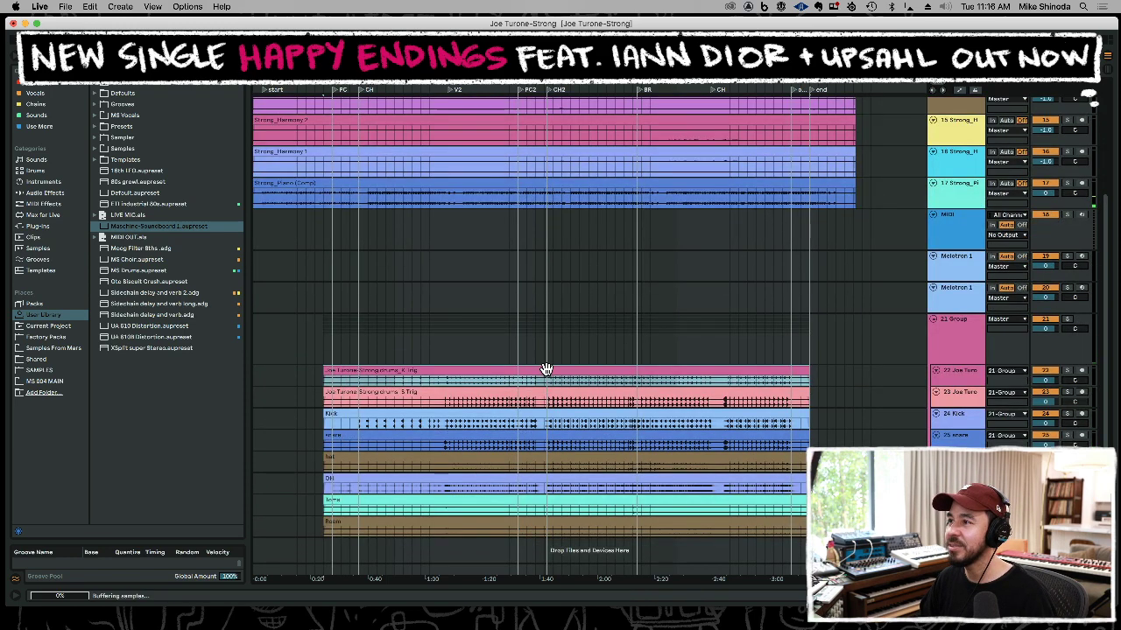
pyautogui.moveTo(841, 375); pyautogui.dragTo(467, 524)
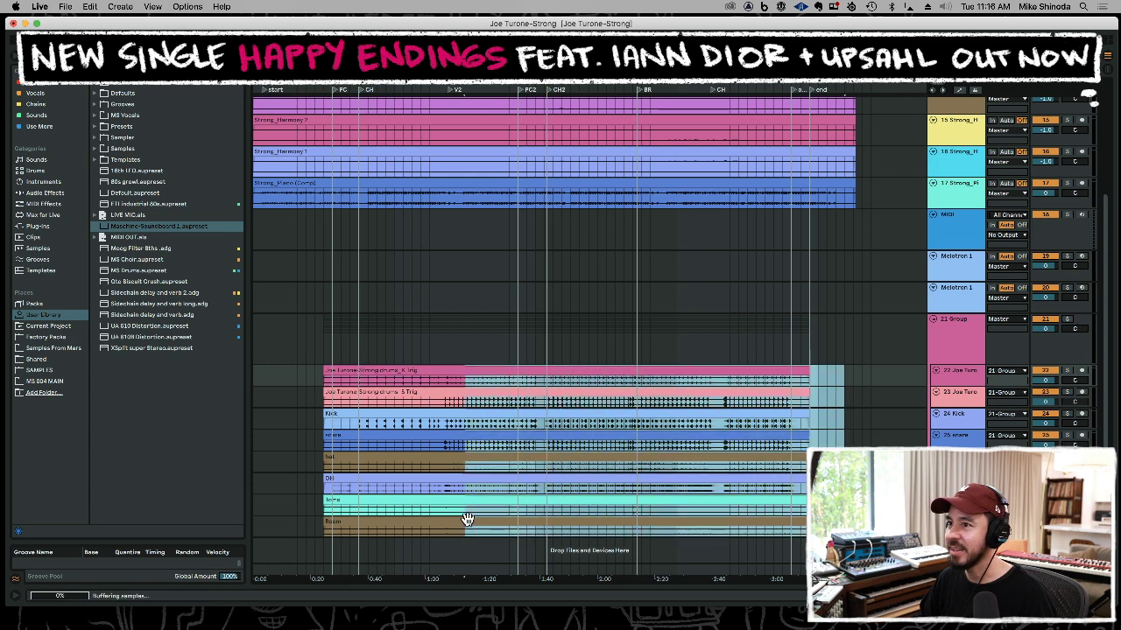
pyautogui.press('super+z')
pyautogui.press('super+z')
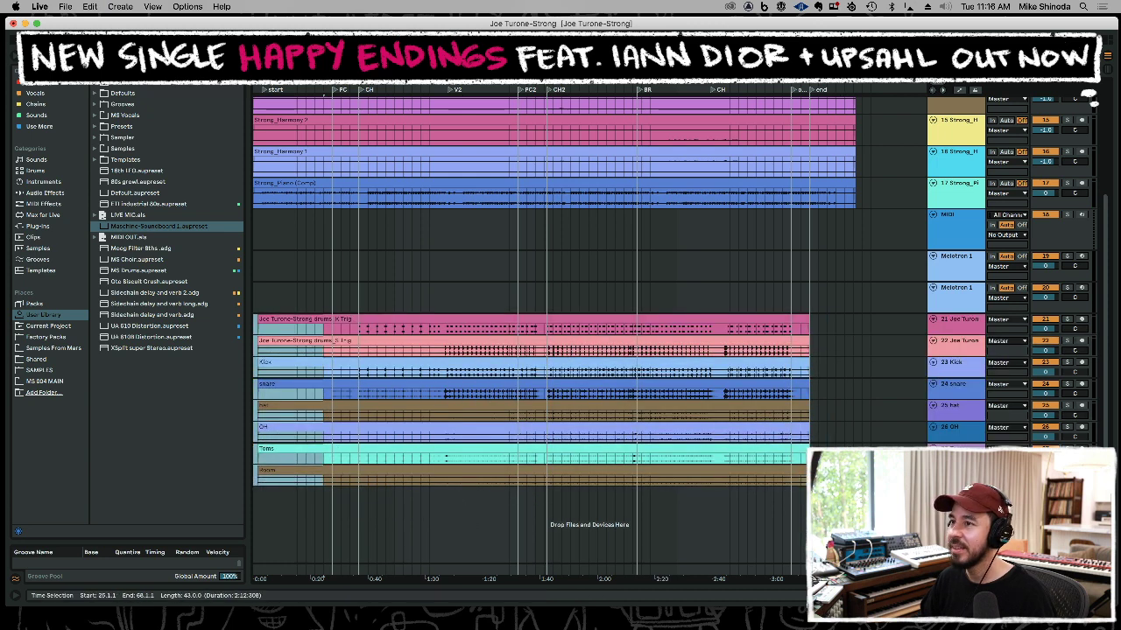
pyautogui.press('super+z')
pyautogui.press('super+z')
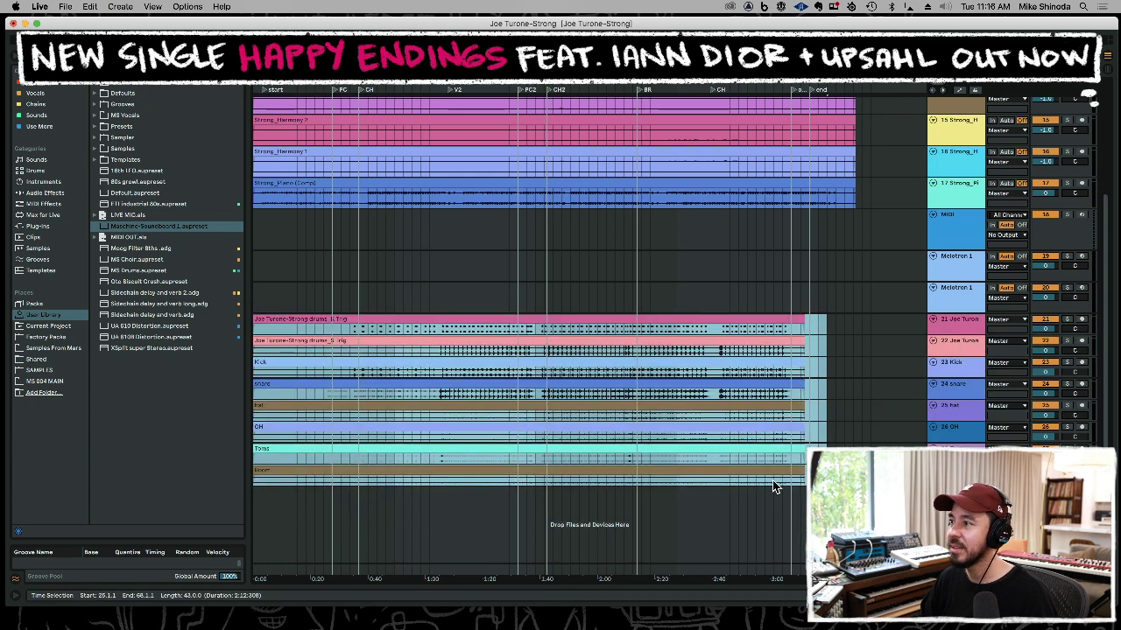
# Examine the audio properties and waveform of the K Trig drum clip.
pyautogui.doubleClick(664, 324)
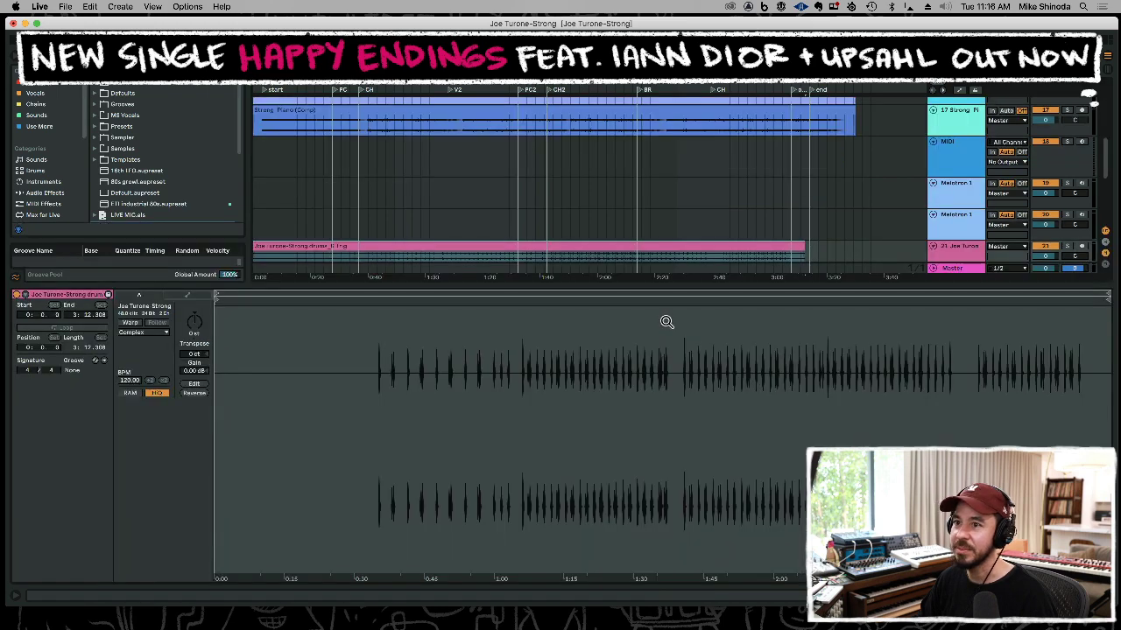
pyautogui.doubleClick(784, 286)
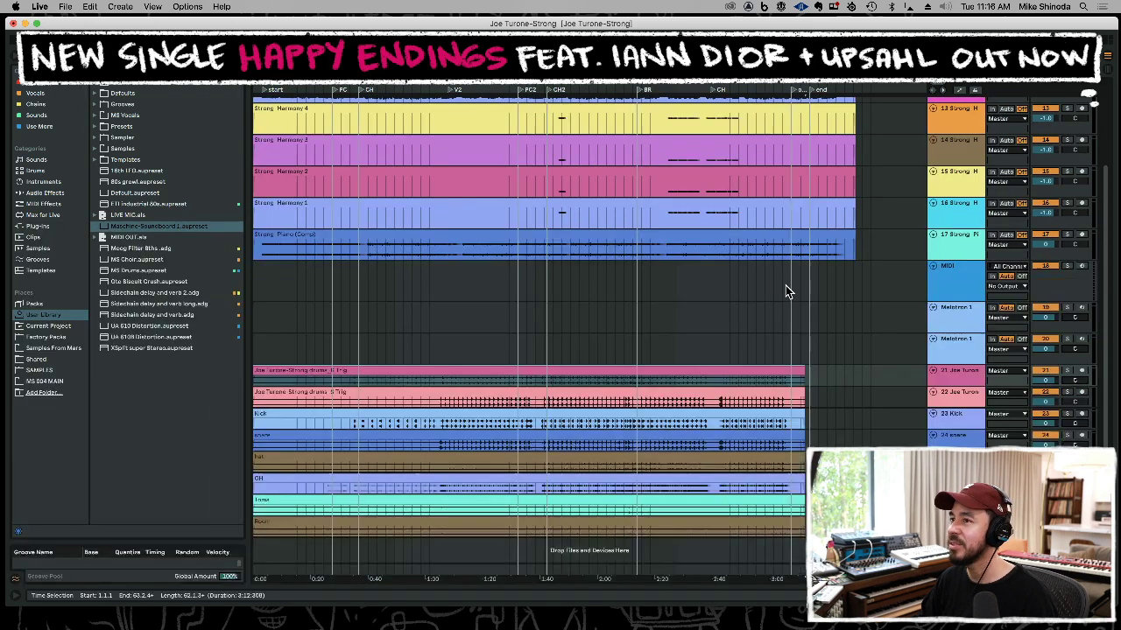
pyautogui.moveTo(818, 530); pyautogui.dragTo(211, 370)
pyautogui.doubleClick(272, 371)
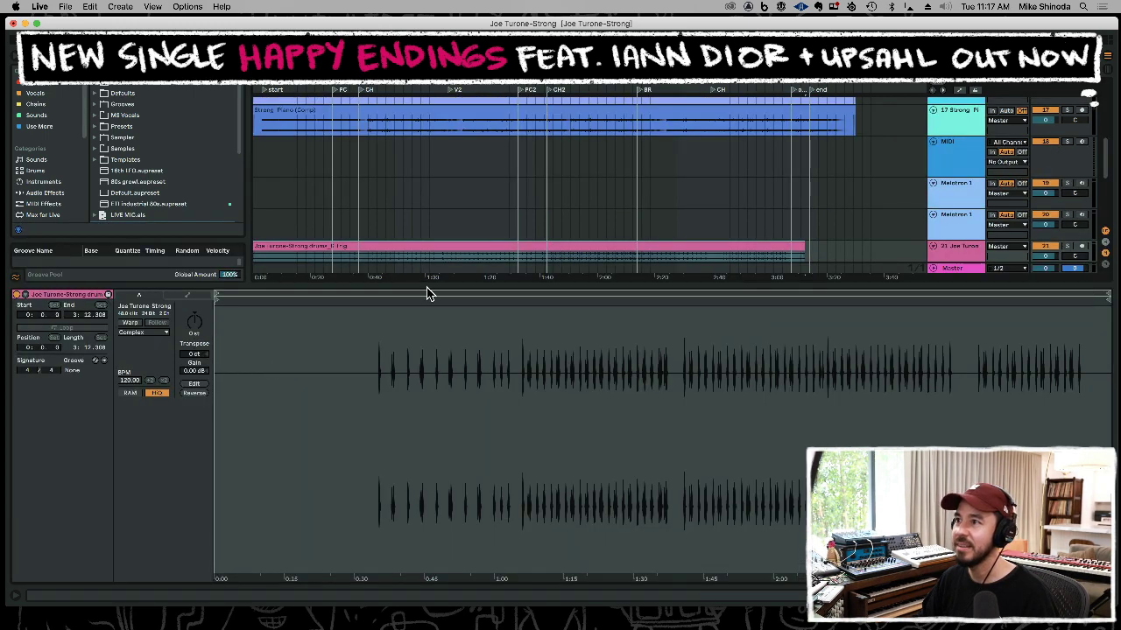
# Shrink the clip detail area to give the arrangement more height and select all eight drum clips from K Trig to Room.
pyautogui.scroll(-5, 435, 228)
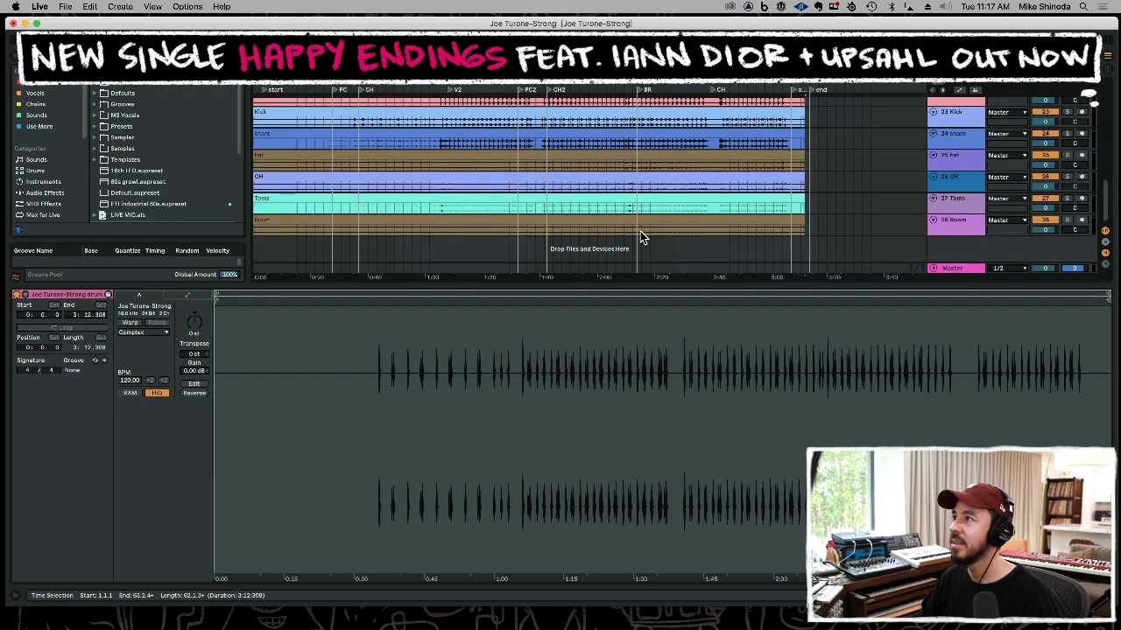
pyautogui.moveTo(833, 219); pyautogui.dragTo(216, 94)
pyautogui.scroll(5, 387, 176)
pyautogui.scroll(-5, 386, 174)
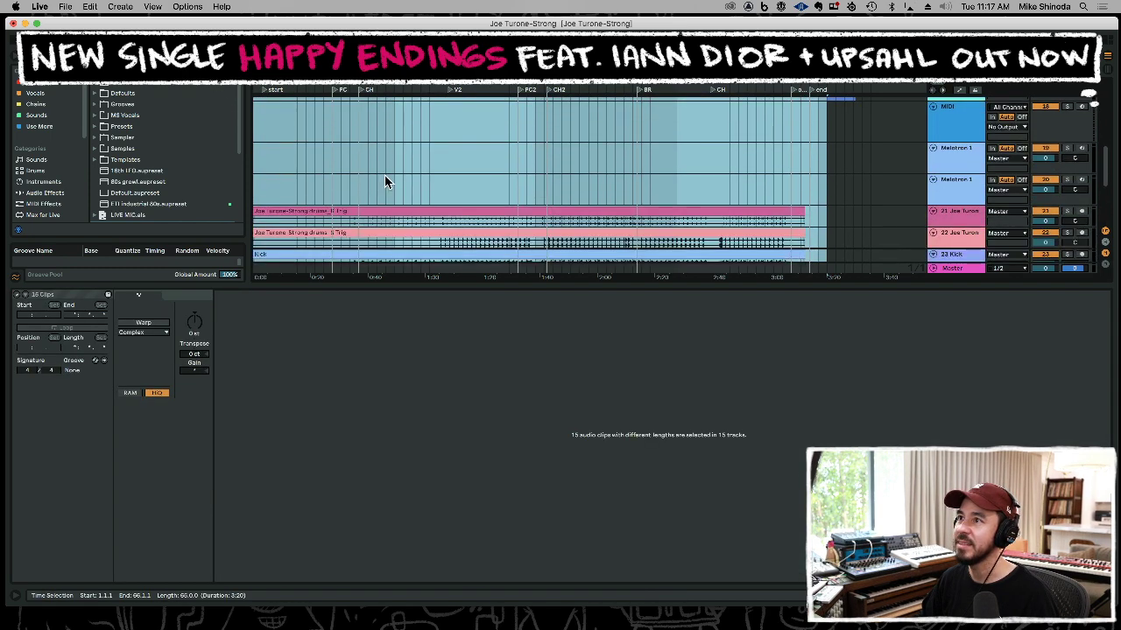
pyautogui.moveTo(633, 285); pyautogui.dragTo(645, 473)
pyautogui.click(845, 408)
pyautogui.moveTo(804, 408); pyautogui.dragTo(234, 266)
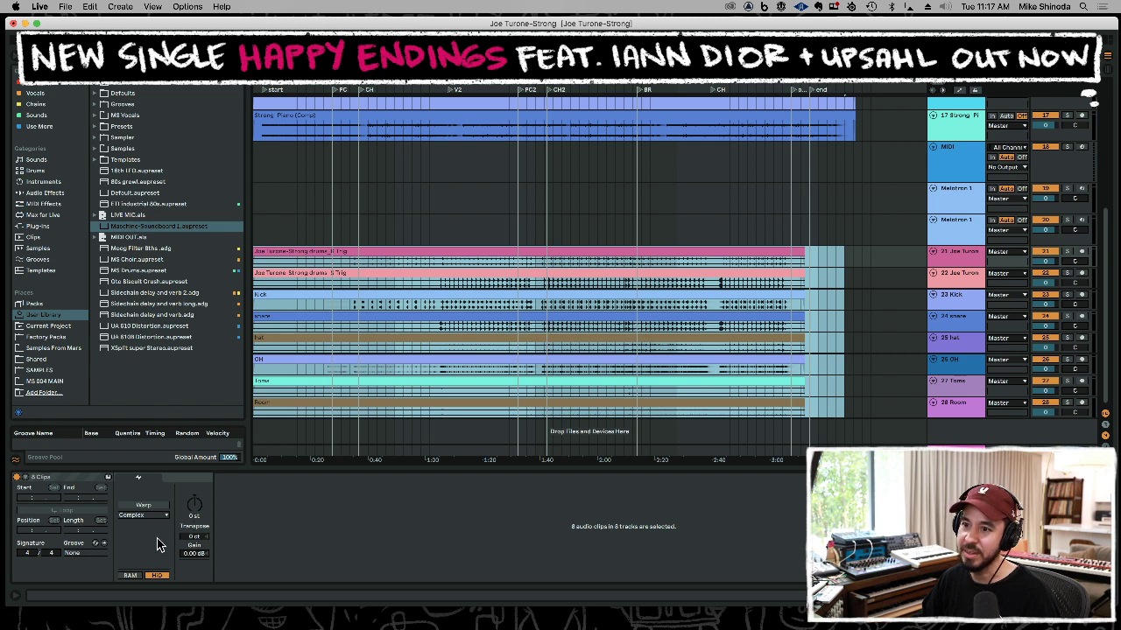
# Check the clip properties of the Room clip and of the Toms and Room clips together.
pyautogui.click(328, 405)
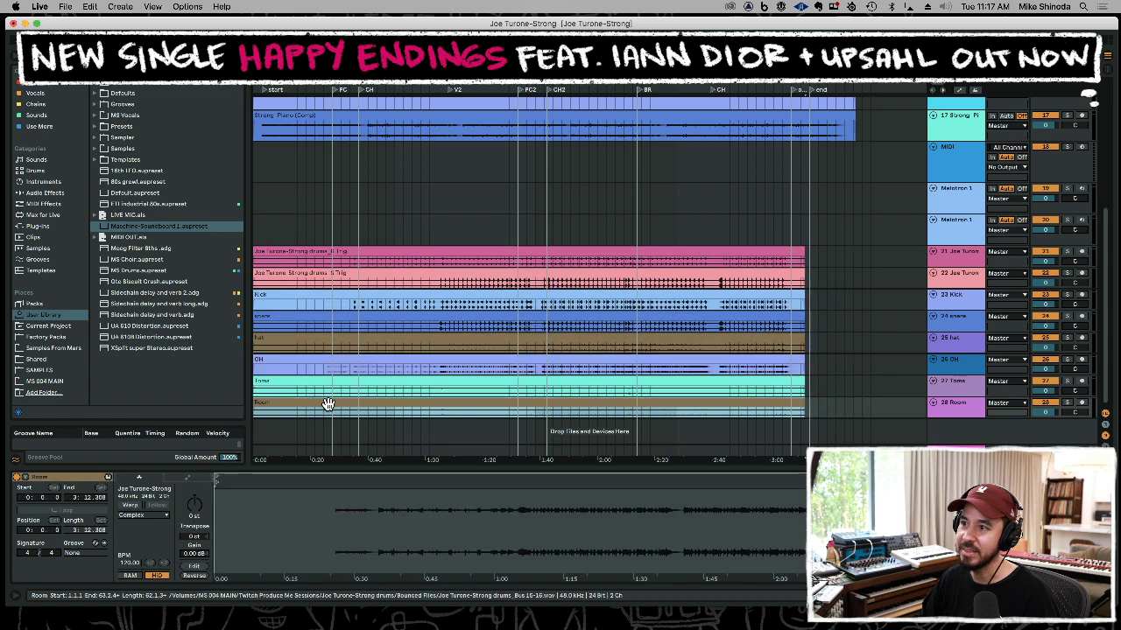
pyautogui.keyDown('shift'); pyautogui.click(326, 379); pyautogui.keyUp('shift')
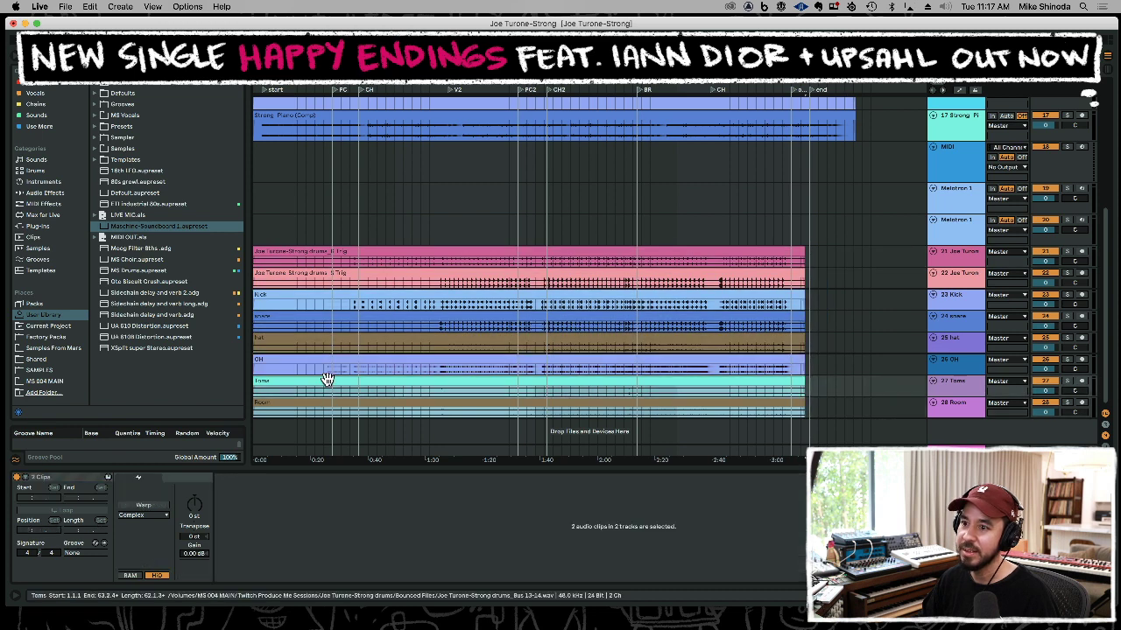
pyautogui.click(504, 415)
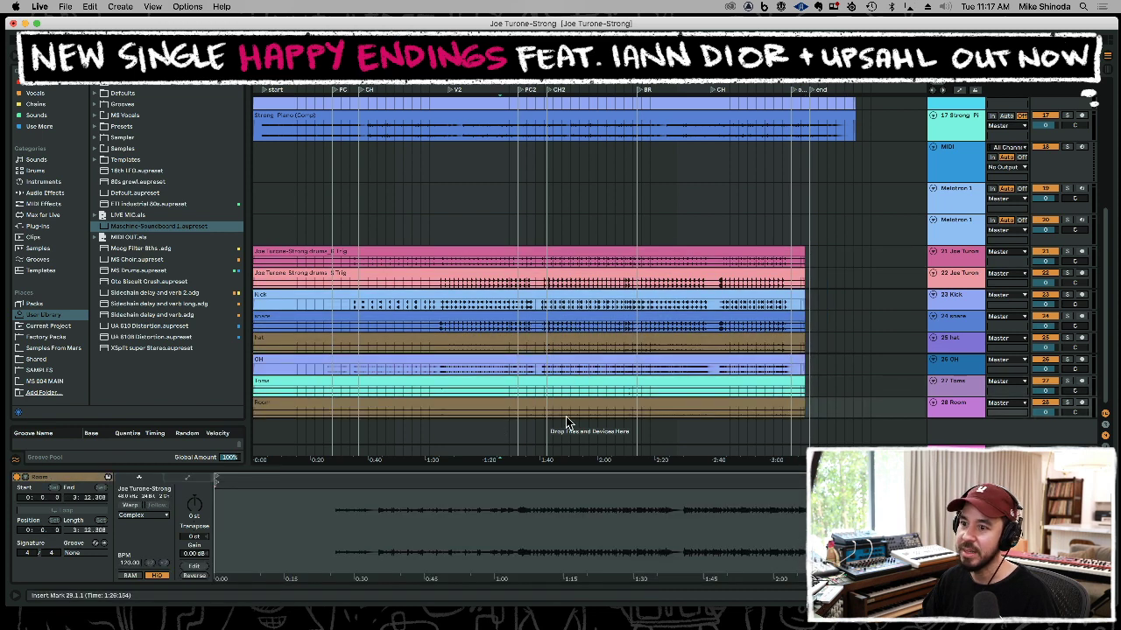
pyautogui.click(652, 403)
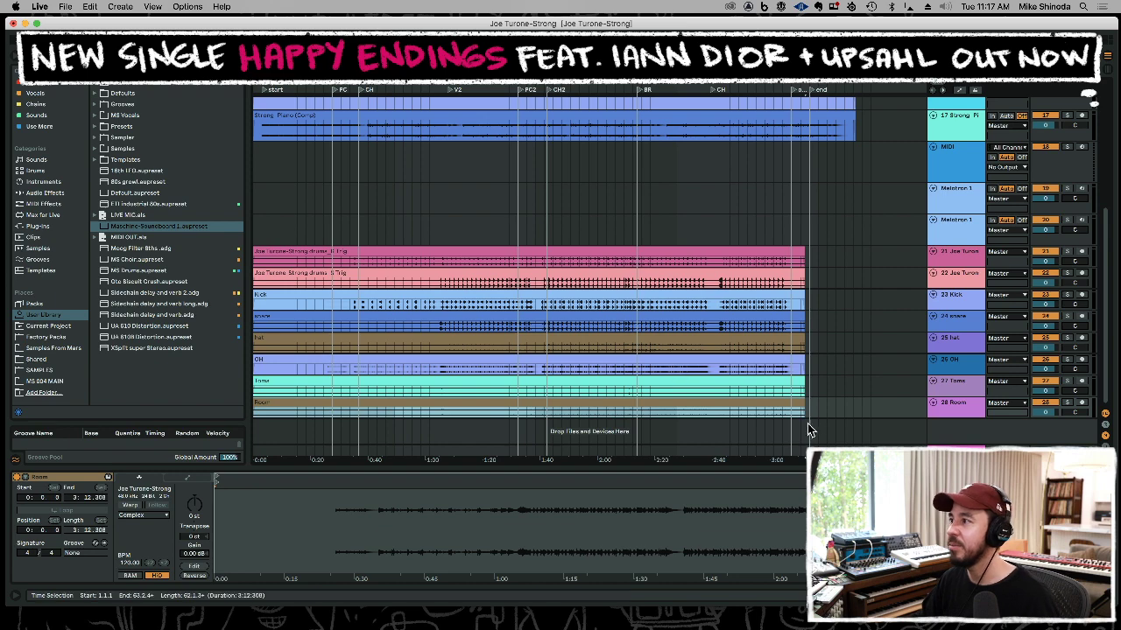
# Select all eight drum clips from bar 1 to bar 65, ready for alignment at the first chorus marker.
pyautogui.moveTo(815, 419); pyautogui.dragTo(250, 254)
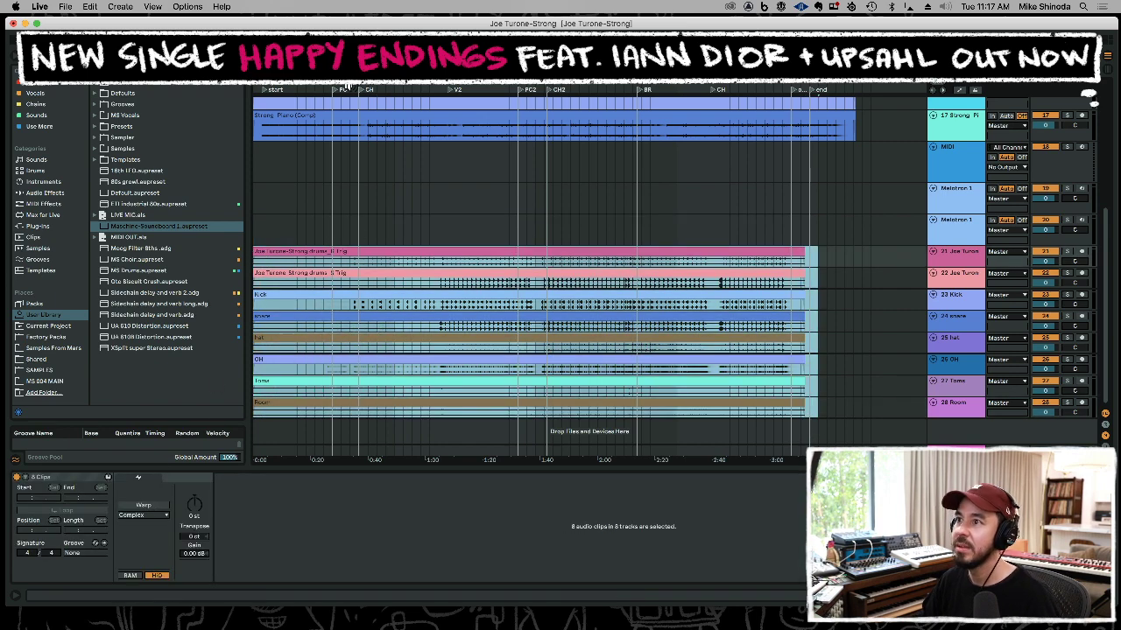
pyautogui.moveTo(345, 77); pyautogui.dragTo(345, 210)
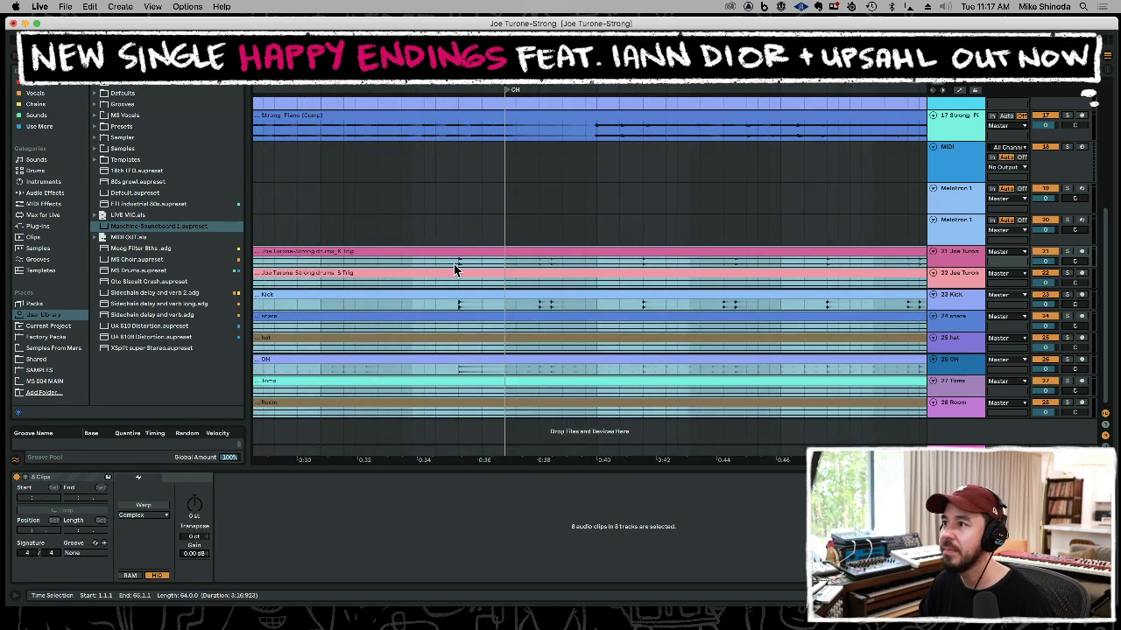
# Split all eight drum clips at 12.3.1, where the first kick hit sits.
pyautogui.click(458, 306)
pyautogui.press('space')
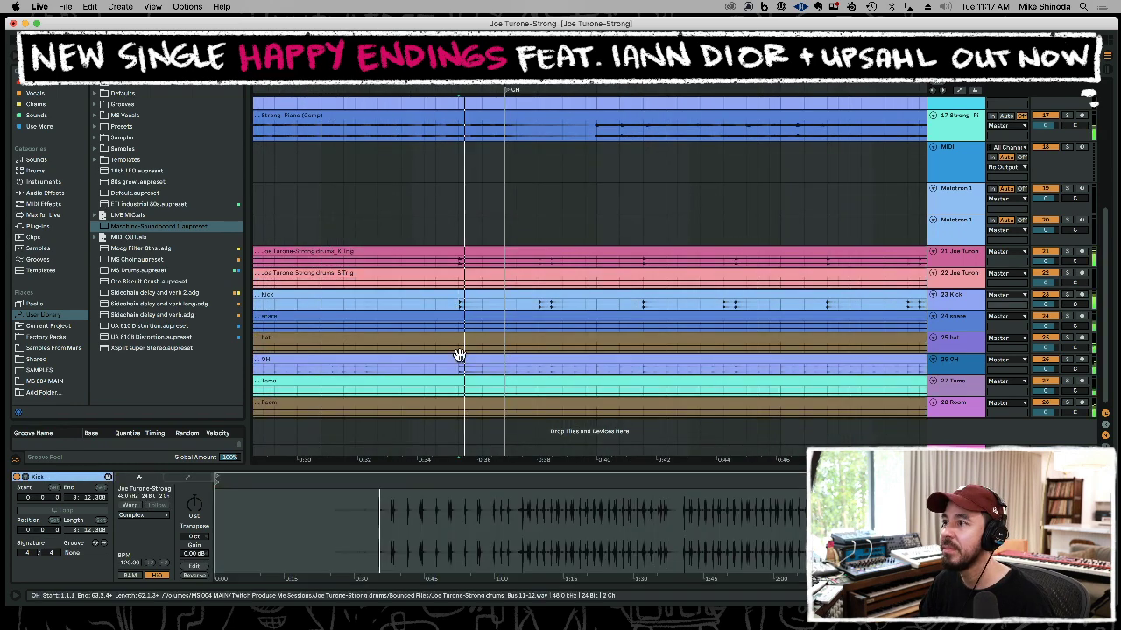
pyautogui.press('super+e')
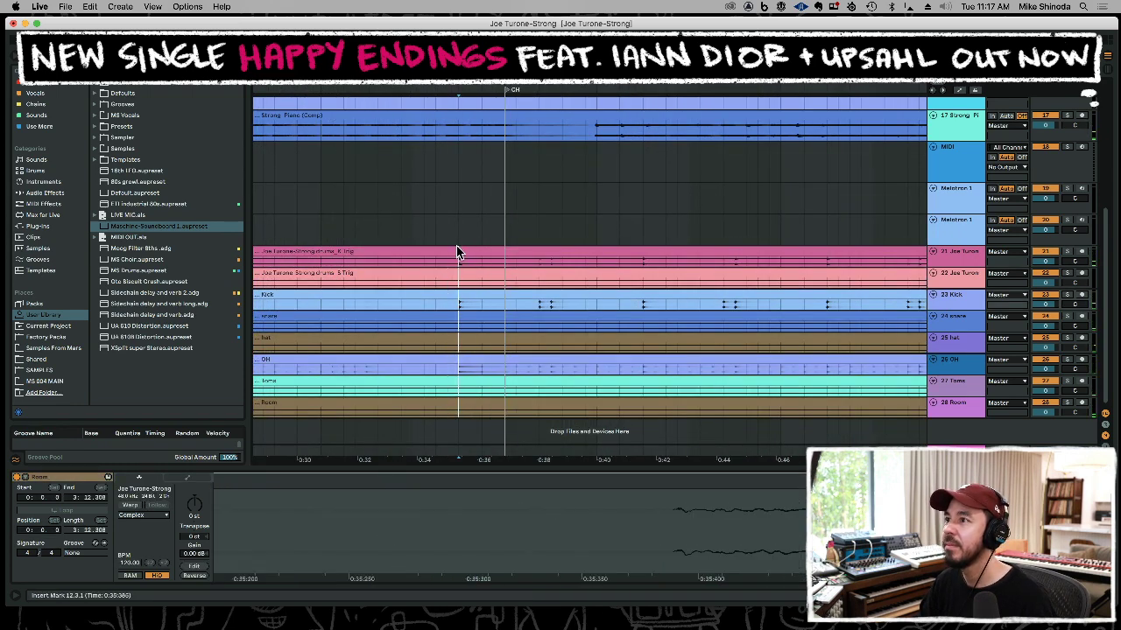
pyautogui.click(473, 251)
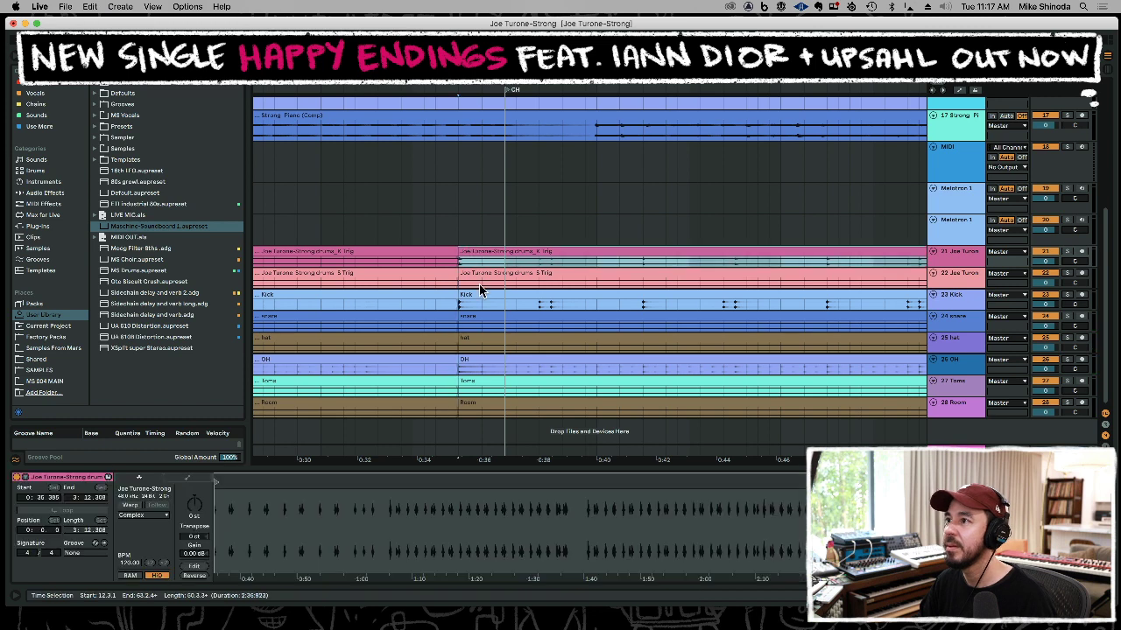
# Undo the split across the drum tracks and delete the drum audio before 12.3.1.
pyautogui.moveTo(455, 232); pyautogui.dragTo(514, 401)
pyautogui.moveTo(623, 81); pyautogui.dragTo(499, 48)
pyautogui.moveTo(826, 256); pyautogui.dragTo(296, 386)
pyautogui.press('super+z')
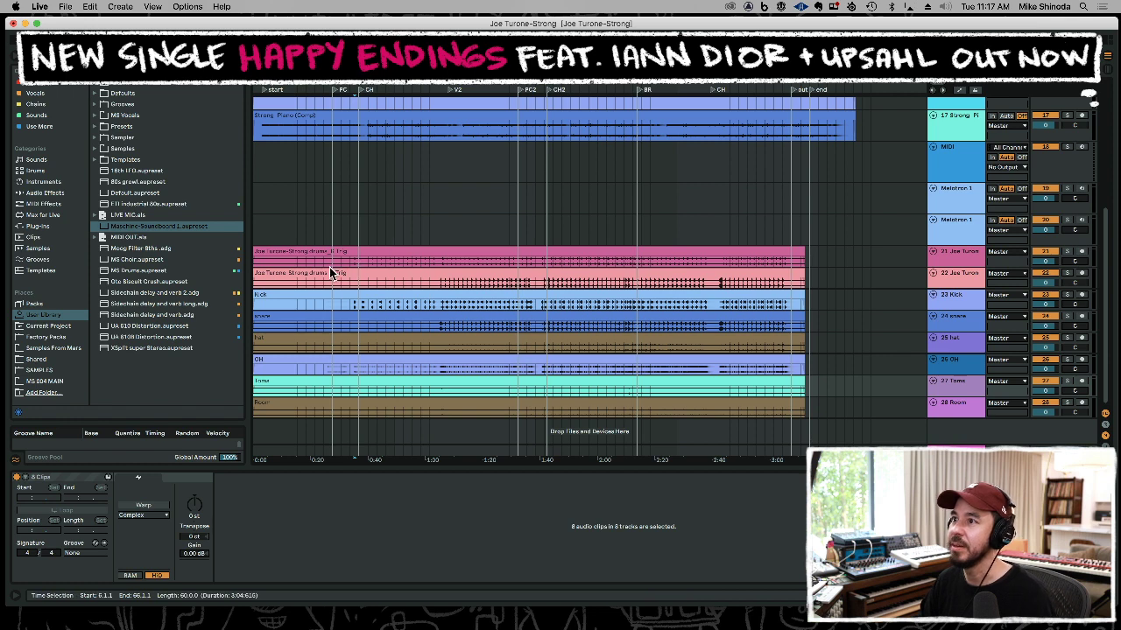
pyautogui.press('super+z')
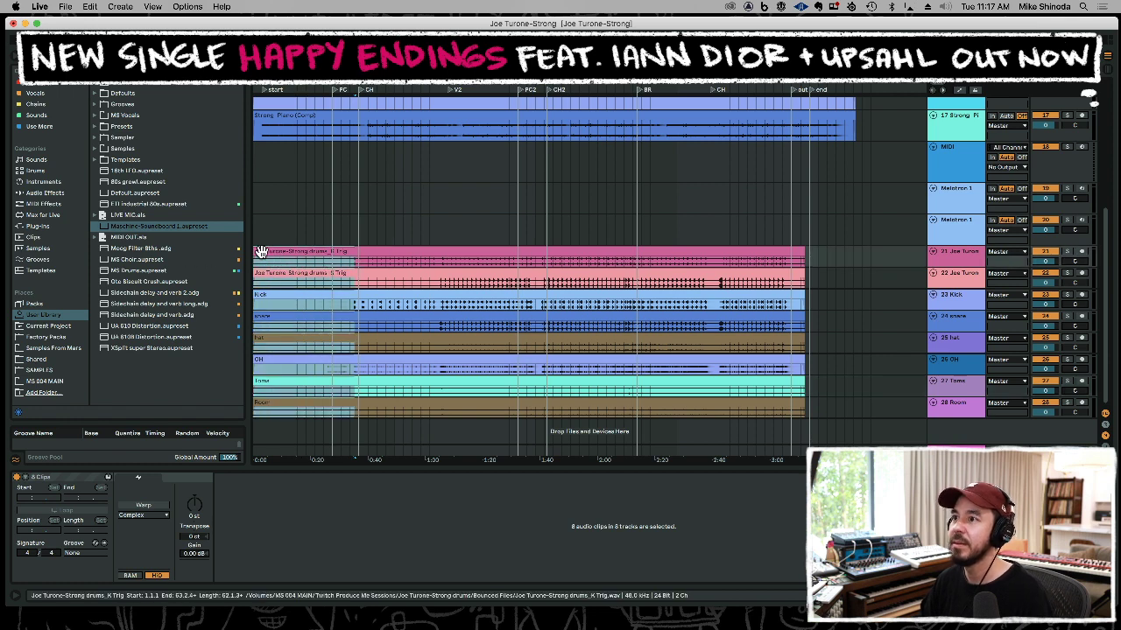
pyautogui.press('Delete')
pyautogui.click(347, 261)
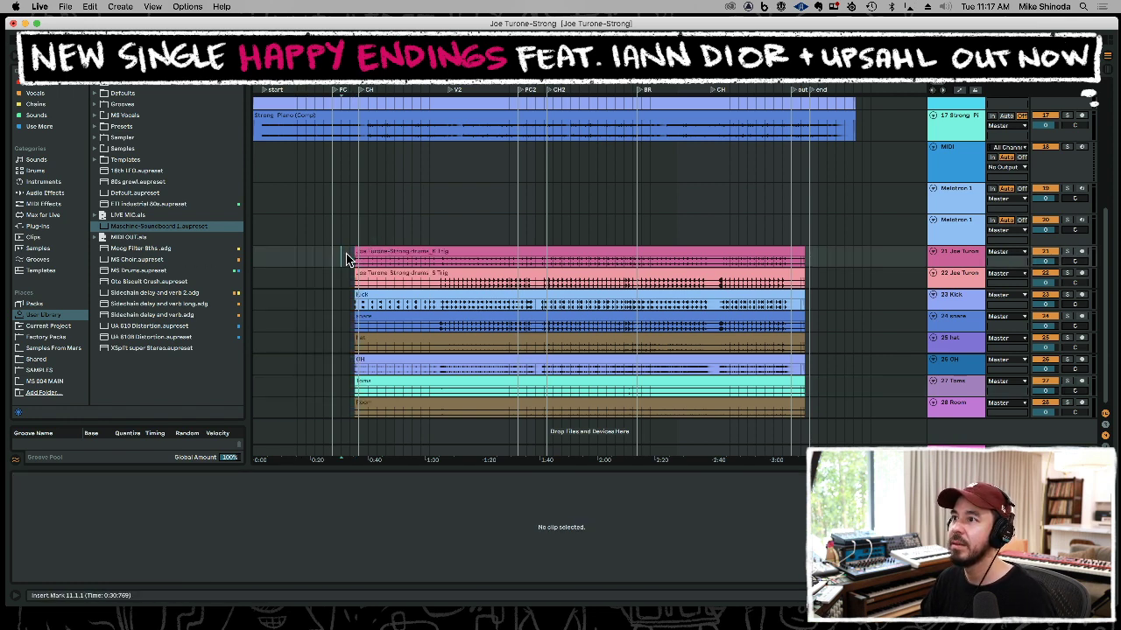
# Move the eight trimmed drum clips so they start at 14.1.1 and play them against the piano.
pyautogui.moveTo(357, 253); pyautogui.dragTo(842, 409)
pyautogui.moveTo(388, 251)
pyautogui.mouseDown()
pyautogui.moveTo(435, 250)
pyautogui.moveTo(396, 250)
pyautogui.mouseUp()
pyautogui.moveTo(386, 73); pyautogui.dragTo(388, 117)
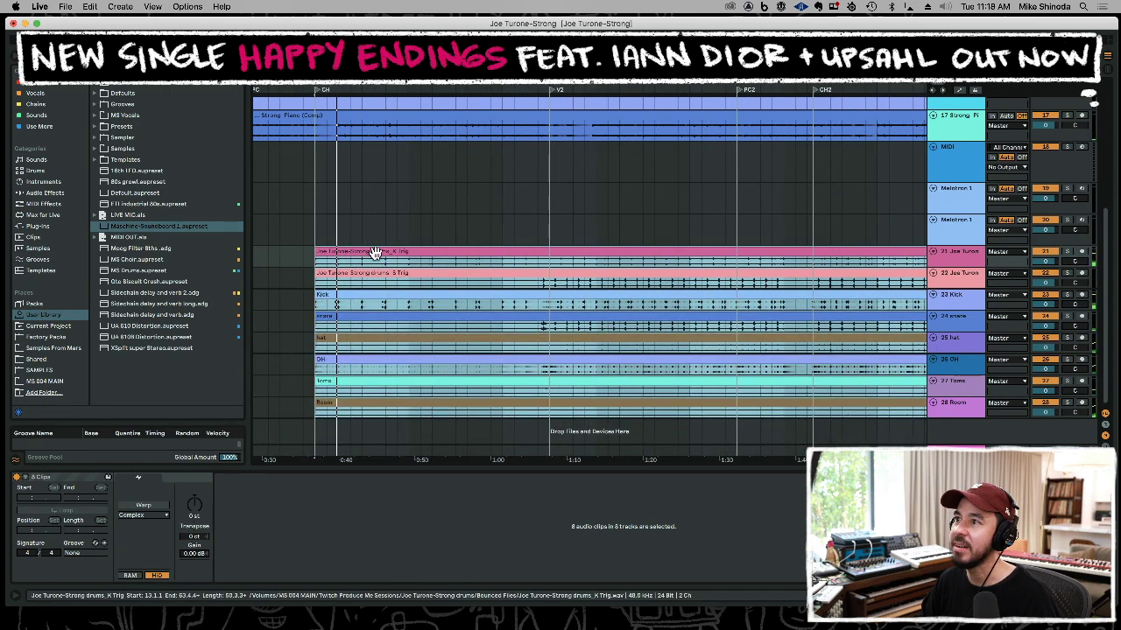
pyautogui.moveTo(380, 251)
pyautogui.mouseDown()
pyautogui.moveTo(418, 257)
pyautogui.moveTo(401, 253)
pyautogui.mouseUp()
pyautogui.press('space')
pyautogui.moveTo(435, 75); pyautogui.dragTo(537, 105)
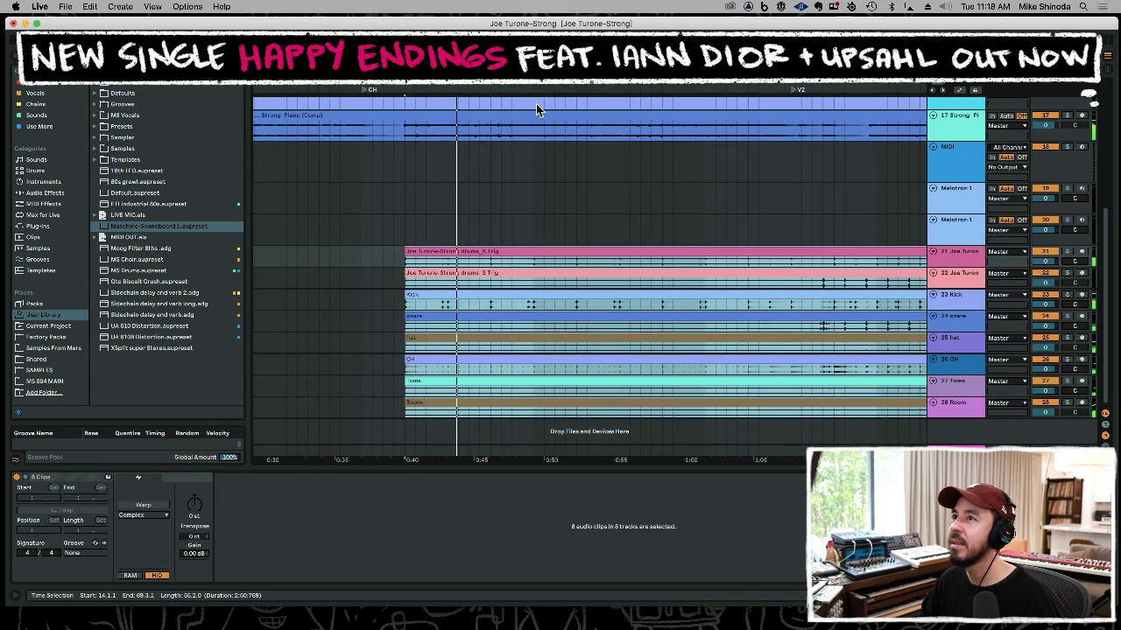
pyautogui.moveTo(429, 86); pyautogui.dragTo(429, 39)
pyautogui.scroll(3, 429, 148)
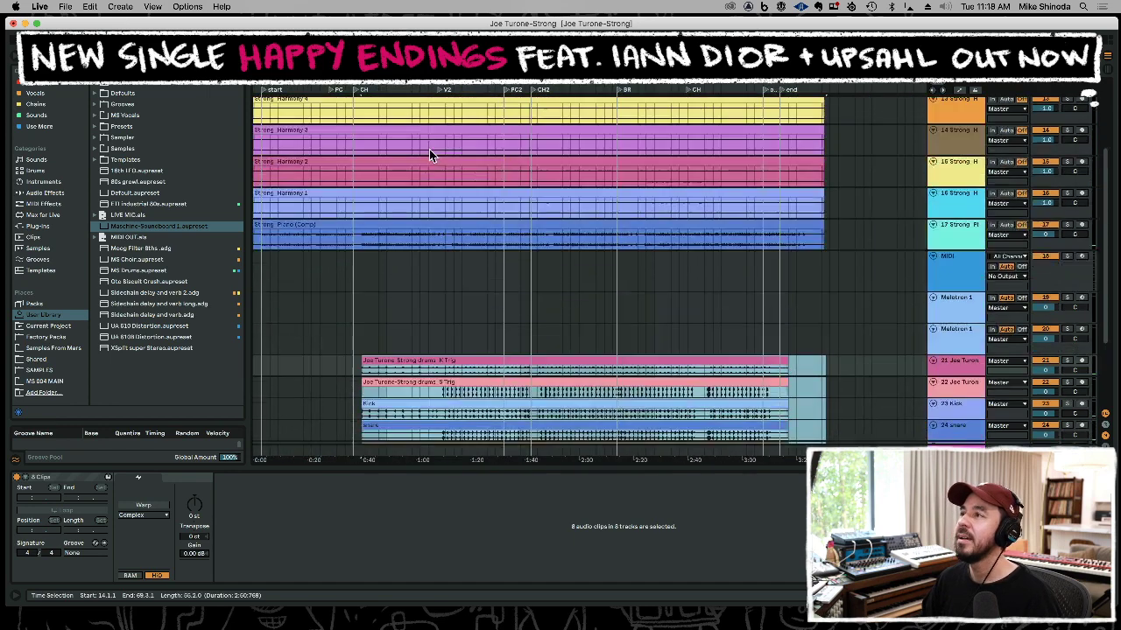
# Try turning on Warp for the dry lead vocal, four harmony and piano clips.
pyautogui.scroll(3, 536, 205)
pyautogui.moveTo(865, 341); pyautogui.dragTo(237, 171)
pyautogui.click(267, 166)
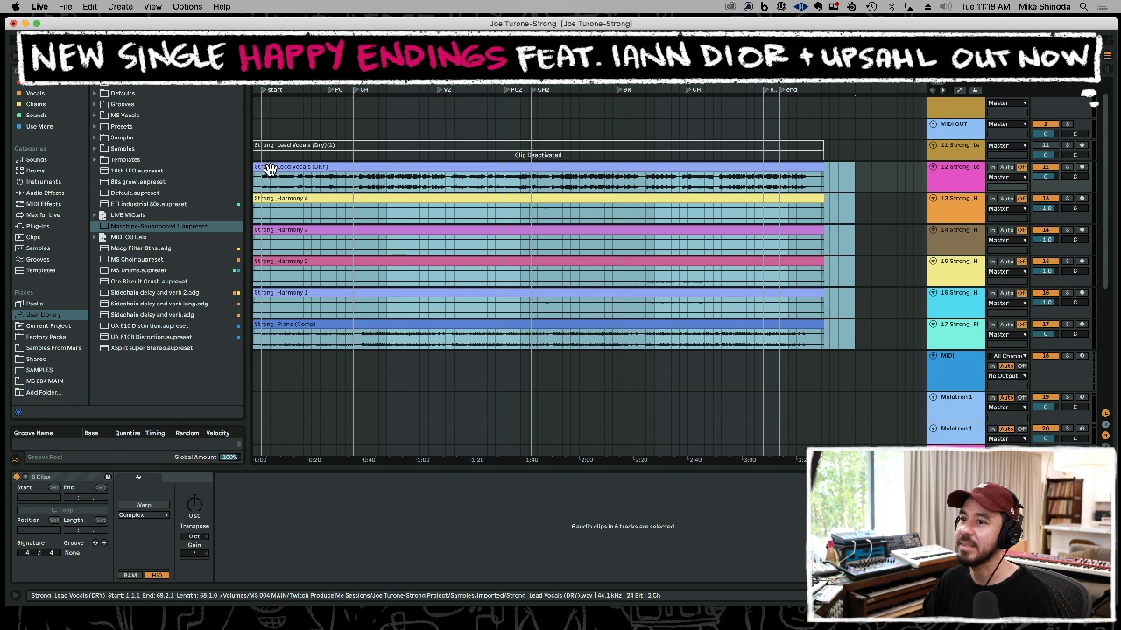
pyautogui.click(151, 507)
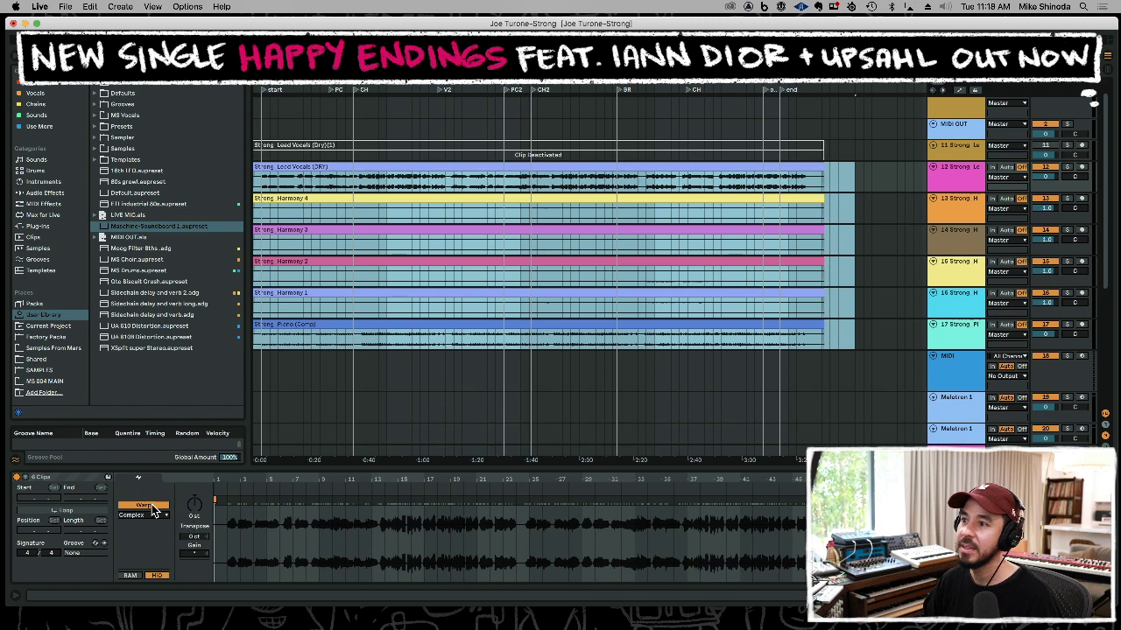
pyautogui.click(154, 507)
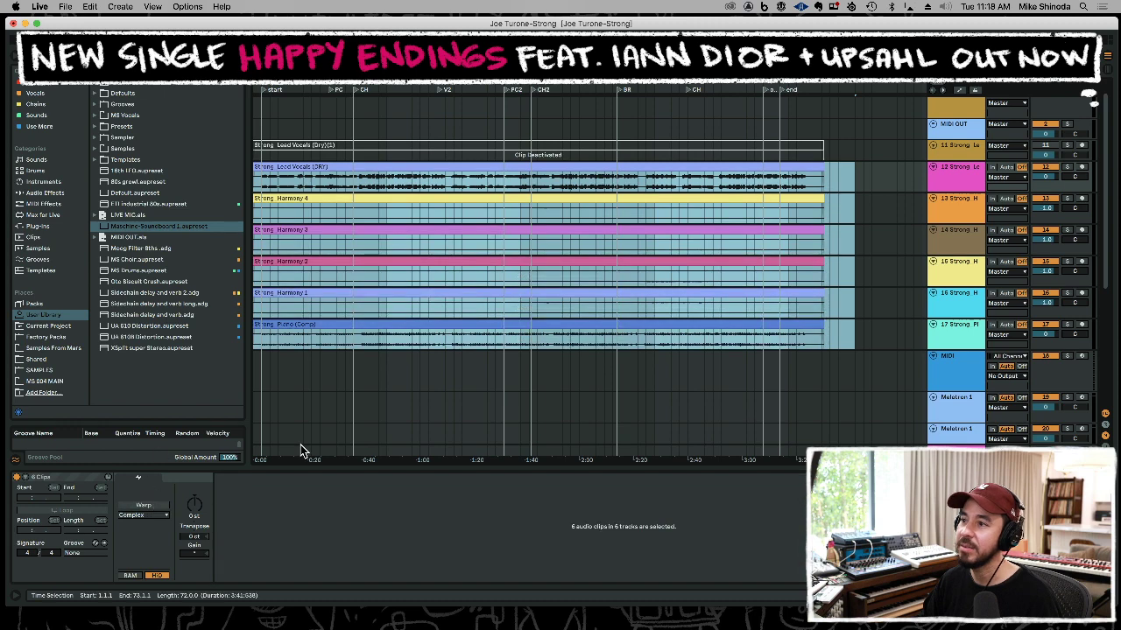
# Undo the trimming and moving of the drum clips.
pyautogui.scroll(-5, 304, 428)
pyautogui.scroll(2, 304, 426)
pyautogui.press('super+z')
pyautogui.press('super+z')
pyautogui.press('super+z')
# Change the project tempo and enable Warp in Complex Pro mode on the dry lead vocal, four harmony and piano clips.
pyautogui.scroll(5, 306, 418)
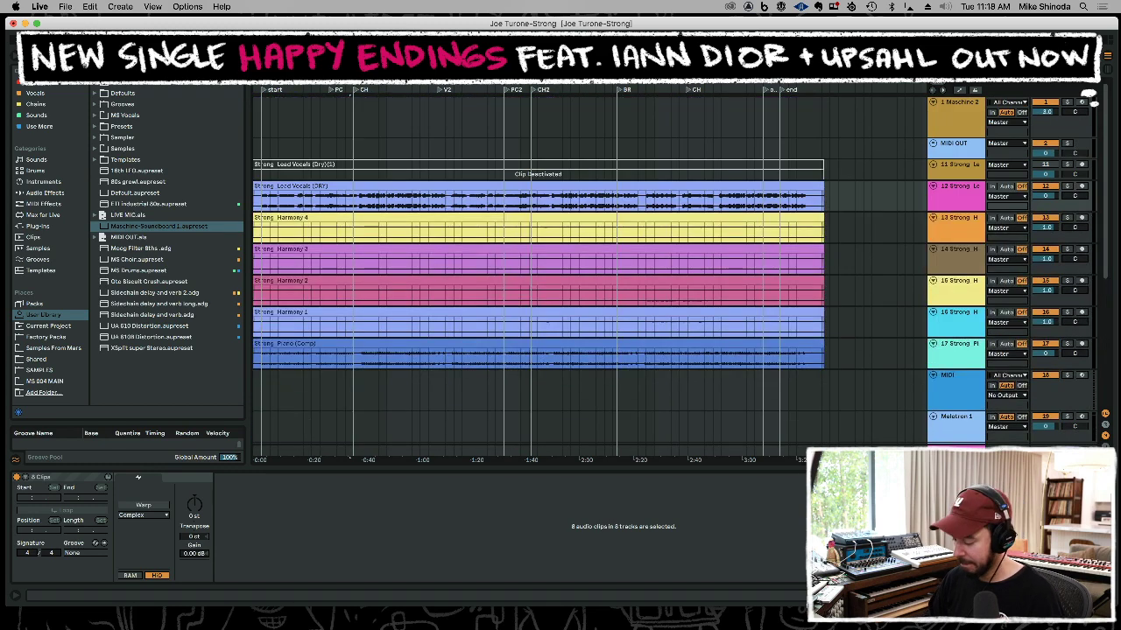
pyautogui.press('Return')
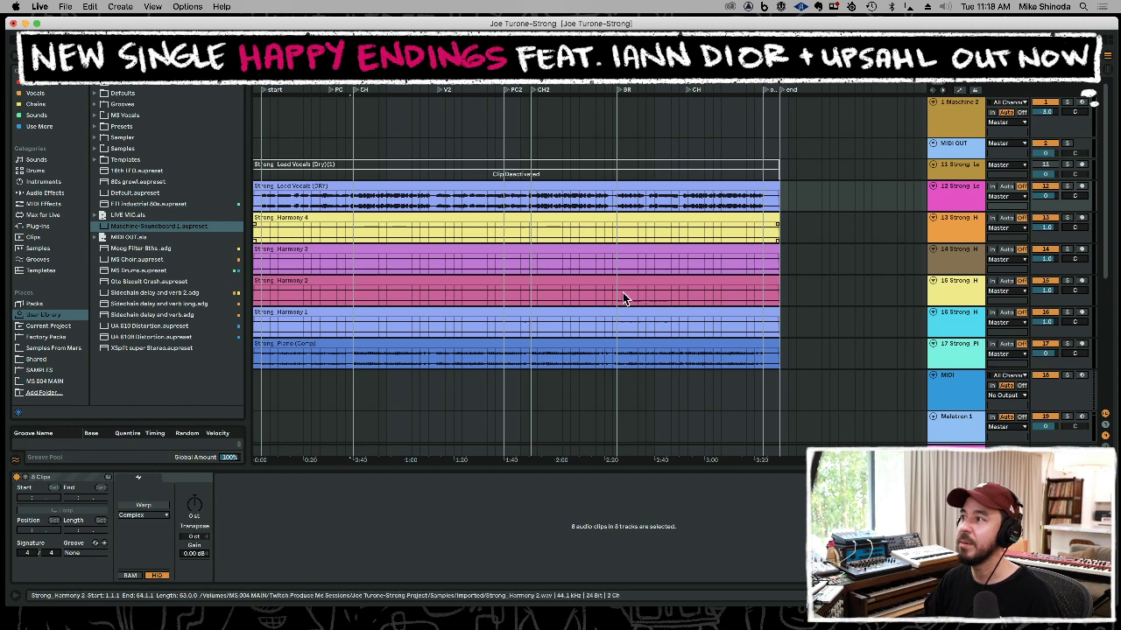
pyautogui.scroll(-1, 645, 281)
pyautogui.moveTo(818, 262); pyautogui.dragTo(436, 162)
pyautogui.moveTo(846, 345); pyautogui.dragTo(230, 186)
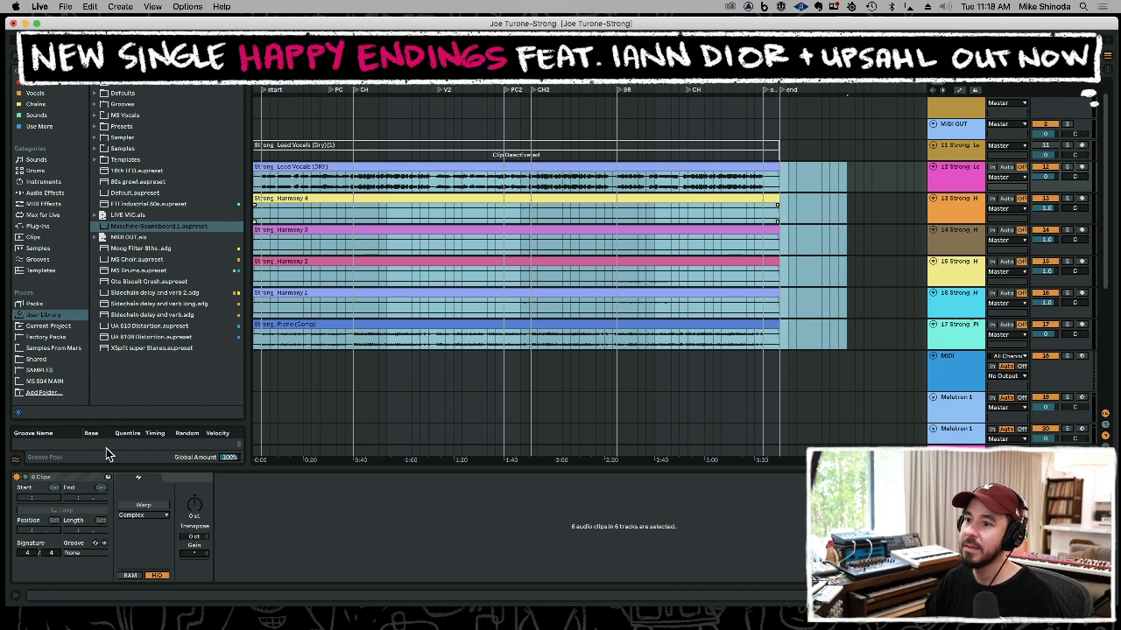
pyautogui.click(142, 506)
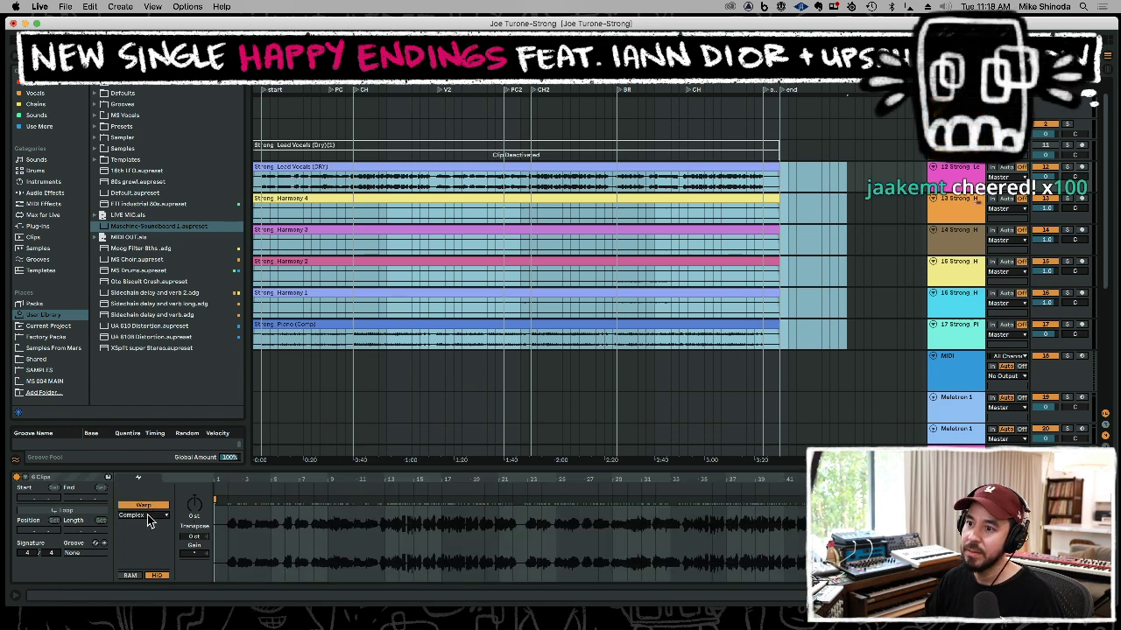
pyautogui.click(148, 517)
pyautogui.click(146, 568)
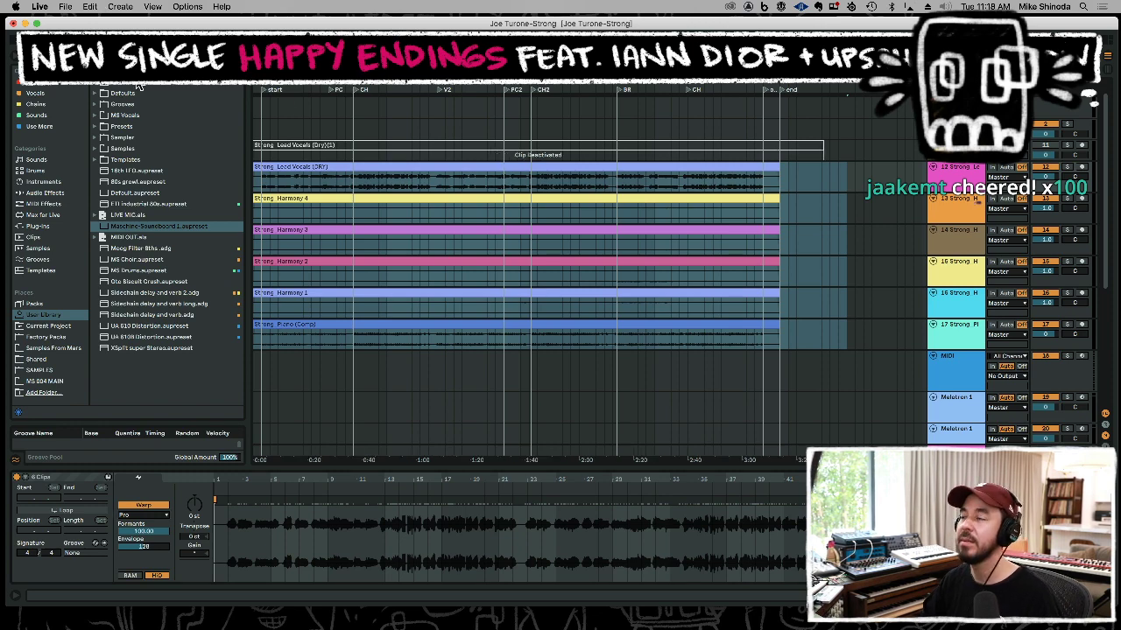
# Move the drum audio from the first kick hit onward to the first chorus marker and extend its clips back to 8.1.1.
pyautogui.scroll(-5, 424, 179)
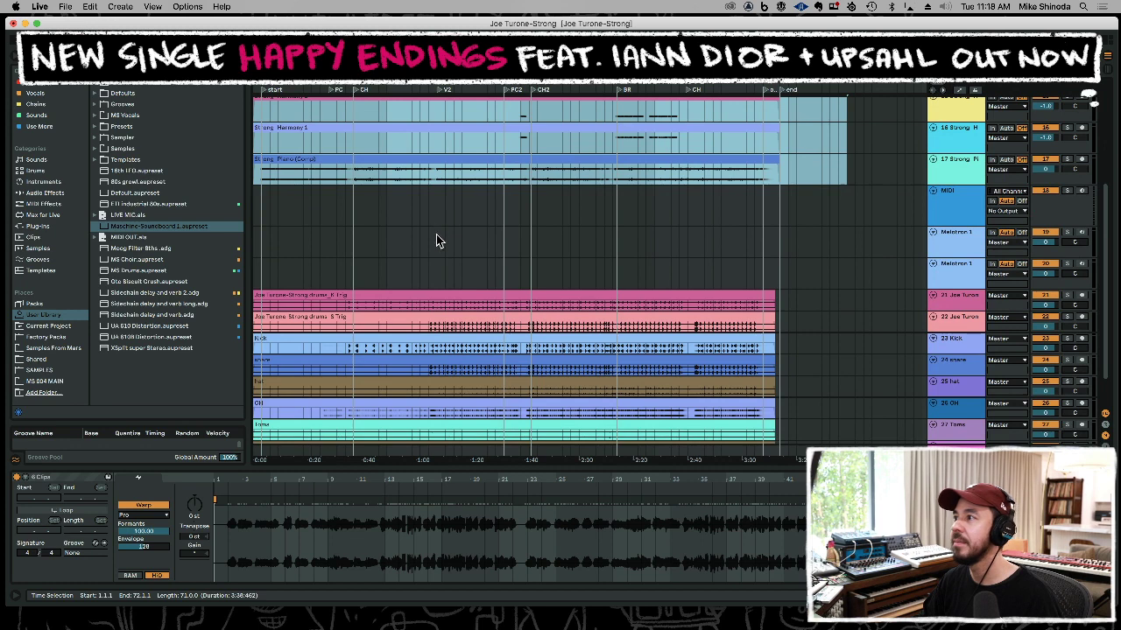
pyautogui.click(340, 248)
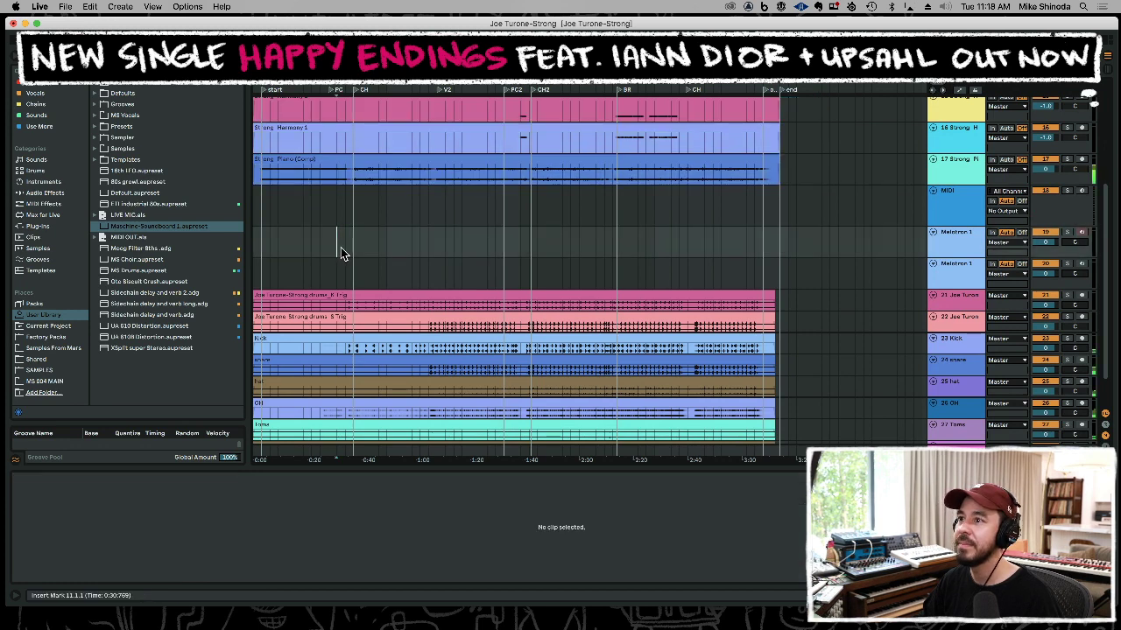
pyautogui.moveTo(823, 305); pyautogui.dragTo(803, 250)
pyautogui.scroll(-2, 298, 402)
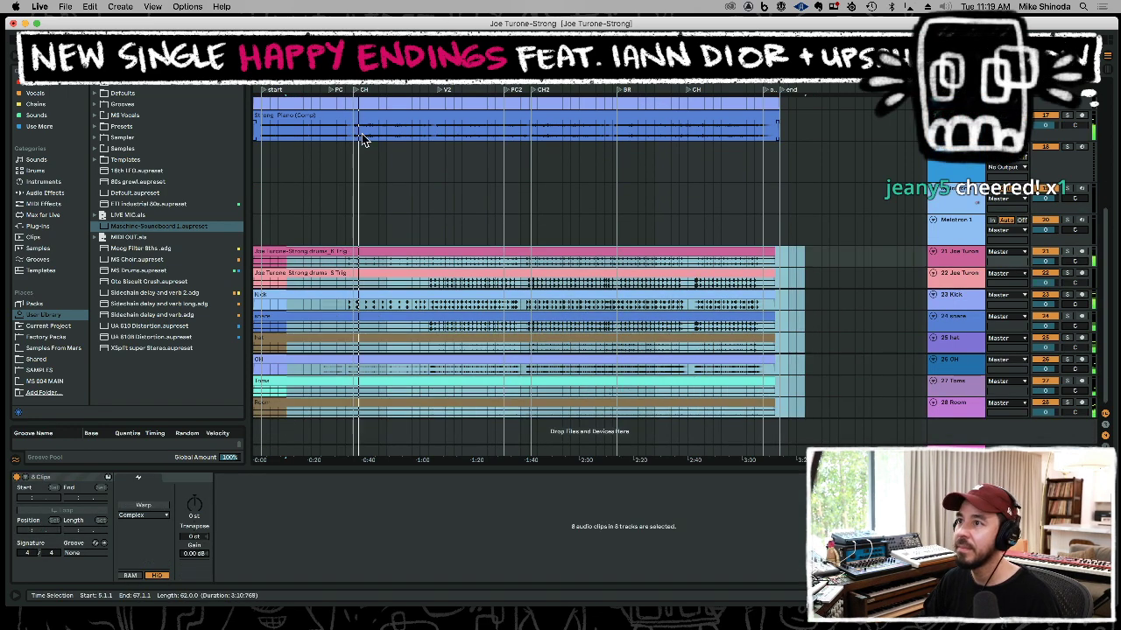
pyautogui.moveTo(327, 78); pyautogui.dragTo(389, 218)
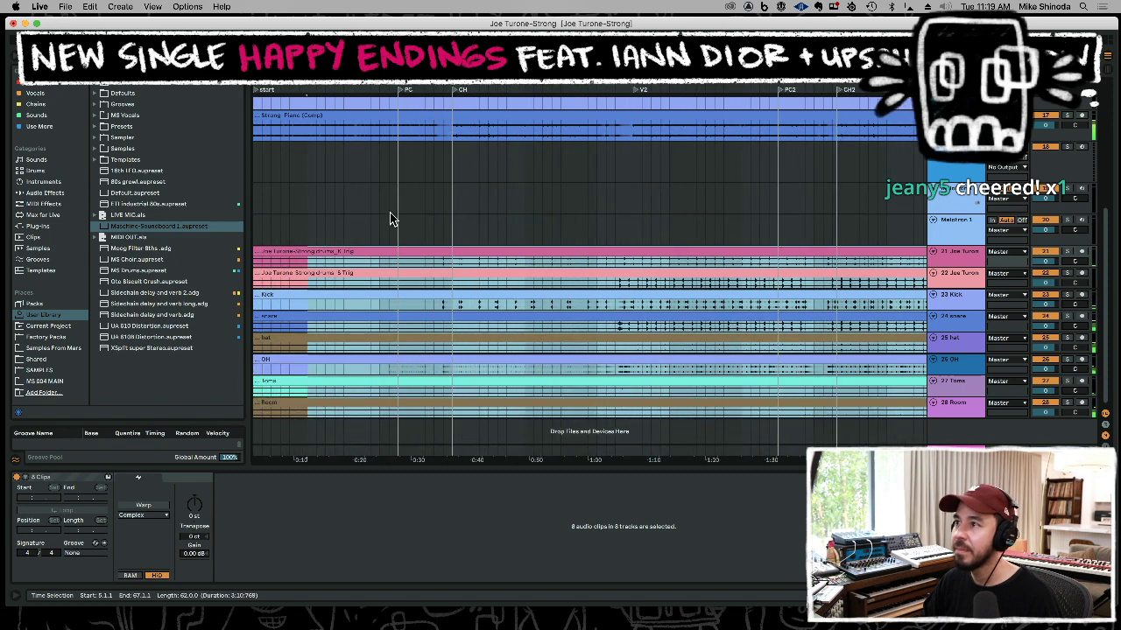
pyautogui.moveTo(354, 267); pyautogui.dragTo(445, 269)
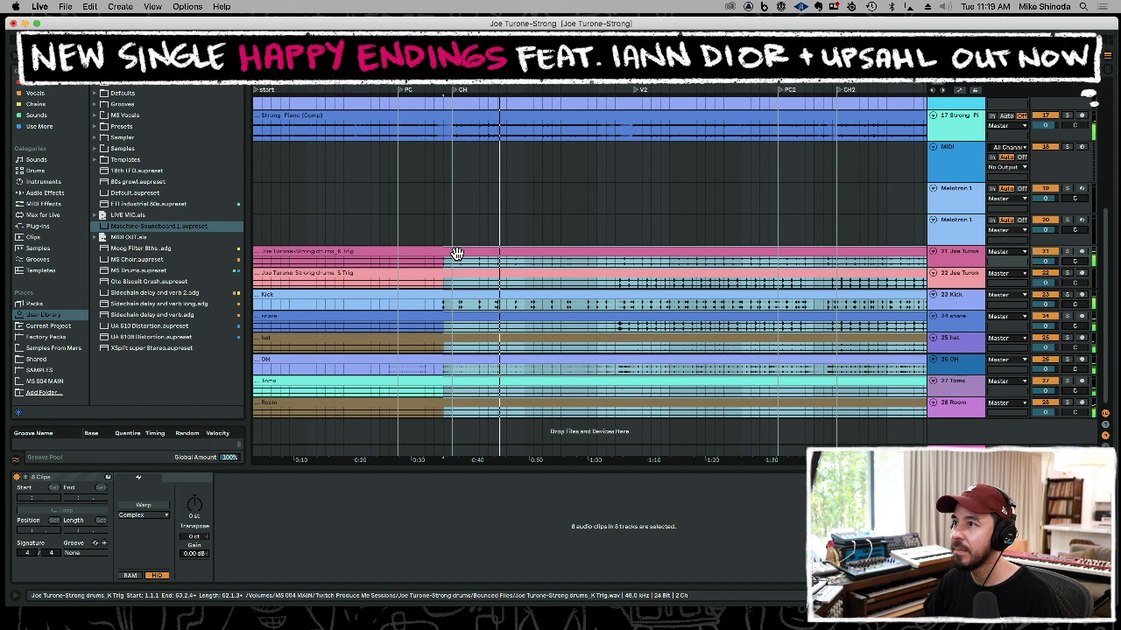
pyautogui.moveTo(457, 254); pyautogui.dragTo(377, 253)
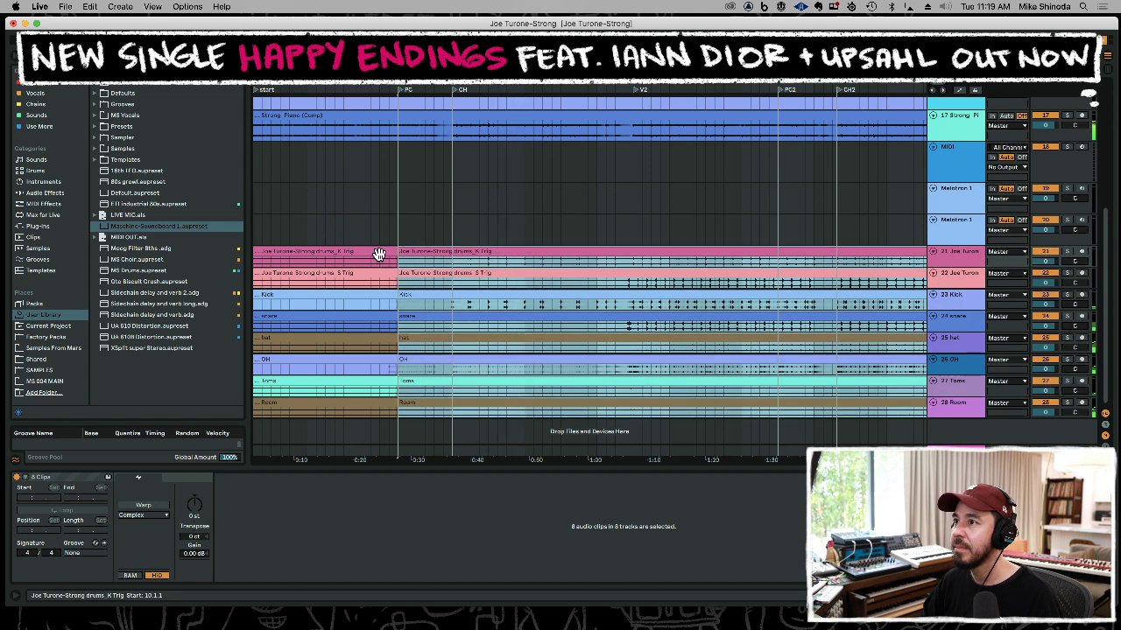
pyautogui.press('space')
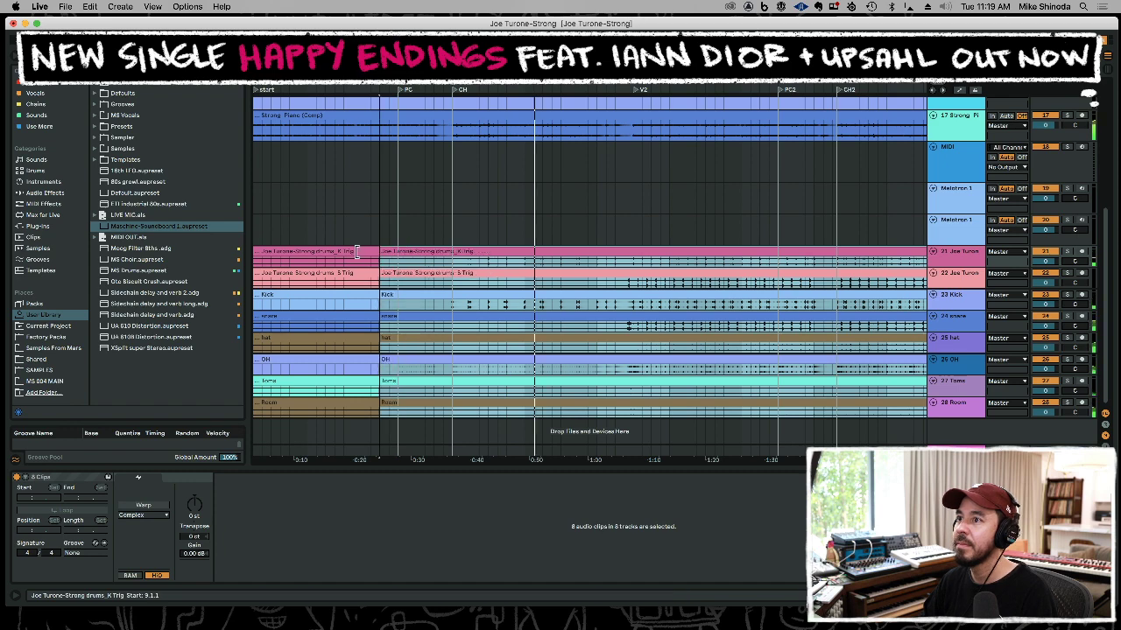
pyautogui.moveTo(373, 253); pyautogui.dragTo(206, 242)
# Delete the leftover drum audio between 1.1.1 and 8.1.1 on all eight drum tracks.
pyautogui.moveTo(317, 77); pyautogui.dragTo(317, 50)
pyautogui.click(307, 233)
pyautogui.moveTo(312, 241); pyautogui.dragTo(199, 394)
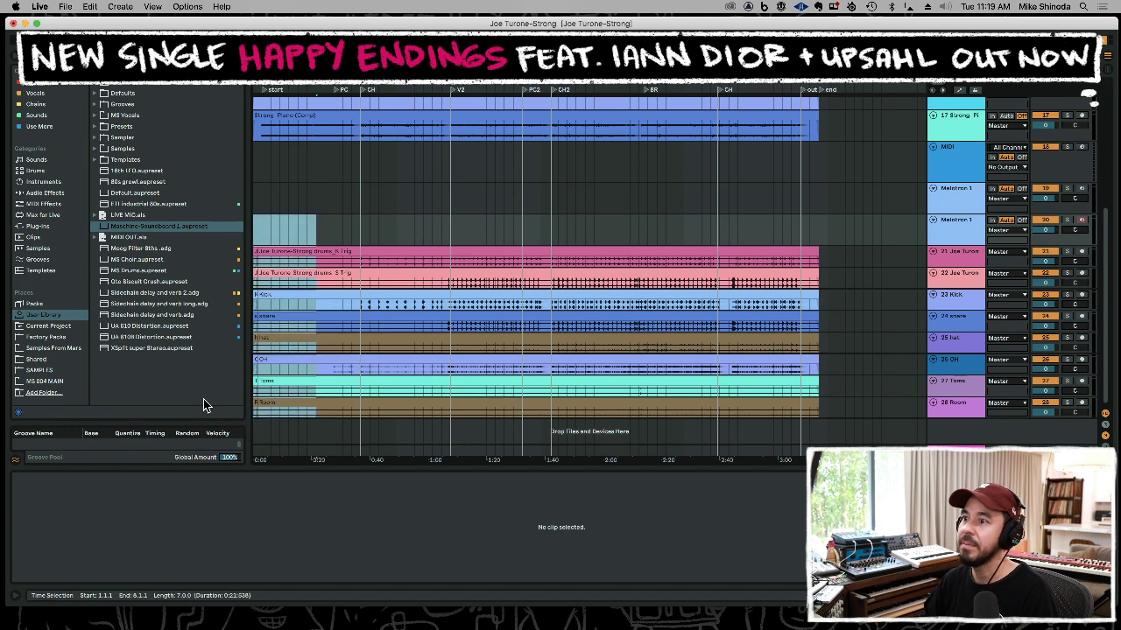
pyautogui.press('Delete')
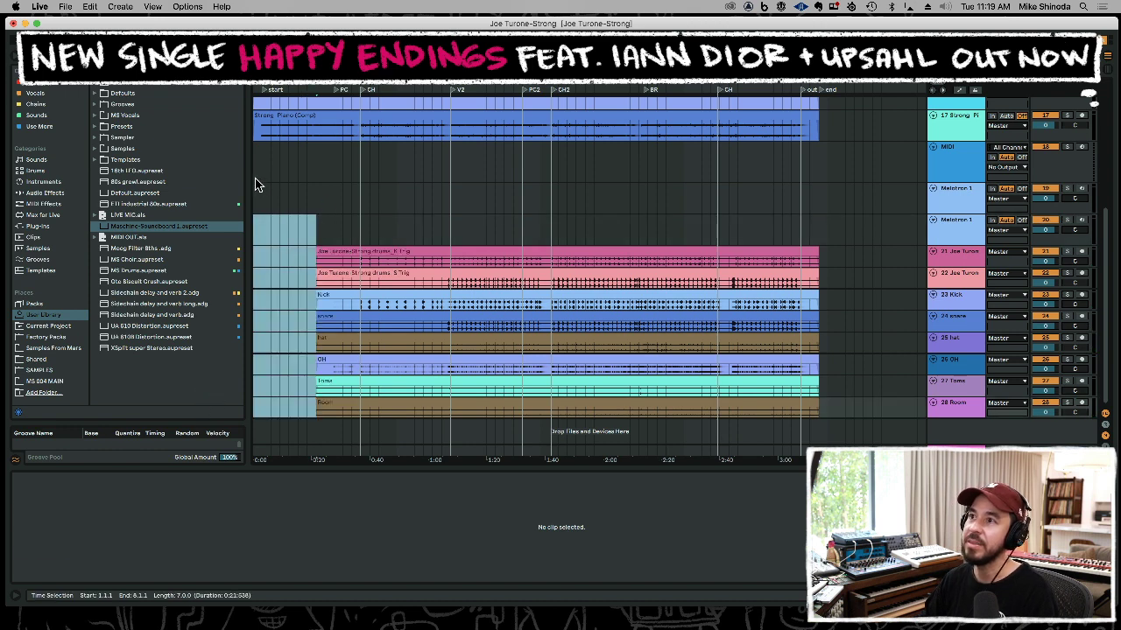
# Play the song from 1.1.1 into the first chorus to check the drum timing.
pyautogui.click(256, 182)
pyautogui.press('space')
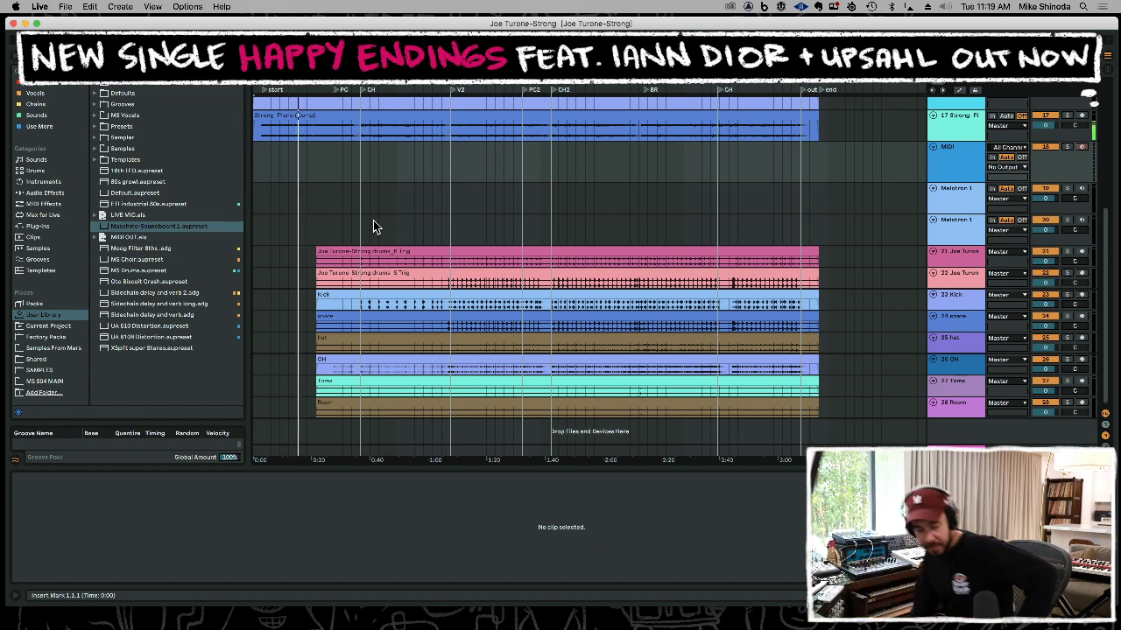
pyautogui.press('space')
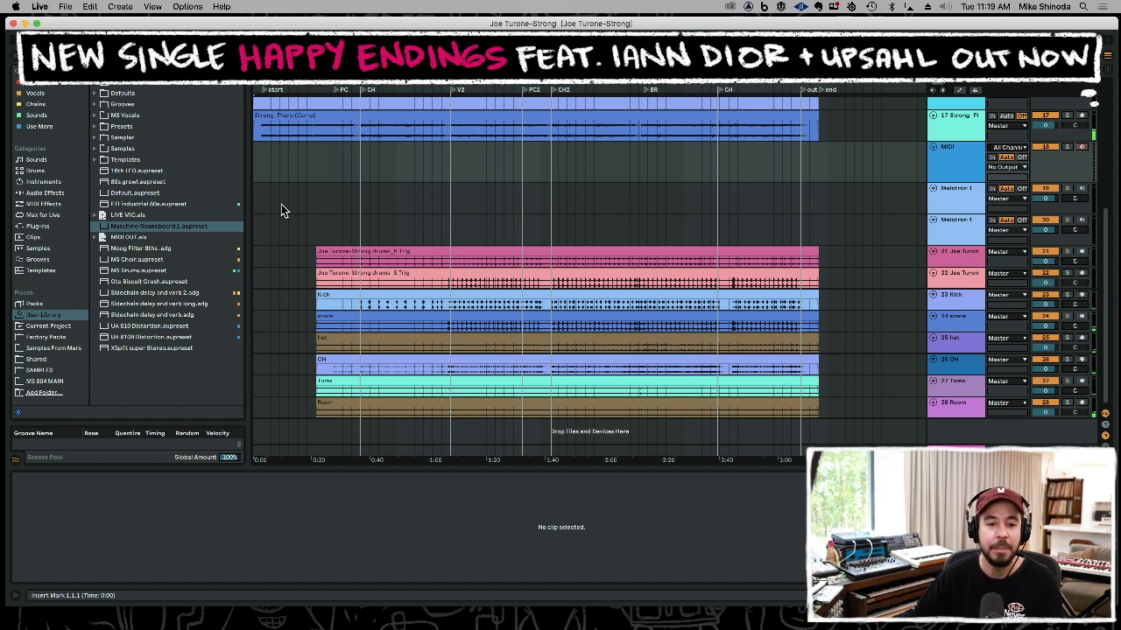
# Group the eight drum tracks from the K Trig track through Room and name the group Drums.
pyautogui.click(934, 252)
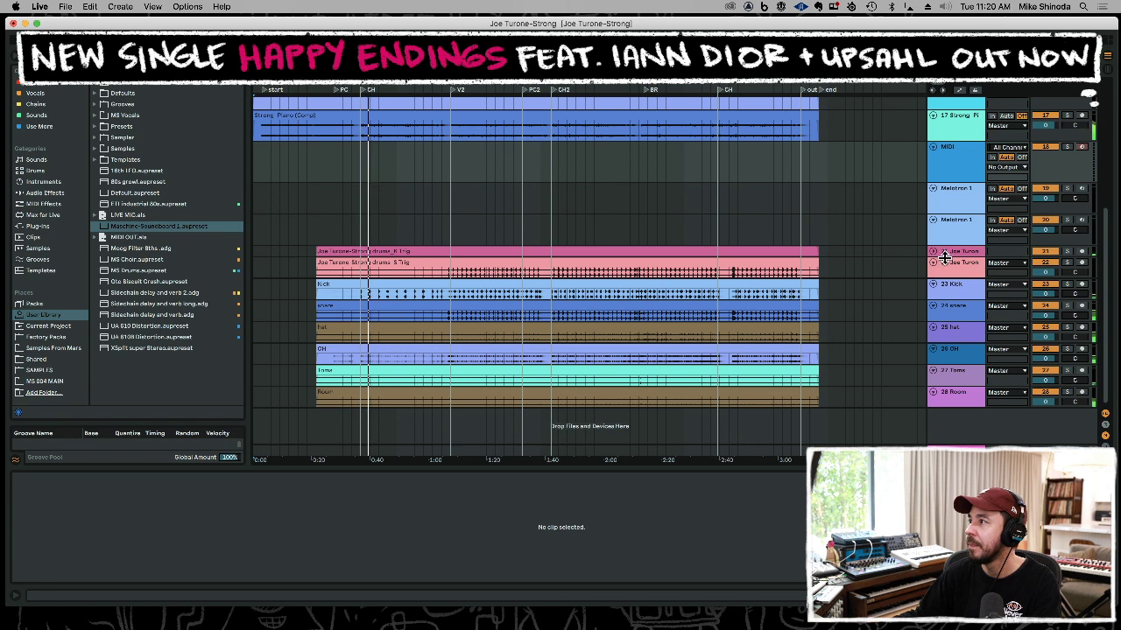
pyautogui.moveTo(945, 256); pyautogui.dragTo(946, 268)
pyautogui.click(966, 407)
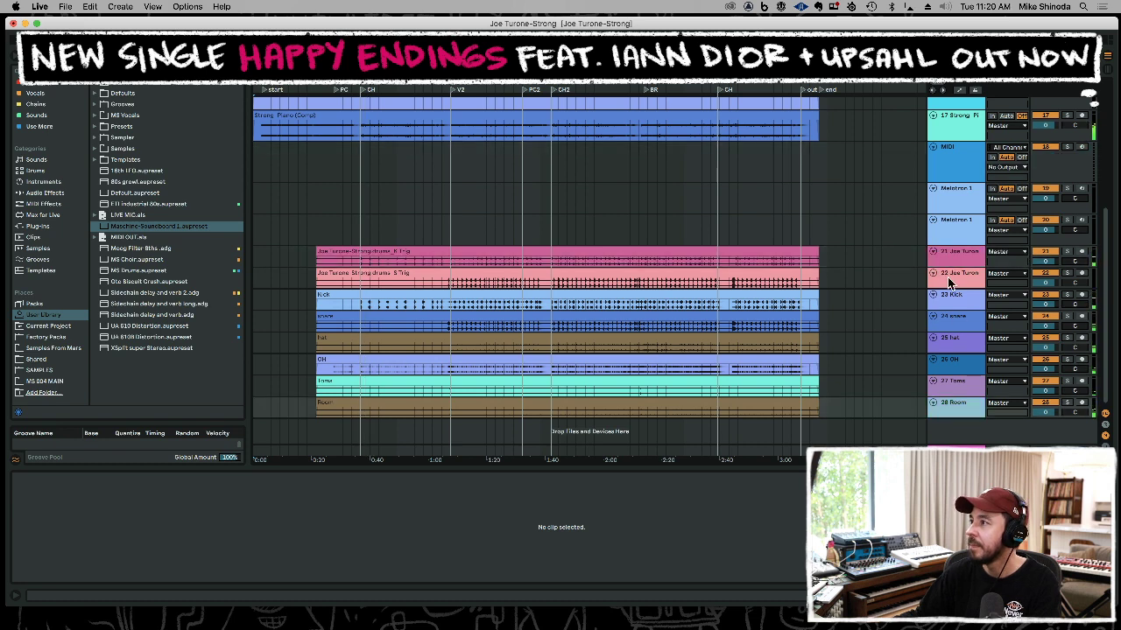
pyautogui.keyDown('shift'); pyautogui.click(950, 260); pyautogui.keyUp('shift')
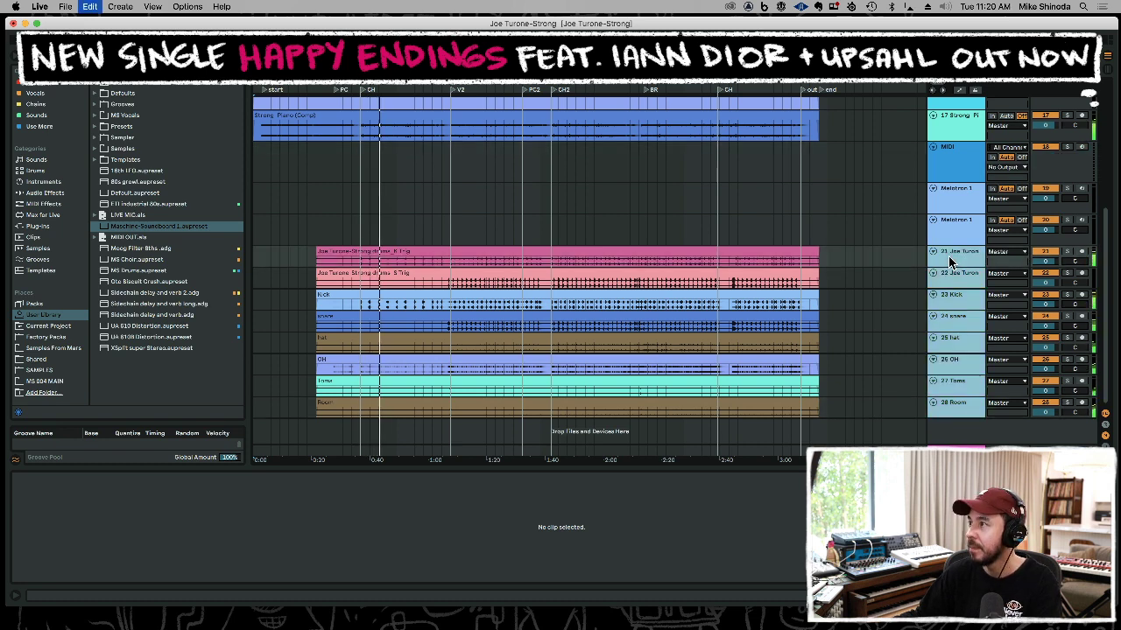
pyautogui.press('super+g')
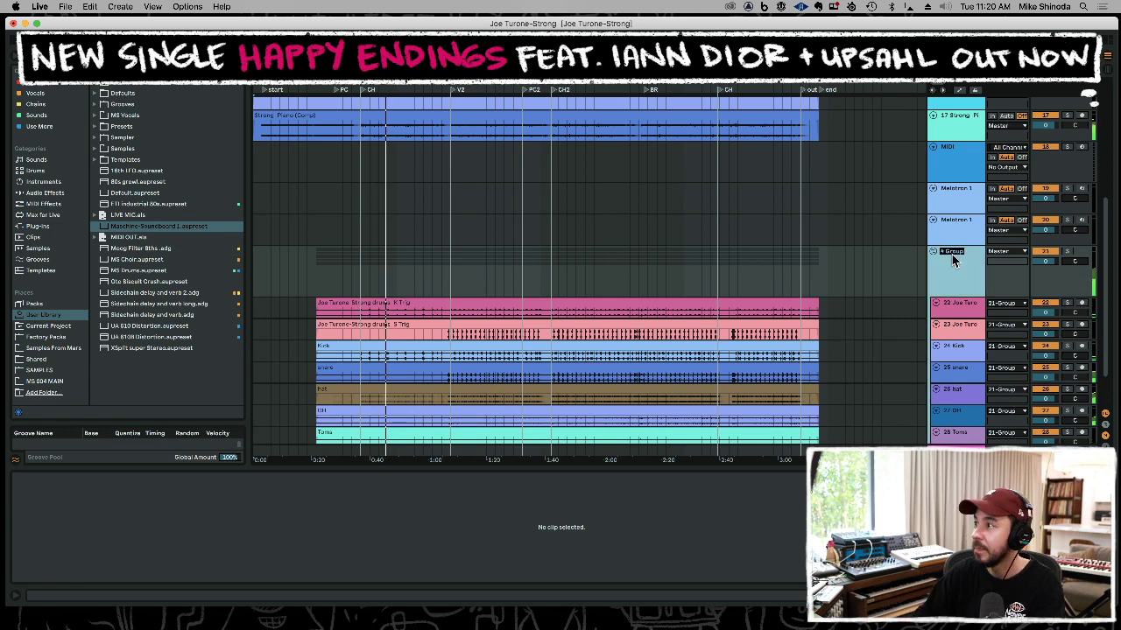
pyautogui.press('super+r')
pyautogui.press('Return')
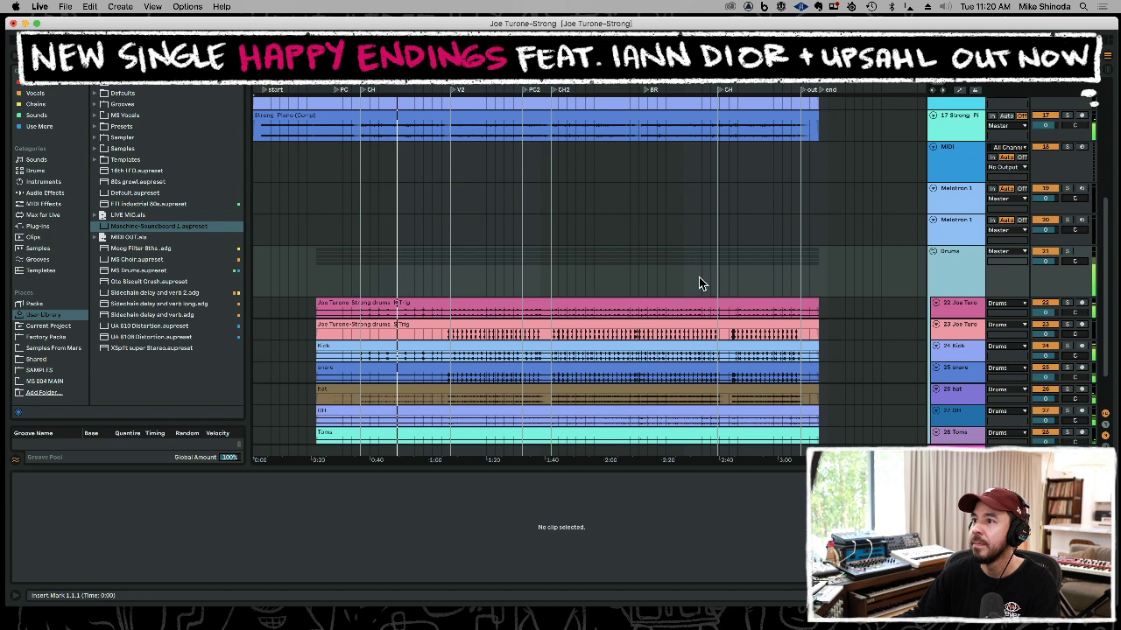
# Rename the clips on the first two tracks of the Drums group as K Trig and S Trig.
pyautogui.scroll(-1, 699, 277)
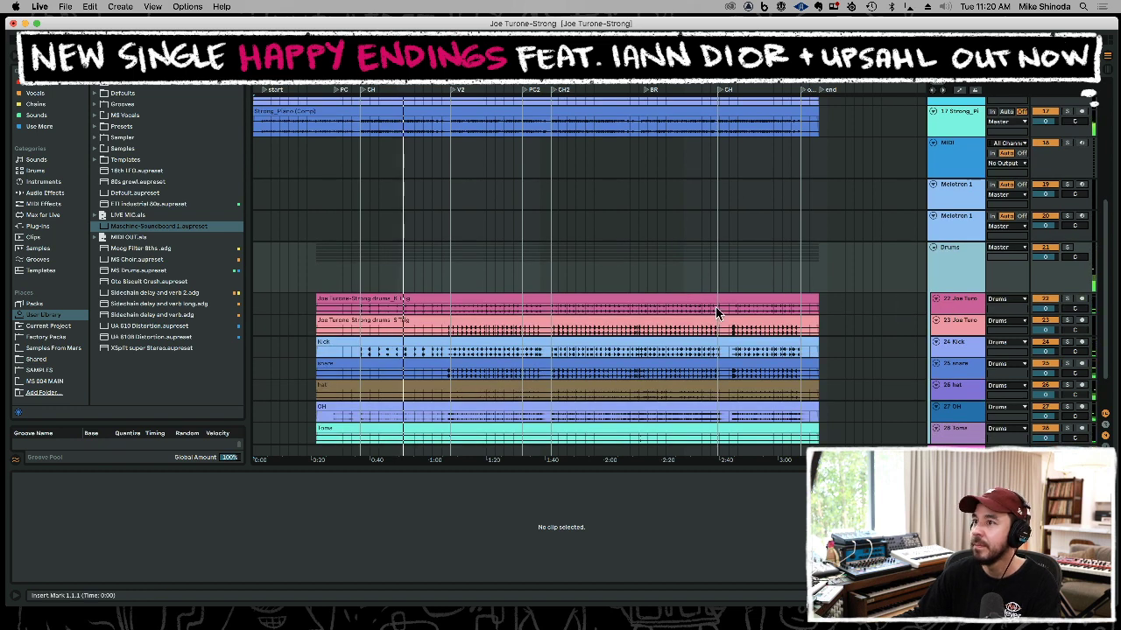
pyautogui.click(658, 301)
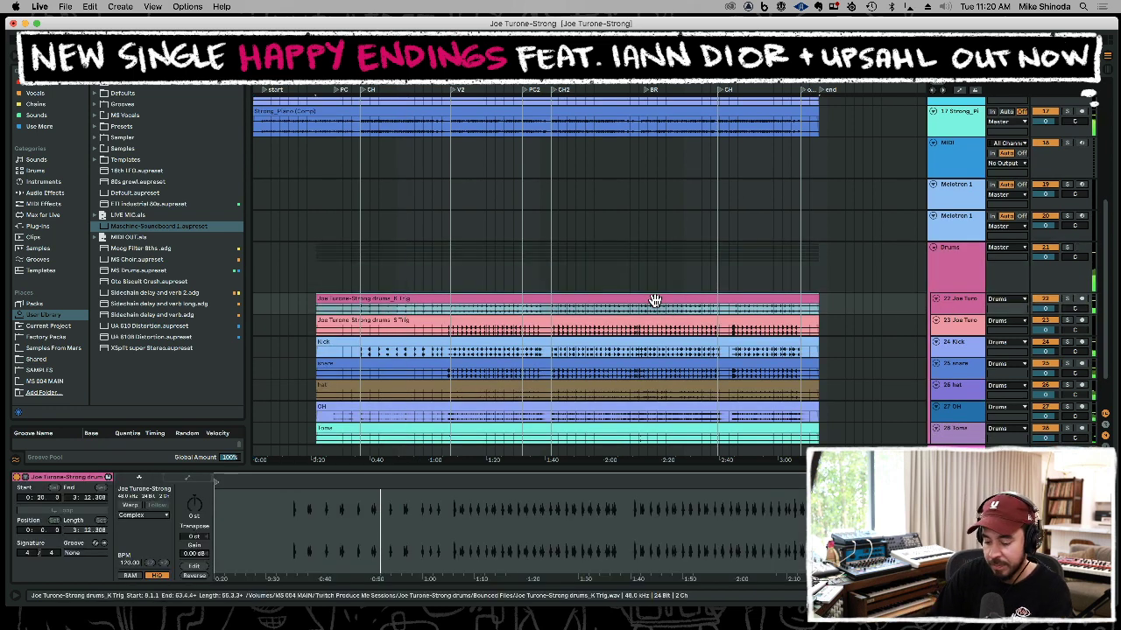
pyautogui.write('K Trig')
pyautogui.press('Return')
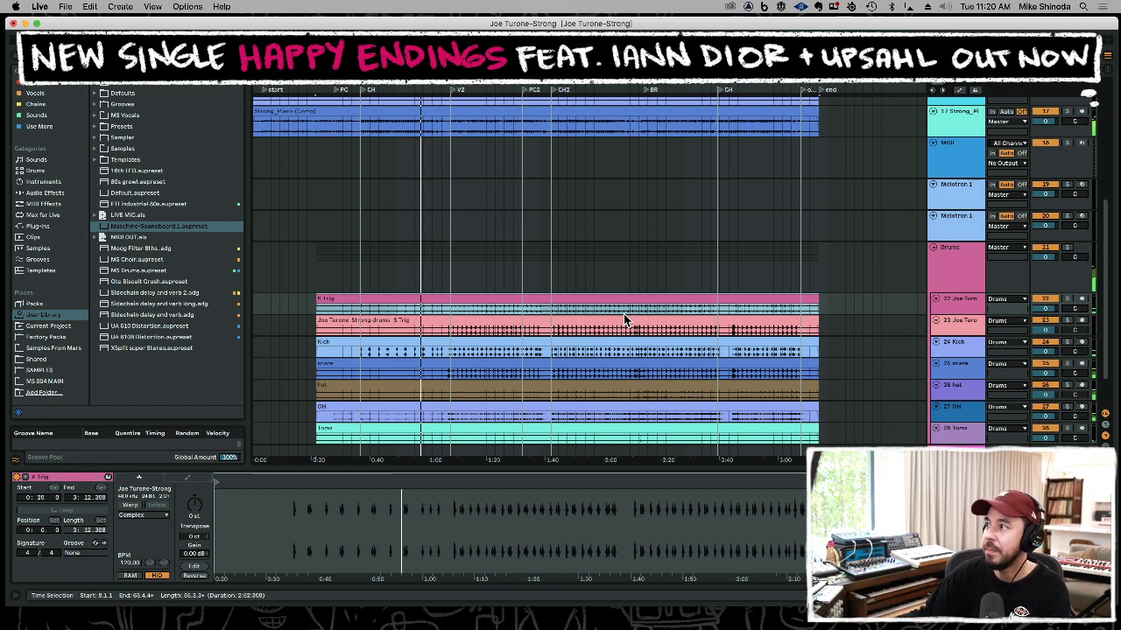
pyautogui.click(620, 321)
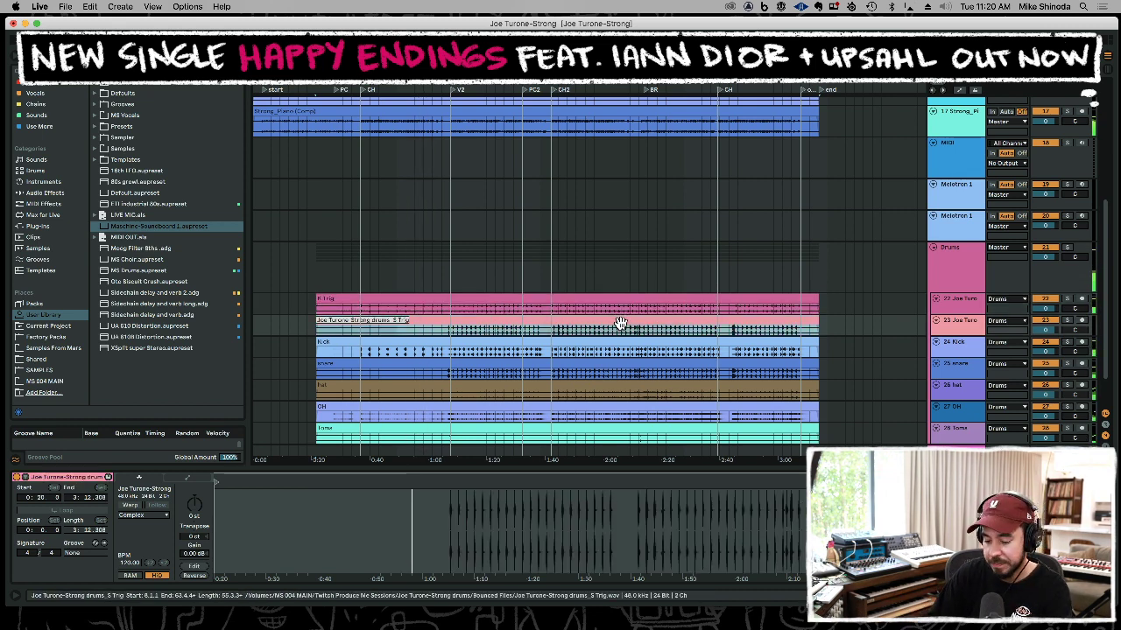
pyautogui.press('super+r')
pyautogui.write('S')
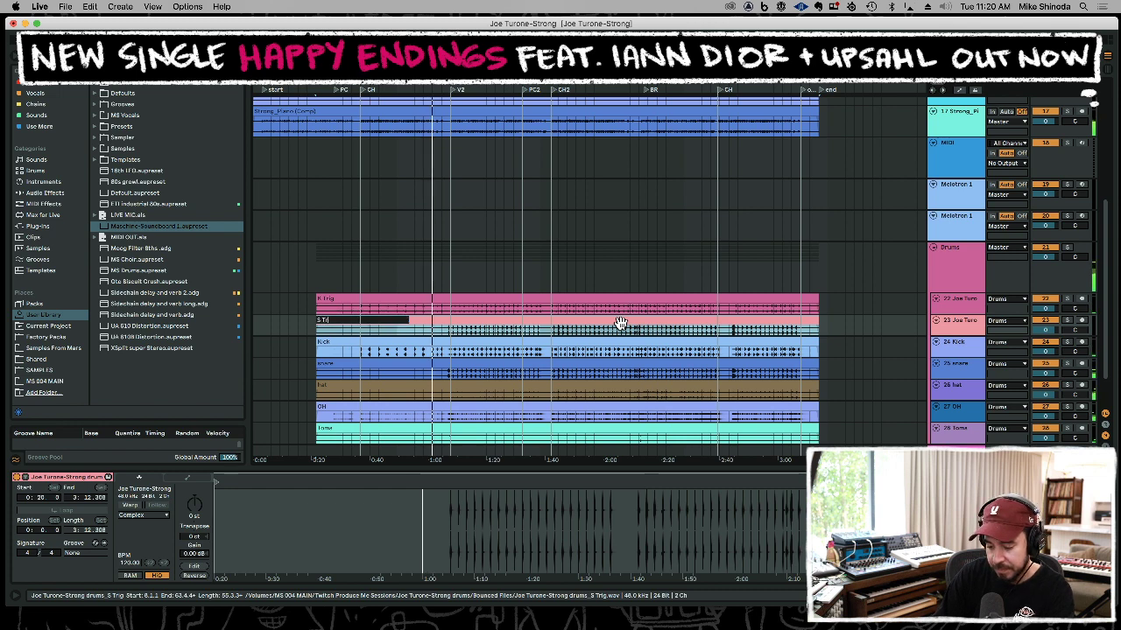
pyautogui.press('Return')
pyautogui.press('space')
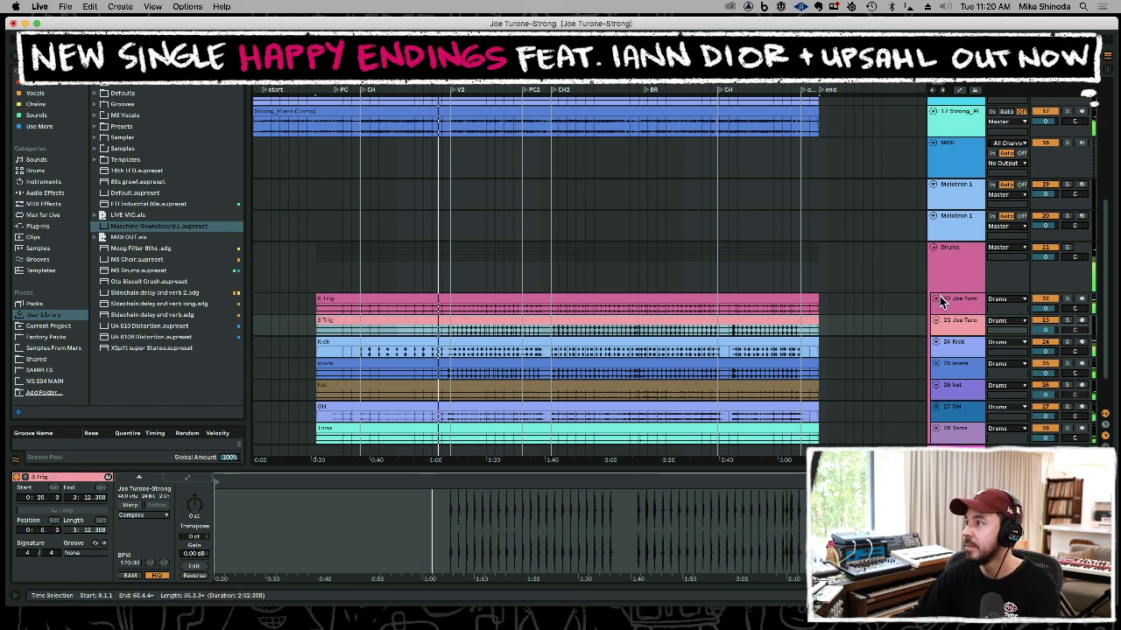
# Rename the first two tracks inside the Drums group as K Trig and S Trig to match their clips.
pyautogui.click(973, 298)
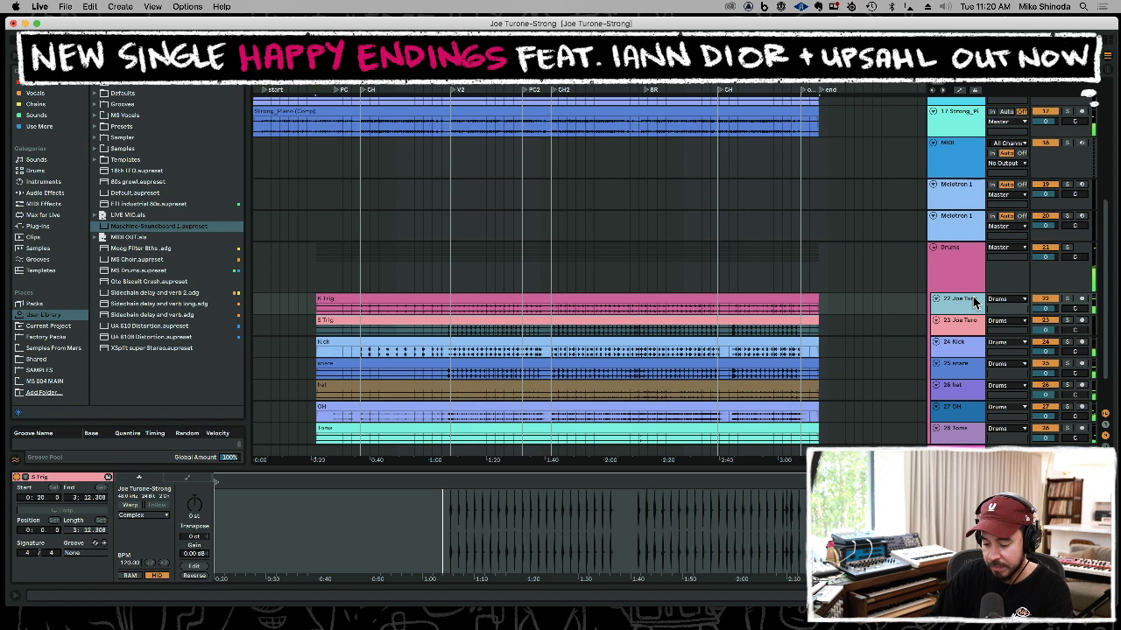
pyautogui.press('super+r')
pyautogui.write('K Trig')
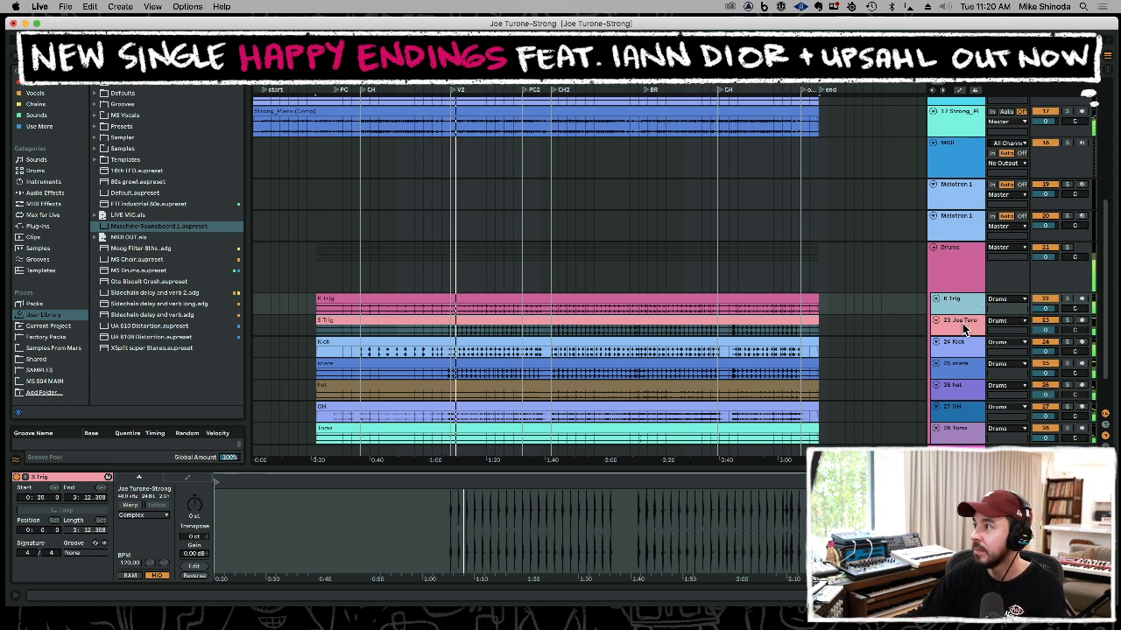
pyautogui.click(963, 325)
pyautogui.press('super+r')
pyautogui.write('S Trig')
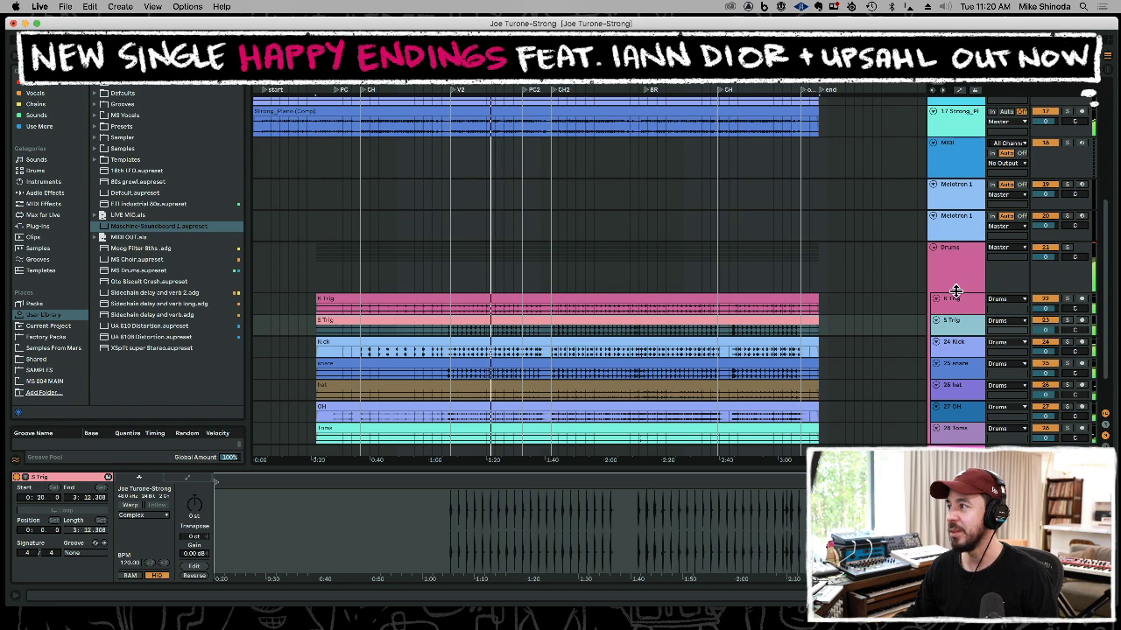
# Insert an audio track between the second Melotron track and the Drums group and set its external input to channel 13.
pyautogui.scroll(-2, 954, 359)
pyautogui.scroll(-1, 955, 366)
pyautogui.click(955, 173)
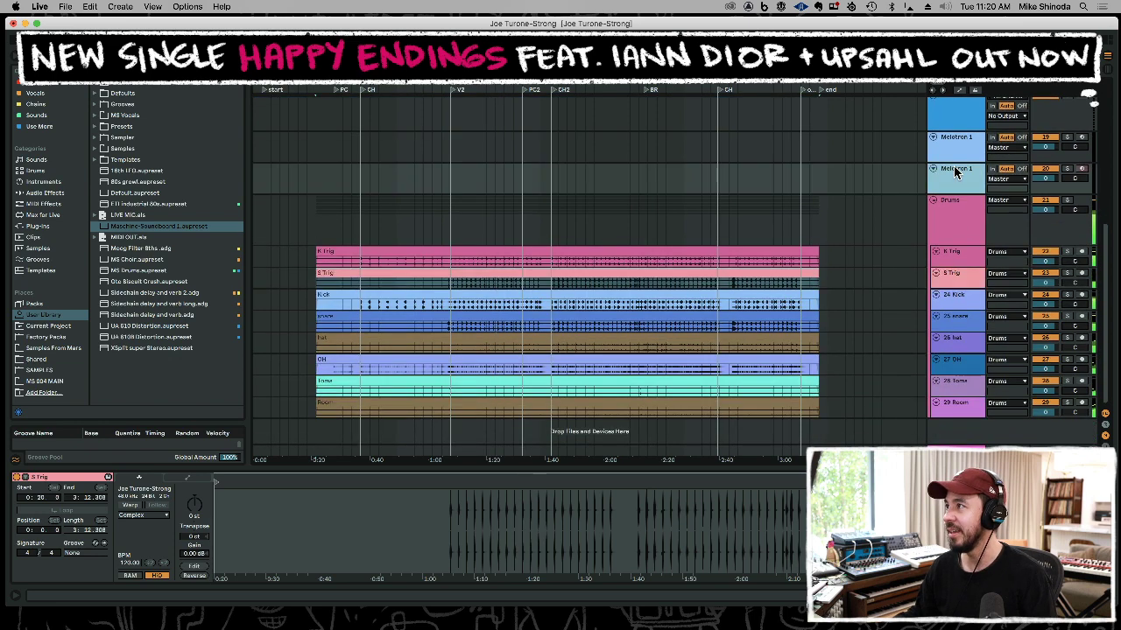
pyautogui.press('super+t')
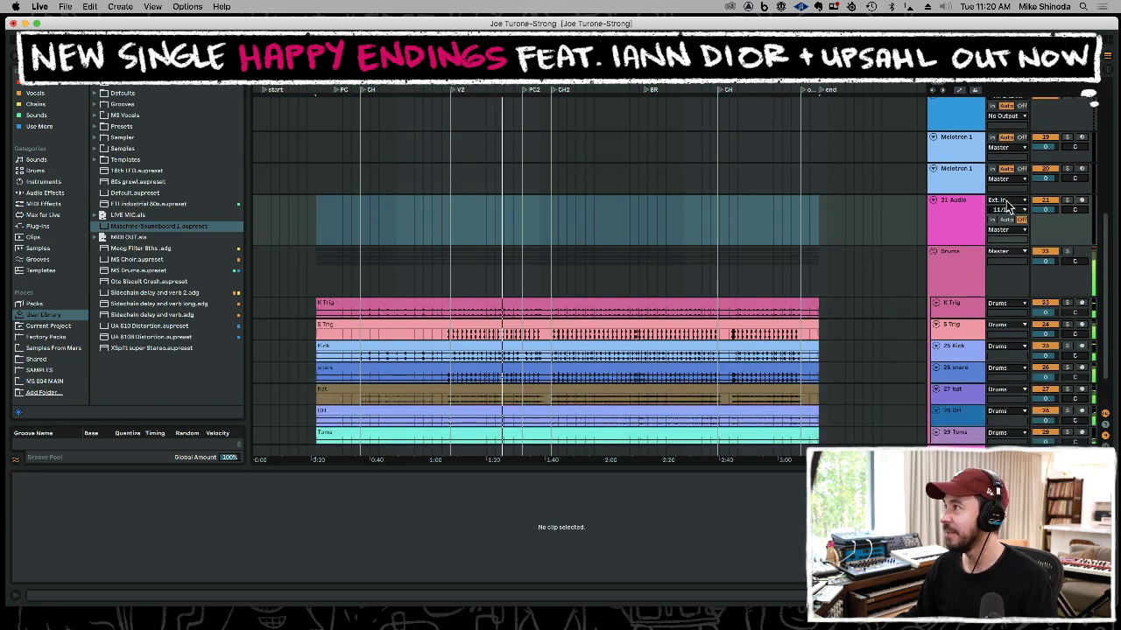
pyautogui.click(1014, 211)
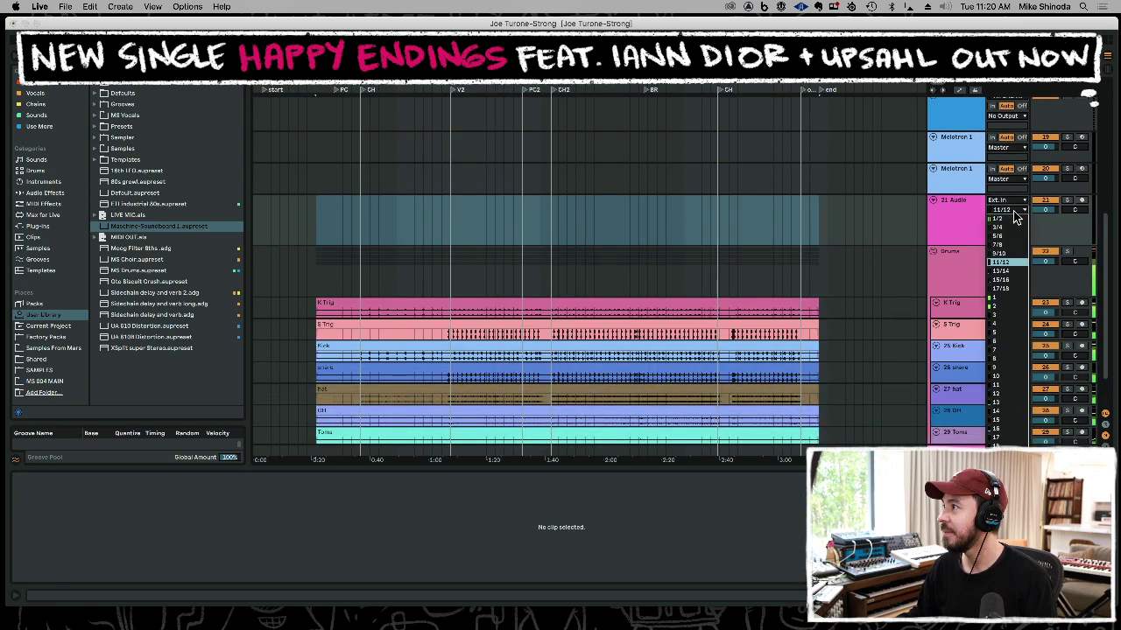
pyautogui.click(995, 404)
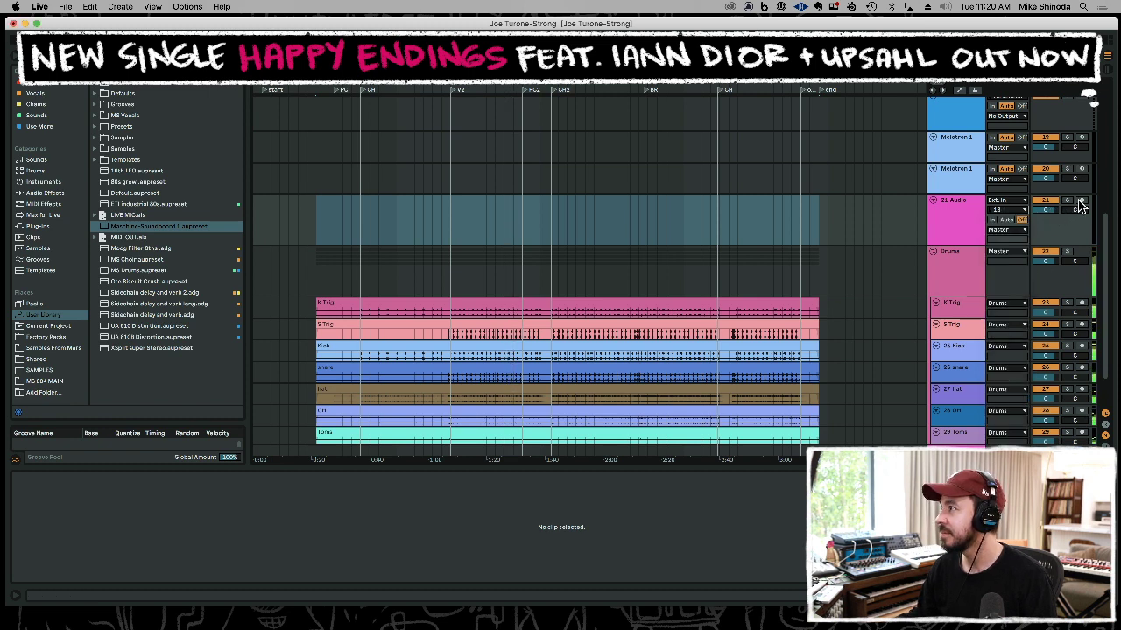
# Name the new audio track Tamb and arm it for recording.
pyautogui.click(944, 213)
pyautogui.press('super+r')
pyautogui.write('Tamb')
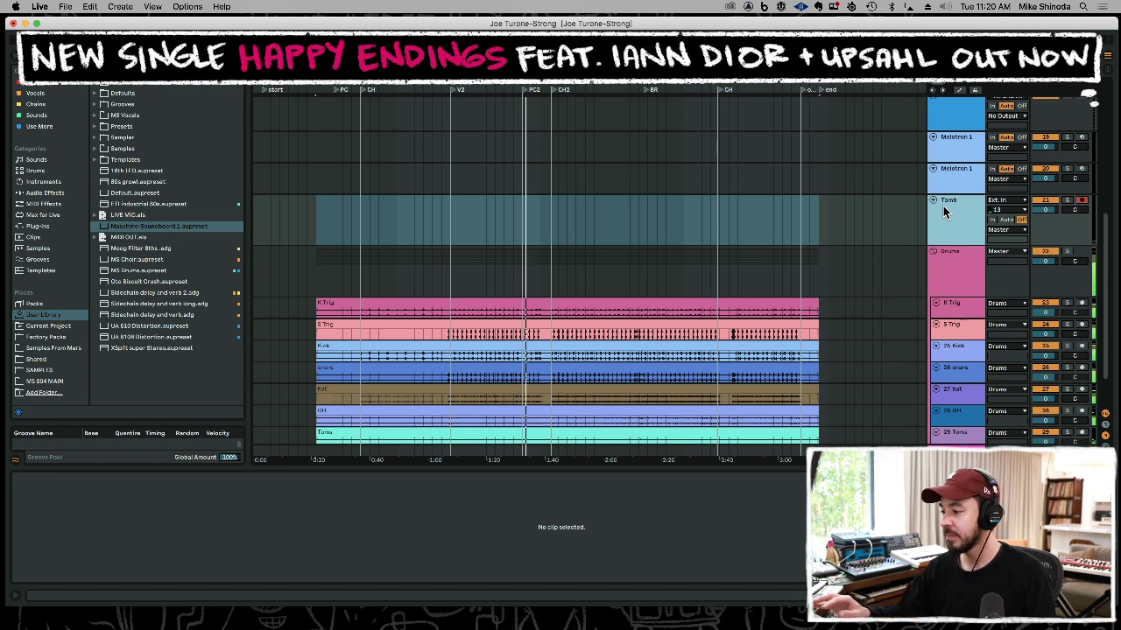
pyautogui.press('Return')
# Record a tambourine take on the Tamb track from the second pre-chorus into the second chorus.
pyautogui.press('F9')
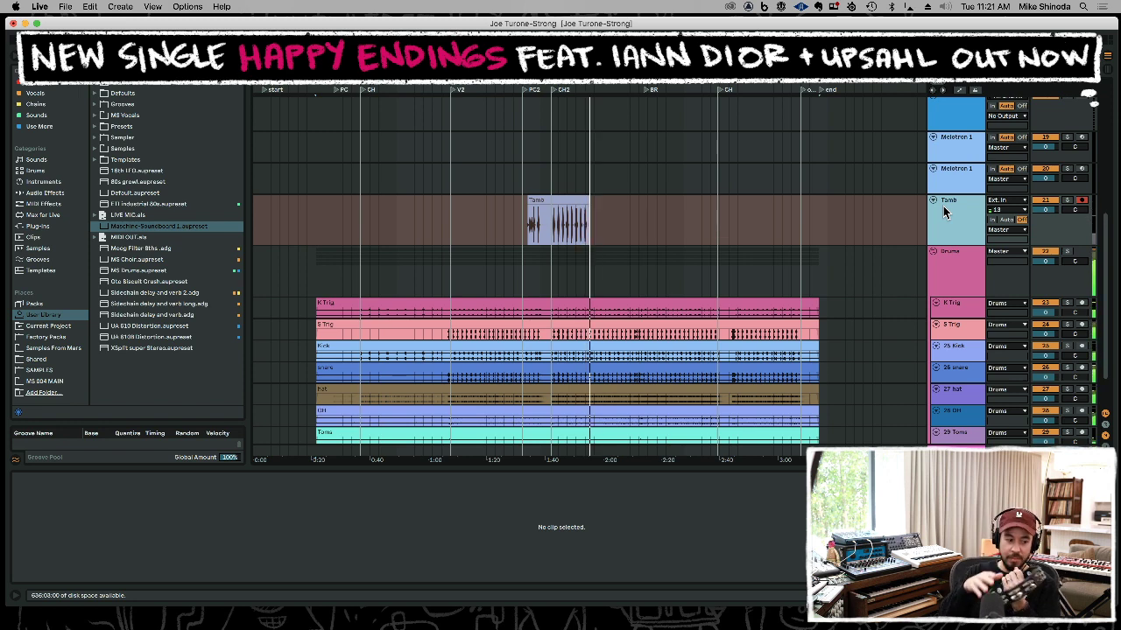
pyautogui.click(944, 211)
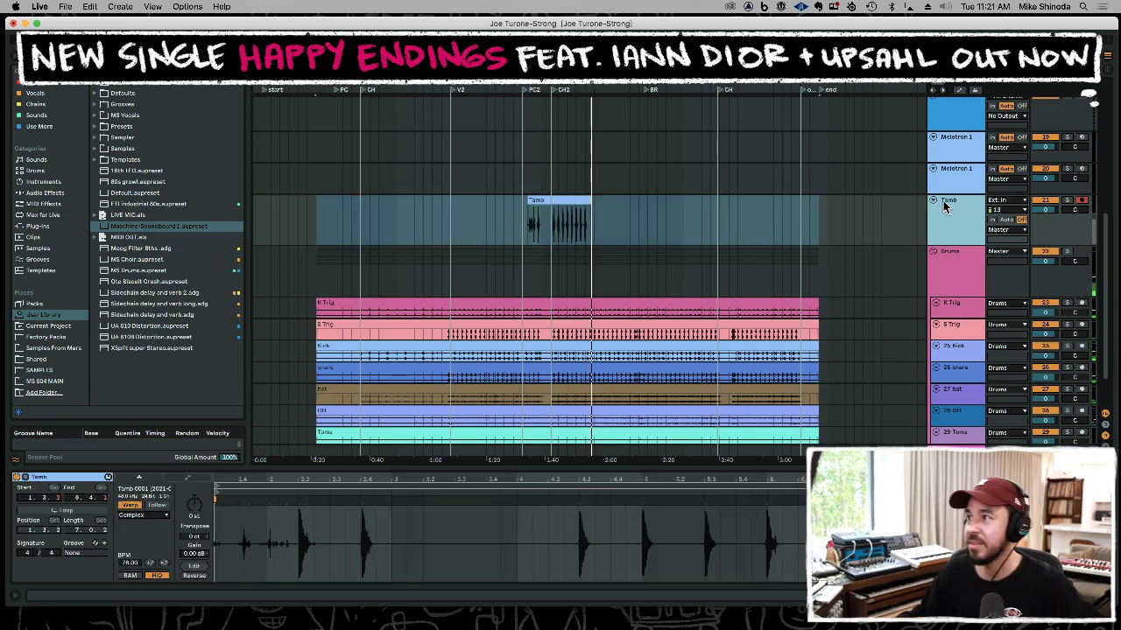
# Play the song from 38.1.1 and lower the Tamb track's volume to -8.3 dB.
pyautogui.click(588, 150)
pyautogui.press('space')
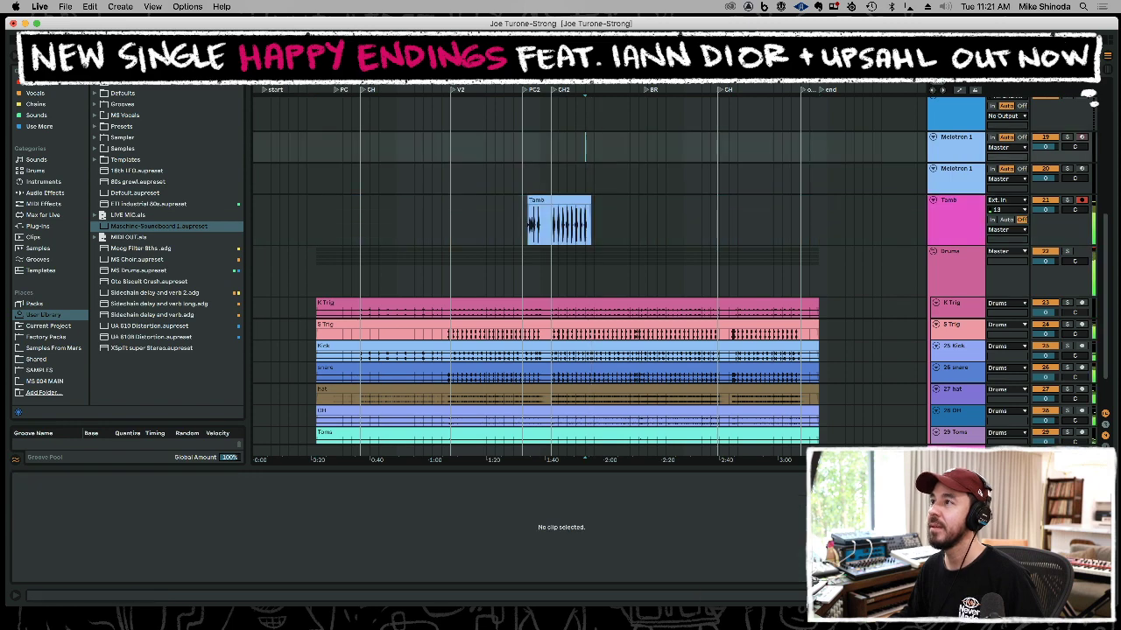
pyautogui.press('+')
pyautogui.press('+')
pyautogui.press('+')
pyautogui.press('space')
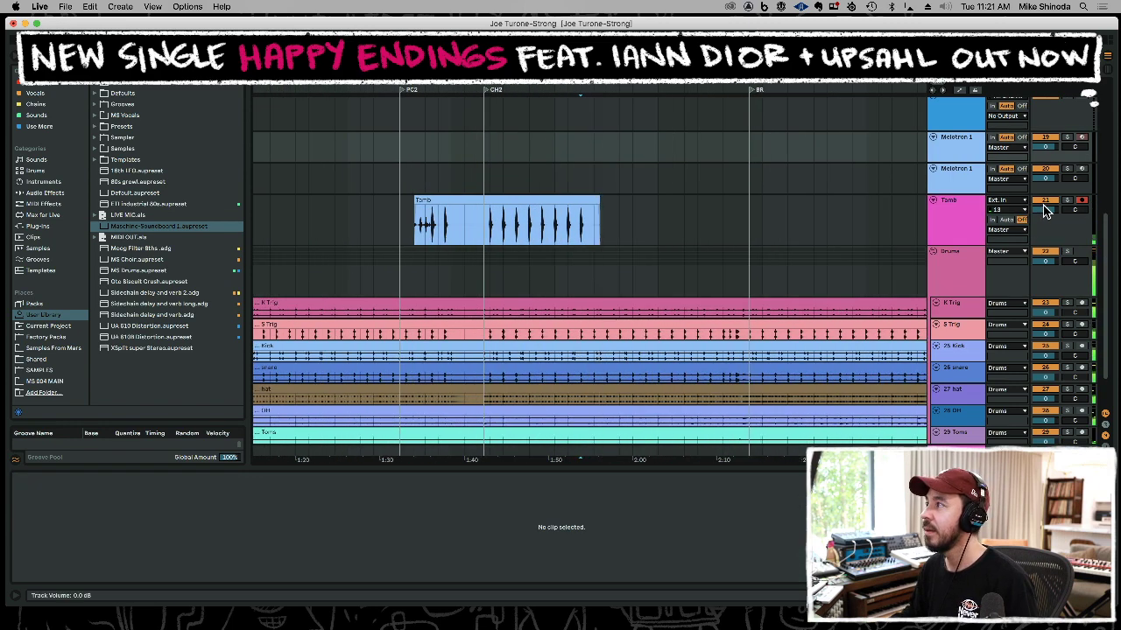
pyautogui.moveTo(1045, 210); pyautogui.dragTo(1045, 223)
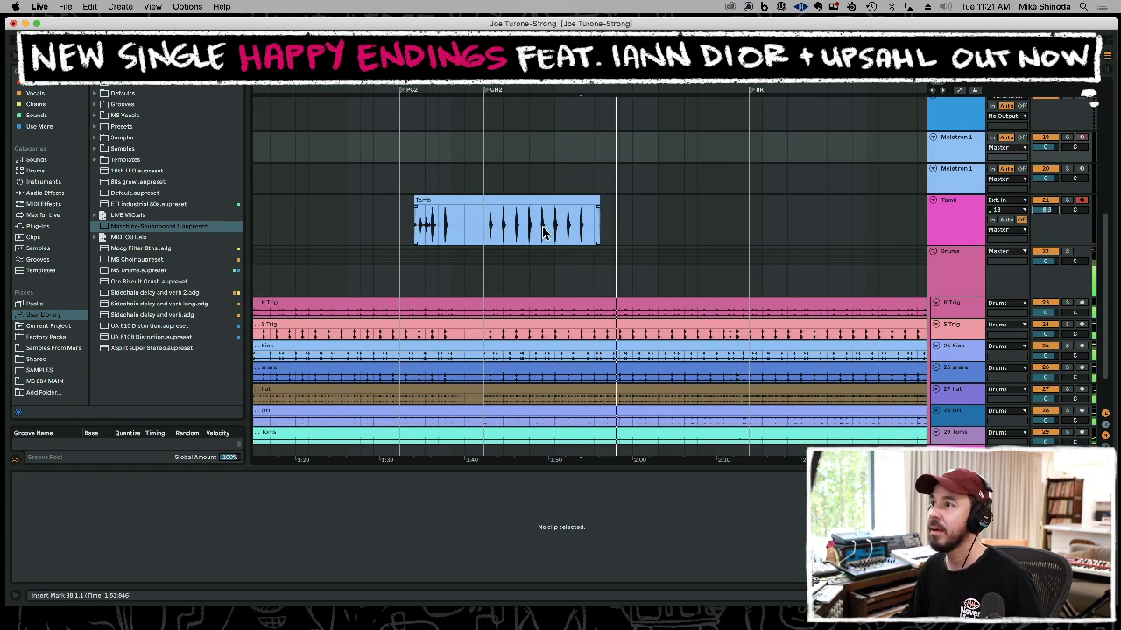
# Trim the recorded Tamb clip to four bars, deleting the audio before 34.2.1 and after 38.2.1.
pyautogui.moveTo(483, 232); pyautogui.dragTo(401, 226)
pyautogui.press('Delete')
pyautogui.moveTo(581, 78); pyautogui.dragTo(584, 127)
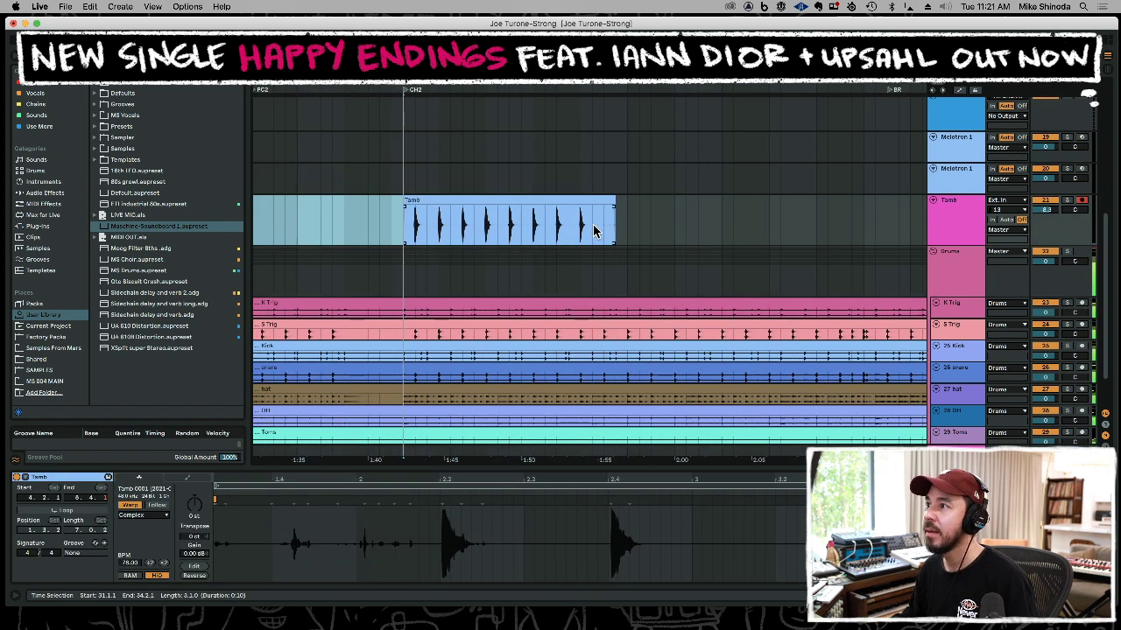
pyautogui.moveTo(594, 231); pyautogui.dragTo(642, 227)
pyautogui.press('Delete')
# Duplicate the four-bar Tamb clip twice and lower the Tamb track's volume to -18.8 dB.
pyautogui.click(570, 201)
pyautogui.press('super+d')
pyautogui.press('super+d')
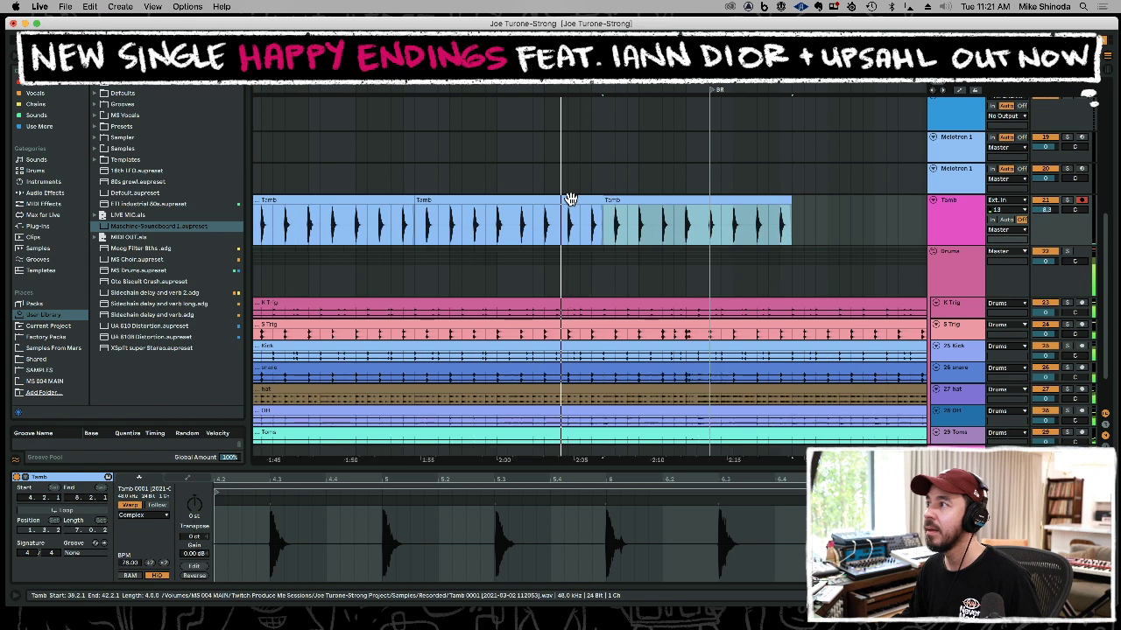
pyautogui.moveTo(1053, 216); pyautogui.dragTo(1045, 235)
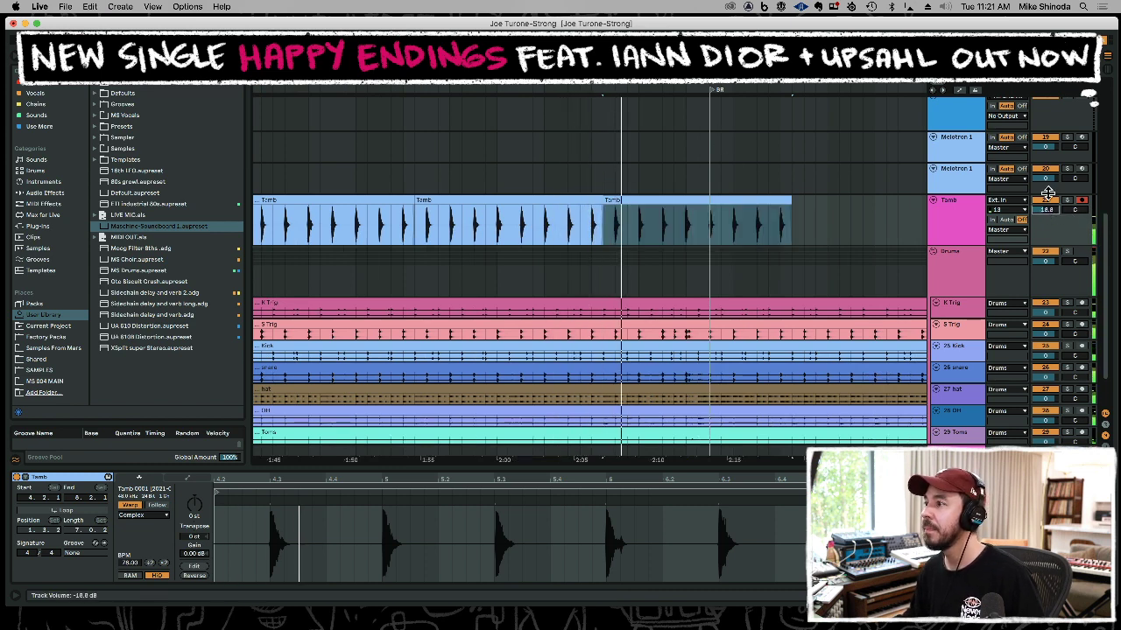
pyautogui.click(761, 201)
pyautogui.moveTo(766, 77); pyautogui.dragTo(564, 45)
pyautogui.press('super+d')
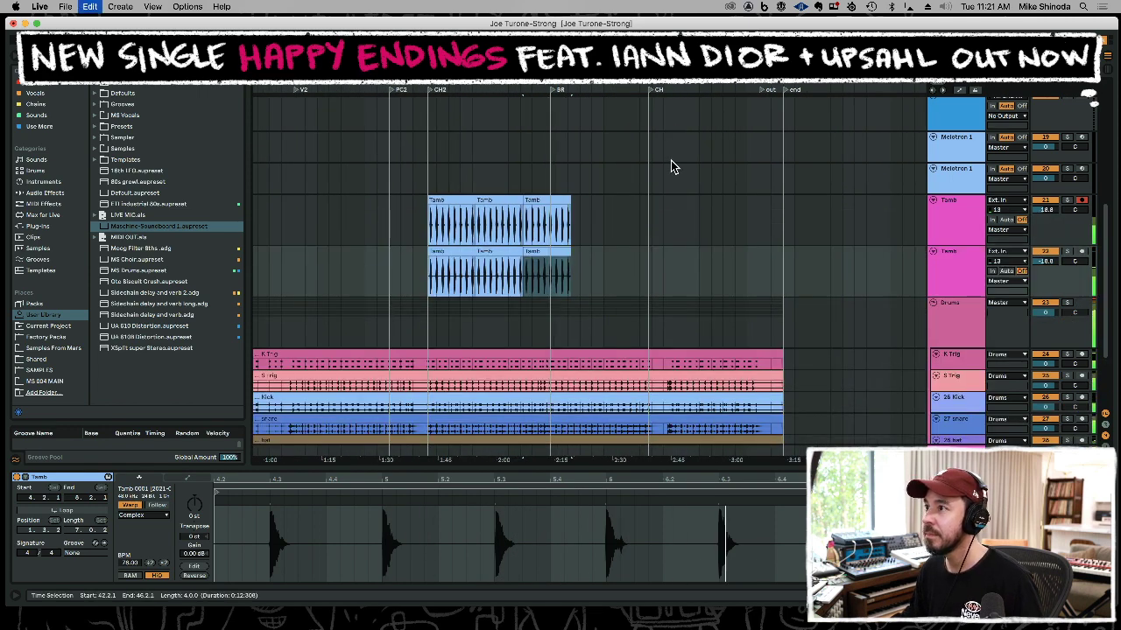
pyautogui.press('super+z')
# Duplicate the last Tamb clip four times so the tambourine runs through the bridge and final chorus to 62.2.1.
pyautogui.press('+')
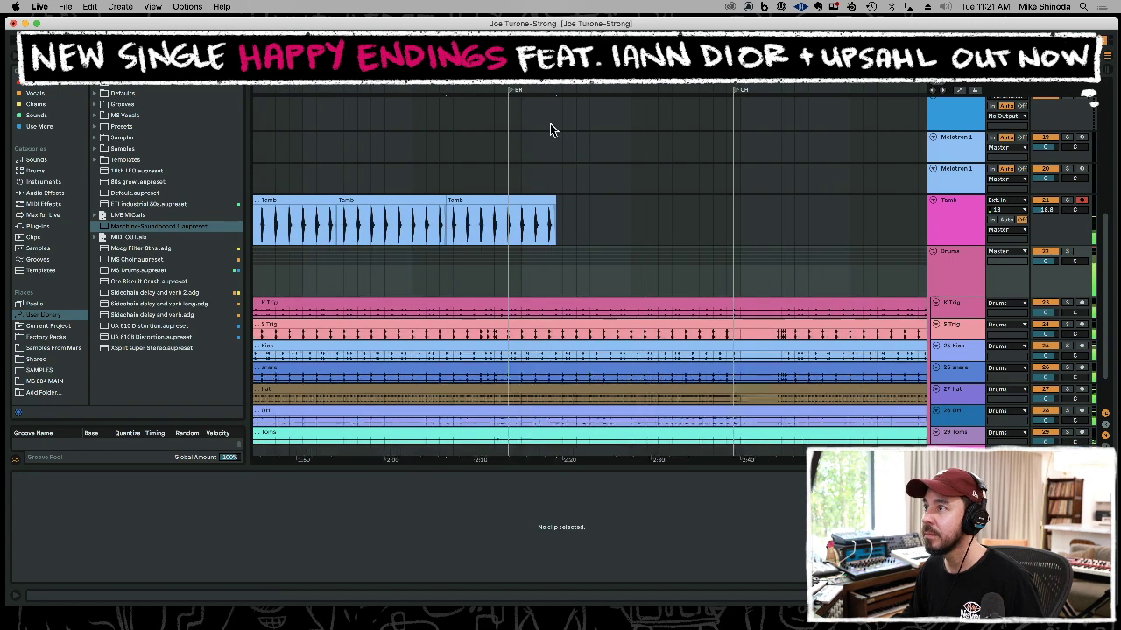
pyautogui.click(526, 199)
pyautogui.press('super+d')
pyautogui.press('super+d')
pyautogui.press('super+d')
pyautogui.press('super+d')
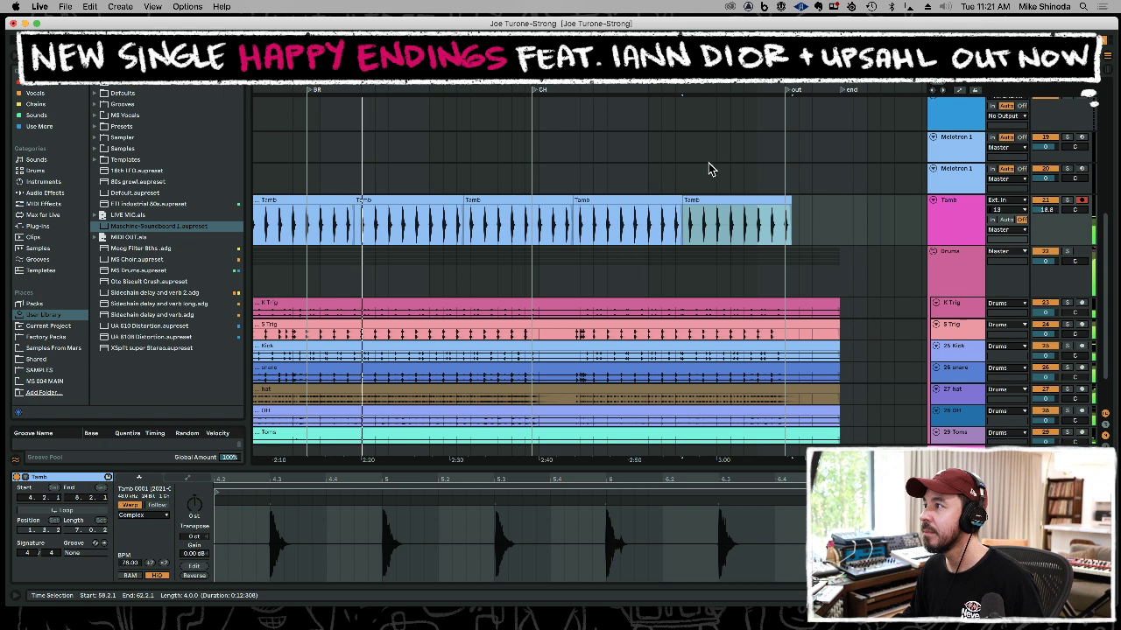
# Delete the tambourine audio from the final chorus marker at 52.4.1 to 54.4.3.
pyautogui.moveTo(812, 212); pyautogui.dragTo(569, 218)
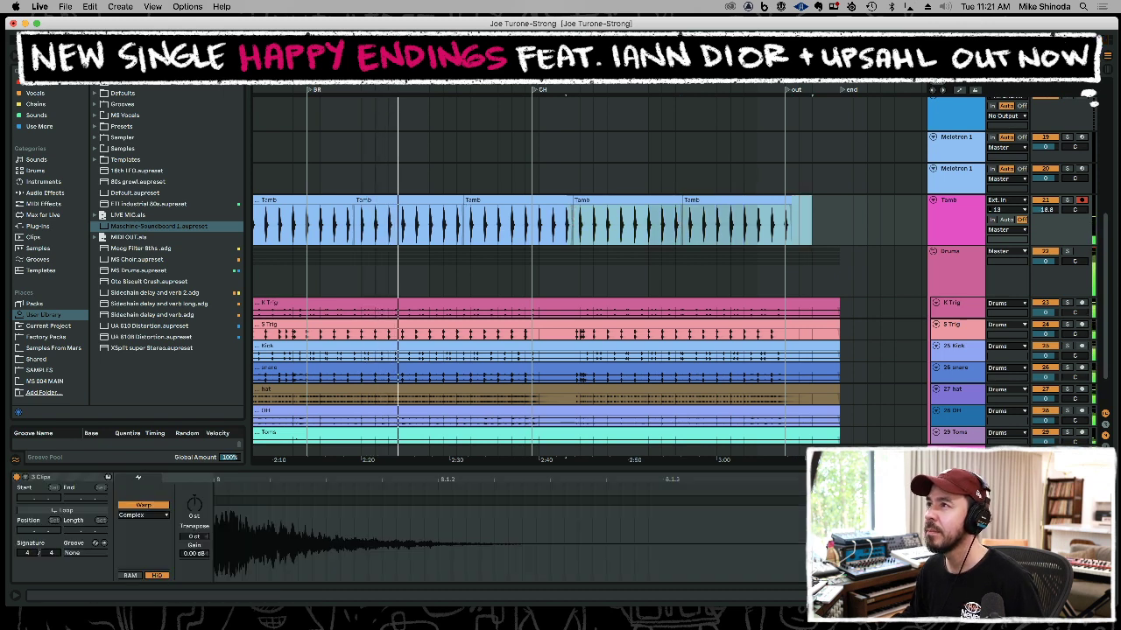
pyautogui.moveTo(578, 78); pyautogui.dragTo(578, 98)
pyautogui.press('+')
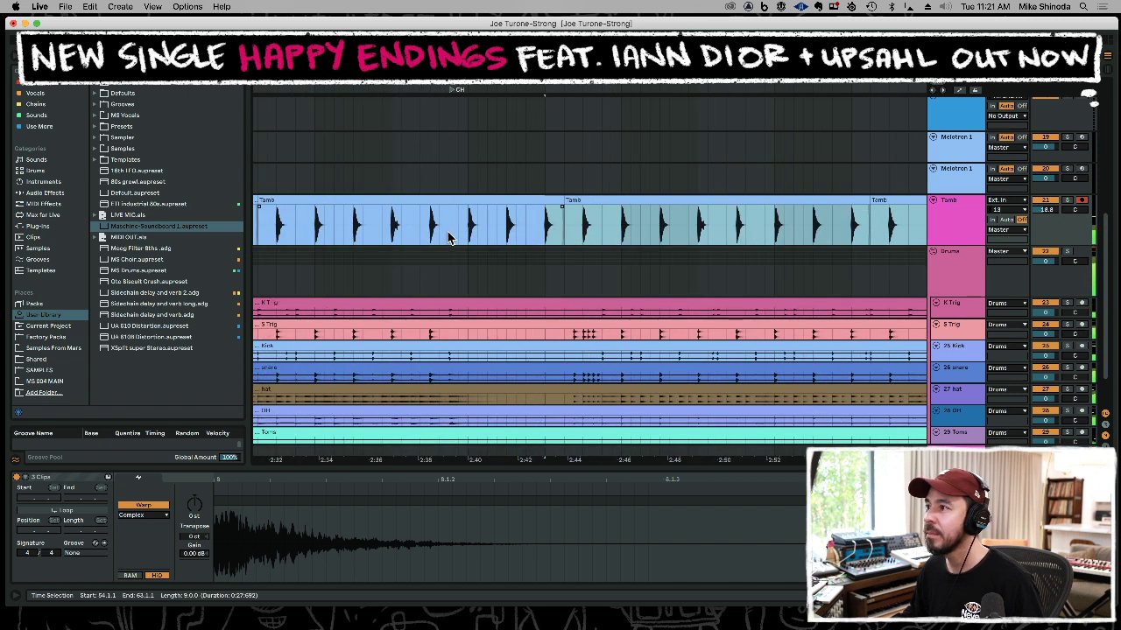
pyautogui.moveTo(448, 238); pyautogui.dragTo(599, 235)
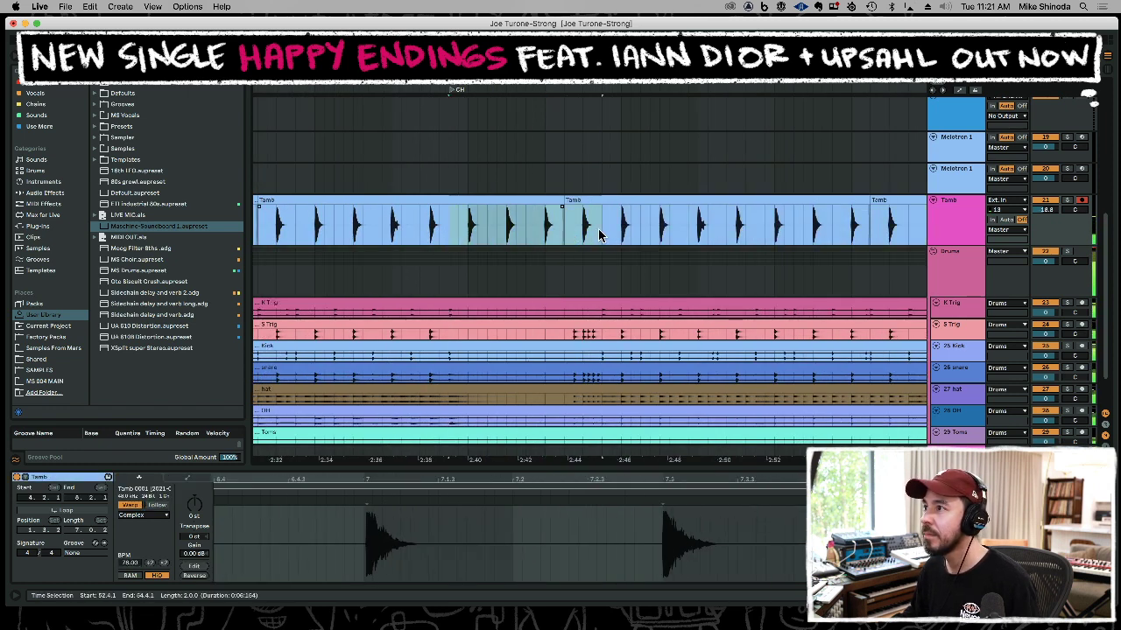
pyautogui.press('Delete')
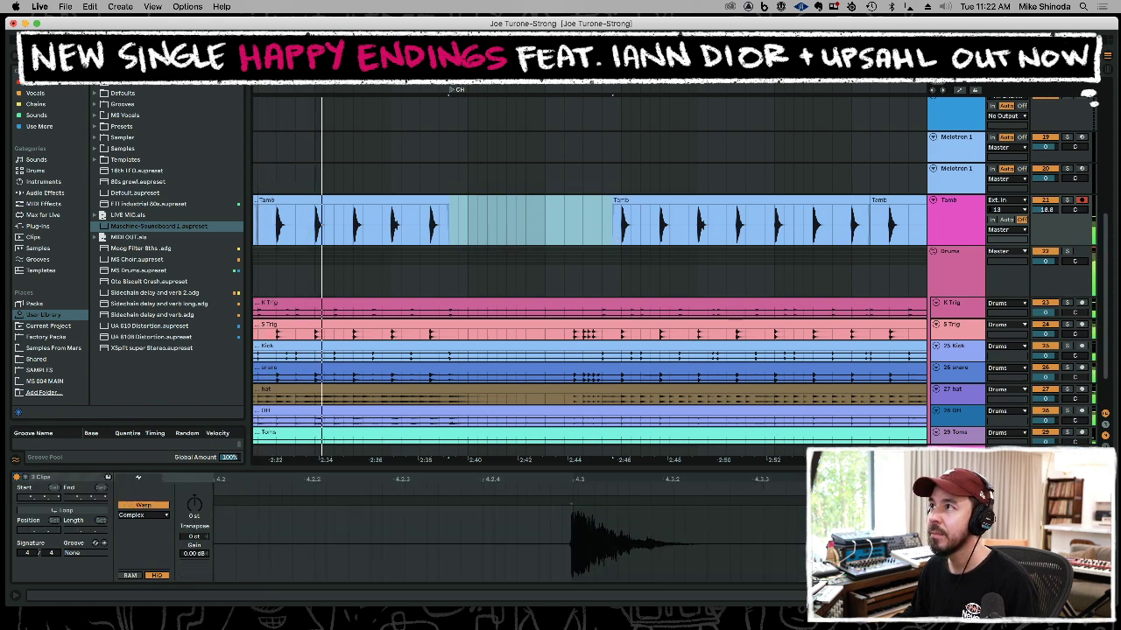
# Set the Tamb track's volume to -17.8 dB and pan it to 22R.
pyautogui.moveTo(613, 77); pyautogui.dragTo(610, 49)
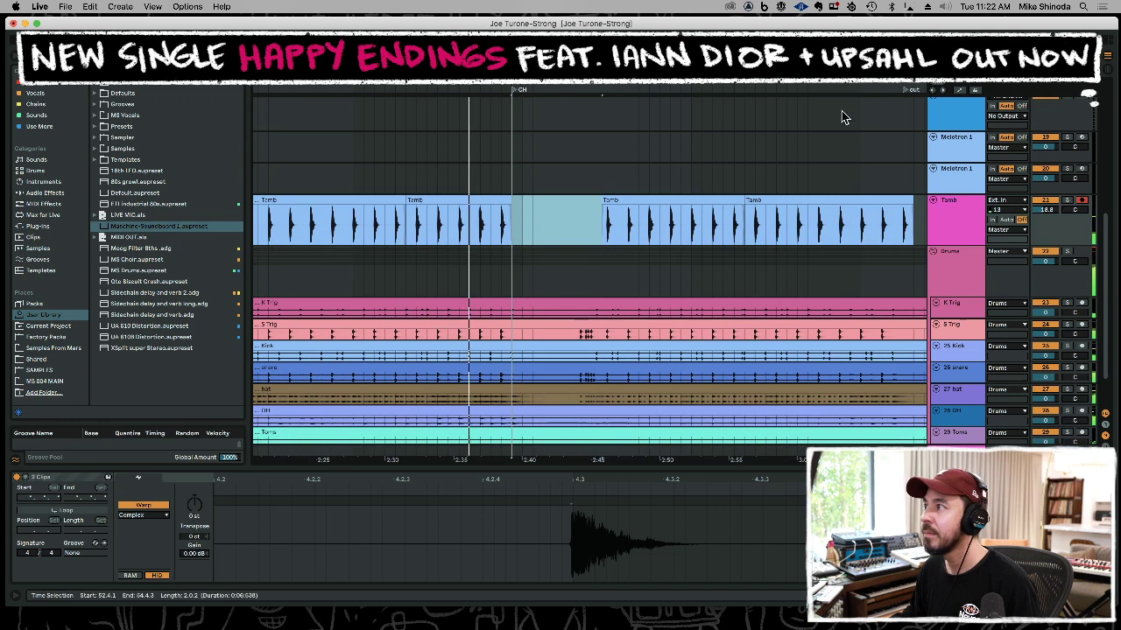
pyautogui.moveTo(1046, 211); pyautogui.dragTo(1075, 192)
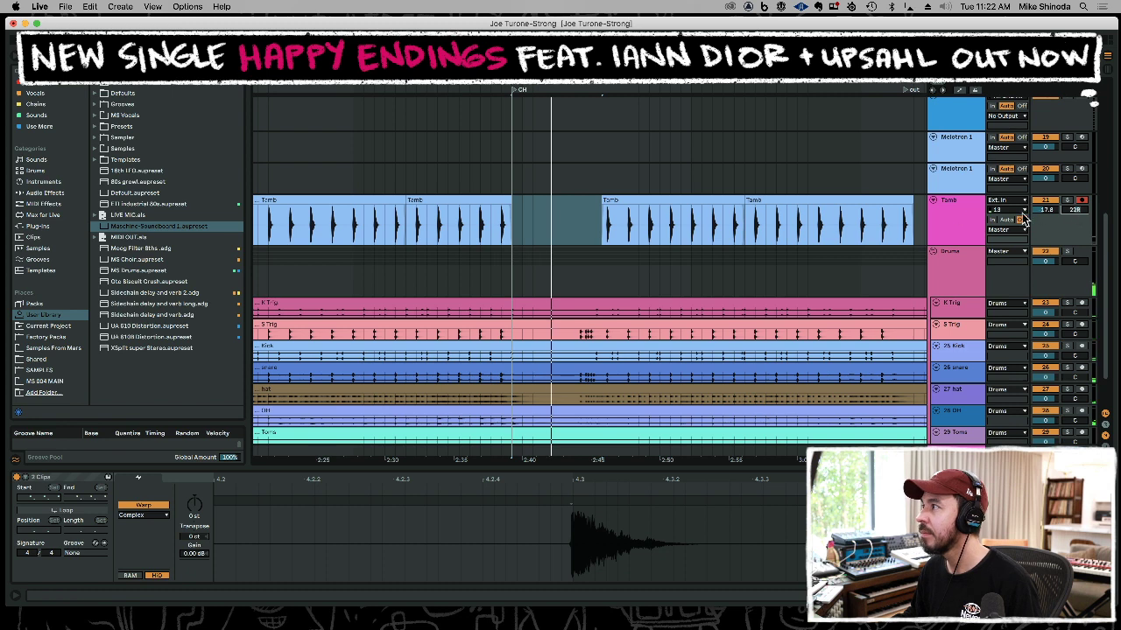
# Insert another audio track directly below Tamb and name it Tamb 2.
pyautogui.click(953, 213)
pyautogui.press('space')
pyautogui.press('super+t')
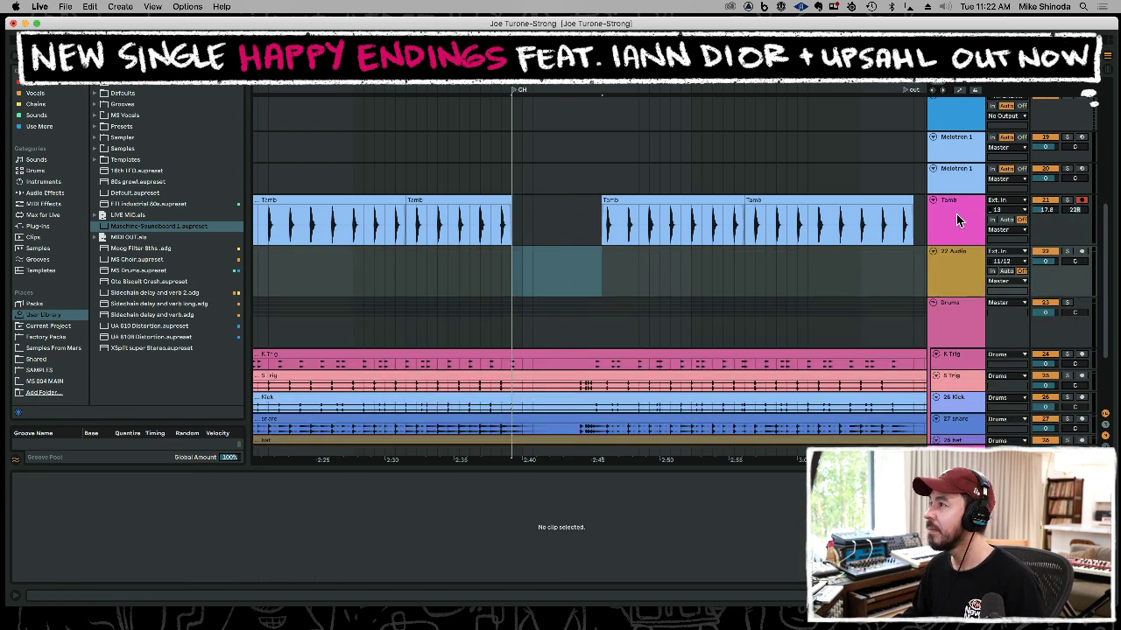
pyautogui.click(956, 269)
pyautogui.write('Tamb 2')
pyautogui.press('Return')
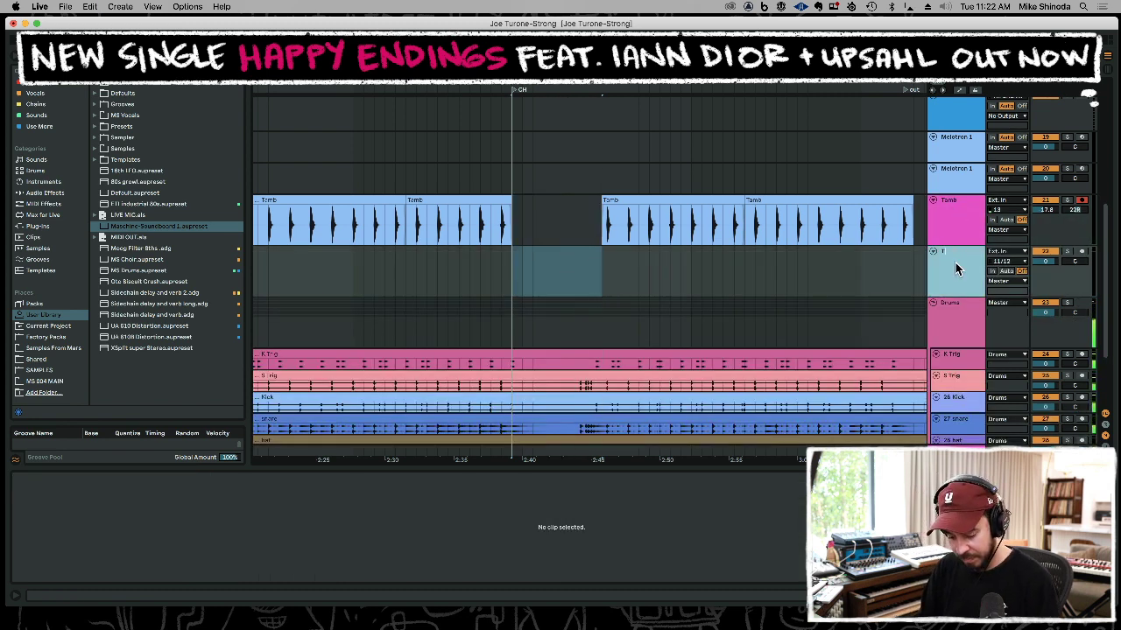
# Arm the Tamb 2 track with input 13 and record a tambourine take through the end of the final chorus.
pyautogui.click(1082, 251)
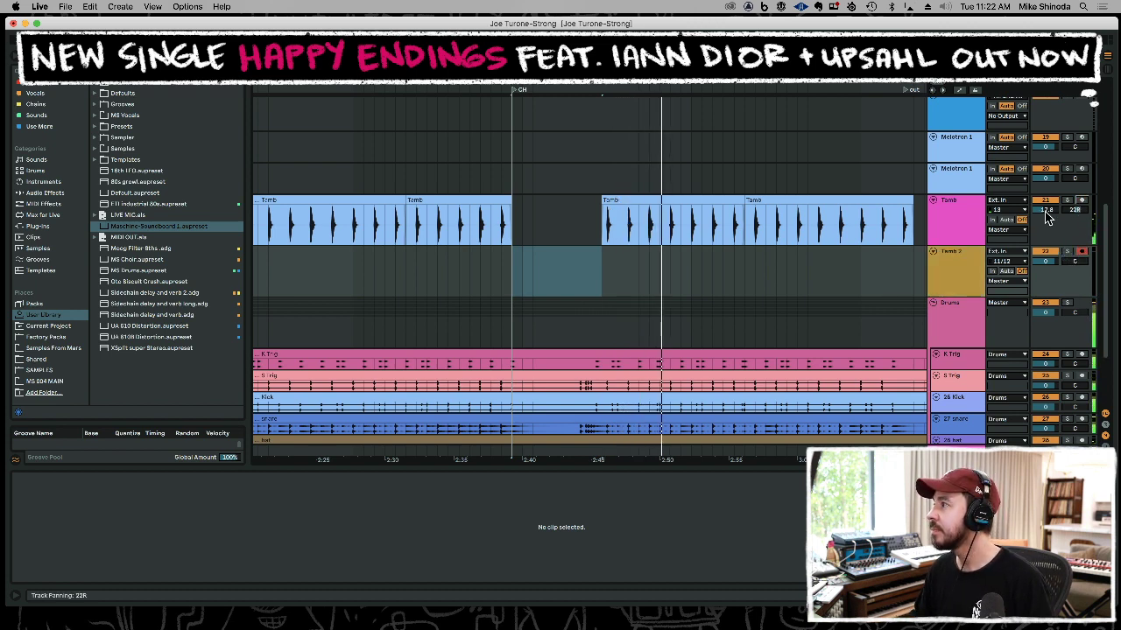
pyautogui.click(1006, 261)
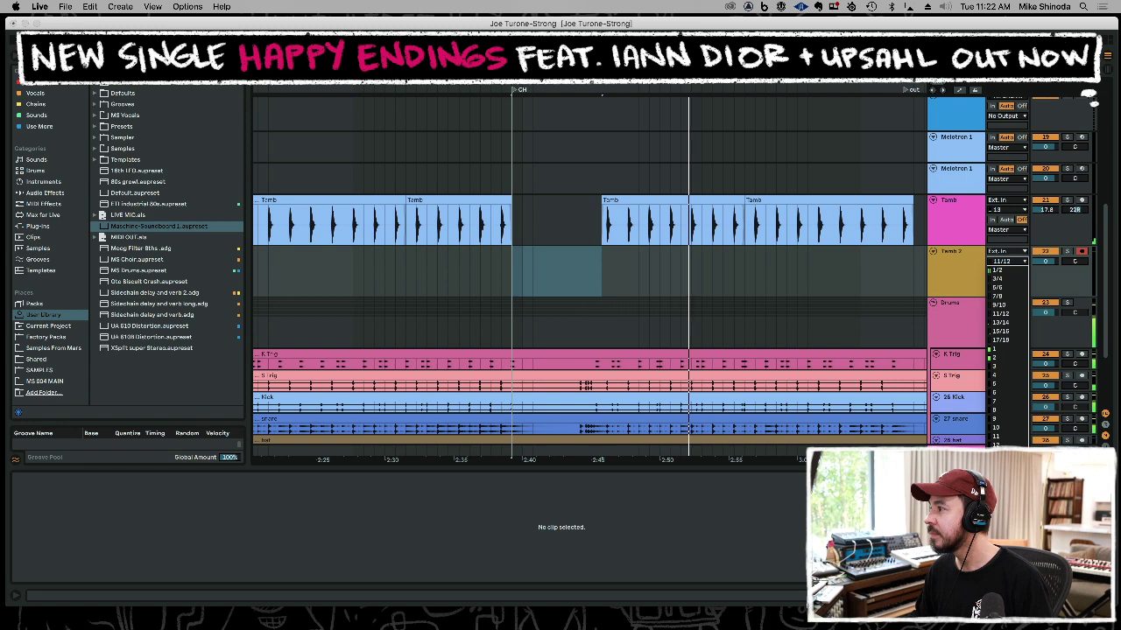
pyautogui.click(1009, 367)
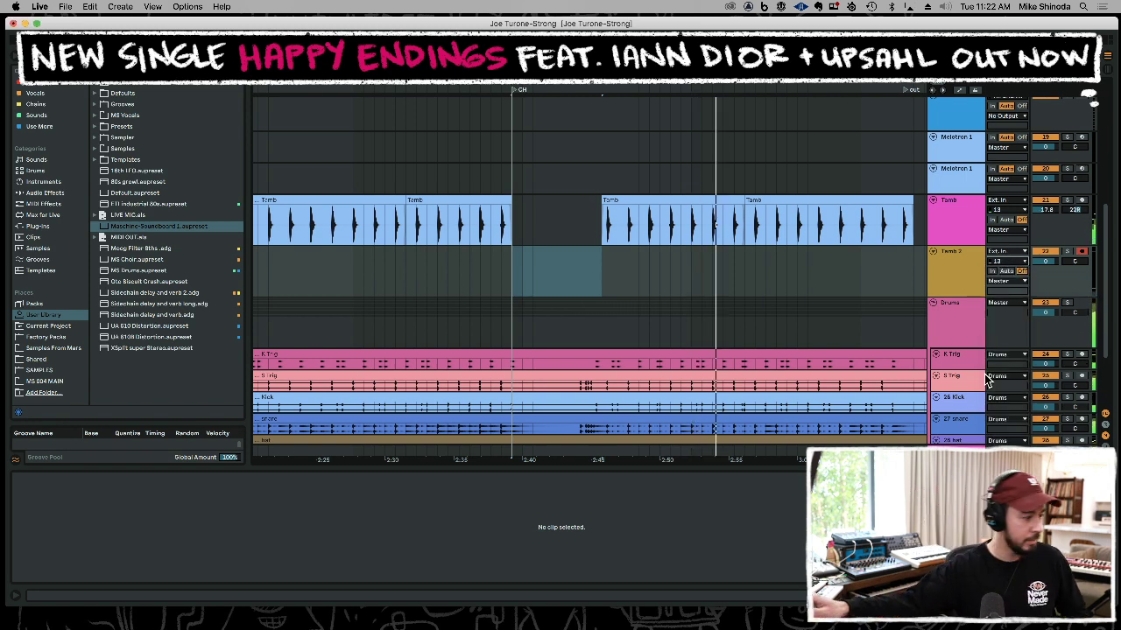
pyautogui.press('F9')
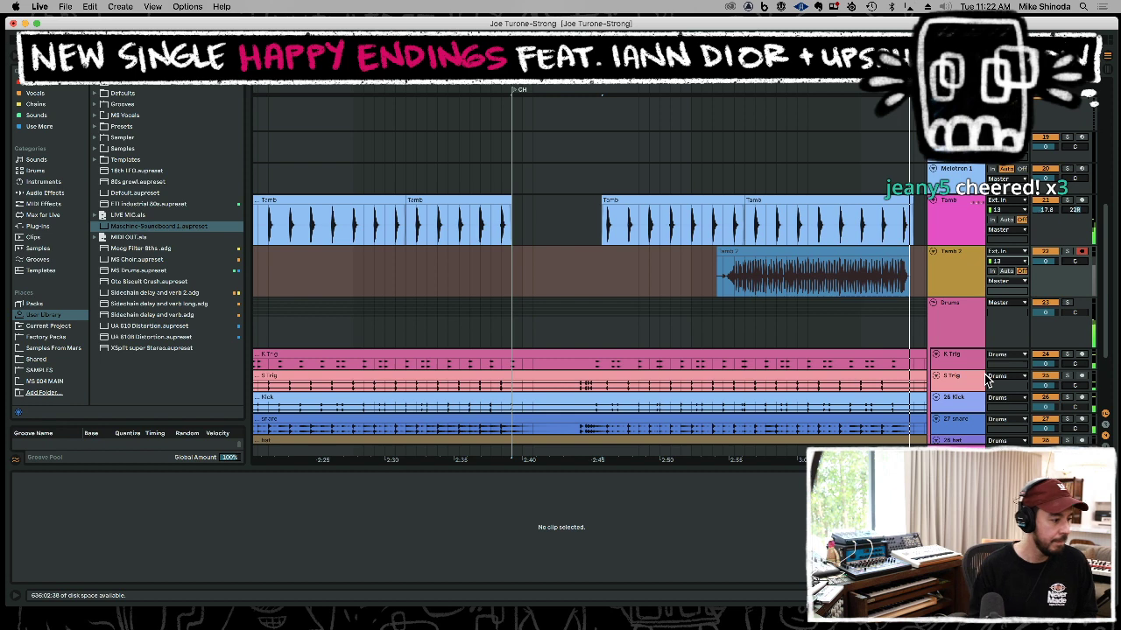
pyautogui.press('space')
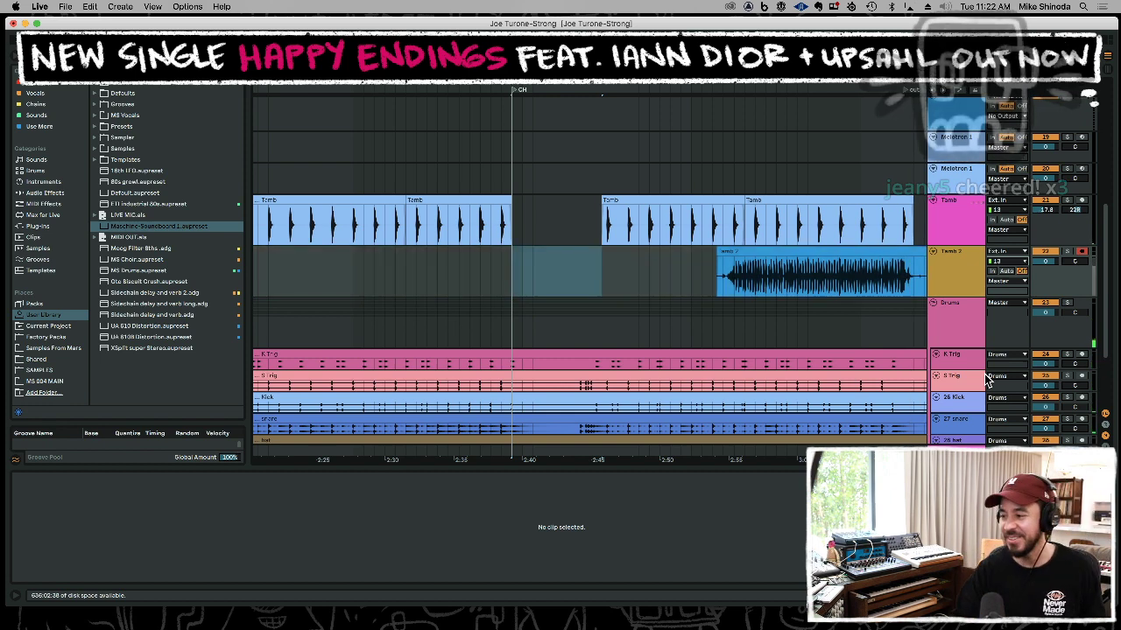
# Record a second take on Tamb 2 from 60.3.1 and extend the first clip over the start of the new one.
pyautogui.click(834, 273)
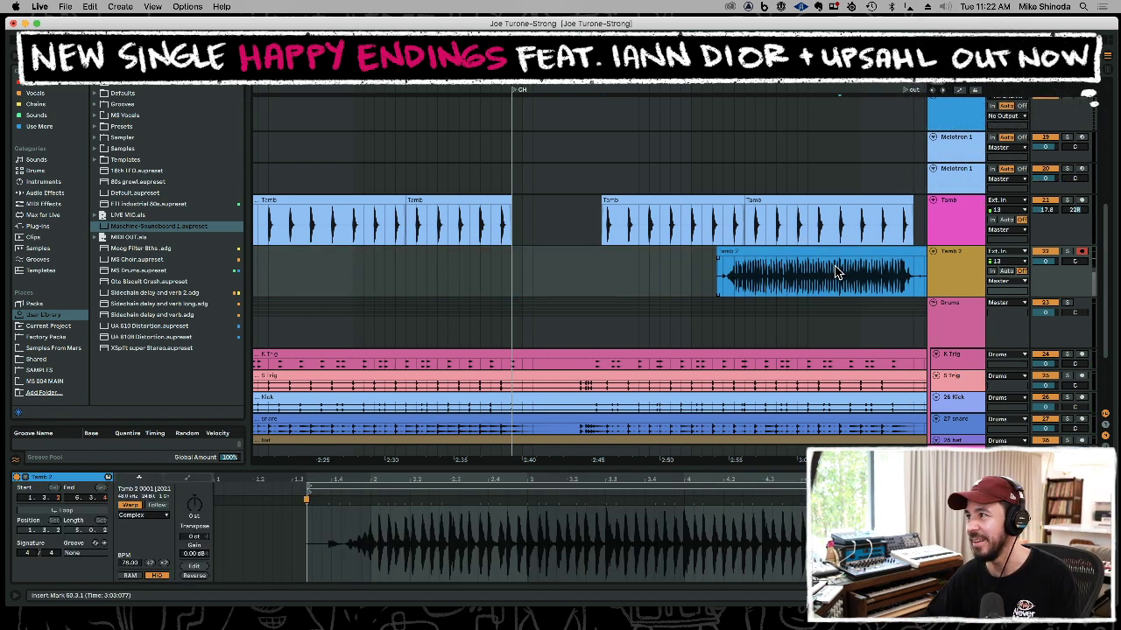
pyautogui.press('F9')
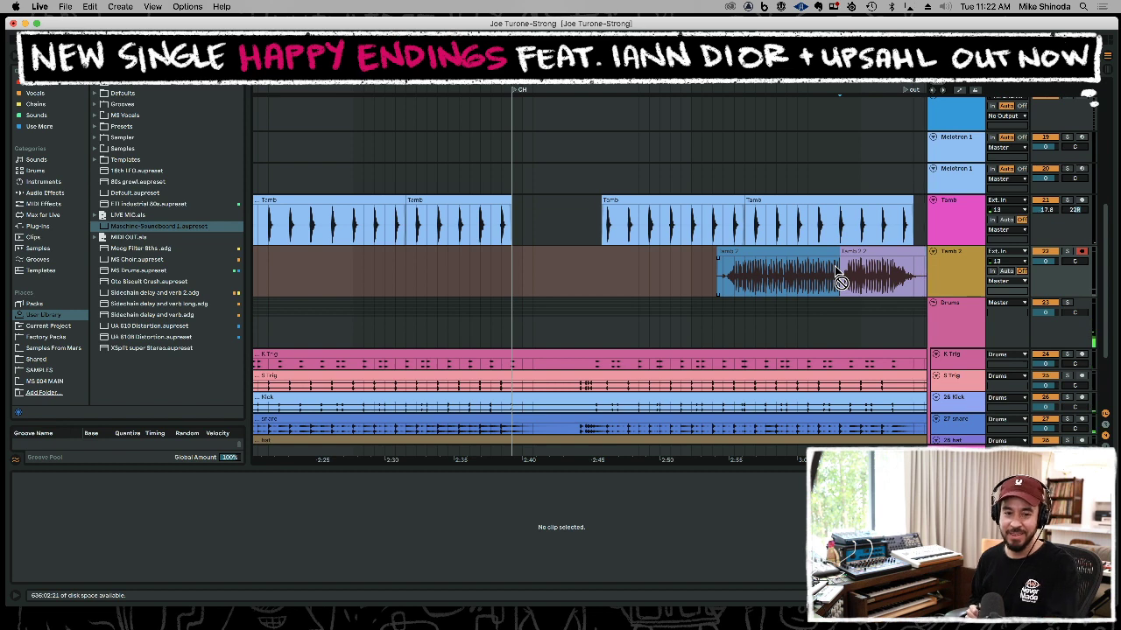
pyautogui.press('space')
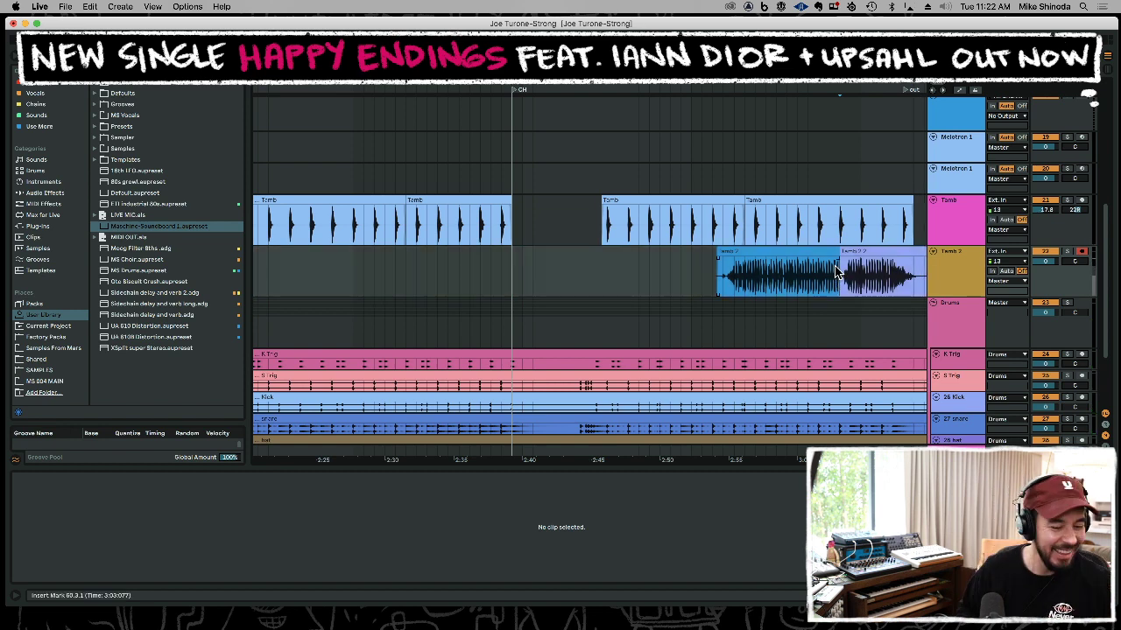
pyautogui.moveTo(835, 251); pyautogui.dragTo(867, 251)
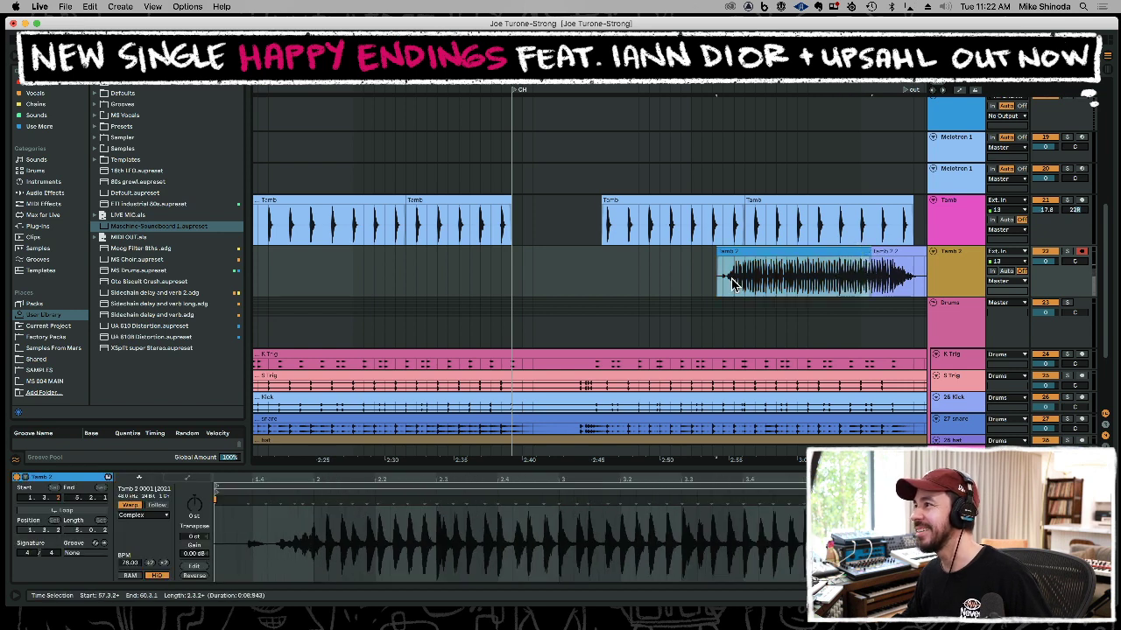
# Audition the first Tamb 2 clip and copy a steady three-beat passage from 59.2.1 to 60.1.1.
pyautogui.click(765, 278)
pyautogui.press('space')
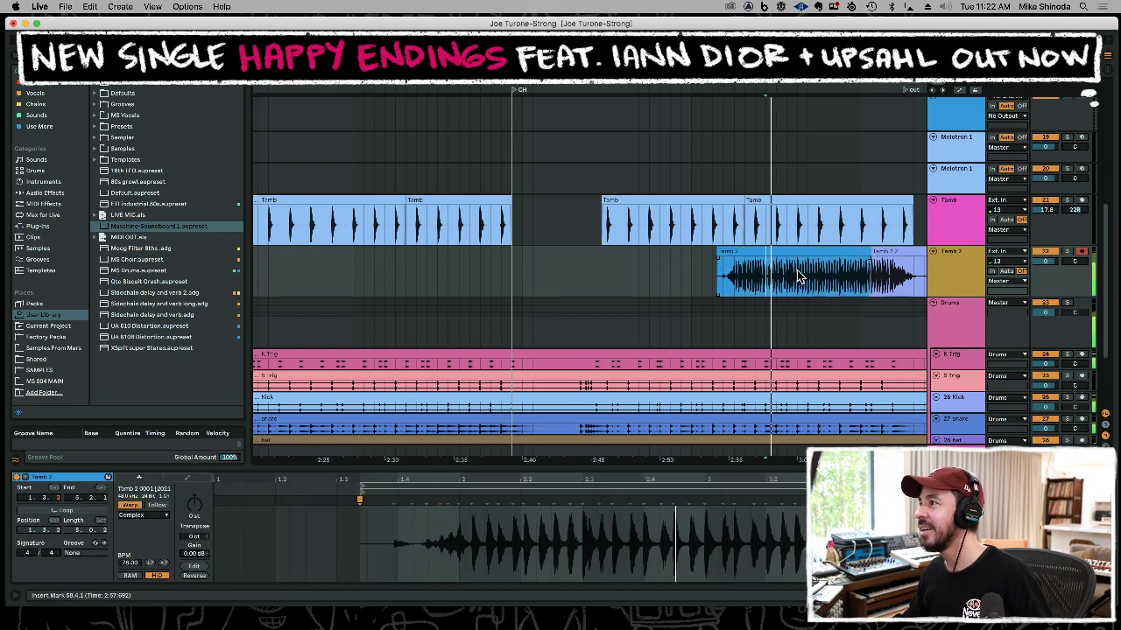
pyautogui.keyDown('shift'); pyautogui.click(816, 275); pyautogui.keyUp('shift')
pyautogui.moveTo(786, 284); pyautogui.dragTo(817, 285)
pyautogui.press('space')
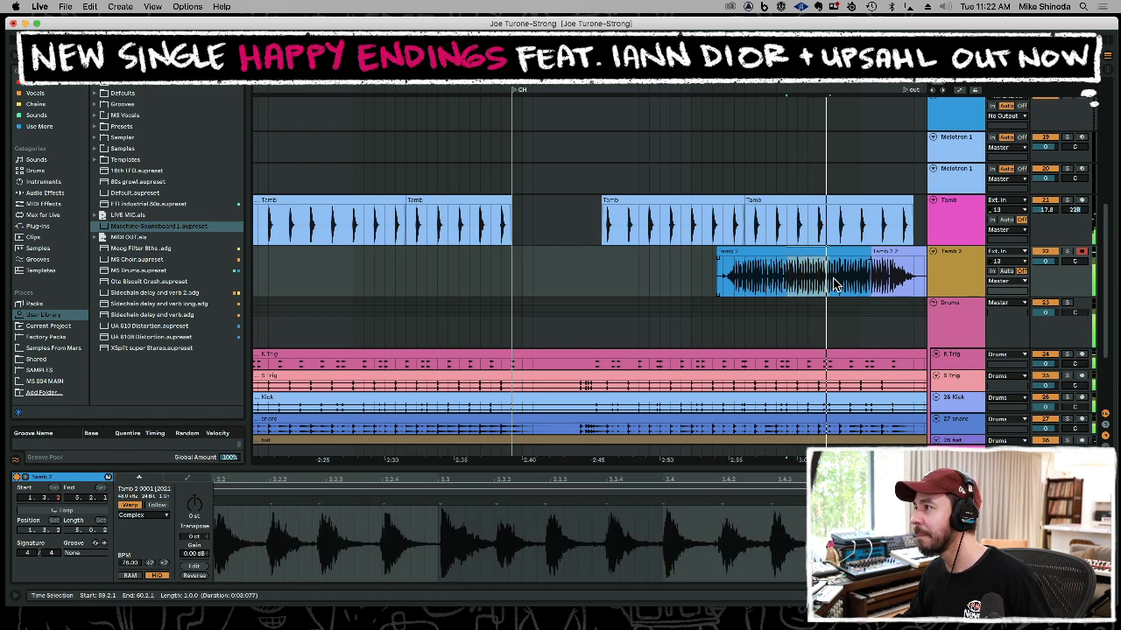
pyautogui.press('super+c')
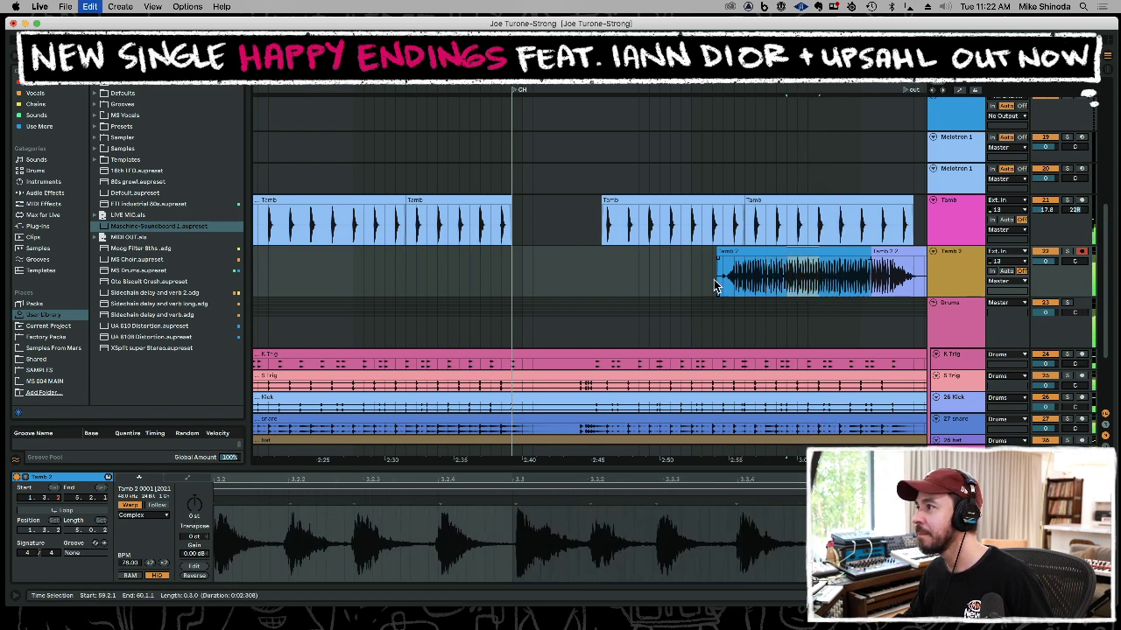
# Paste the copied passage nine times end to end on Tamb 2, from just before the Tamb part resumes up to 61.3.1.
pyautogui.click(578, 282)
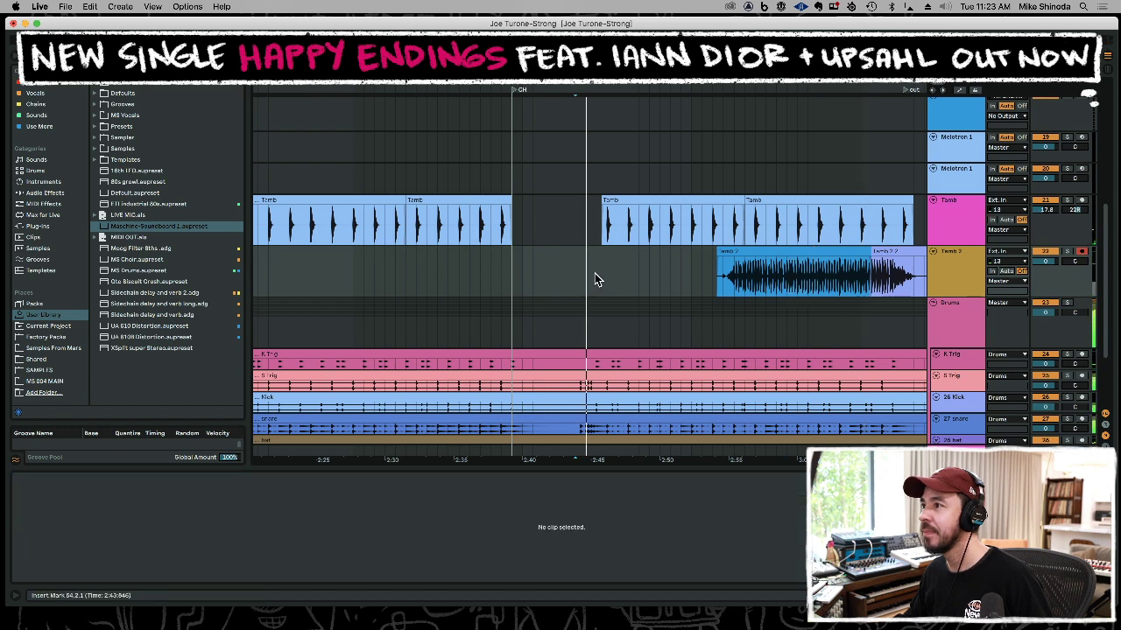
pyautogui.press('super+v')
pyautogui.press('super+v')
pyautogui.press('super+v')
pyautogui.press('super+v')
pyautogui.press('super+v')
pyautogui.press('super+v')
pyautogui.press('super+v')
pyautogui.press('super+v')
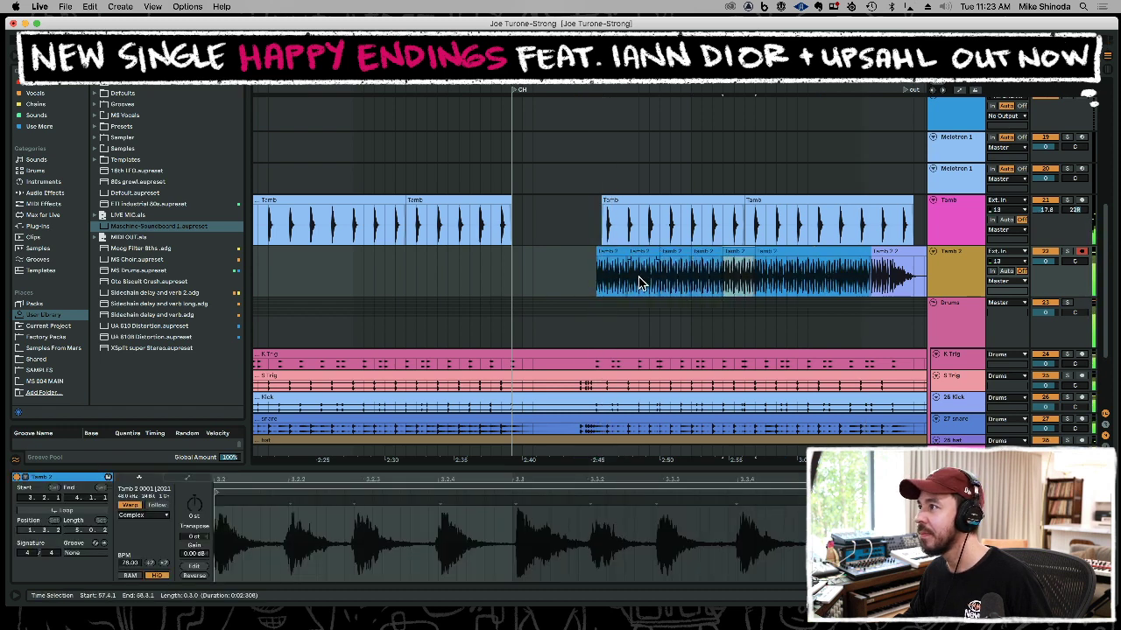
pyautogui.press('super+v')
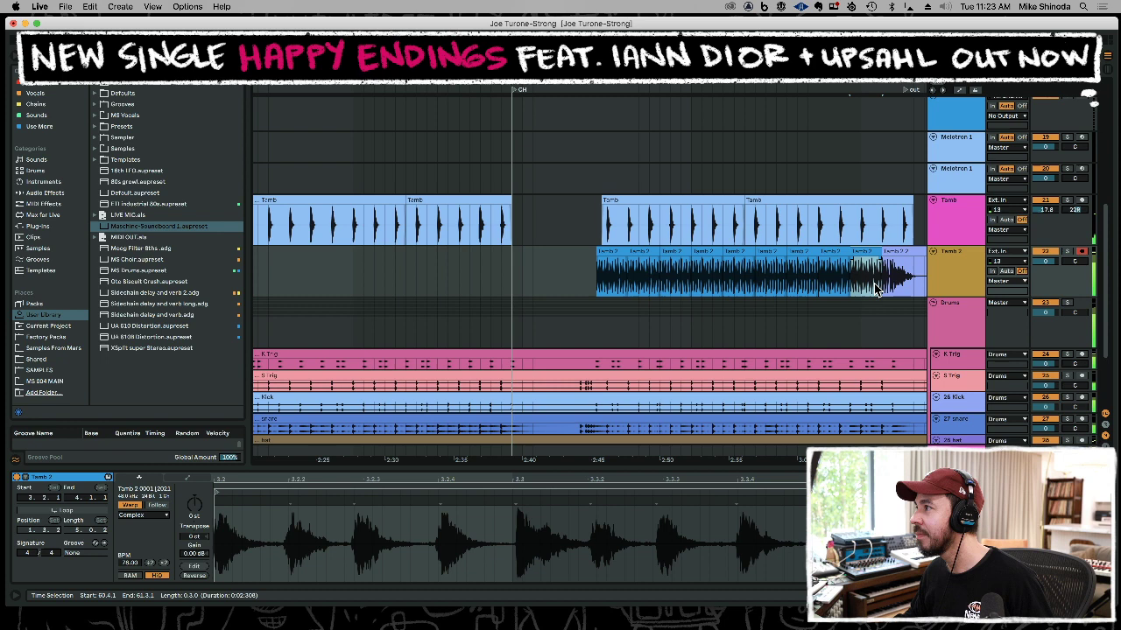
# Set the Tamb 2 track's volume to -13.3 dB, pan it to 22L and disarm it.
pyautogui.moveTo(1063, 268)
pyautogui.mouseDown()
pyautogui.moveTo(1064, 285)
pyautogui.moveTo(1074, 270)
pyautogui.moveTo(1047, 270)
pyautogui.mouseUp()
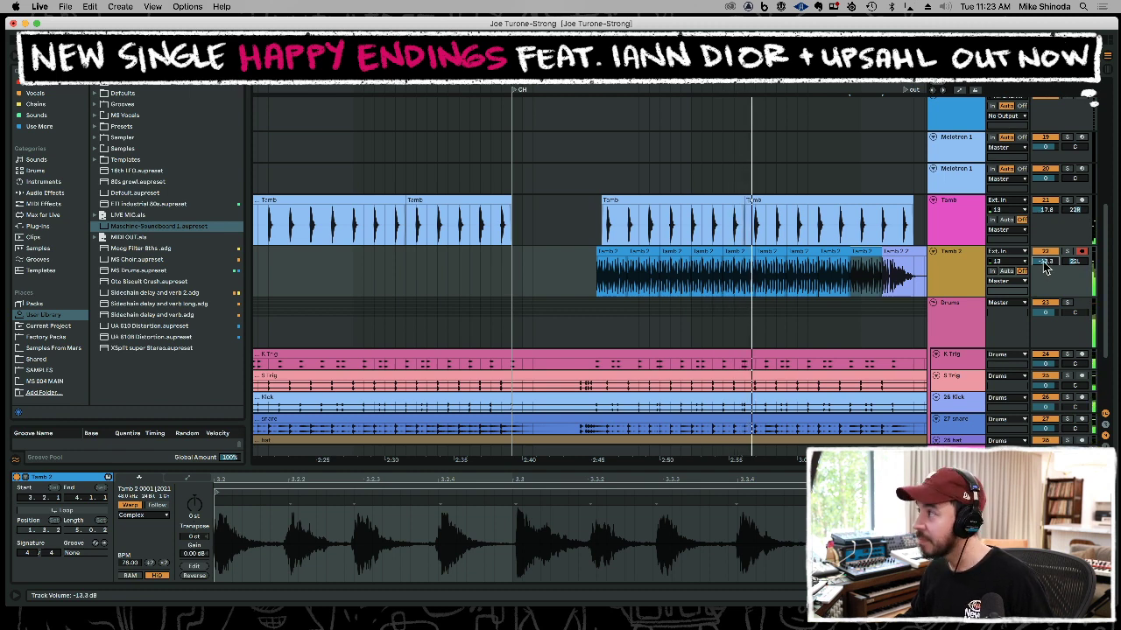
pyautogui.press('space')
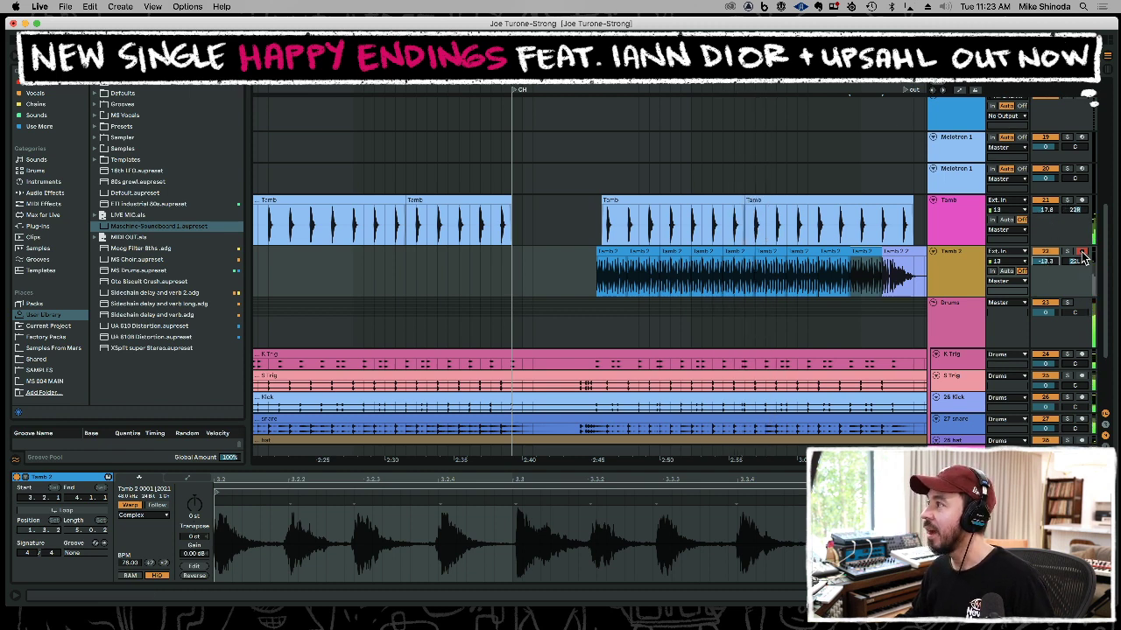
pyautogui.scroll(-10, 748, 200)
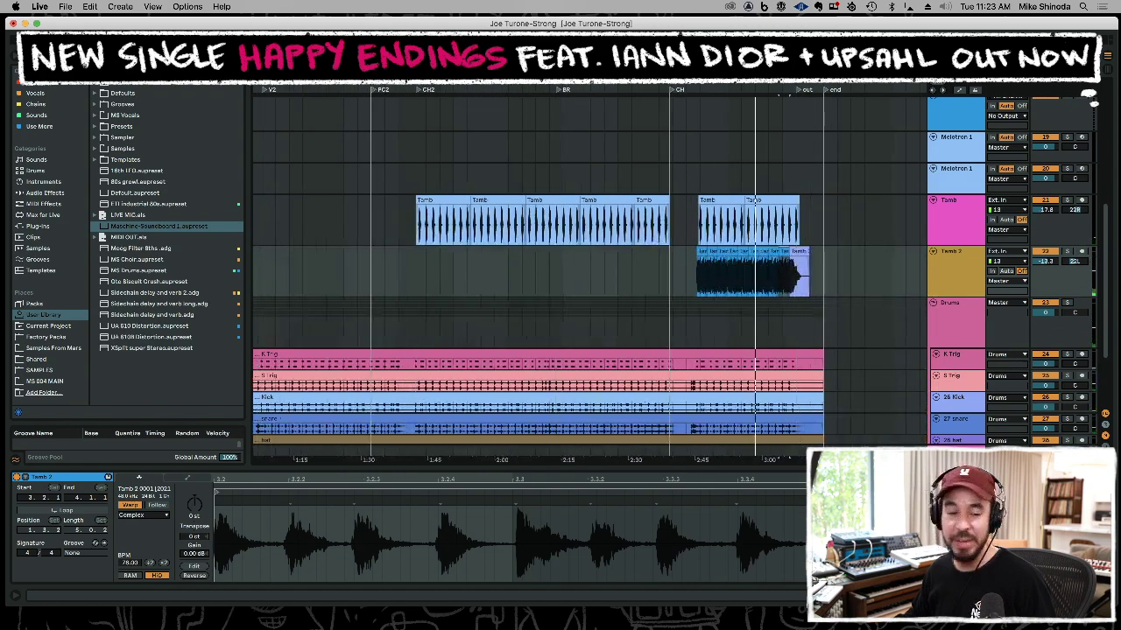
pyautogui.press('-')
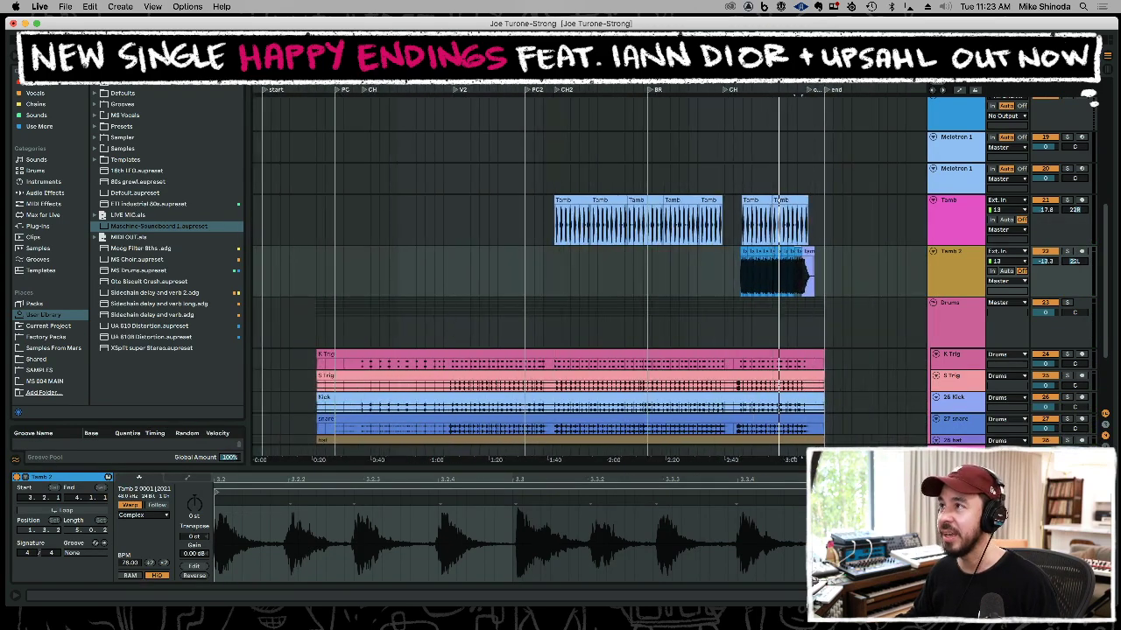
pyautogui.scroll(1, 836, 259)
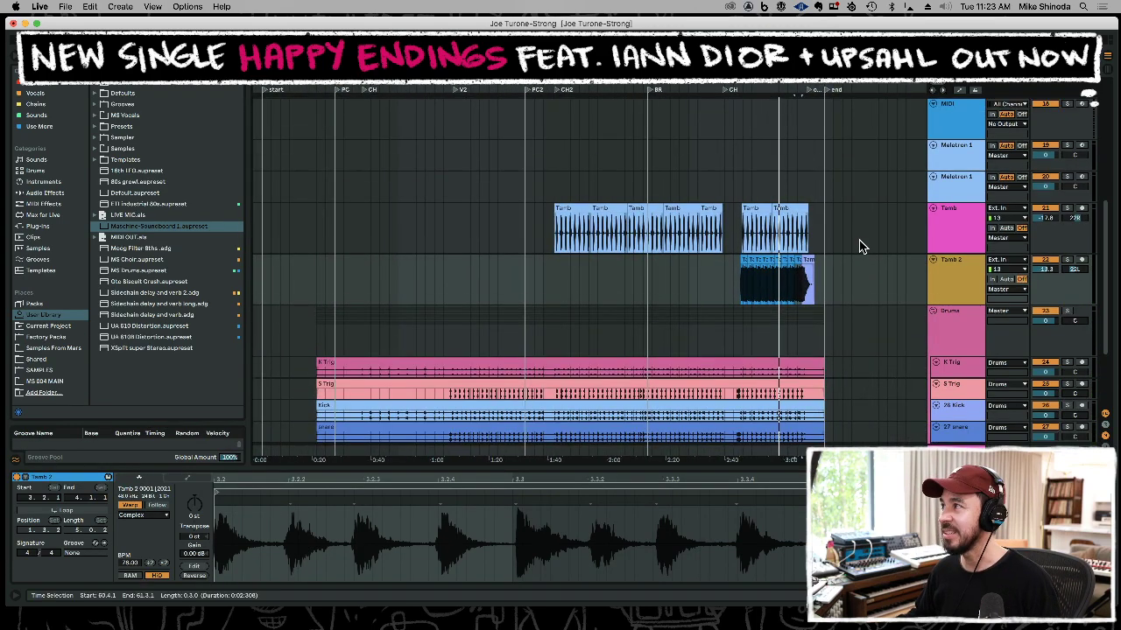
# Open the instrument on the first Melotron 1 track to check its Mello 2 Strings sound, and close it.
pyautogui.click(943, 163)
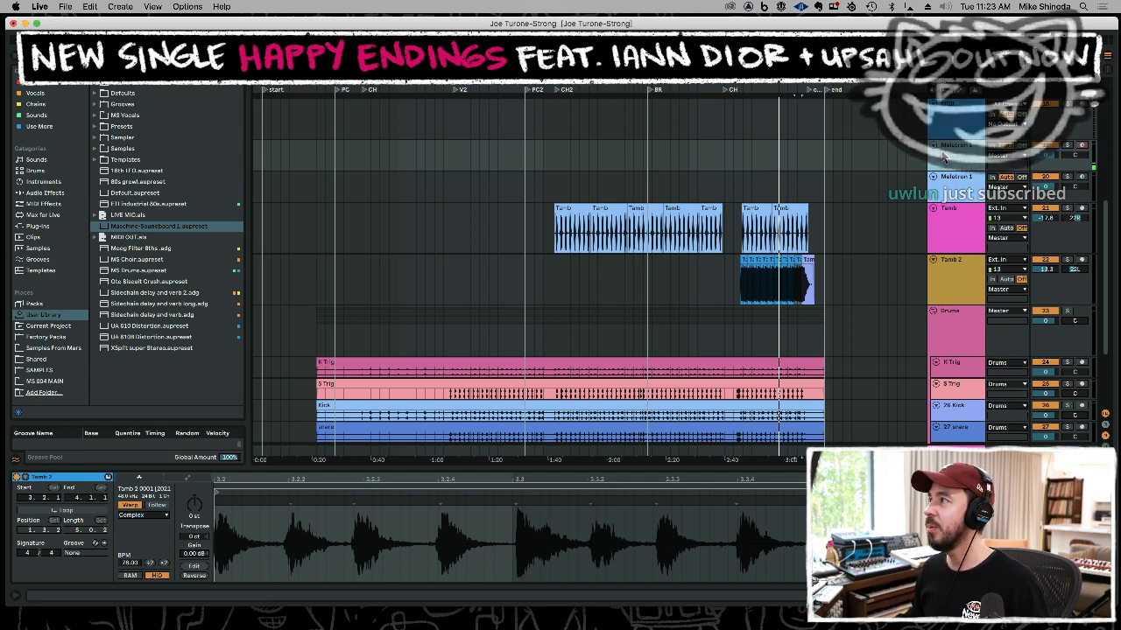
pyautogui.click(952, 161)
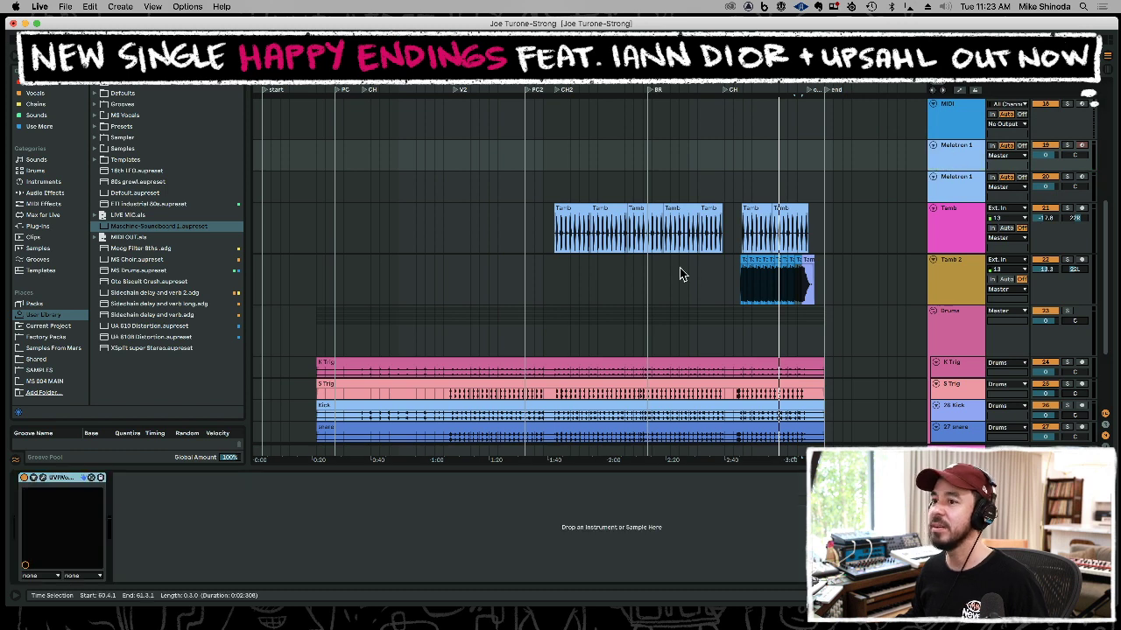
pyautogui.click(46, 478)
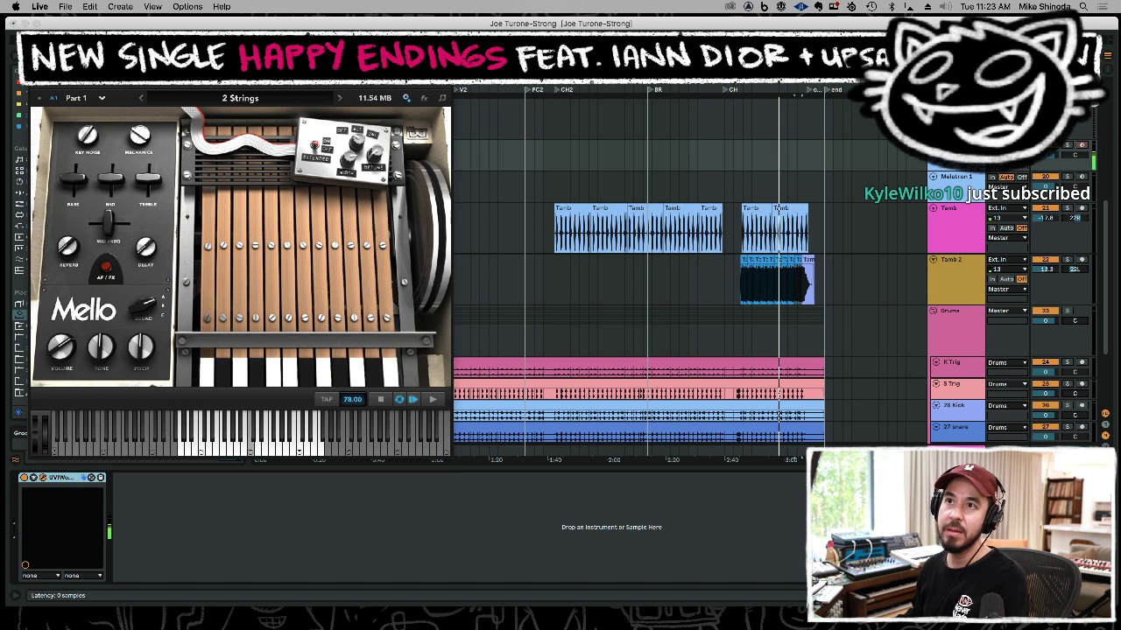
pyautogui.click(38, 59)
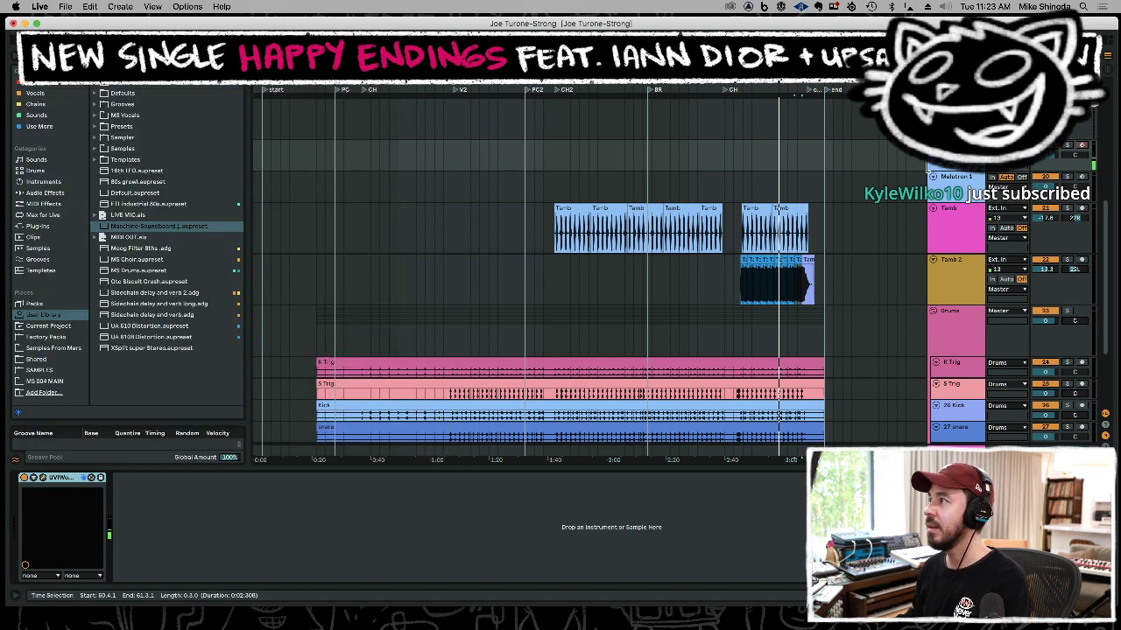
# Audition the second Melotron 1 track's sound, play the song from 9.1.1 and return to the start.
pyautogui.click(946, 191)
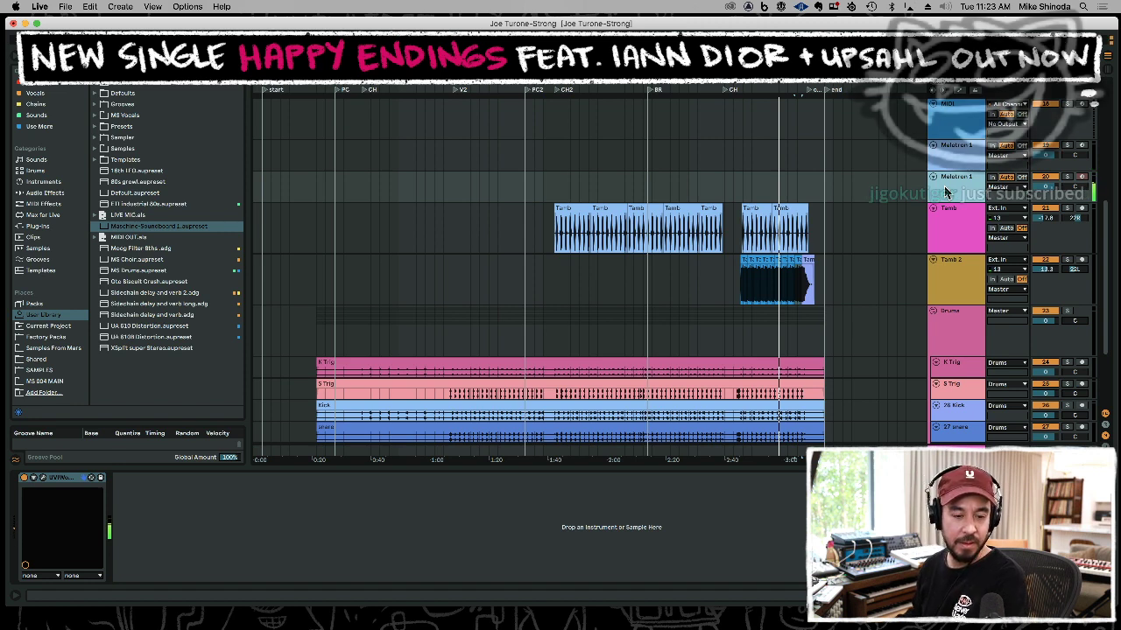
pyautogui.click(325, 215)
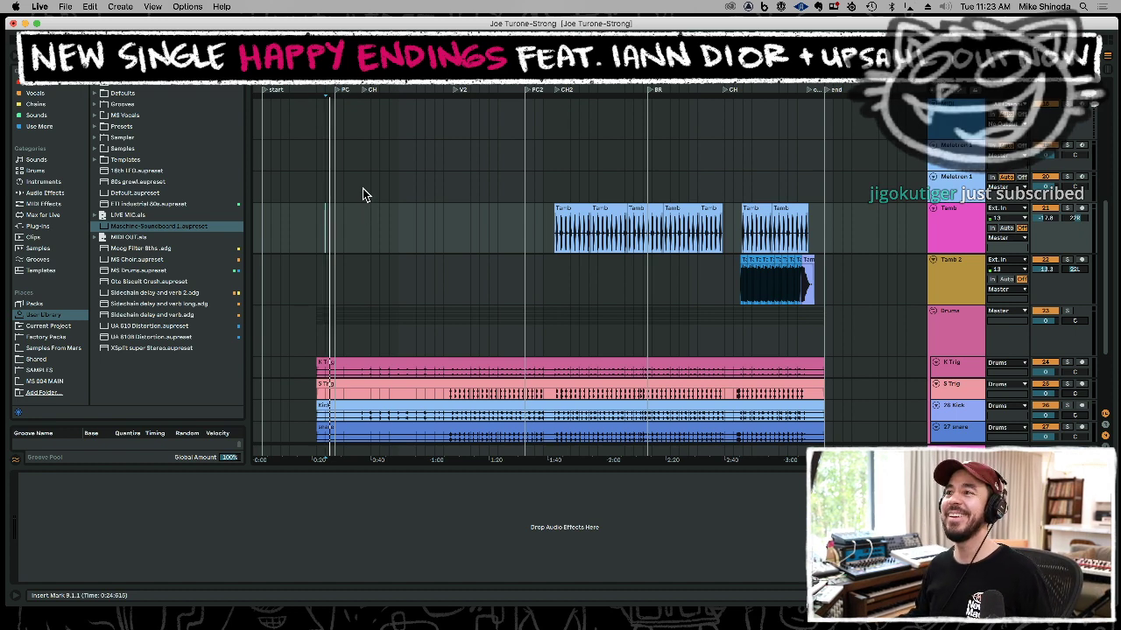
pyautogui.click(266, 224)
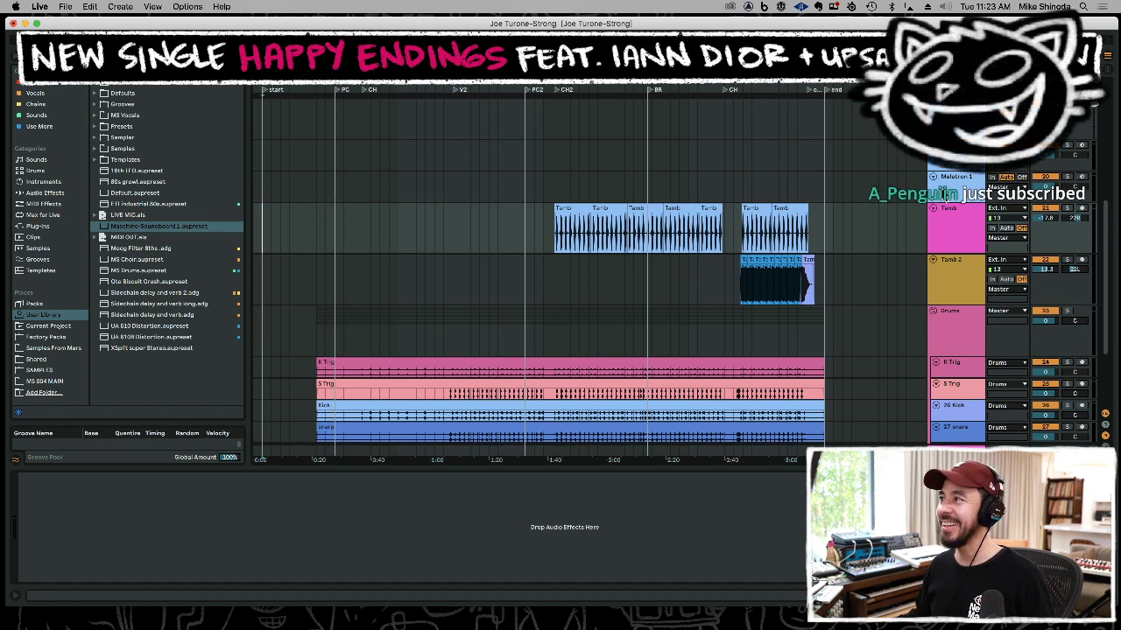
# Insert an audio track below the second Melotron 1 track and find Kontakt among the Native Instruments plug-ins.
pyautogui.click(944, 189)
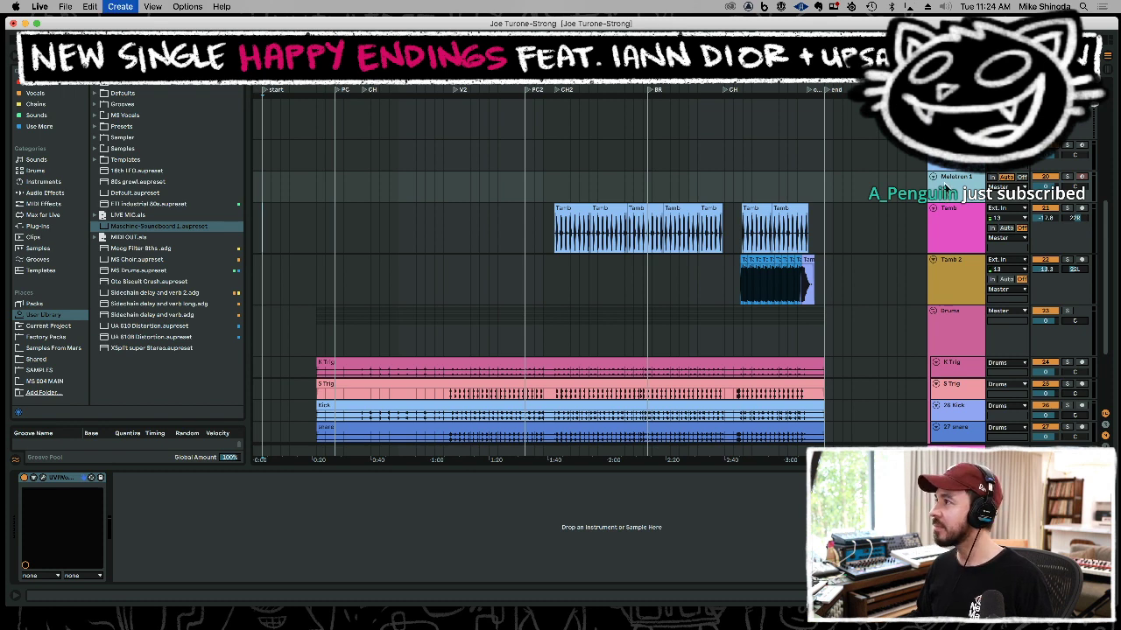
pyautogui.press('super+t')
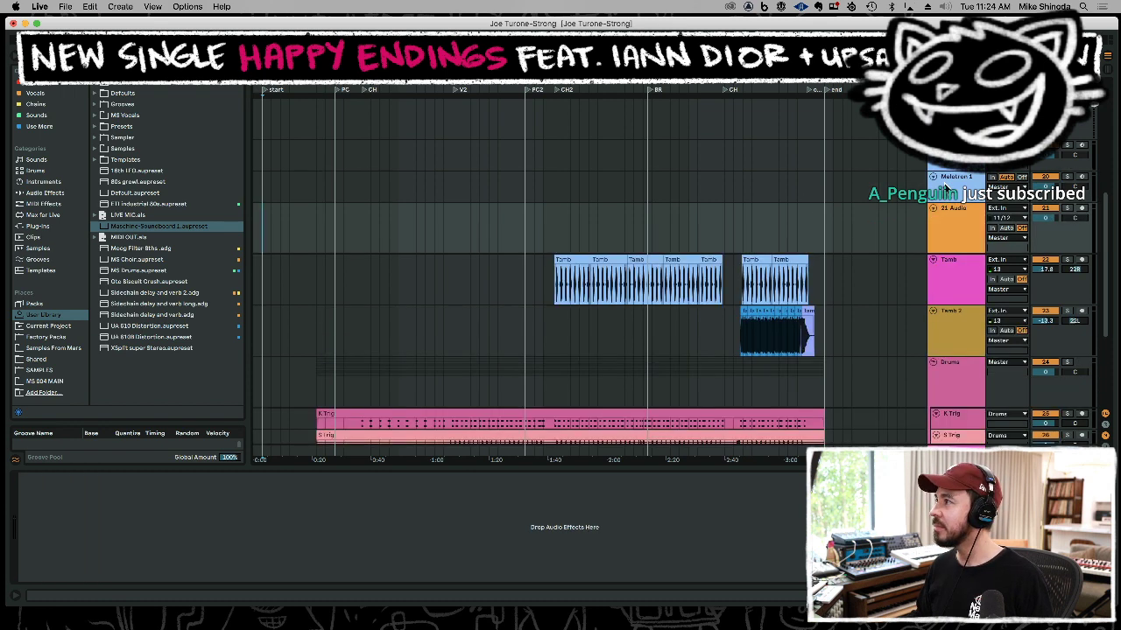
pyautogui.click(46, 193)
pyautogui.click(35, 226)
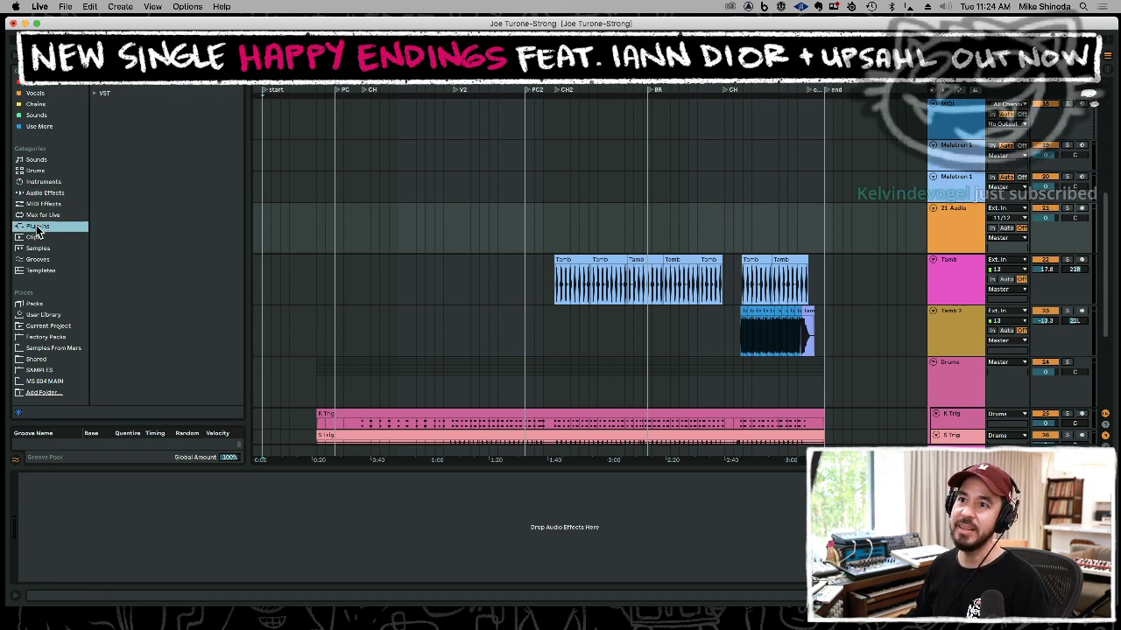
pyautogui.click(132, 91)
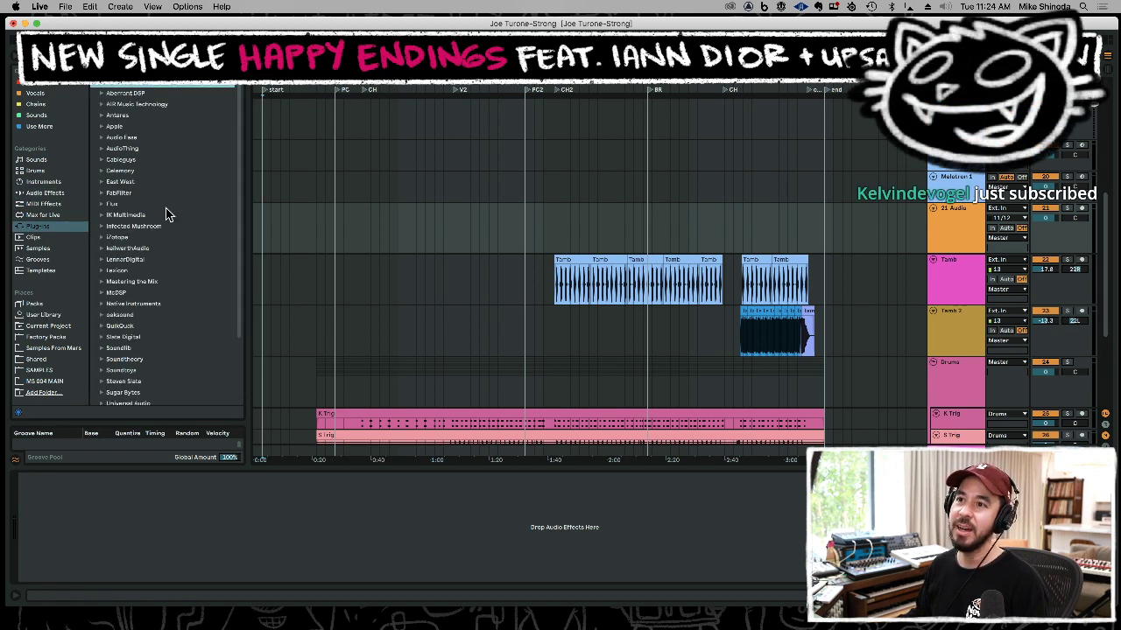
pyautogui.click(147, 305)
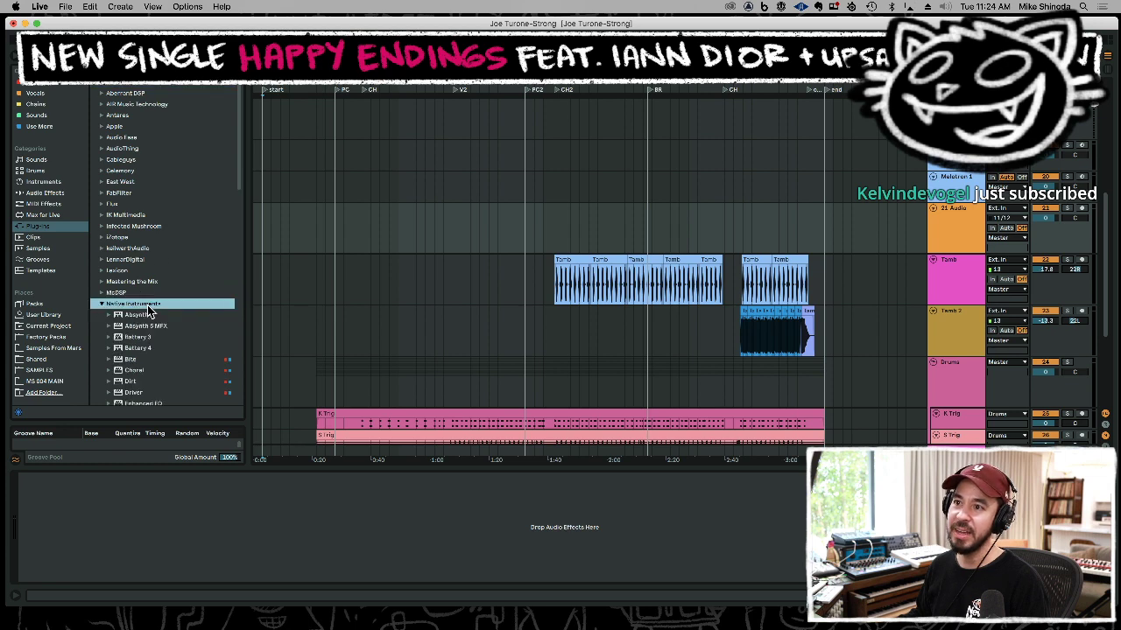
pyautogui.scroll(-5, 162, 313)
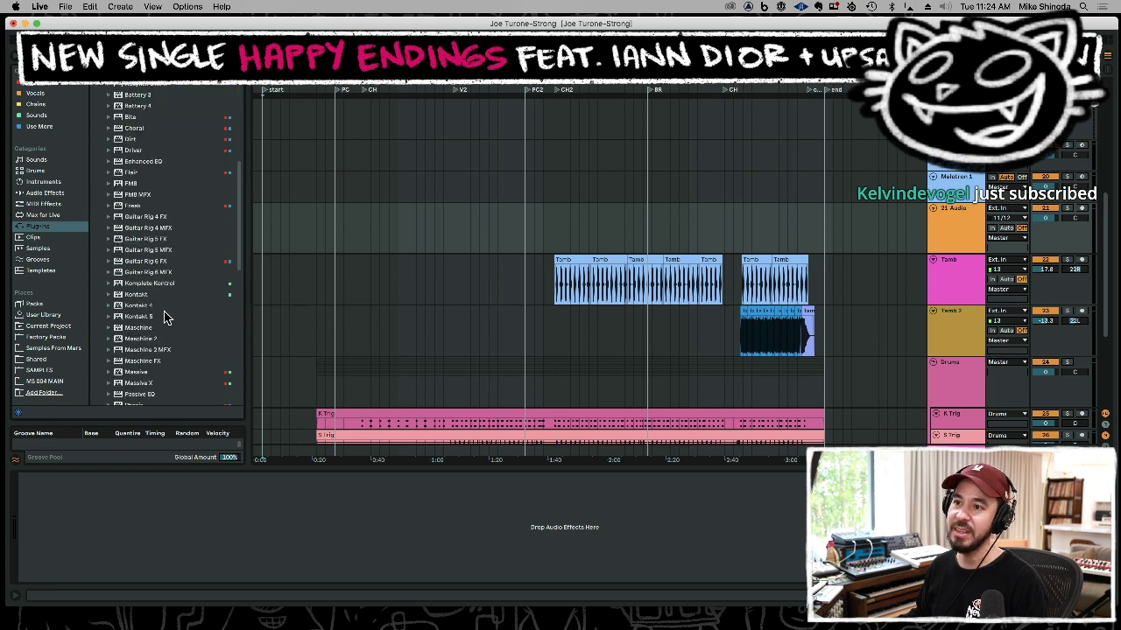
pyautogui.click(120, 296)
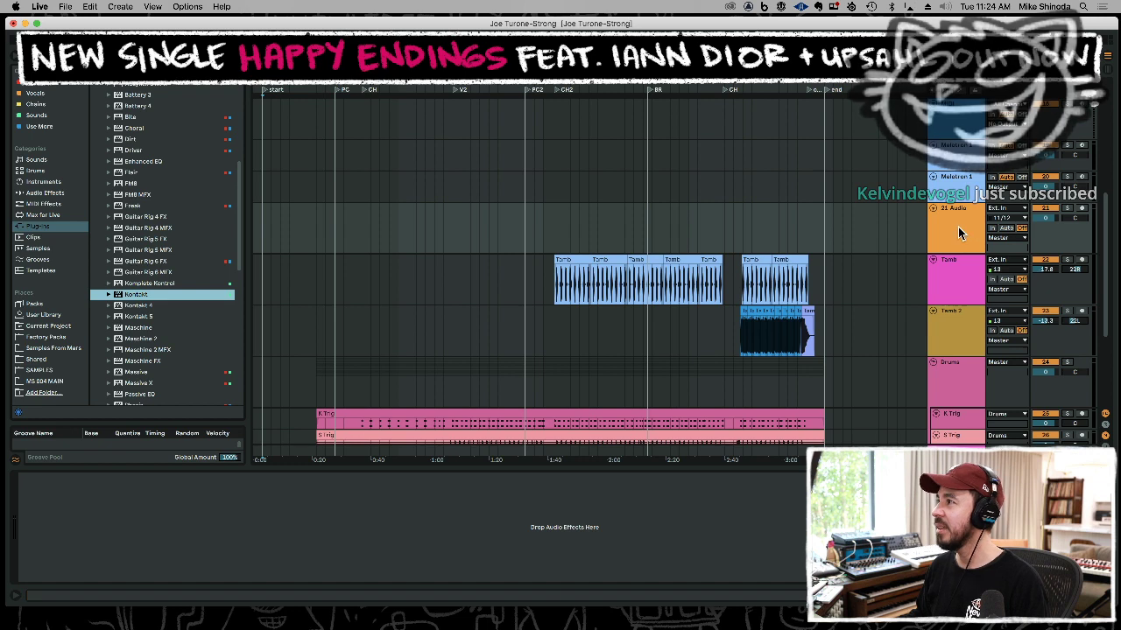
# Delete the new audio track and insert a MIDI track instead, placed between the second Melotron 1 track and Tamb.
pyautogui.click(932, 220)
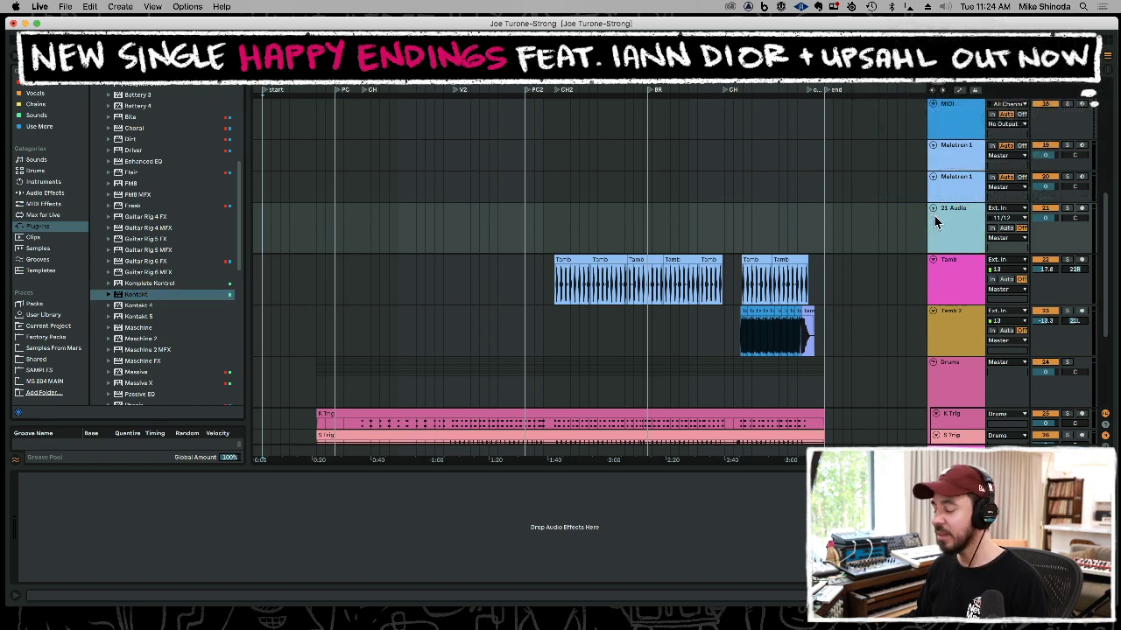
pyautogui.press('Delete')
pyautogui.press('super+shift+t')
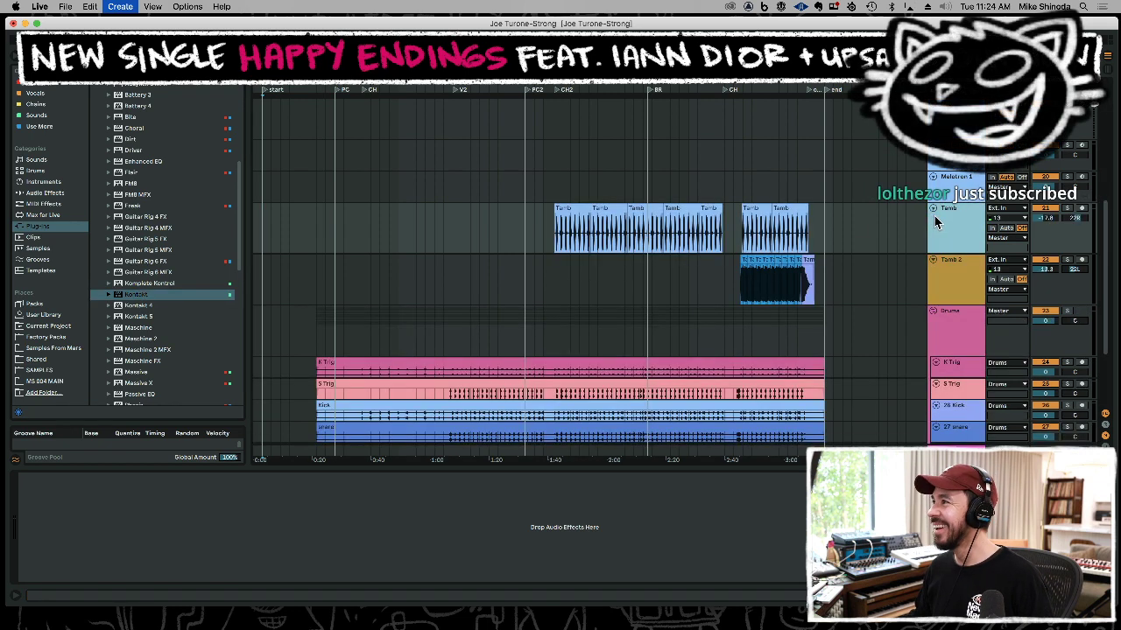
pyautogui.moveTo(960, 275); pyautogui.dragTo(960, 215)
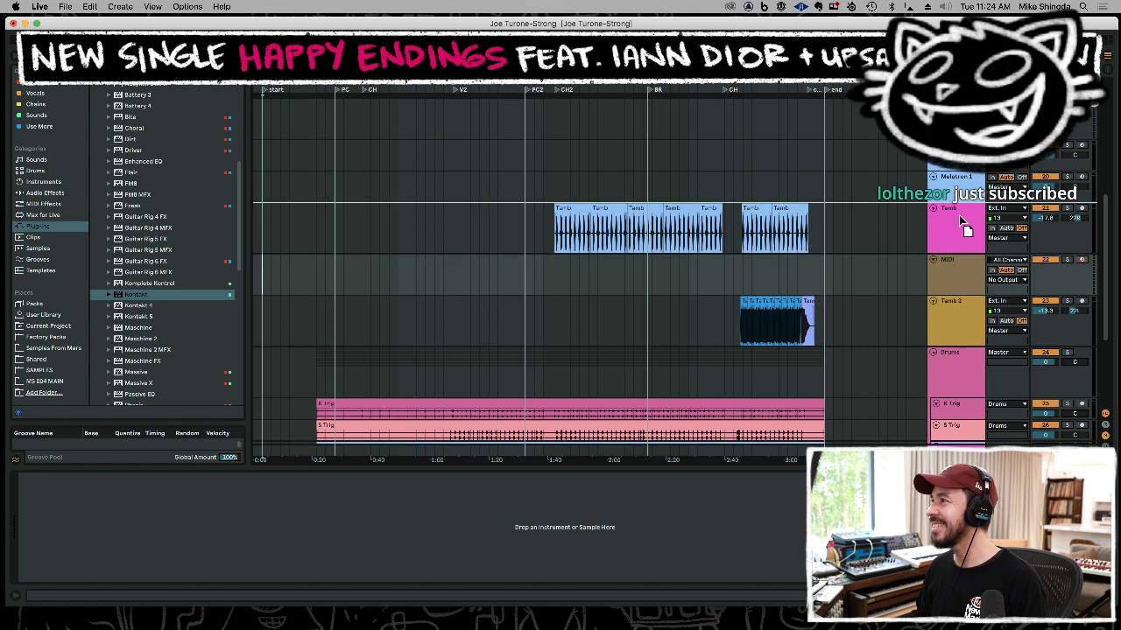
pyautogui.moveTo(571, 211); pyautogui.dragTo(567, 212)
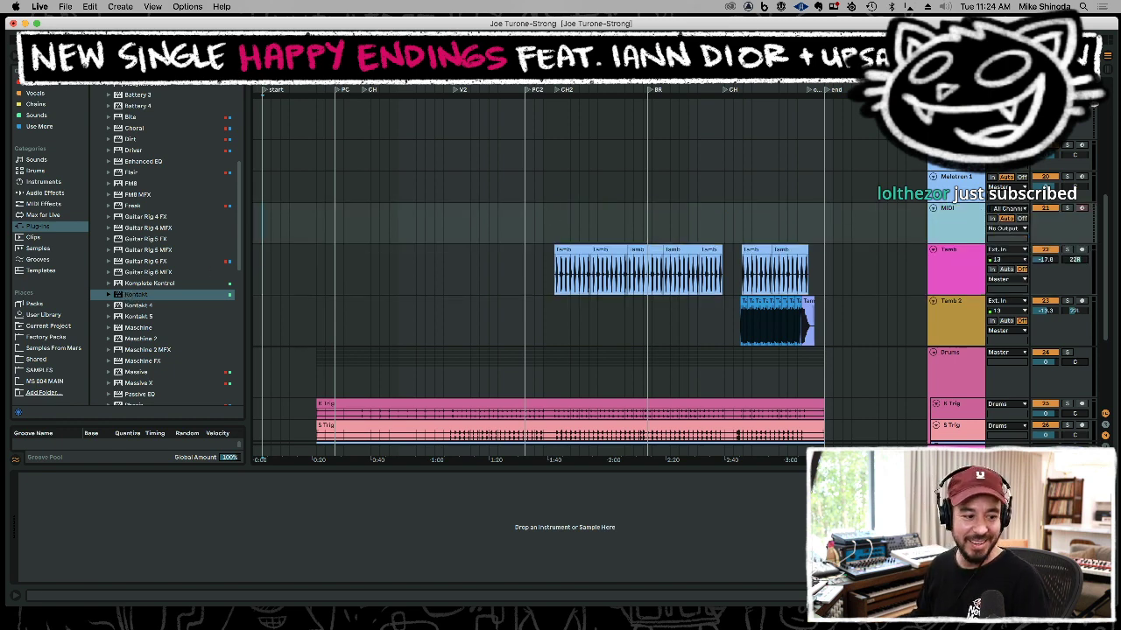
# Import the strings MIDI file onto the new MIDI track at 9.1.1, without its tempo and time signature data.
pyautogui.press('F11')
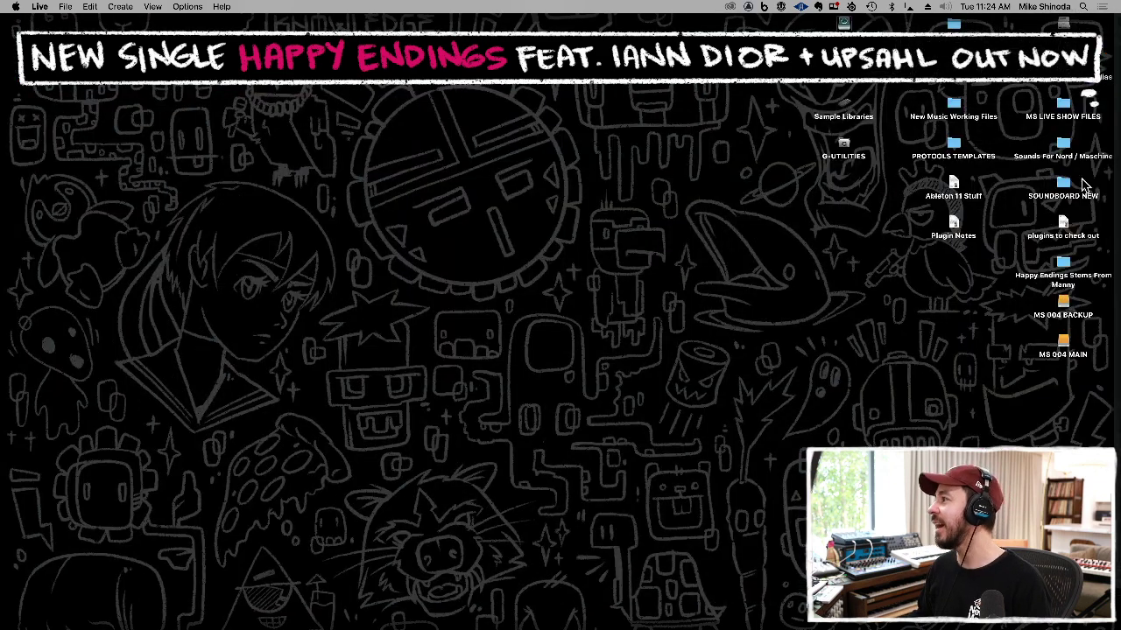
pyautogui.click(1062, 341)
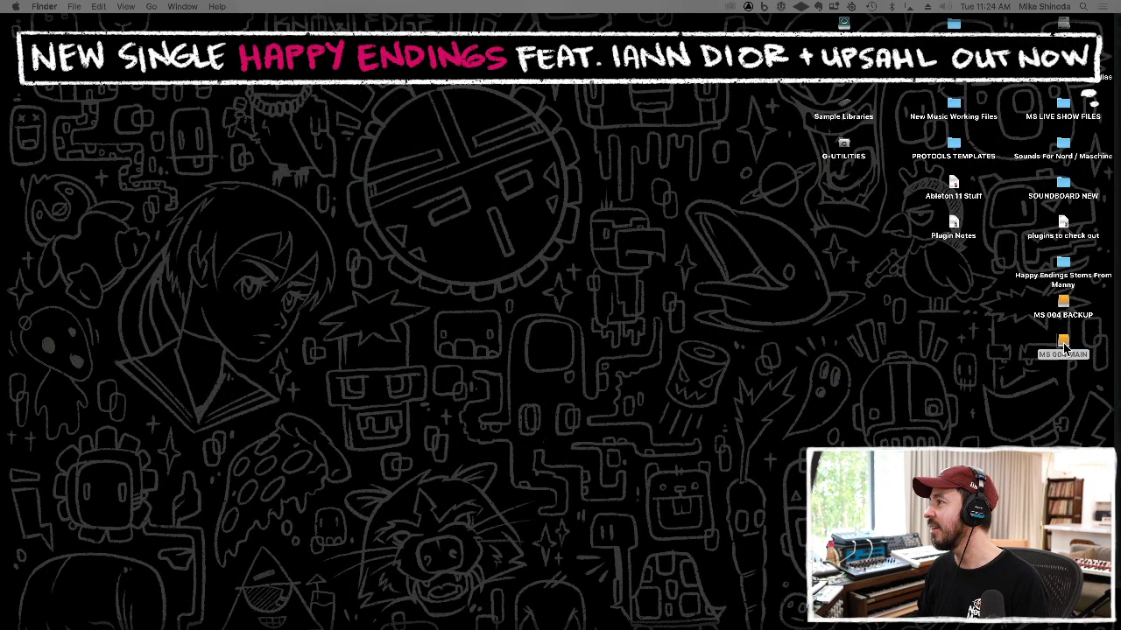
pyautogui.press('F11')
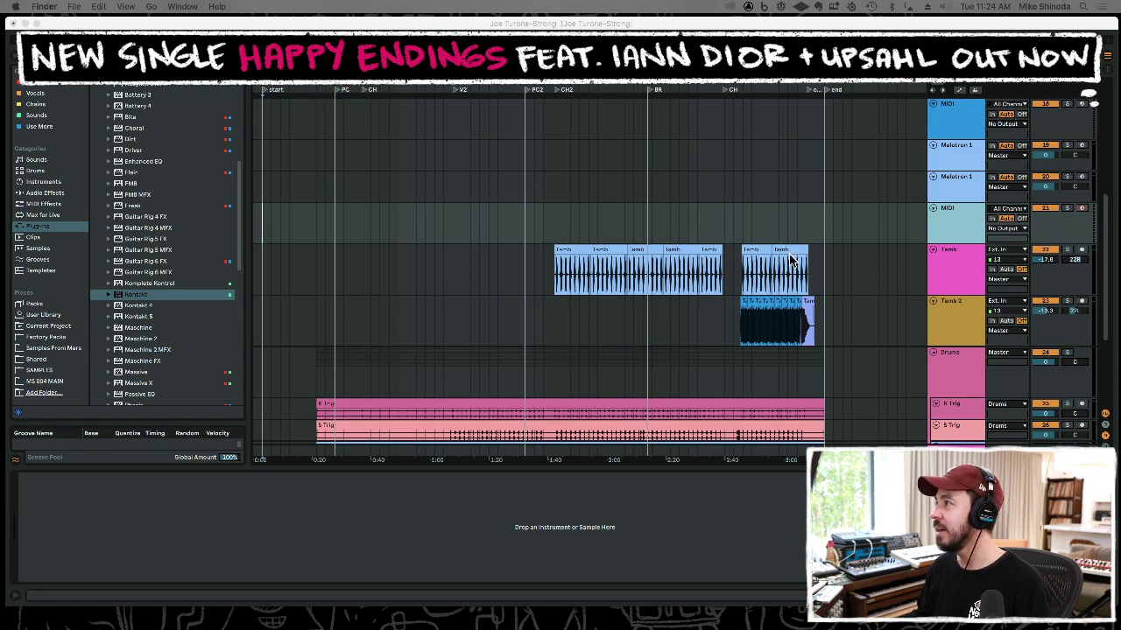
pyautogui.click(955, 221)
pyautogui.click(955, 216)
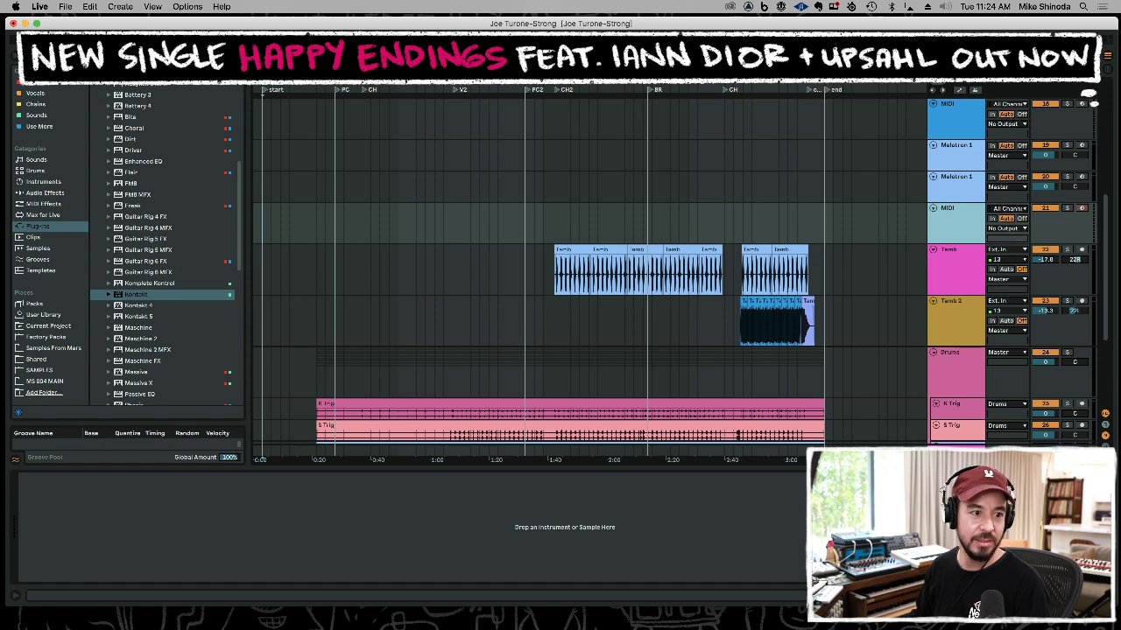
pyautogui.moveTo(131, 110)
pyautogui.mouseDown()
pyautogui.moveTo(359, 237)
pyautogui.moveTo(320, 239)
pyautogui.moveTo(317, 224)
pyautogui.mouseUp()
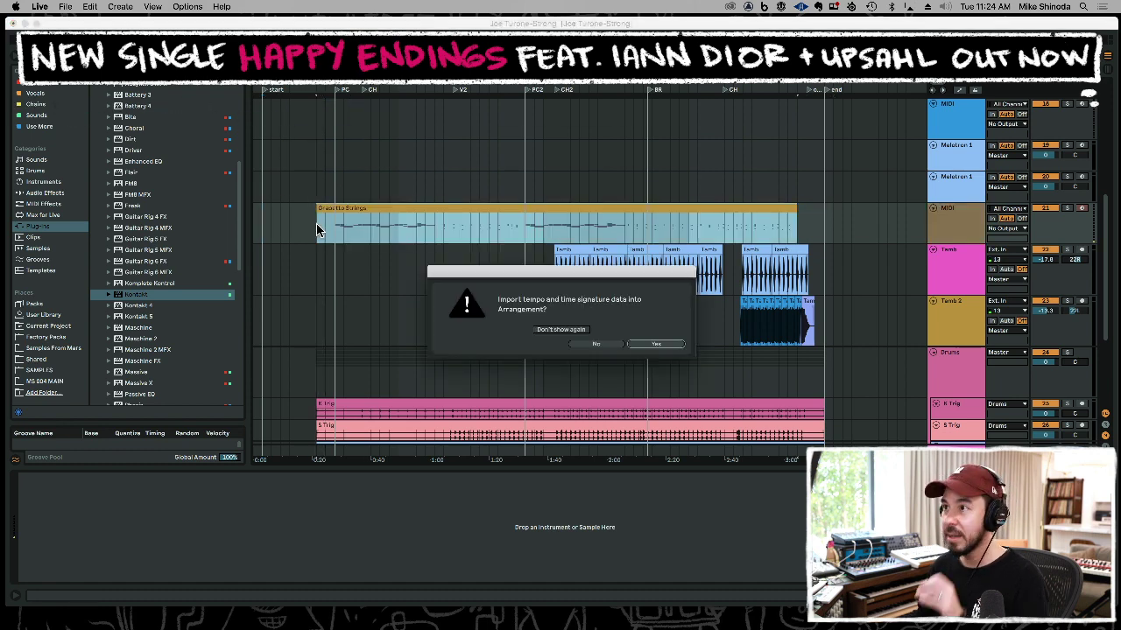
pyautogui.click(596, 345)
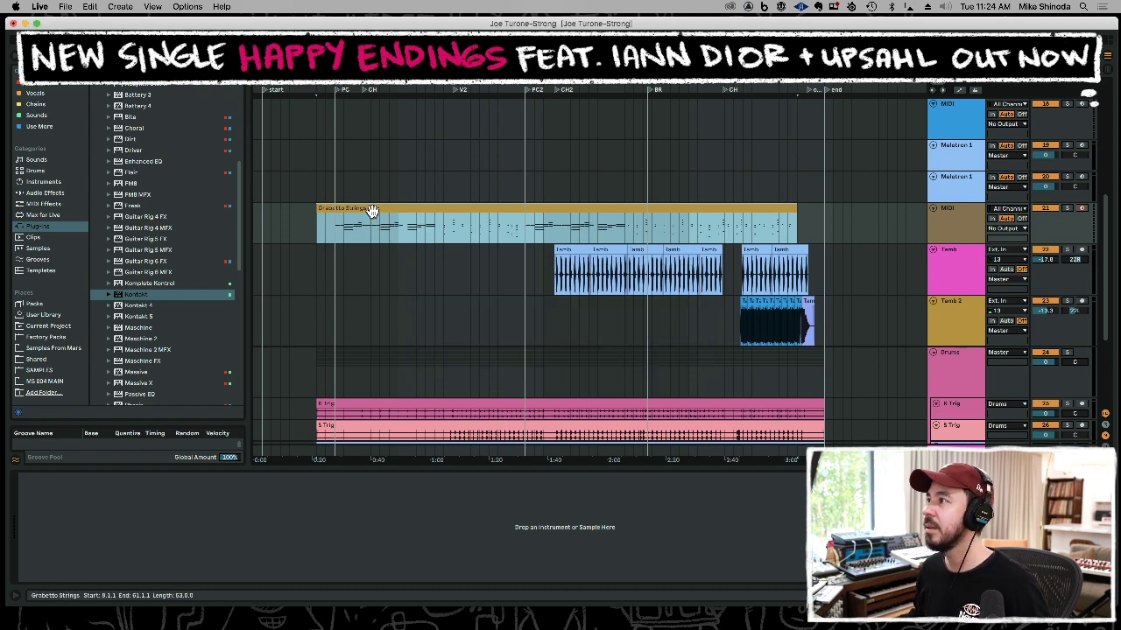
# Undo a trial extension of the strings clip, play it from 9.1.1, solo its track and load Kontakt on it.
pyautogui.moveTo(796, 214); pyautogui.dragTo(915, 215)
pyautogui.press('super+z')
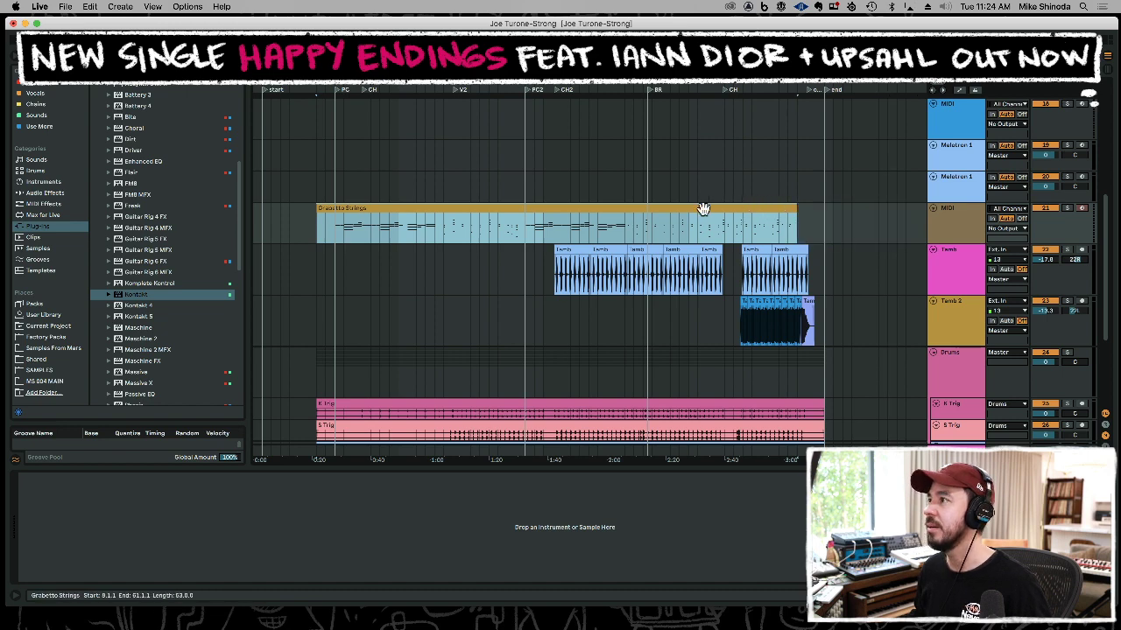
pyautogui.press('space')
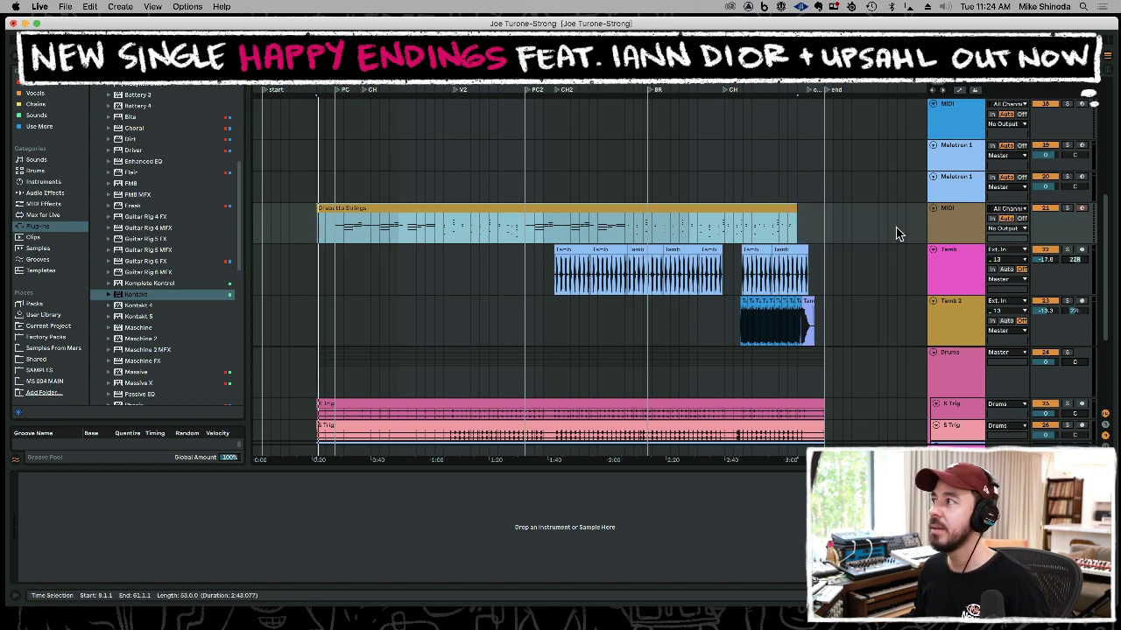
pyautogui.click(1068, 209)
pyautogui.click(1067, 211)
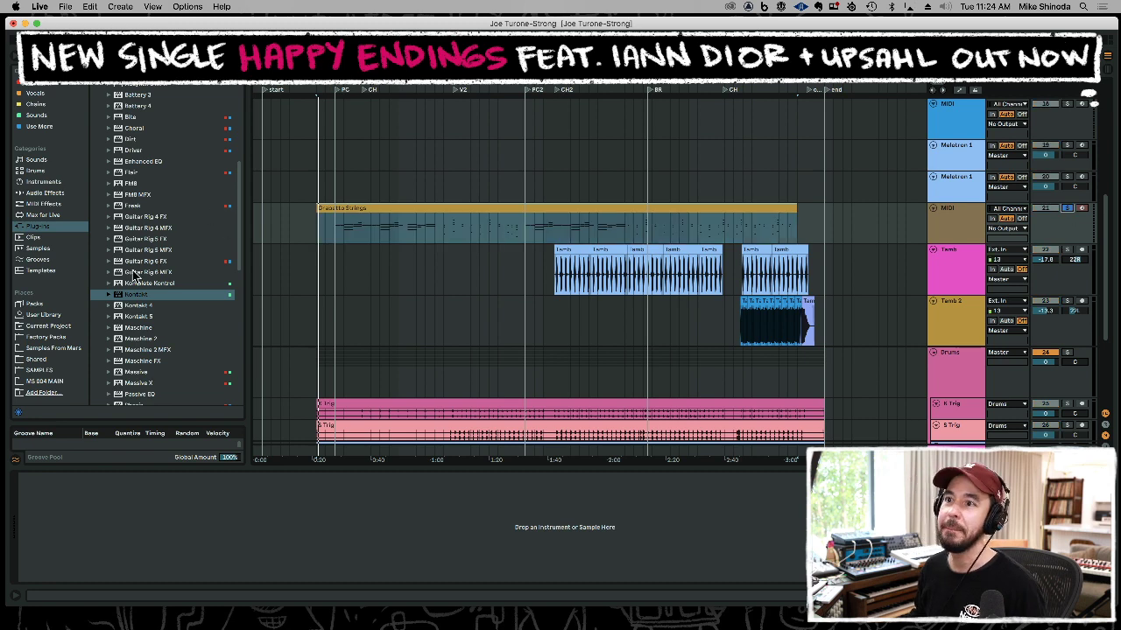
pyautogui.moveTo(133, 296); pyautogui.dragTo(959, 221)
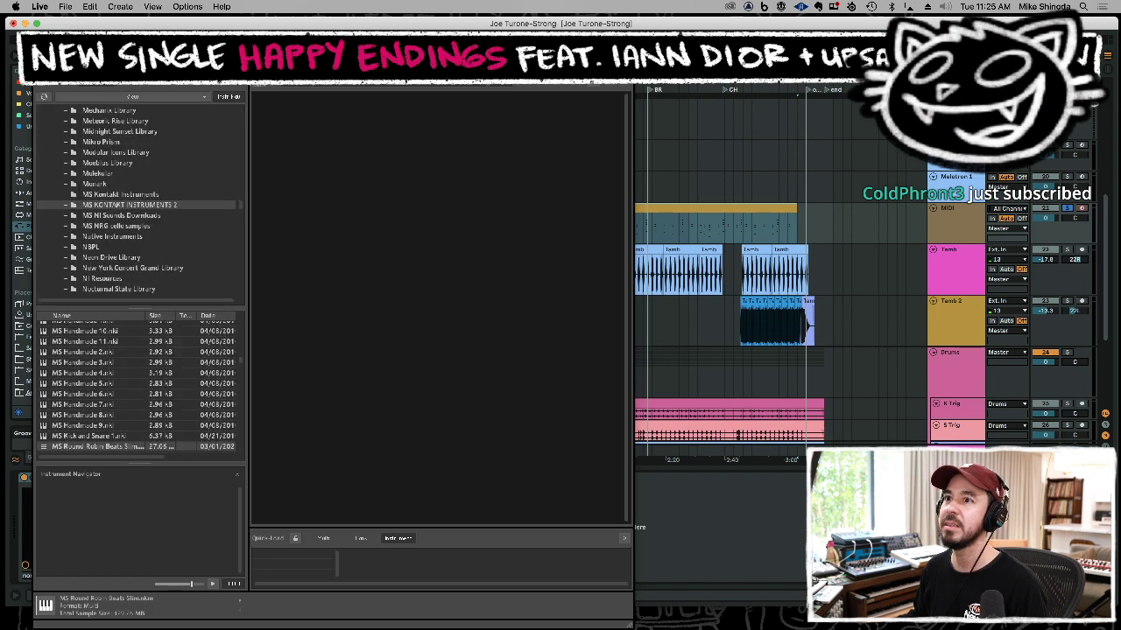
# Load the Alicia's Keys piano from the Kontakt library and move the Kontakt window clear of the strings clip.
pyautogui.click(68, 89)
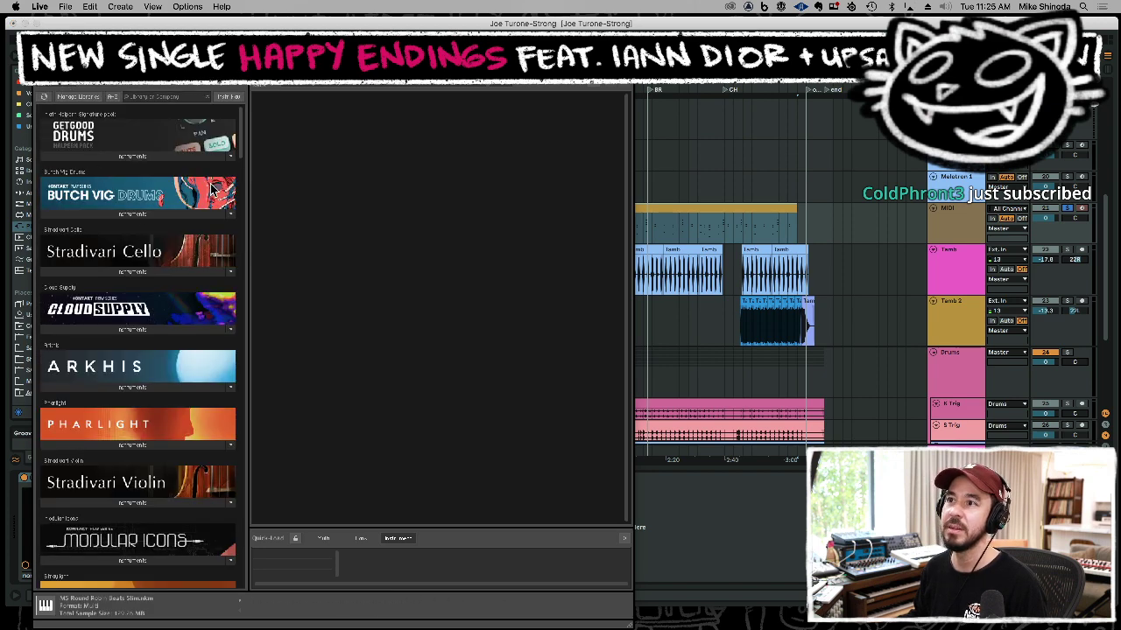
pyautogui.moveTo(242, 150); pyautogui.dragTo(414, 242)
pyautogui.click(188, 376)
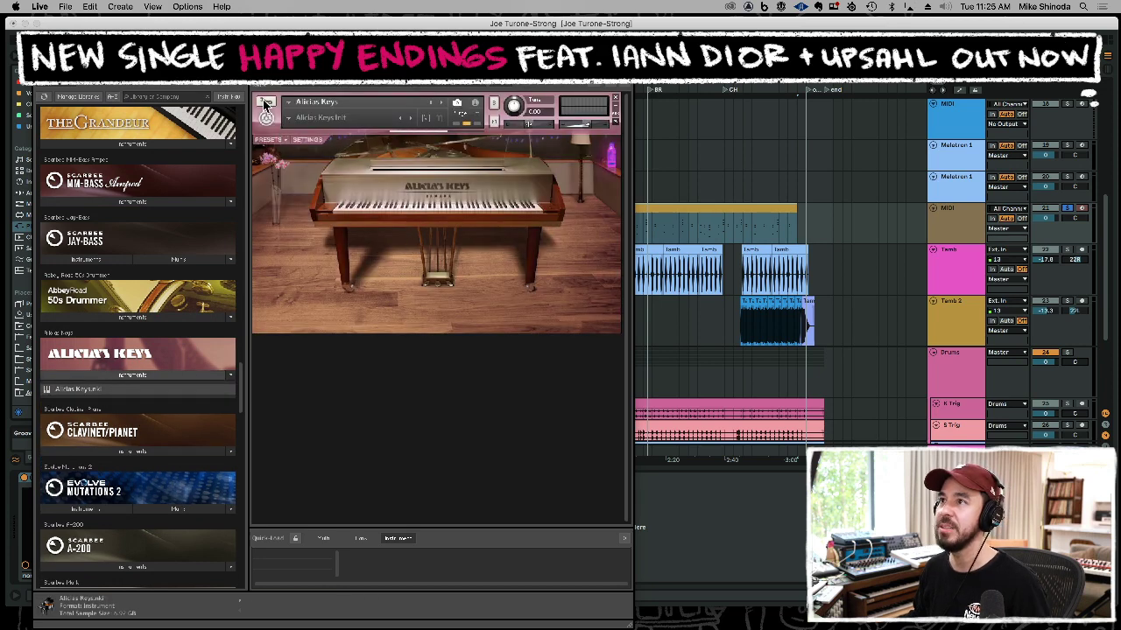
pyautogui.moveTo(260, 43); pyautogui.dragTo(277, 298)
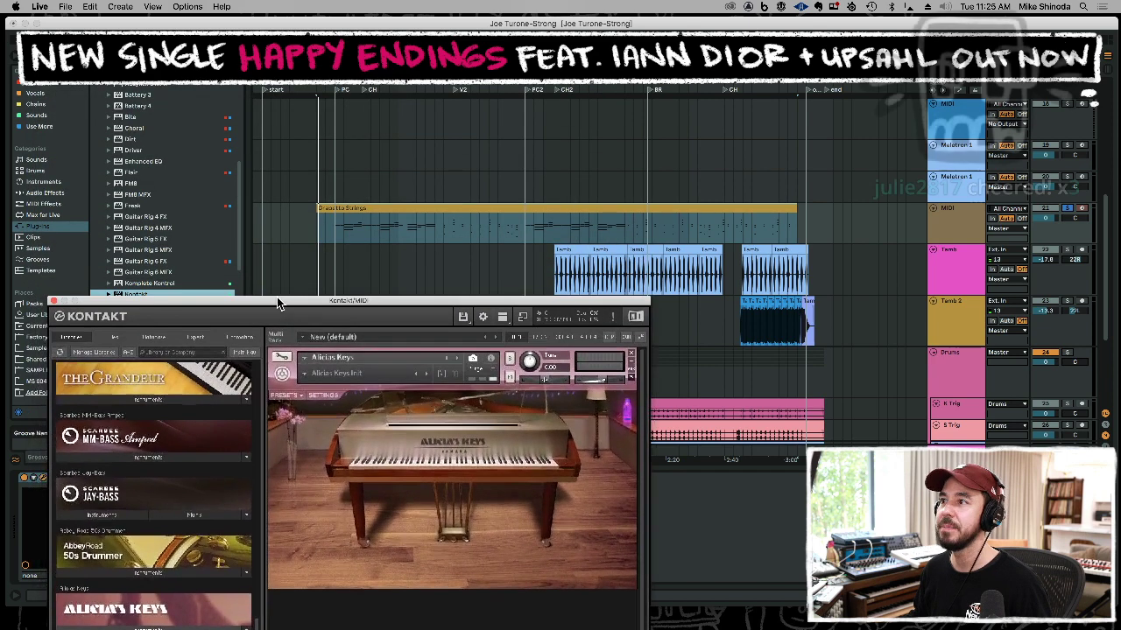
# Play the strings clip from the PC marker and delete the part of it before that marker.
pyautogui.click(330, 234)
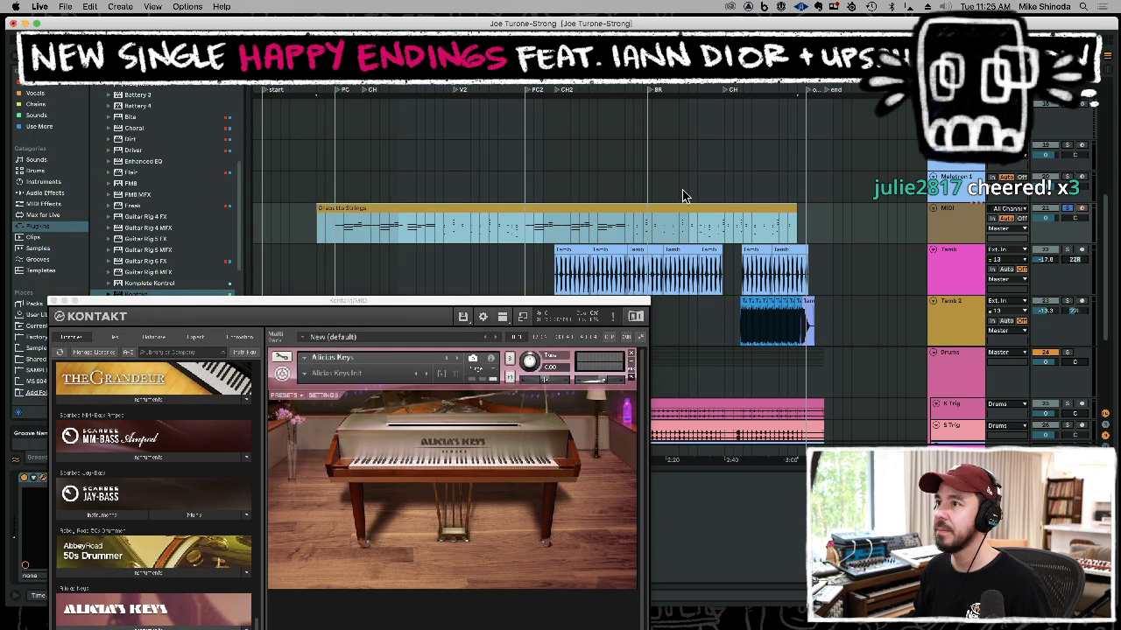
pyautogui.click(335, 236)
pyautogui.press('space')
pyautogui.moveTo(335, 234); pyautogui.dragTo(305, 231)
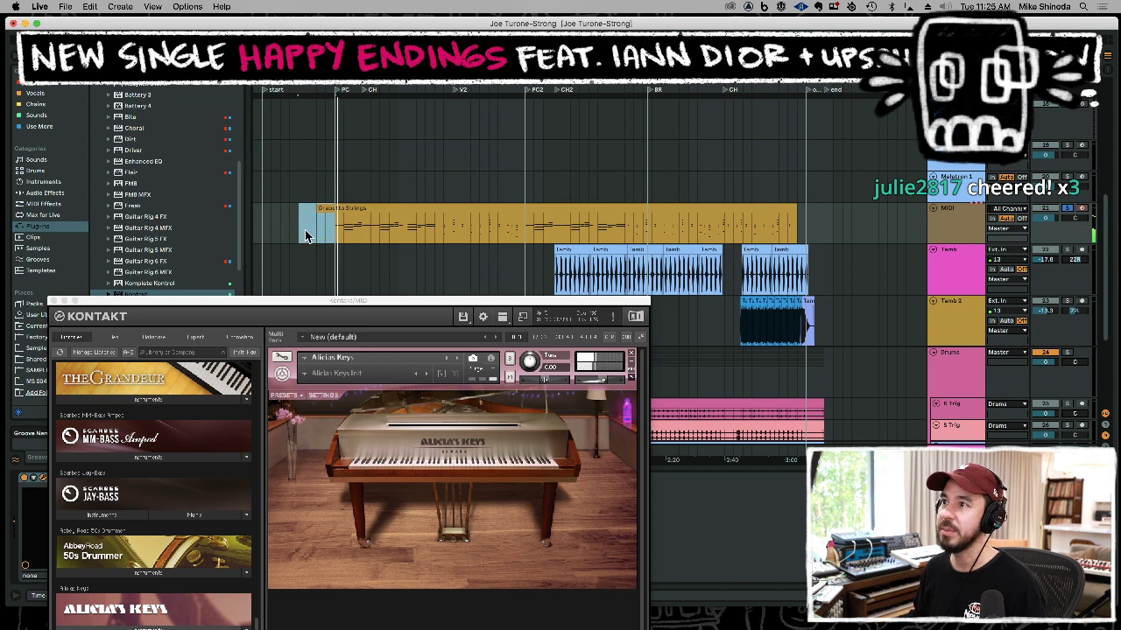
pyautogui.click(353, 207)
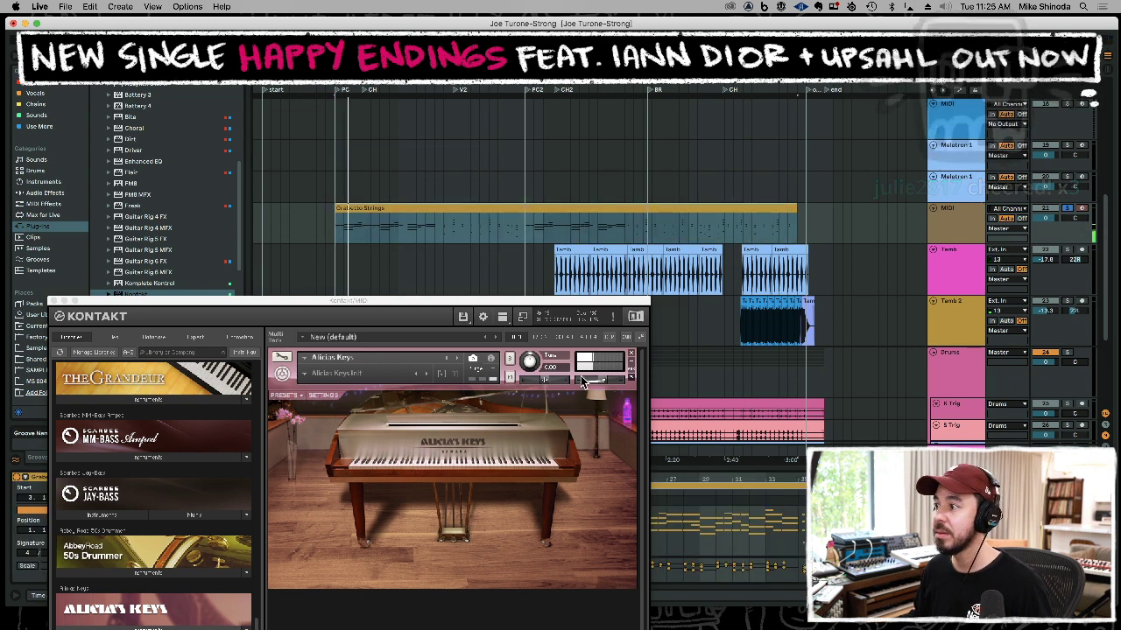
# Enlarge the strings clip's note editor and transpose all its notes down one octave.
pyautogui.moveTo(504, 299); pyautogui.dragTo(301, 252)
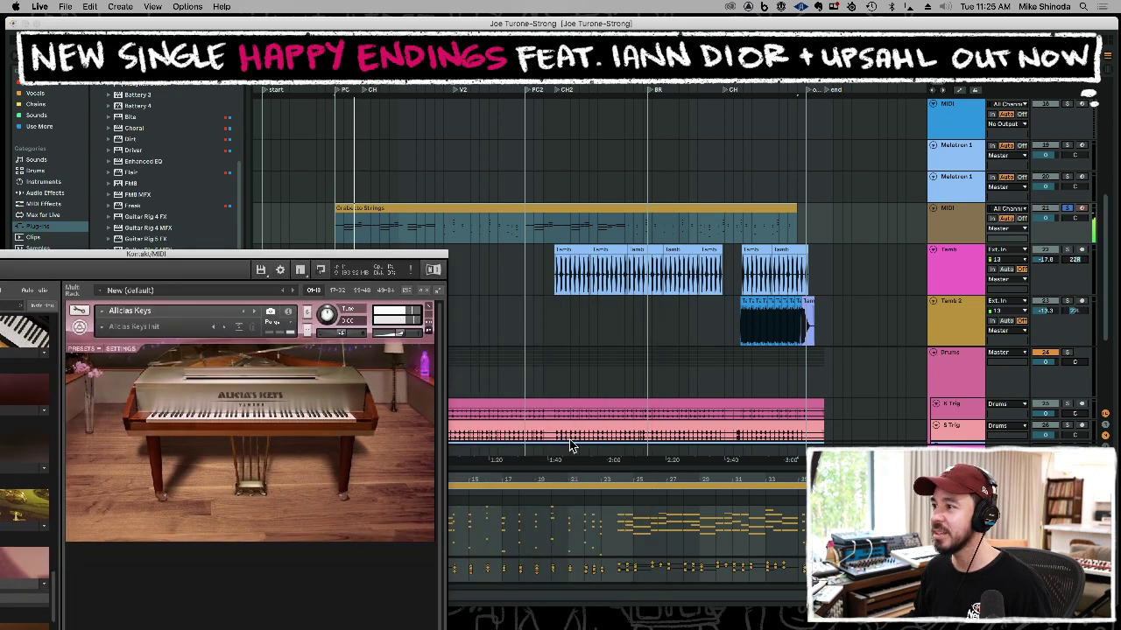
pyautogui.moveTo(593, 466); pyautogui.dragTo(583, 308)
pyautogui.click(584, 386)
pyautogui.press('super+a')
pyautogui.hotkey('shift', 'Down')
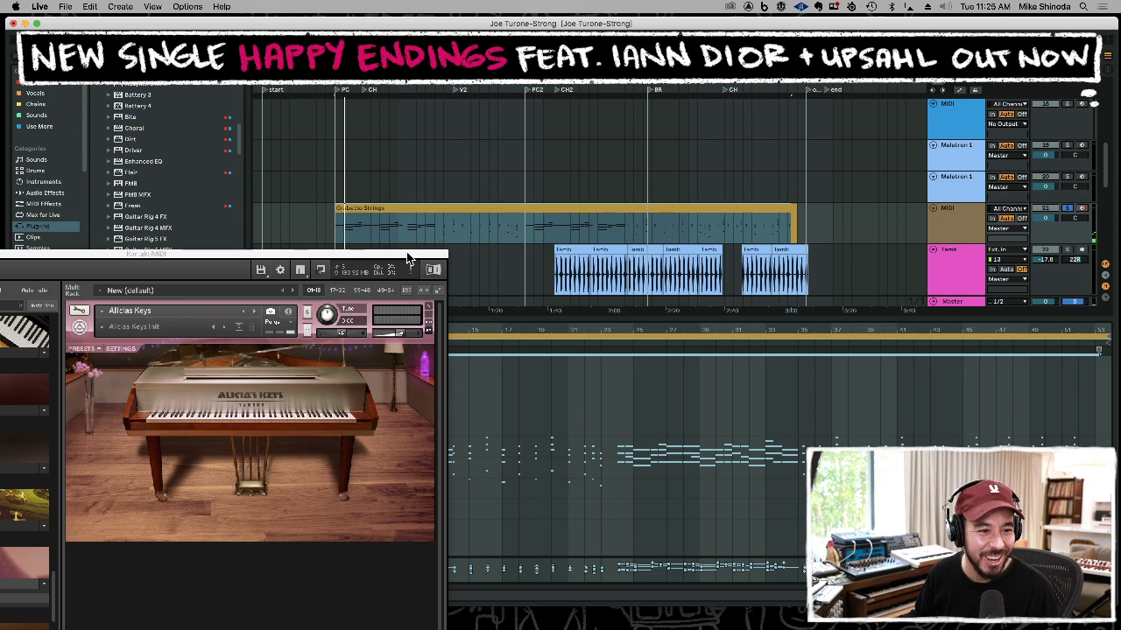
# Move the Kontakt window below the arrangement and set the playback position at 6.1.1 on the strings track.
pyautogui.click(420, 211)
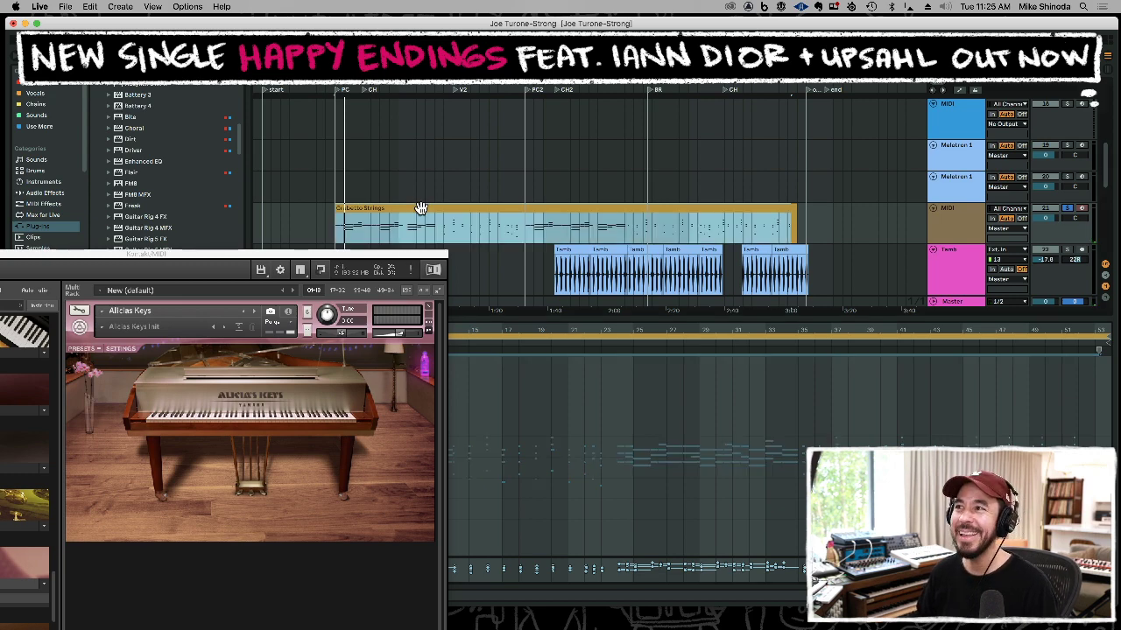
pyautogui.moveTo(110, 257); pyautogui.dragTo(412, 104)
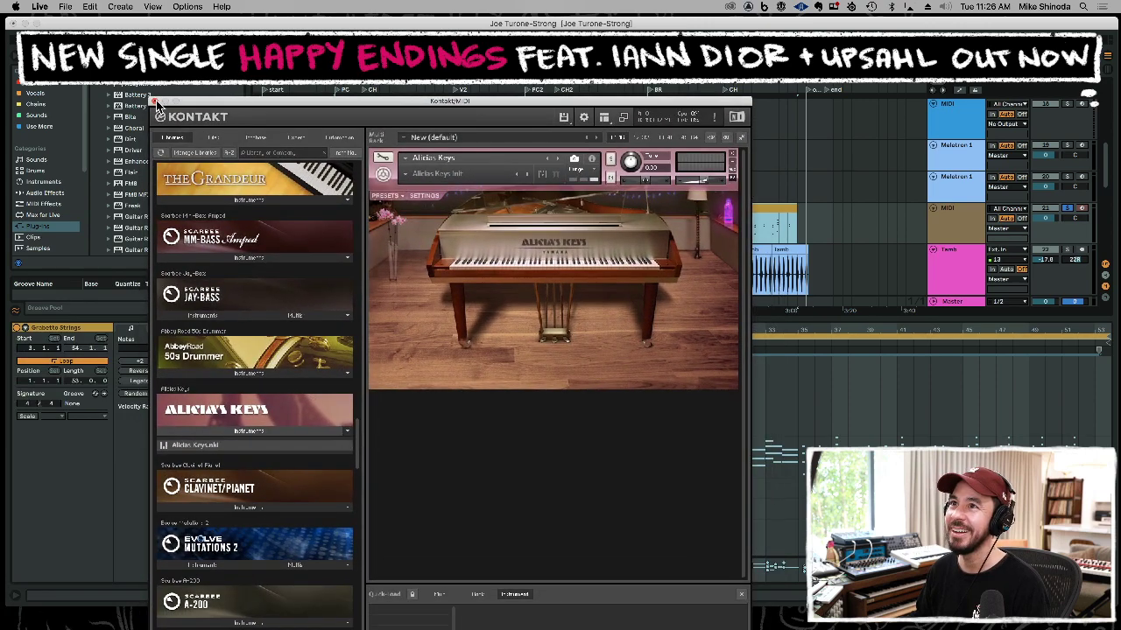
pyautogui.moveTo(232, 102); pyautogui.dragTo(242, 401)
pyautogui.click(301, 210)
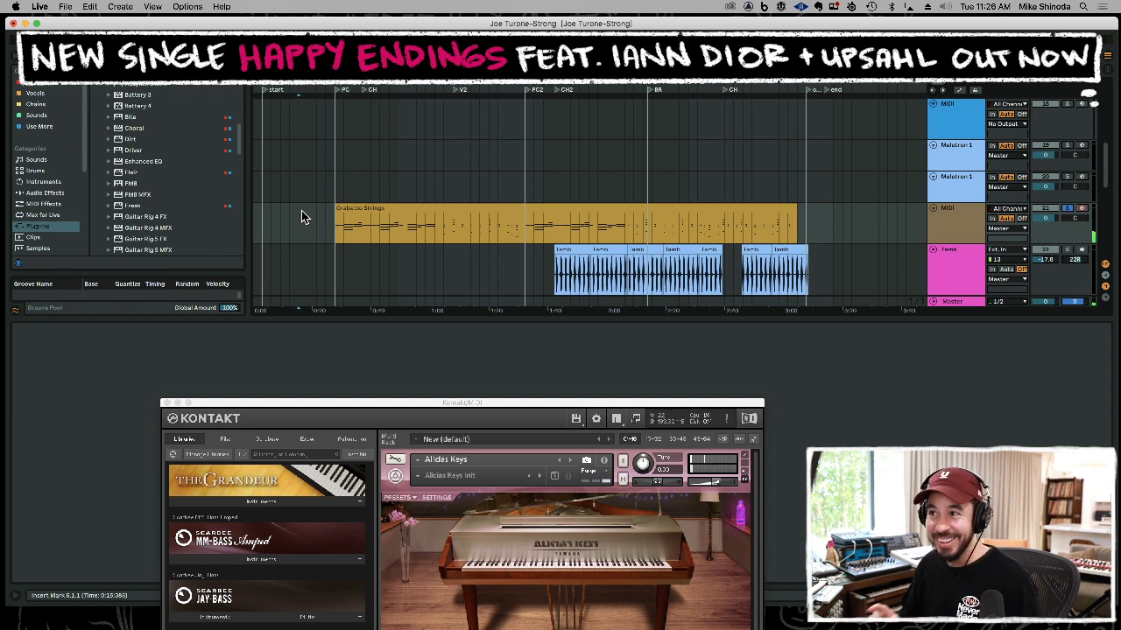
# Replace Alicia's Keys with the NOIRE patch "MS light and compressed" in Kontakt, and close the Kontakt window.
pyautogui.click(407, 209)
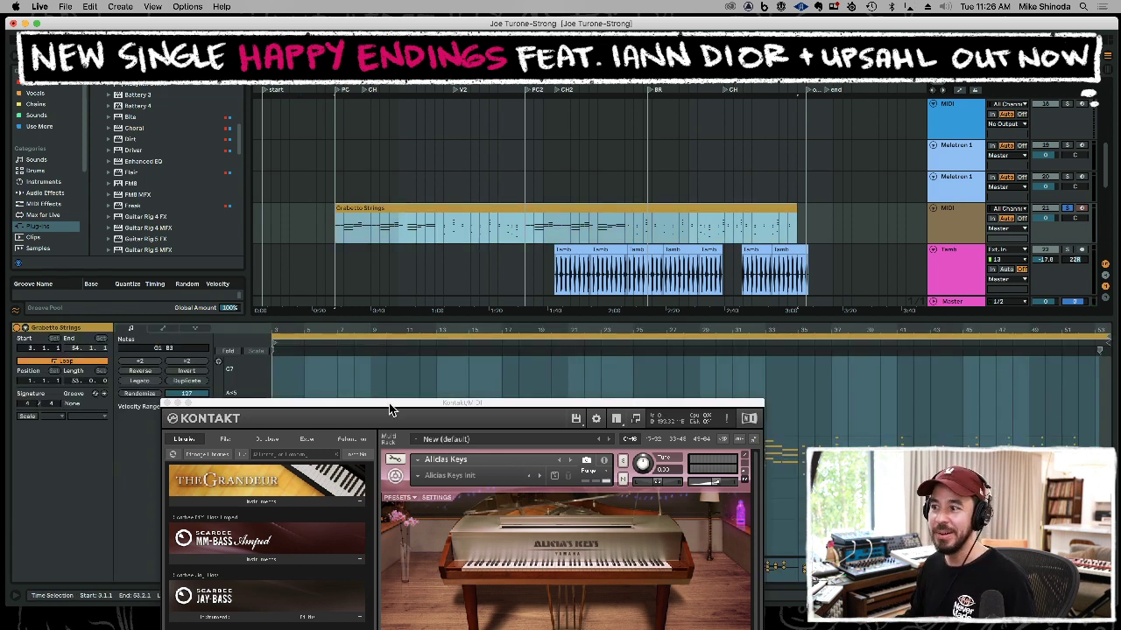
pyautogui.moveTo(389, 403); pyautogui.dragTo(410, 236)
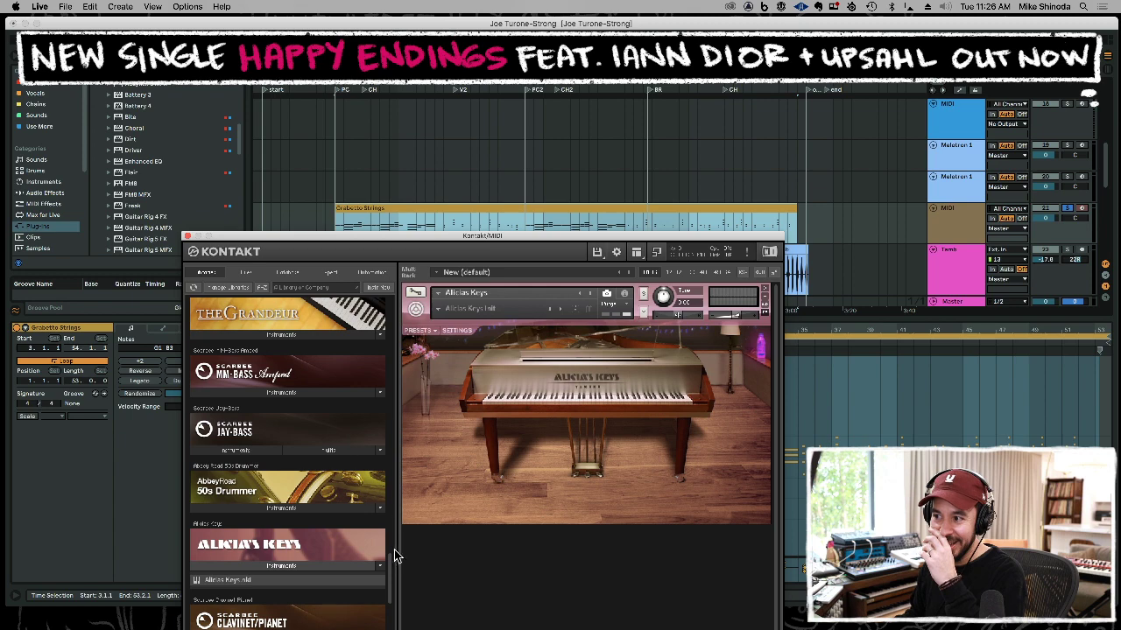
pyautogui.moveTo(391, 575); pyautogui.dragTo(388, 357)
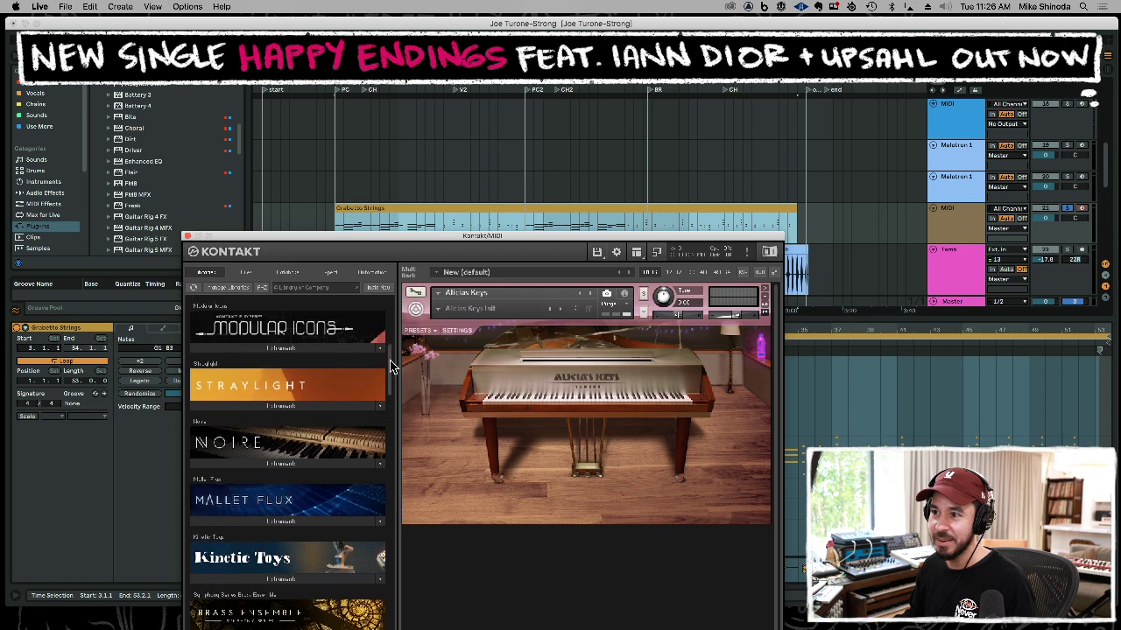
pyautogui.click(293, 463)
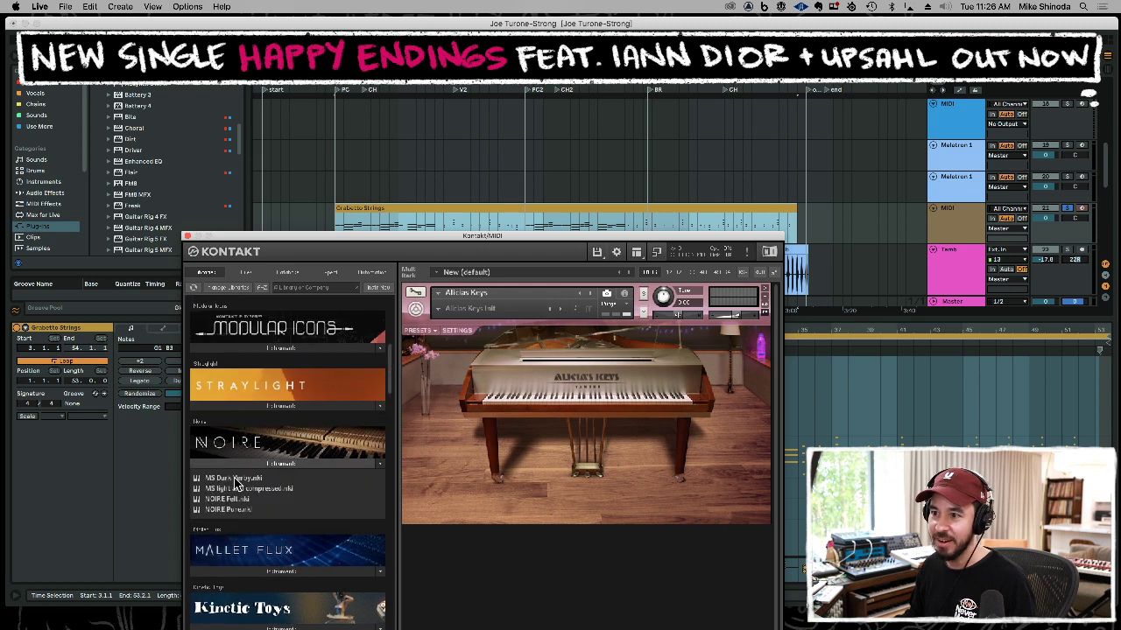
pyautogui.moveTo(234, 489); pyautogui.dragTo(571, 386)
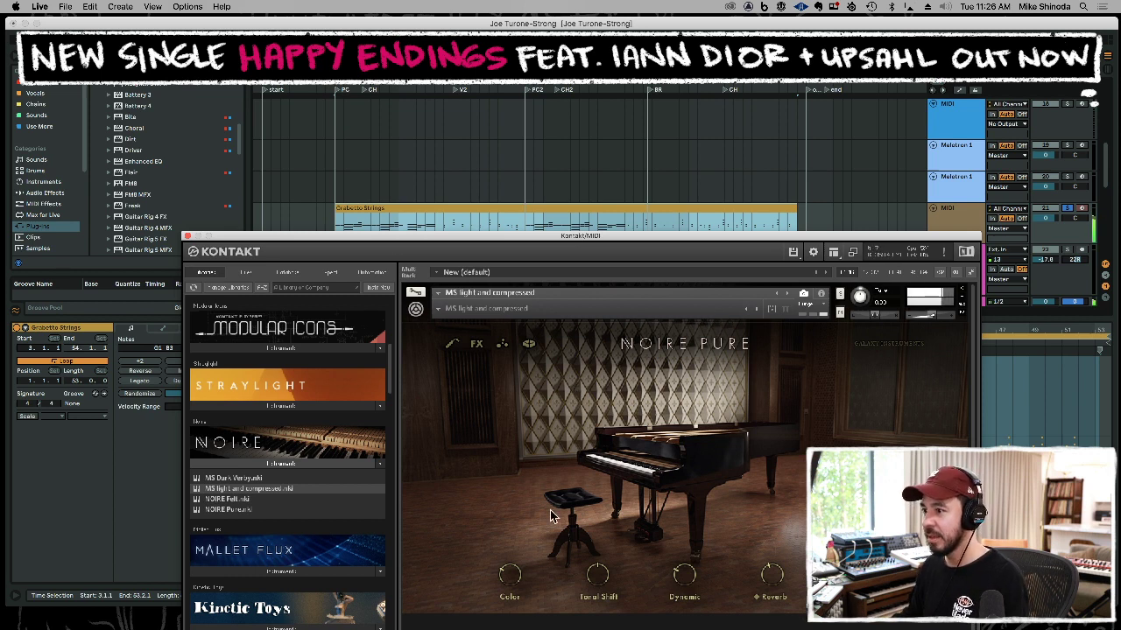
pyautogui.moveTo(506, 577); pyautogui.dragTo(509, 557)
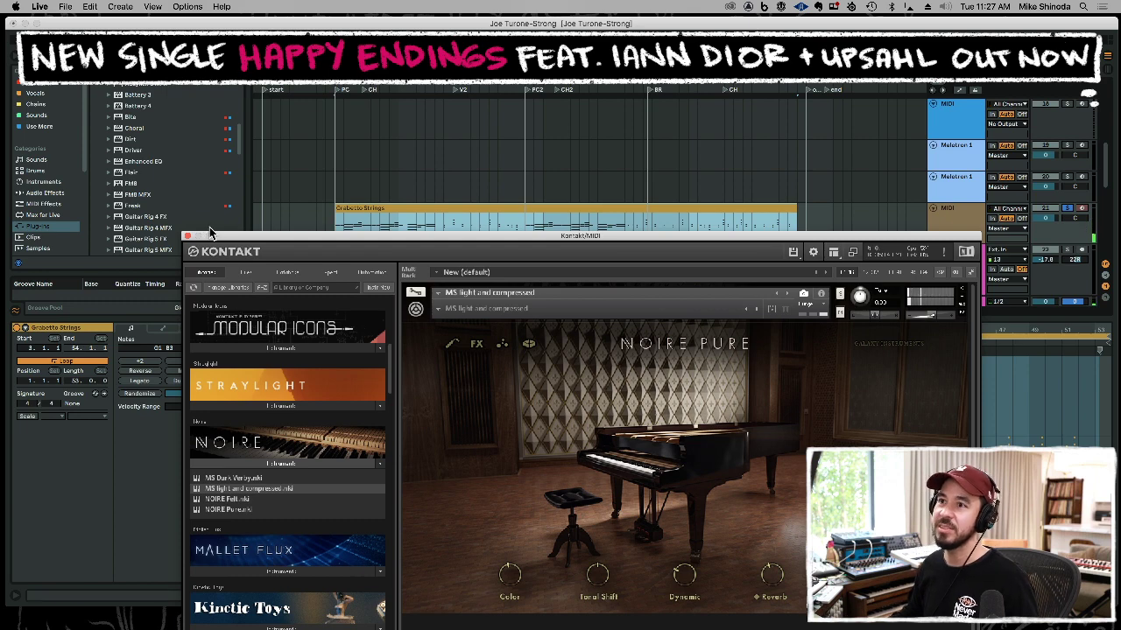
pyautogui.click(187, 238)
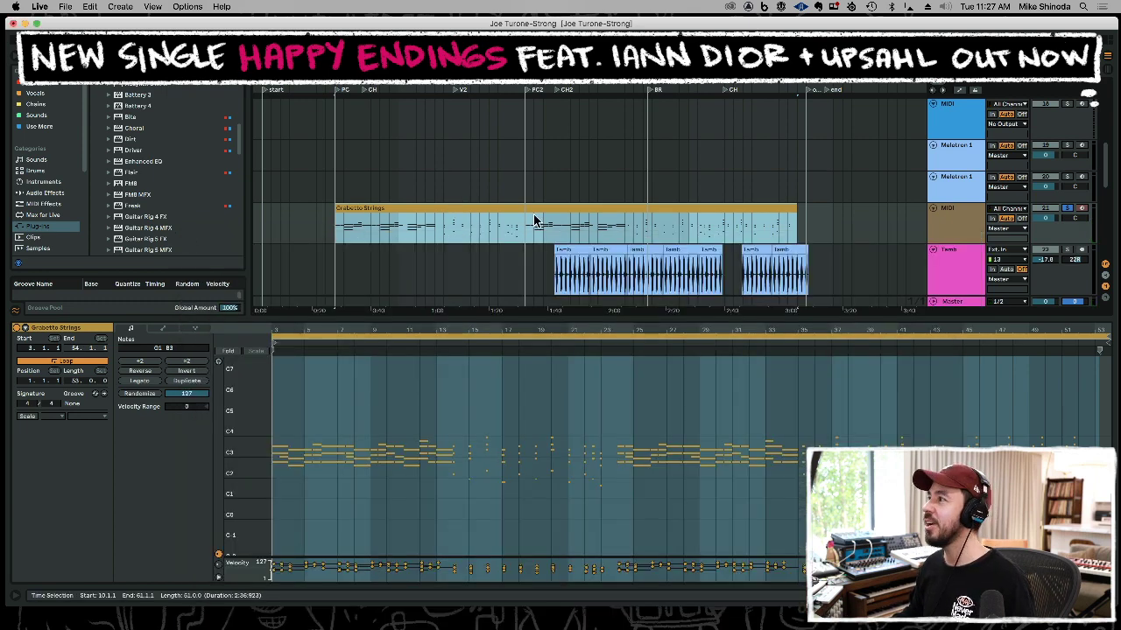
# Delete the strings clip and rename its track Piano.
pyautogui.press('Delete')
pyautogui.click(945, 212)
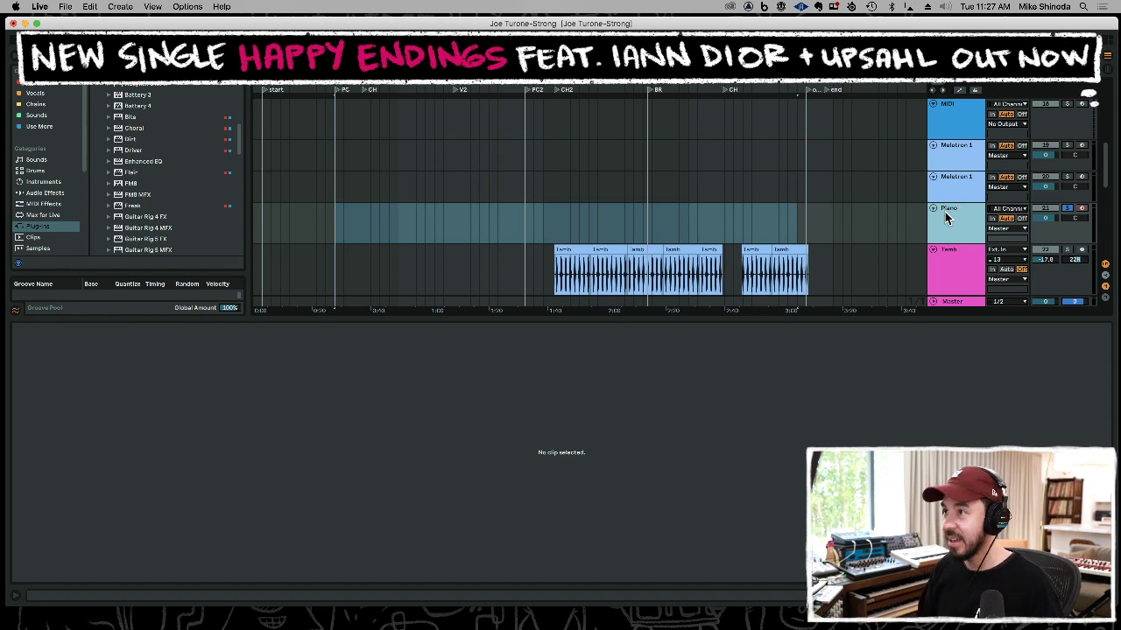
# Enlarge the arrangement area, play the song from 5.1.1 and solo the Strong_Piano (Comp) track.
pyautogui.moveTo(383, 77); pyautogui.dragTo(380, 104)
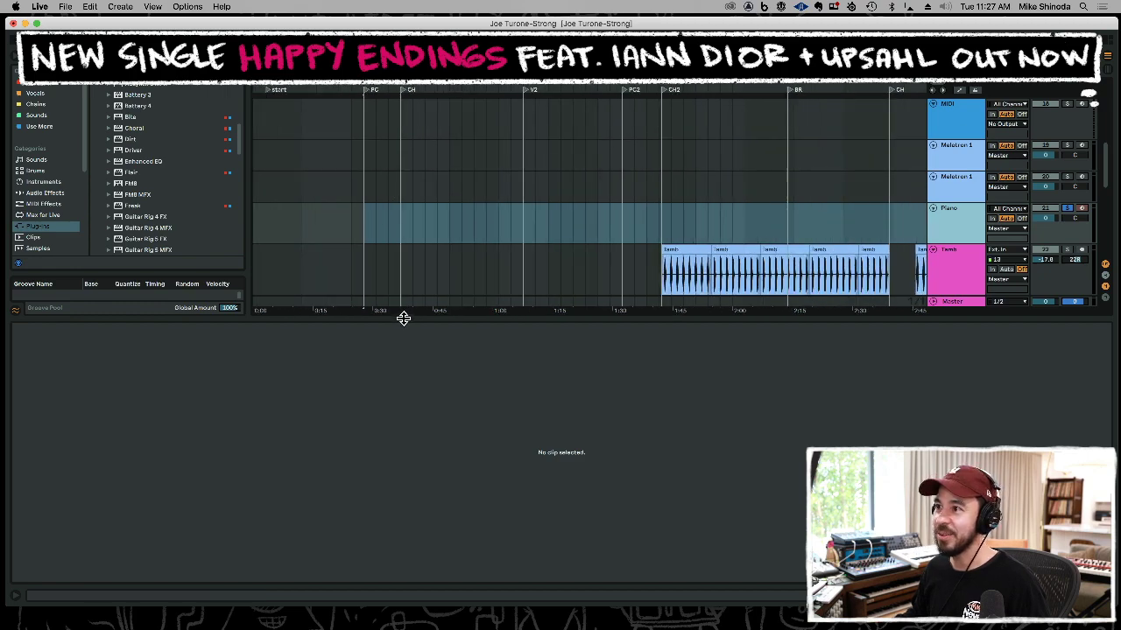
pyautogui.moveTo(400, 315); pyautogui.dragTo(420, 482)
pyautogui.scroll(-5, 386, 401)
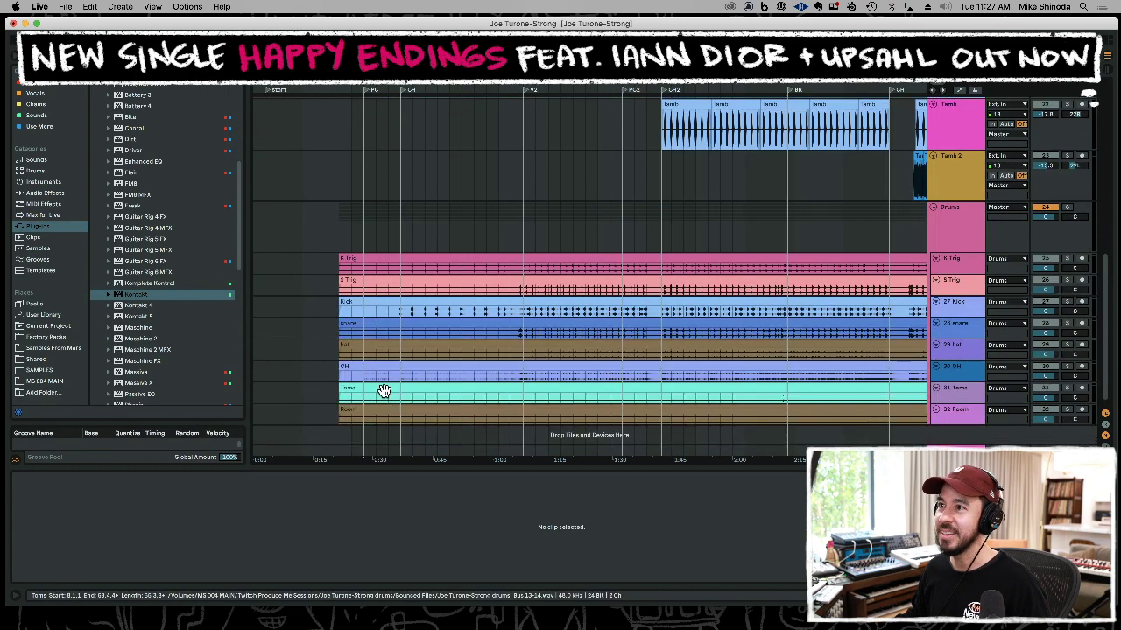
pyautogui.scroll(1, 380, 391)
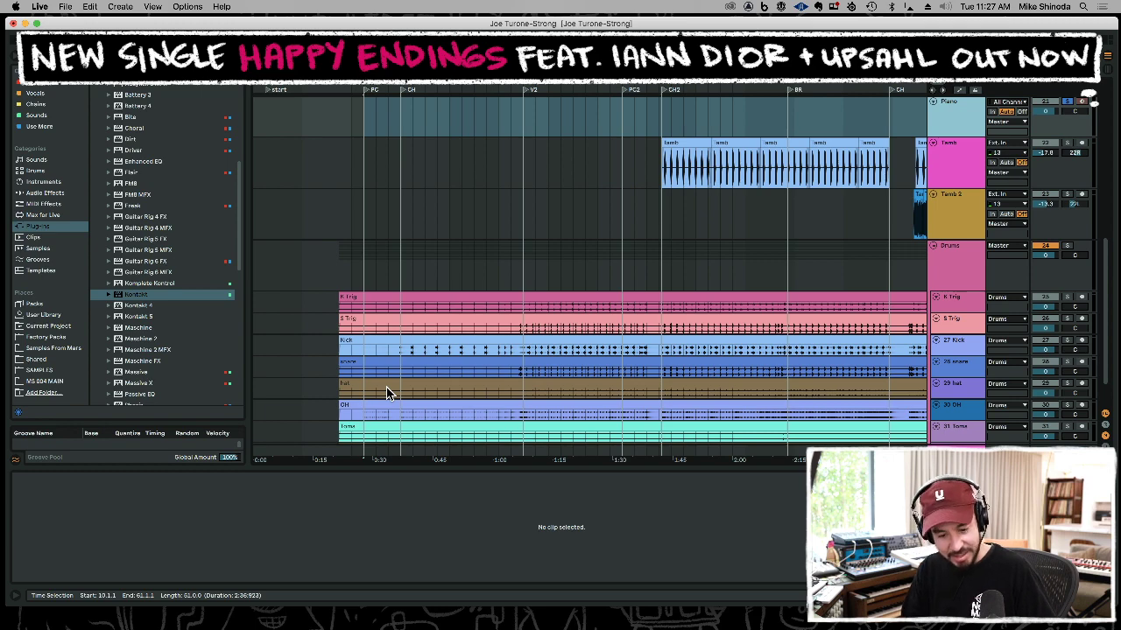
pyautogui.click(303, 219)
pyautogui.scroll(-2, 287, 250)
pyautogui.scroll(10, 498, 293)
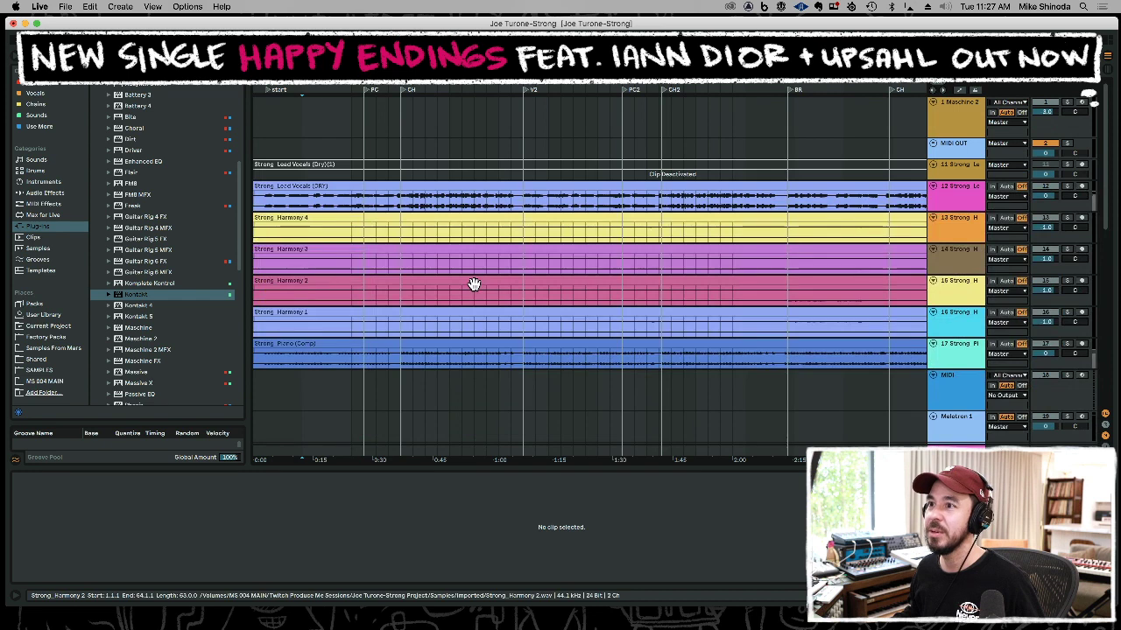
pyautogui.press('space')
pyautogui.click(1066, 343)
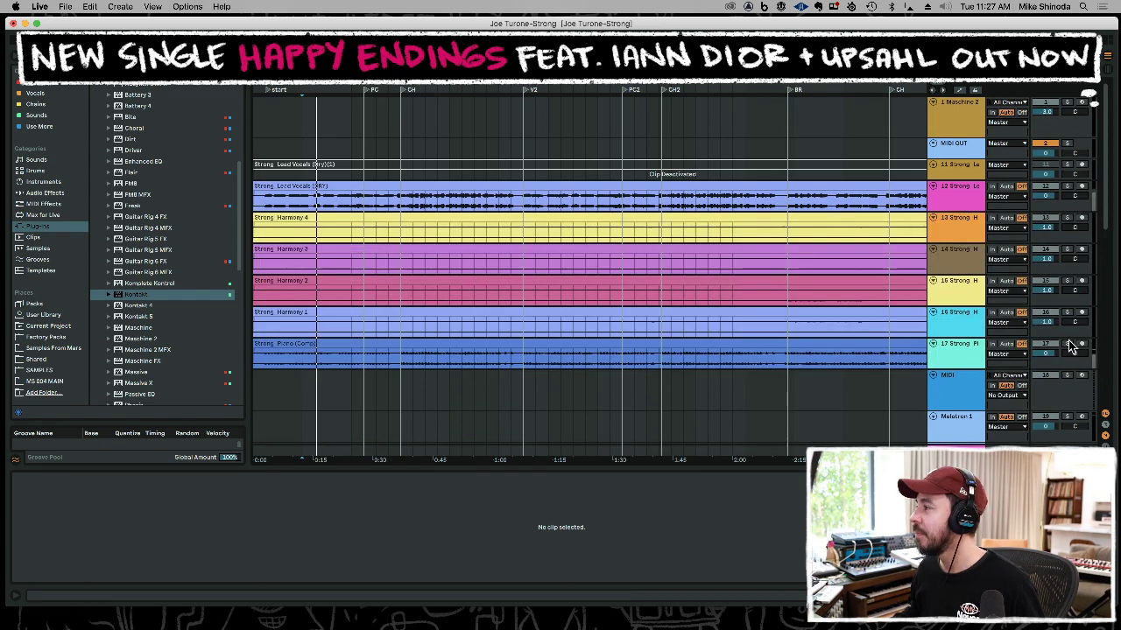
# Play the soloed piano comp from 2.1.1 to hear the opening chords.
pyautogui.scroll(-4, 784, 367)
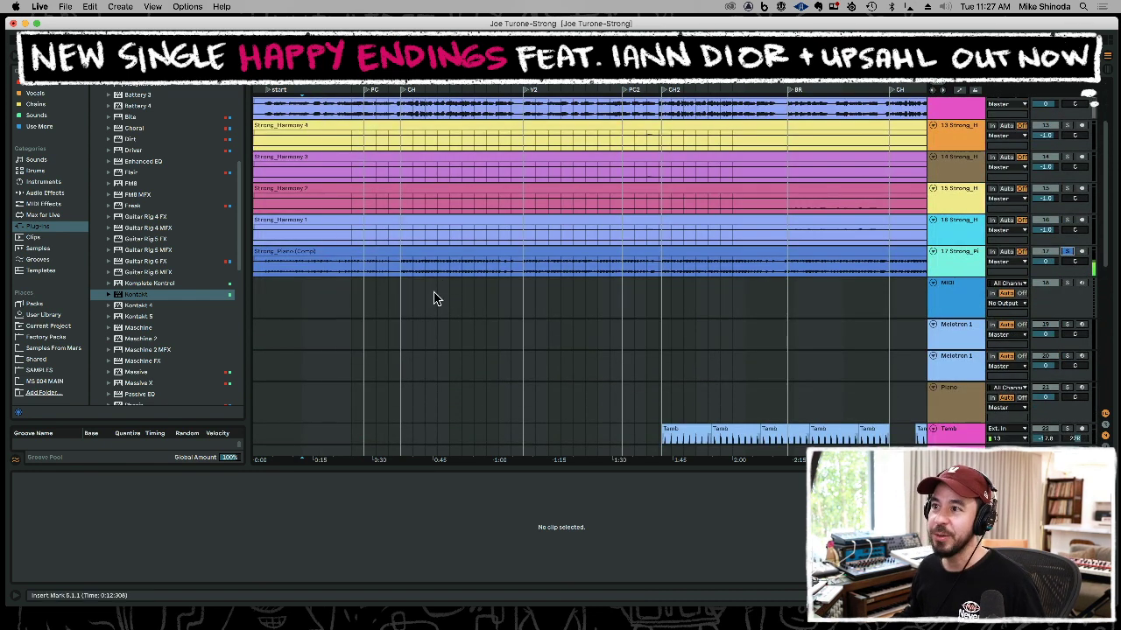
pyautogui.click(265, 331)
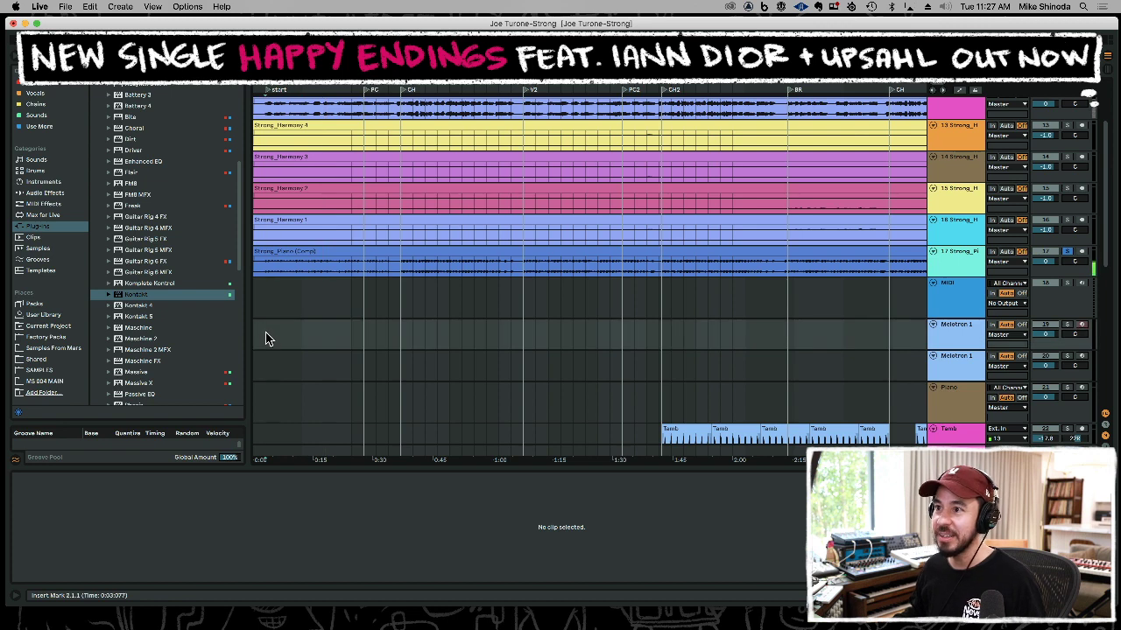
pyautogui.press('+')
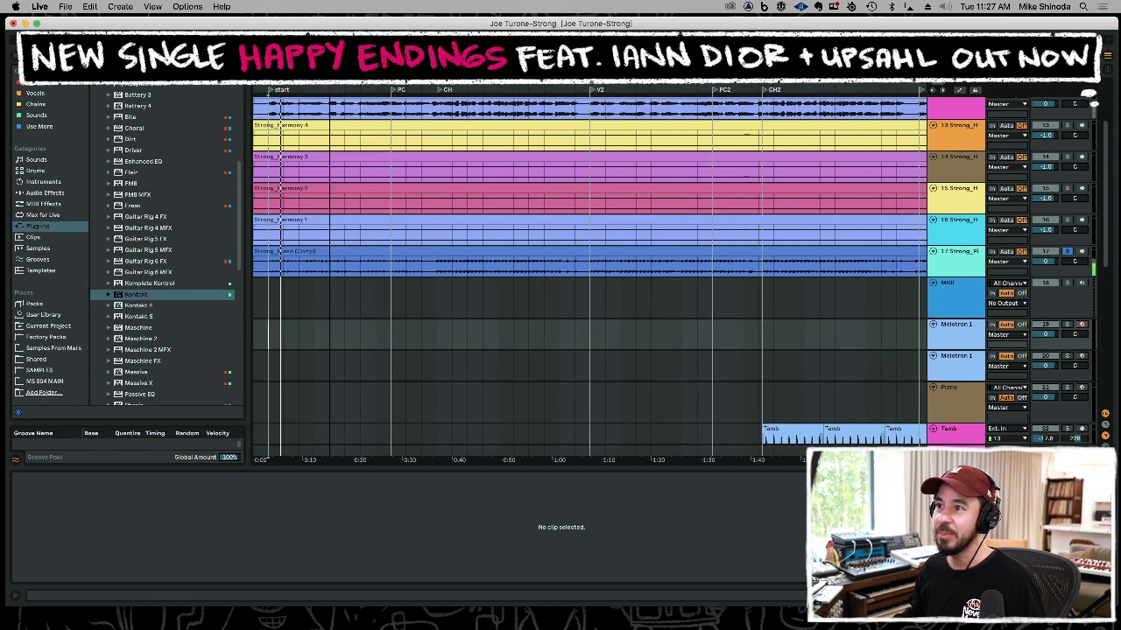
# Try recording a take from the song's start on the MIDI track below the piano comp, and solo that track.
pyautogui.click(256, 303)
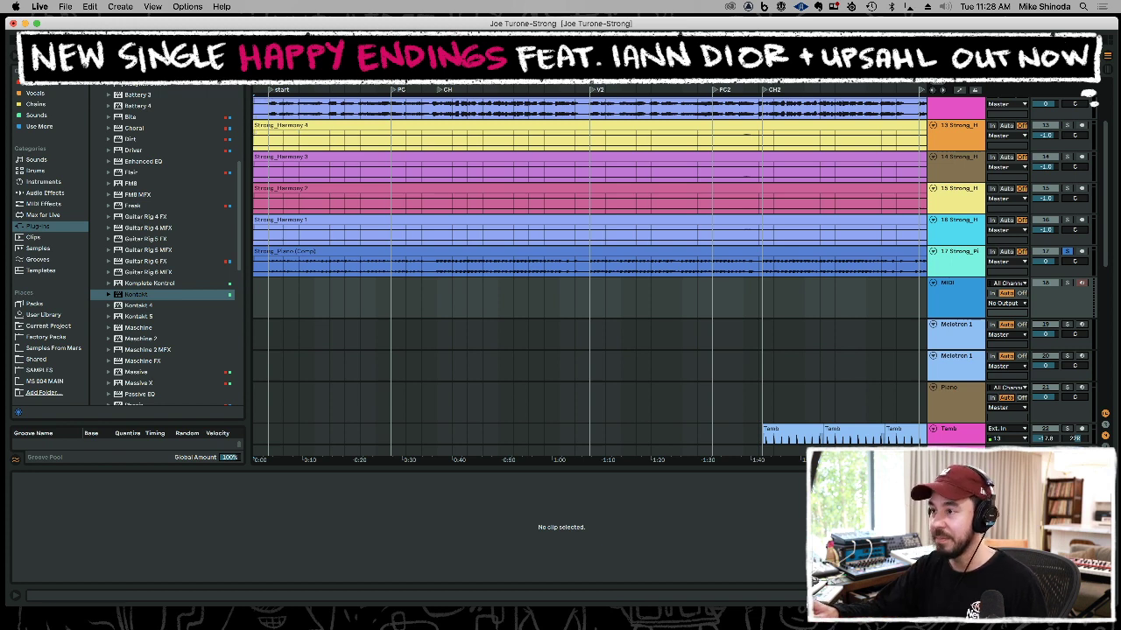
pyautogui.press('F9')
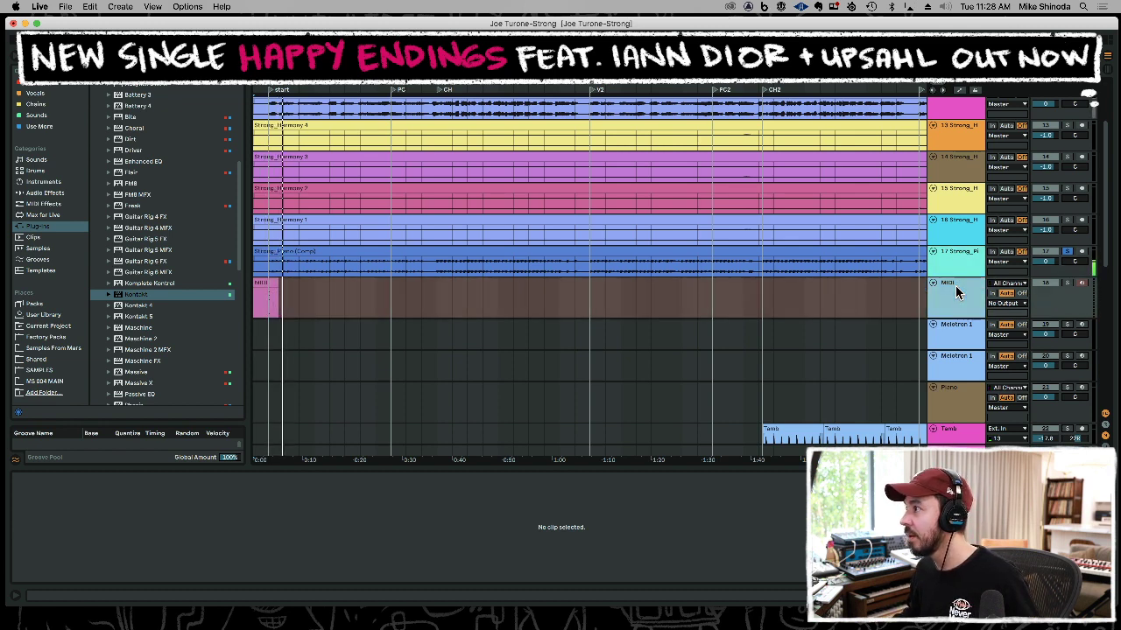
pyautogui.press('space')
pyautogui.click(1070, 284)
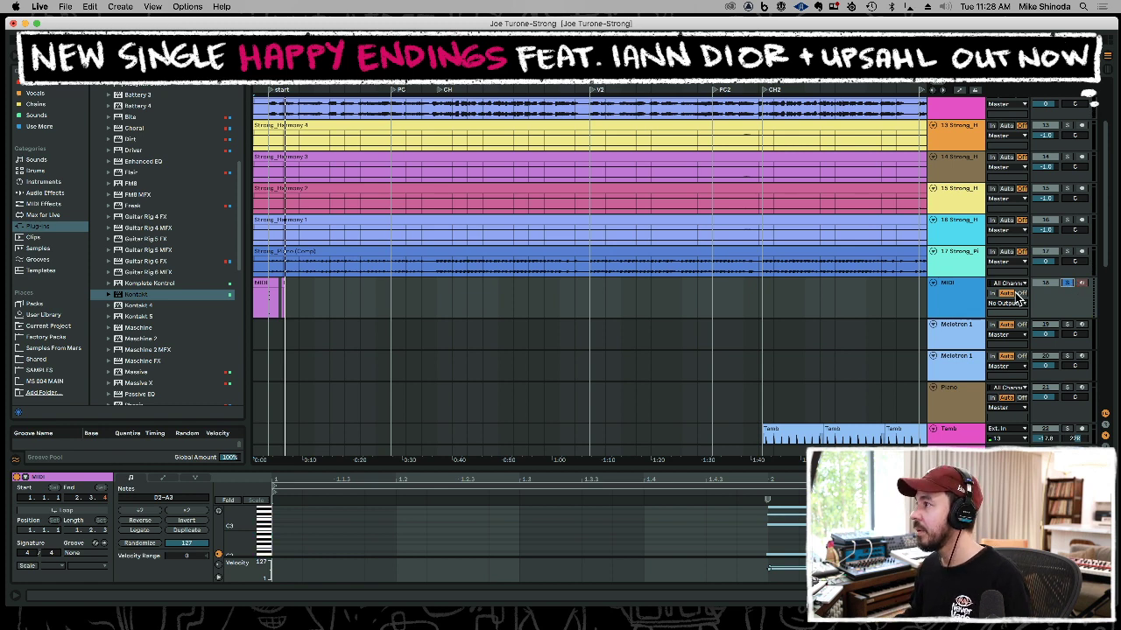
# Move the Piano track directly below the piano comp, solo it, and delete the take on the MIDI track.
pyautogui.moveTo(965, 387); pyautogui.dragTo(979, 289)
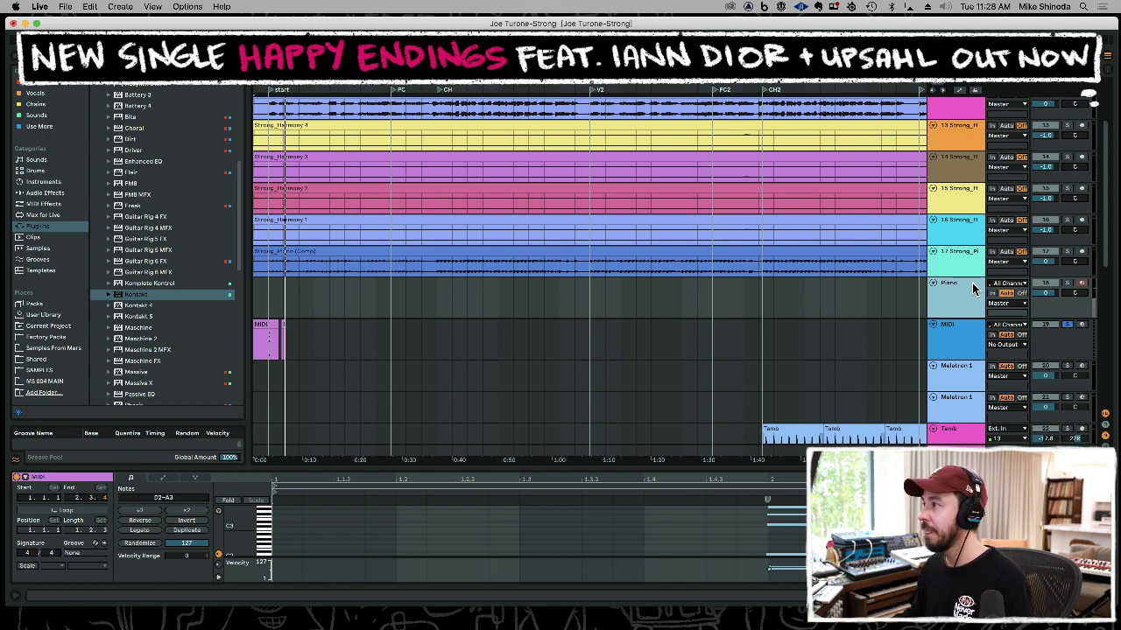
pyautogui.click(1065, 285)
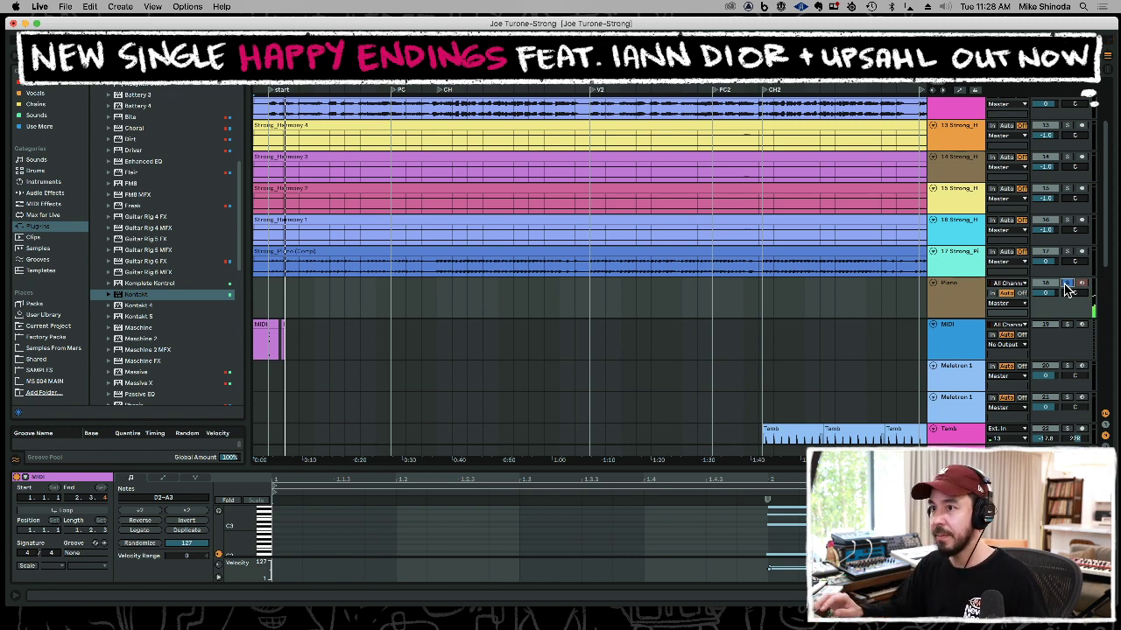
pyautogui.moveTo(341, 338); pyautogui.dragTo(254, 338)
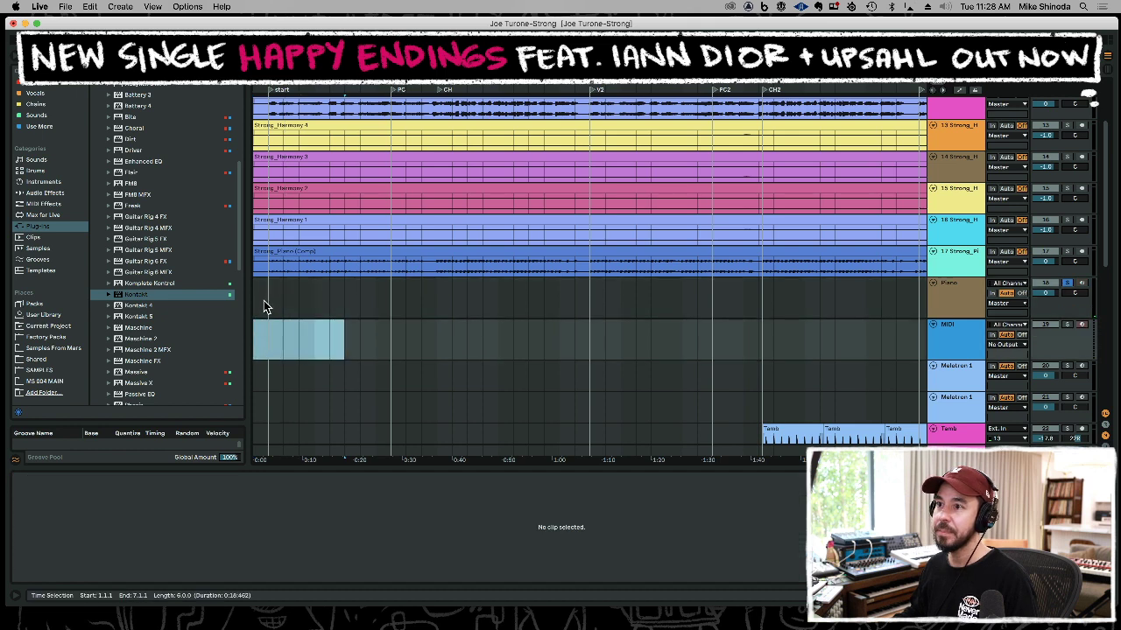
# Record a piano take on the Piano track from 1.1.1 and delete its part after 4.1.1.
pyautogui.click(256, 302)
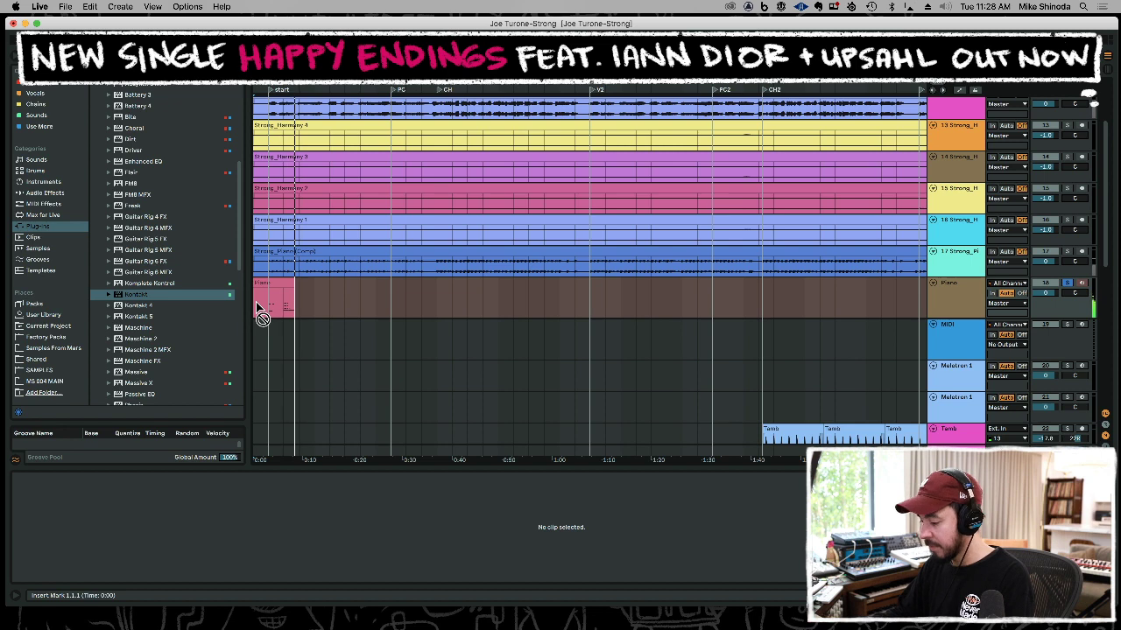
pyautogui.press('space')
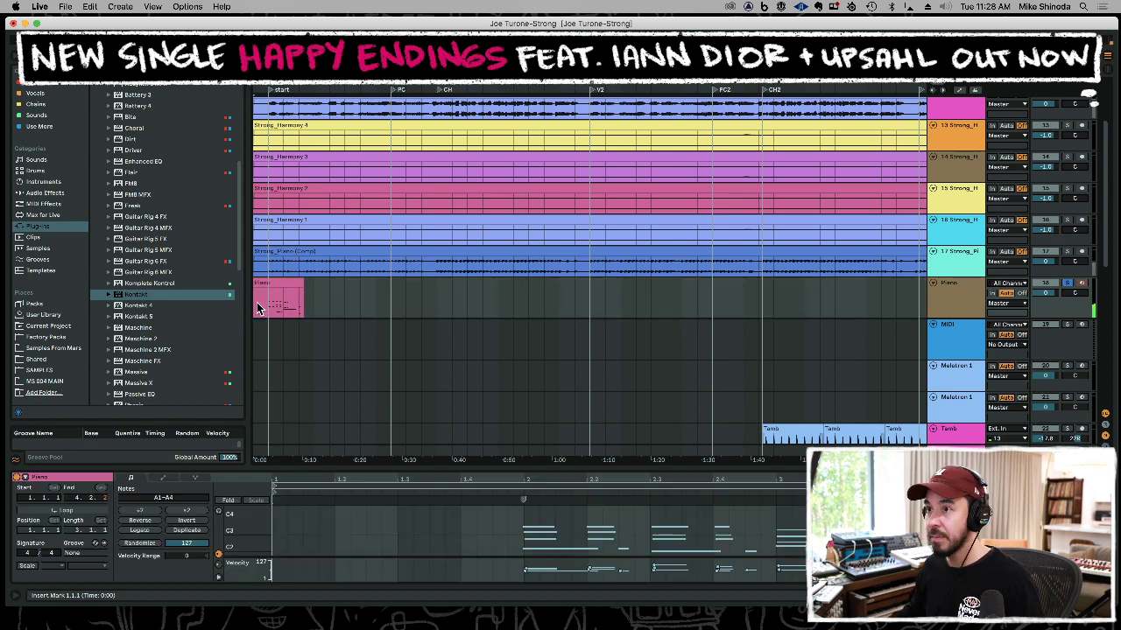
pyautogui.moveTo(300, 304); pyautogui.dragTo(315, 304)
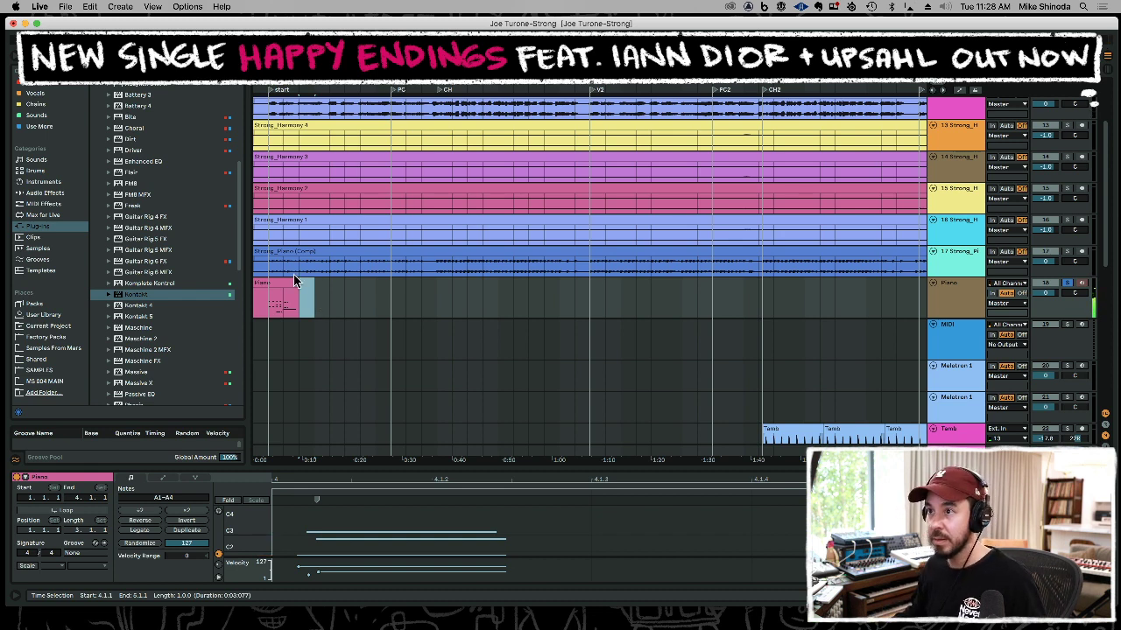
# Try recording a continuation of the piano part from 3.1.1, and undo that take.
pyautogui.click(284, 306)
pyautogui.press('F9')
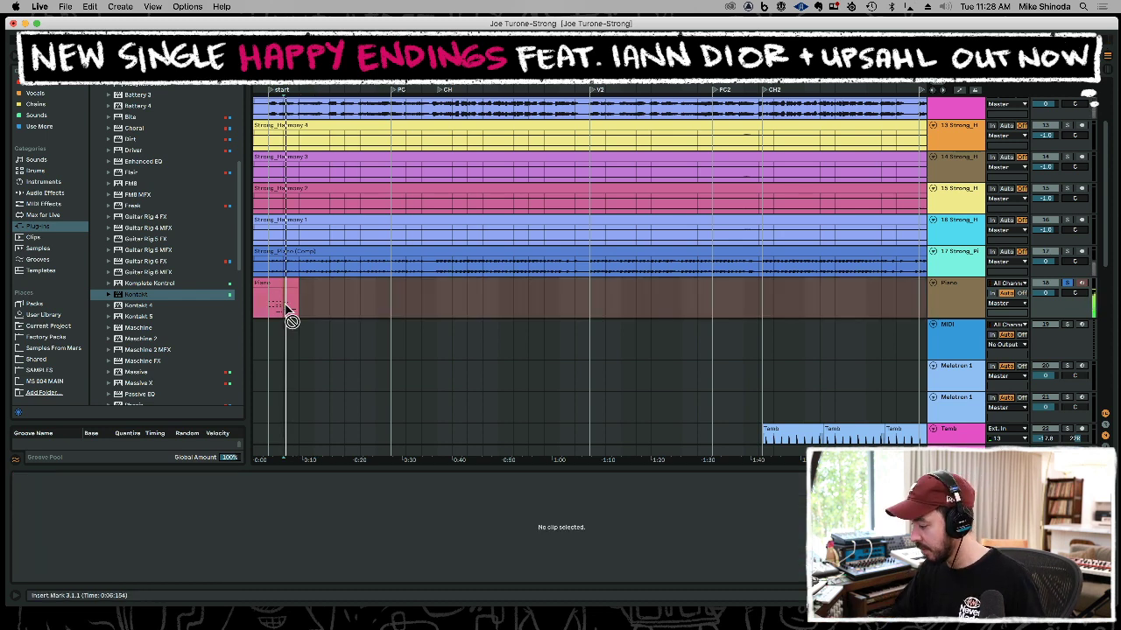
pyautogui.press('space')
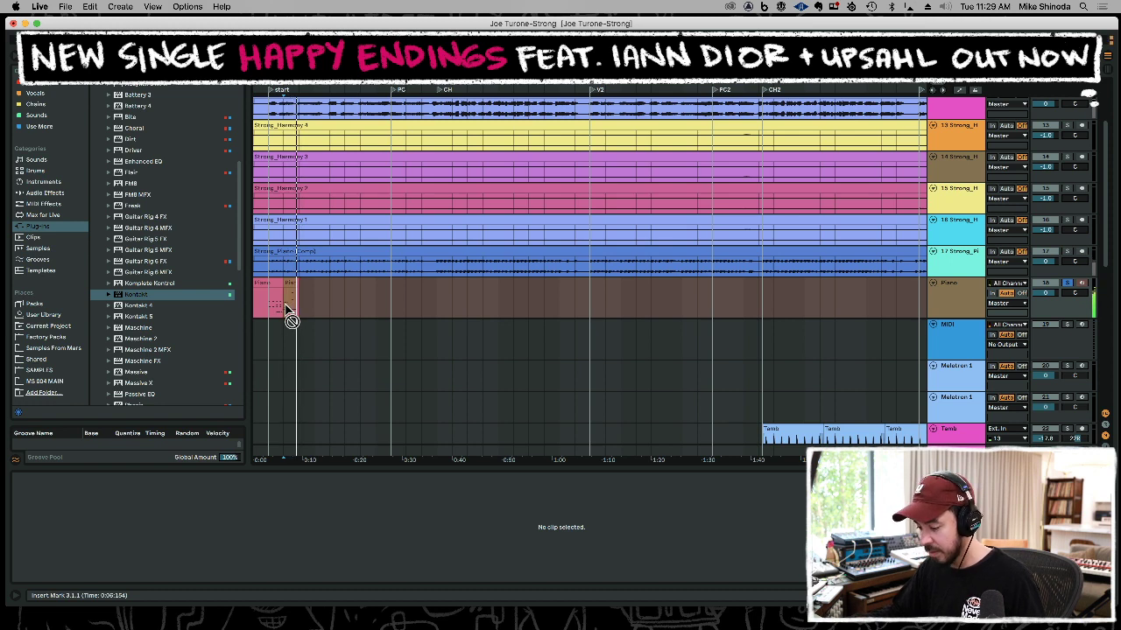
pyautogui.click(286, 306)
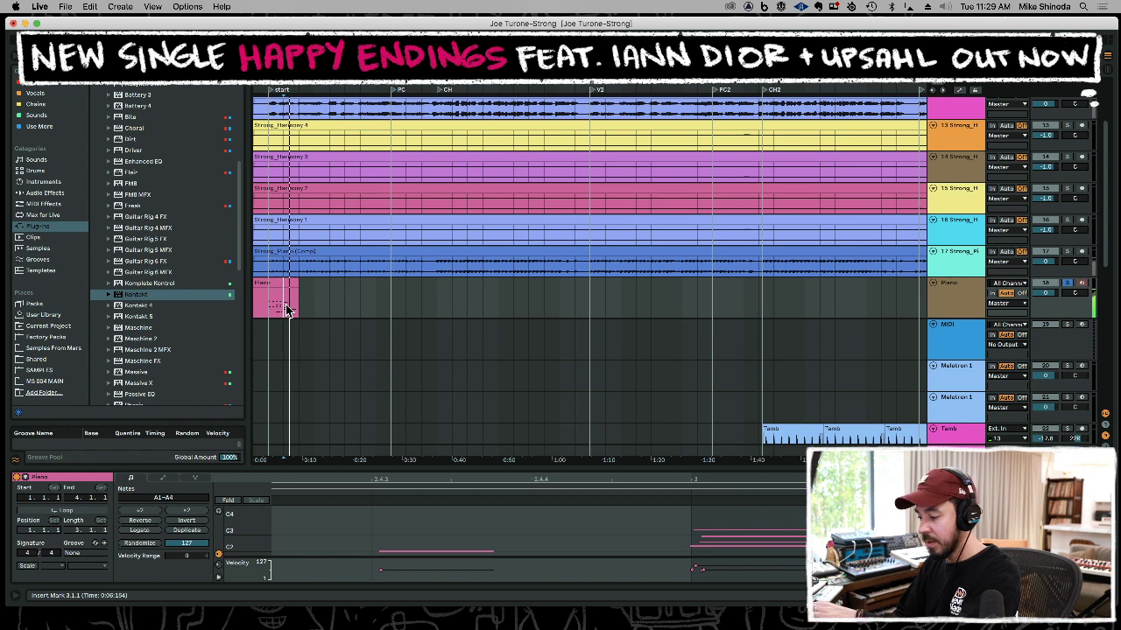
# Record the continuation of the piano part from 3.1.1 and consolidate both piano clips into one.
pyautogui.click(287, 311)
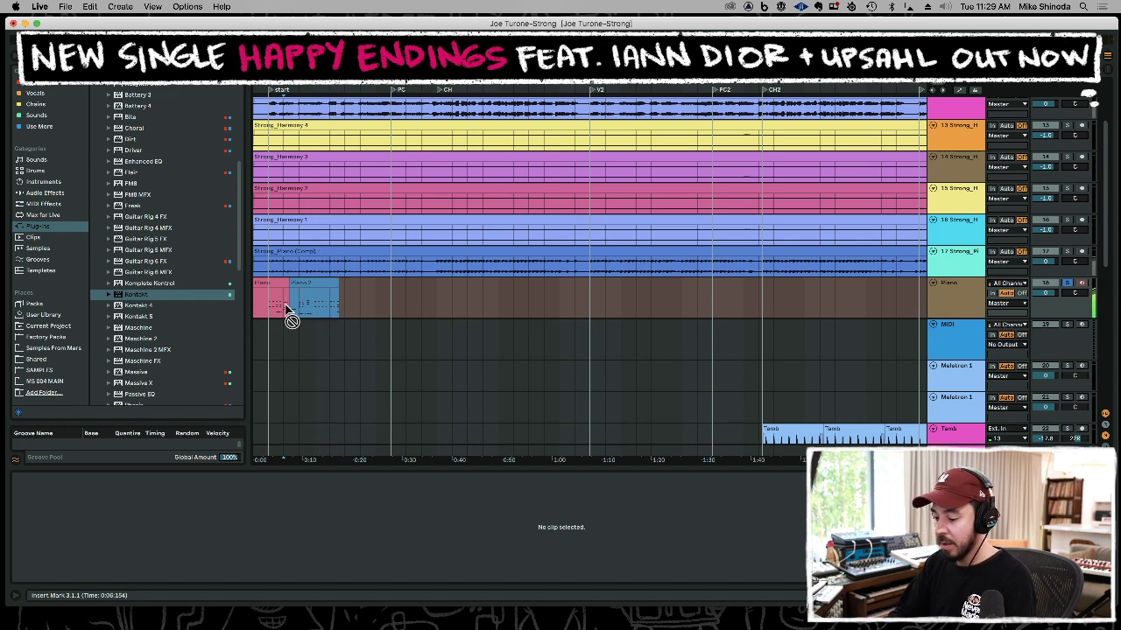
pyautogui.press('space')
pyautogui.click(286, 308)
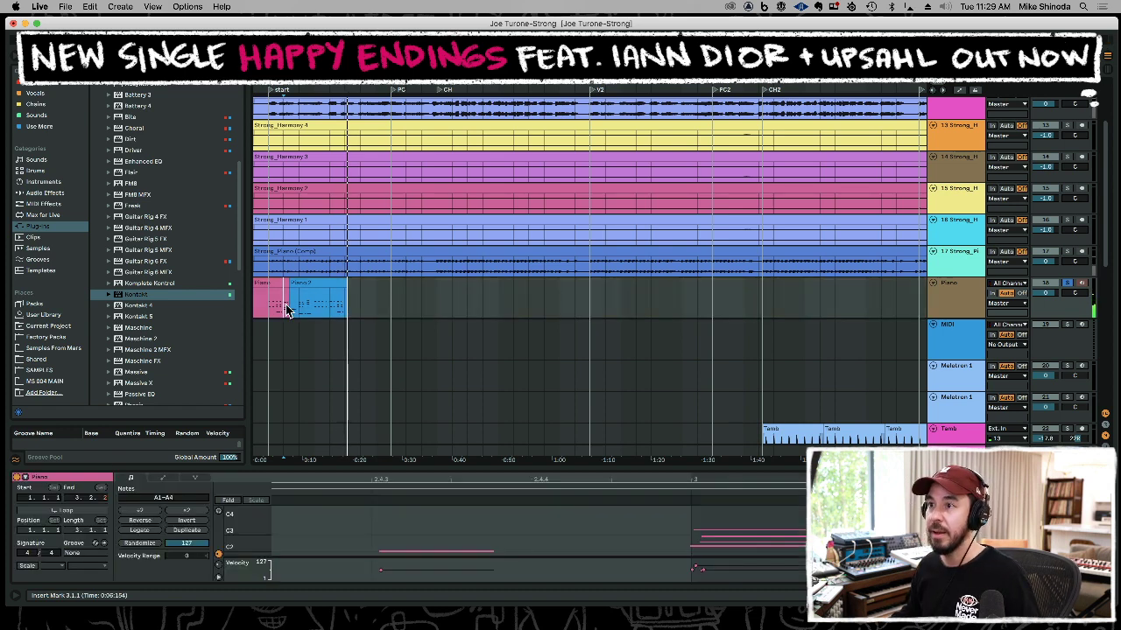
pyautogui.keyDown('shift'); pyautogui.click(296, 287); pyautogui.keyUp('shift')
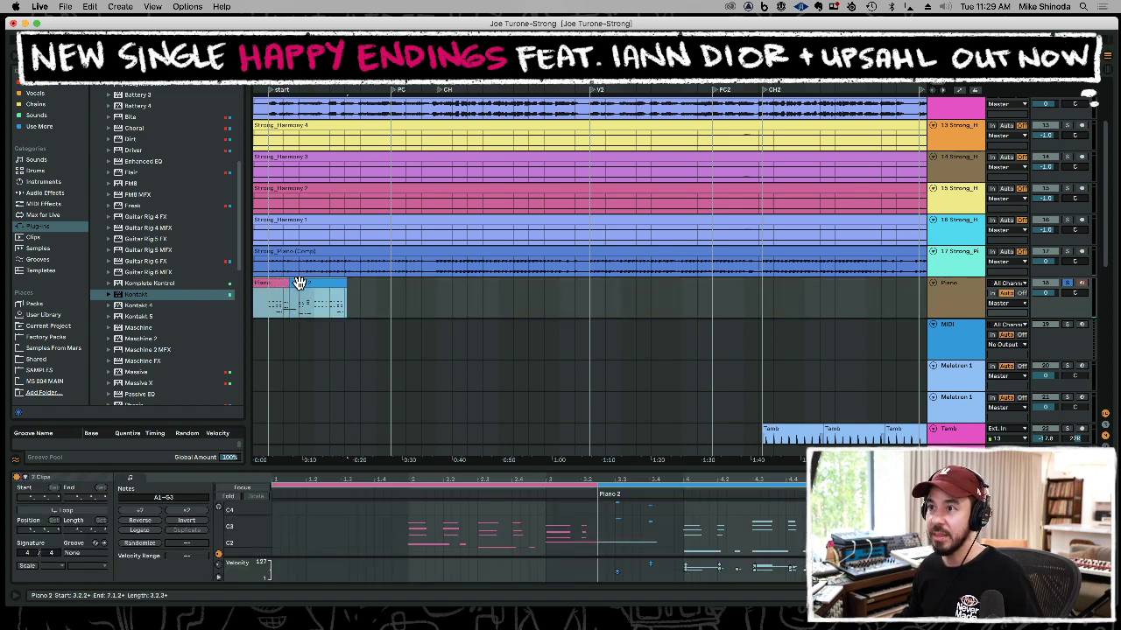
pyautogui.press('super+j')
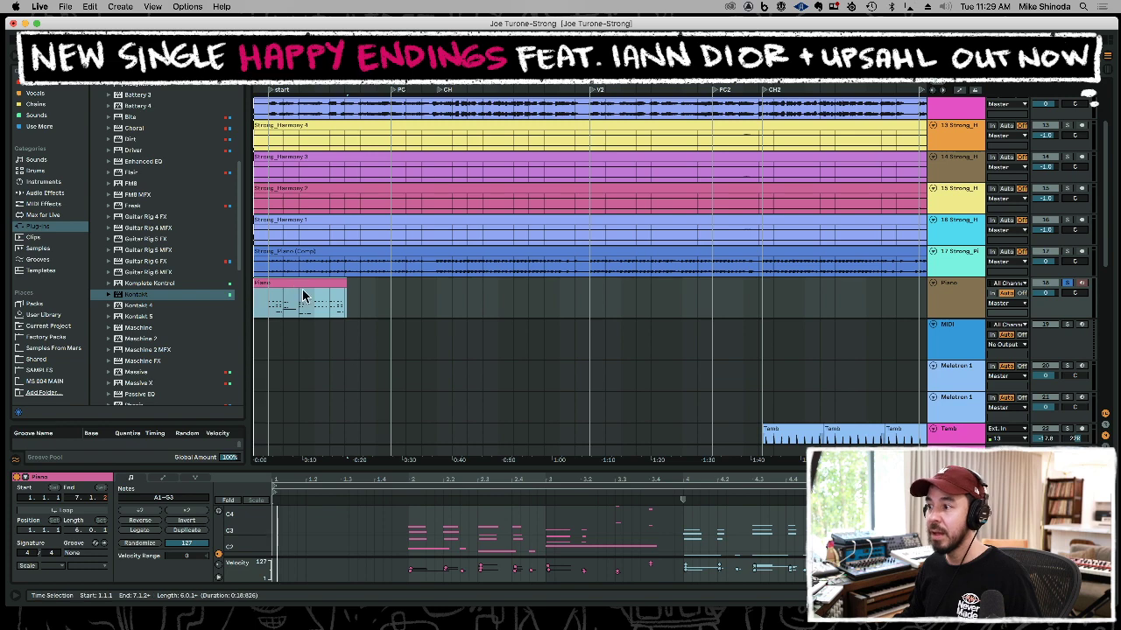
# Display the Piano clip's MIDI controller envelope for 64 Hold Pedal in an enlarged clip editor.
pyautogui.moveTo(482, 469); pyautogui.dragTo(483, 321)
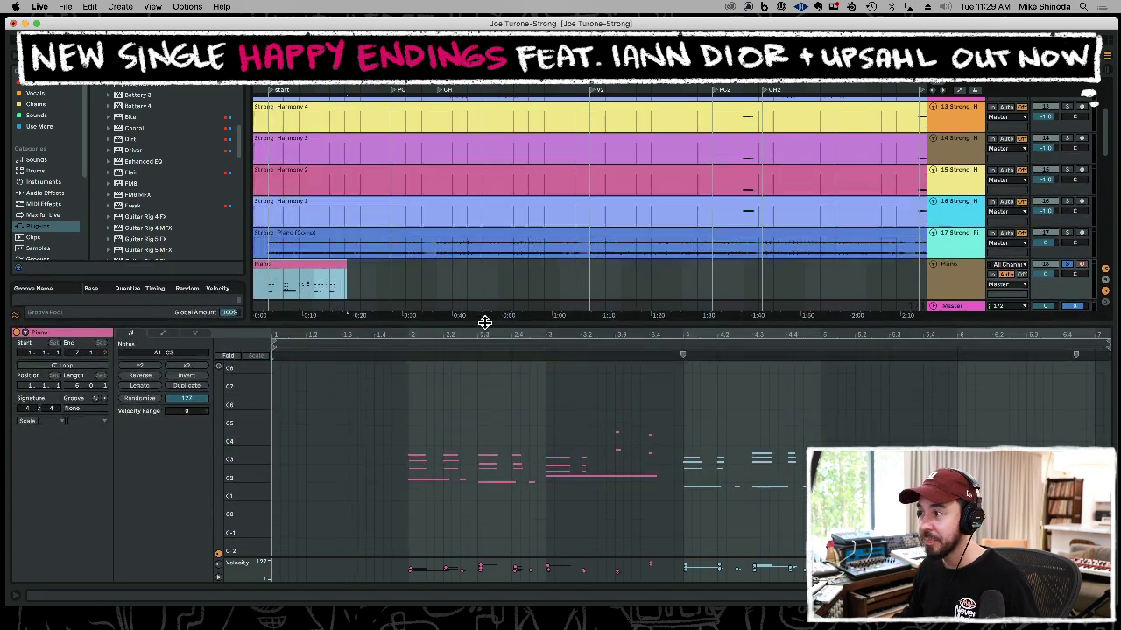
pyautogui.click(164, 334)
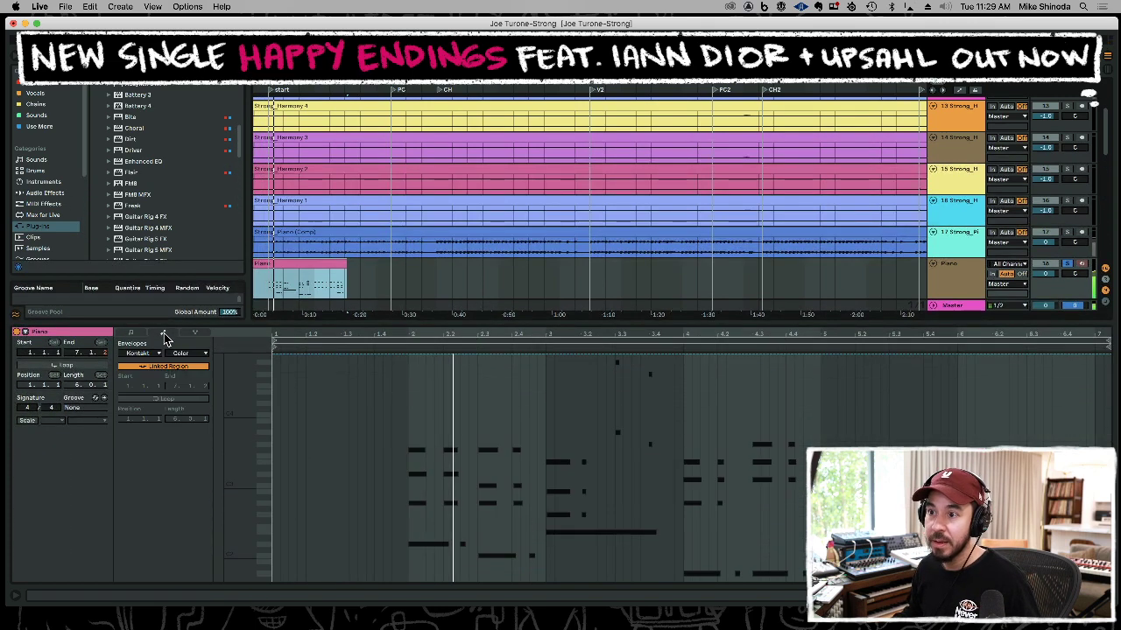
pyautogui.click(194, 335)
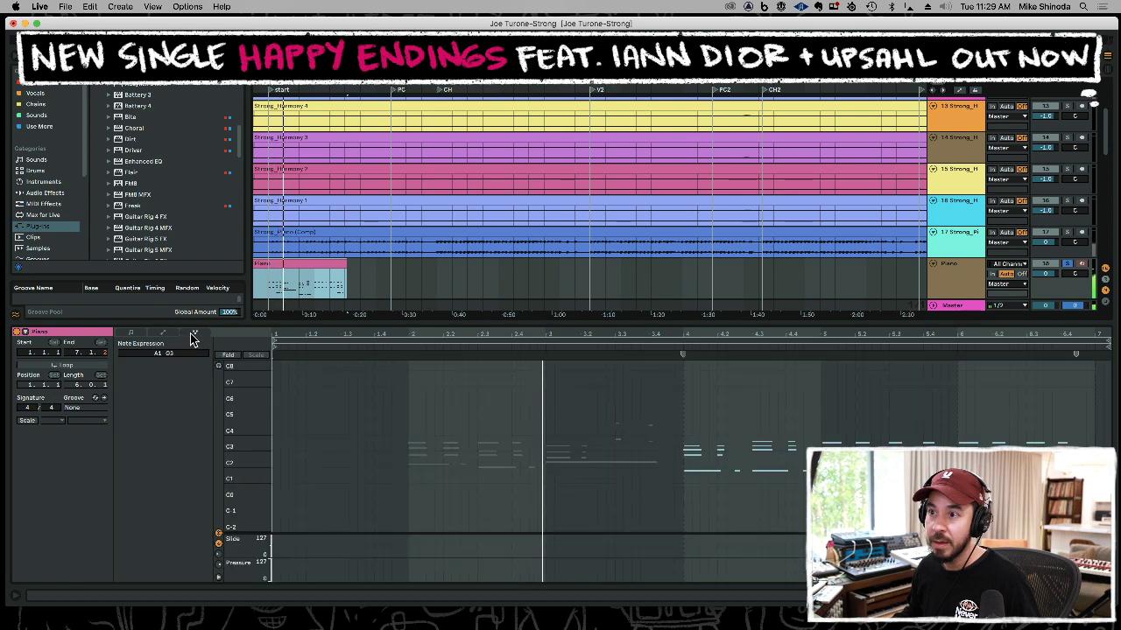
pyautogui.click(132, 333)
pyautogui.click(164, 335)
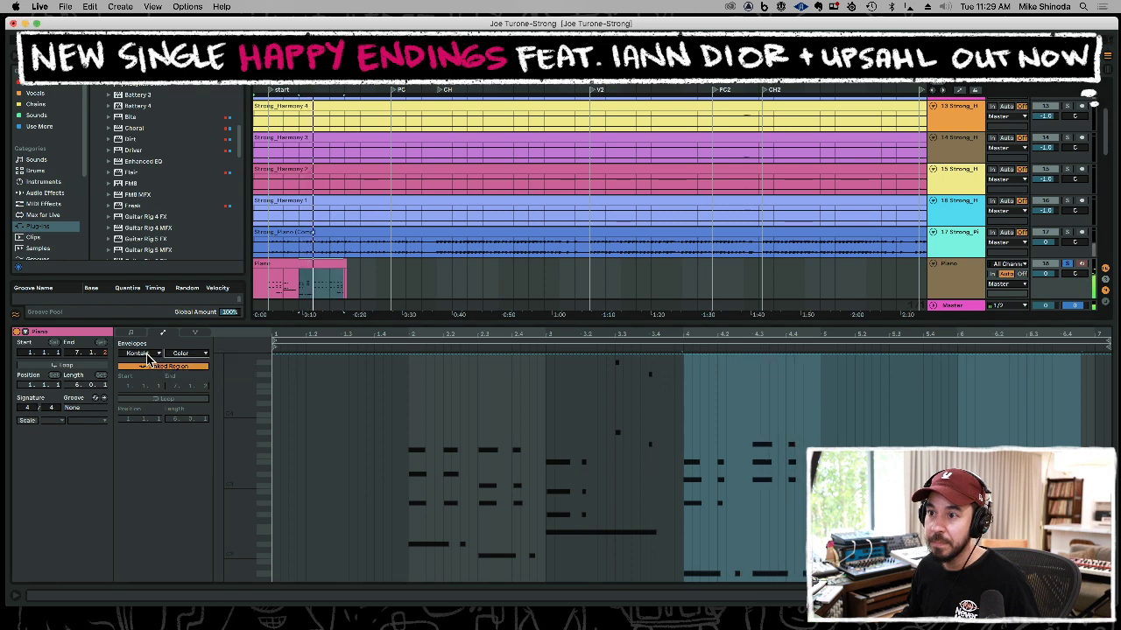
pyautogui.click(149, 355)
pyautogui.click(145, 362)
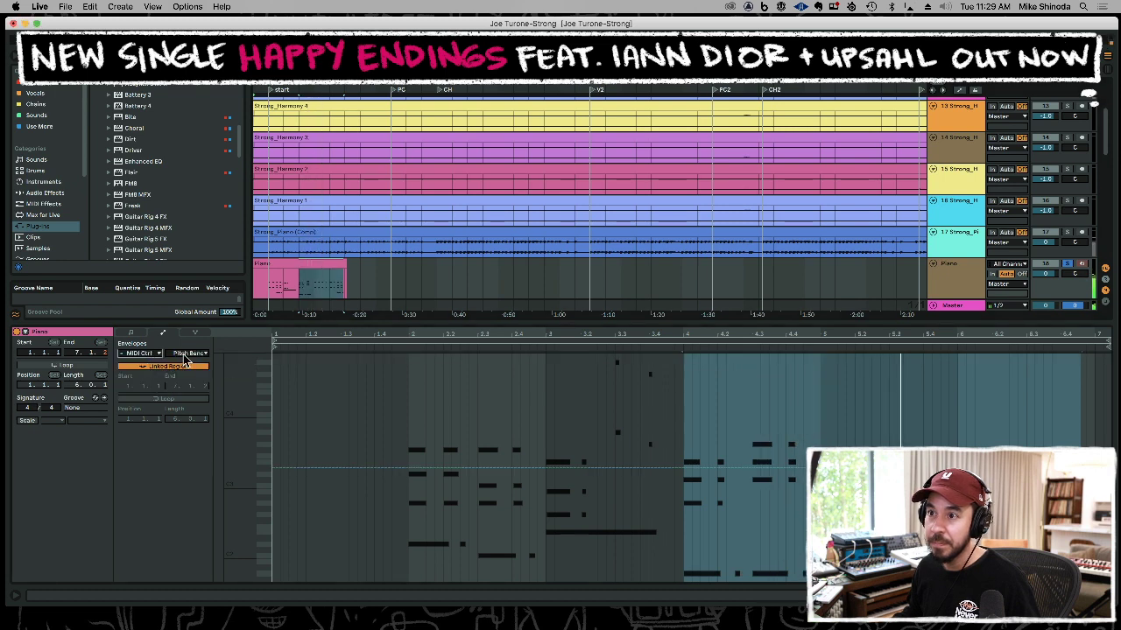
pyautogui.click(185, 354)
pyautogui.scroll(-15, 188, 333)
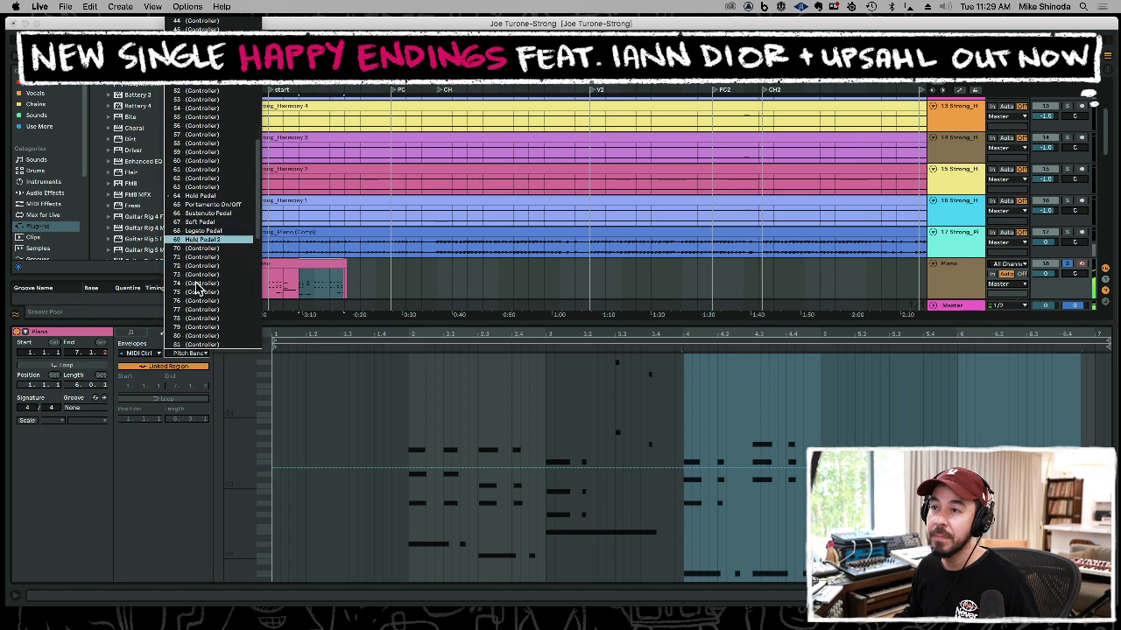
pyautogui.scroll(6, 200, 289)
pyautogui.click(210, 180)
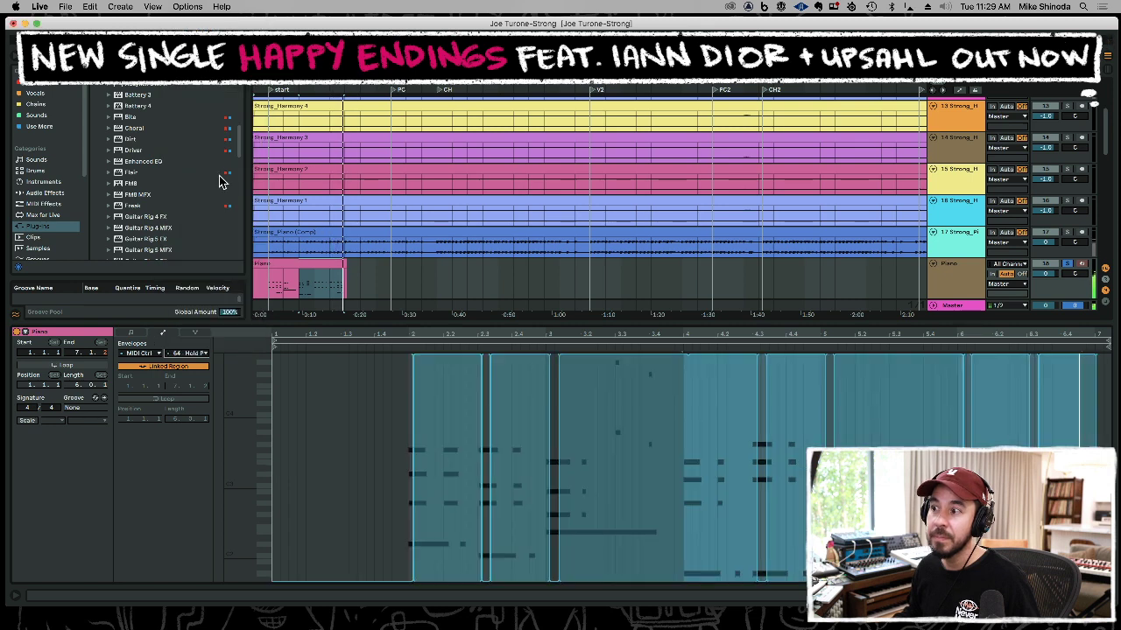
# Duplicate the Piano part from 2.1.1 to 6.1.1 directly after itself and play across the join.
pyautogui.moveTo(269, 293); pyautogui.dragTo(326, 289)
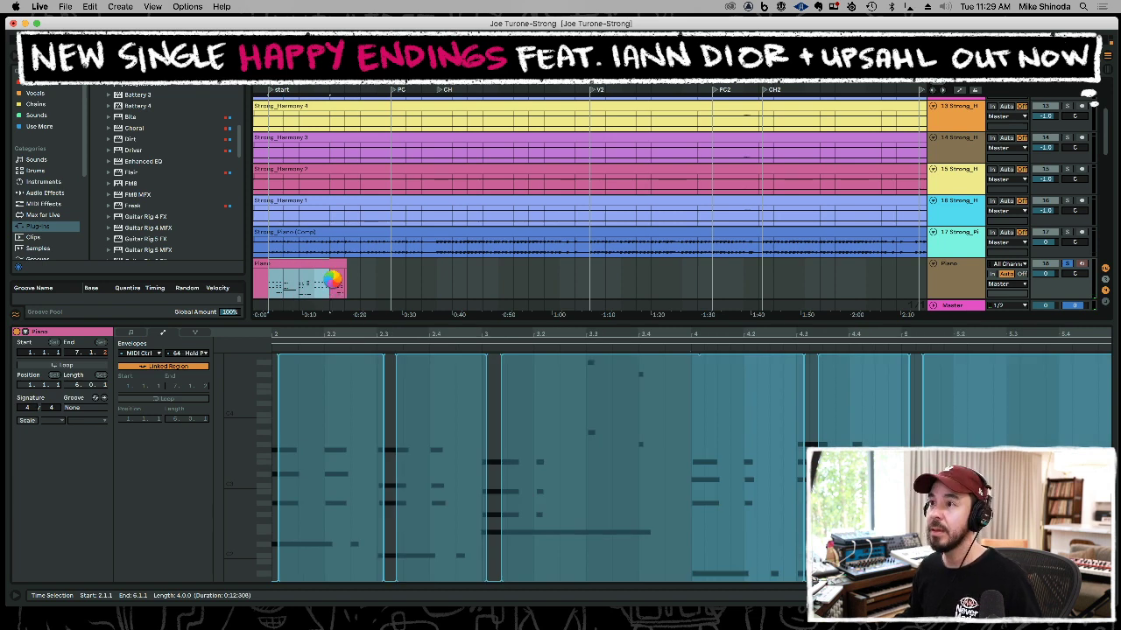
pyautogui.press('super+d')
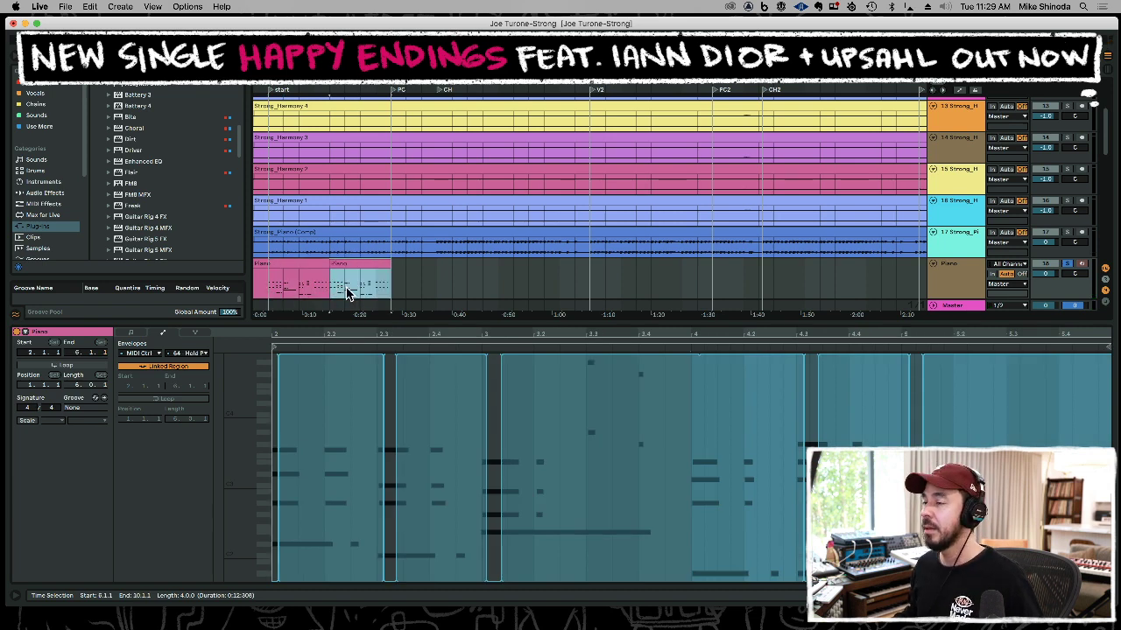
pyautogui.click(325, 289)
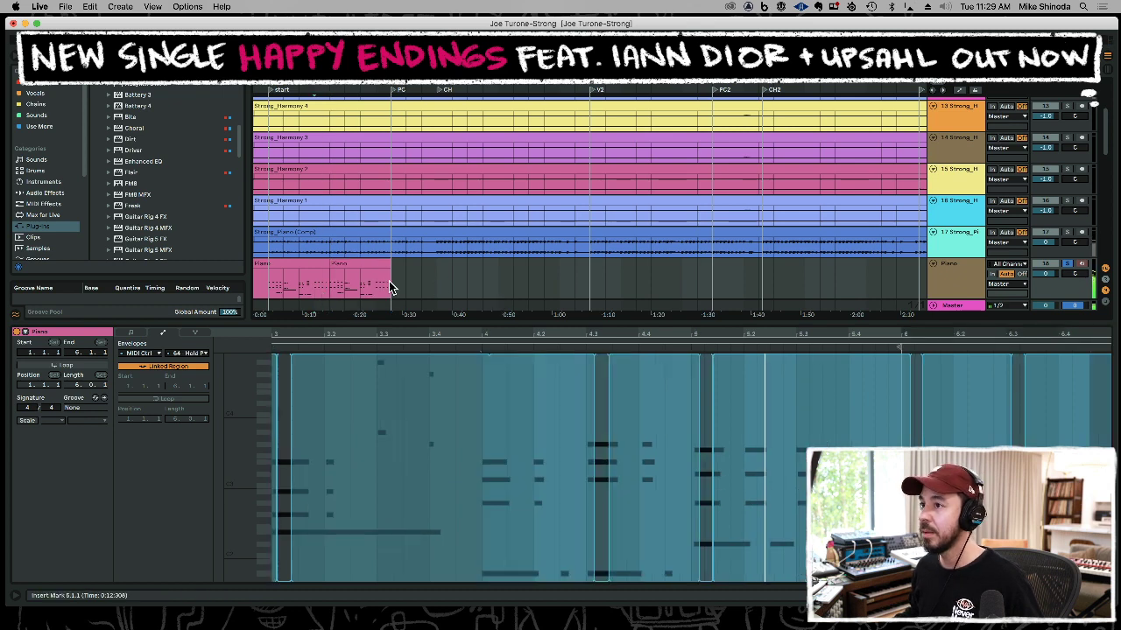
# Extend the start of the duplicated Piano clip one sixteenth earlier, to 5.4.4.
pyautogui.click(363, 264)
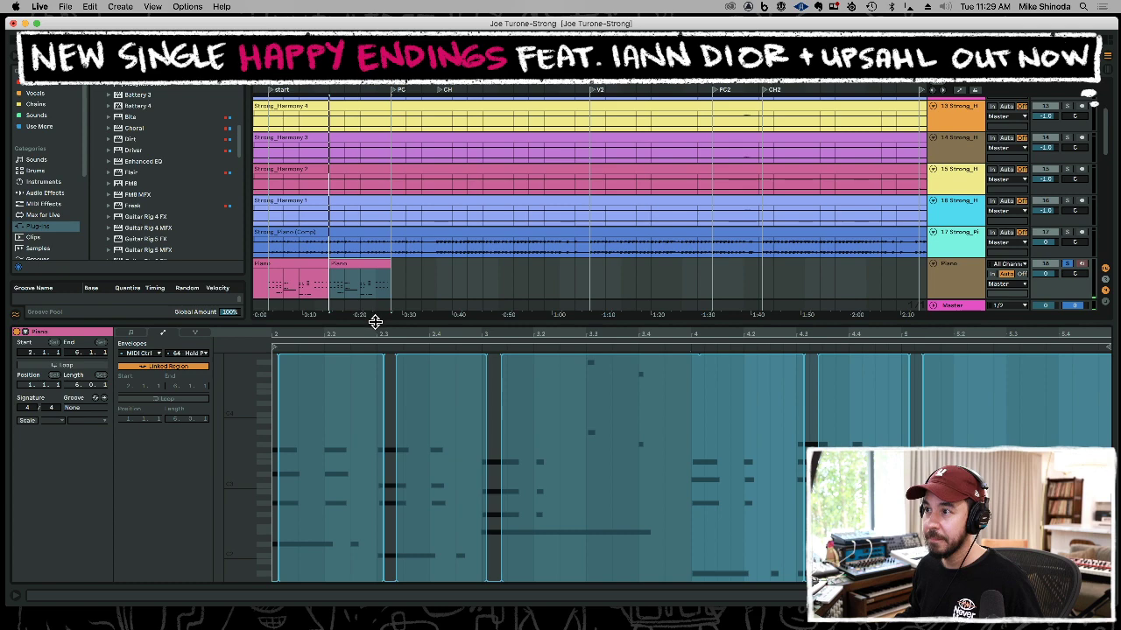
pyautogui.moveTo(375, 322); pyautogui.dragTo(382, 407)
pyautogui.moveTo(359, 78); pyautogui.dragTo(370, 266)
pyautogui.press('space')
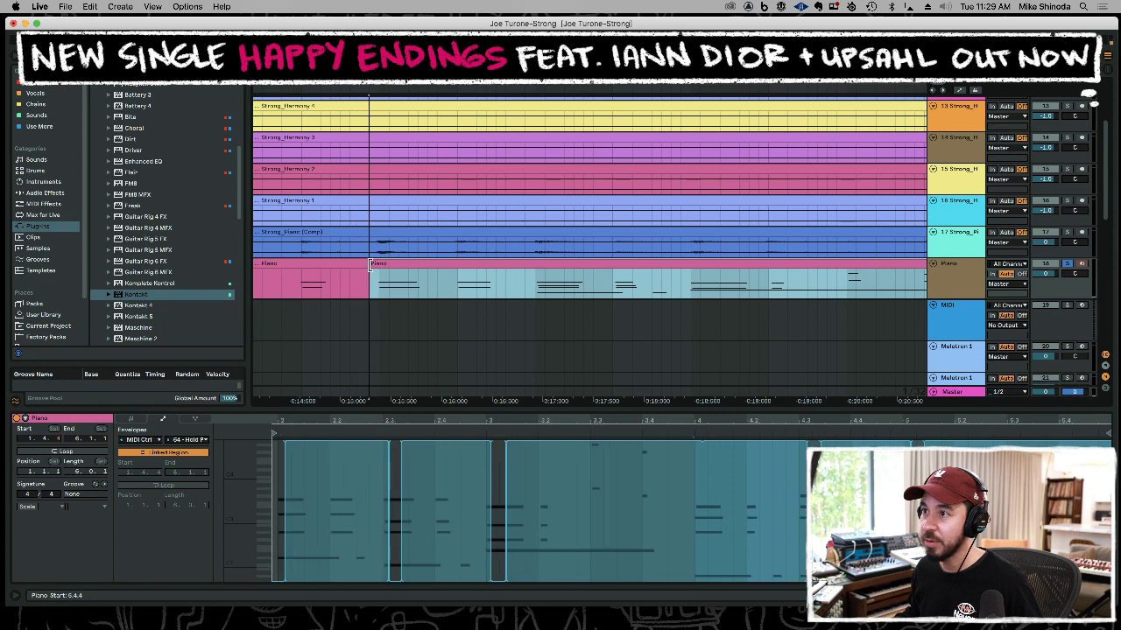
# Play back the end of the first Piano clip and the transition into its copy.
pyautogui.click(339, 290)
pyautogui.press('space')
pyautogui.press('space')
pyautogui.click(281, 287)
pyautogui.press('space')
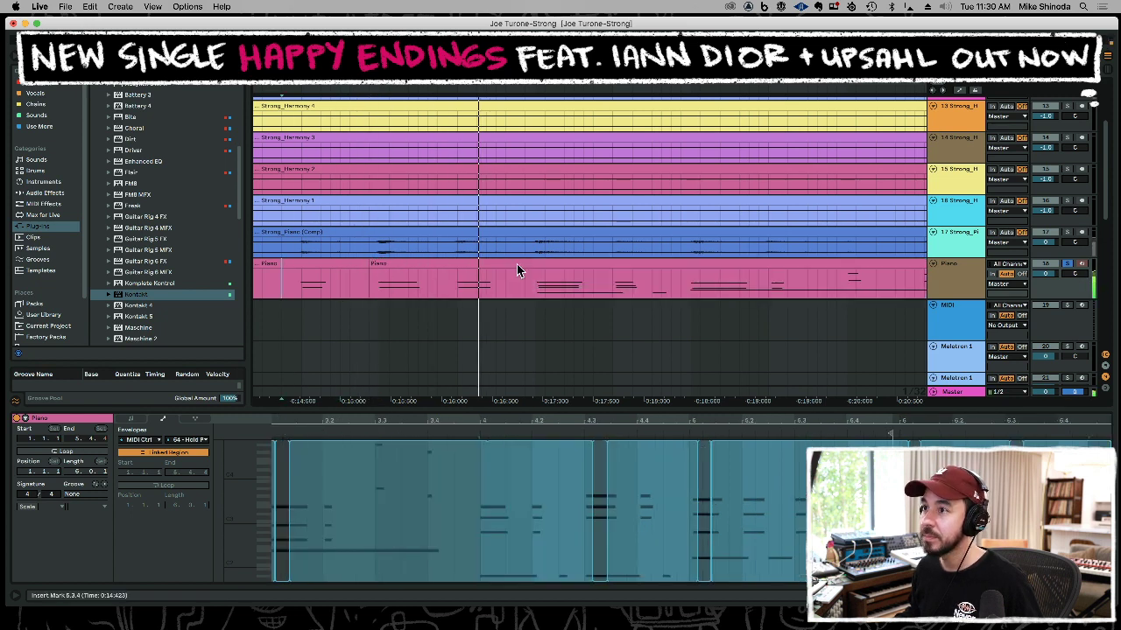
# Copy the first Piano clip's held-pedal envelope from 2.1.3 to 2.2.3, paste it at 1.3.1 and duplicate it up to bar 2.
pyautogui.click(348, 266)
pyautogui.press('space')
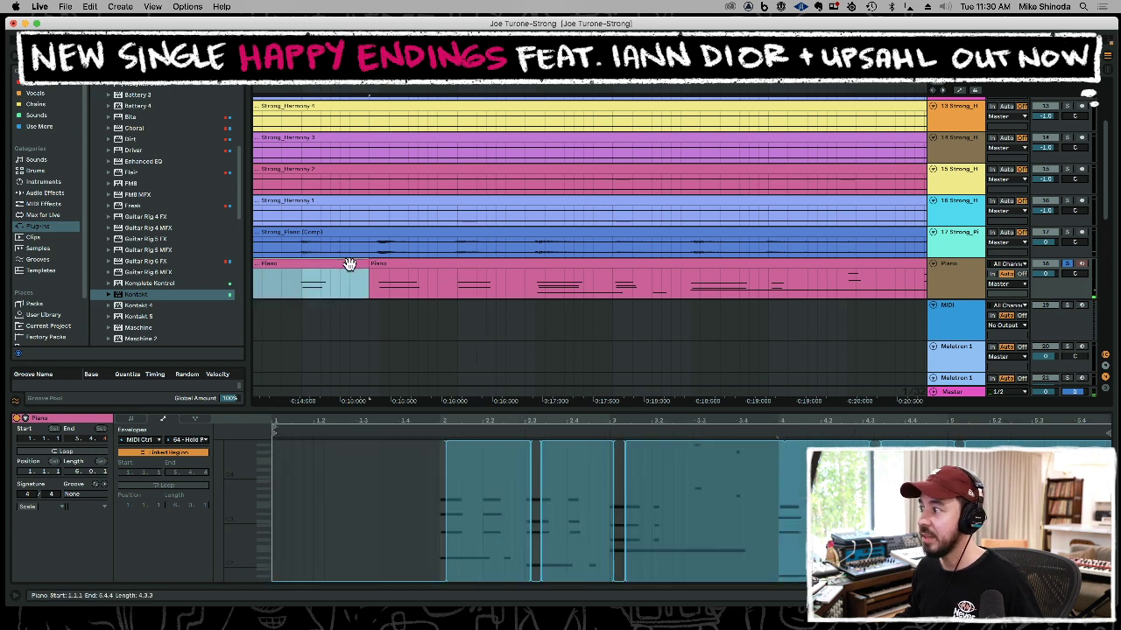
pyautogui.click(470, 452)
pyautogui.click(363, 272)
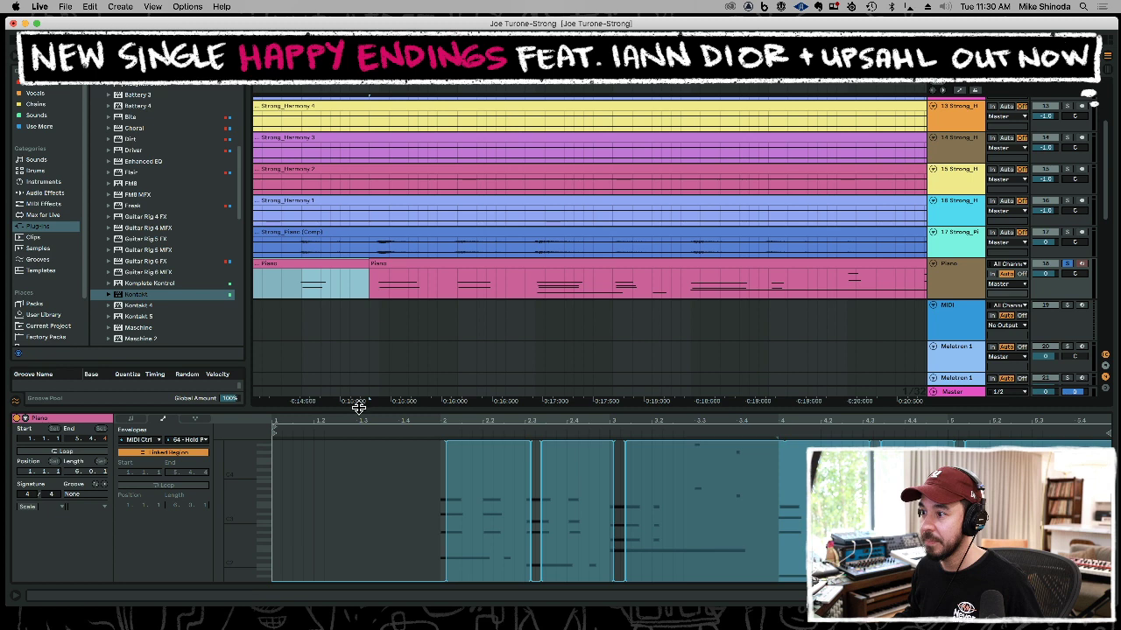
pyautogui.moveTo(462, 489); pyautogui.dragTo(504, 492)
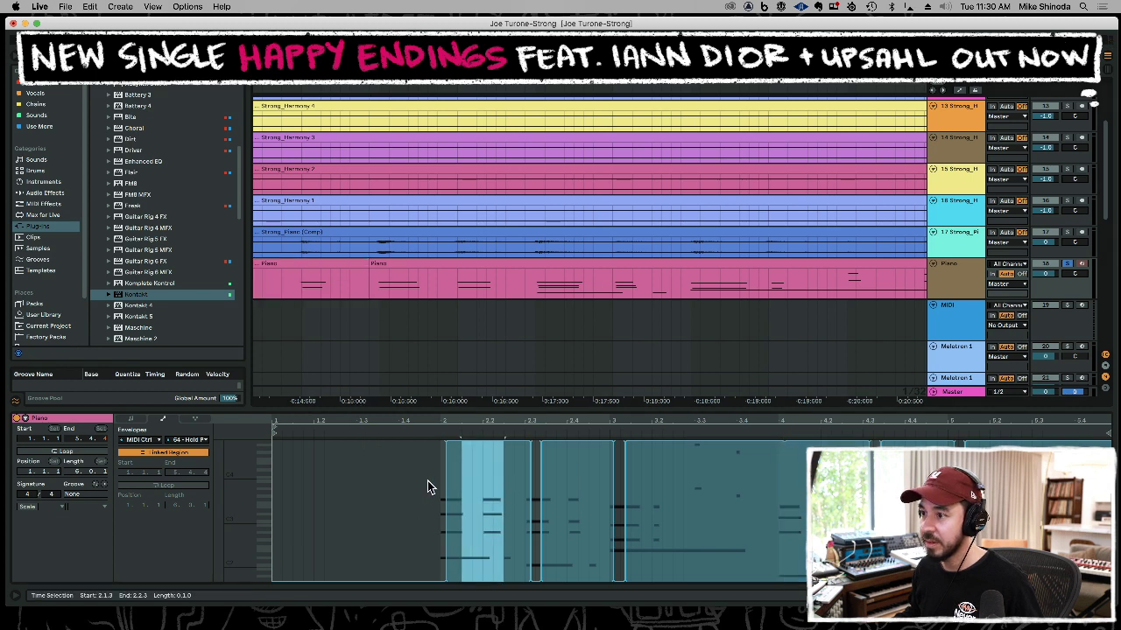
pyautogui.click(356, 497)
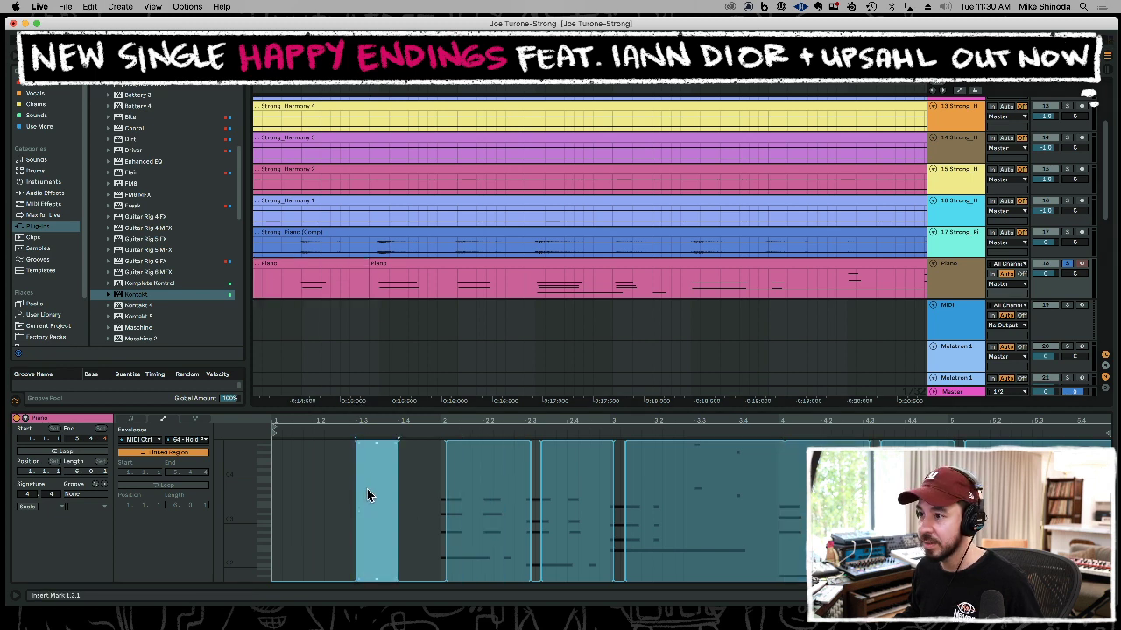
pyautogui.press('super+d')
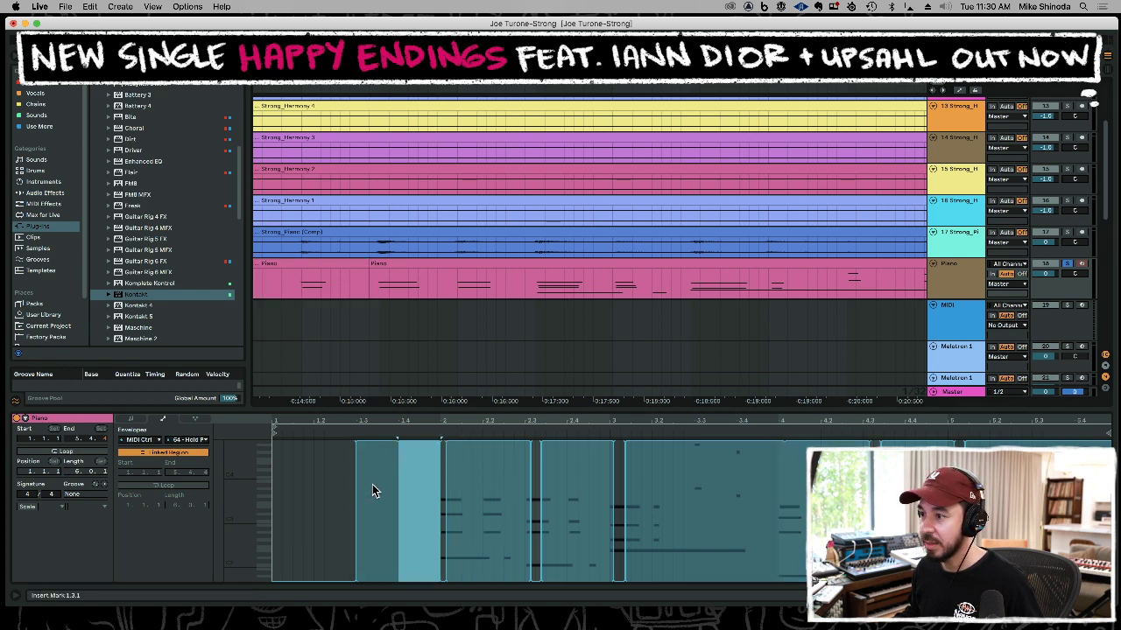
# Listen again to the join between the two Piano clips and inspect the first clip's pedal envelope.
pyautogui.click(349, 279)
pyautogui.press('space')
pyautogui.press('space')
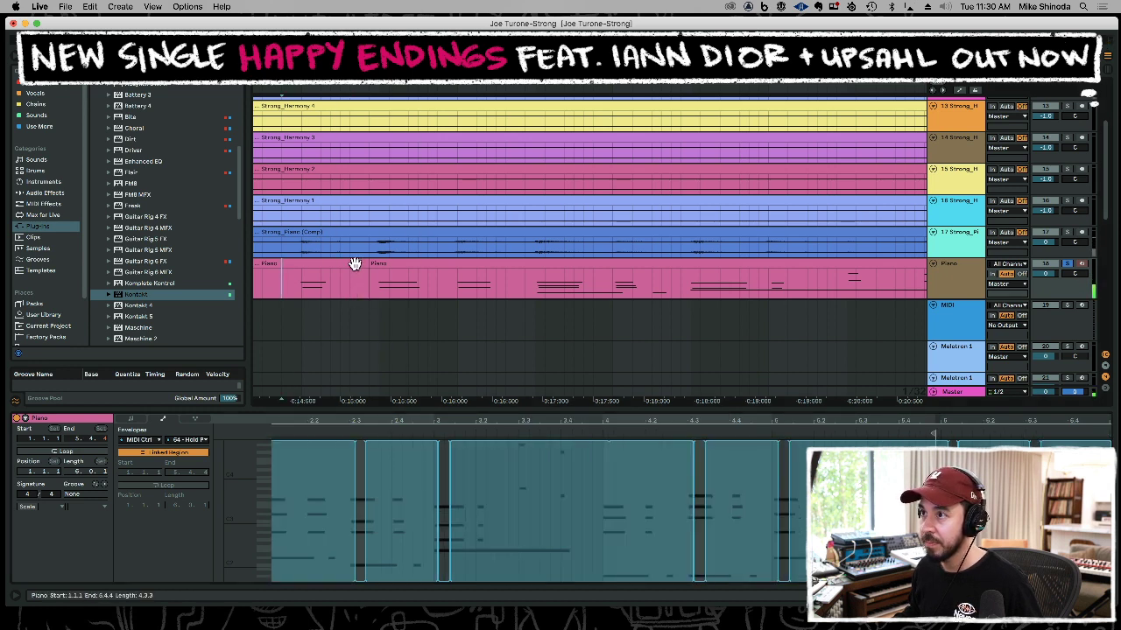
pyautogui.click(355, 263)
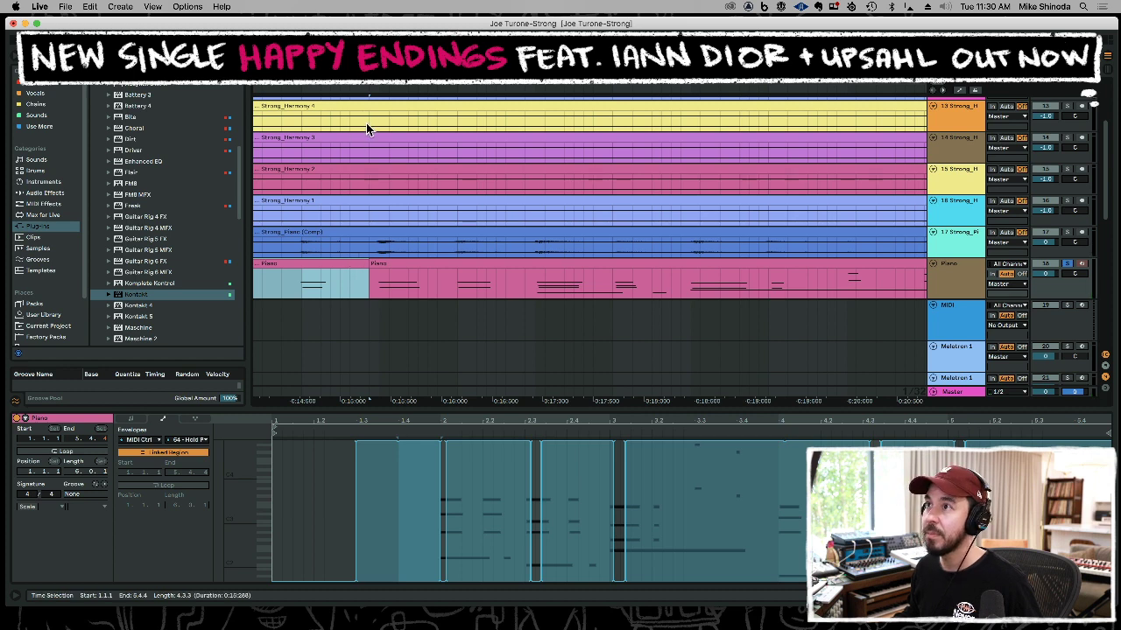
# Quantize the opening chord of the second Piano clip and move the boundary between the two clips to 6.1.1.
pyautogui.click(384, 266)
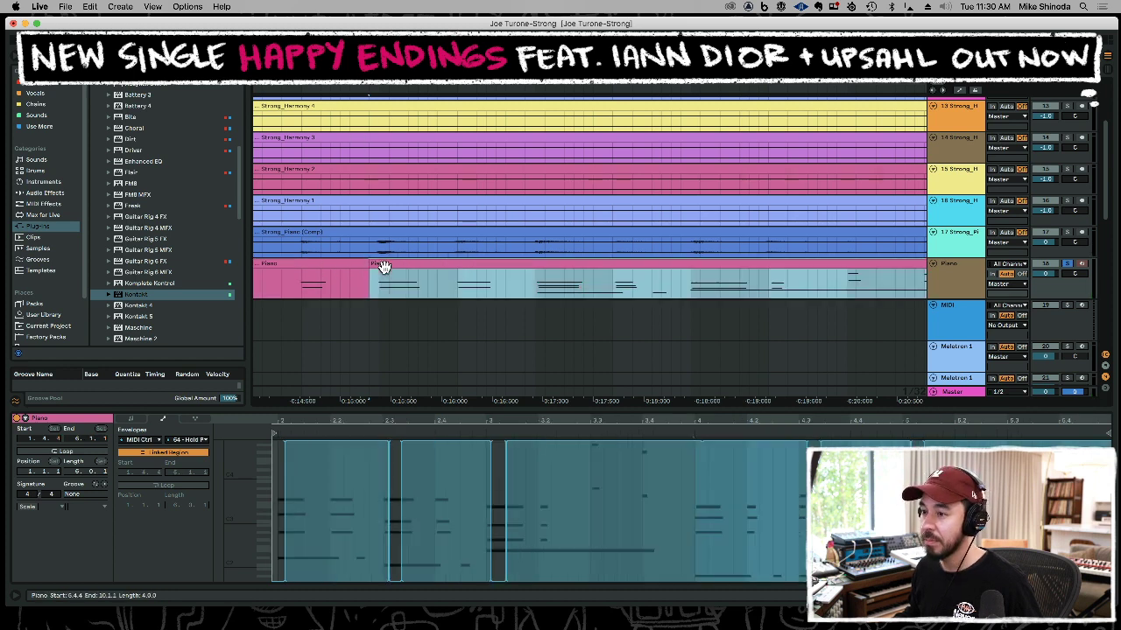
pyautogui.click(133, 420)
pyautogui.moveTo(285, 484); pyautogui.dragTo(300, 523)
pyautogui.press('super+u')
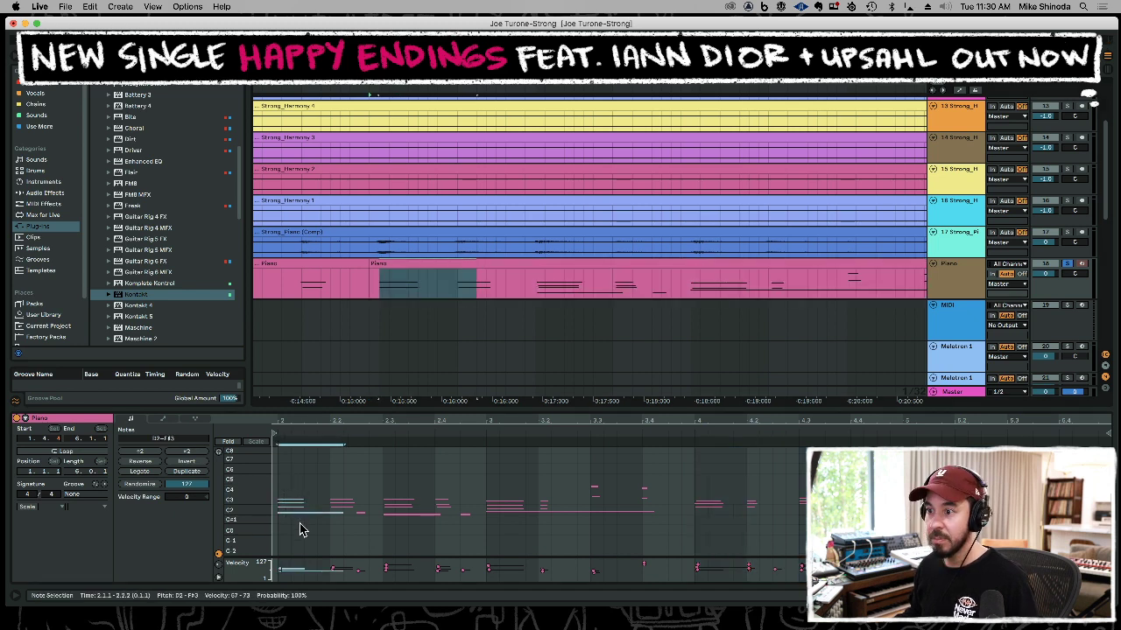
pyautogui.click(368, 267)
pyautogui.click(278, 280)
pyautogui.press('space')
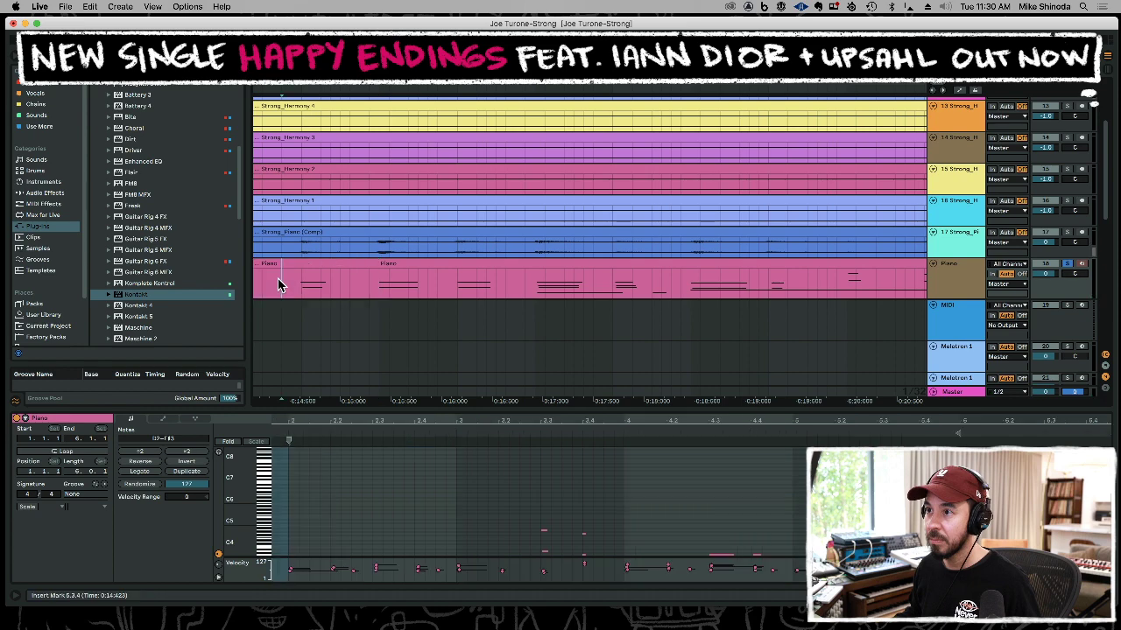
# Play the Piano part from 9.2.1 alongside the soloed piano comp, and turn off solo on both piano tracks.
pyautogui.moveTo(434, 81); pyautogui.dragTo(434, 35)
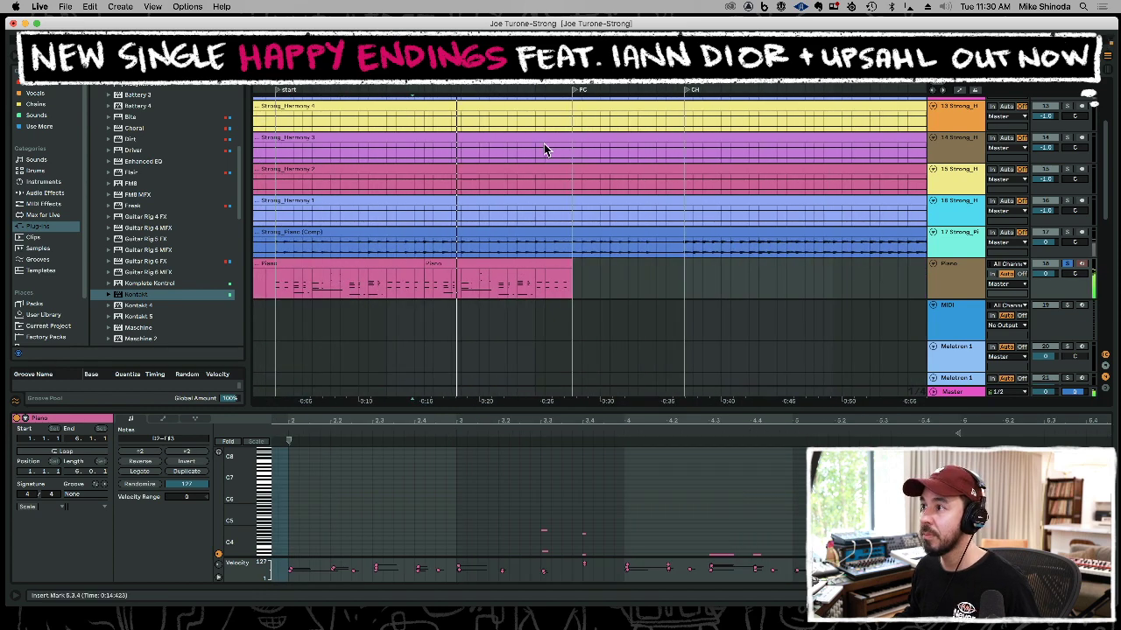
pyautogui.click(550, 285)
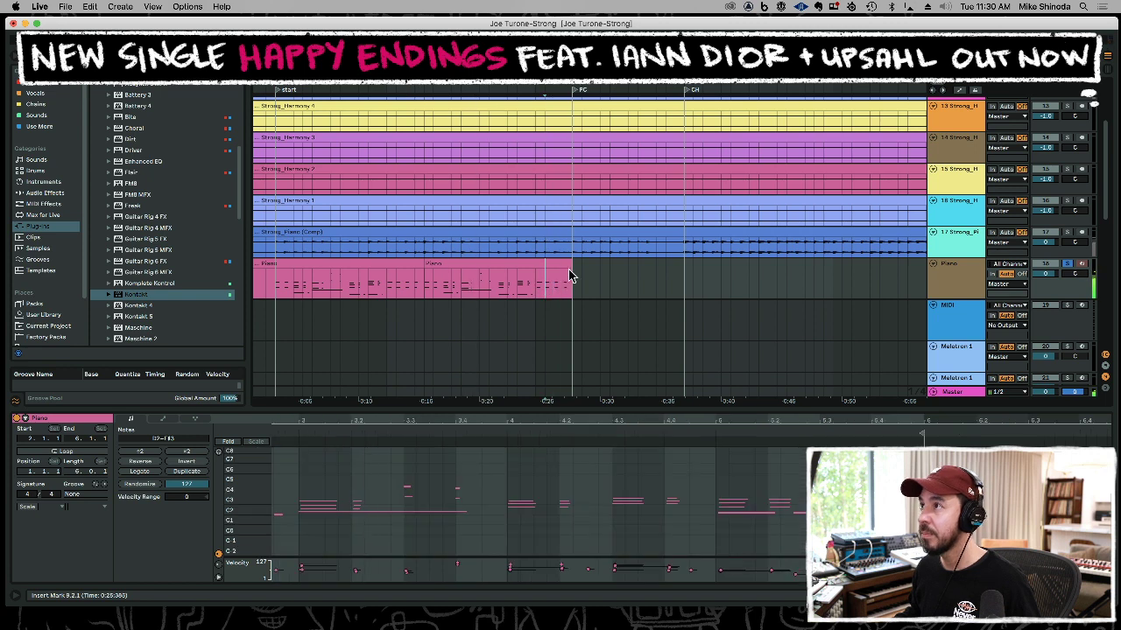
pyautogui.click(1067, 232)
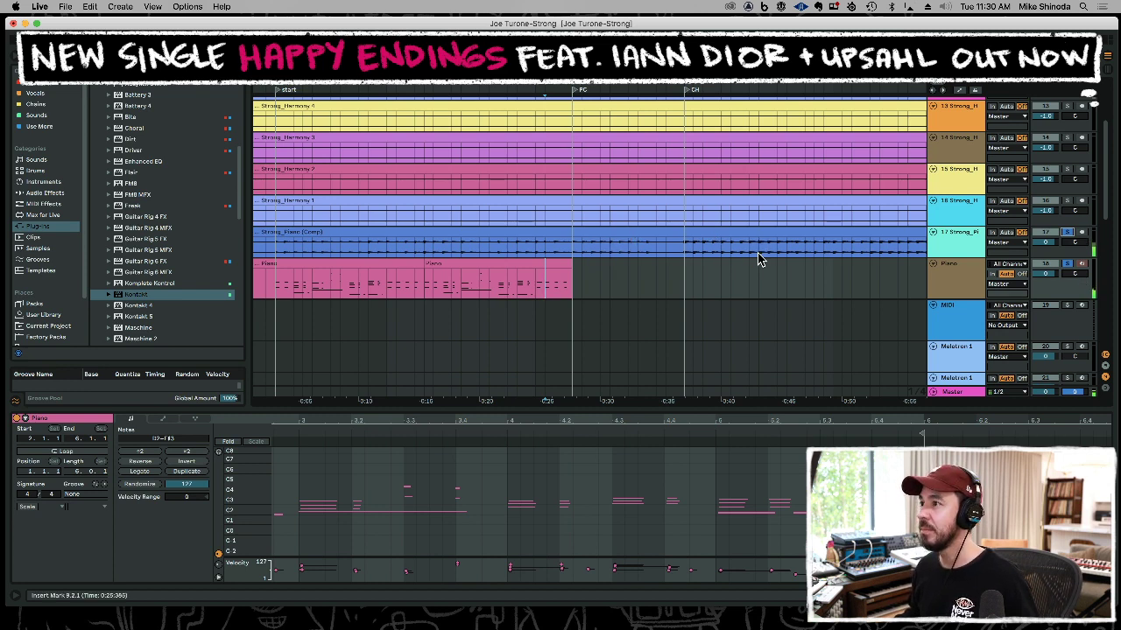
pyautogui.click(1069, 231)
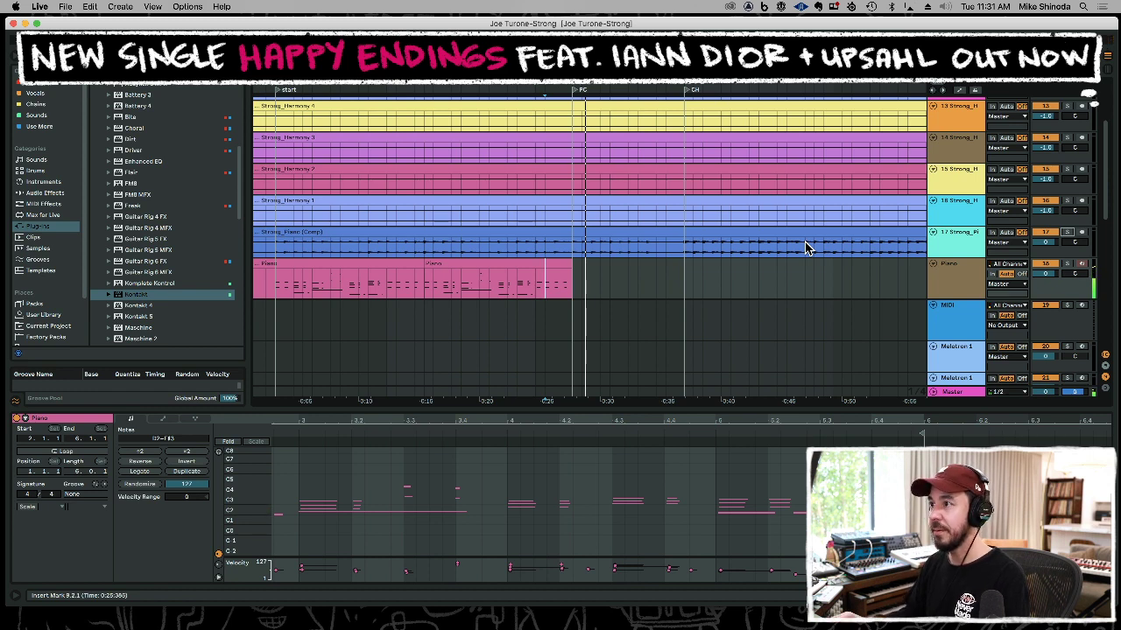
# Stop playback and record a new pre-chorus piano take on the Piano track from 9.1.1.
pyautogui.press('space')
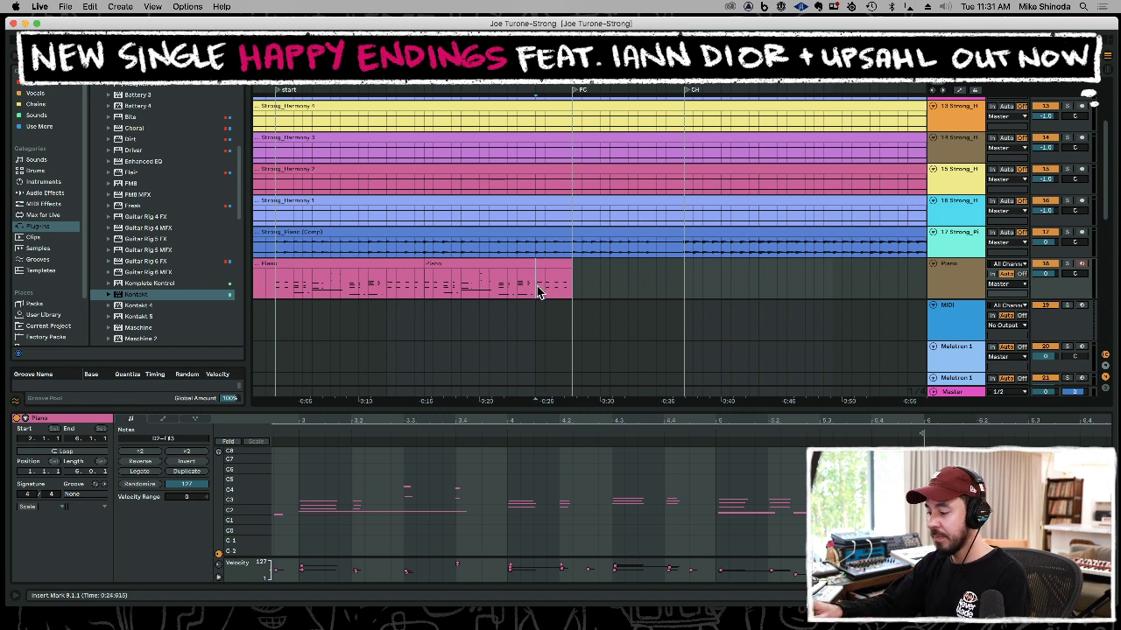
pyautogui.press('F9')
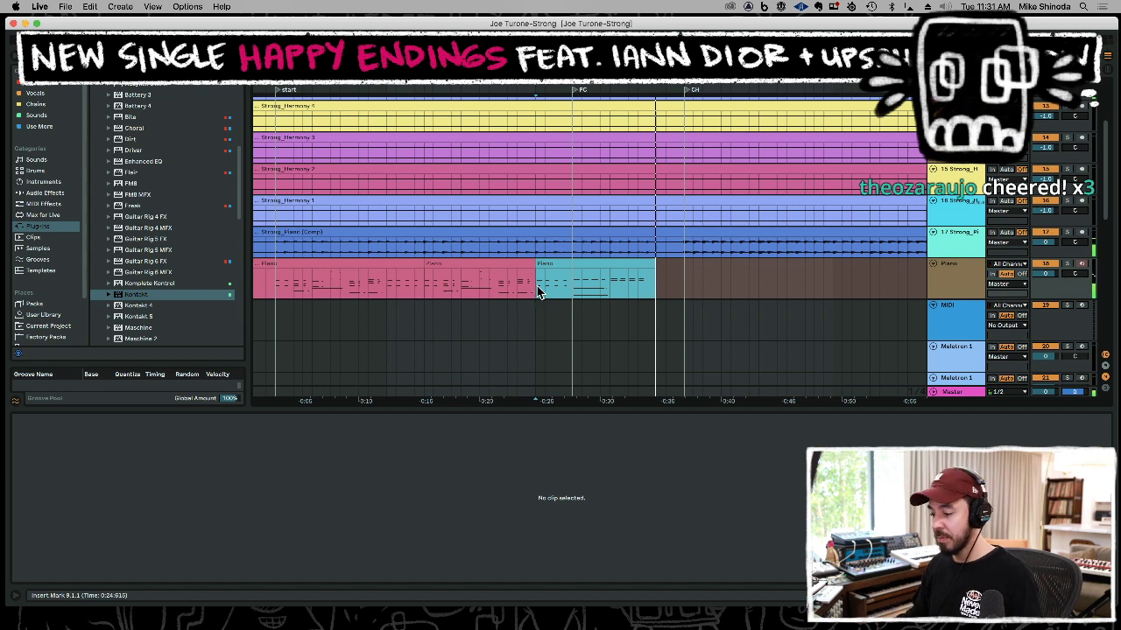
pyautogui.press('space')
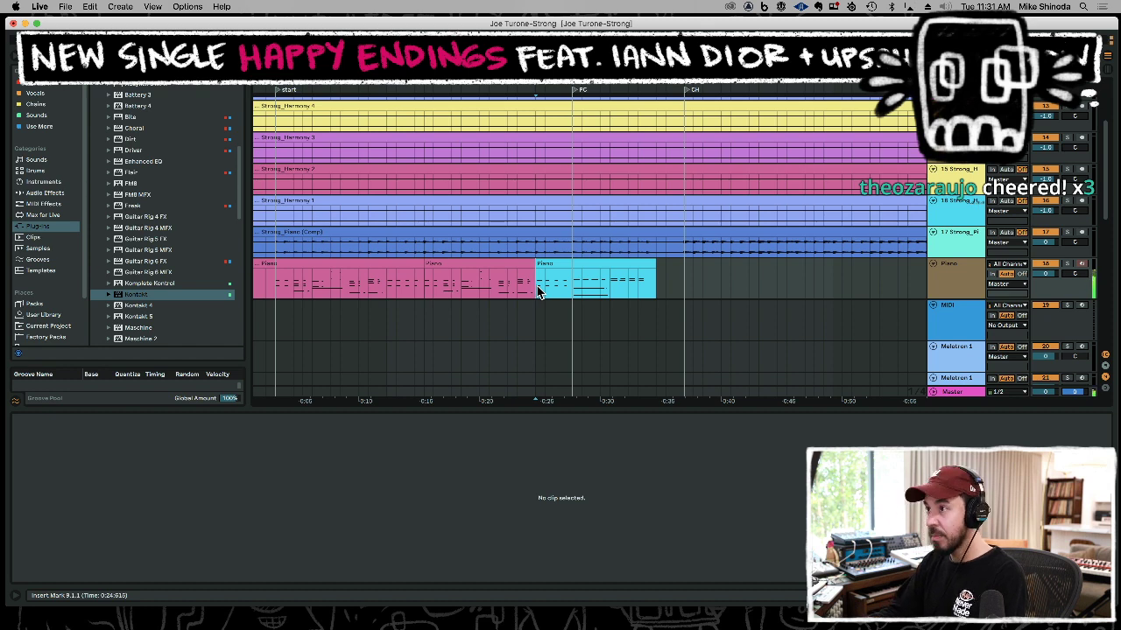
# Record the continuation of the piano take from 11.1.1 and consolidate the two new clips into one.
pyautogui.click(611, 295)
pyautogui.press('F9')
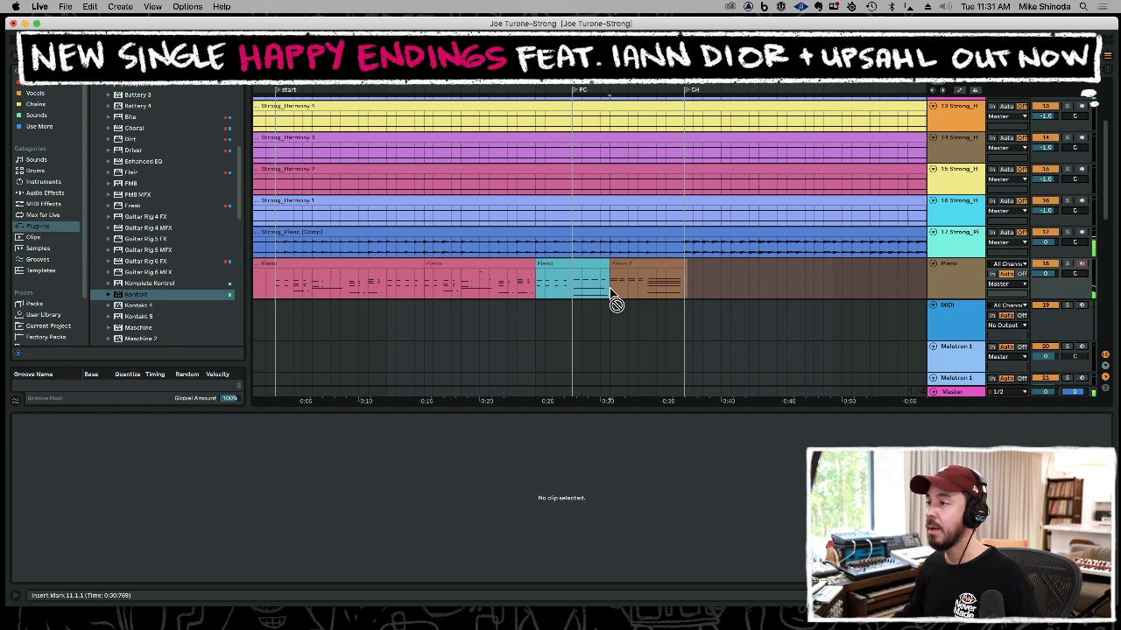
pyautogui.press('space')
pyautogui.click(592, 263)
pyautogui.keyDown('shift'); pyautogui.click(632, 264); pyautogui.keyUp('shift')
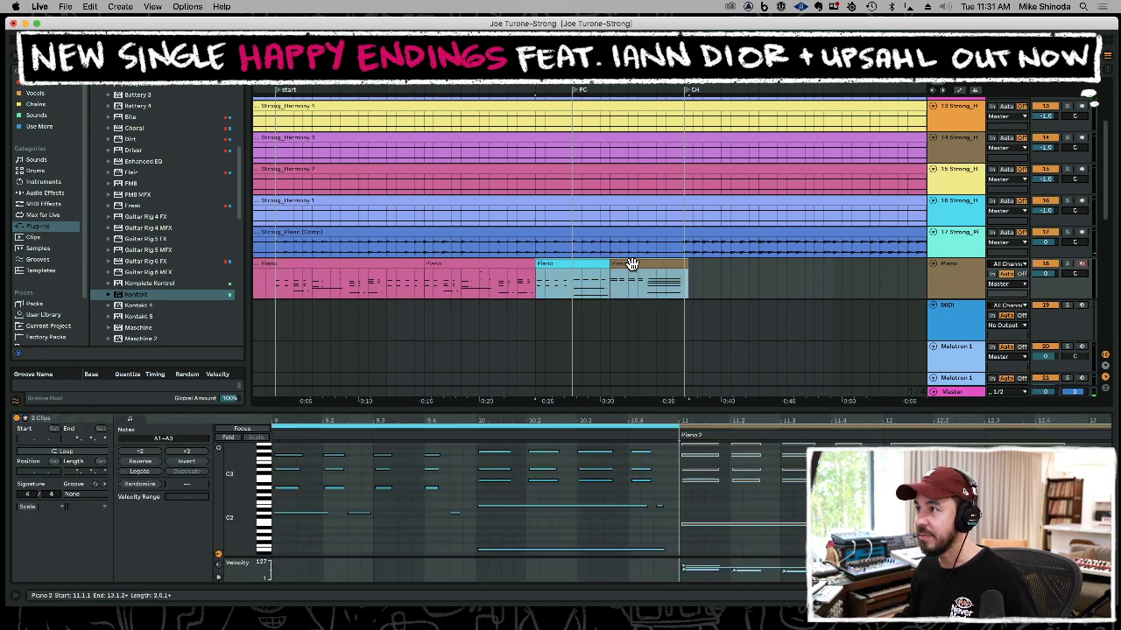
pyautogui.press('super+j')
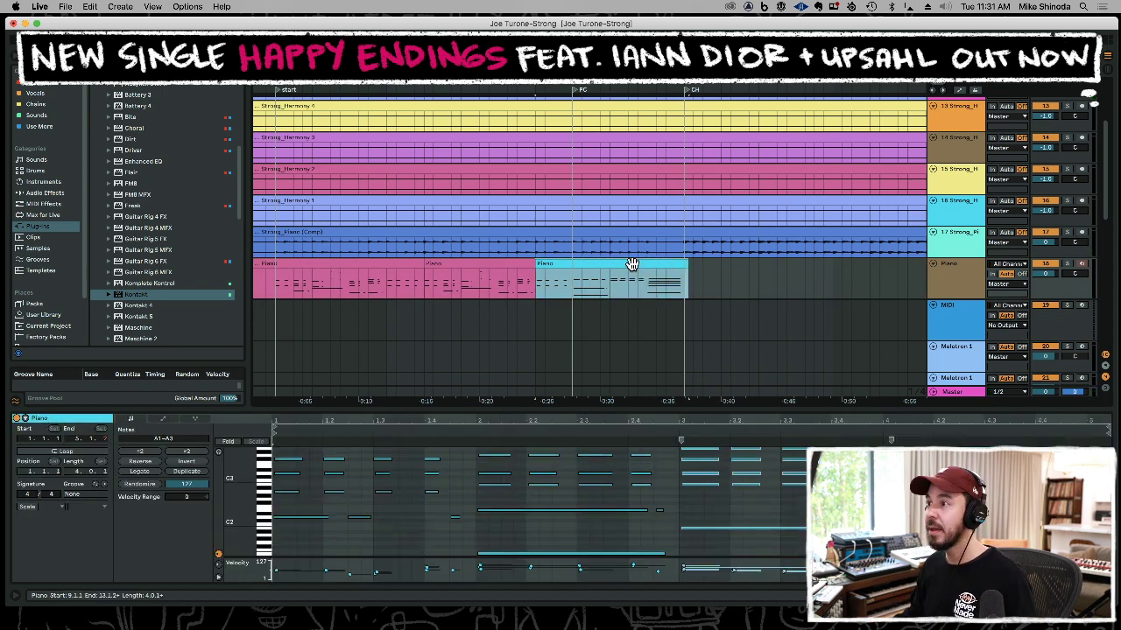
# Enlarge the note editor, play the new pre-chorus Piano clip and mute the Strong Piano (Comp) track.
pyautogui.moveTo(567, 408); pyautogui.dragTo(574, 245)
pyautogui.press('space')
pyautogui.click(593, 391)
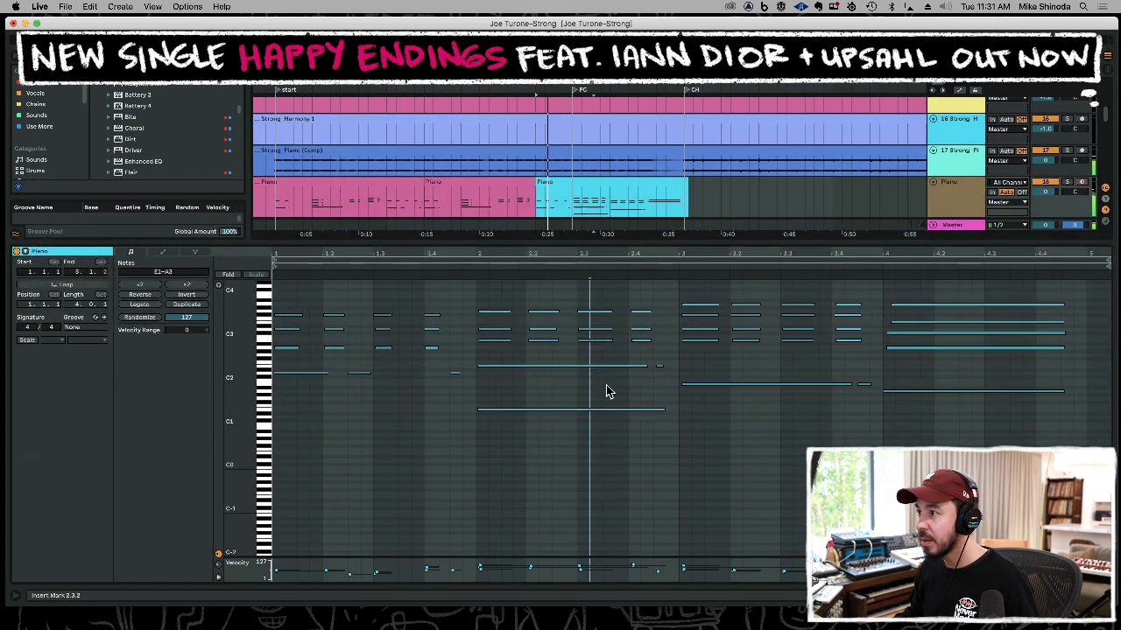
pyautogui.click(784, 382)
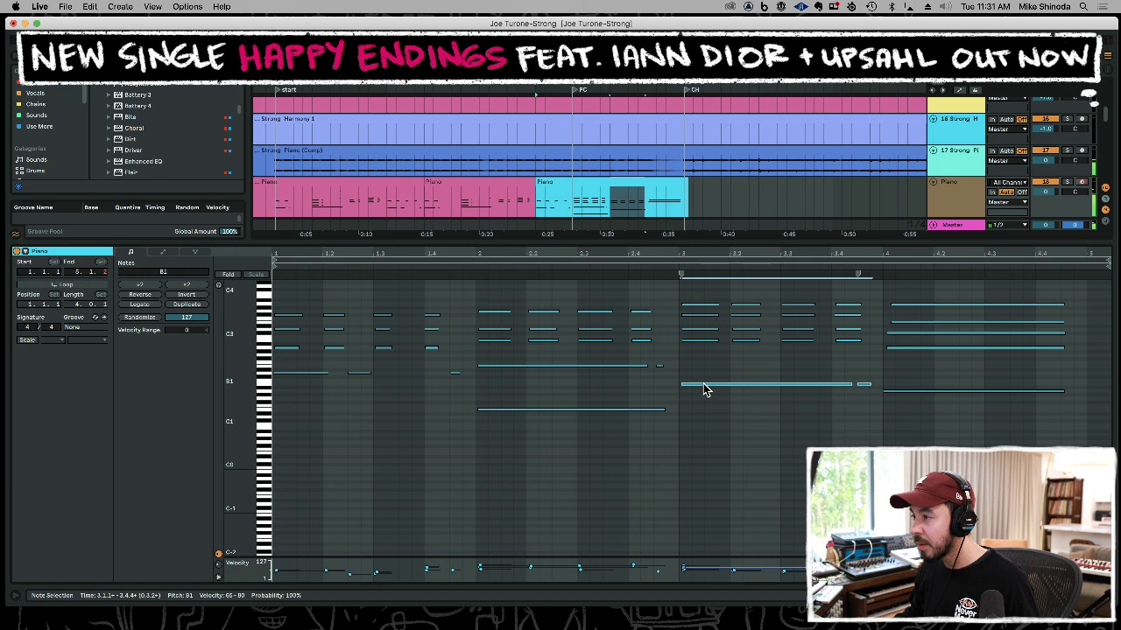
pyautogui.press('space')
pyautogui.click(1040, 151)
pyautogui.press('space')
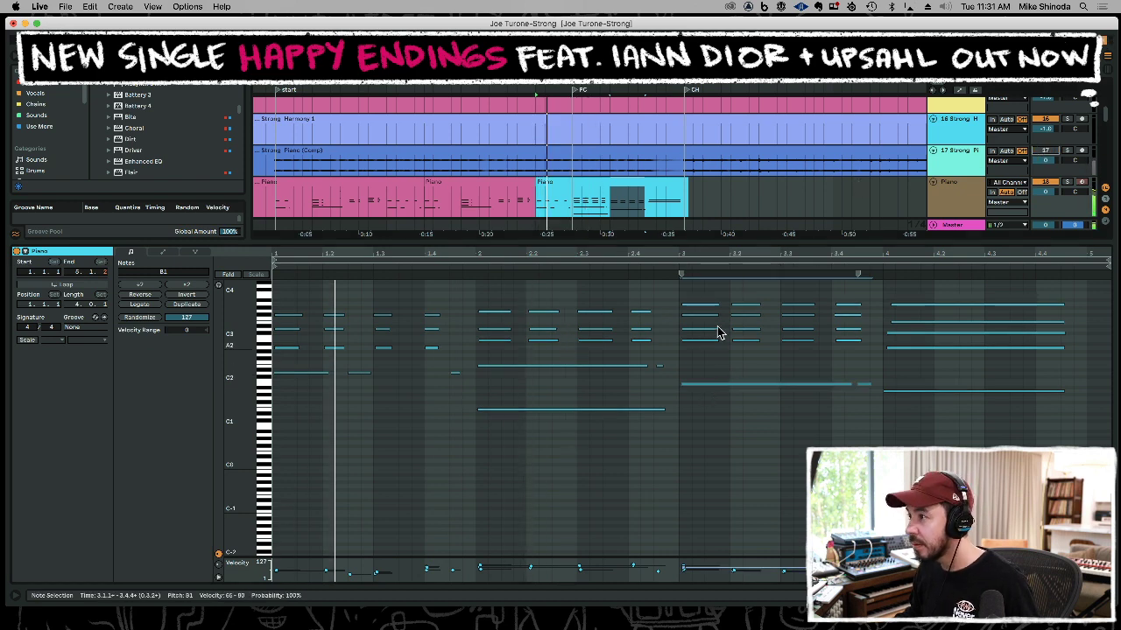
# Duplicate the two B1 bass notes in bar 3 of the pre-chorus Piano clip an octave lower at B0.
pyautogui.moveTo(235, 398); pyautogui.dragTo(284, 396)
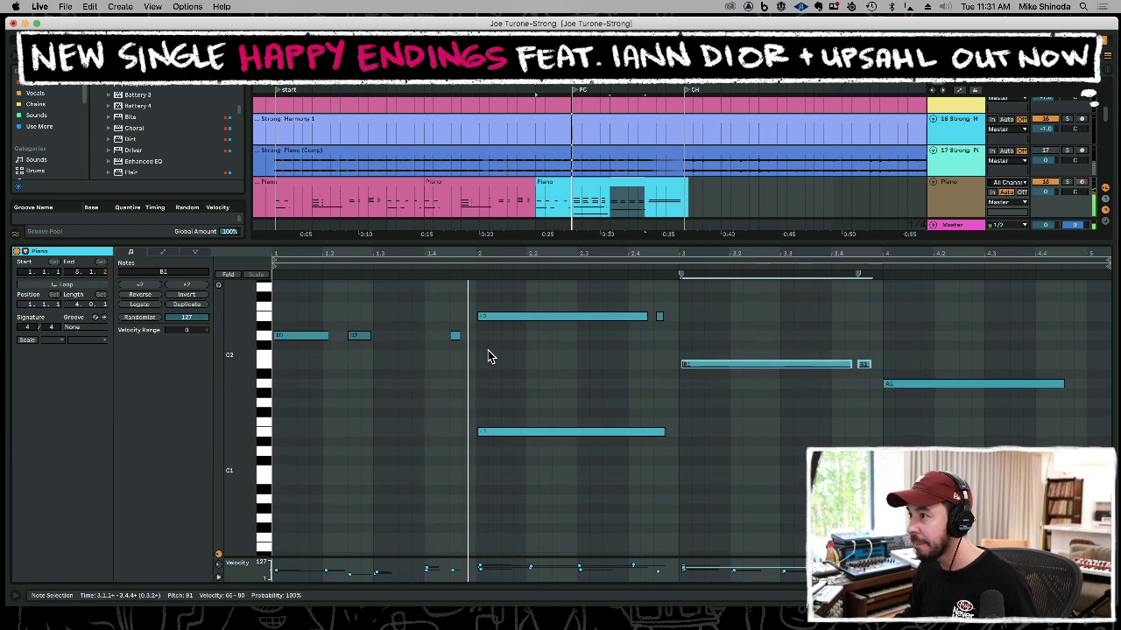
pyautogui.moveTo(749, 331); pyautogui.dragTo(863, 374)
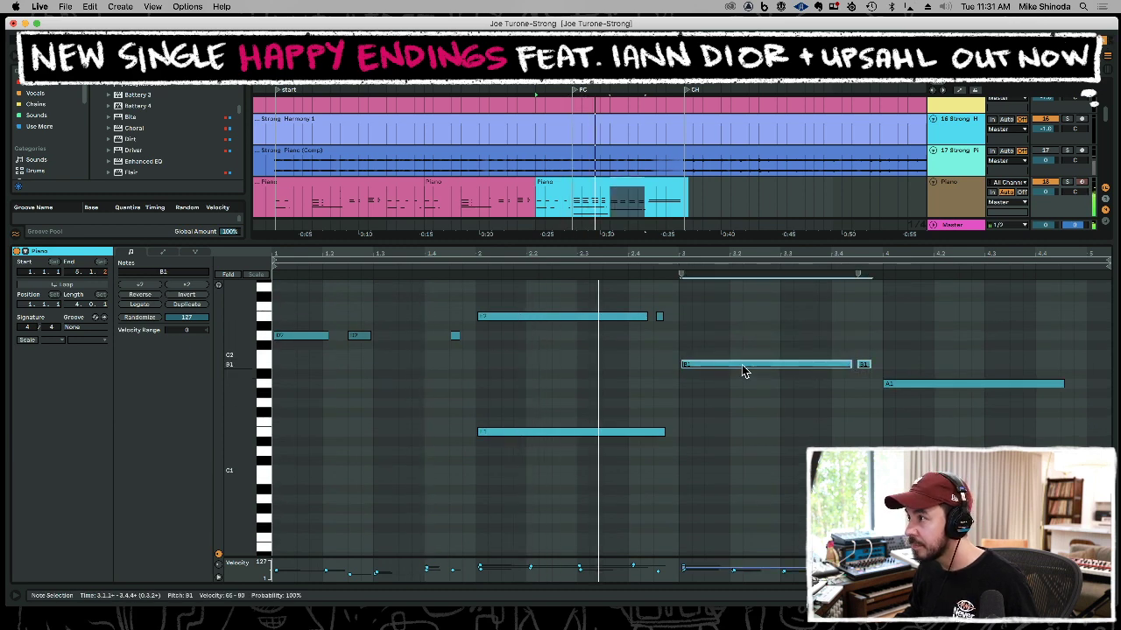
pyautogui.moveTo(742, 369); pyautogui.dragTo(740, 479)
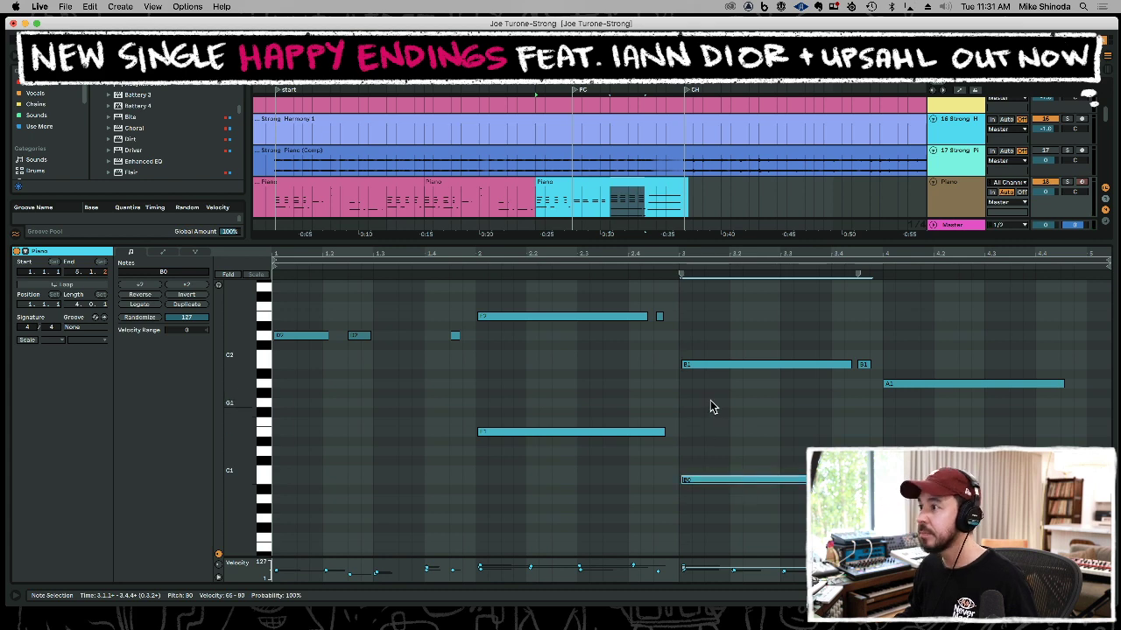
# Play the transition from 8.3.1 and move the boundary between the second and third Piano clips to 10.1.1.
pyautogui.moveTo(656, 243); pyautogui.dragTo(657, 303)
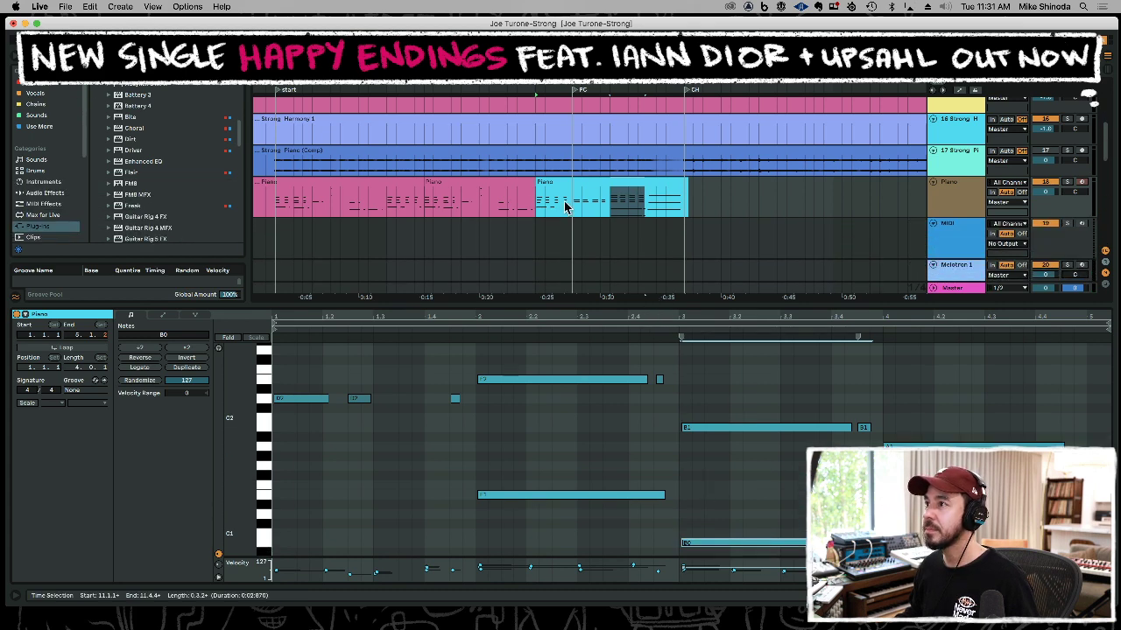
pyautogui.click(517, 197)
pyautogui.press('space')
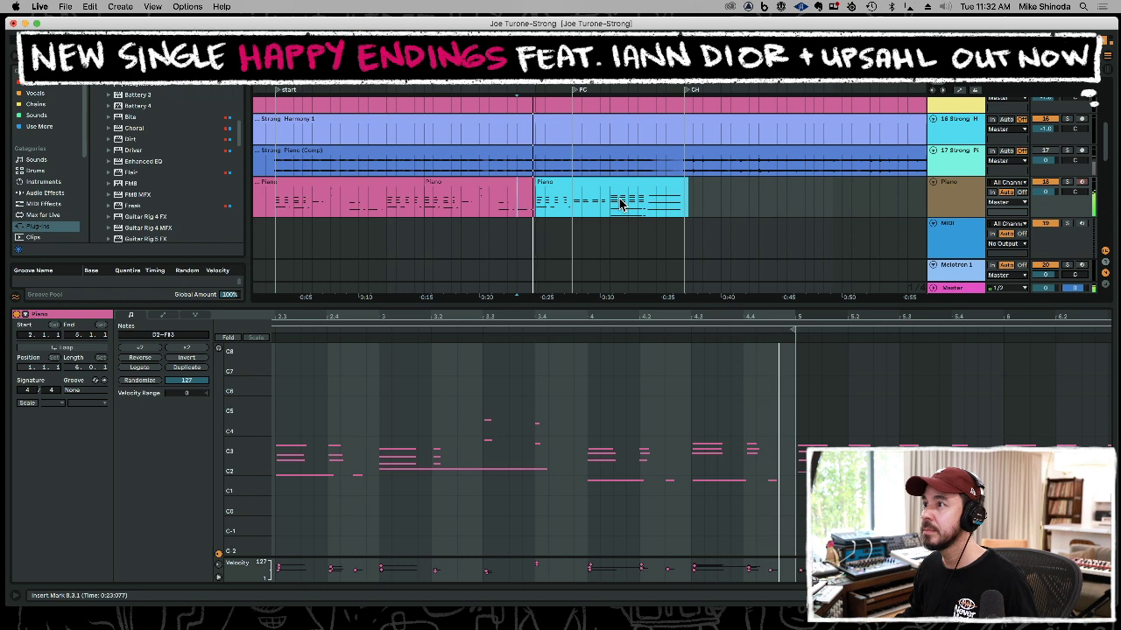
pyautogui.click(637, 183)
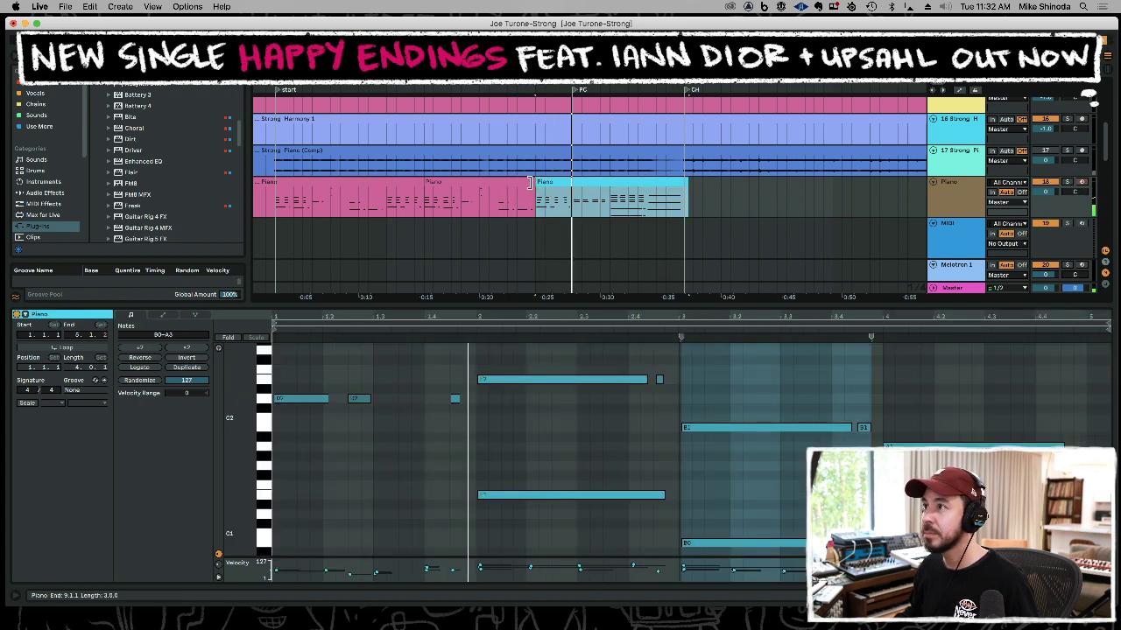
pyautogui.press('space')
pyautogui.moveTo(531, 183); pyautogui.dragTo(568, 183)
pyautogui.click(547, 205)
pyautogui.press('space')
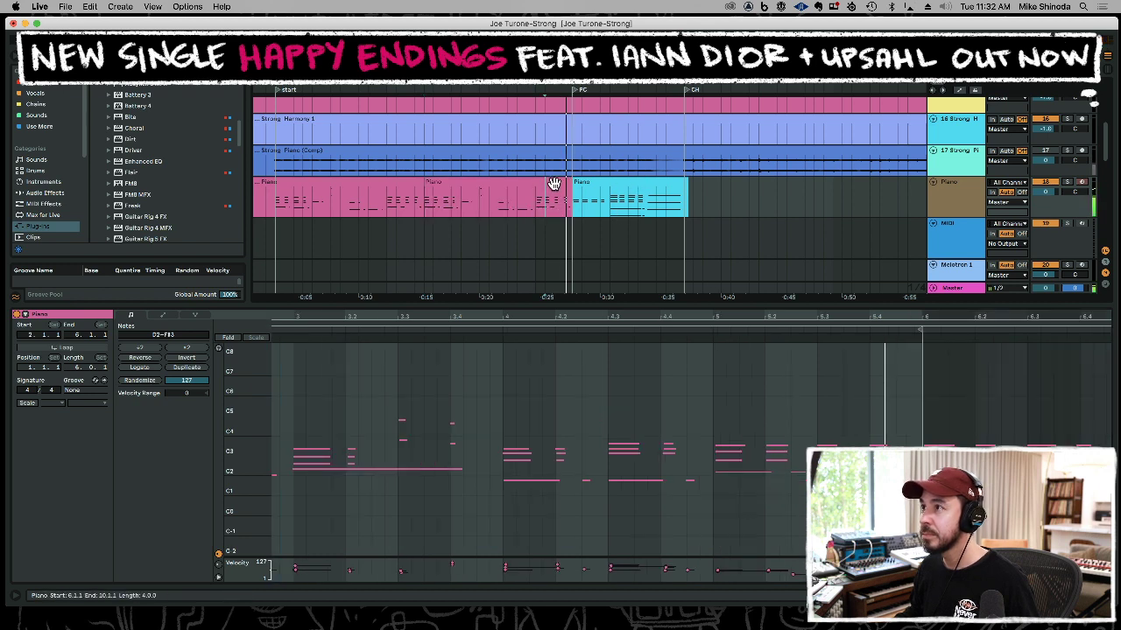
# Play from 9.1.1 and delete the bass note near the end of bar 5 in the second Piano clip.
pyautogui.click(552, 182)
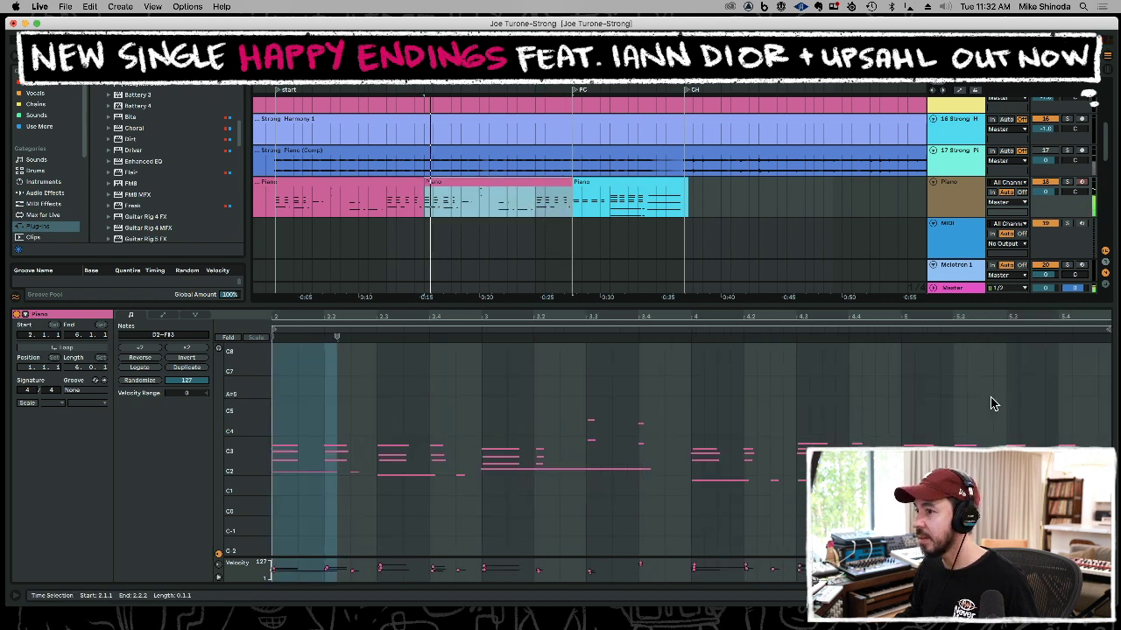
pyautogui.click(538, 248)
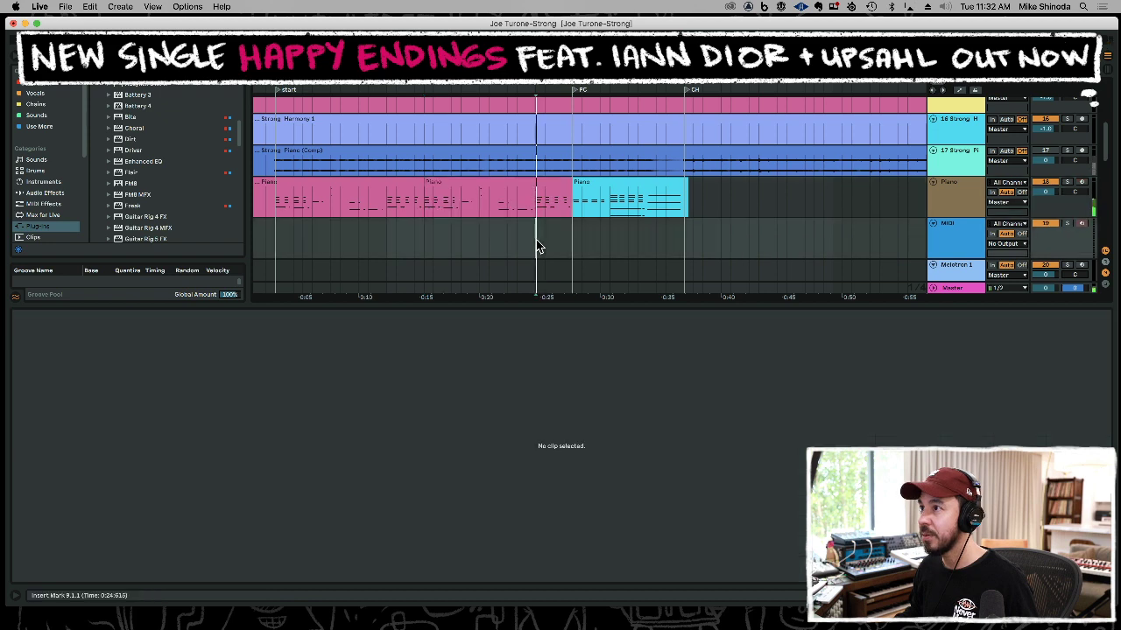
pyautogui.click(548, 182)
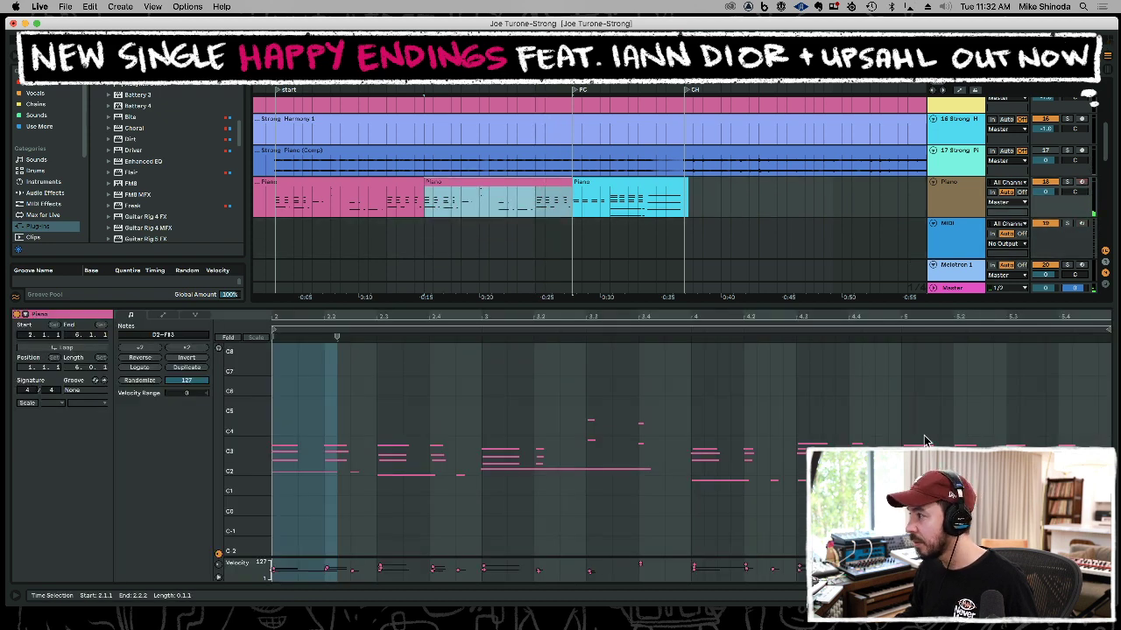
pyautogui.click(952, 479)
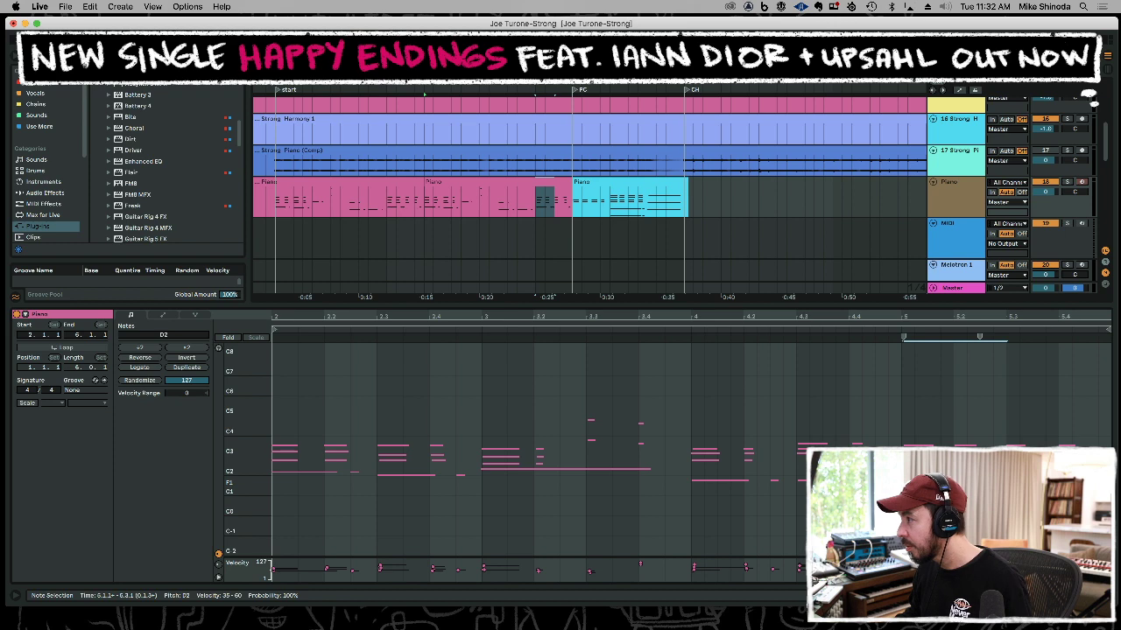
pyautogui.click(1091, 473)
pyautogui.press('Delete')
# Copy the D2 bass notes at 5.1.1 in the second Piano clip to 5.3.1 and lower the copies to C2.
pyautogui.moveTo(237, 470); pyautogui.dragTo(300, 459)
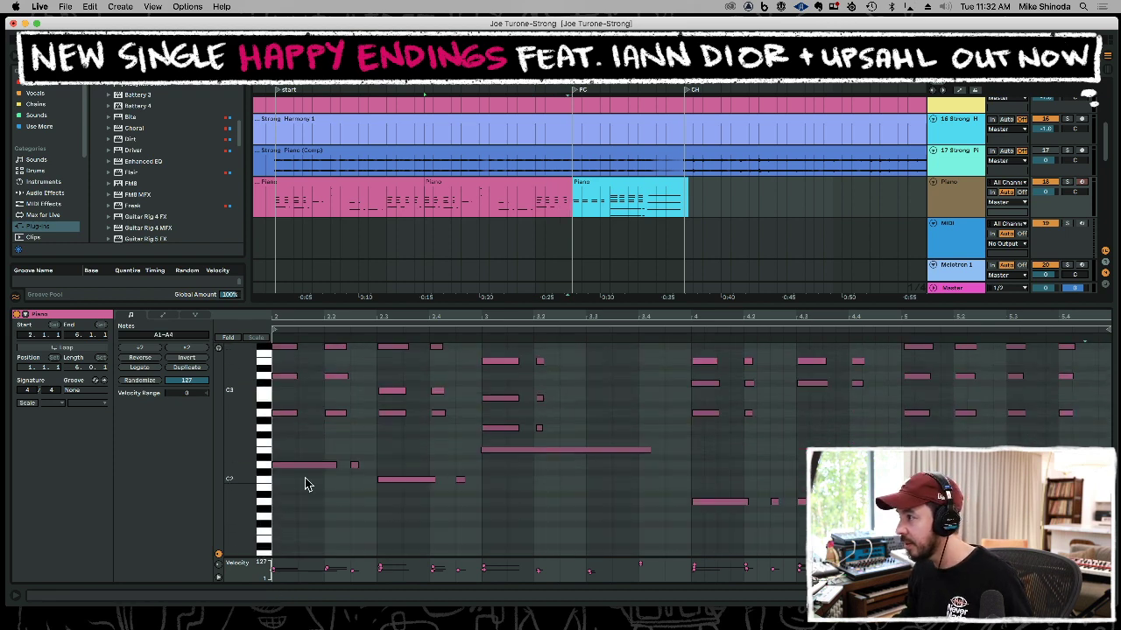
pyautogui.moveTo(927, 443); pyautogui.dragTo(1005, 465)
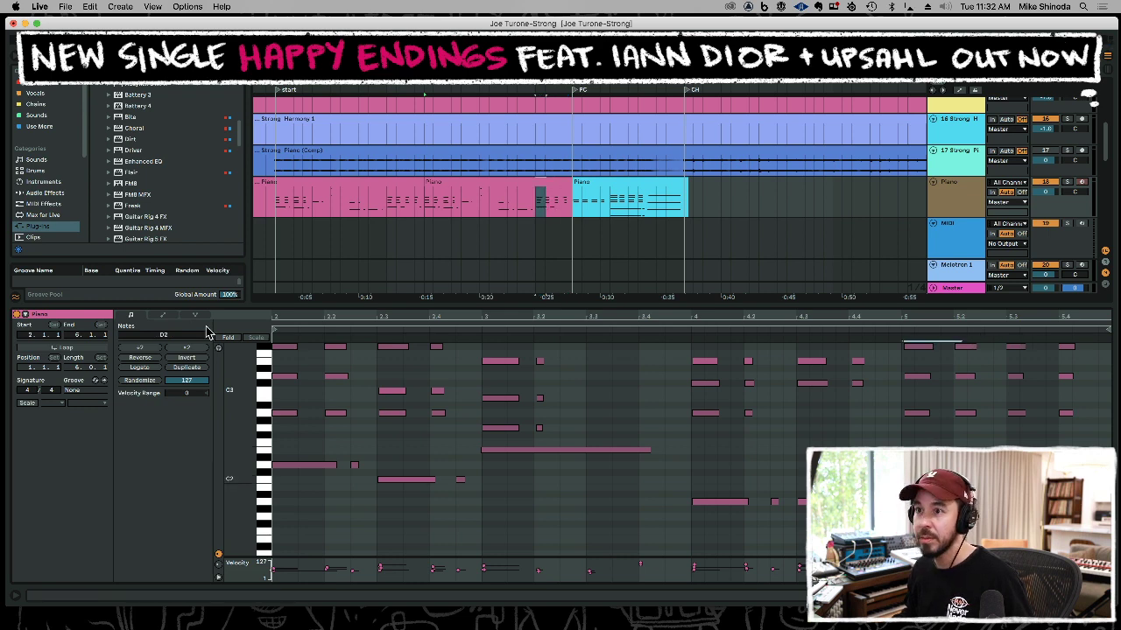
pyautogui.keyDown('shift'); pyautogui.click(993, 464); pyautogui.keyUp('shift')
pyautogui.moveTo(993, 464); pyautogui.dragTo(1095, 479)
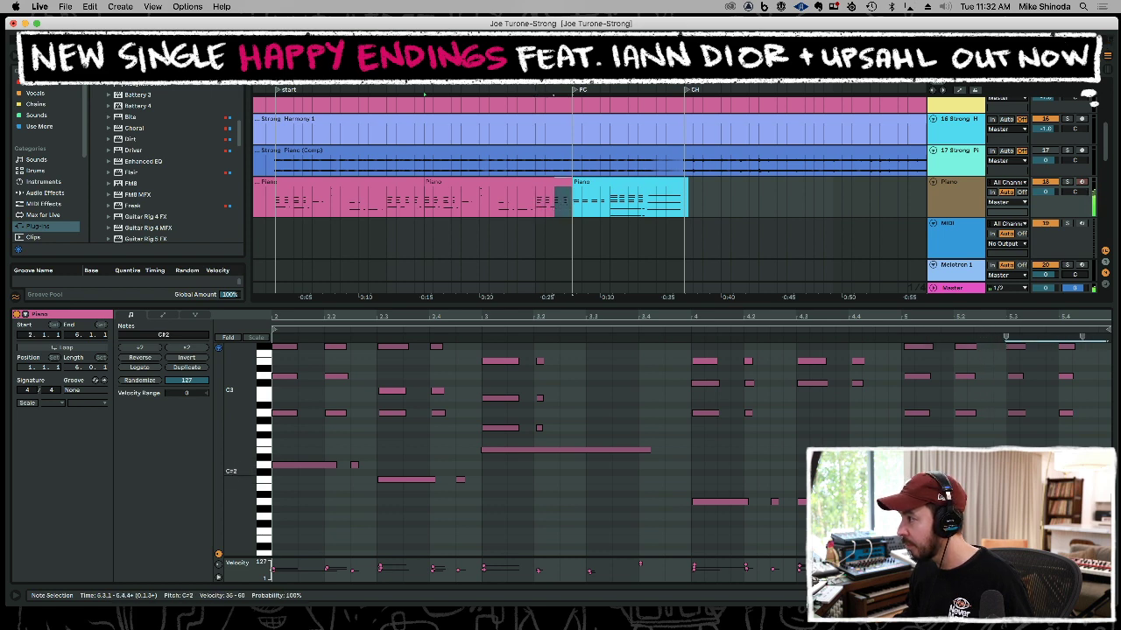
pyautogui.press('space')
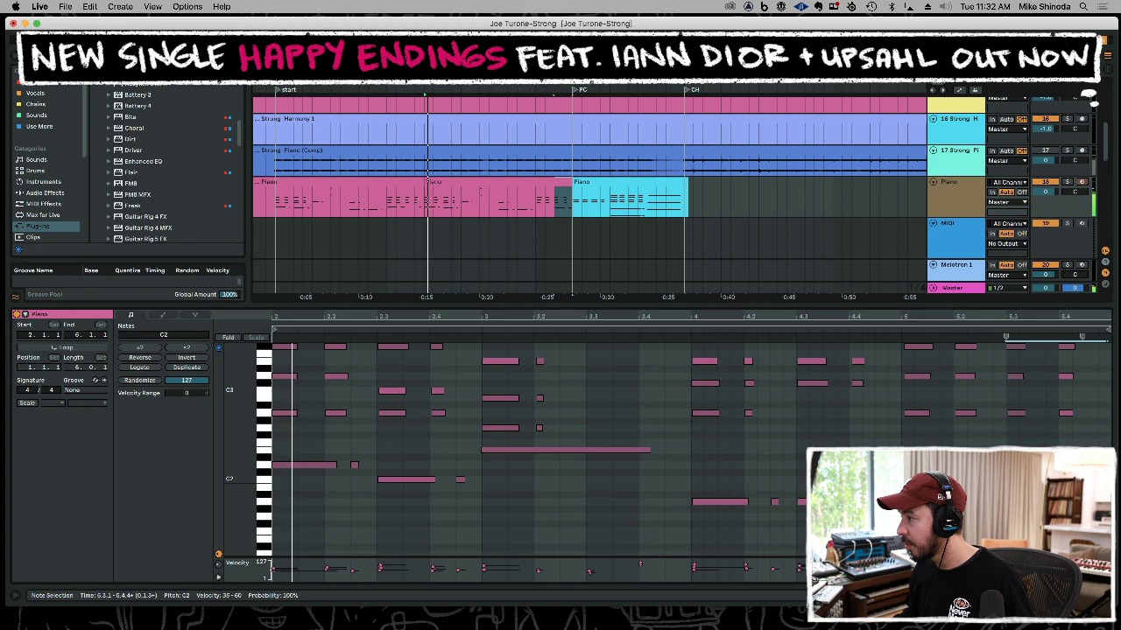
# Lower the D3 chord notes at 5.3.1 and 5.4.1 in the second Piano clip to C3.
pyautogui.press('space')
pyautogui.moveTo(1096, 479); pyautogui.dragTo(991, 457)
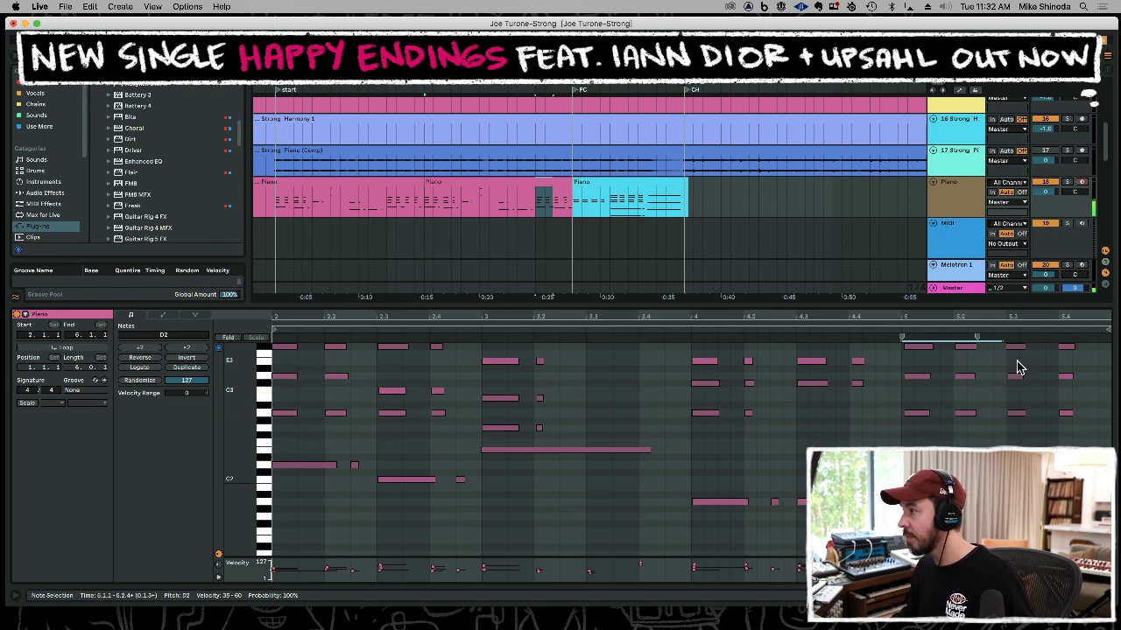
pyautogui.moveTo(1013, 362); pyautogui.dragTo(1016, 391)
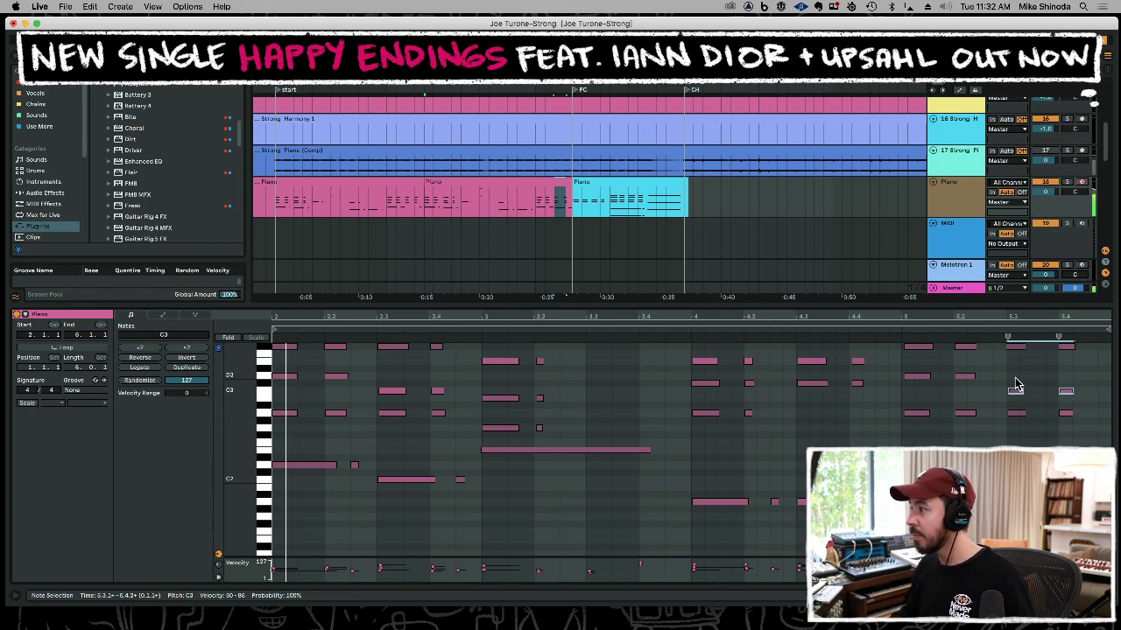
# Copy the second Piano clip's hold pedal envelope from 5.1.1 through 5.1.4 to 5.3.1.
pyautogui.click(165, 316)
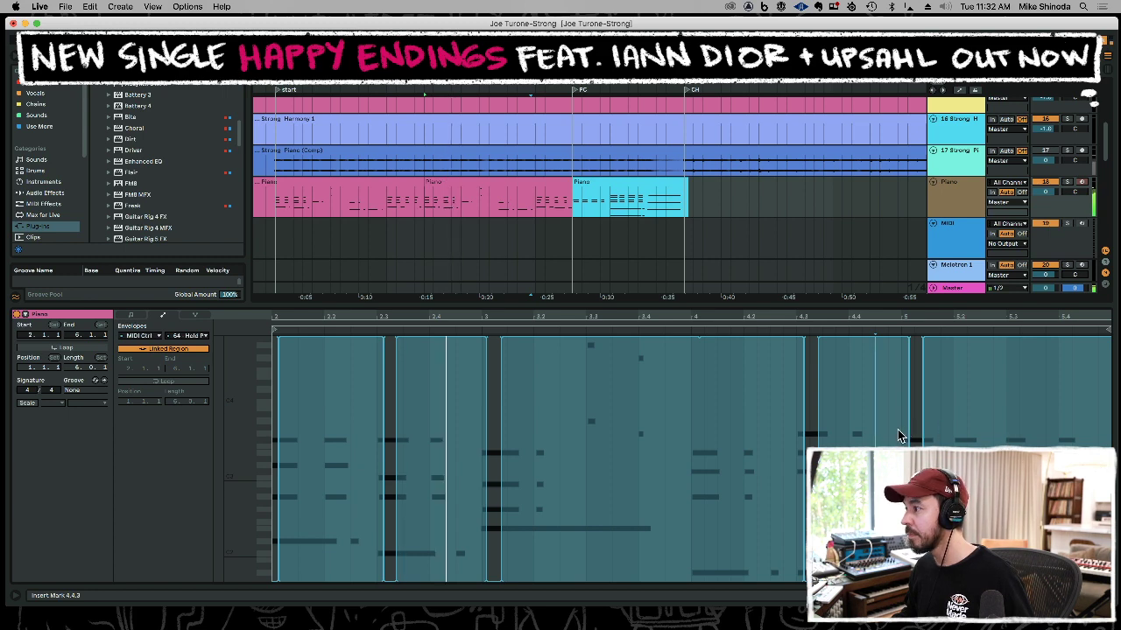
pyautogui.moveTo(912, 434); pyautogui.dragTo(942, 424)
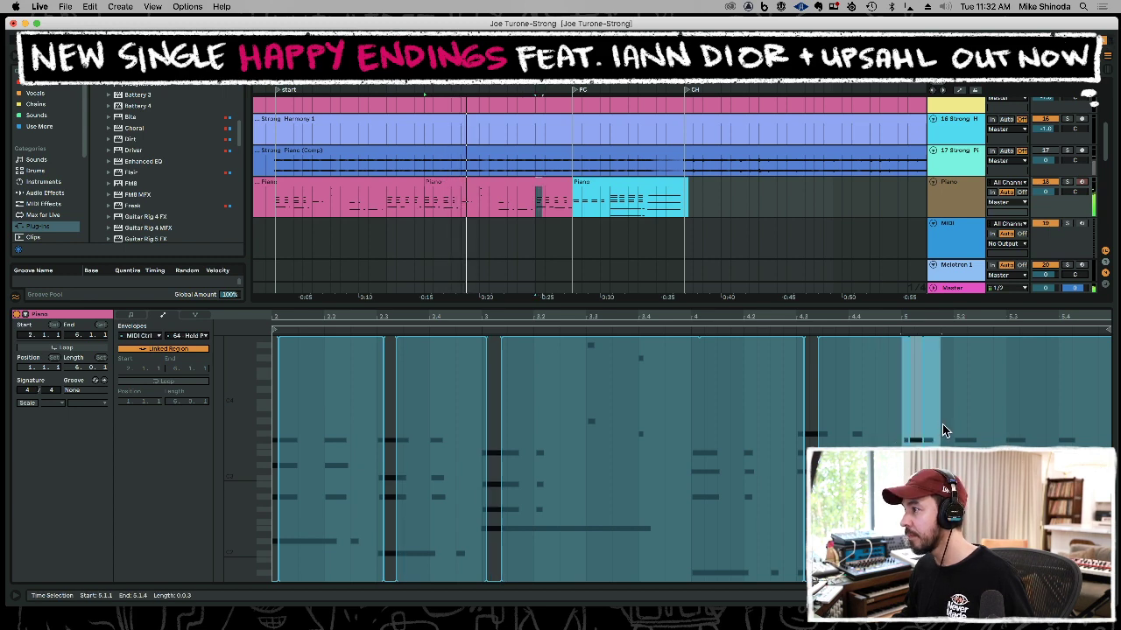
pyautogui.click(1007, 410)
pyautogui.press('super+v')
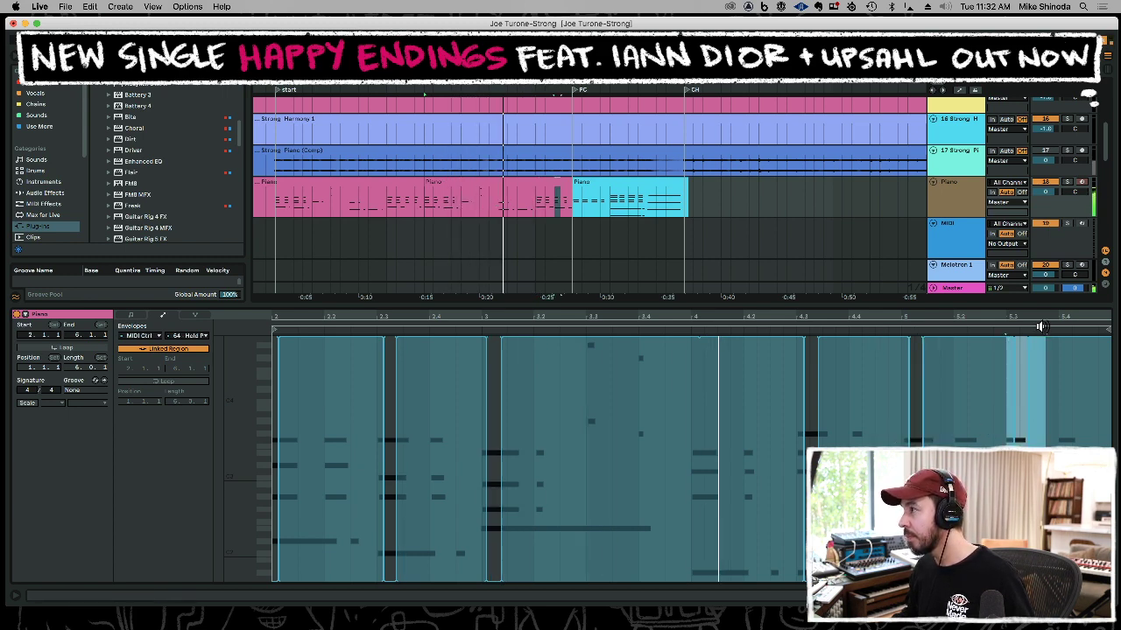
# Shorten the copied pedal release after 5.3.1, restoring the held pedal from 5.3.2, and play from 9.3.1.
pyautogui.moveTo(1043, 317); pyautogui.dragTo(996, 378)
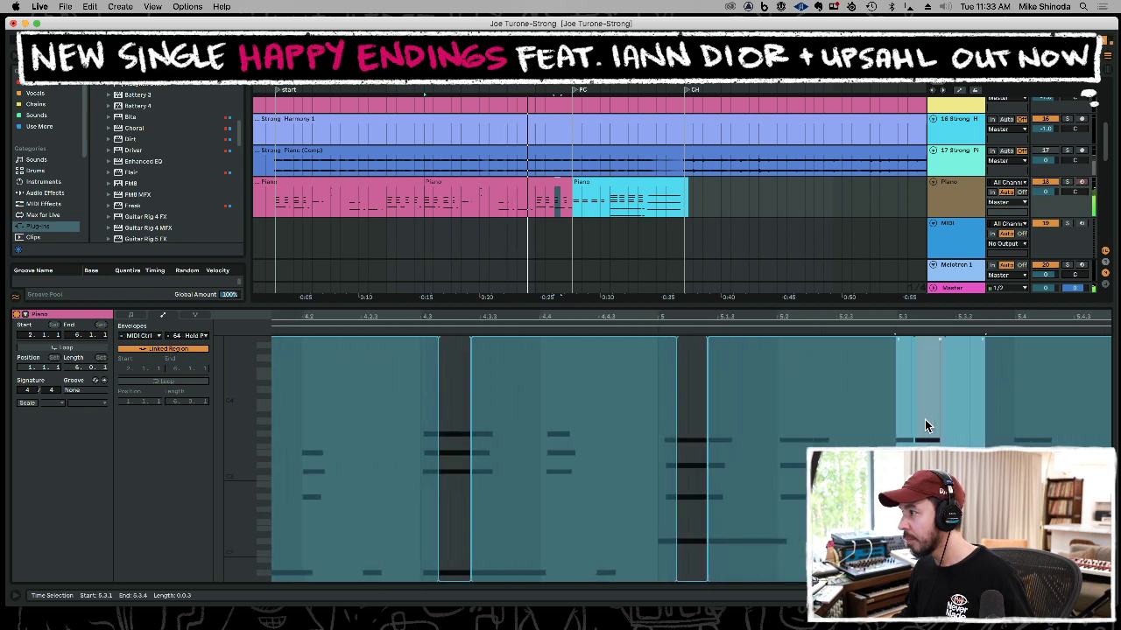
pyautogui.moveTo(926, 419); pyautogui.dragTo(973, 421)
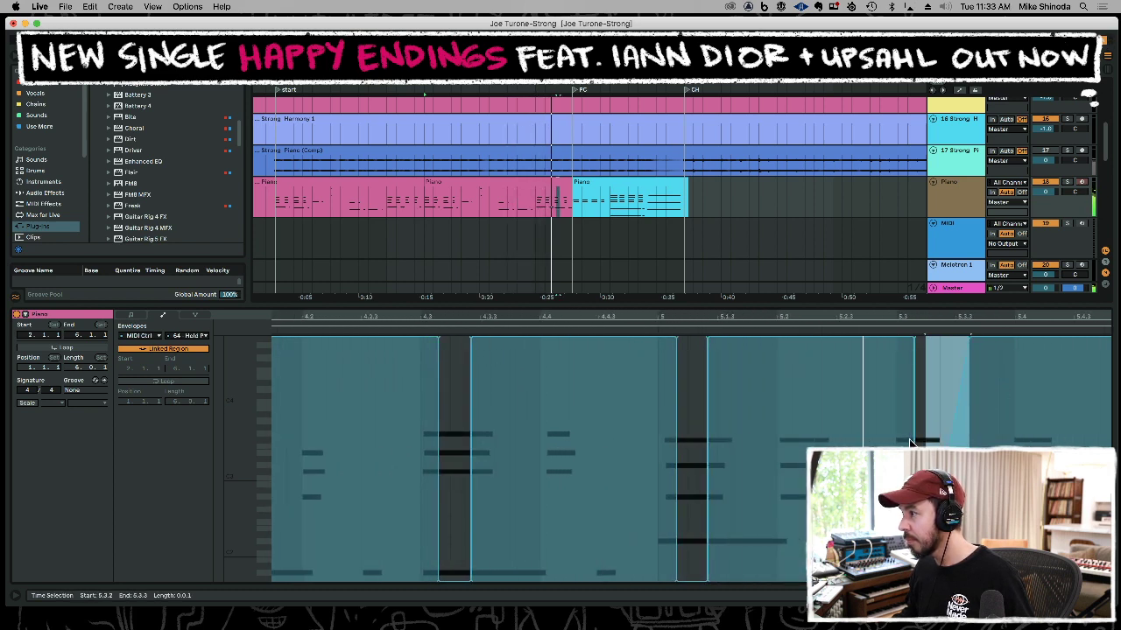
pyautogui.moveTo(1011, 425); pyautogui.dragTo(1074, 415)
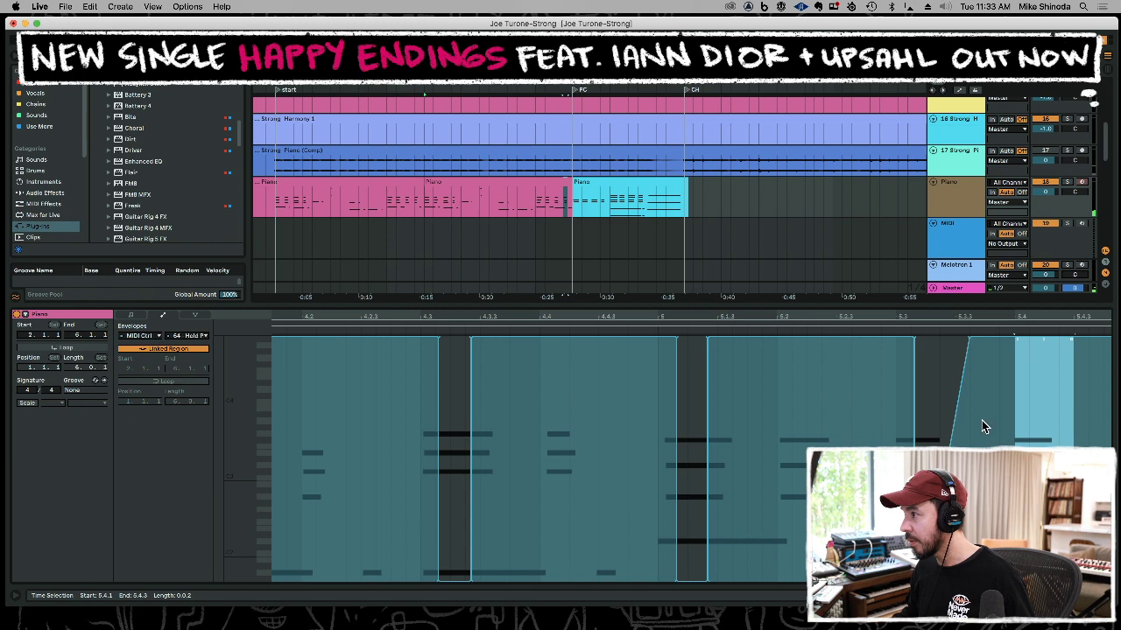
pyautogui.click(846, 409)
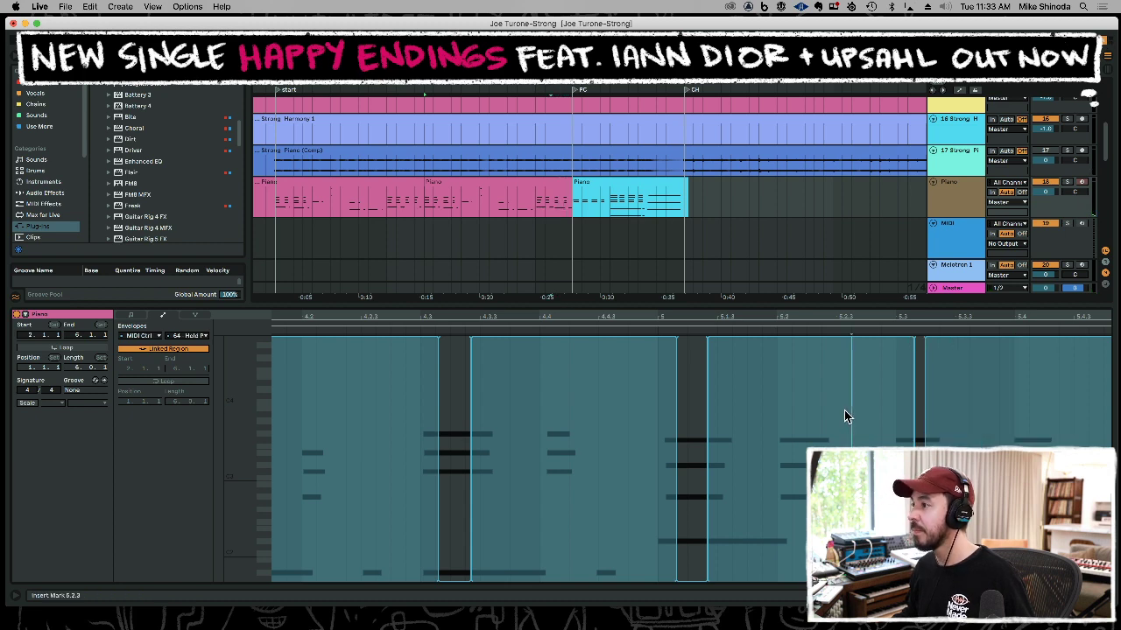
pyautogui.click(563, 239)
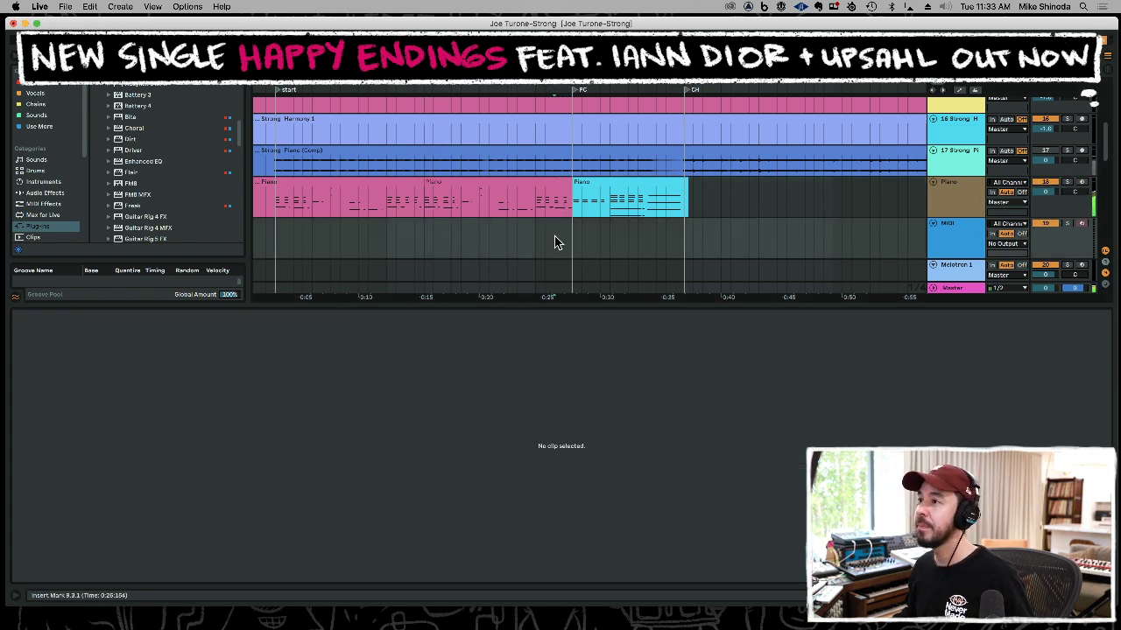
# Copy the hold pedal release at 3.1.2 to 3.1.4 in the third Piano clip to its 2.1.1 position.
pyautogui.click(613, 181)
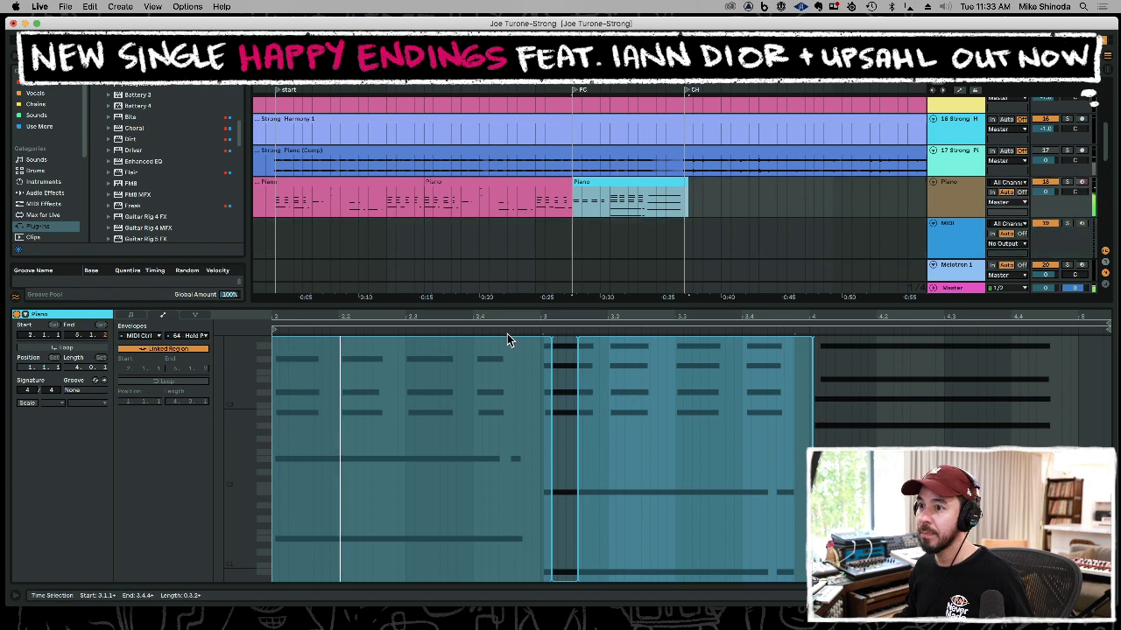
pyautogui.press('space')
pyautogui.moveTo(586, 388); pyautogui.dragTo(570, 389)
pyautogui.press('super+c')
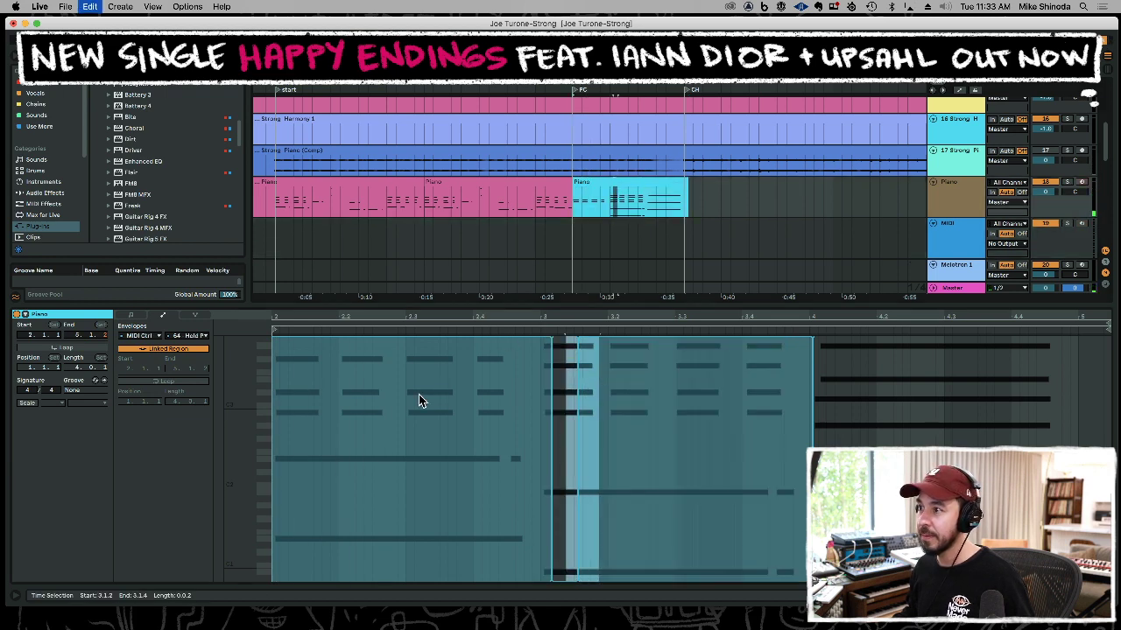
pyautogui.click(279, 389)
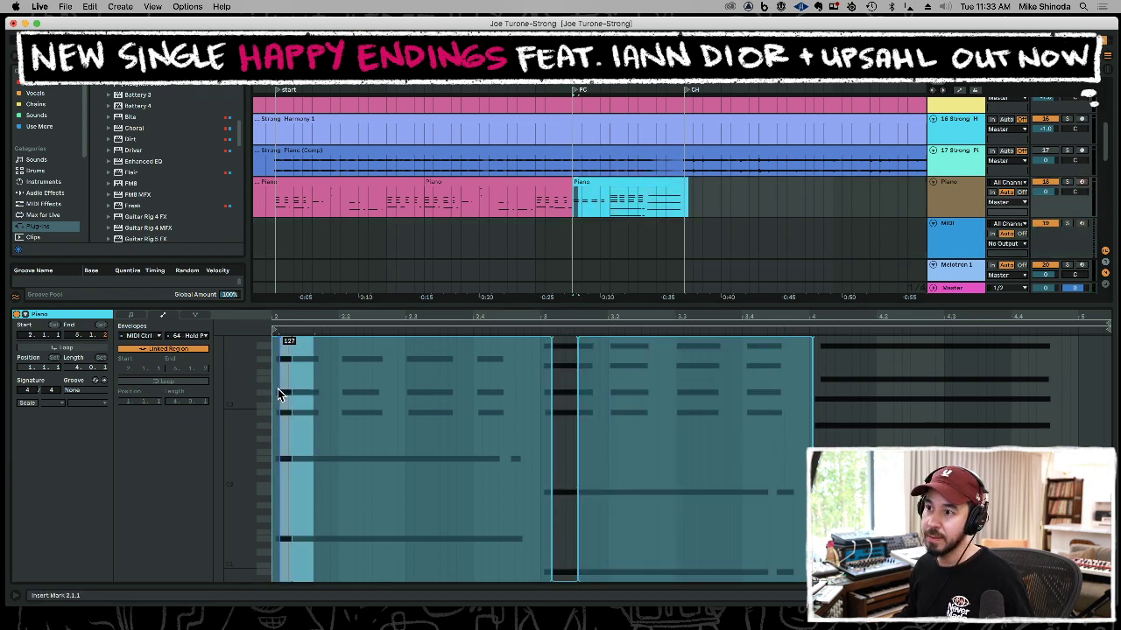
# Quantize the starts and ends of all notes in the third Piano clip.
pyautogui.click(130, 314)
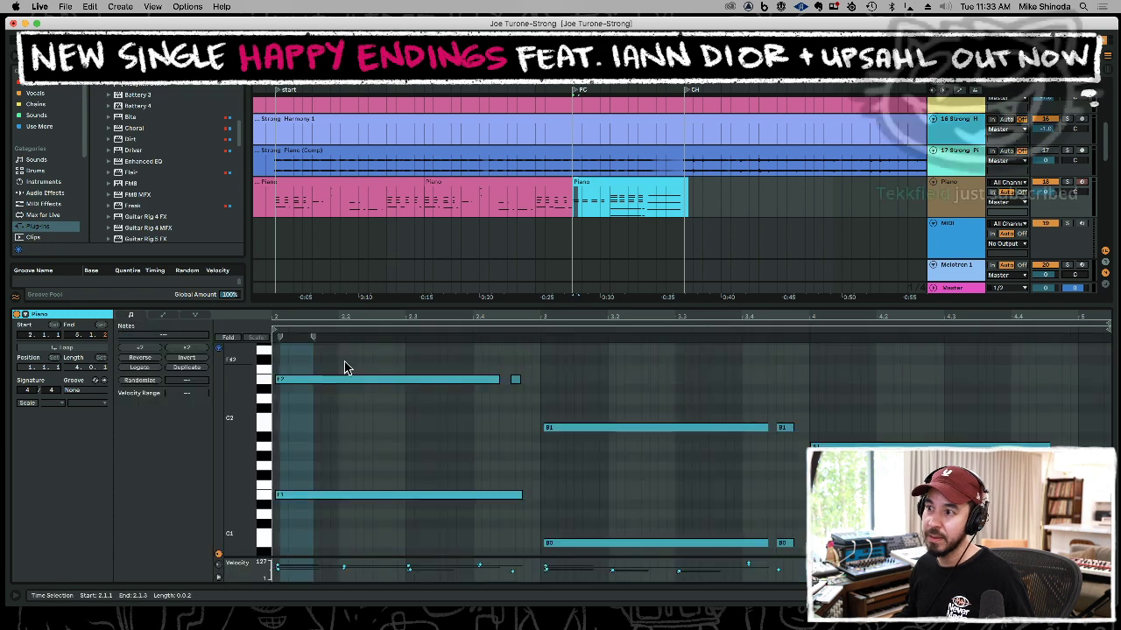
pyautogui.click(442, 407)
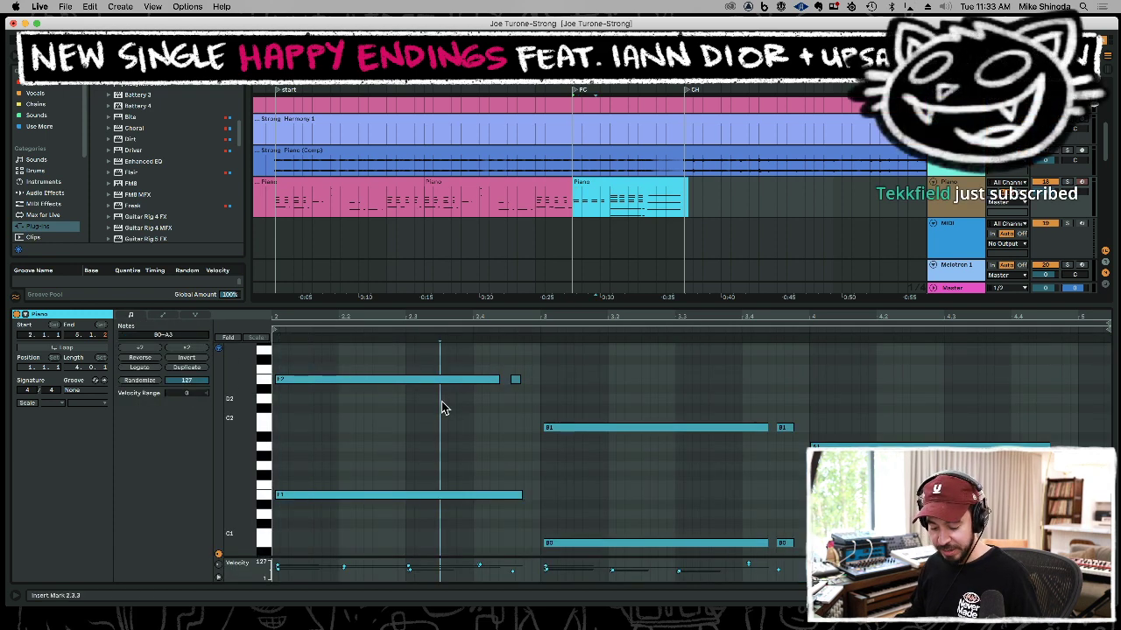
pyautogui.press('super+shift+u')
pyautogui.moveTo(593, 319); pyautogui.dragTo(594, 334)
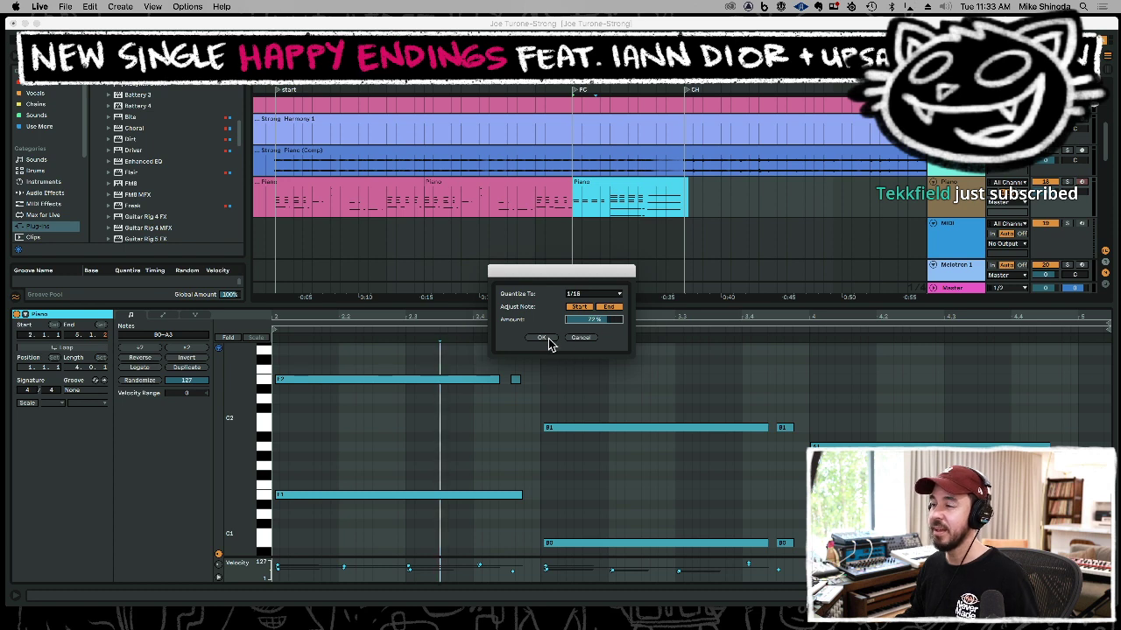
pyautogui.click(572, 338)
pyautogui.click(543, 376)
pyautogui.press('super+a')
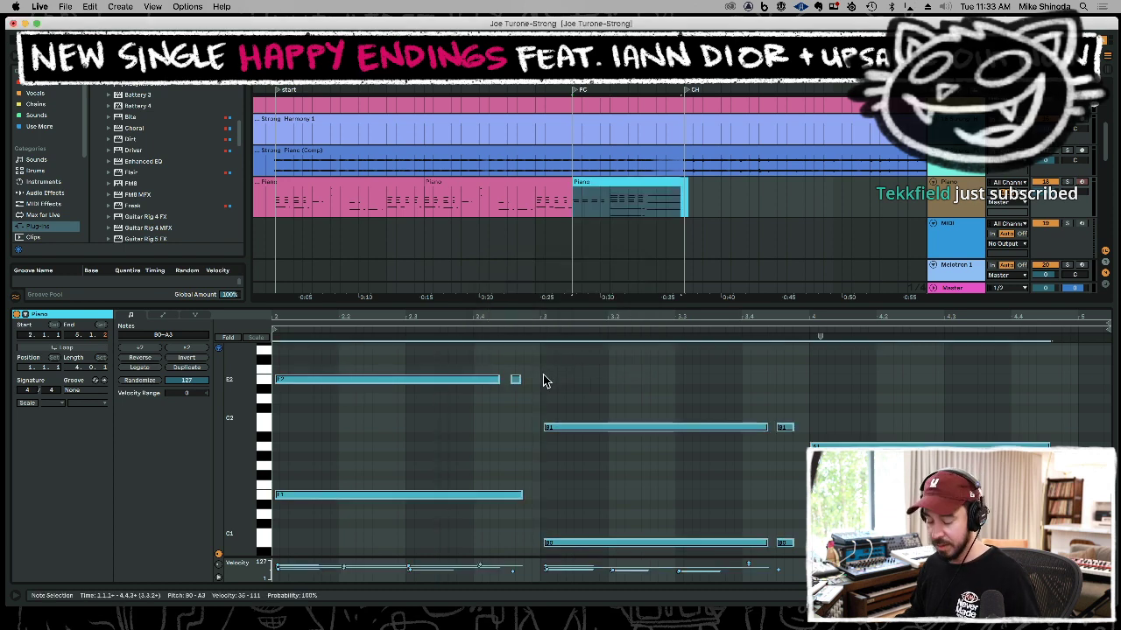
pyautogui.press('super+shift+u')
pyautogui.click(542, 338)
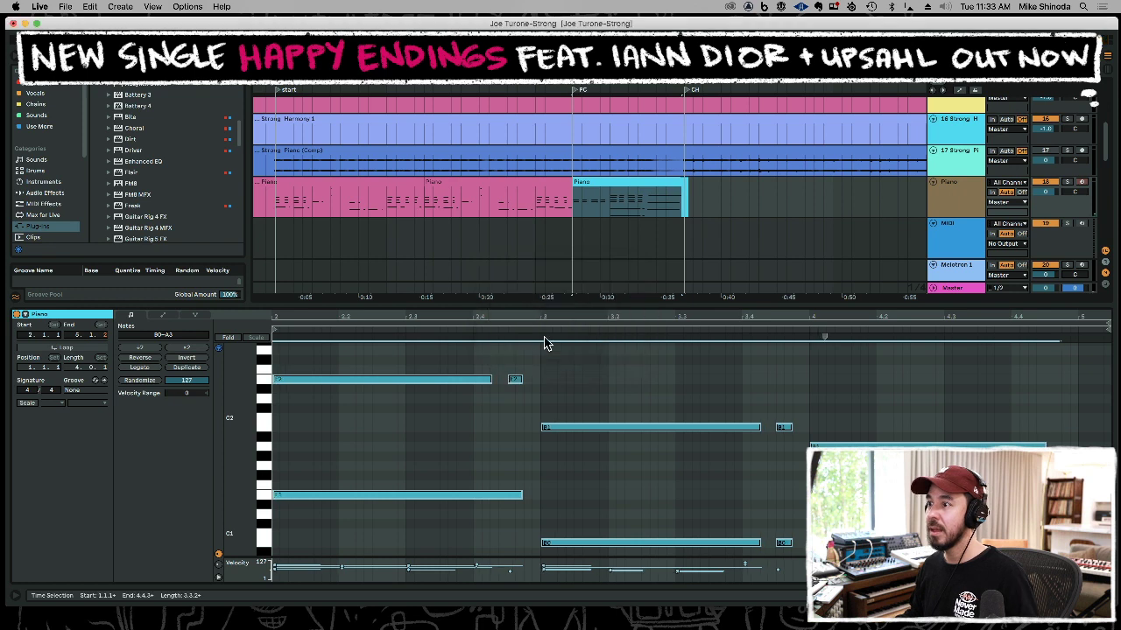
# Play back the quantized pre-chorus piano and undo the quantization of the third Piano clip.
pyautogui.click(543, 375)
pyautogui.press('space')
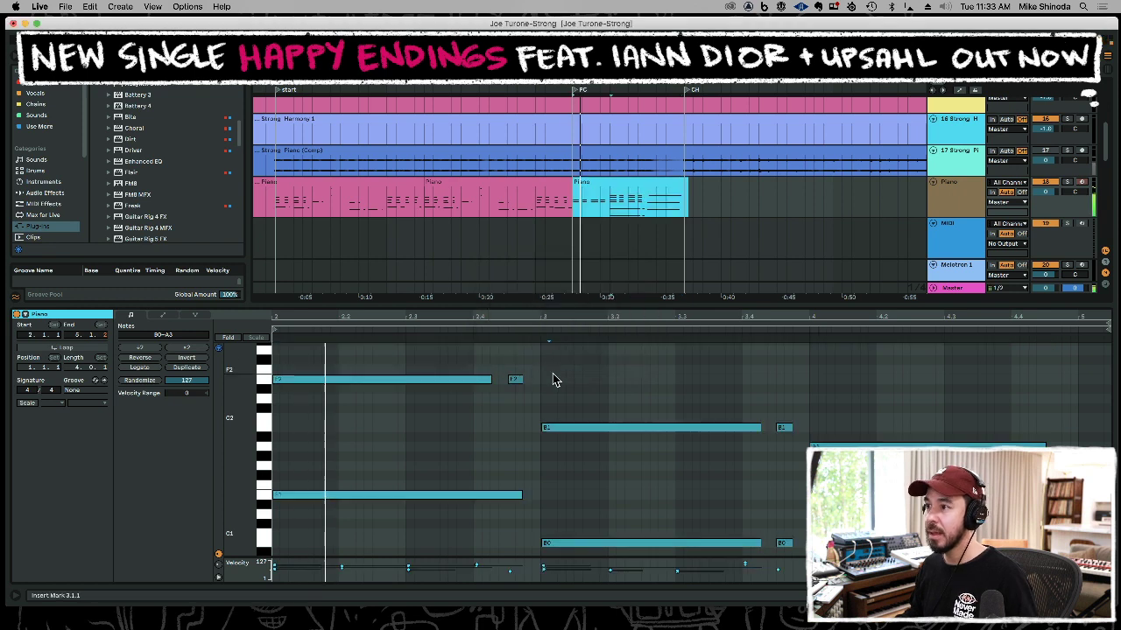
pyautogui.click(600, 387)
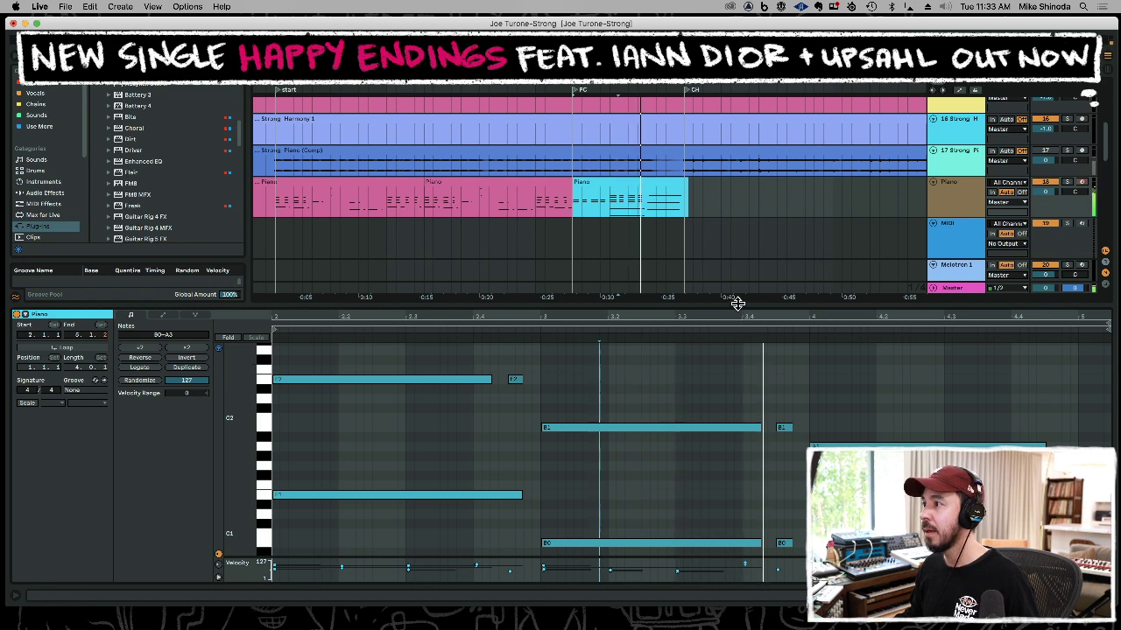
pyautogui.scroll(-3, 826, 377)
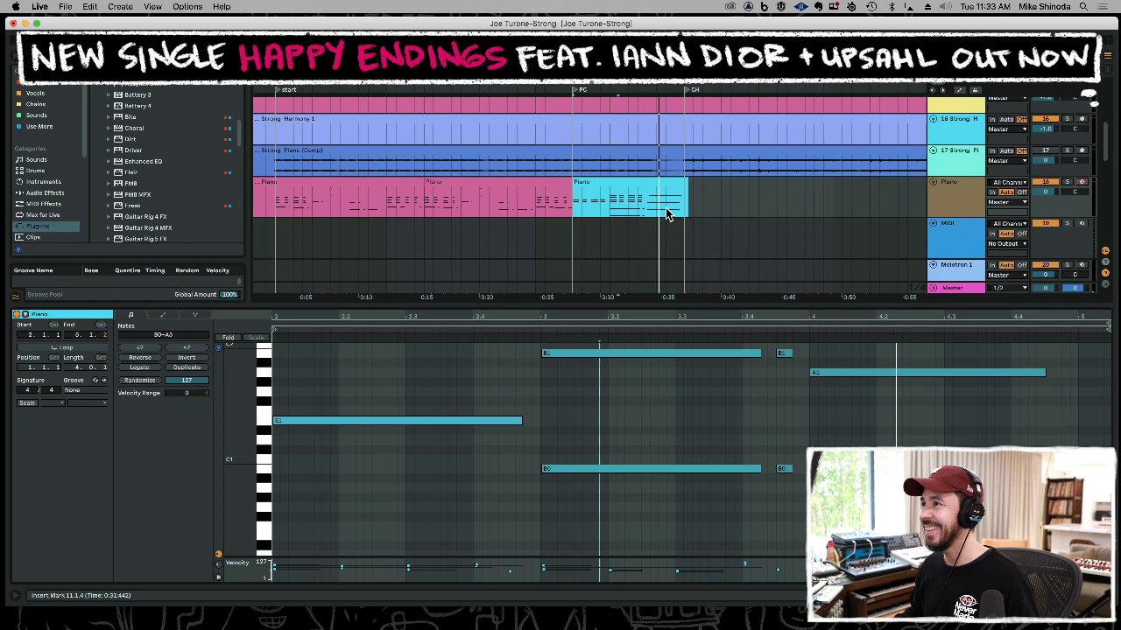
pyautogui.press('super+z')
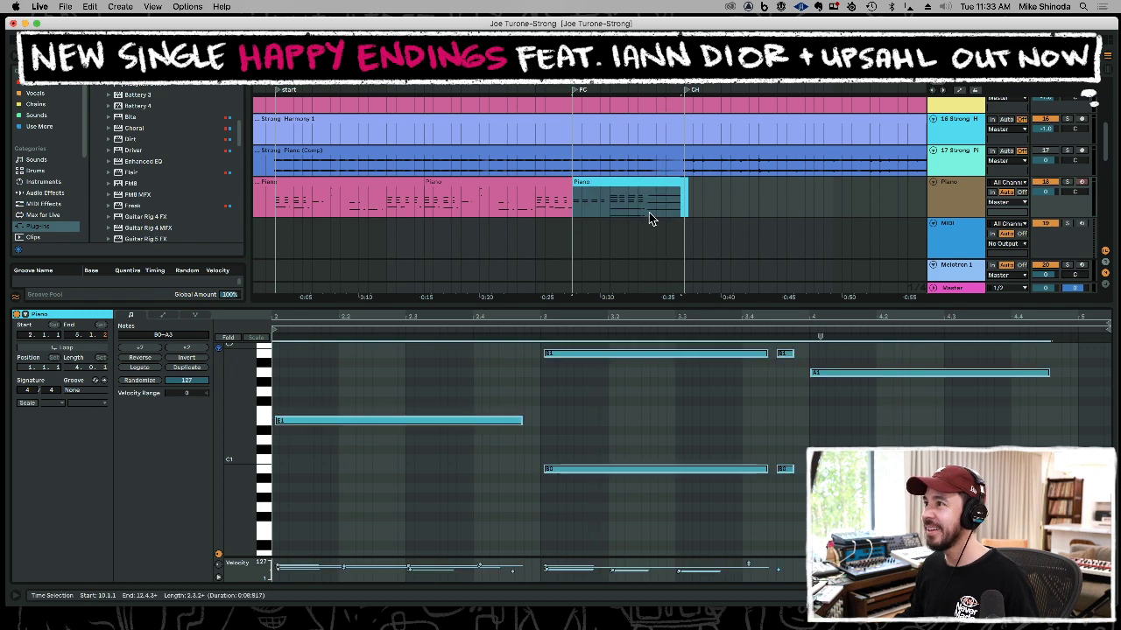
# Split the third Piano clip at 12.1.1 and quantize all notes in the part before the split.
pyautogui.click(647, 216)
pyautogui.click(649, 209)
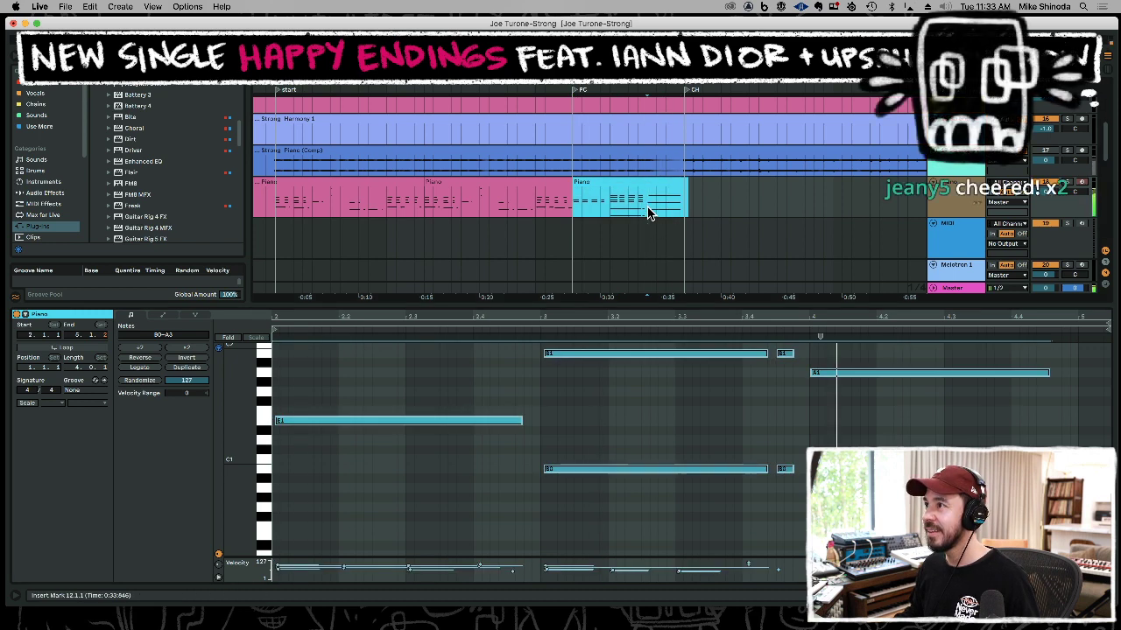
pyautogui.press('super+e')
pyautogui.click(649, 206)
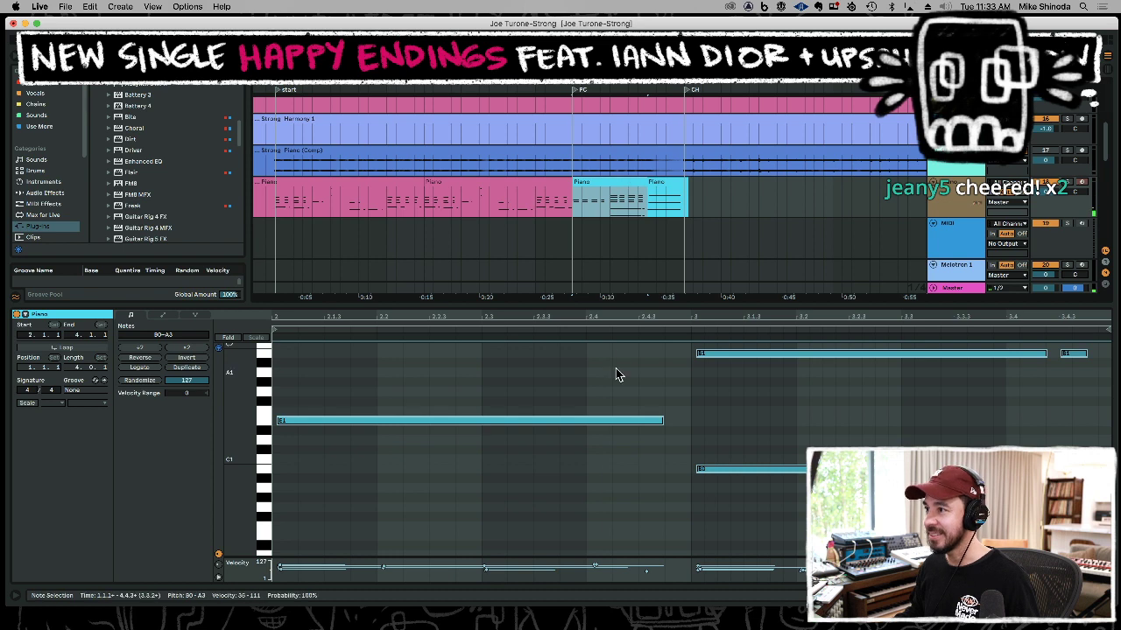
pyautogui.press('shift+super+u')
pyautogui.press('Return')
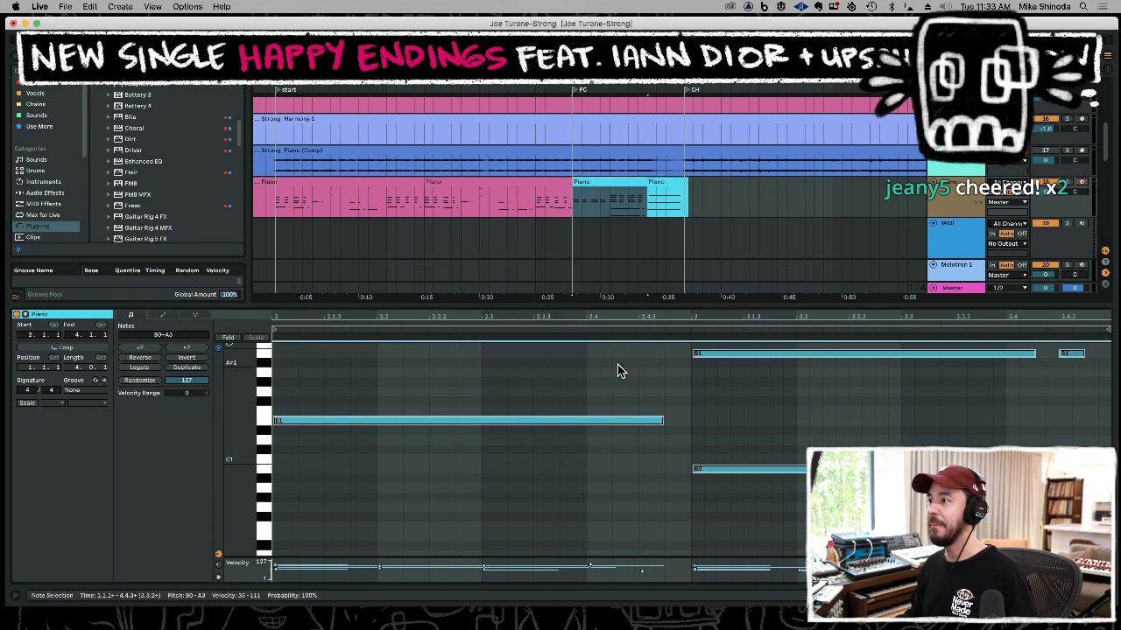
# Play from 11.4.1 and delete the end of the Piano part that extends past the CH marker.
pyautogui.click(635, 243)
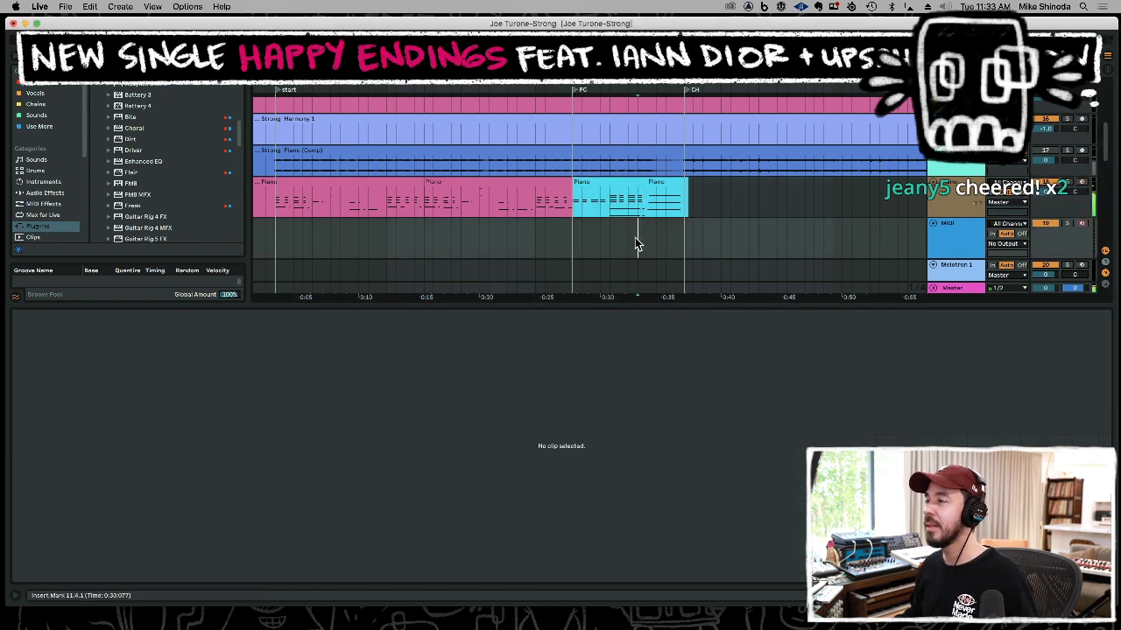
pyautogui.moveTo(685, 207); pyautogui.dragTo(709, 208)
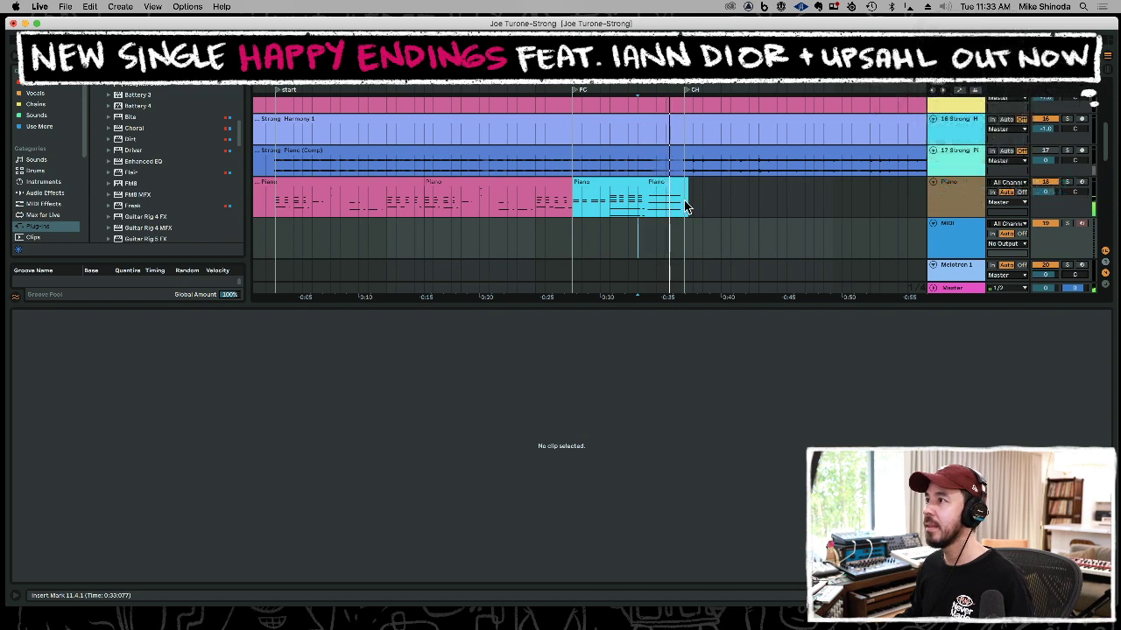
pyautogui.press('super+shift+m')
pyautogui.press('Delete')
# Play the chorus repeatedly from 13.1.1 and 13.3.1 to rehearse the piano part against the track.
pyautogui.moveTo(756, 77); pyautogui.dragTo(556, 63)
pyautogui.click(510, 206)
pyautogui.press('space')
pyautogui.press('space')
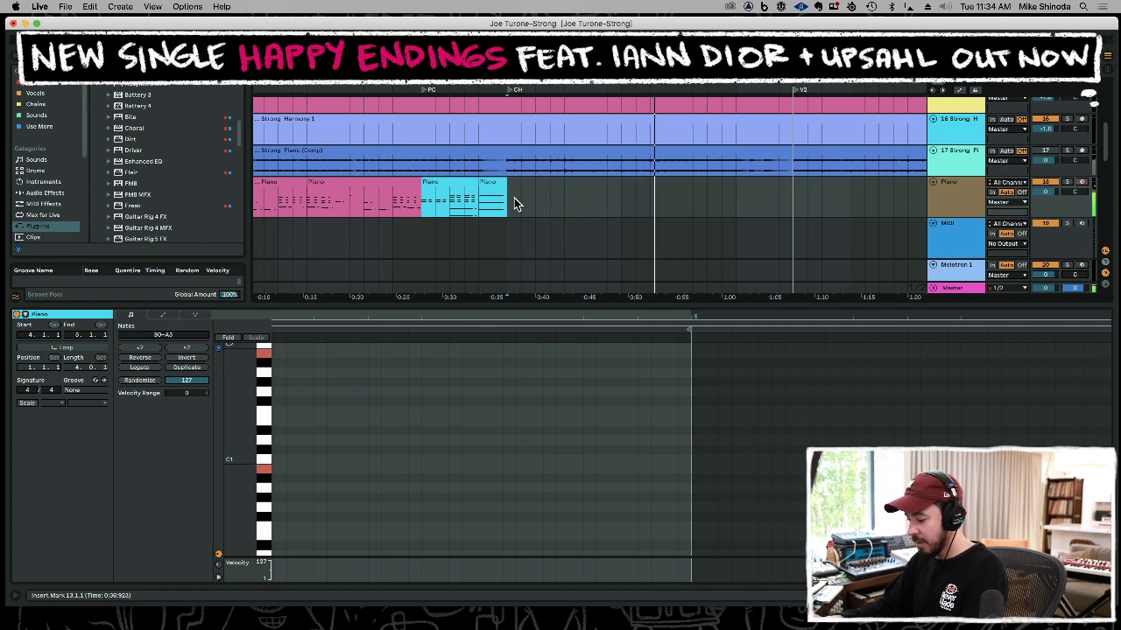
pyautogui.press('space')
pyautogui.press('space')
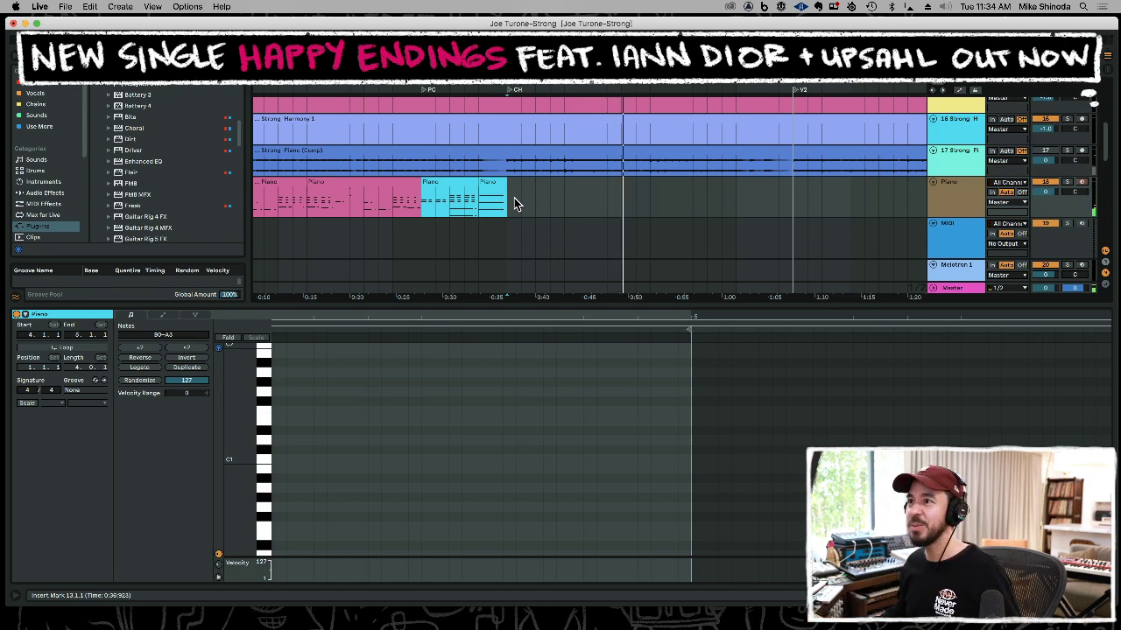
pyautogui.click(514, 198)
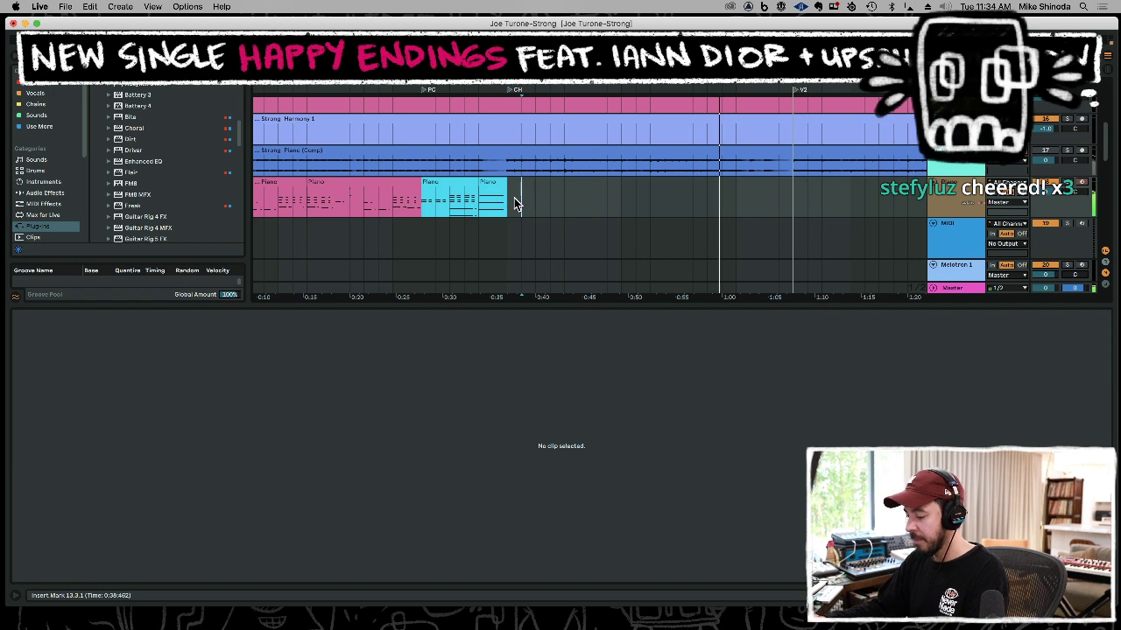
pyautogui.press('space')
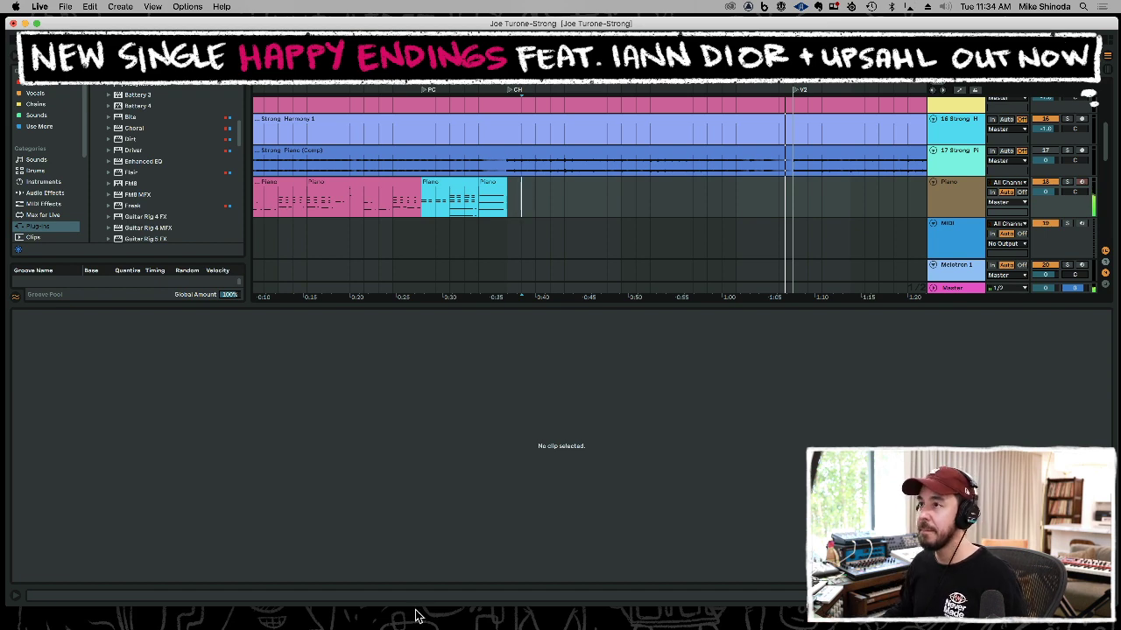
# Record a new chorus take on the Piano track from 12.3.1 to just past the V2 marker.
pyautogui.click(490, 210)
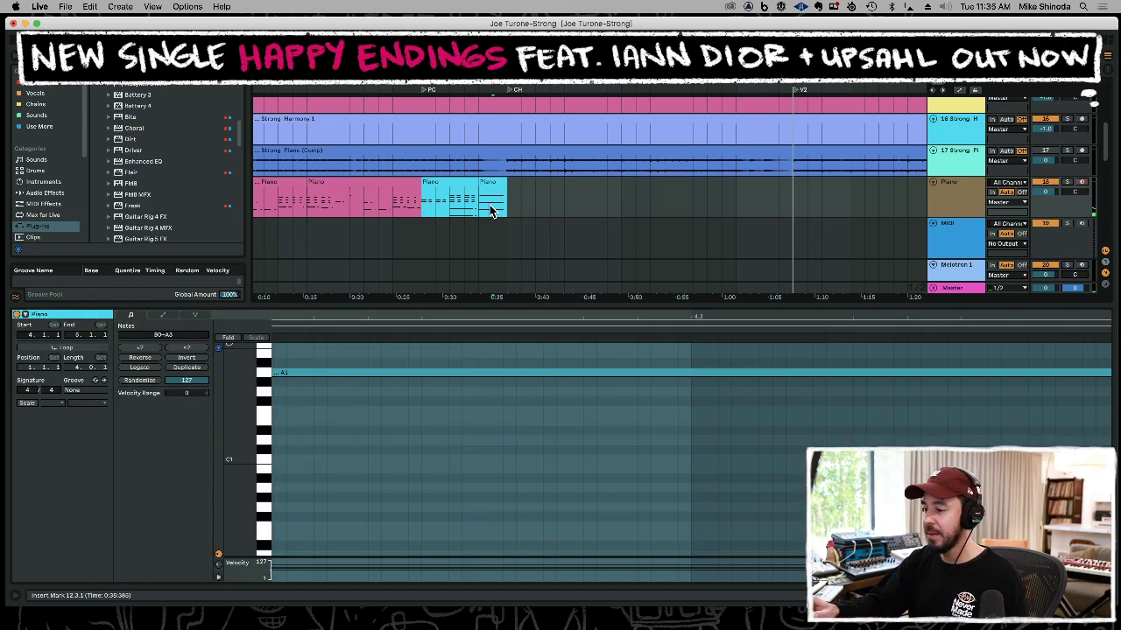
pyautogui.press('F9')
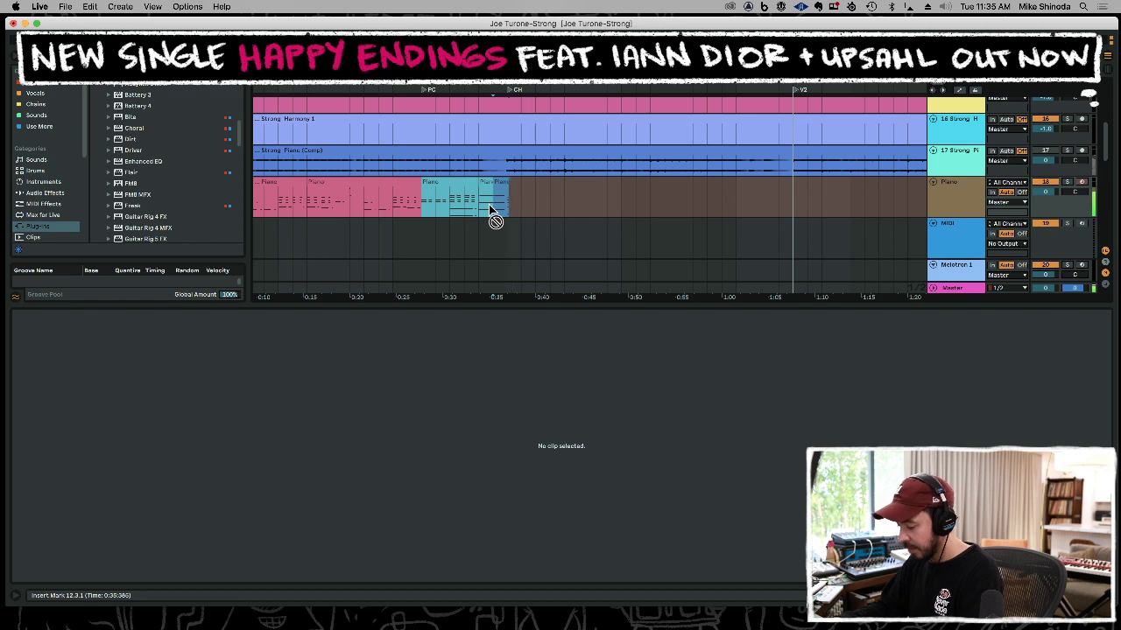
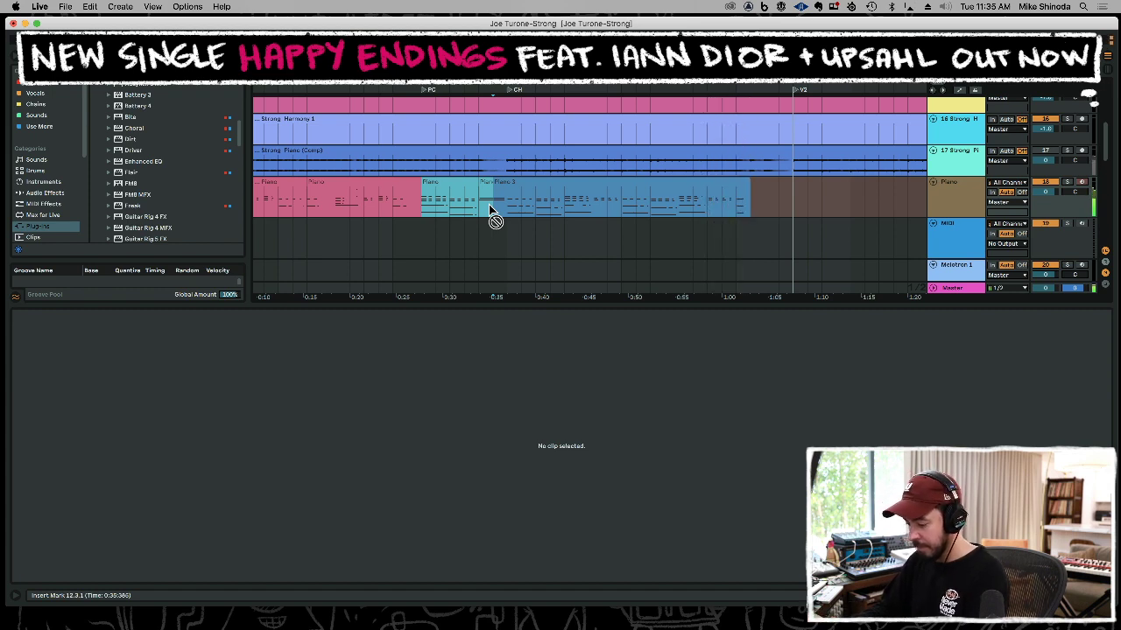
pyautogui.press('space')
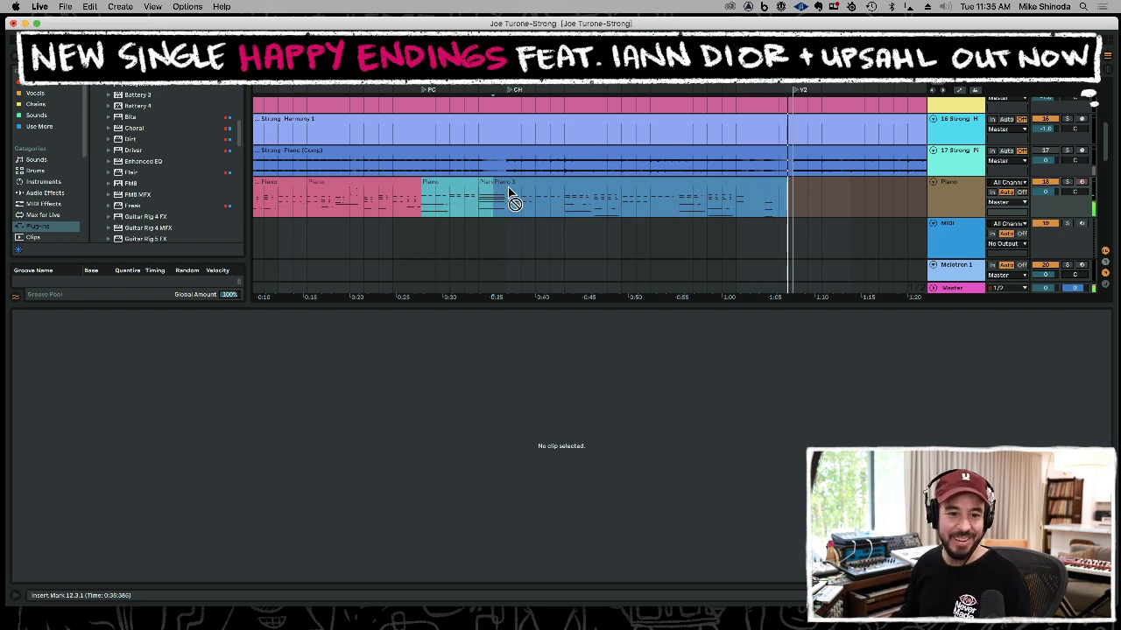
pyautogui.press('space')
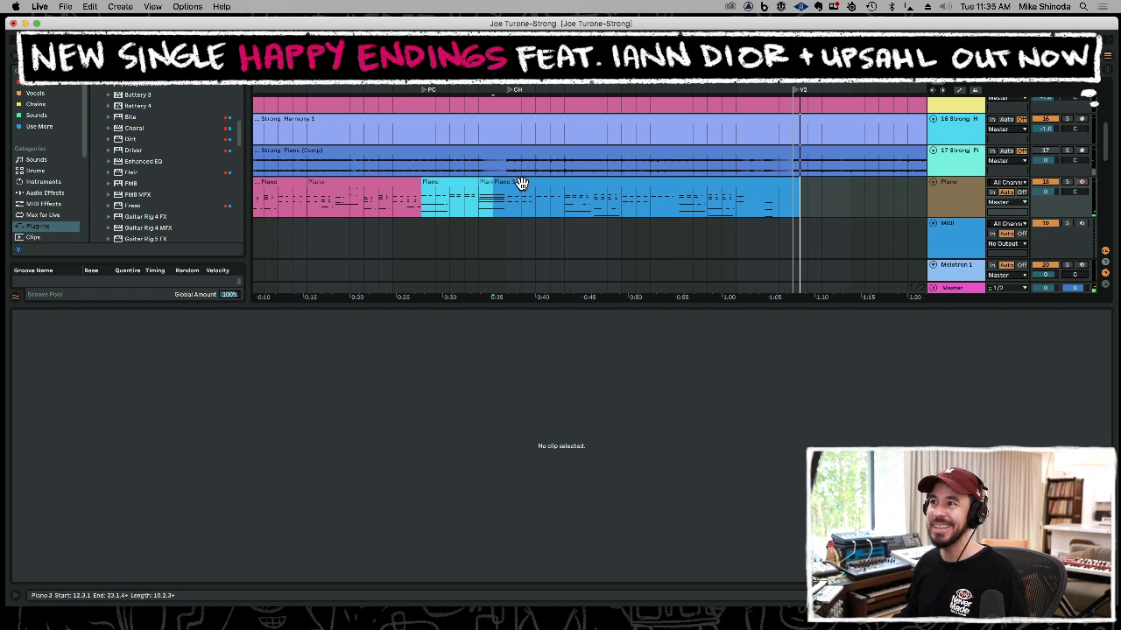
# Quantize all notes in the newly recorded chorus Piano clip.
pyautogui.click(521, 183)
pyautogui.click(584, 427)
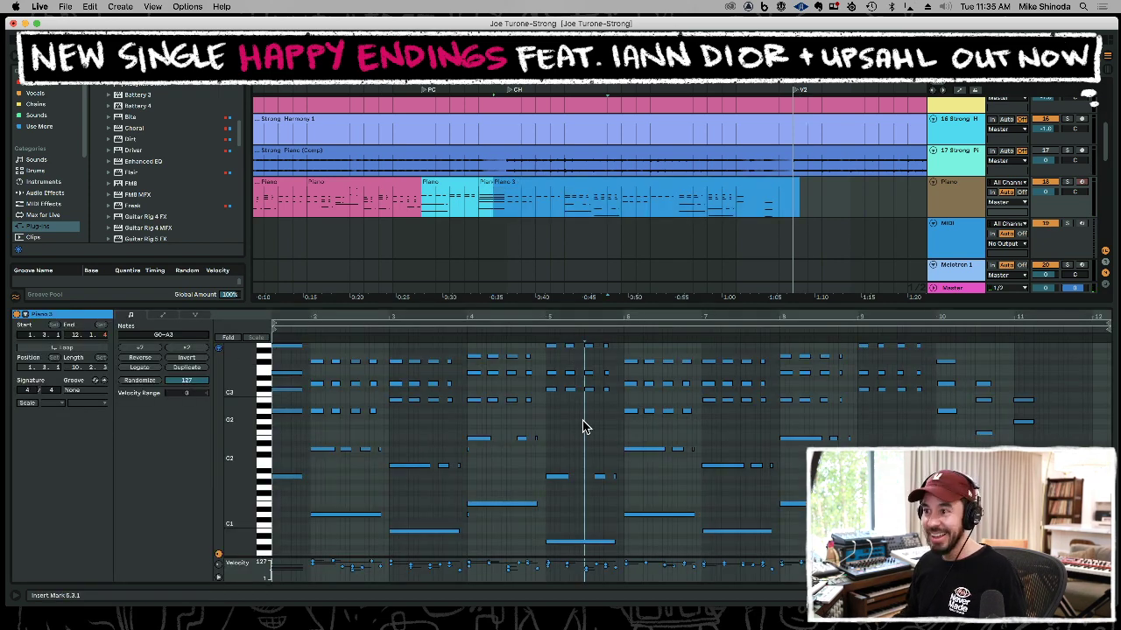
pyautogui.press('super+a')
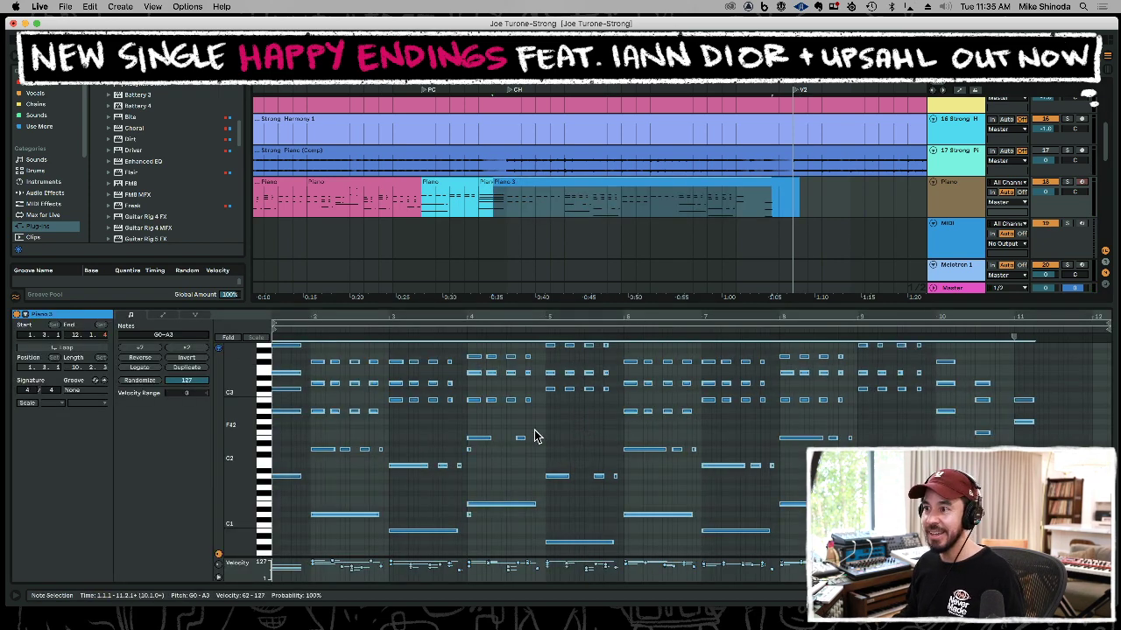
pyautogui.click(464, 449)
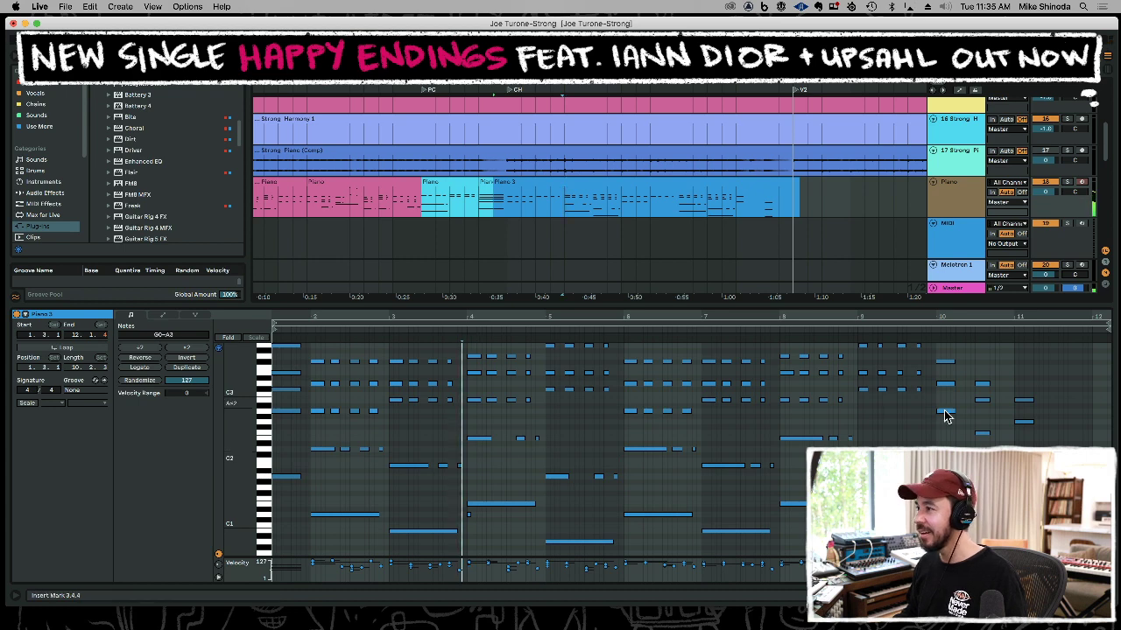
# Raise the F2 note at 10.3.1 in the chorus Piano clip by a semitone and audition the chord at bar 11.
pyautogui.click(983, 383)
pyautogui.moveTo(987, 401); pyautogui.dragTo(990, 440)
pyautogui.click(985, 433)
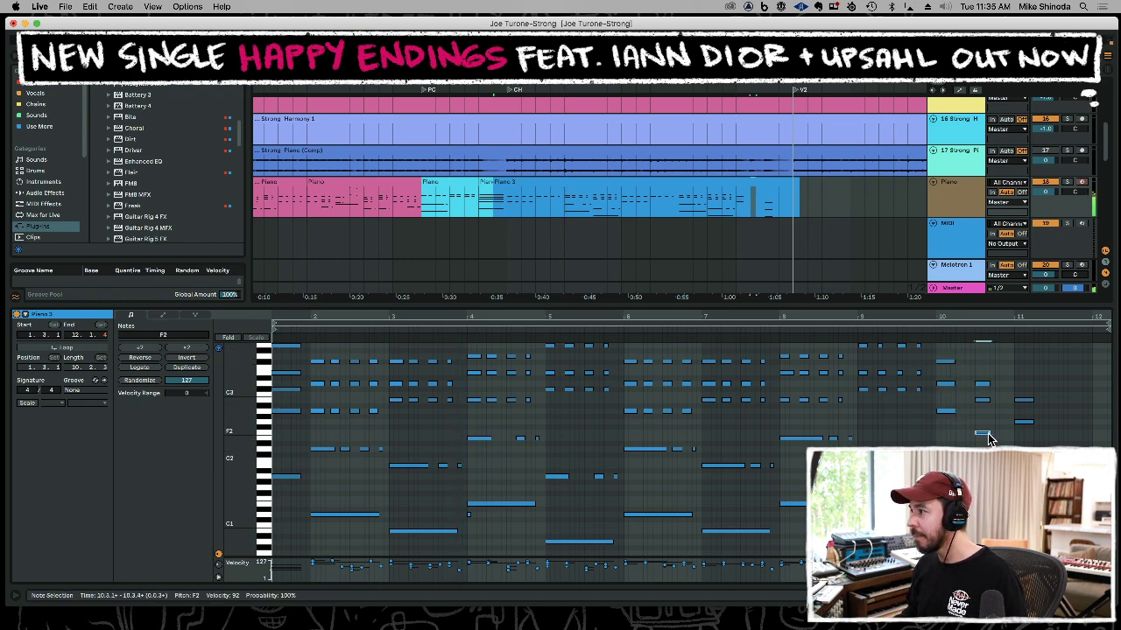
pyautogui.moveTo(1016, 392); pyautogui.dragTo(1036, 442)
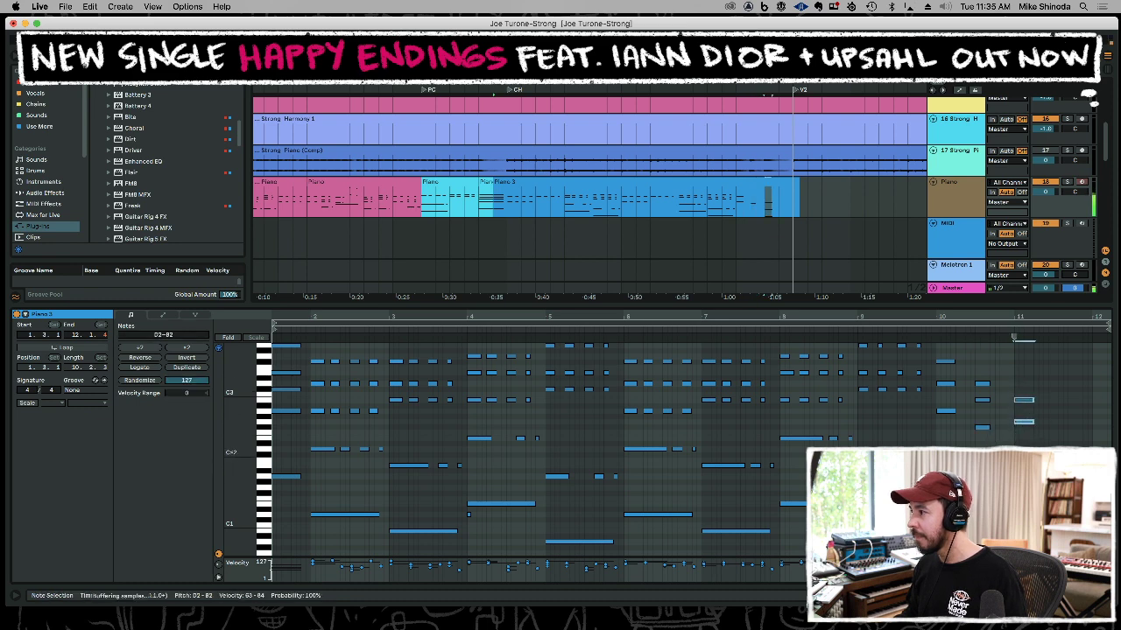
# Play from 12.1.1 and 13.1.1, and delete the end of the chorus Piano clip past the V2 marker at 23.1.1.
pyautogui.click(485, 228)
pyautogui.press('space')
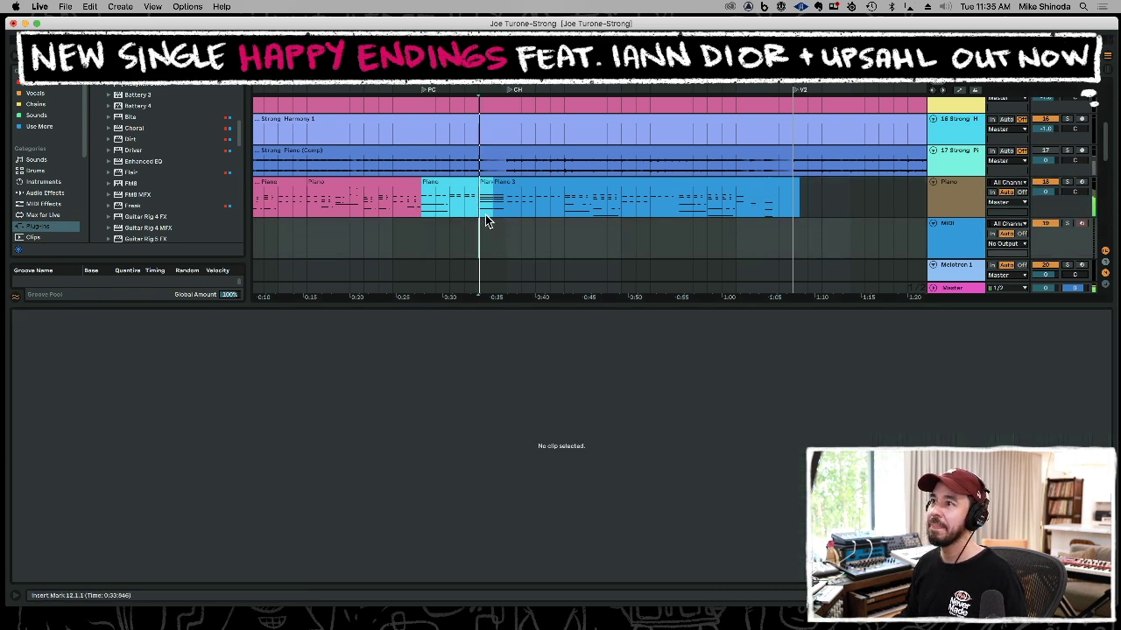
pyautogui.click(500, 235)
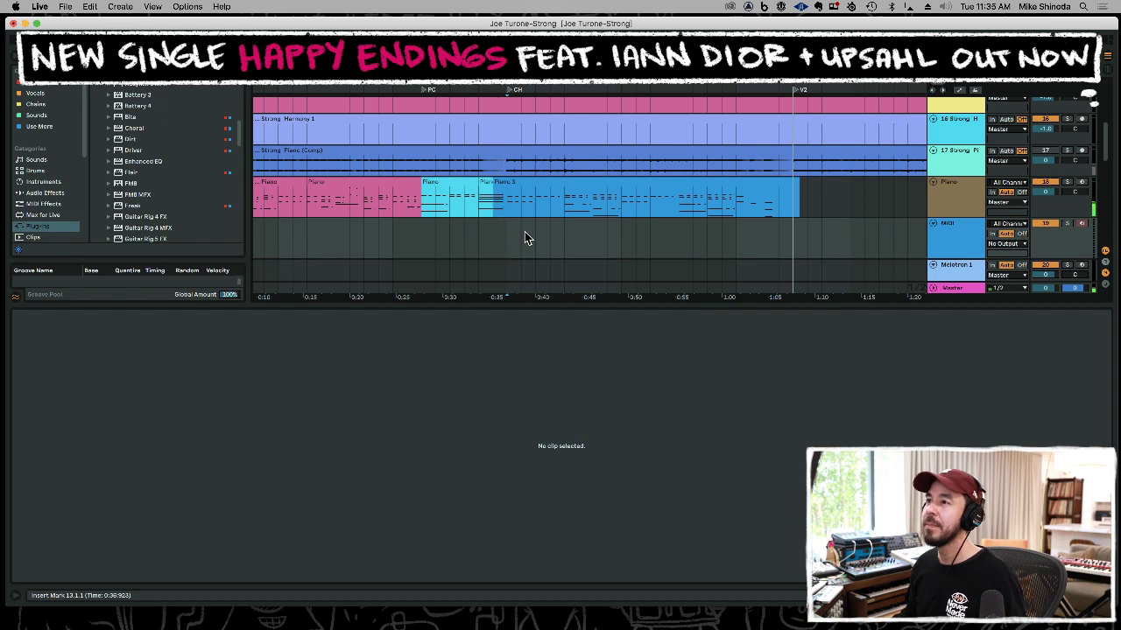
pyautogui.moveTo(830, 189); pyautogui.dragTo(795, 189)
pyautogui.press('Delete')
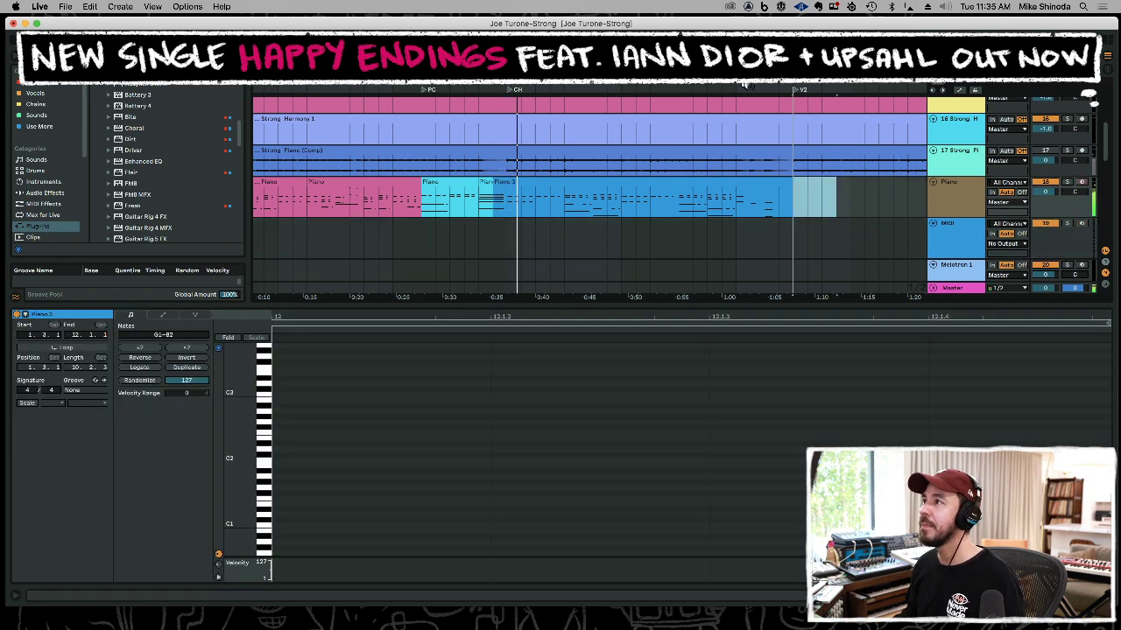
# Quantize the opening chord notes, D2 to F#3, at 2.1.1 in the first Piano clip.
pyautogui.moveTo(746, 78); pyautogui.dragTo(537, 37)
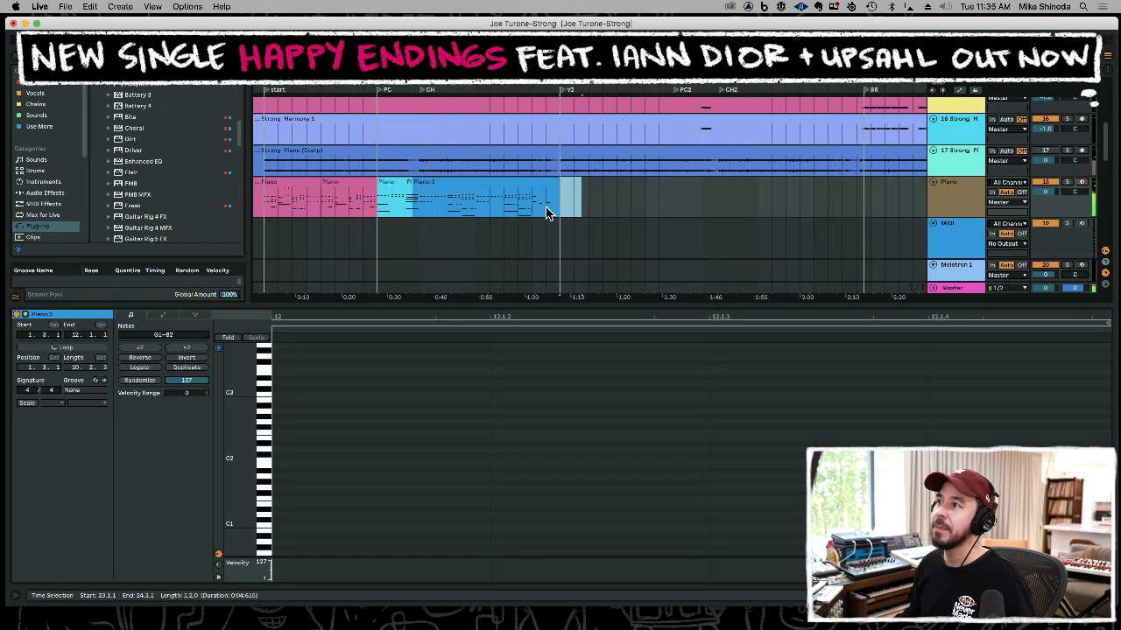
pyautogui.click(267, 188)
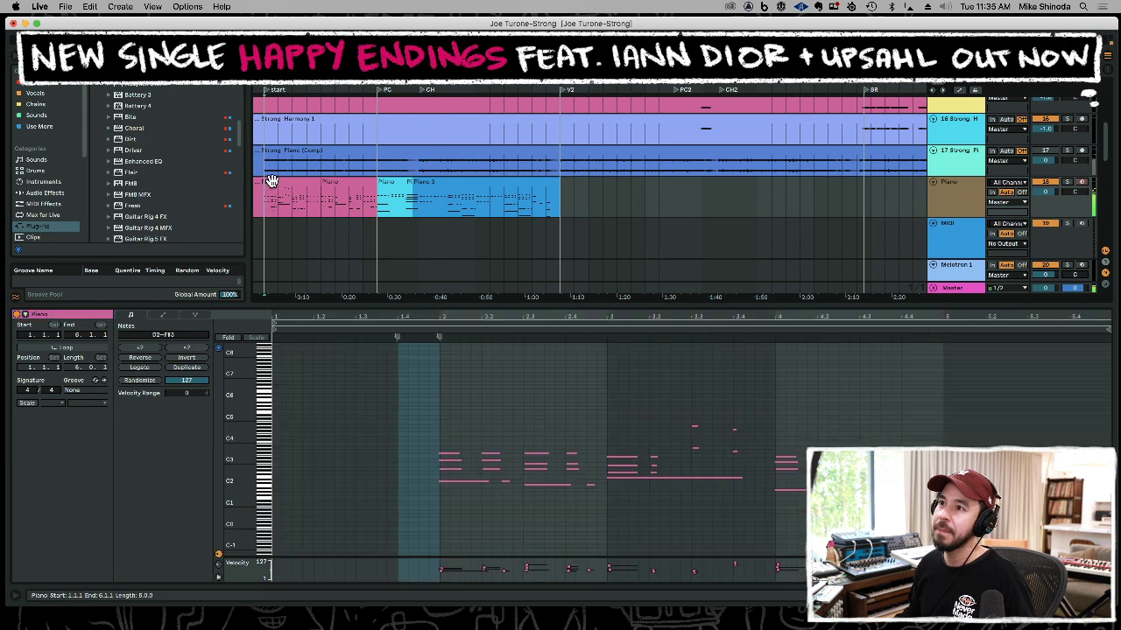
pyautogui.moveTo(438, 419); pyautogui.dragTo(454, 501)
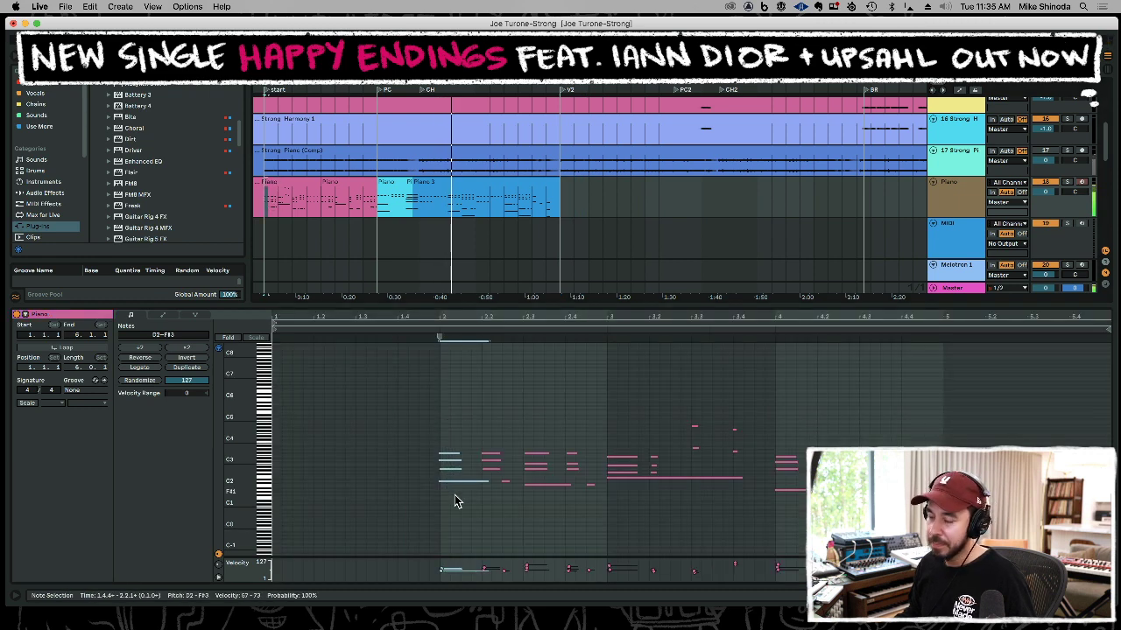
pyautogui.press('super+u')
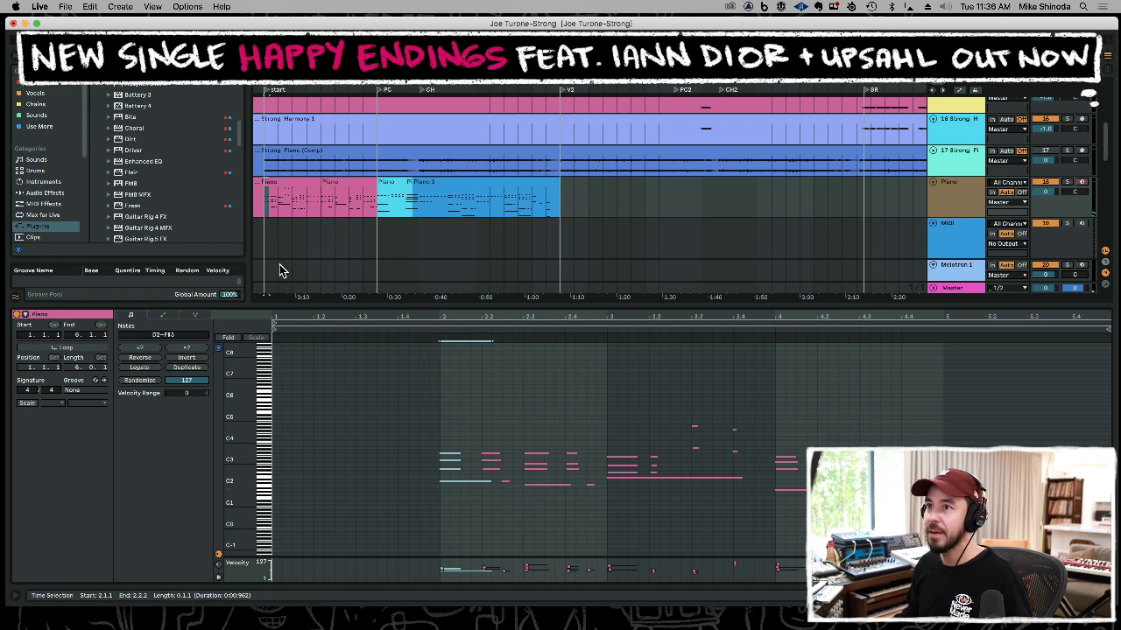
# Delete the Piano track's first bar before the start marker, and the stray low note beneath bar 4's bass note in the chorus clip.
pyautogui.moveTo(260, 211); pyautogui.dragTo(249, 209)
pyautogui.press('Delete')
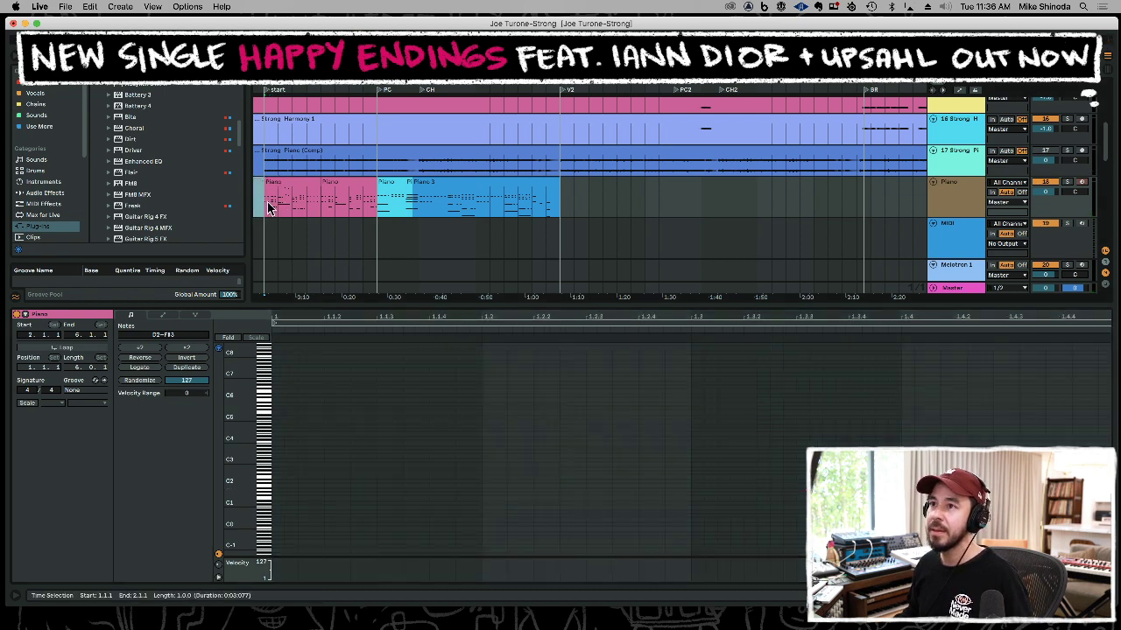
pyautogui.click(442, 208)
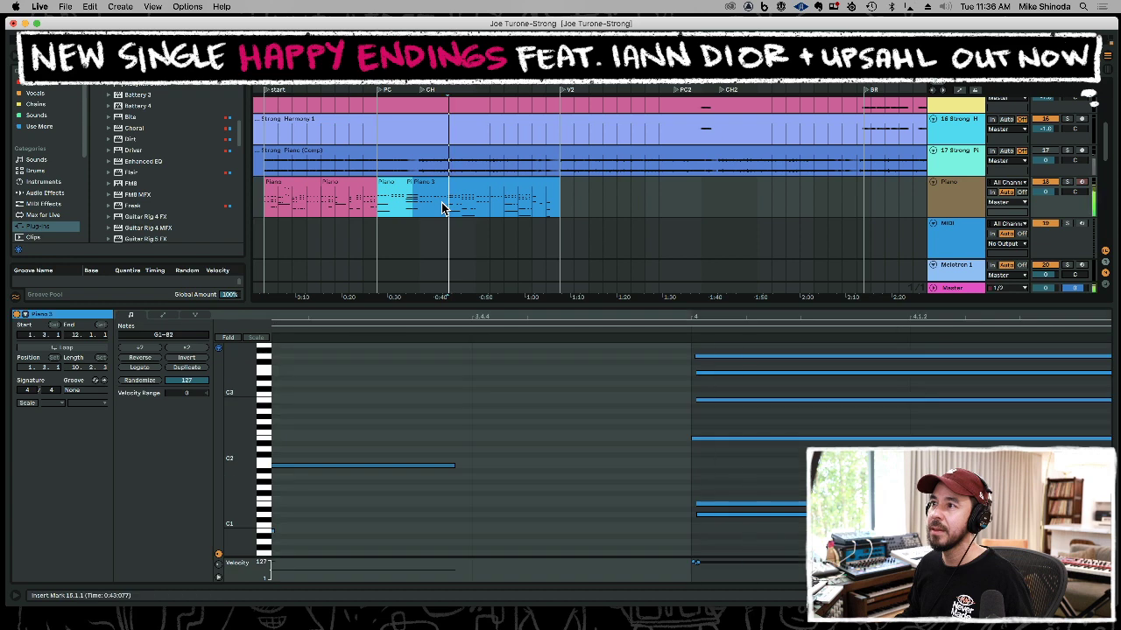
pyautogui.click(718, 461)
pyautogui.click(746, 515)
pyautogui.press('Delete')
pyautogui.press('space')
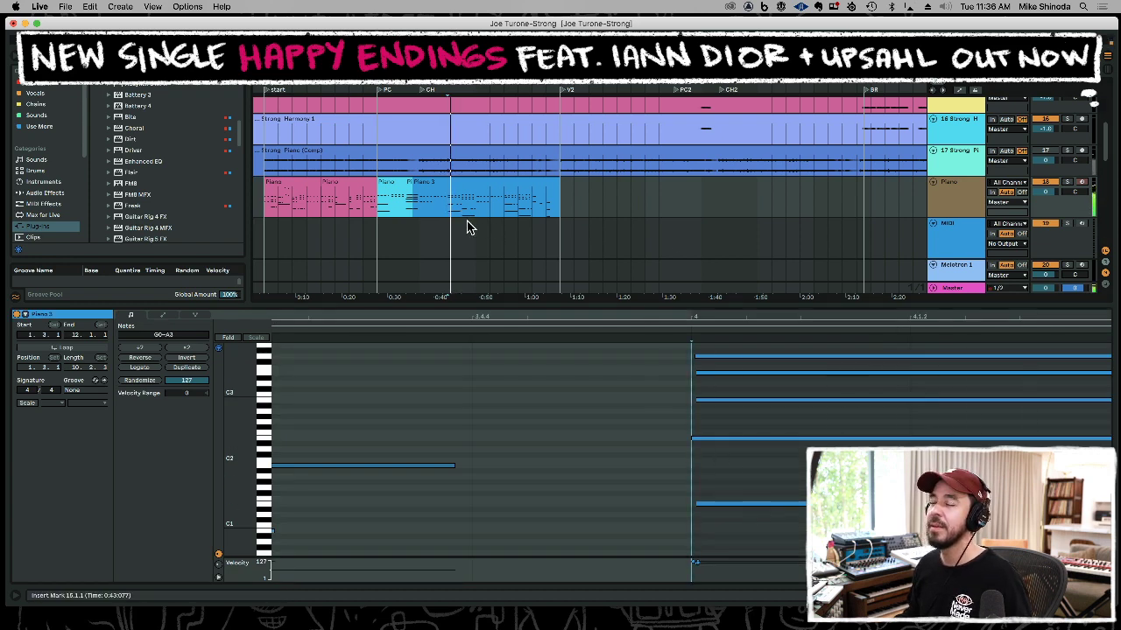
# Duplicate all Piano clips between the start marker and V2 so that the copies begin at V2.
pyautogui.doubleClick(493, 305)
pyautogui.moveTo(558, 198); pyautogui.dragTo(269, 194)
pyautogui.press('super+d')
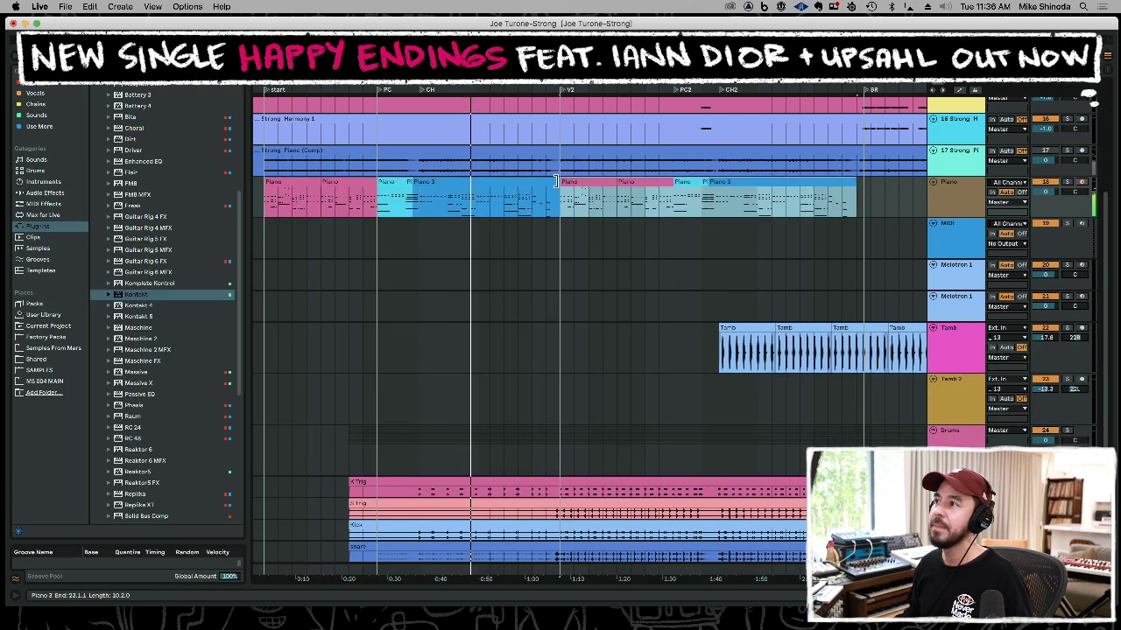
# Move the duplicated Piano 3 chorus clip to 34.2.1 at CH2, and extend the short Piano clip before it to 34.1.3.
pyautogui.click(738, 175)
pyautogui.click(737, 180)
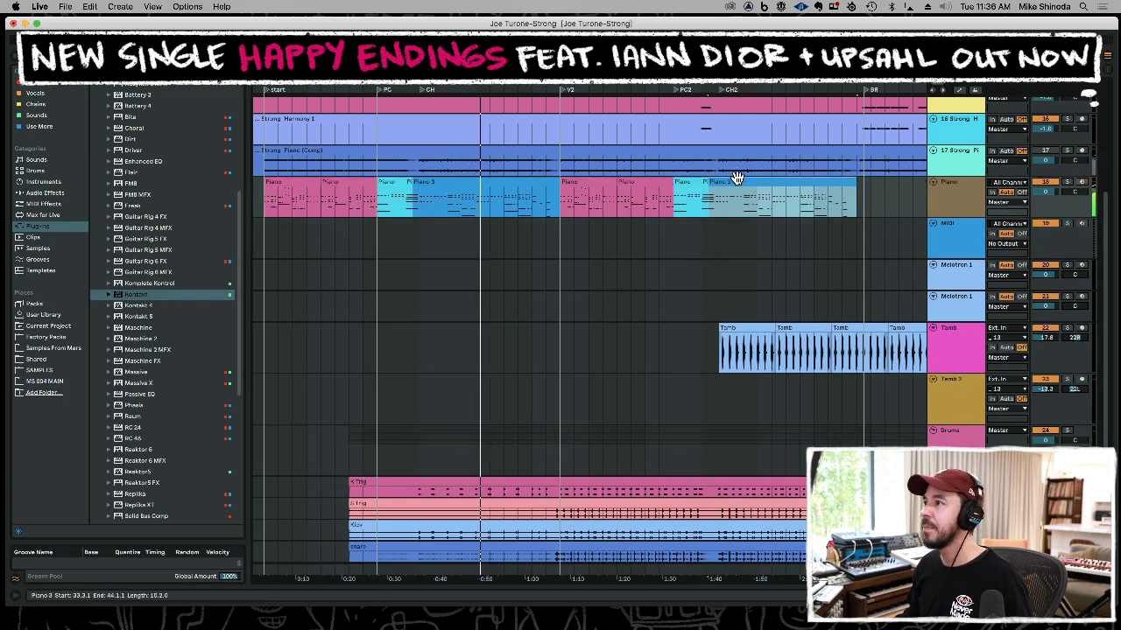
pyautogui.press('Delete')
pyautogui.moveTo(738, 77); pyautogui.dragTo(668, 156)
pyautogui.press('super+z')
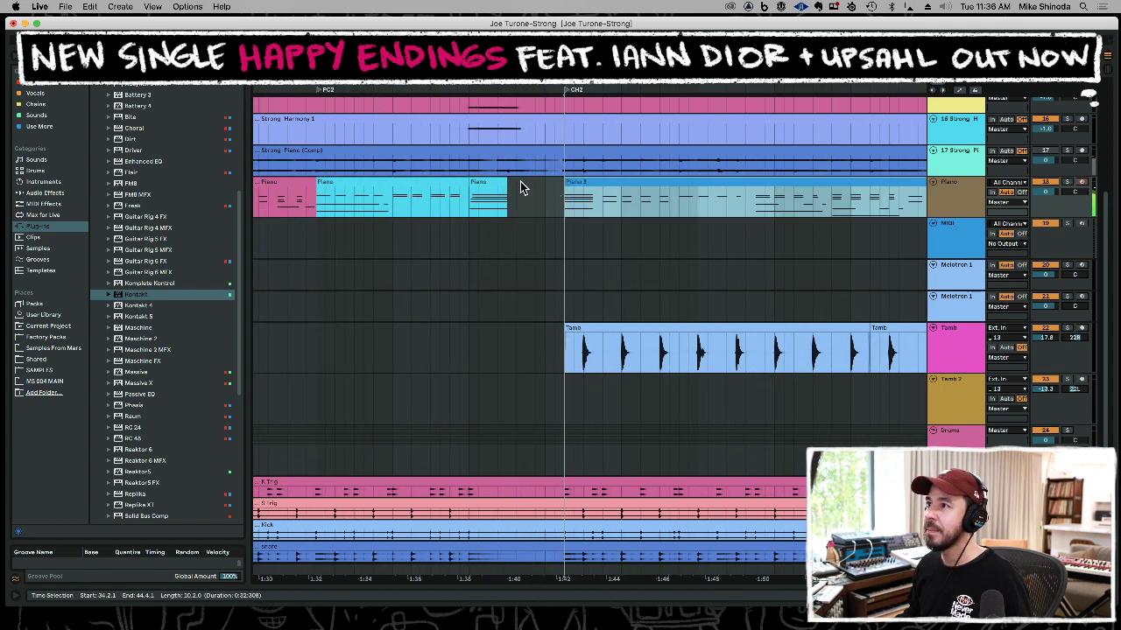
pyautogui.moveTo(506, 186); pyautogui.dragTo(557, 184)
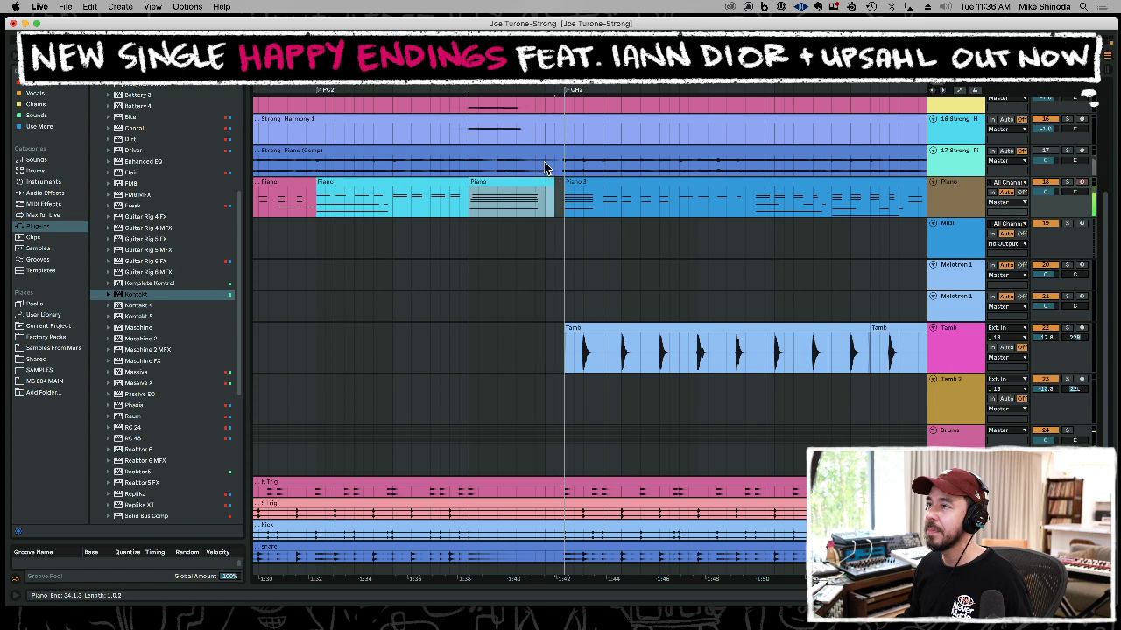
# Remove the end of the second chorus Piano clip past the BR marker, from 44.3.1 to 46.1.1, and listen from V2 to CH2.
pyautogui.press('-')
pyautogui.press('-')
pyautogui.moveTo(600, 78); pyautogui.dragTo(564, 70)
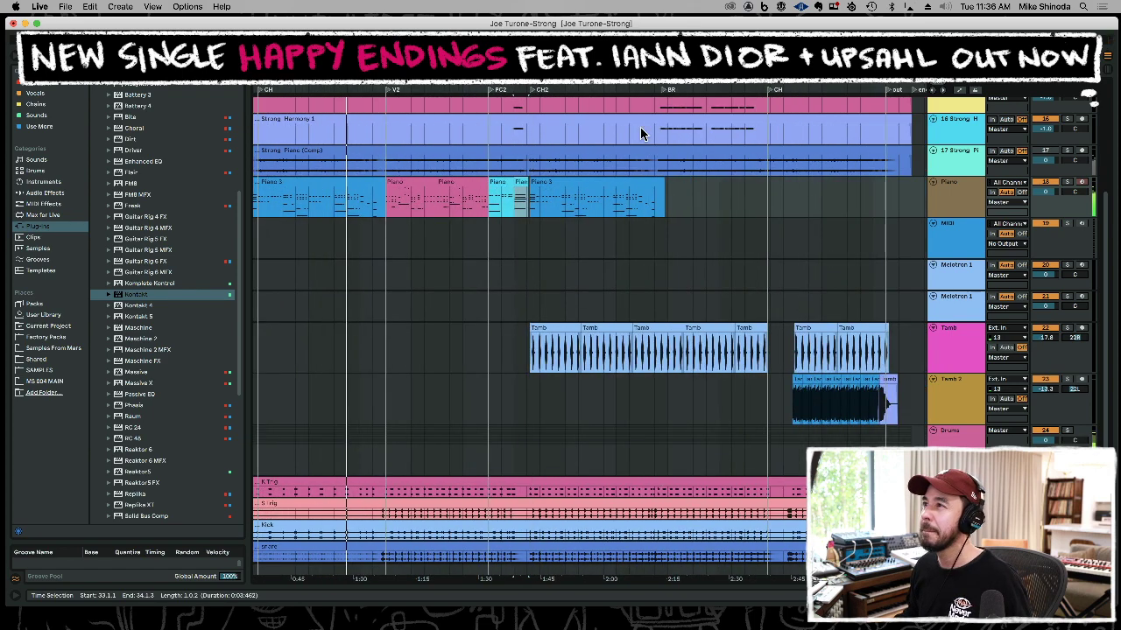
pyautogui.moveTo(662, 203); pyautogui.dragTo(682, 200)
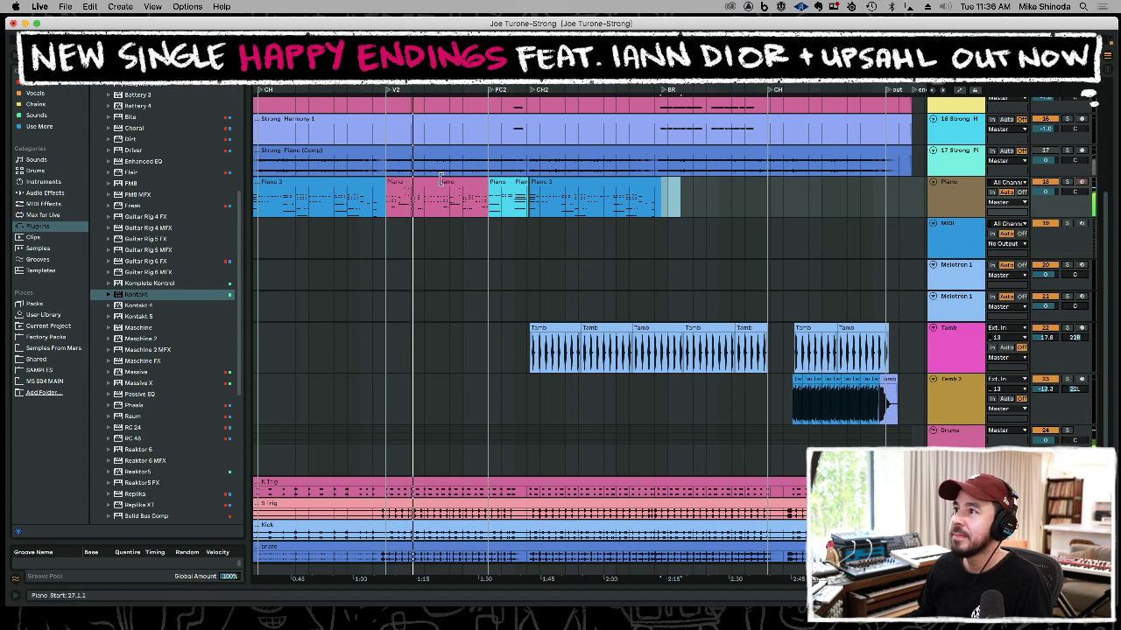
pyautogui.moveTo(605, 78); pyautogui.dragTo(604, 88)
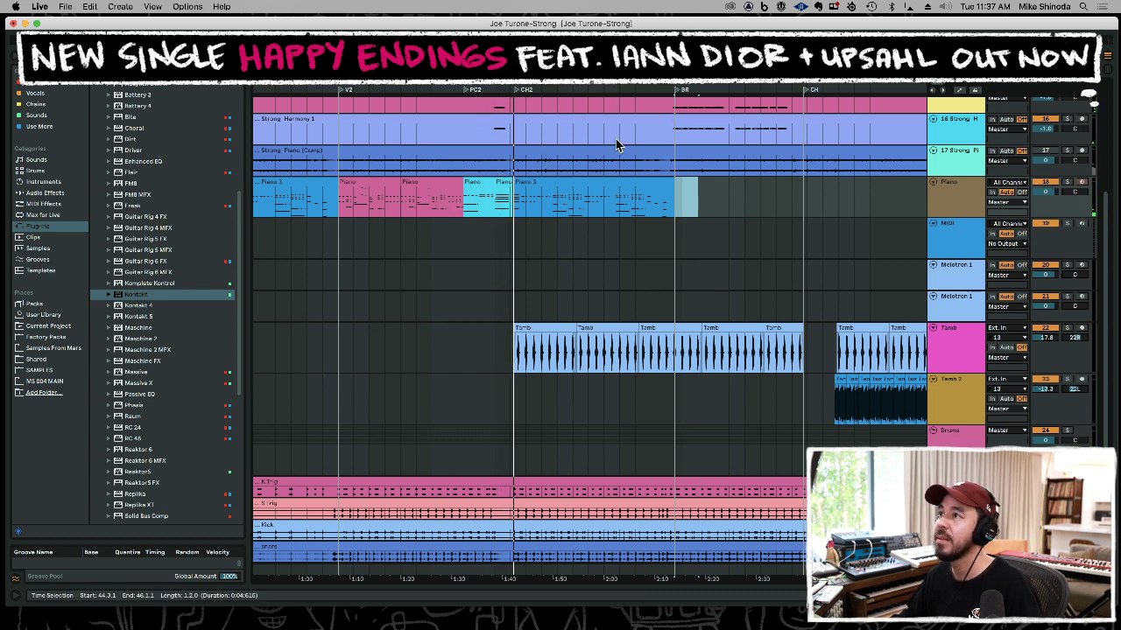
# Remove the opening A1–A3 chord from the CH2 Piano clip and place the remainder at 34.1.4 so its bar 2 falls on CH2.
pyautogui.doubleClick(527, 182)
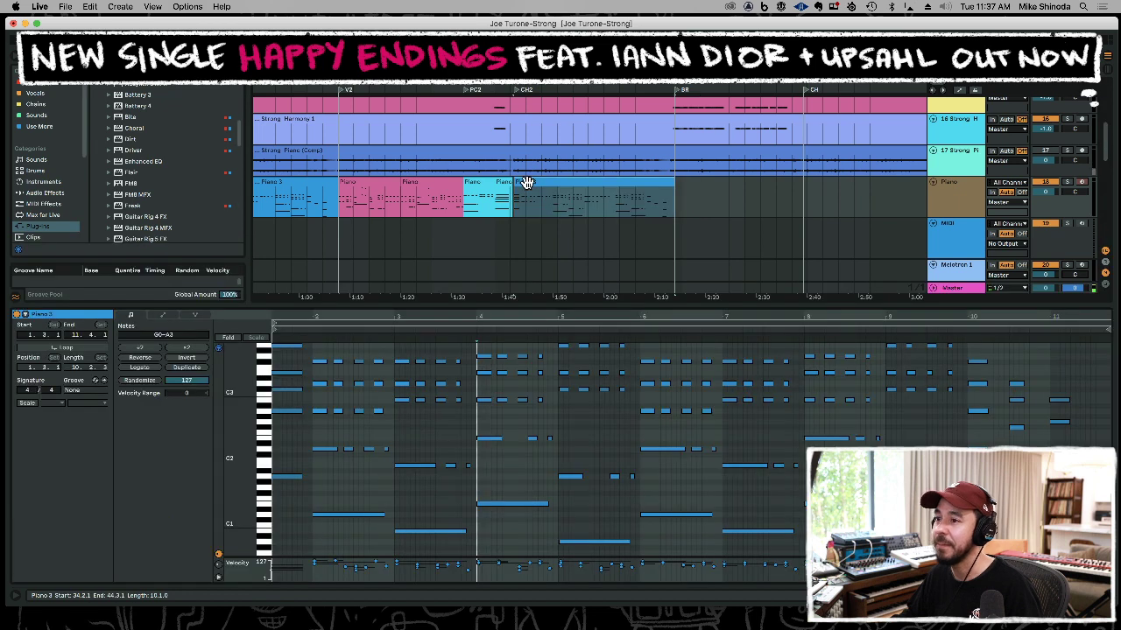
pyautogui.moveTo(513, 80); pyautogui.dragTo(565, 190)
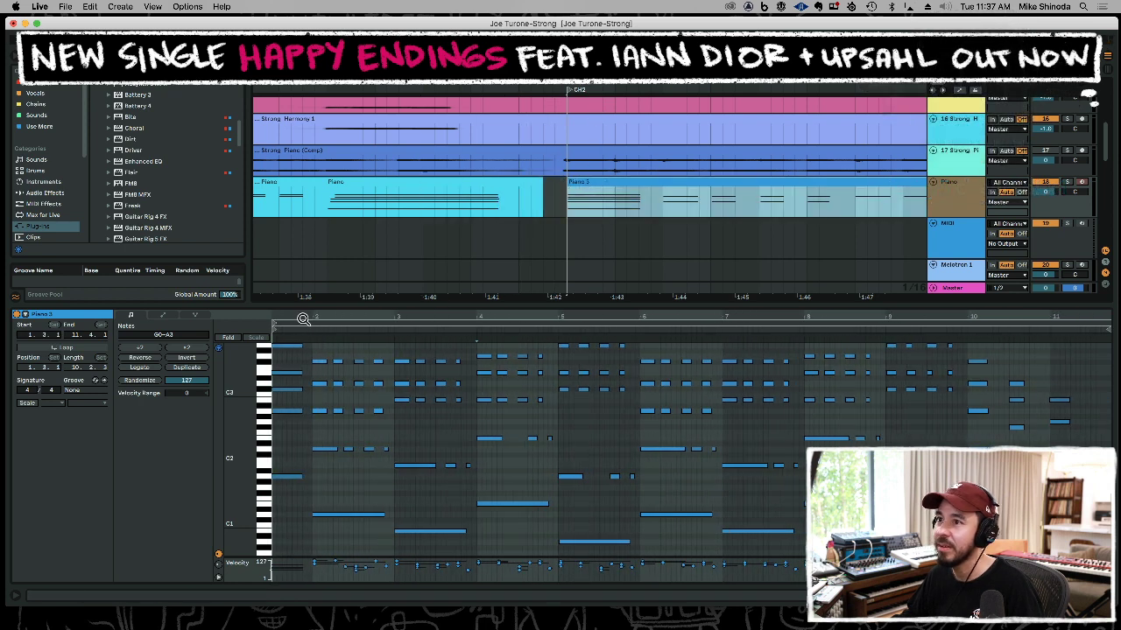
pyautogui.moveTo(292, 316); pyautogui.dragTo(342, 320)
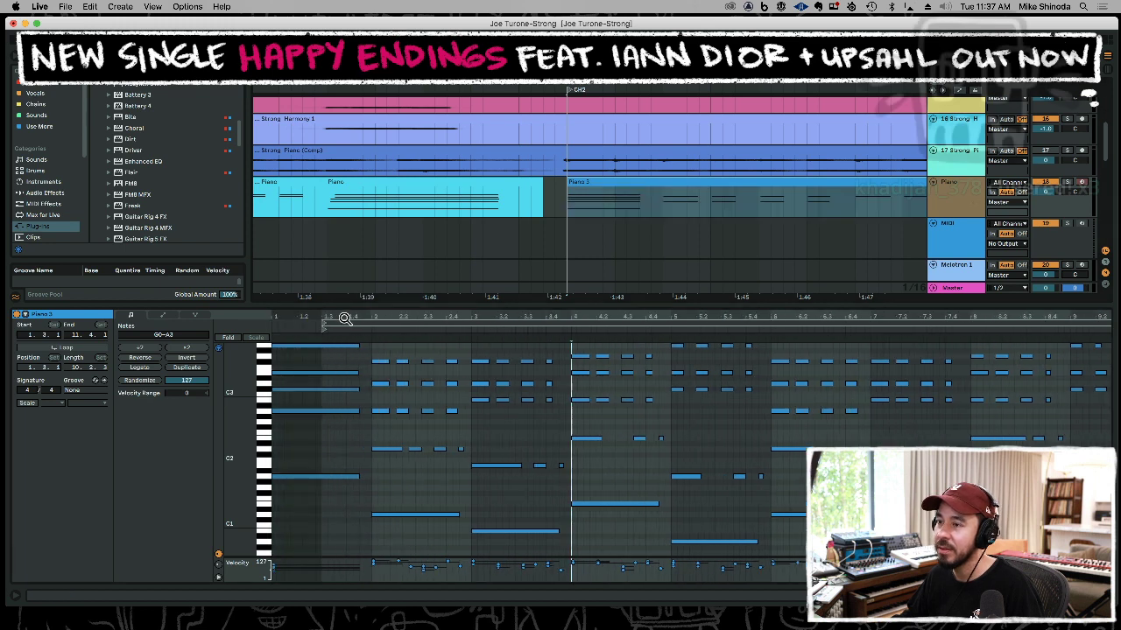
pyautogui.moveTo(317, 497); pyautogui.dragTo(320, 347)
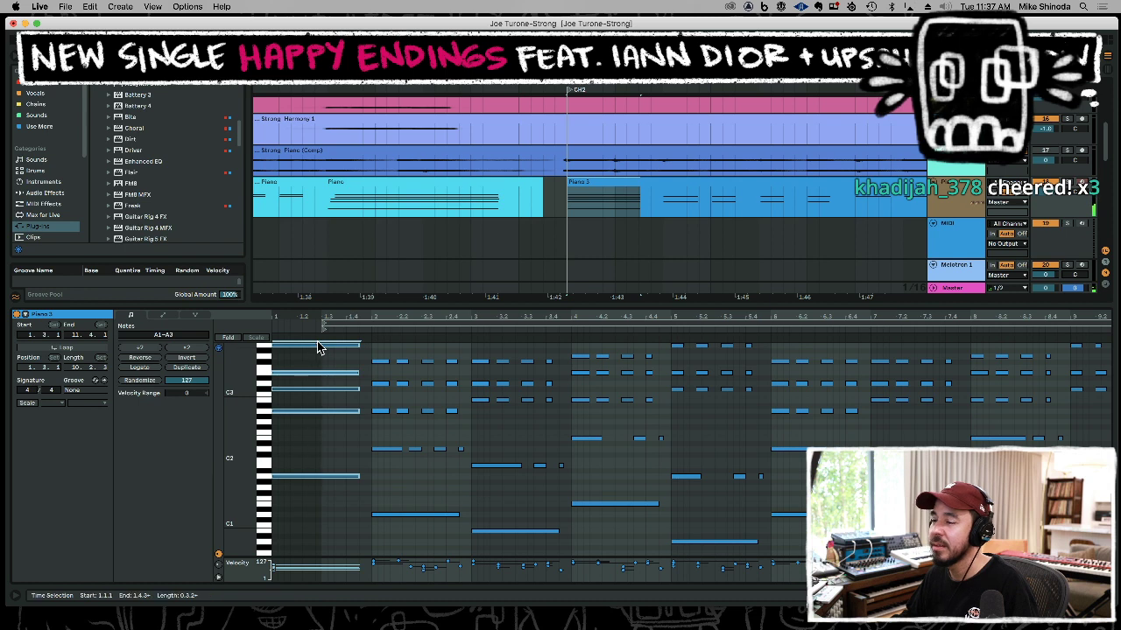
pyautogui.click(538, 284)
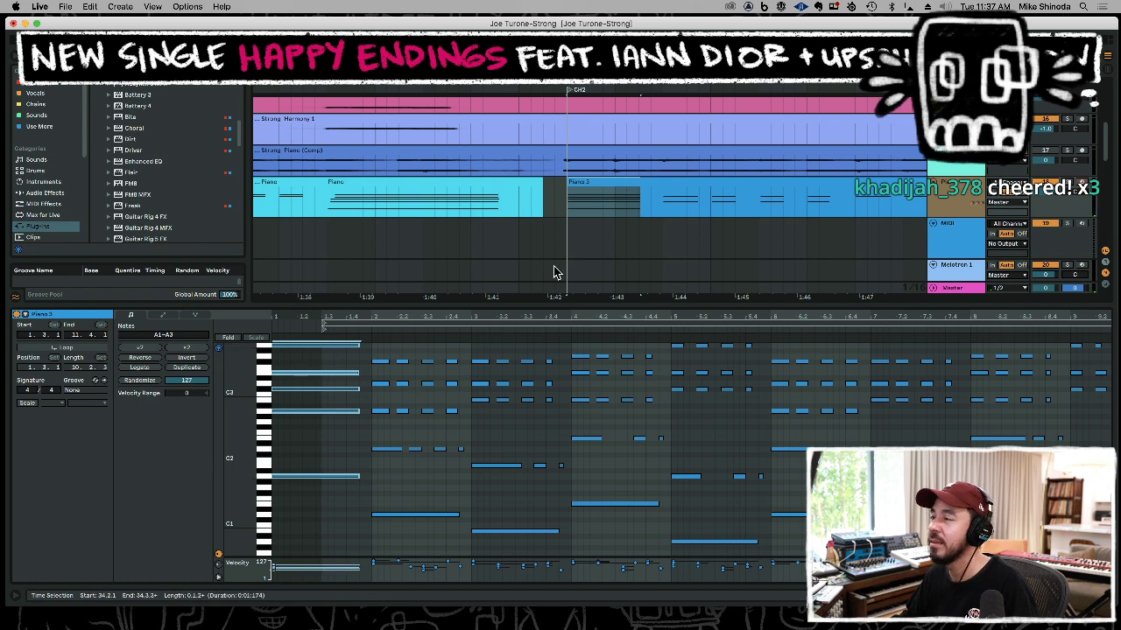
pyautogui.click(664, 201)
pyautogui.click(665, 193)
pyautogui.press('Delete')
pyautogui.click(567, 204)
pyautogui.click(559, 204)
pyautogui.press('super+v')
pyautogui.press('space')
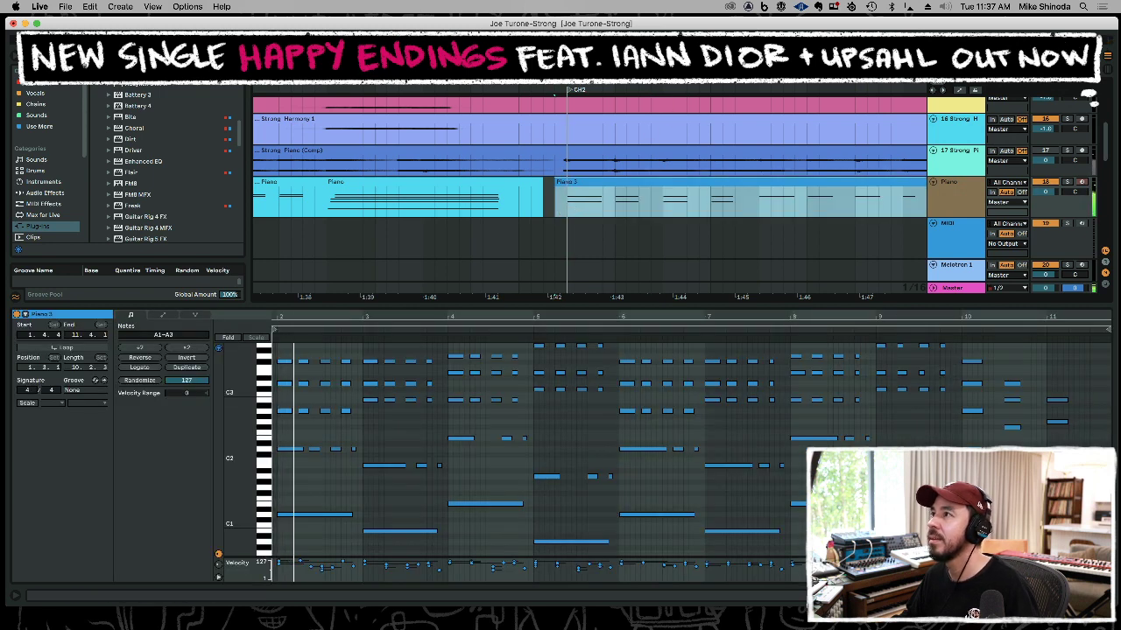
# Copy the Piano range from 34.2.1 to 46.1.1, paste it at the last CH marker and play it.
pyautogui.moveTo(685, 81); pyautogui.dragTo(621, 54)
pyautogui.press('-')
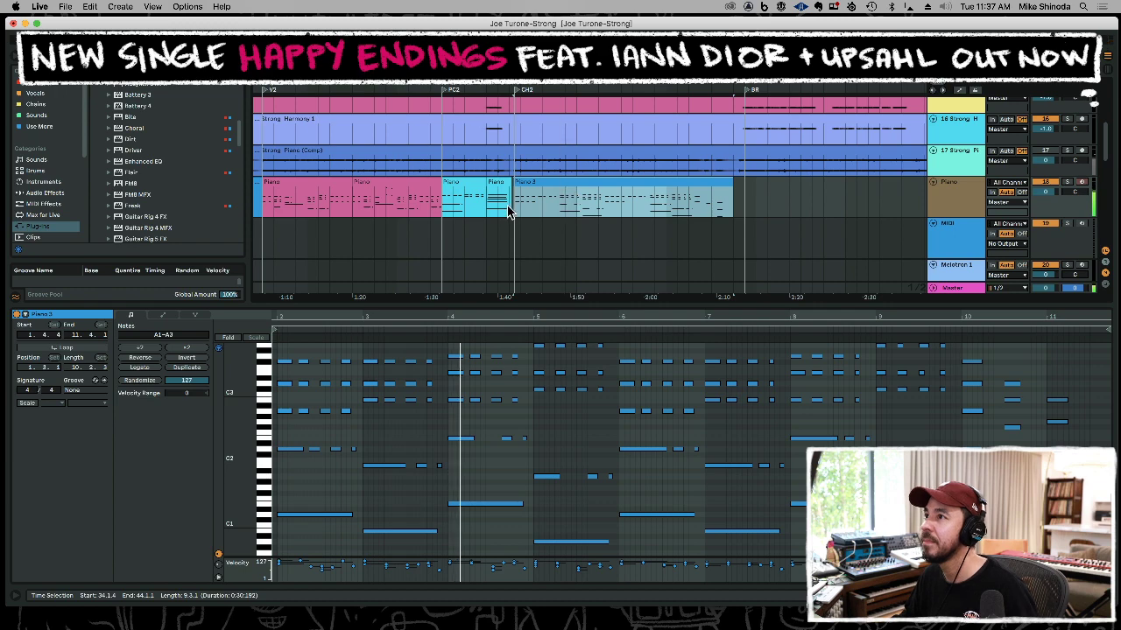
pyautogui.moveTo(515, 206); pyautogui.dragTo(762, 192)
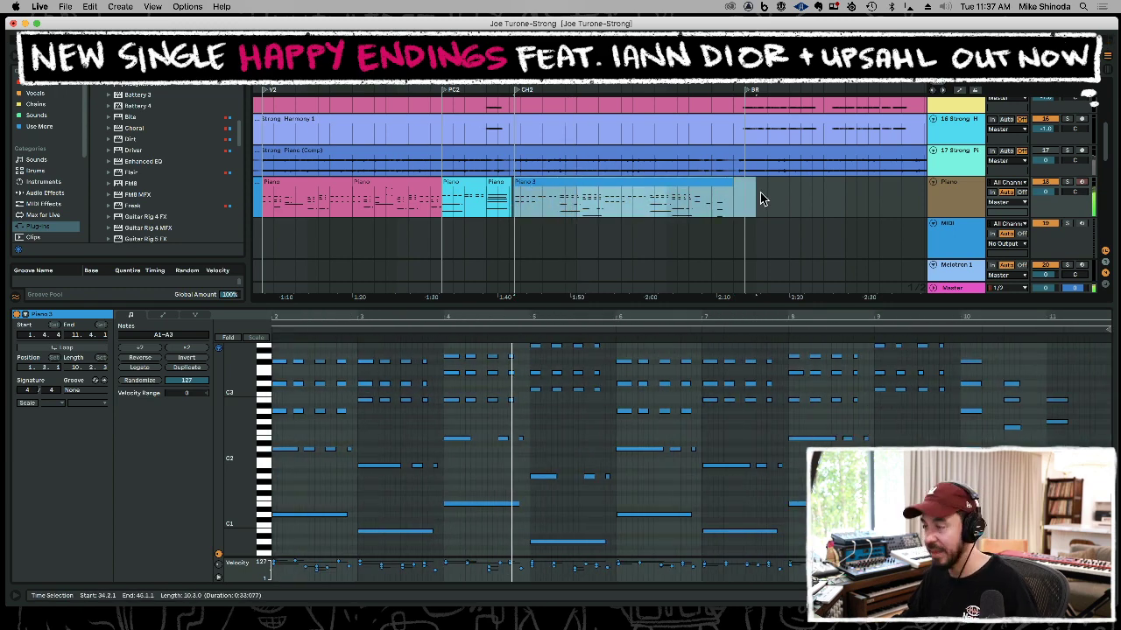
pyautogui.moveTo(777, 79); pyautogui.dragTo(559, 77)
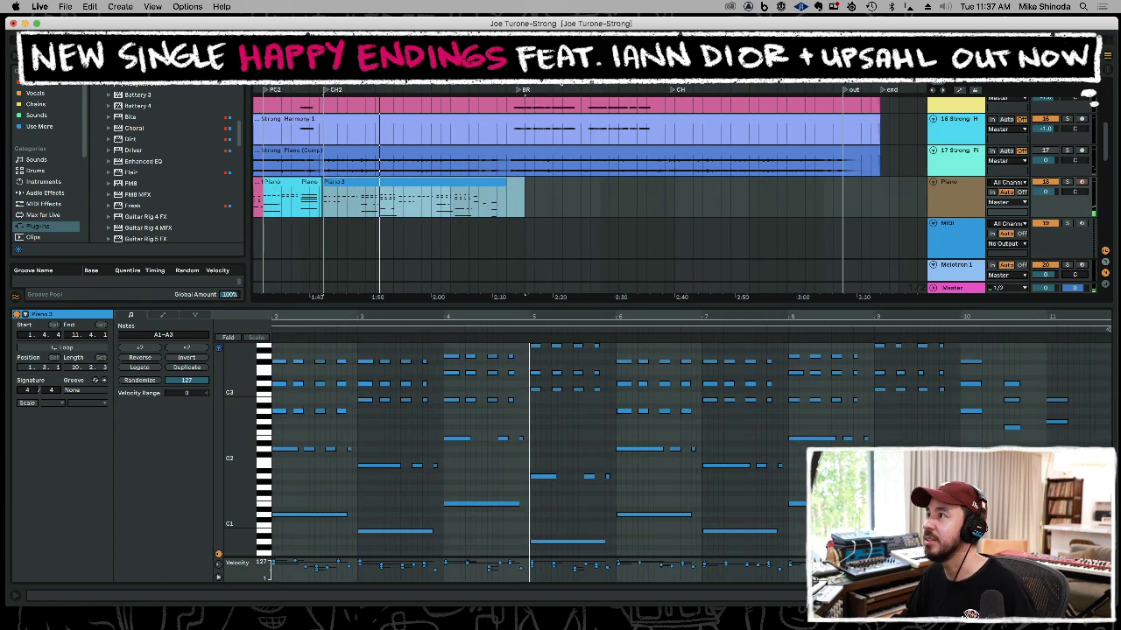
pyautogui.moveTo(671, 77); pyautogui.dragTo(677, 176)
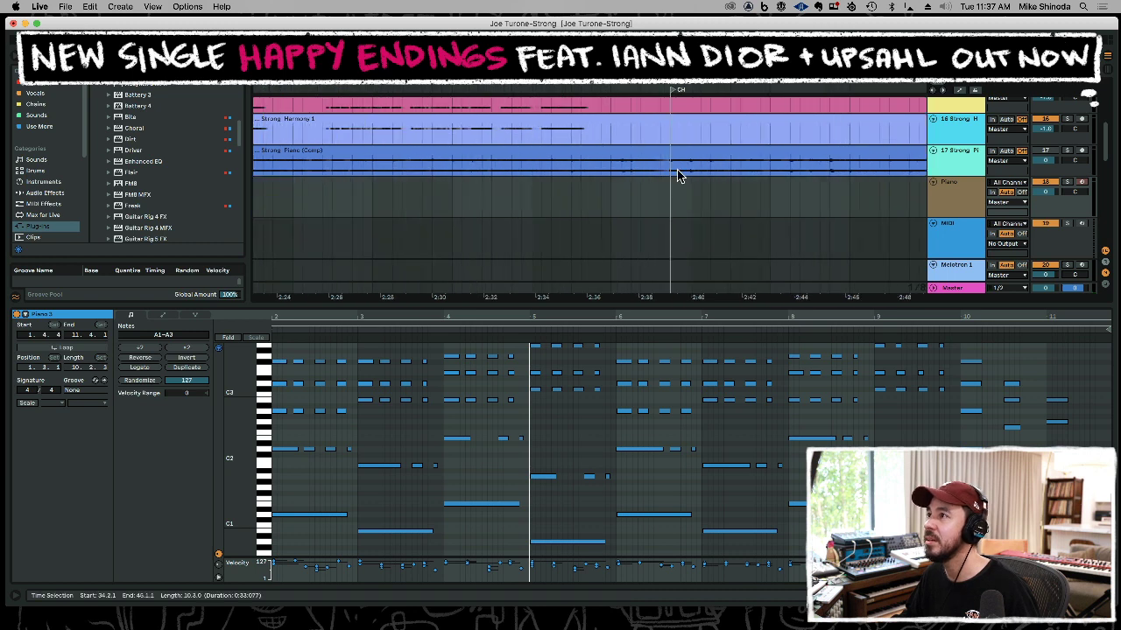
pyautogui.click(670, 208)
pyautogui.press('super+v')
pyautogui.press('space')
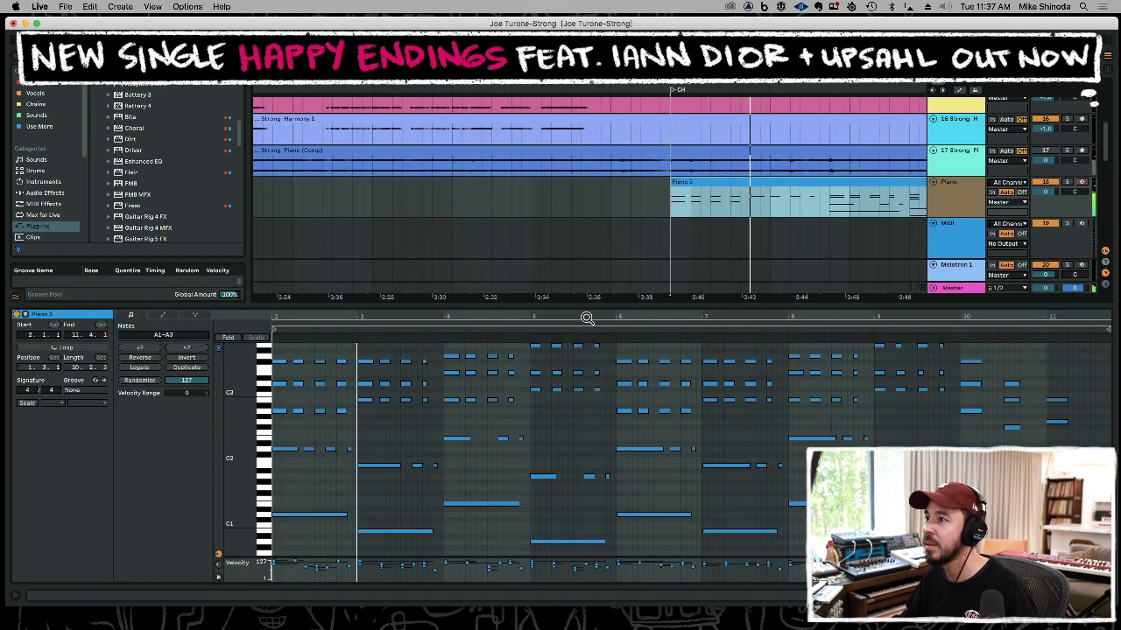
# Transpose all notes in bars 2 and 3 of the final chorus Piano clip up one octave and audition them.
pyautogui.press('space')
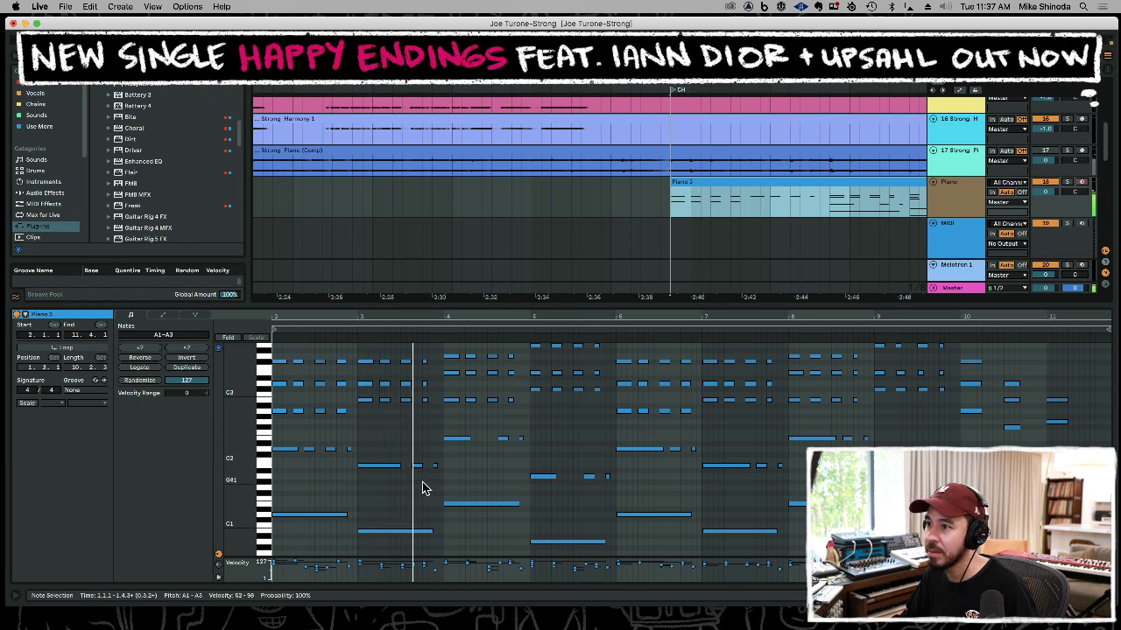
pyautogui.press('space')
pyautogui.moveTo(438, 549); pyautogui.dragTo(245, 295)
pyautogui.hotkey('shift', 'Up')
pyautogui.press('space')
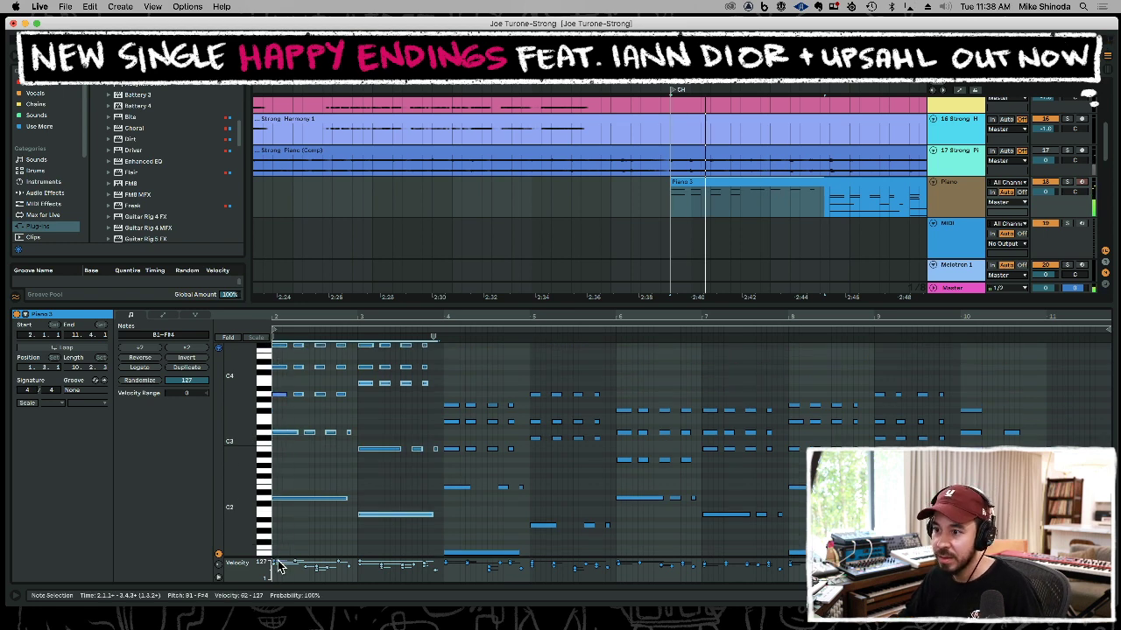
# Lower the velocities of the transposed notes to a range of 37–76 and audition the softer opening.
pyautogui.moveTo(274, 567); pyautogui.dragTo(274, 604)
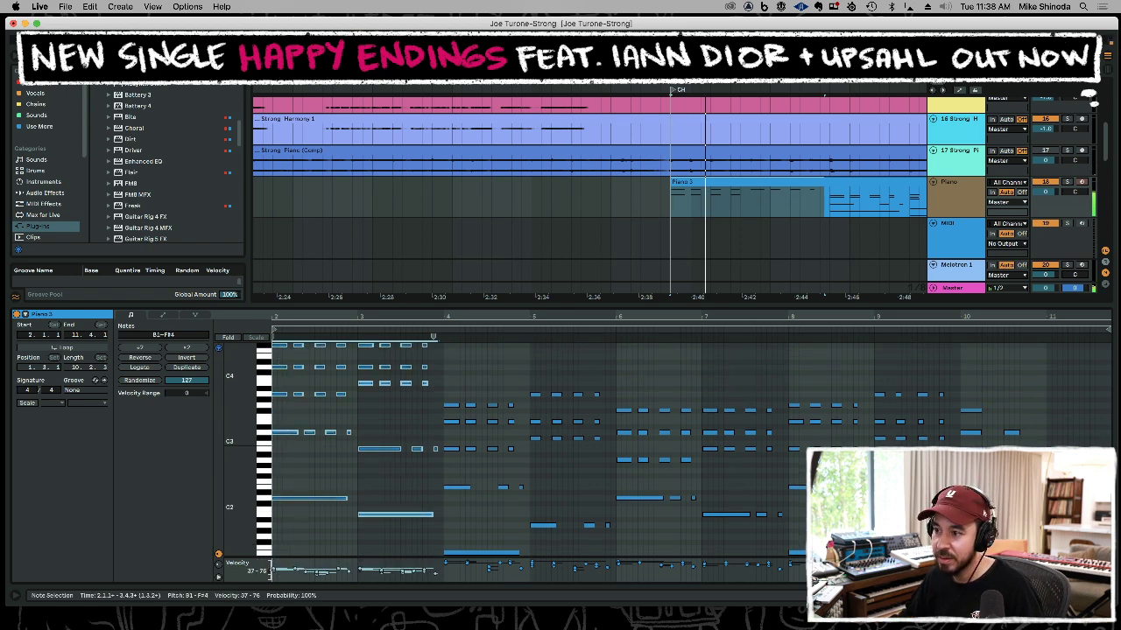
pyautogui.press('space')
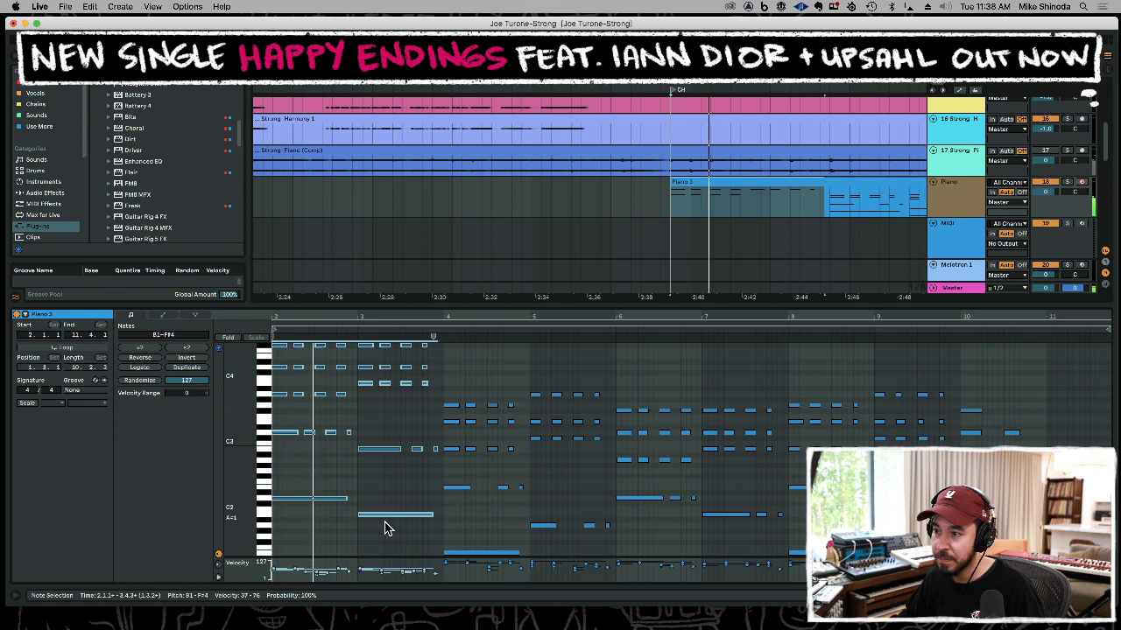
pyautogui.click(385, 532)
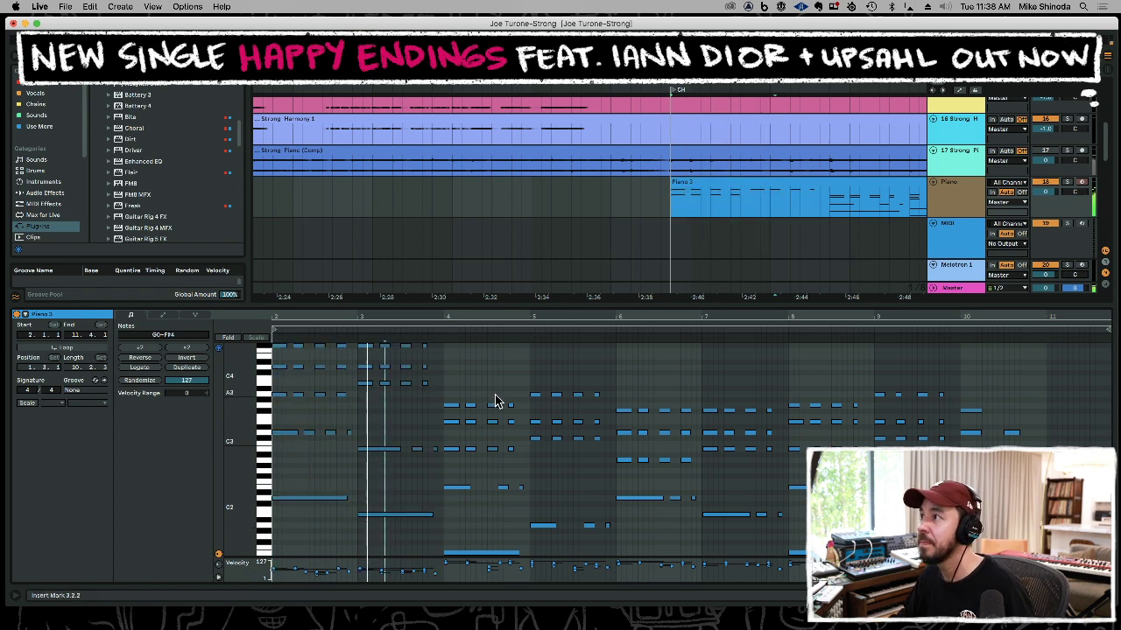
pyautogui.press('space')
pyautogui.press('space')
# Delete the two long bass notes in bars 2 and 3 of the final chorus Piano clip and play it.
pyautogui.moveTo(393, 496); pyautogui.dragTo(308, 534)
pyautogui.press('Delete')
pyautogui.press('space')
# Try to delete the short D3 notes following the first one in bar 2 of the final chorus clip.
pyautogui.moveTo(310, 446); pyautogui.dragTo(361, 427)
pyautogui.press('Delete')
pyautogui.press('super+z')
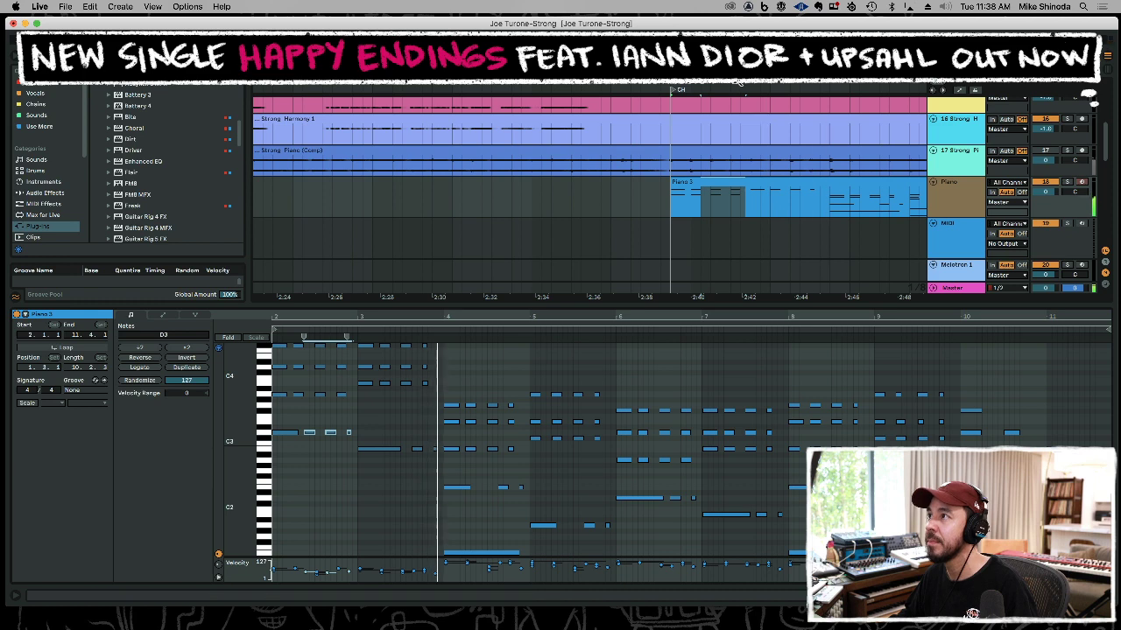
# Solo the Strong Piano track and listen to its part from 43.3.1 into the bridge.
pyautogui.press('-')
pyautogui.press('-')
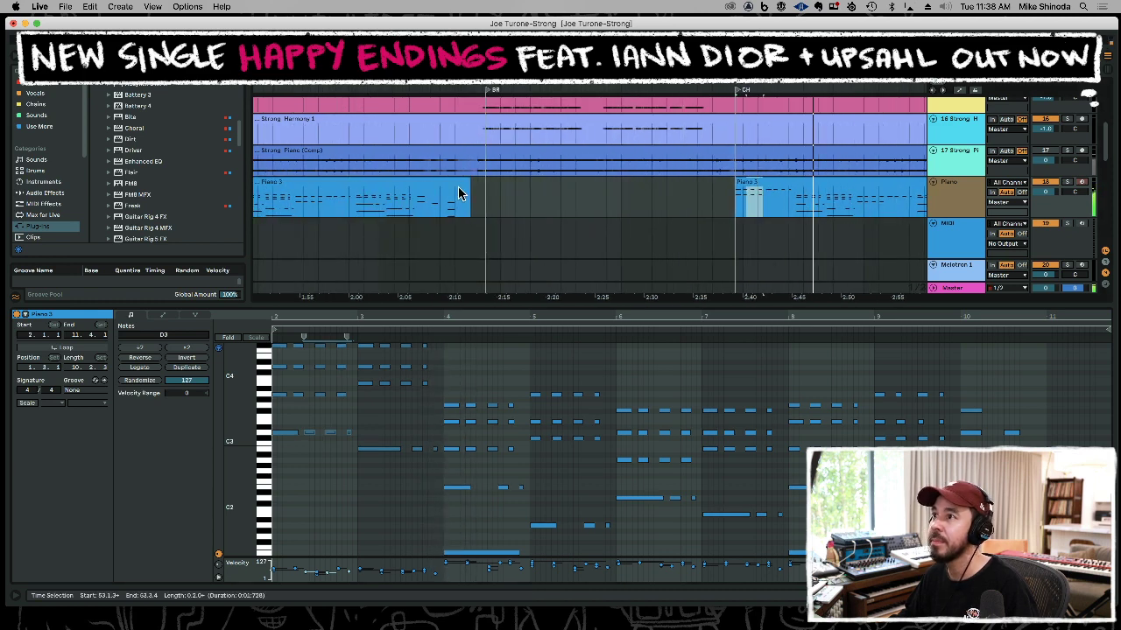
pyautogui.click(455, 196)
pyautogui.press('space')
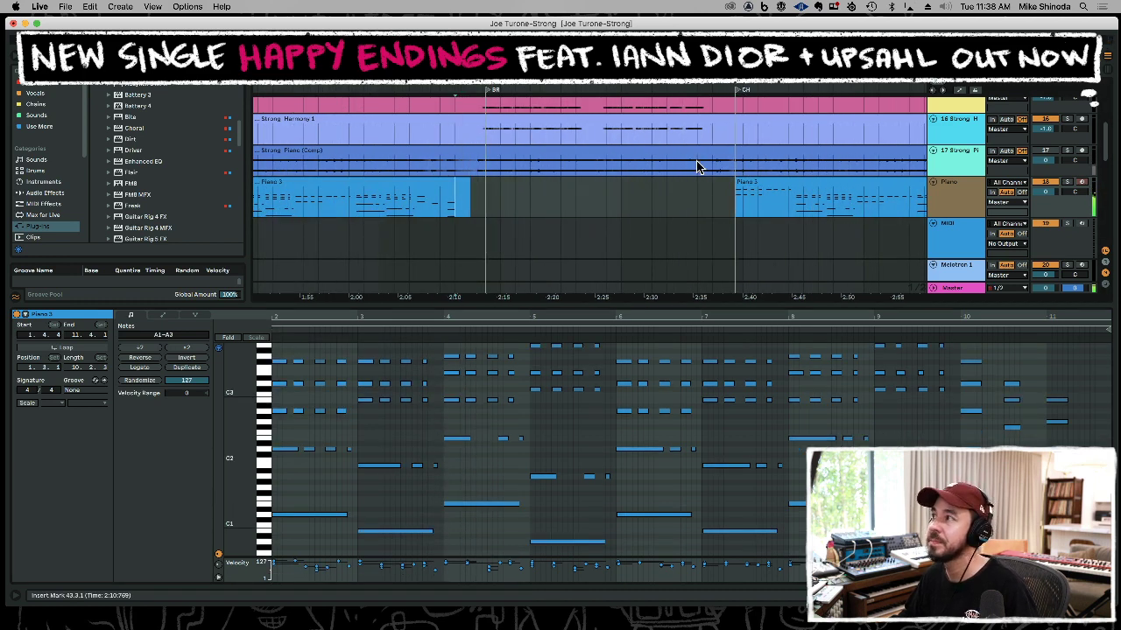
pyautogui.click(1070, 150)
pyautogui.press('space')
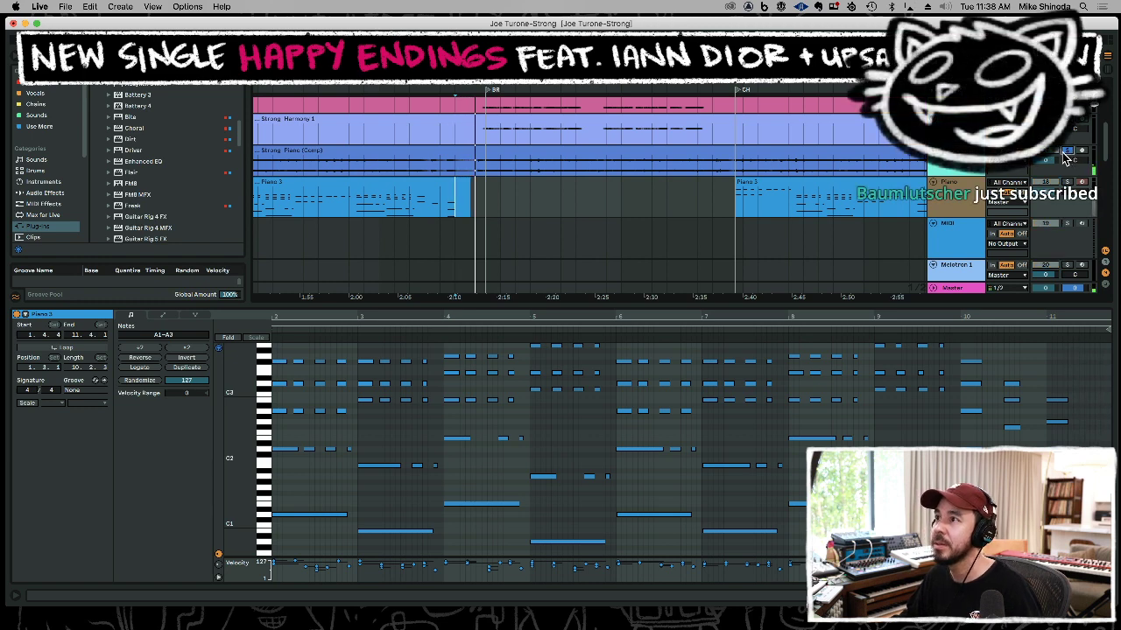
pyautogui.moveTo(494, 79); pyautogui.dragTo(468, 90)
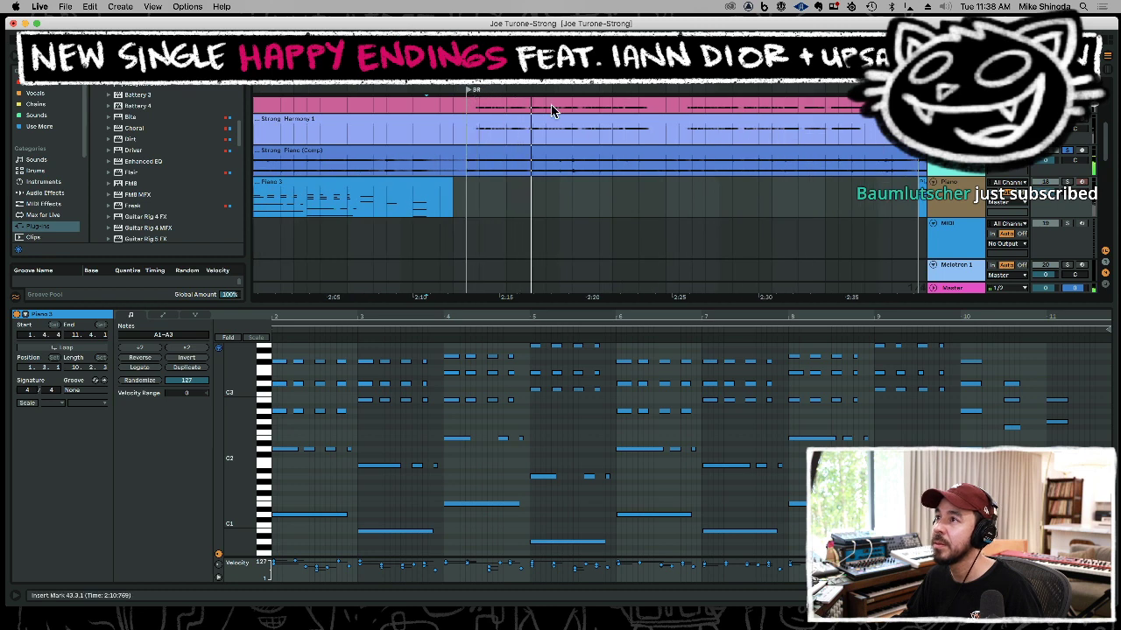
pyautogui.press('space')
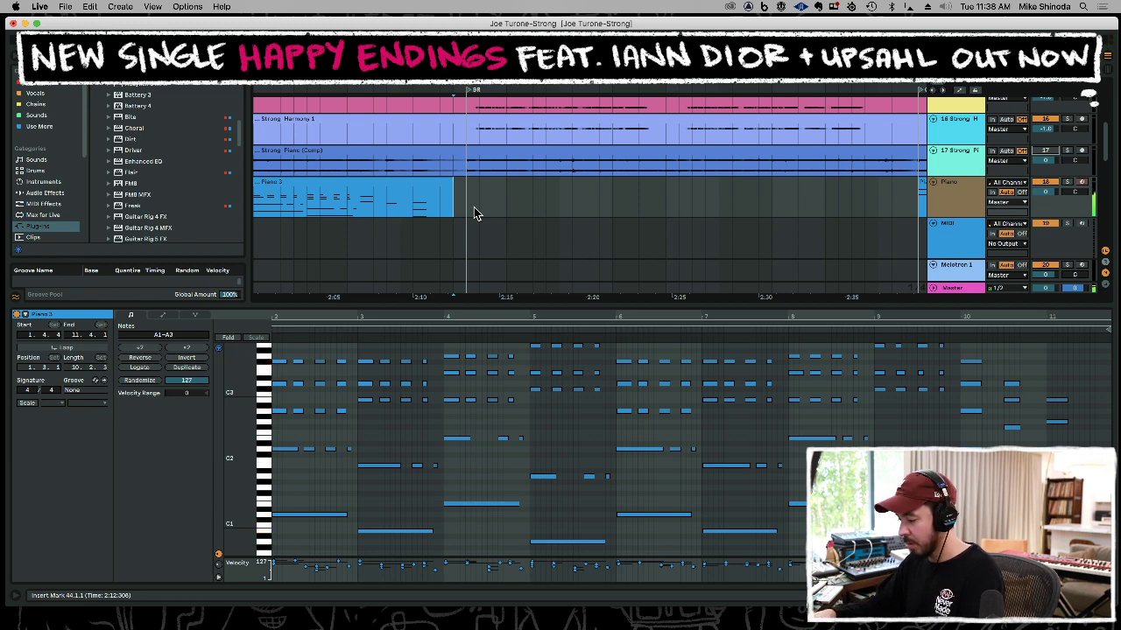
# Play the song from 43.4.1 through the bridge with the Strong Piano track no longer soloed.
pyautogui.click(438, 215)
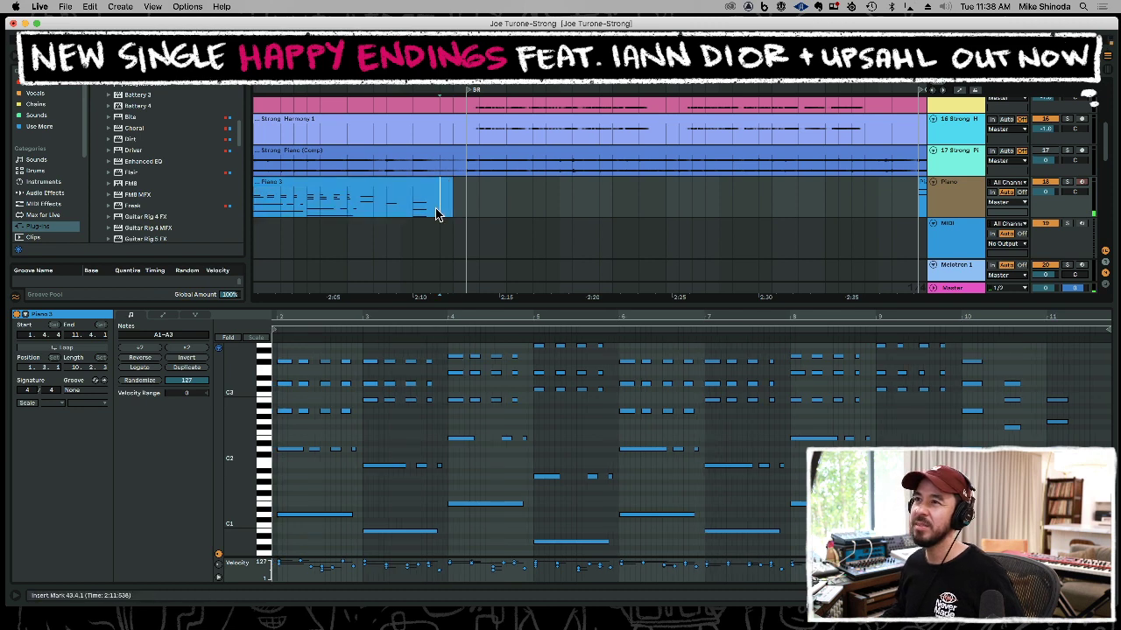
pyautogui.press('space')
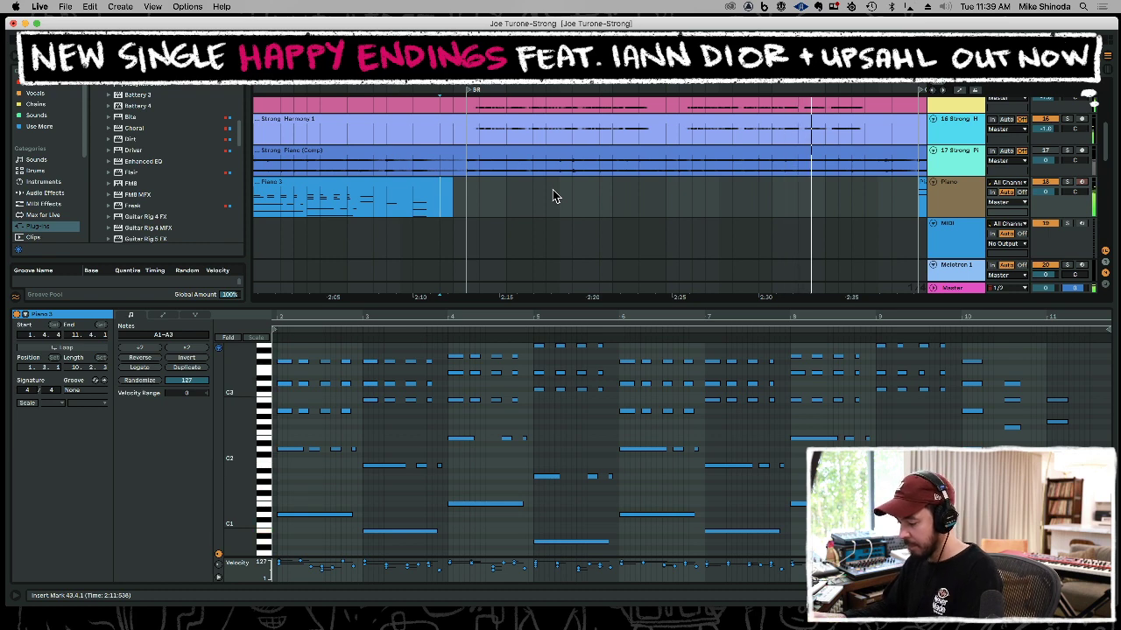
pyautogui.press('space')
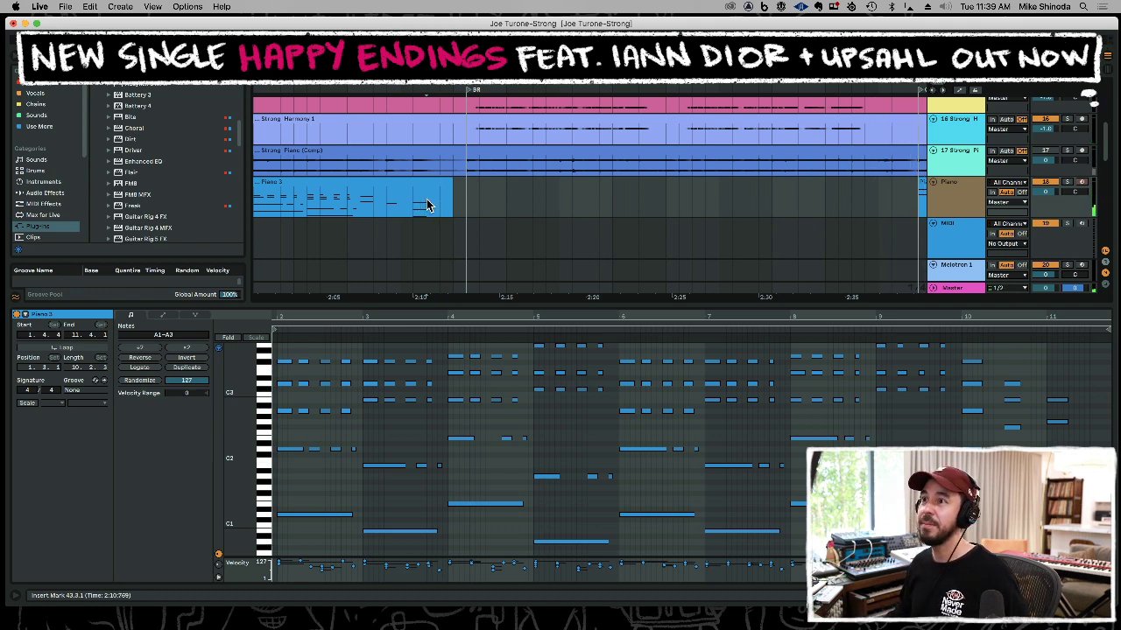
pyautogui.moveTo(427, 204); pyautogui.dragTo(432, 215)
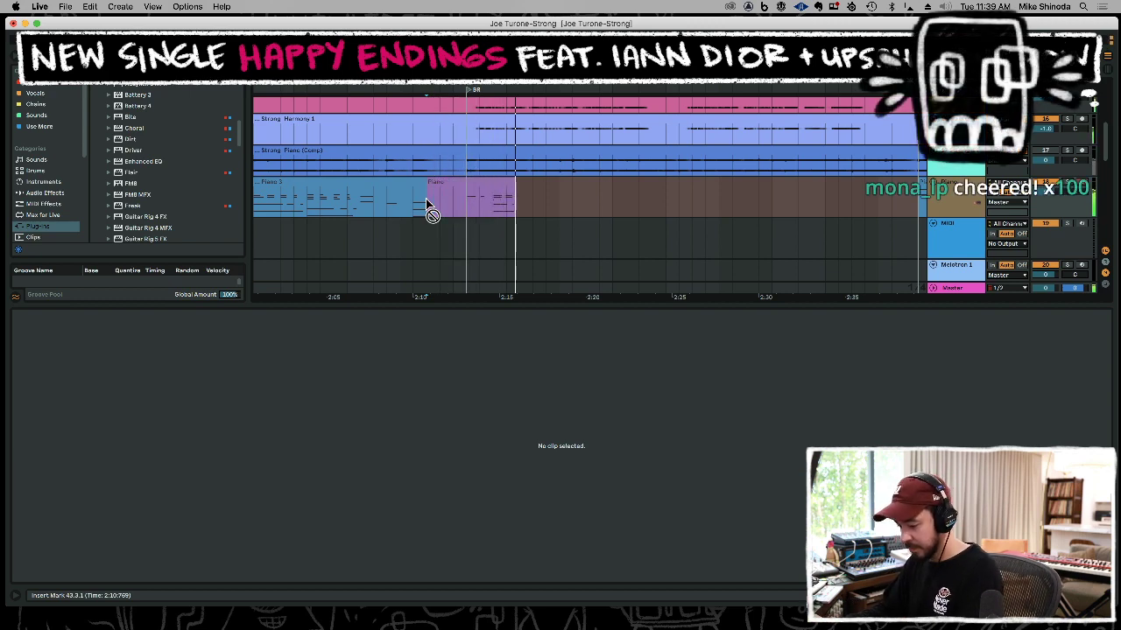
pyautogui.press('space')
pyautogui.press('super+z')
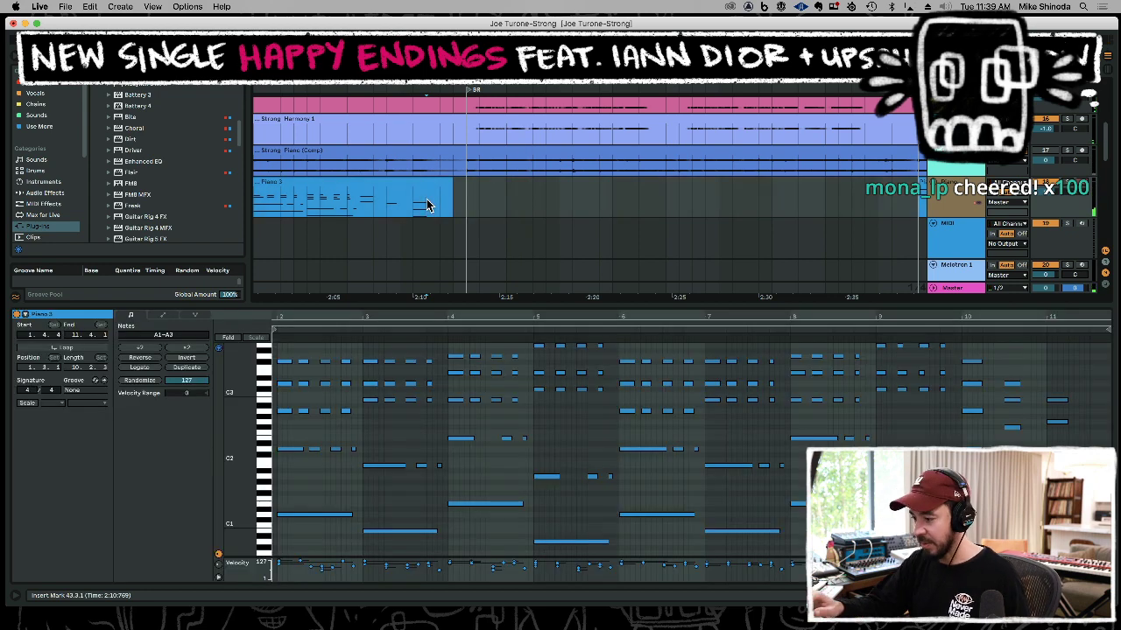
pyautogui.press('F9')
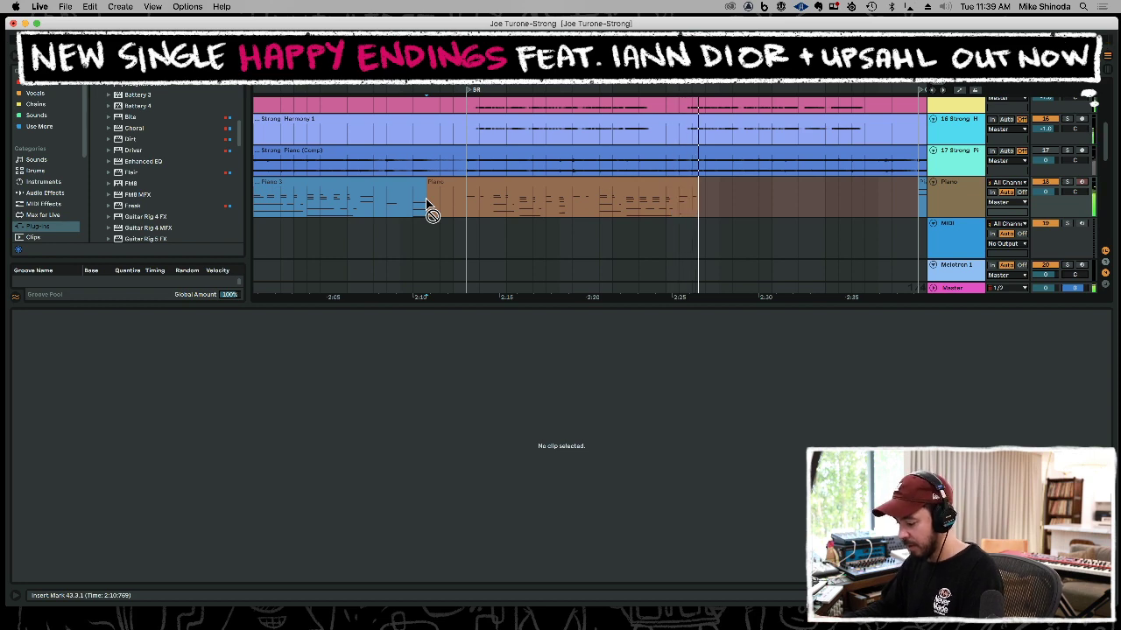
pyautogui.press('space')
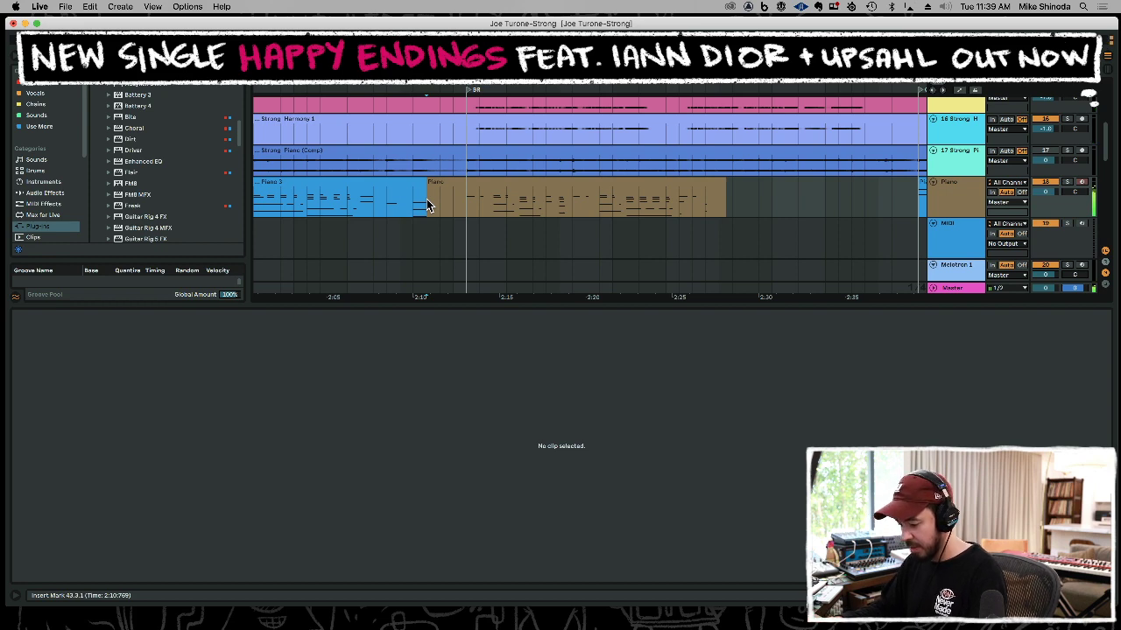
pyautogui.press('super+z')
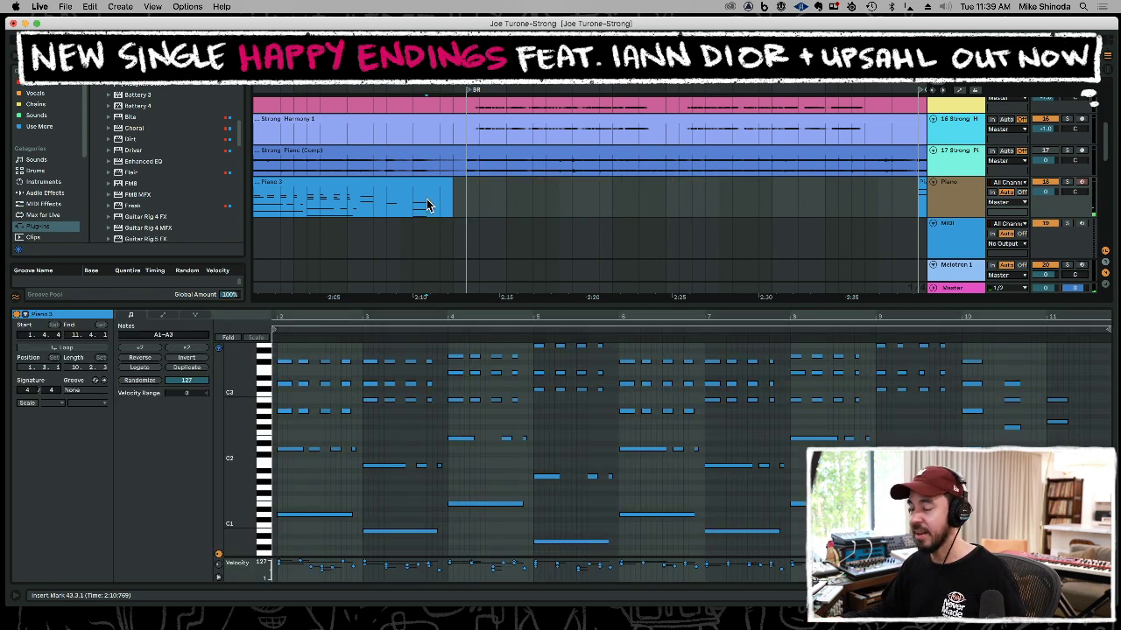
# Record a new piano take across the bridge and extend the preceding Piano 3 clip to 44.1.1.
pyautogui.press('F9')
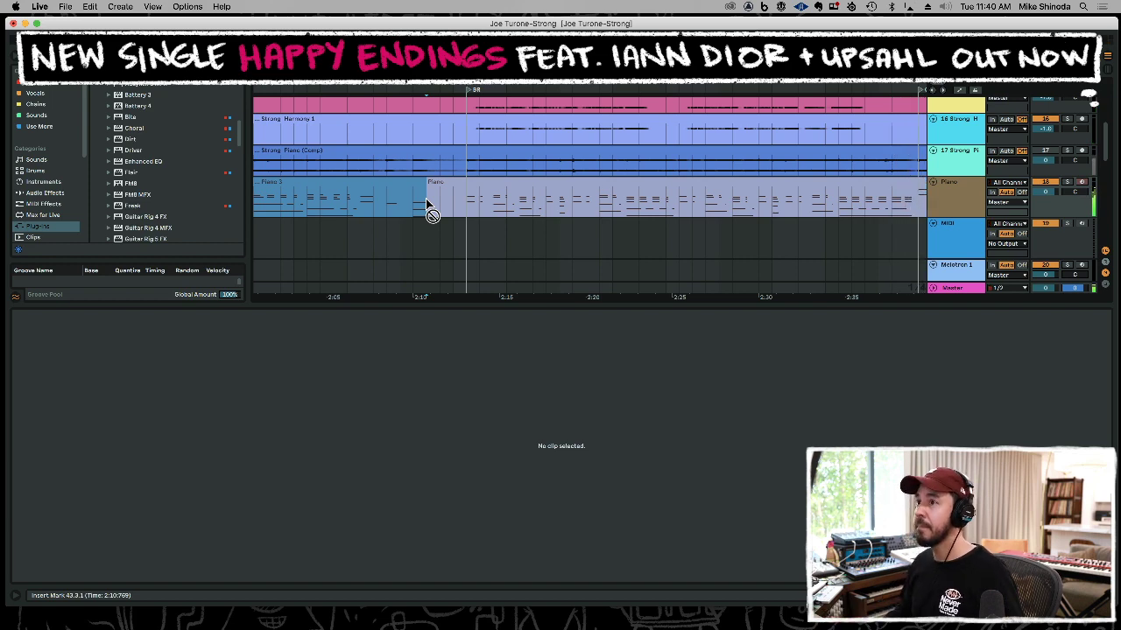
pyautogui.press('space')
pyautogui.moveTo(420, 184); pyautogui.dragTo(453, 184)
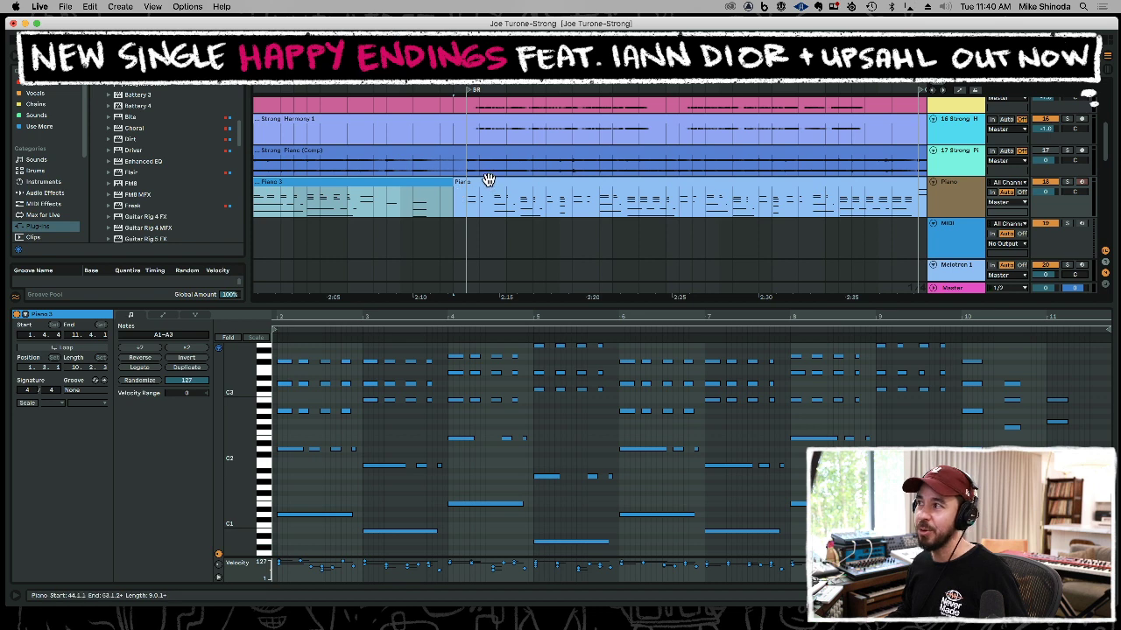
# Select all notes in the newly recorded bridge Piano clip and listen to the take from 44.1.1.
pyautogui.click(488, 182)
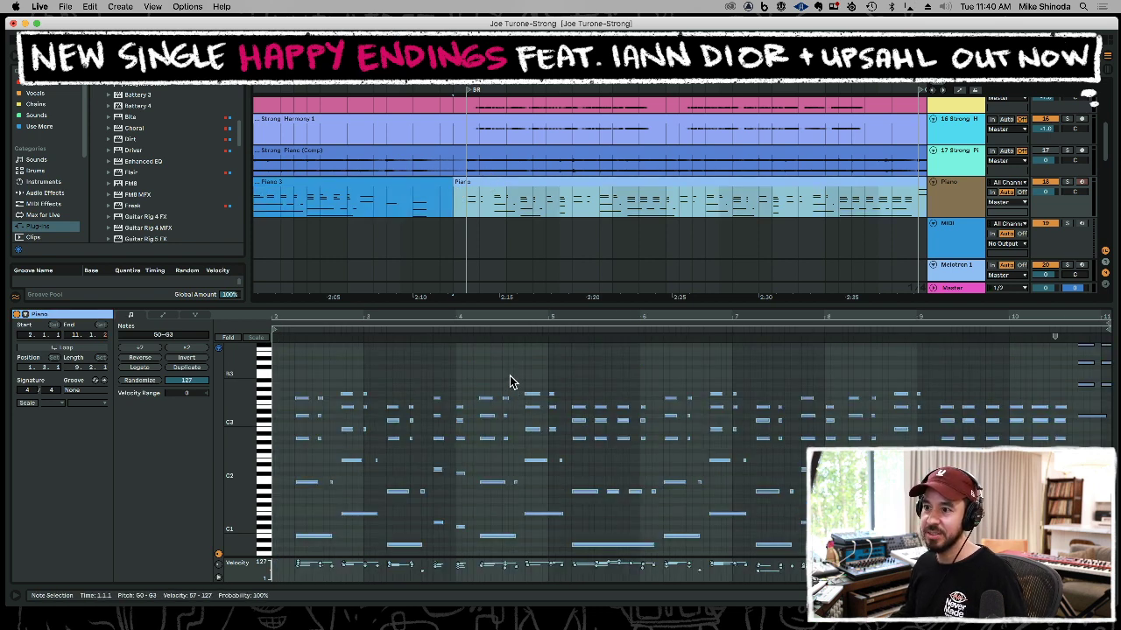
pyautogui.press('super+a')
pyautogui.press('Right')
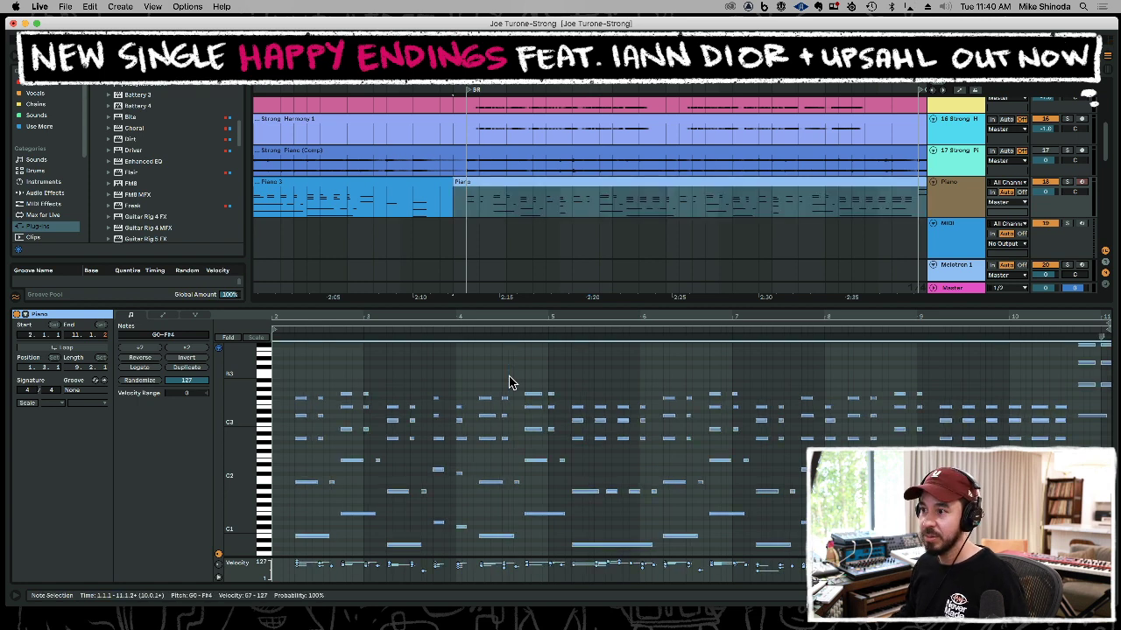
pyautogui.click(561, 282)
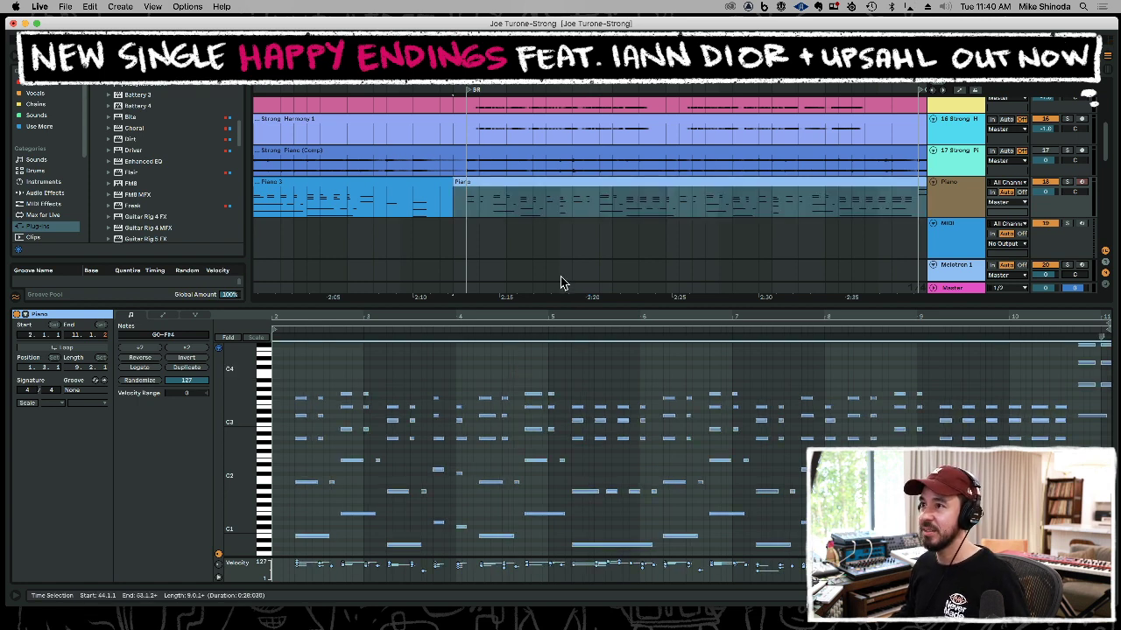
pyautogui.press('space')
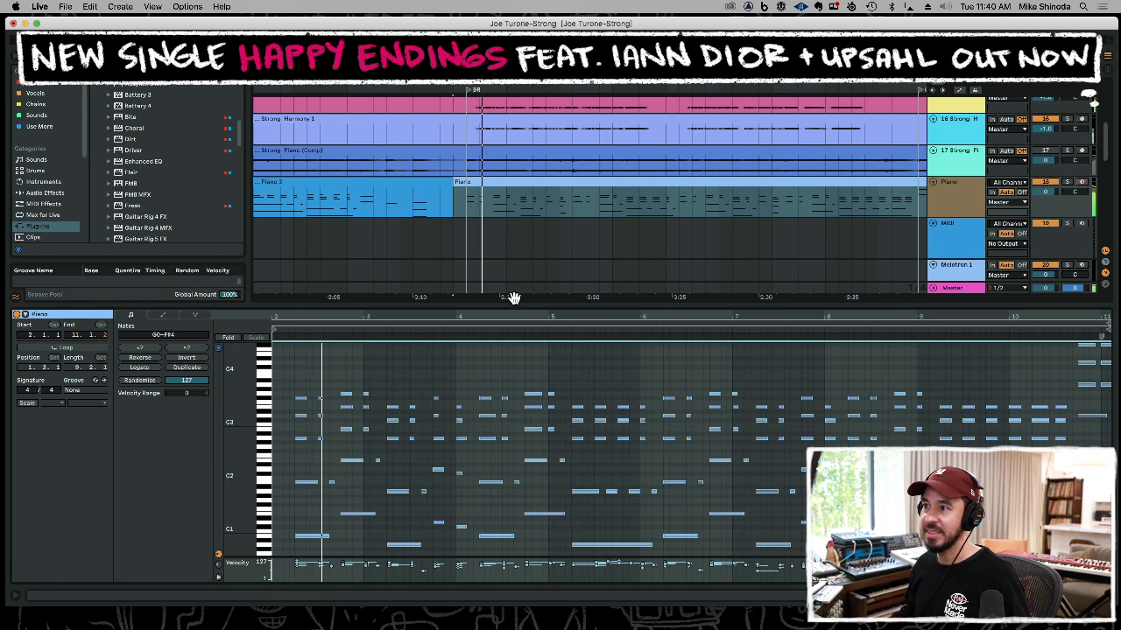
pyautogui.scroll(-4, 473, 383)
pyautogui.scroll(3, 471, 381)
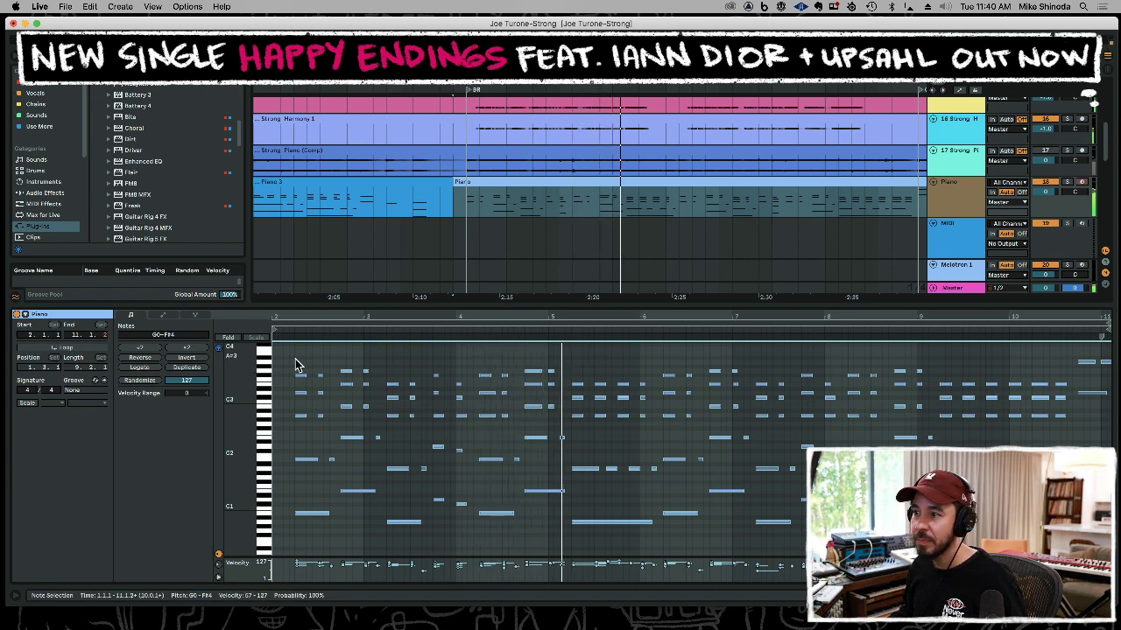
pyautogui.press('space')
# Check the Hold Pedal envelope of the bridge Piano clip, slightly lengthen all its notes and set the play position to 44.2.1.
pyautogui.click(164, 317)
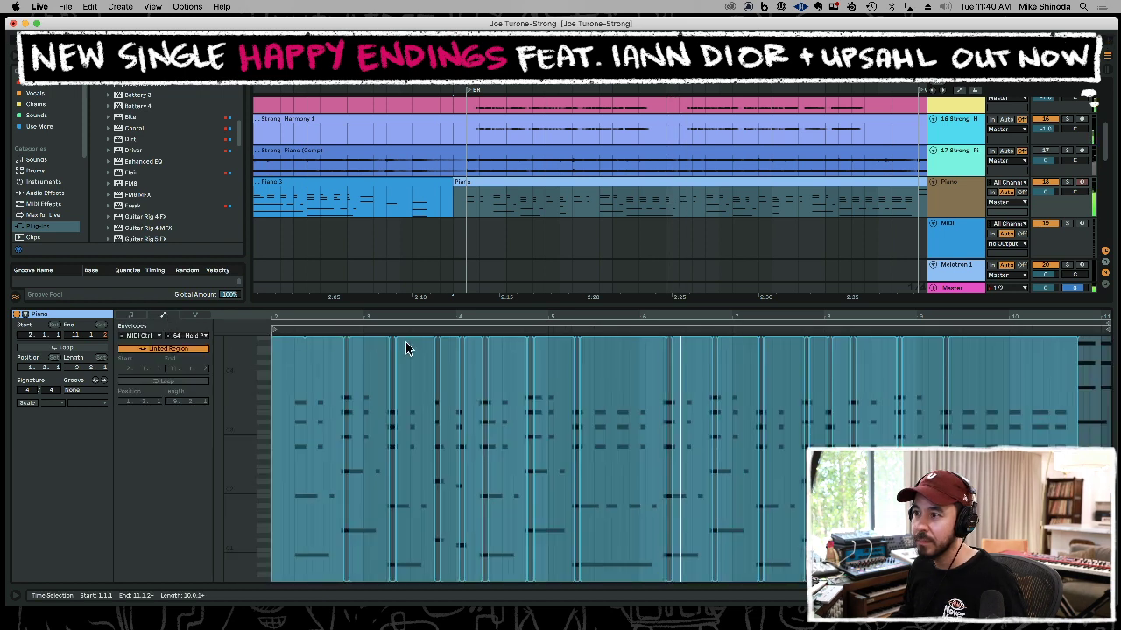
pyautogui.press('super+z')
pyautogui.press('super+z')
pyautogui.click(131, 315)
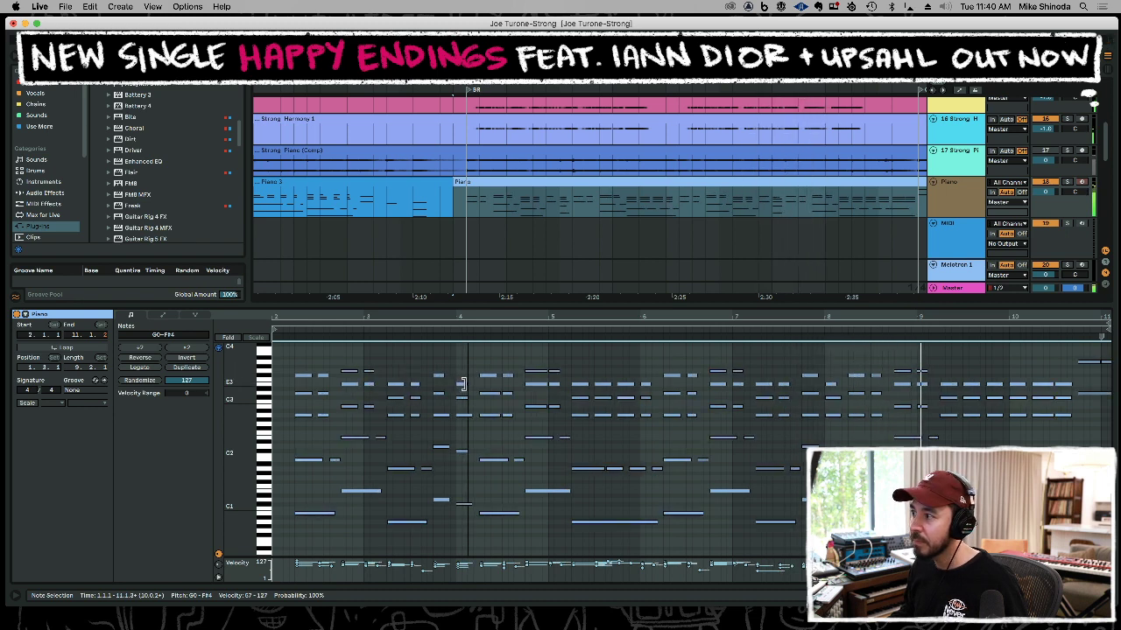
pyautogui.click(462, 250)
pyautogui.click(462, 247)
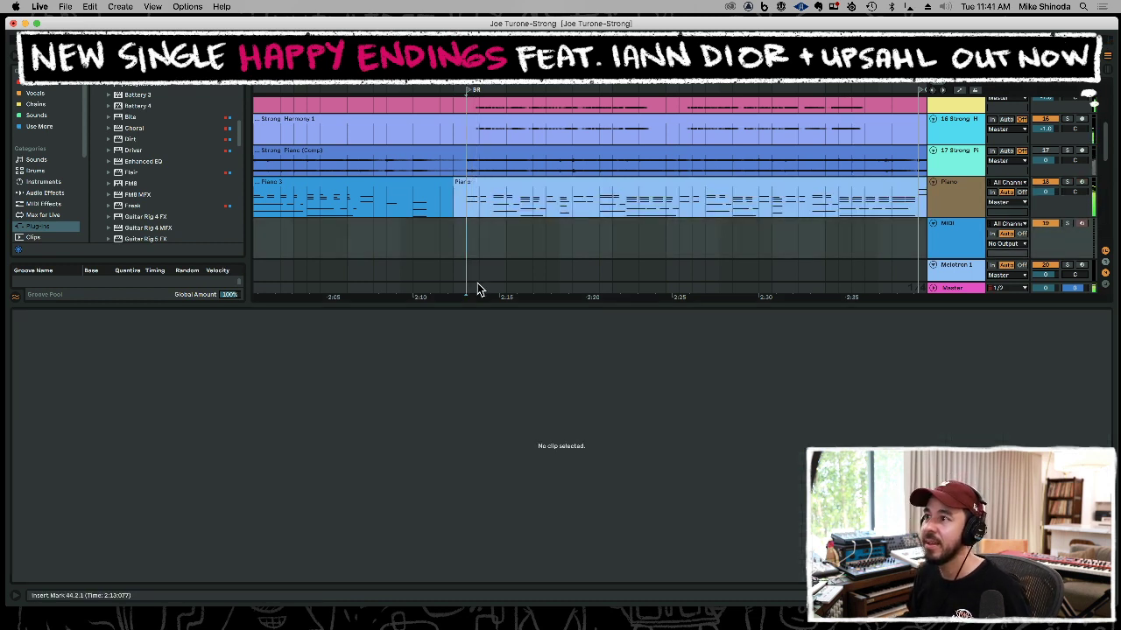
# Raise the two A2 notes starting at 2.2.1 in the bridge Piano clip to B2 and play the result.
pyautogui.click(503, 180)
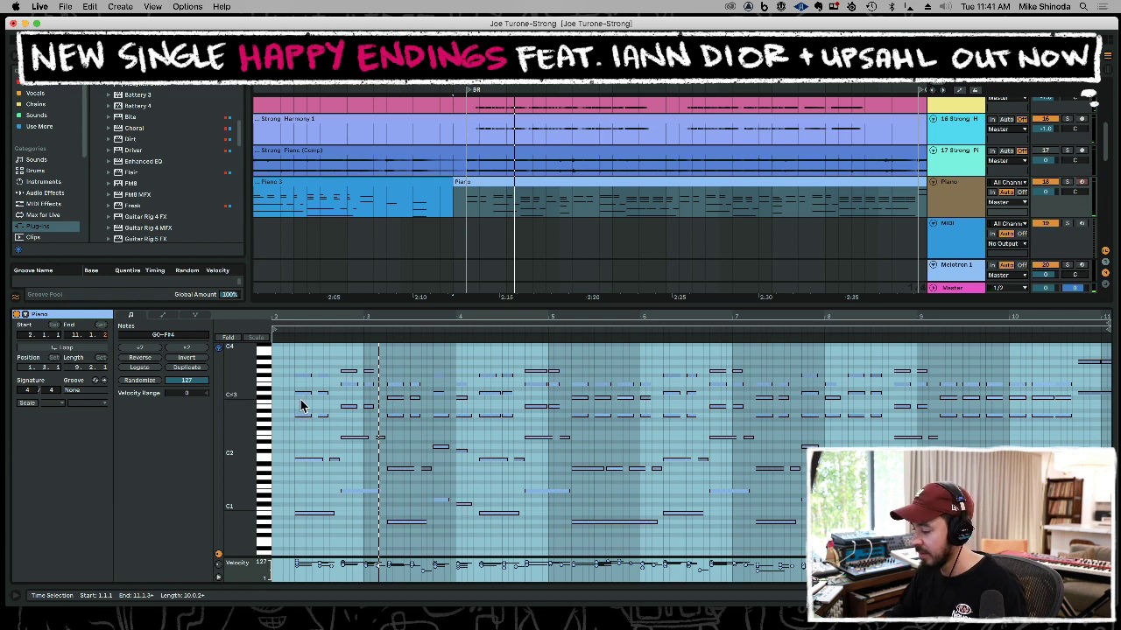
pyautogui.press('space')
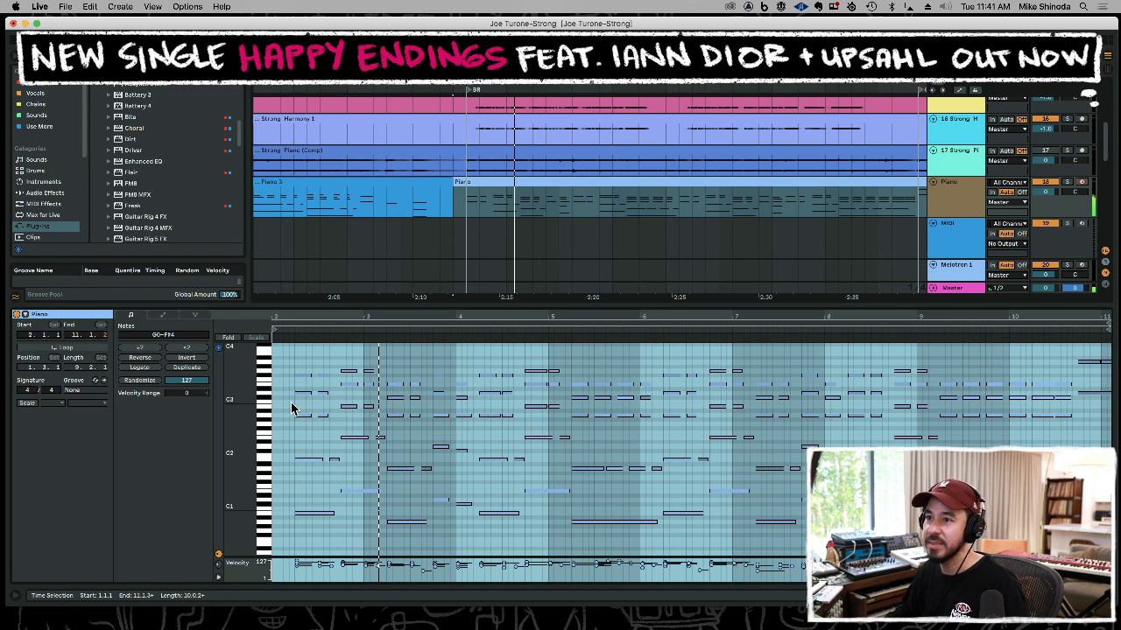
pyautogui.click(268, 418)
pyautogui.press('space')
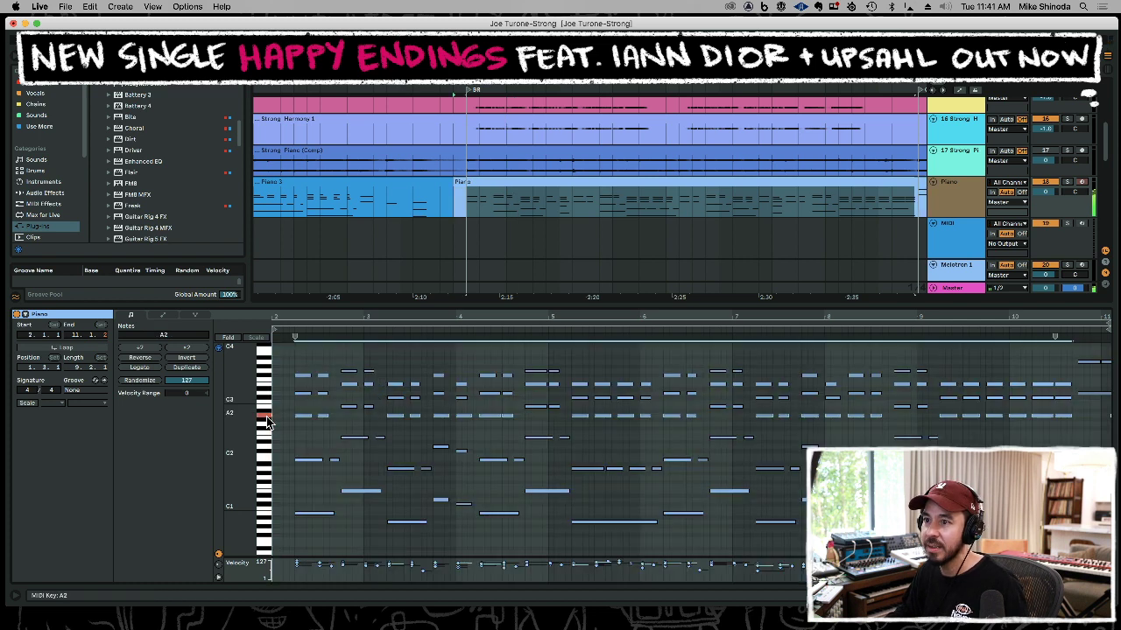
pyautogui.click(306, 416)
pyautogui.press('super+l')
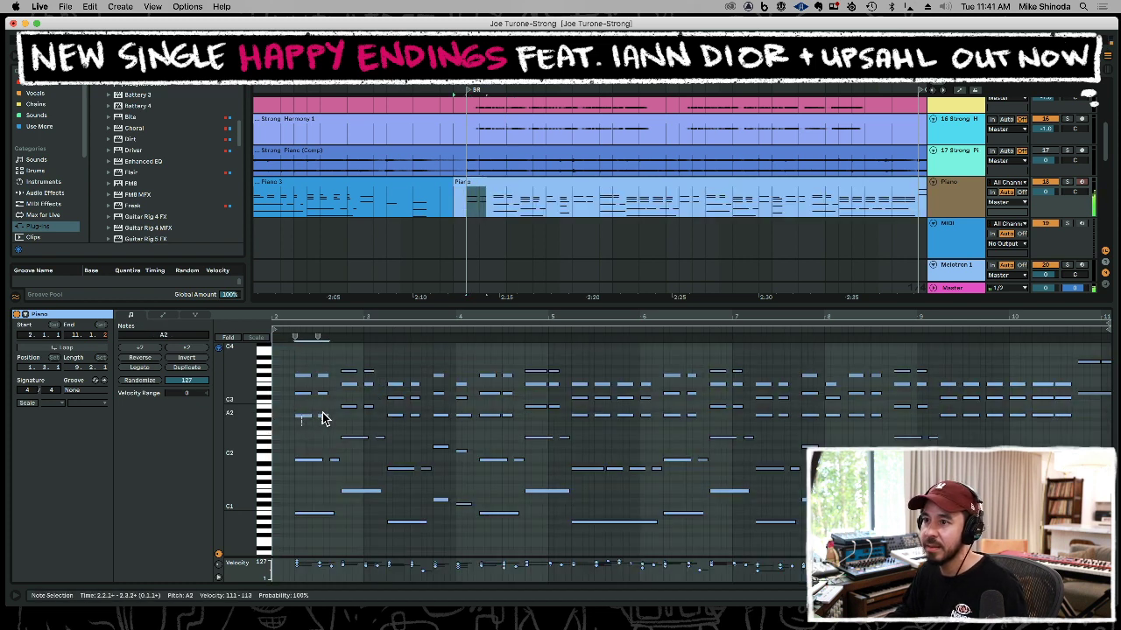
pyautogui.press('space')
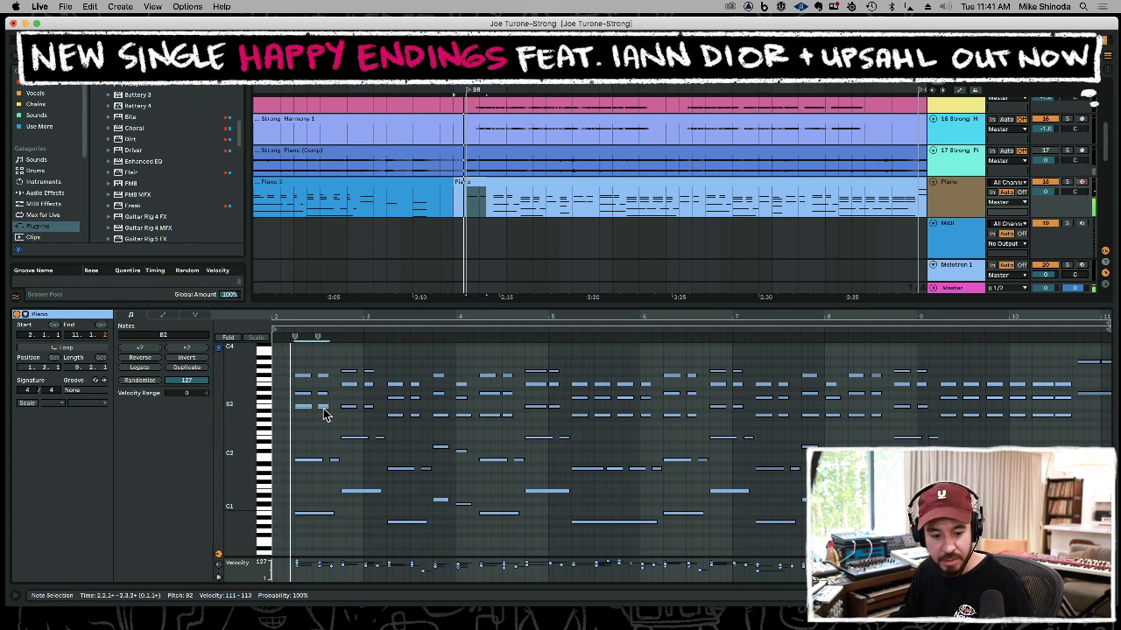
# Raise the A2 note pairs on beat 2 of bars 4, 6 and 8 in the bridge Piano clip to B2 during playback.
pyautogui.click(495, 415)
pyautogui.press('super+l')
pyautogui.press('Up')
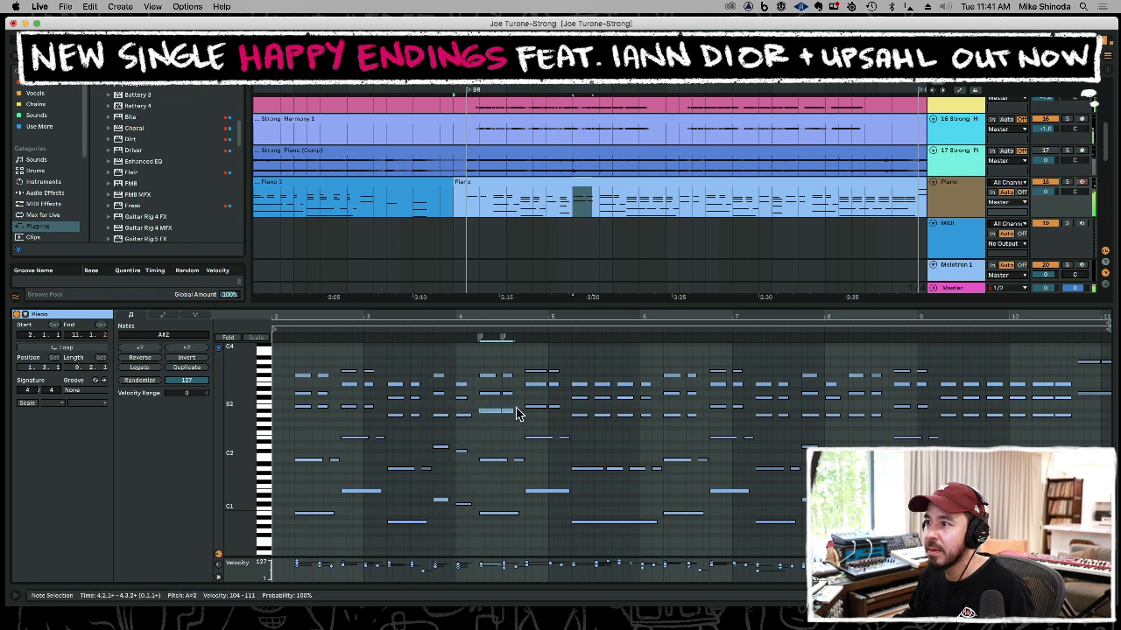
pyautogui.press('space')
pyautogui.click(689, 415)
pyautogui.press('super+l')
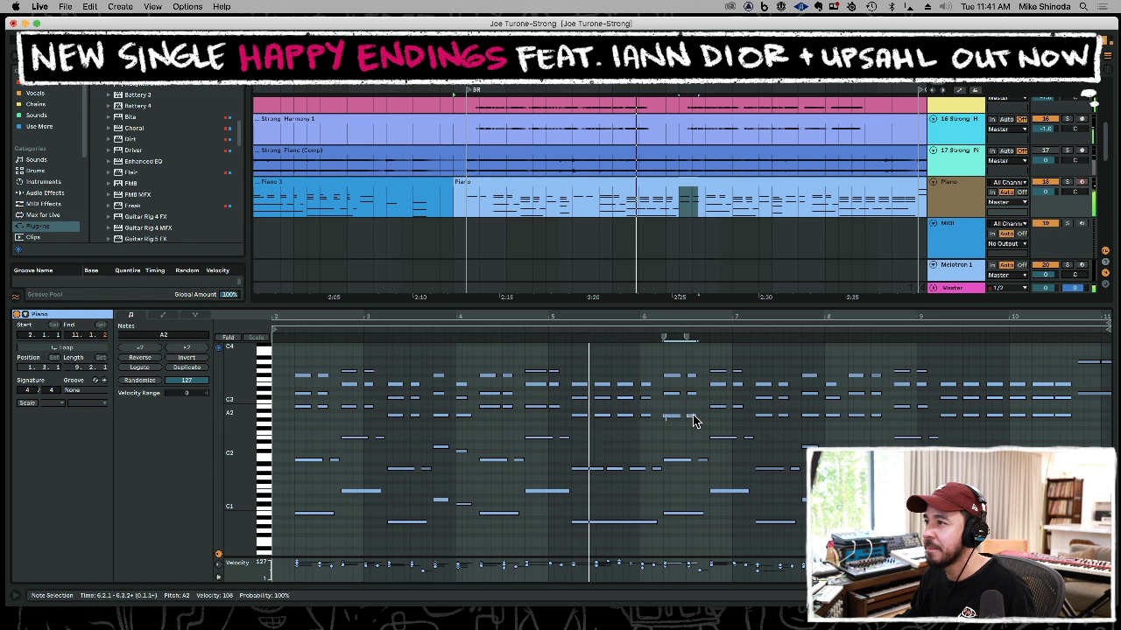
pyautogui.click(855, 415)
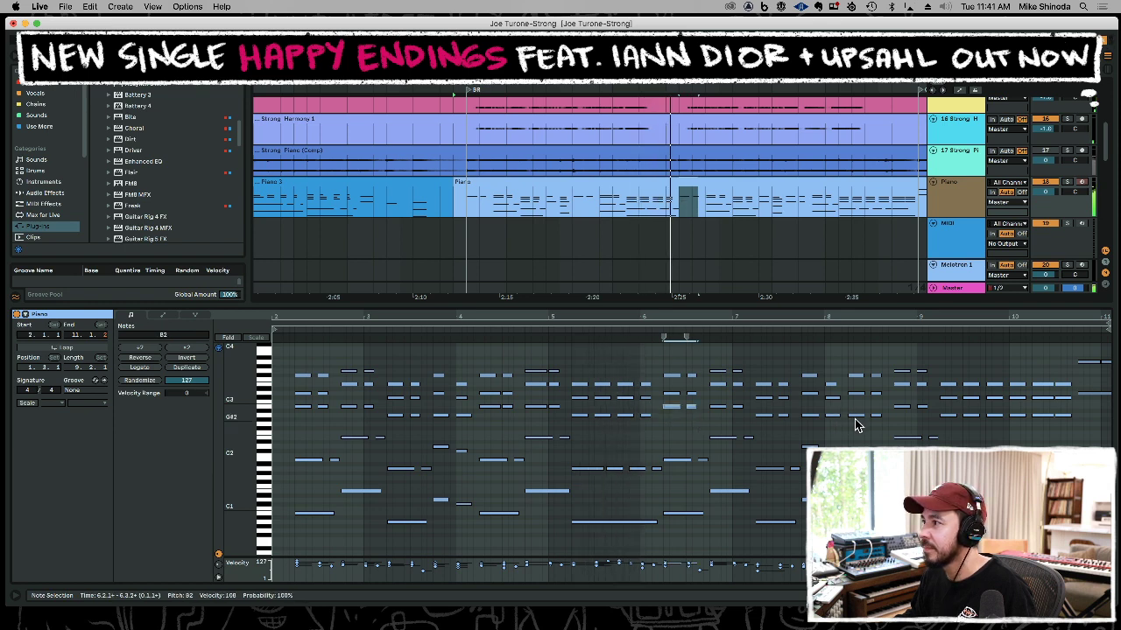
pyautogui.press('super+l')
pyautogui.click(883, 426)
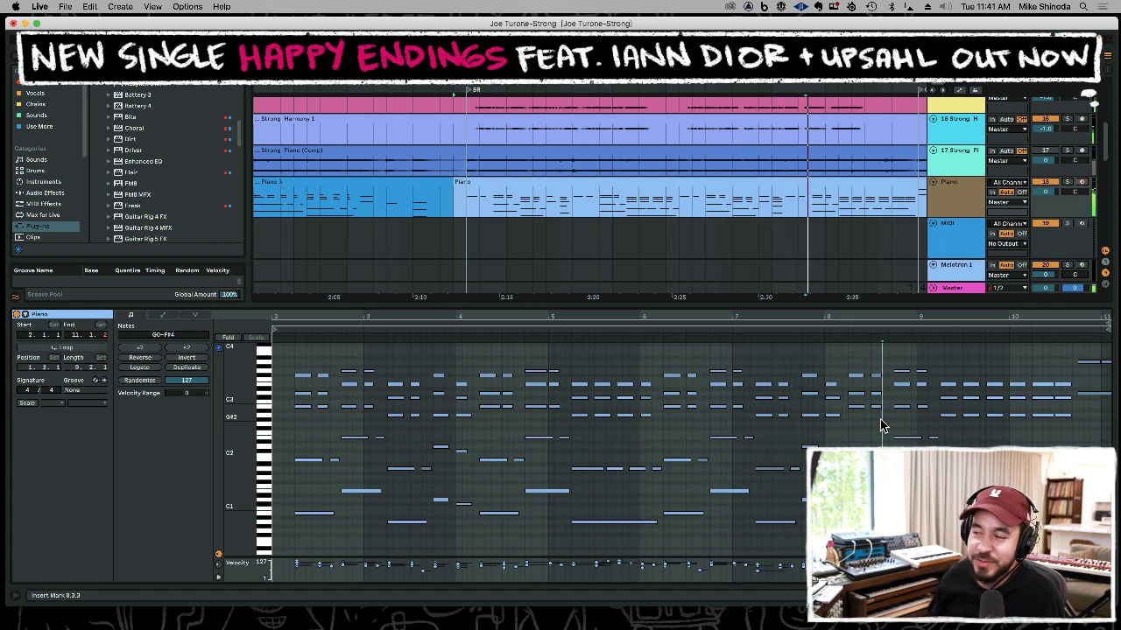
# Play the final chorus from 52.4.1, hide the clip details and bring the whole arrangement into view.
pyautogui.moveTo(868, 77)
pyautogui.mouseDown()
pyautogui.moveTo(868, 55)
pyautogui.moveTo(643, 53)
pyautogui.mouseUp()
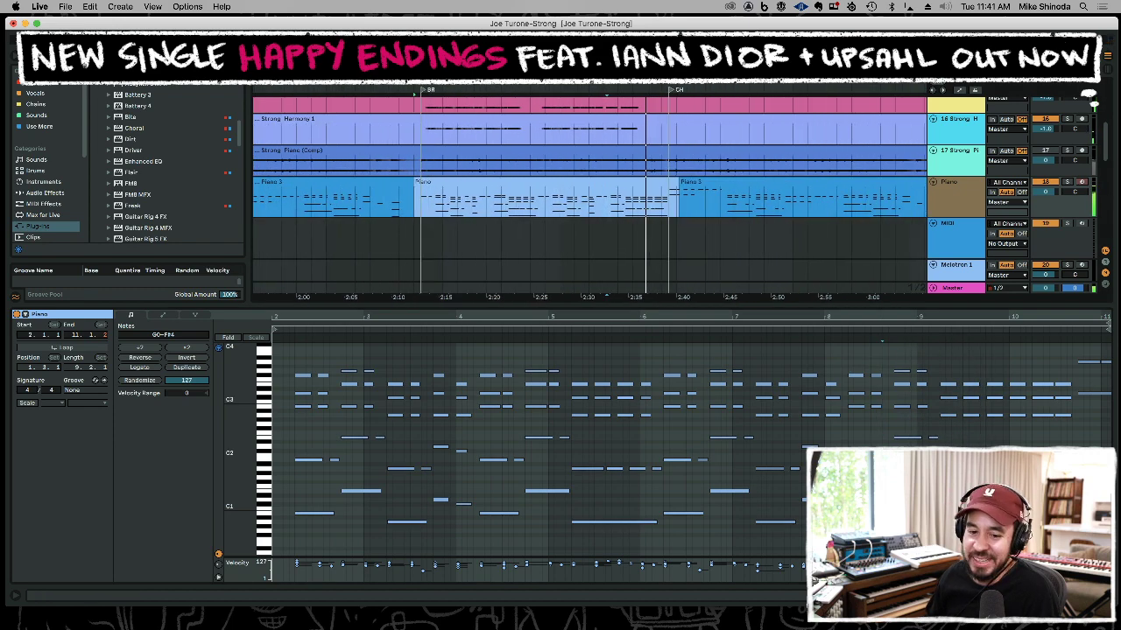
pyautogui.click(678, 202)
pyautogui.click(671, 230)
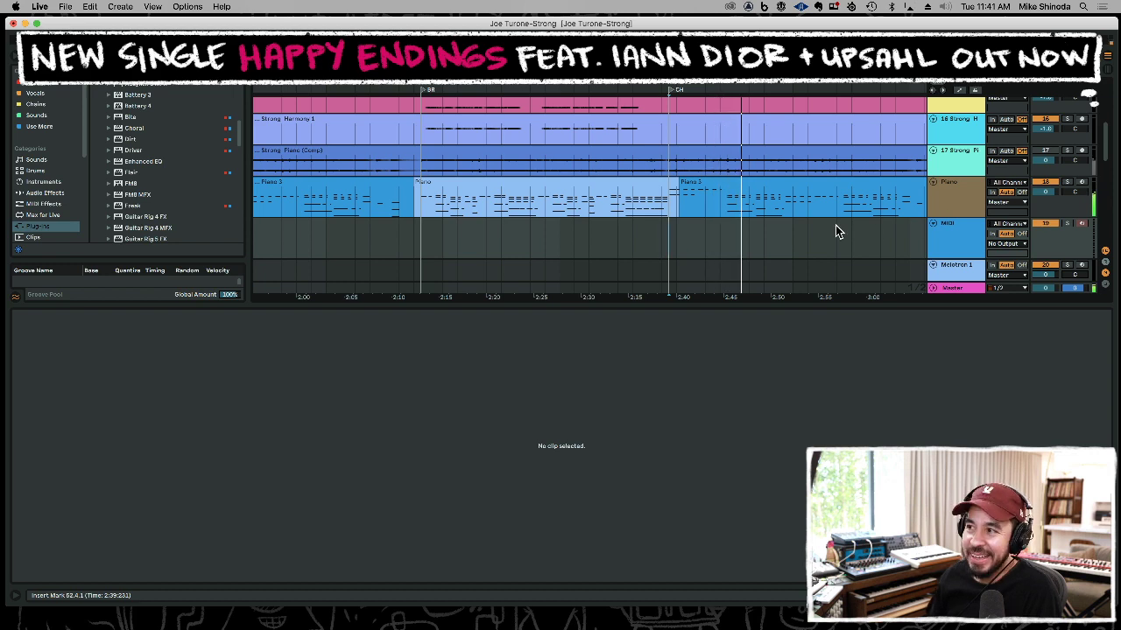
pyautogui.doubleClick(809, 306)
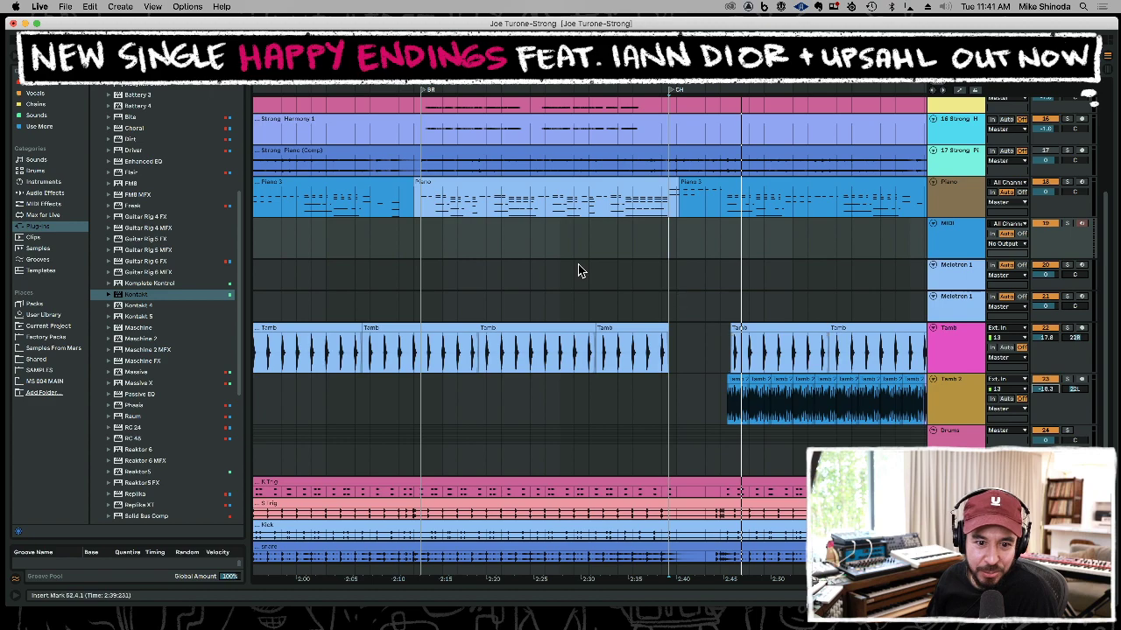
pyautogui.moveTo(466, 79); pyautogui.dragTo(604, 54)
pyautogui.moveTo(712, 89); pyautogui.dragTo(819, 85)
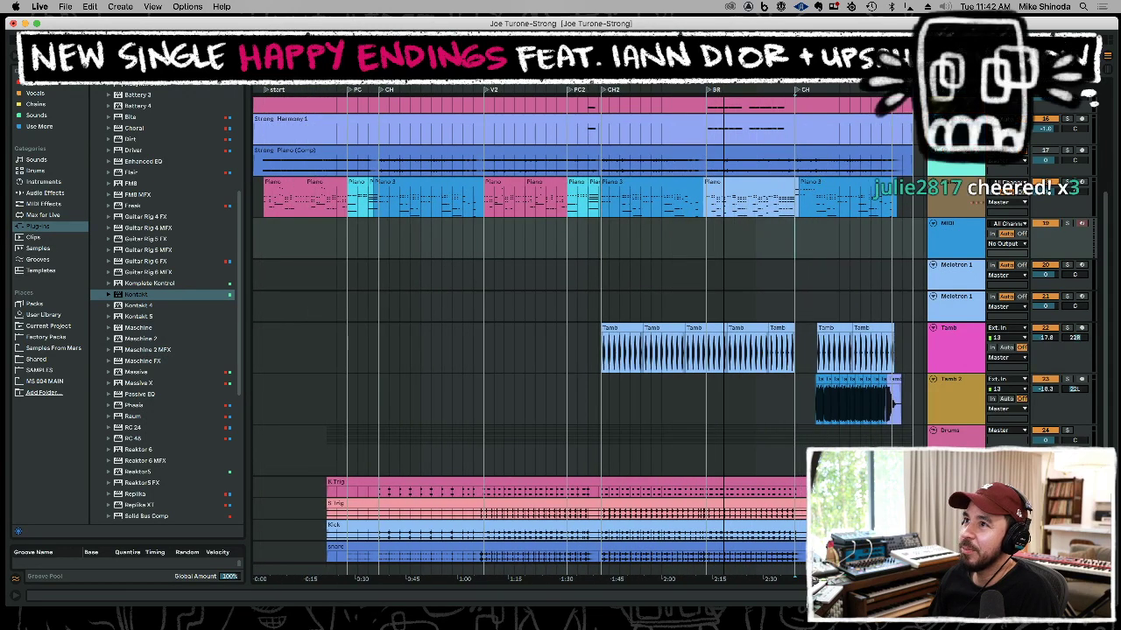